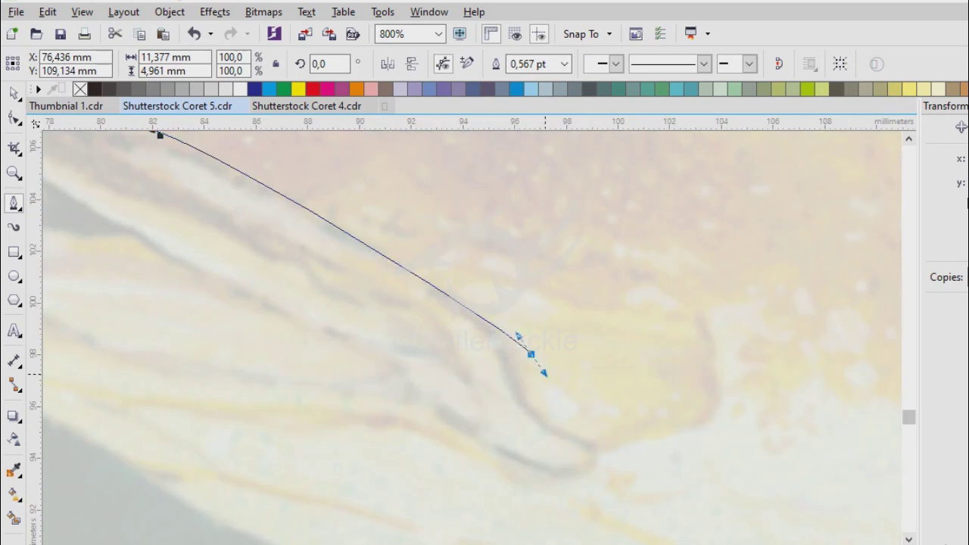
- Set the traced mouth curve's outline width to 2.0 pt
click(540, 63)
click(497, 157)
scroll(462, 340, down, 4)
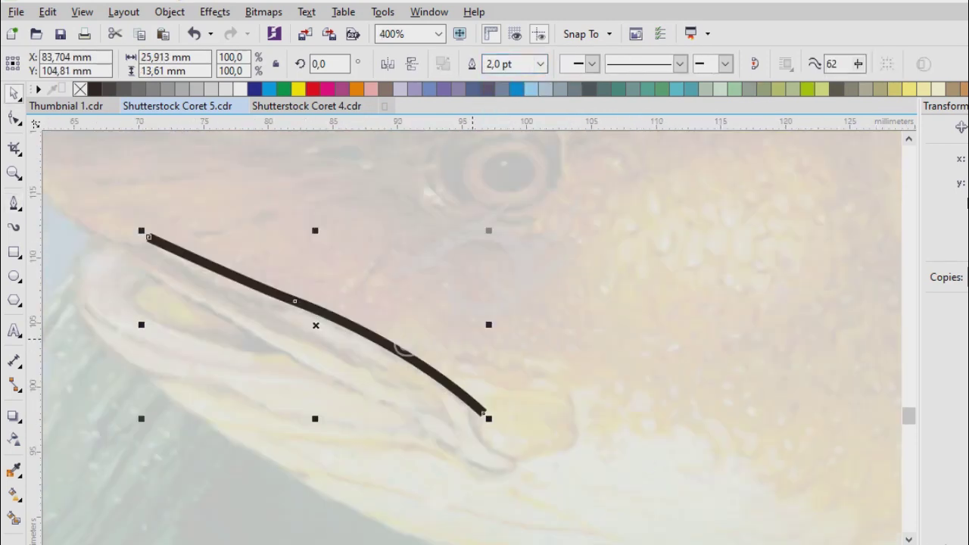
click(466, 340)
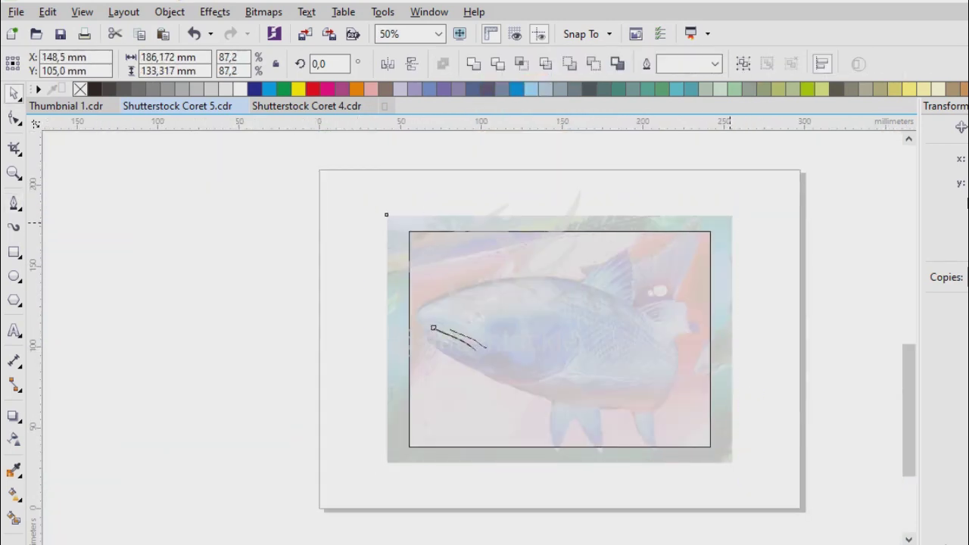
- Scale the reference photo and the mouth curve together about their common centre to about 94%
key(Escape)
scroll(439, 334, up, 2)
scroll(727, 217, down, 2)
click(727, 220)
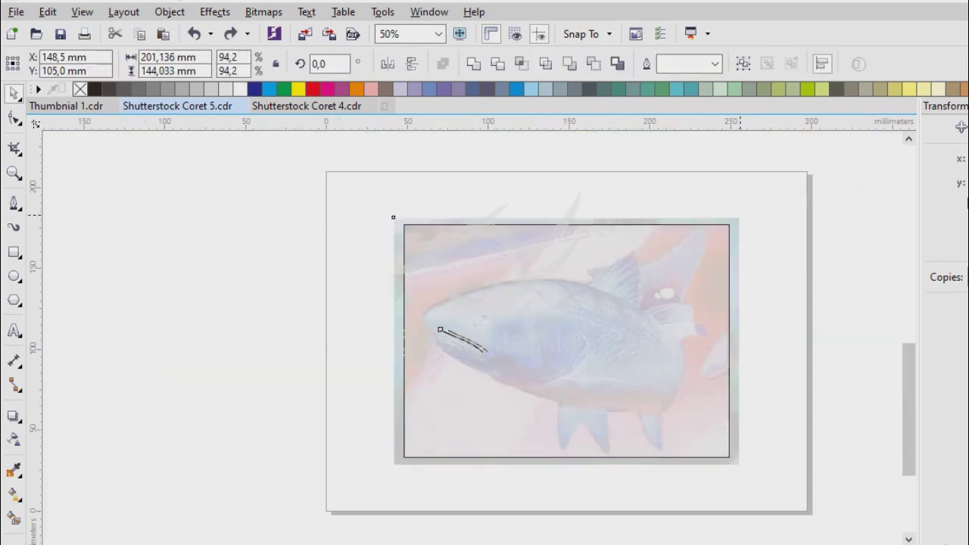
- Convert the mouth curve's outline to an object and taper its lower right end to a point
scroll(394, 217, up, 1)
scroll(455, 288, up, 2)
click(589, 343)
key(F10)
scroll(469, 334, up, 1)
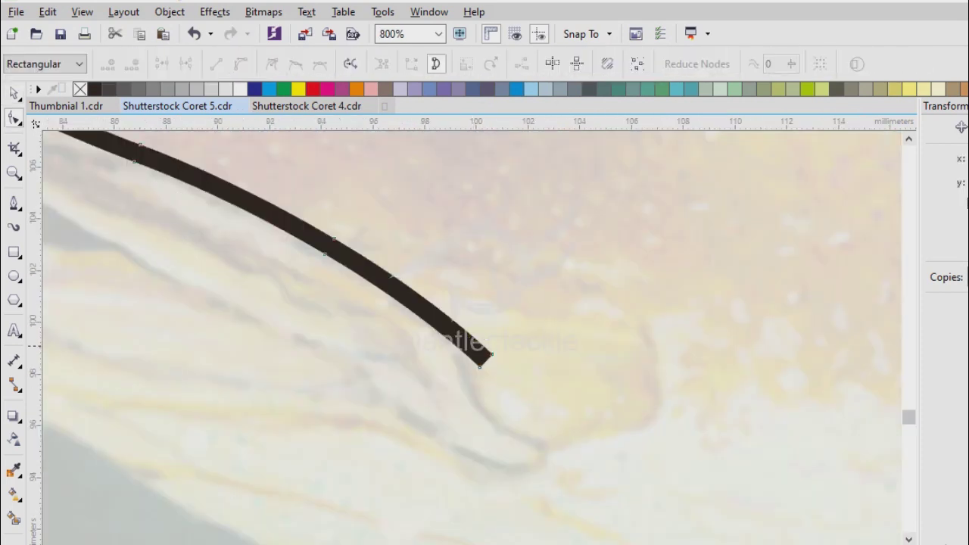
key(space)
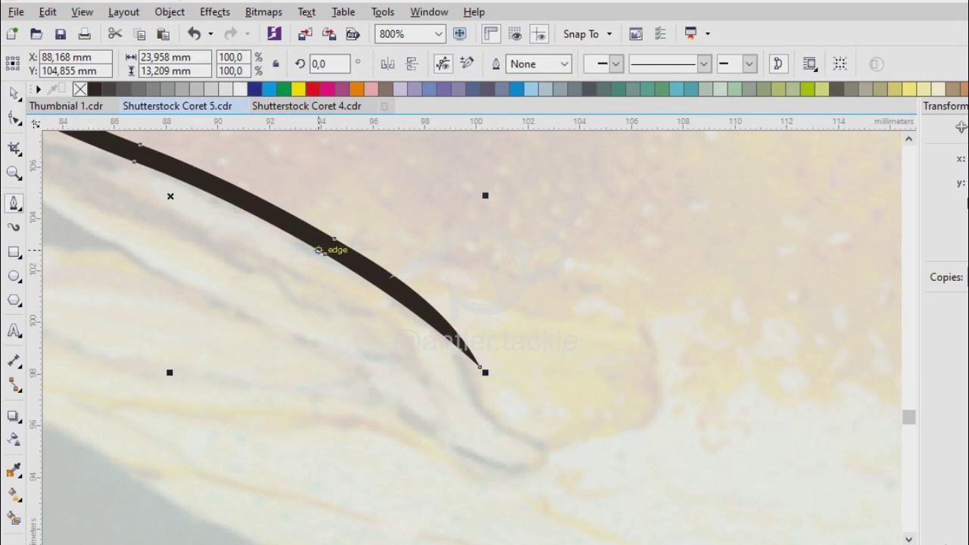
- Trace the fleshy corner of the mouth with the Pen tool, starting on the mouth line, about 15 by 9 mm
scroll(326, 250, up, 1)
key(p)
scroll(429, 315, down, 1)
drag(485, 324, 552, 331)
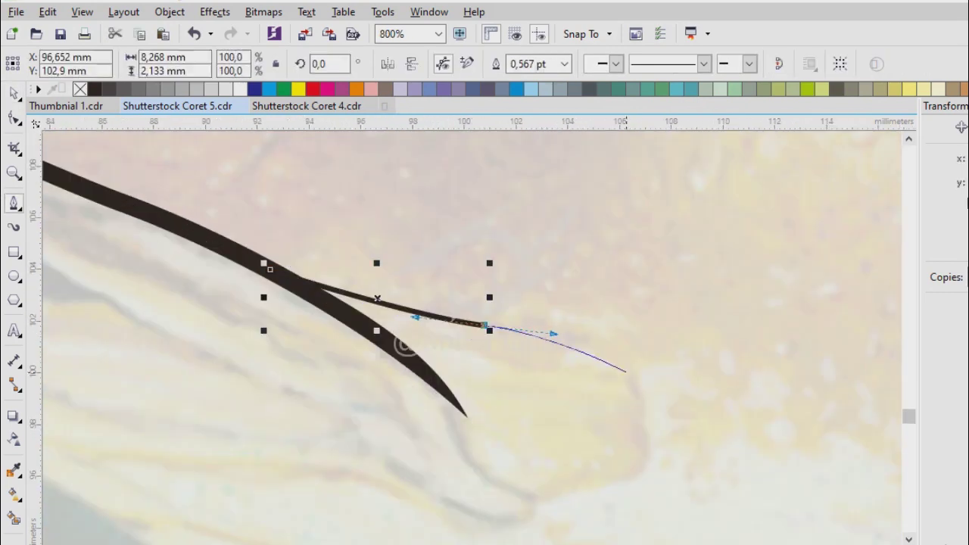
drag(628, 480, 675, 459)
drag(556, 496, 519, 519)
drag(390, 470, 245, 394)
- Extend the pen curve along the edge of the upper lip up to the tip of the snout
scroll(532, 315, down, 2)
scroll(515, 334, up, 2)
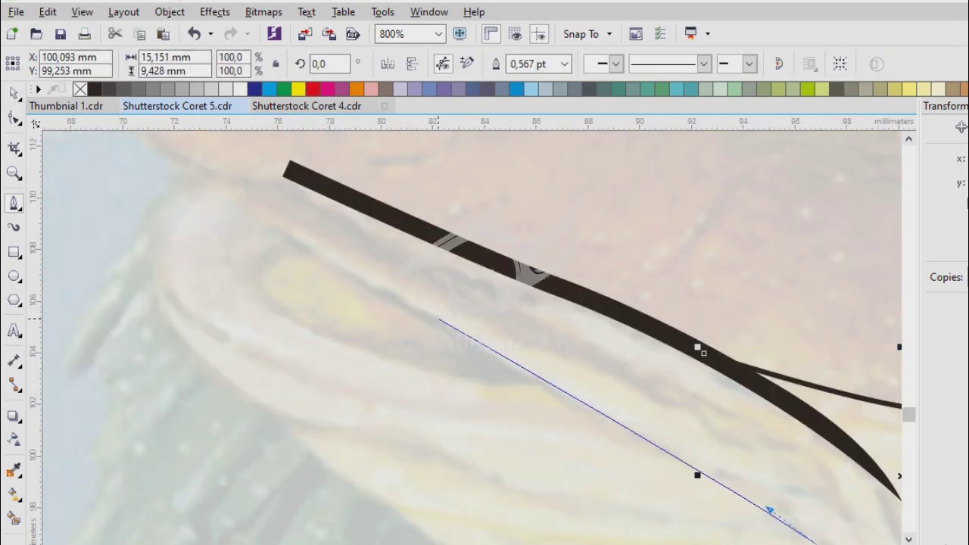
scroll(689, 463, down, 1)
scroll(398, 299, up, 1)
drag(364, 255, 331, 217)
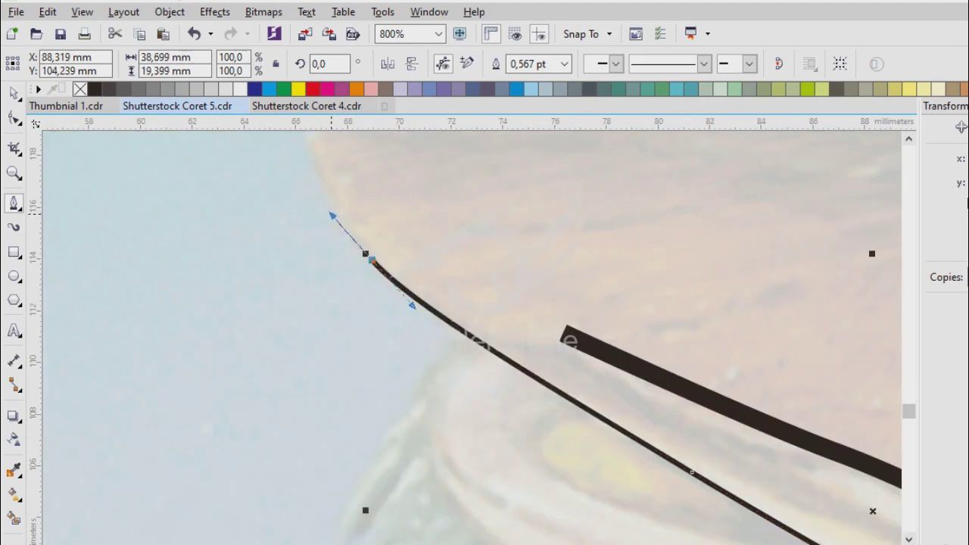
scroll(614, 460, down, 1)
scroll(483, 338, down, 1)
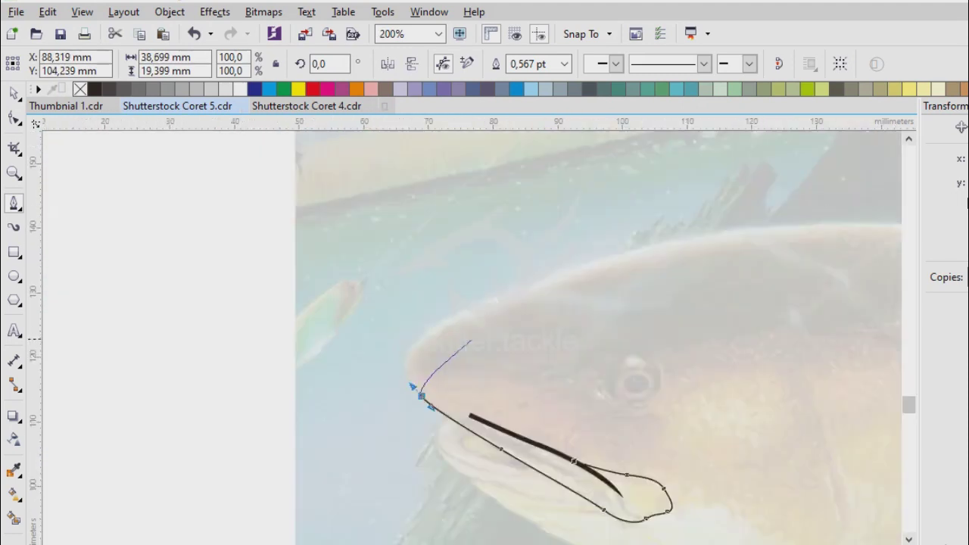
- Continue the pen curve over the forehead and along the back to the tail base, about 148 by 46 mm overall
scroll(419, 307, up, 1)
scroll(371, 453, down, 1)
drag(553, 359, 783, 407)
scroll(521, 381, down, 2)
scroll(521, 381, up, 2)
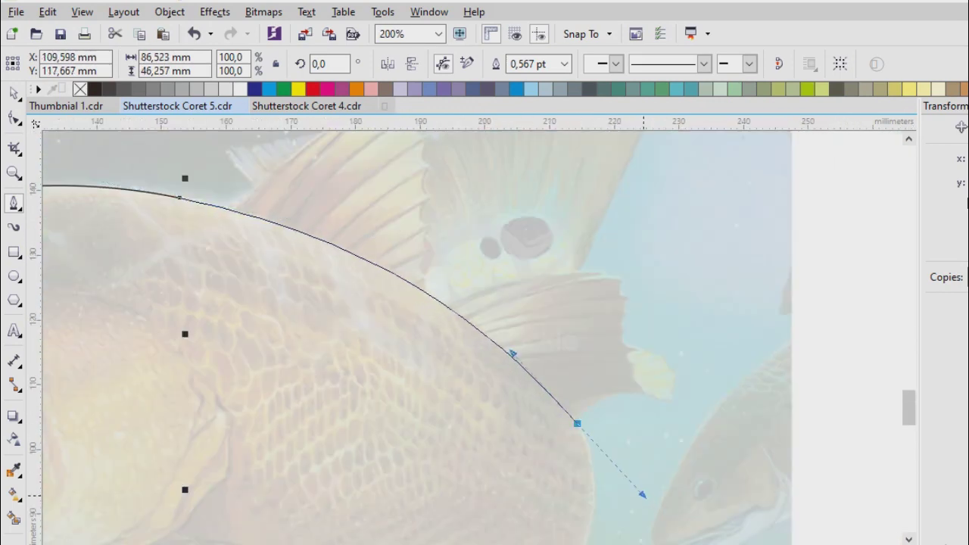
scroll(314, 340, down, 2)
scroll(326, 333, up, 2)
- Reshape the contour's nodes over the snout and forehead so the curve follows the head in the photo
key(F10)
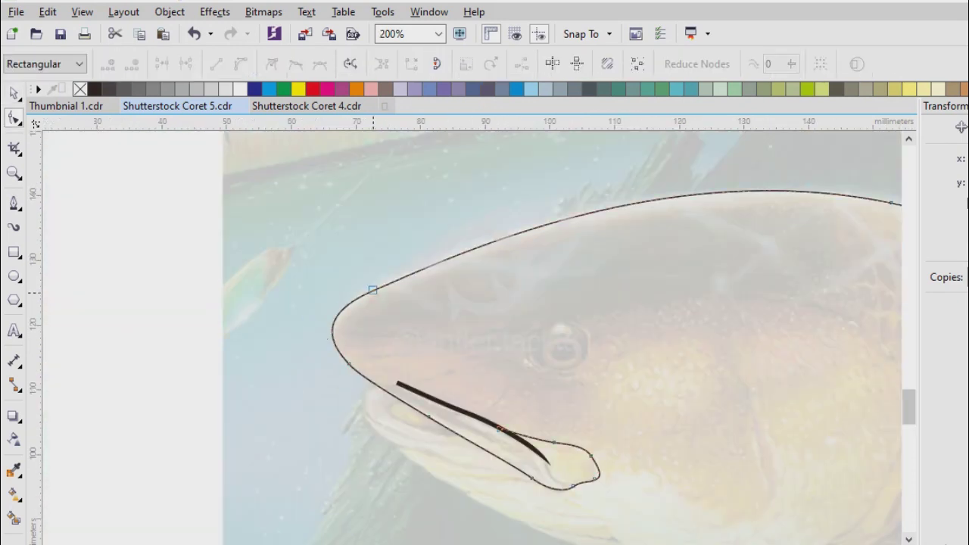
scroll(442, 362, down, 2)
scroll(473, 339, up, 2)
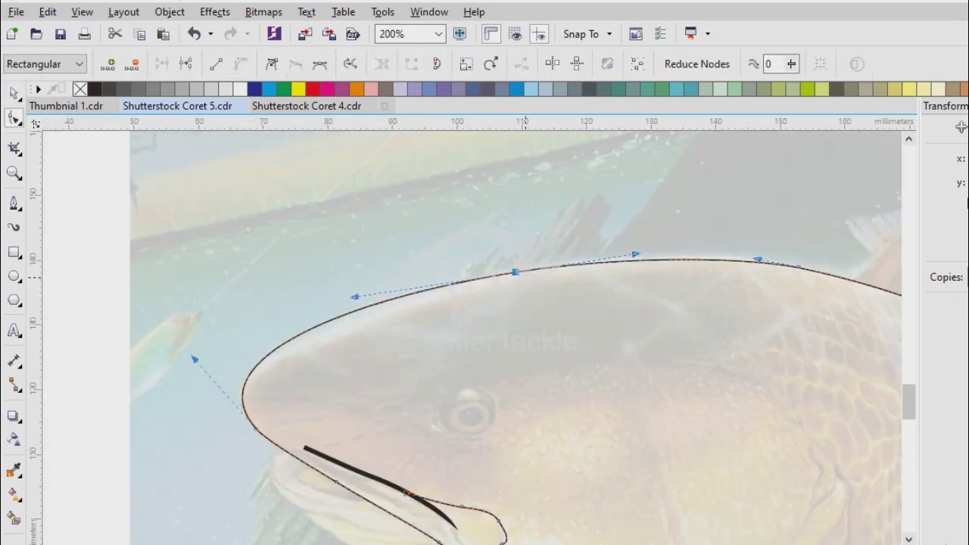
scroll(158, 386, down, 1)
key(space)
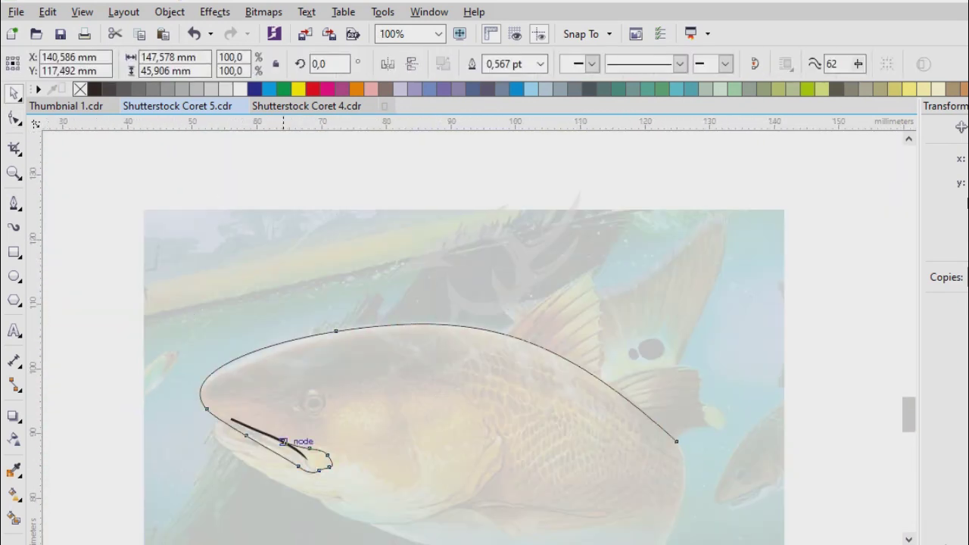
- Set the head and back contour's outline width to 2.0 pt and convert the outline to an object
scroll(283, 442, up, 2)
scroll(468, 282, up, 1)
scroll(468, 282, down, 2)
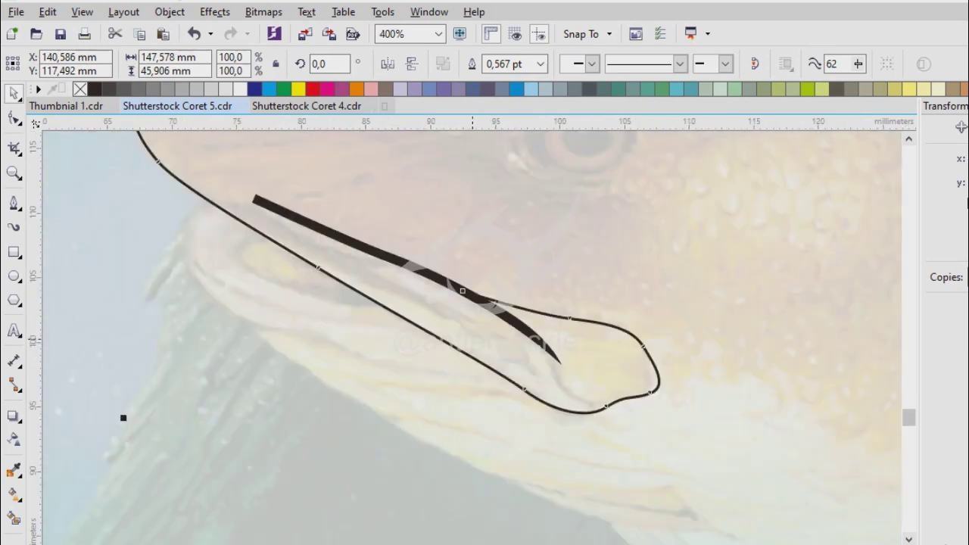
click(540, 63)
click(541, 64)
click(541, 63)
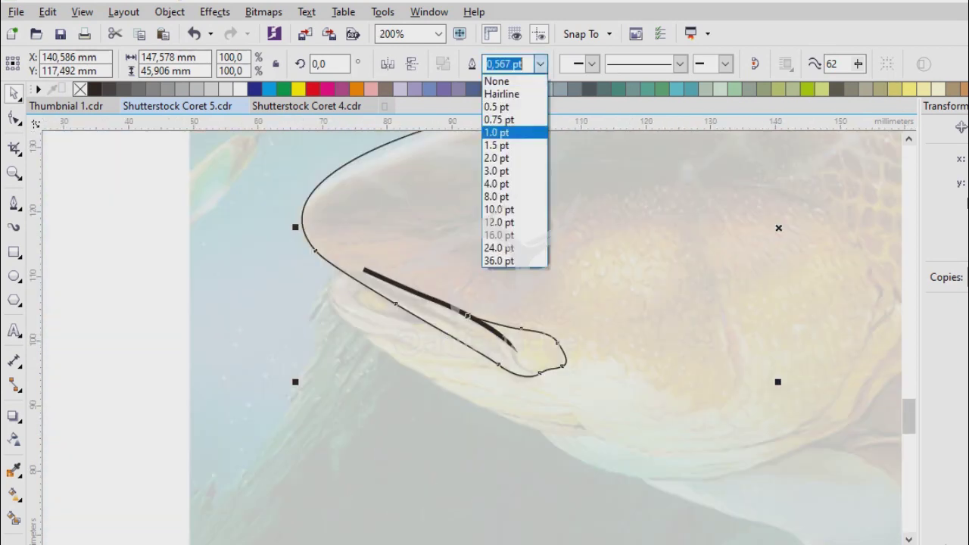
click(497, 158)
key(ctrl+shift+q)
- Taper the upper left end of the mouth line to a point
scroll(354, 264, up, 2)
scroll(458, 293, up, 1)
key(F10)
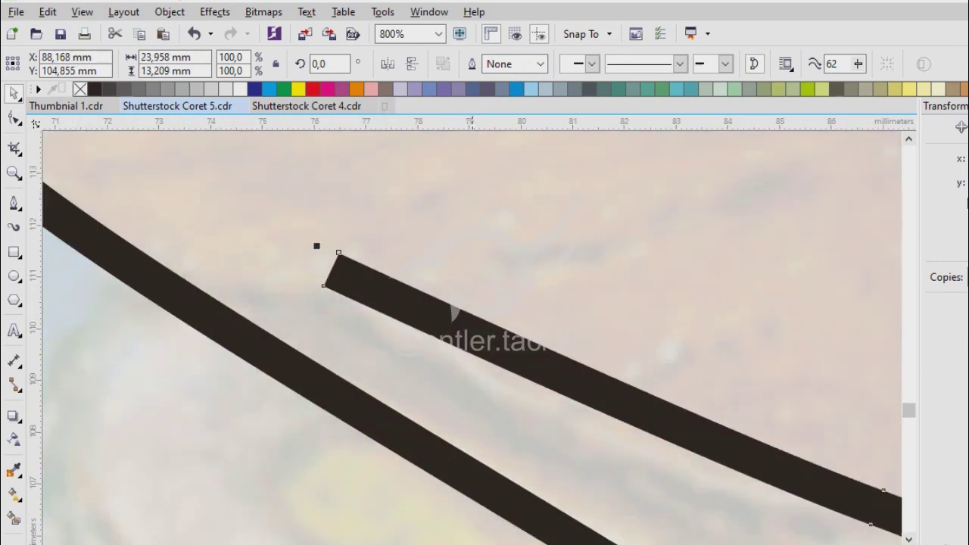
click(340, 253)
drag(303, 331, 480, 377)
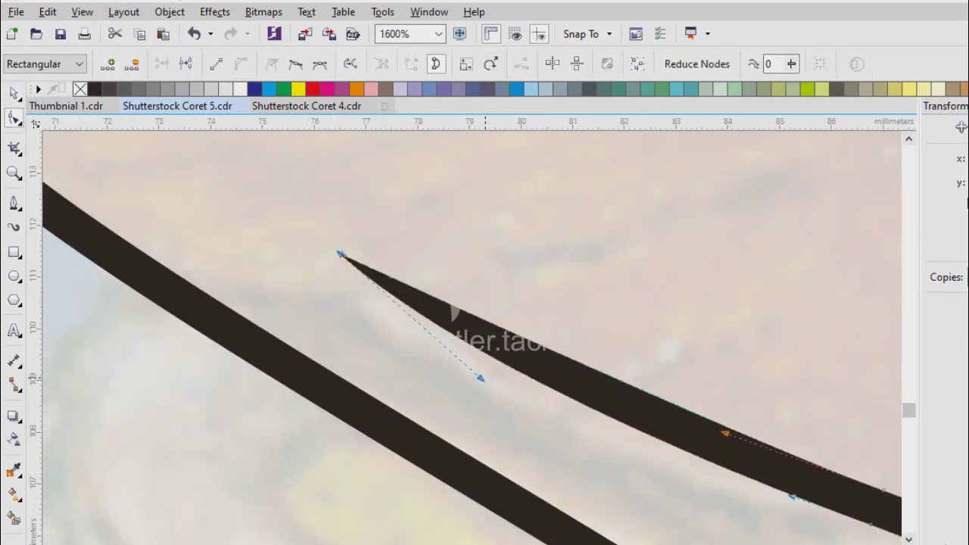
scroll(480, 376, down, 2)
key(space)
- Weld the mouth line and the head contour into one shape
scroll(517, 402, up, 2)
scroll(517, 402, down, 1)
key(space)
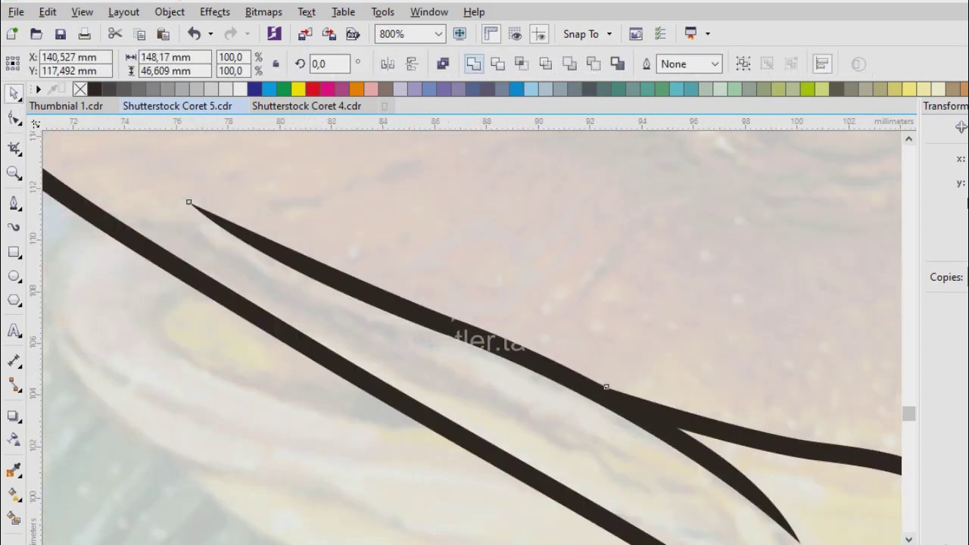
scroll(550, 340, down, 1)
scroll(416, 401, up, 1)
key(F5)
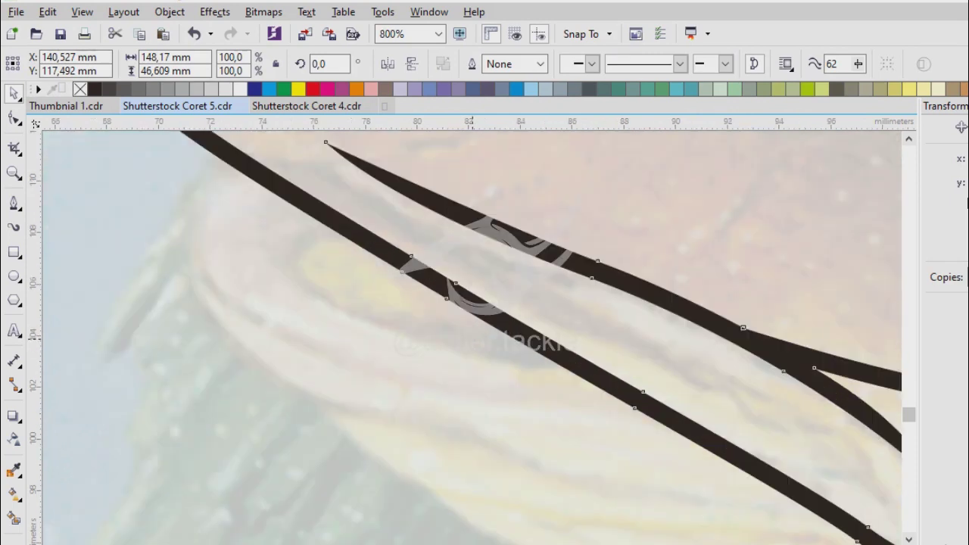
- Draw the lower lip with the Pen tool from the upper lip line around the chin, about 22 by 14 mm
scroll(483, 336, down, 2)
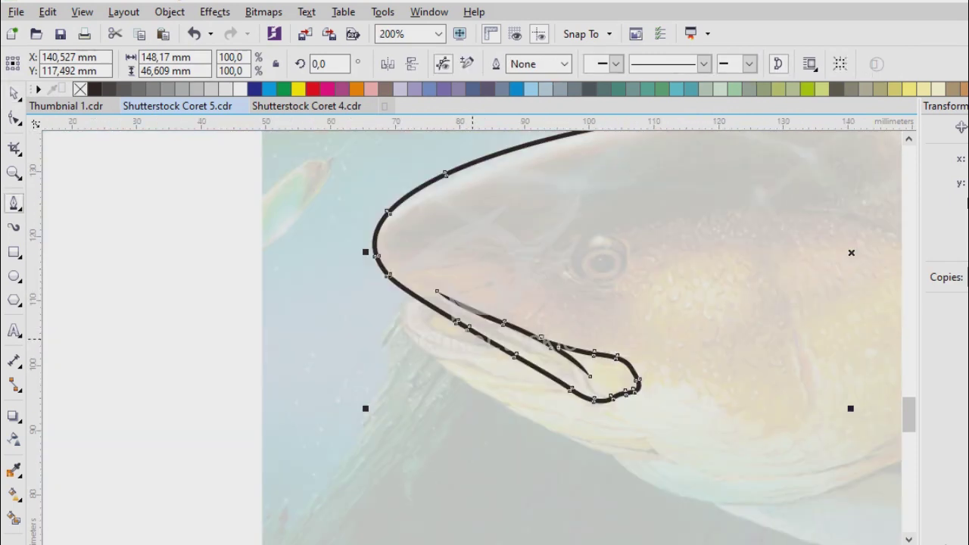
scroll(408, 326, up, 1)
scroll(521, 233, up, 1)
click(440, 250)
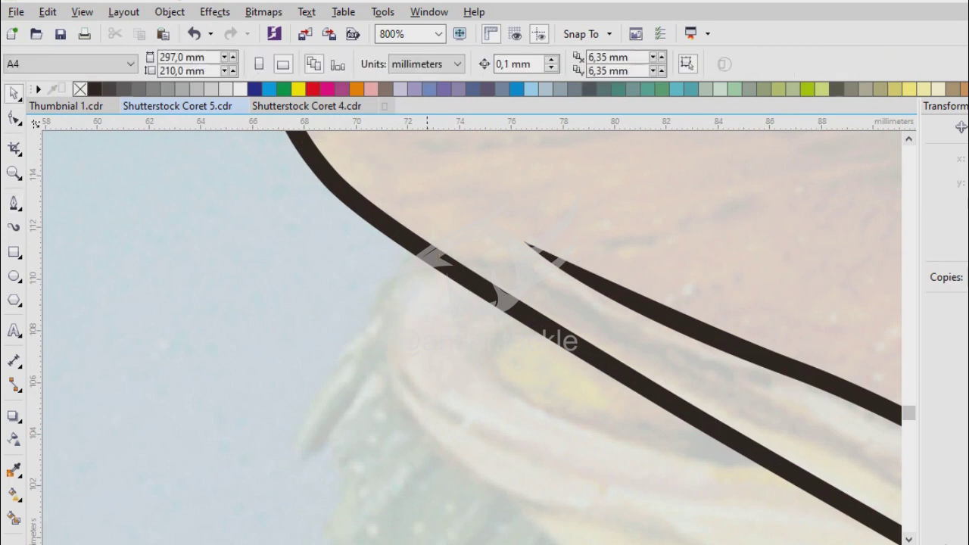
scroll(417, 447, up, 1)
scroll(456, 274, down, 2)
scroll(457, 274, up, 1)
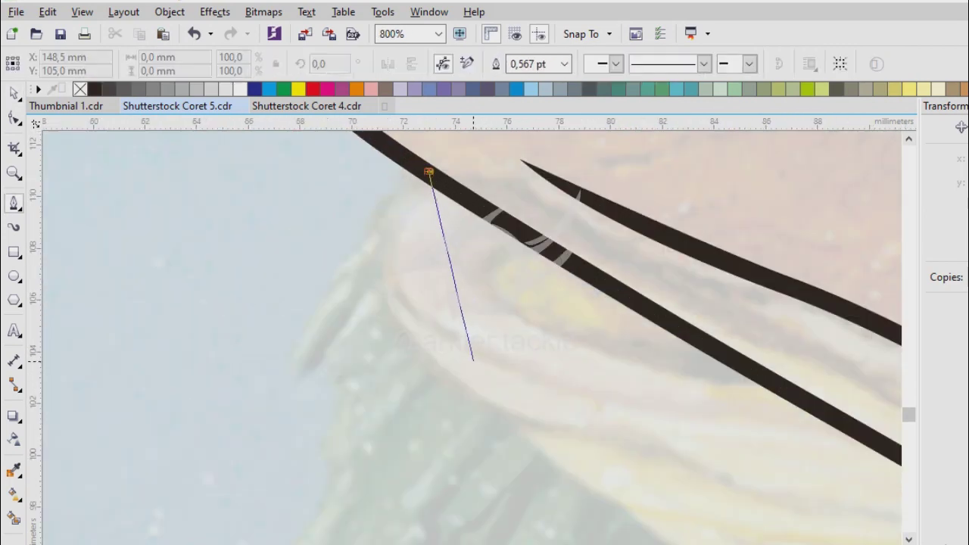
drag(541, 450, 544, 451)
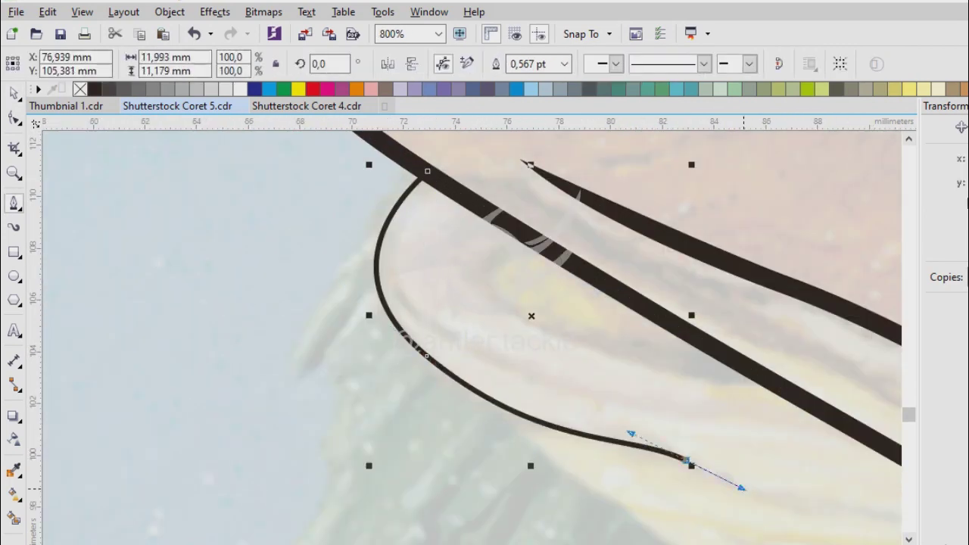
scroll(318, 288, down, 1)
scroll(693, 460, up, 1)
drag(312, 282, 368, 307)
click(565, 353)
- Set the lower lip curve's outline width to 2.0 pt and convert the outline to an object
key(space)
click(541, 64)
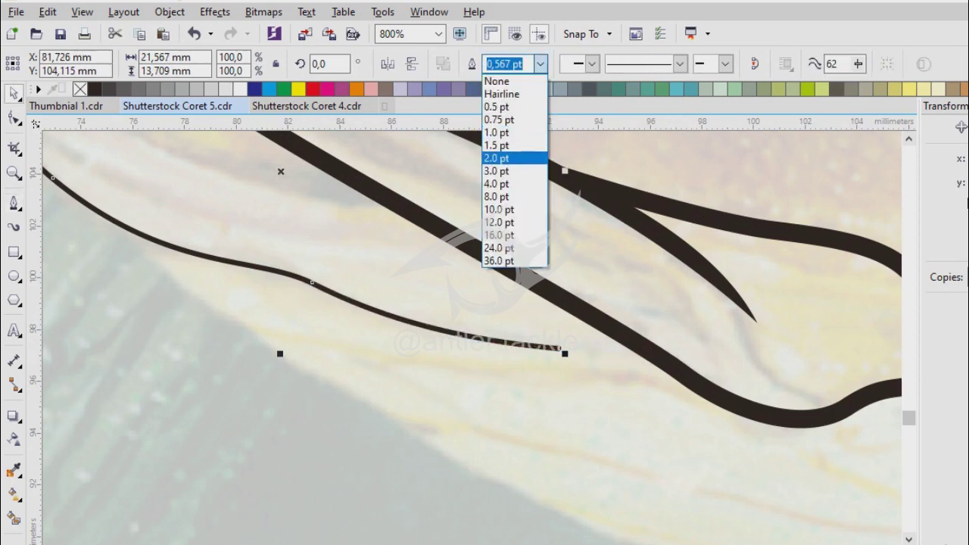
click(515, 159)
- Taper the right end of the lower lip line to a point
key(F10)
click(560, 356)
scroll(506, 487, up, 1)
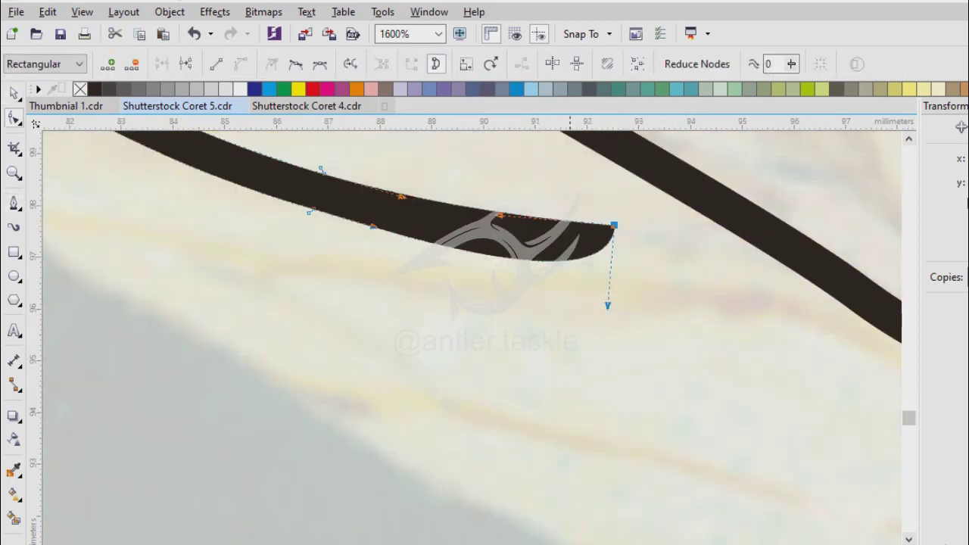
- Draw an inner mouth curve around the yellow patch from the upper lip line and back to it, about 12 by 6 mm
scroll(497, 256, down, 3)
click(14, 203)
scroll(523, 265, up, 3)
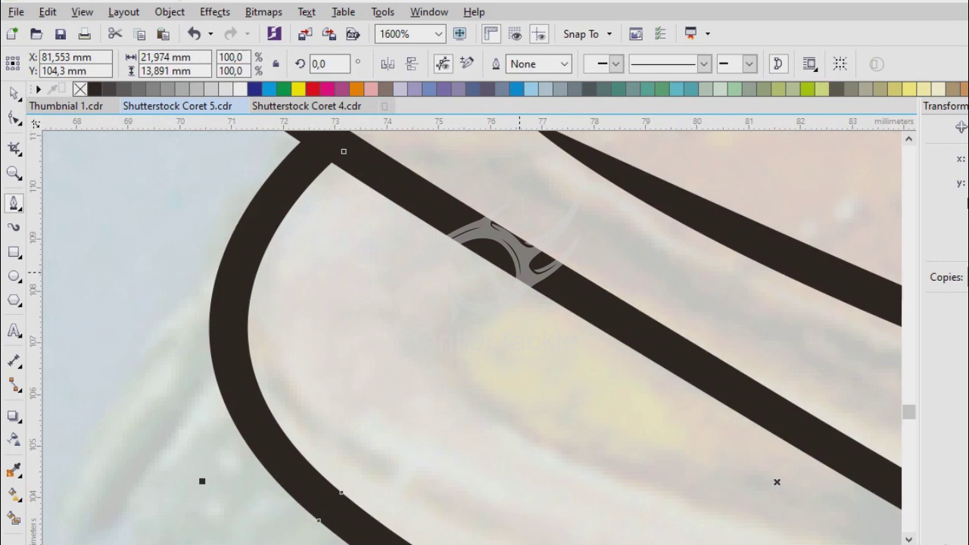
click(522, 265)
drag(473, 381, 563, 476)
scroll(562, 476, down, 3)
scroll(628, 509, up, 3)
click(627, 364)
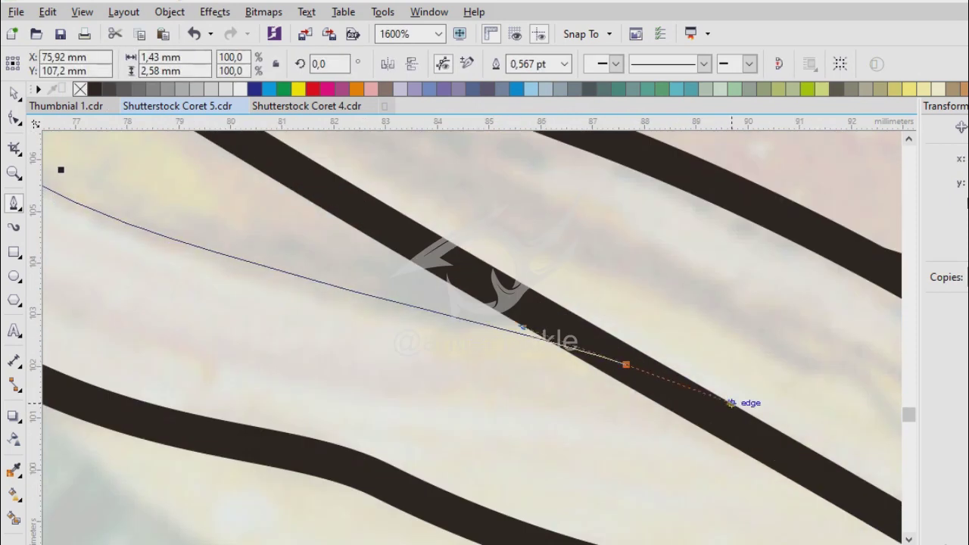
- Set the inner mouth curve's outline width to 2.0 pt and convert the outline to an object
key(space)
click(540, 64)
click(514, 171)
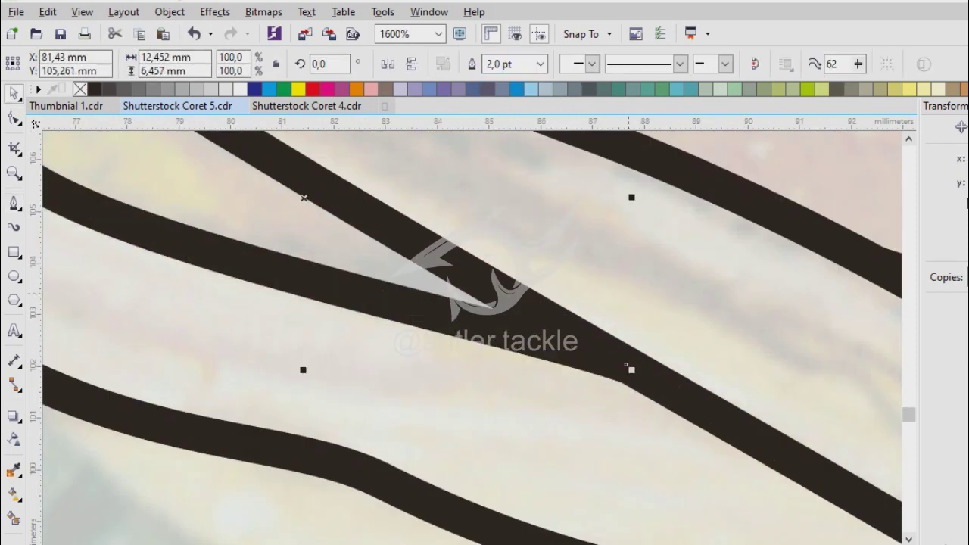
click(627, 366)
scroll(627, 366, down, 2)
- Draw a curve between the lower lip line and the inner mouth line, about 17 by 7 mm
scroll(668, 367, up, 1)
key(space)
scroll(397, 233, up, 1)
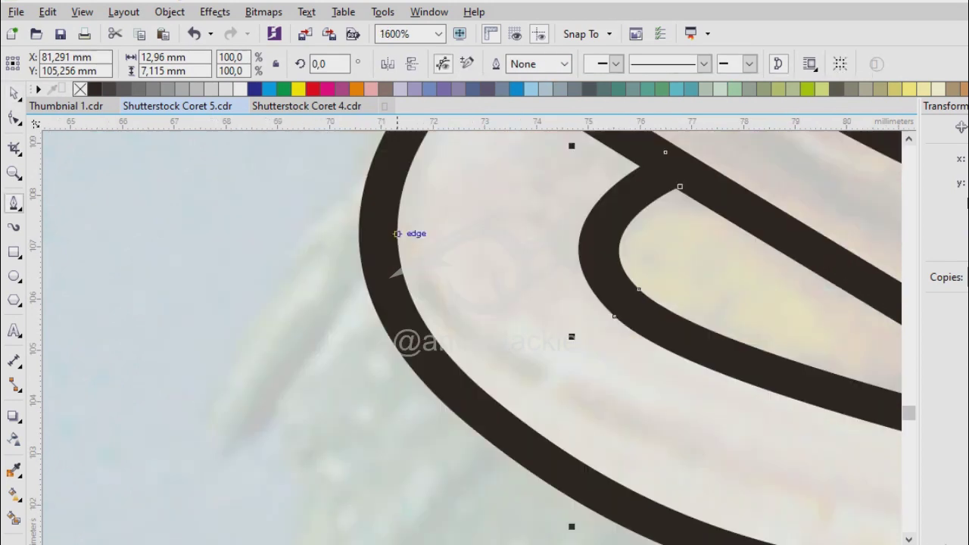
scroll(422, 241, down, 1)
drag(568, 349, 583, 346)
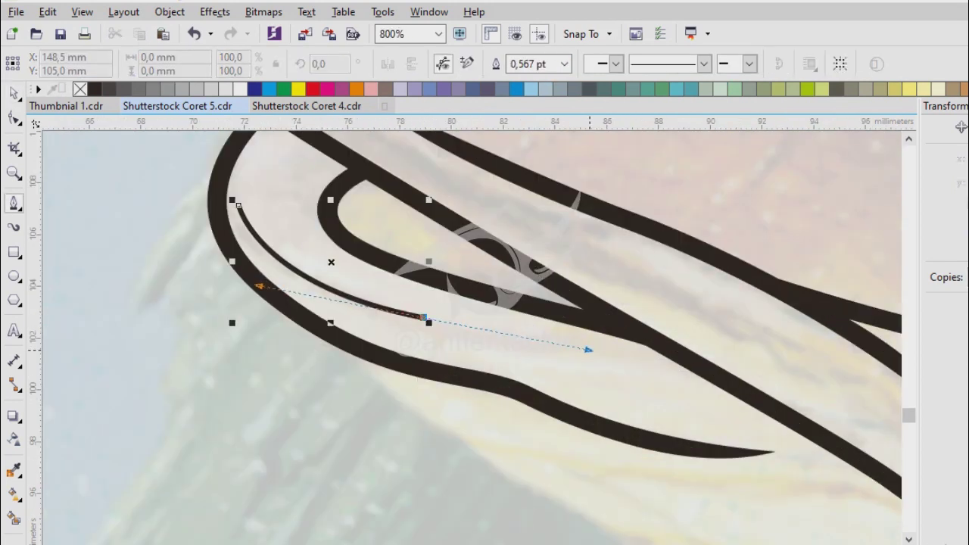
double_click(678, 373)
- Set the middle lip curve's outline width to 2.0 pt and convert the outline to an object
click(540, 63)
click(500, 144)
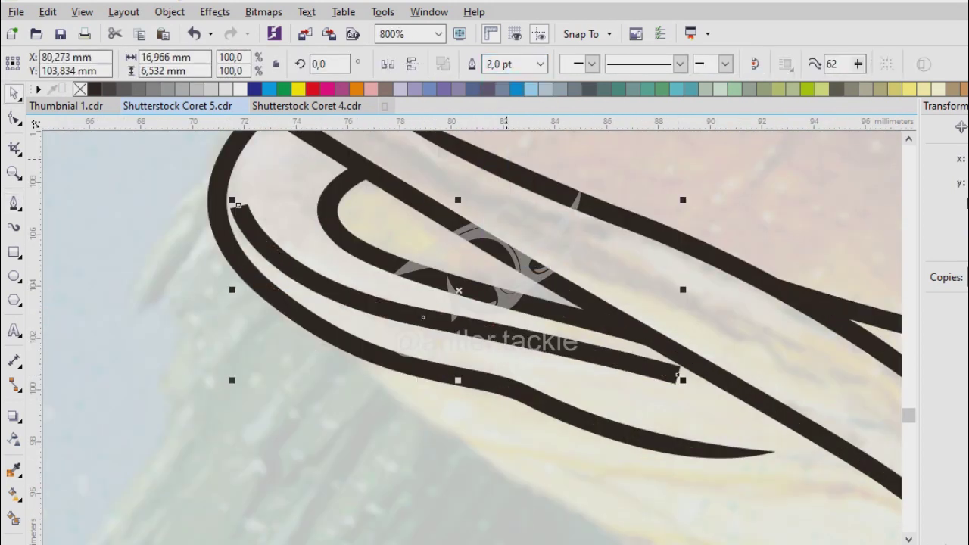
scroll(402, 303, up, 1)
- Taper both ends of the middle lip line to points
key(F10)
drag(526, 473, 530, 461)
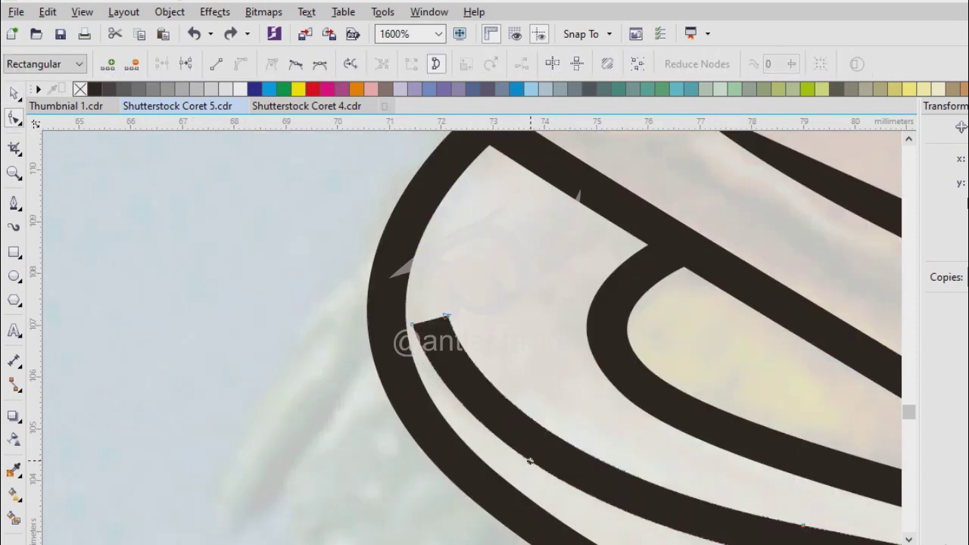
drag(413, 324, 360, 338)
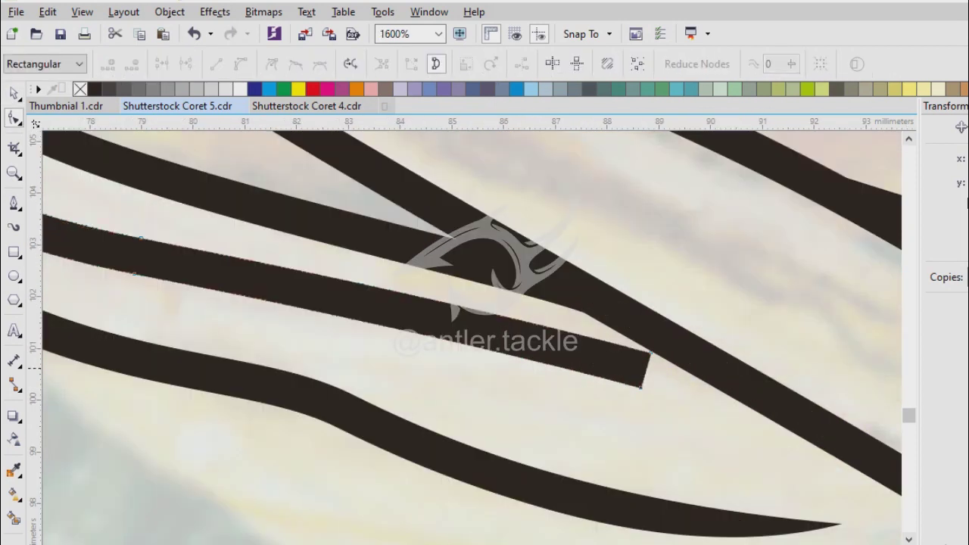
drag(650, 353, 640, 386)
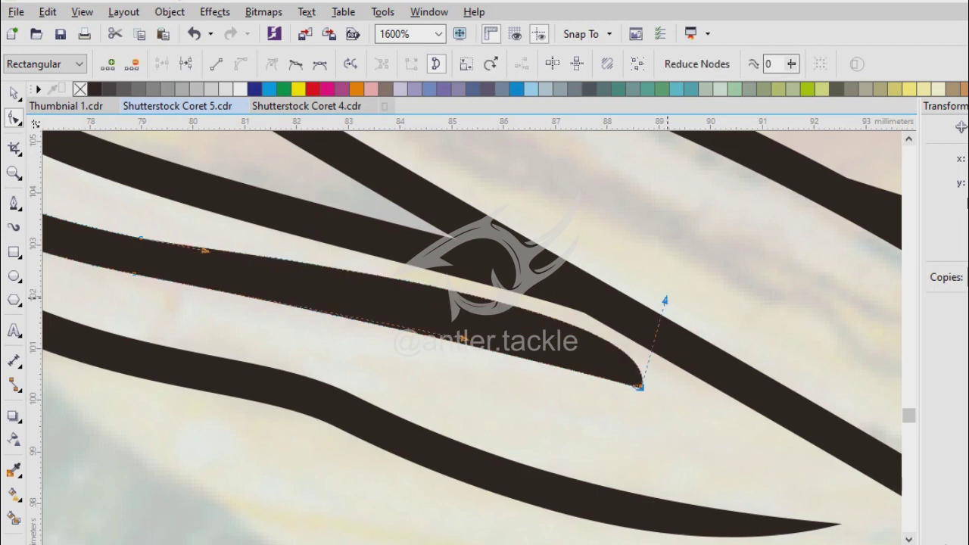
key(space)
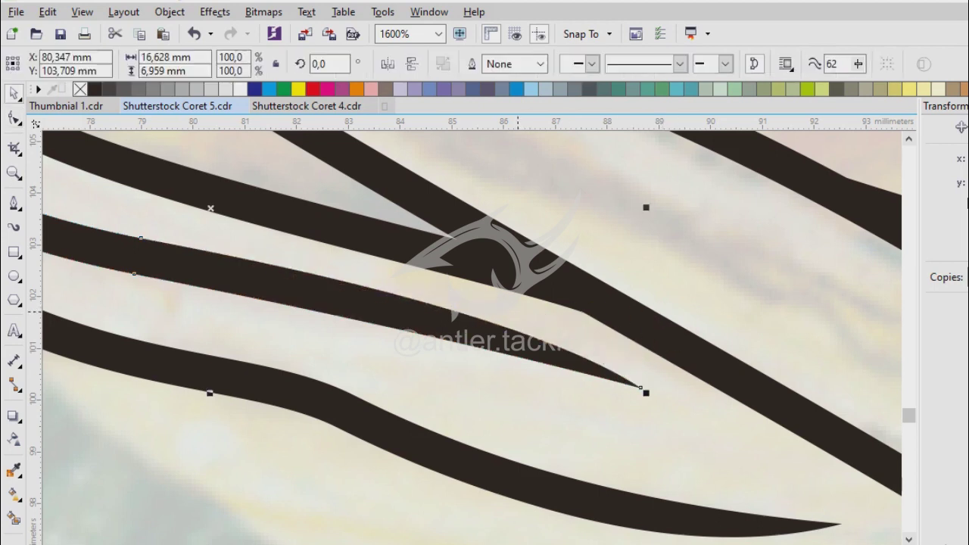
- Draw a curve along the lower jaw edge beneath the lower lip line, about 20 by 7 mm
scroll(470, 333, down, 2)
scroll(470, 333, up, 1)
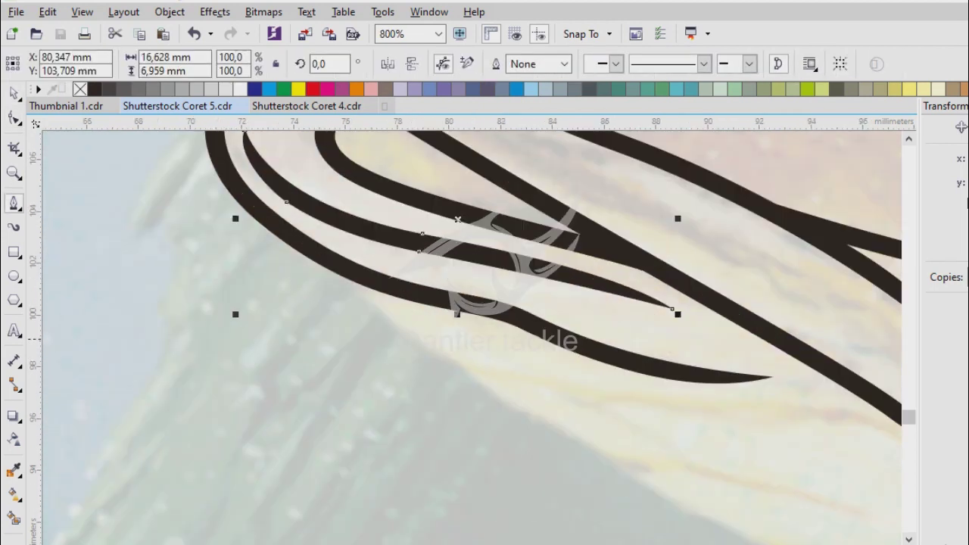
key(F5)
scroll(470, 333, down, 2)
scroll(469, 333, up, 2)
scroll(470, 326, up, 1)
click(277, 208)
scroll(277, 208, down, 2)
scroll(462, 326, up, 1)
drag(462, 325, 542, 333)
drag(821, 368, 876, 400)
- Set the first lower jaw curve's outline width to 2.0 pt and convert the outline to an object
key(space)
click(541, 63)
click(503, 158)
- Taper the free end of the first lower jaw curve to a point
scroll(291, 198, up, 1)
key(F10)
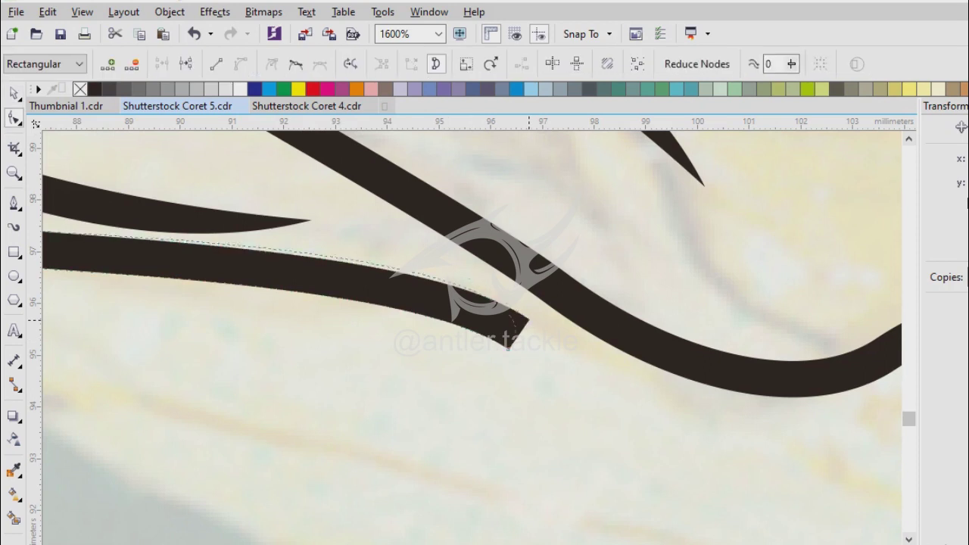
click(818, 368)
drag(848, 323, 794, 329)
key(space)
scroll(470, 326, down, 1)
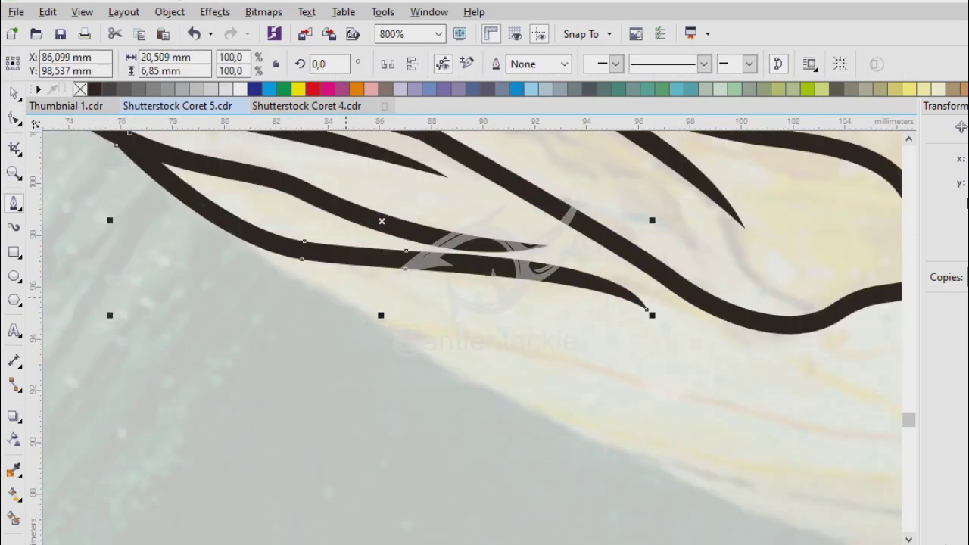
- Draw a long wavy curve continuing the lower jaw edge towards the cheek, about 40 by 11 mm
click(14, 203)
click(265, 218)
drag(469, 337, 541, 368)
drag(689, 381, 773, 394)
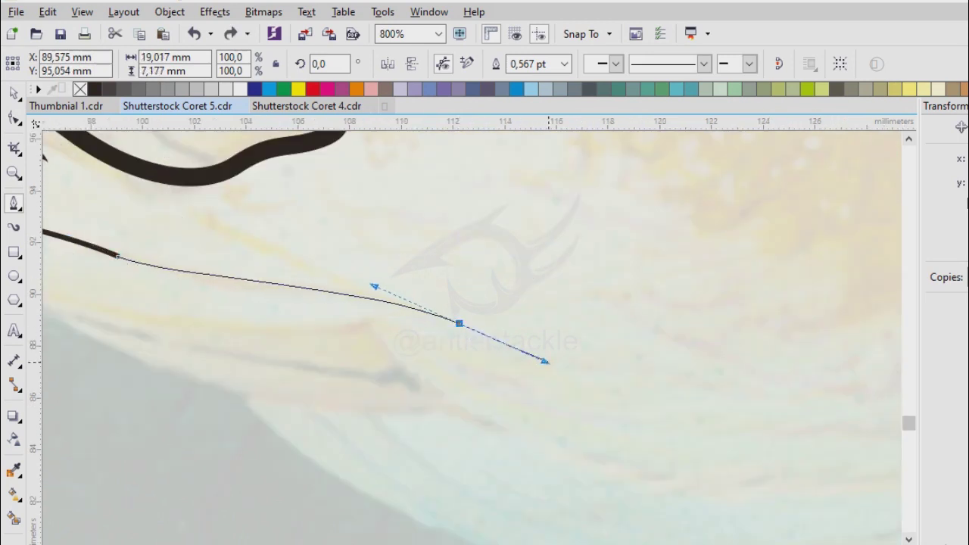
double_click(657, 363)
- Set the long jaw curve's outline width to 2.0 pt and convert the outline to an object
key(space)
click(517, 64)
click(541, 64)
click(498, 158)
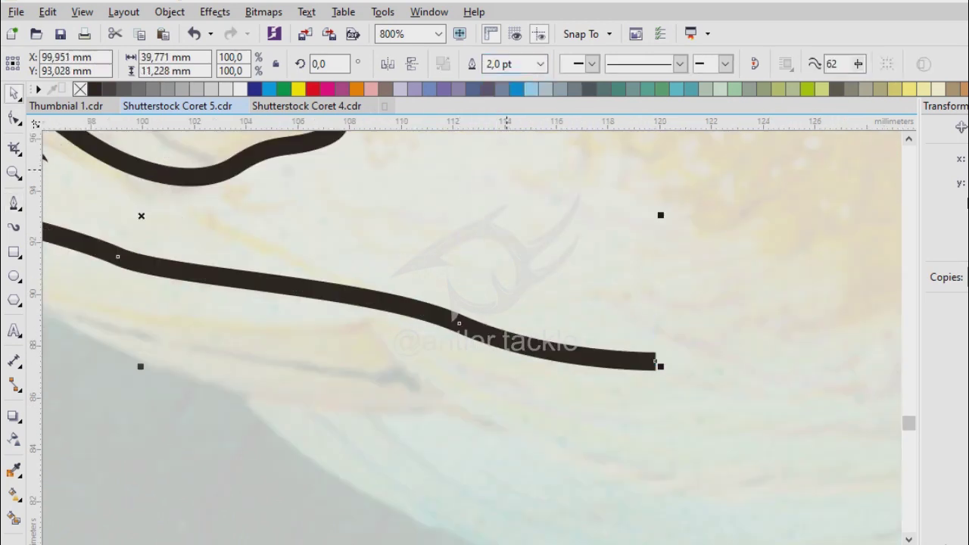
- Taper the cheek end of the long jaw curve to a curved point
key(F10)
click(656, 361)
scroll(656, 362, up, 1)
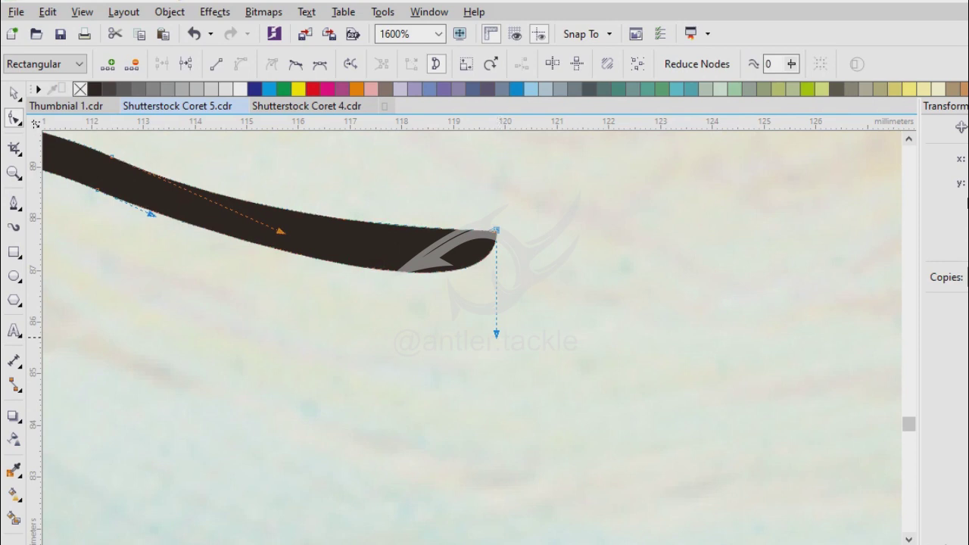
drag(497, 335, 498, 341)
- Draw the bottom chin contour as a curve branching from the underside of the long jaw line
scroll(485, 334, down, 1)
click(14, 203)
click(244, 231)
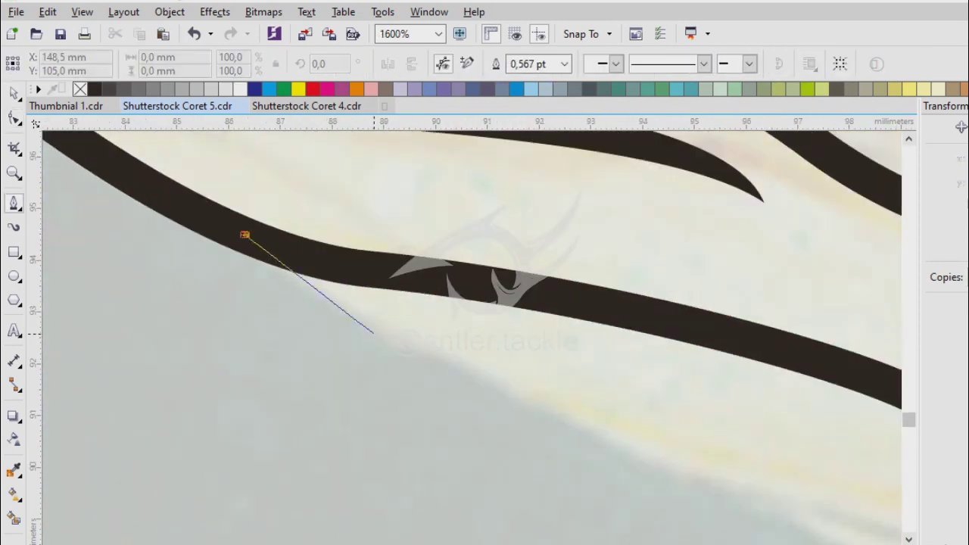
click(428, 315)
drag(471, 334, 612, 333)
double_click(471, 333)
- Set the chin contour curve's outline width to 2.0 pt and taper its free end to a point
click(564, 63)
click(498, 158)
key(F10)
scroll(497, 315, up, 1)
mouse_move(443, 371)
mouse_down()
mouse_move(443, 467)
mouse_move(214, 417)
mouse_up()
scroll(443, 467, down, 1)
- Draw the gill cover outline from the chin contour around the cheek and up behind the eye, about 57 by 45 mm
scroll(485, 303, up, 1)
scroll(484, 303, down, 3)
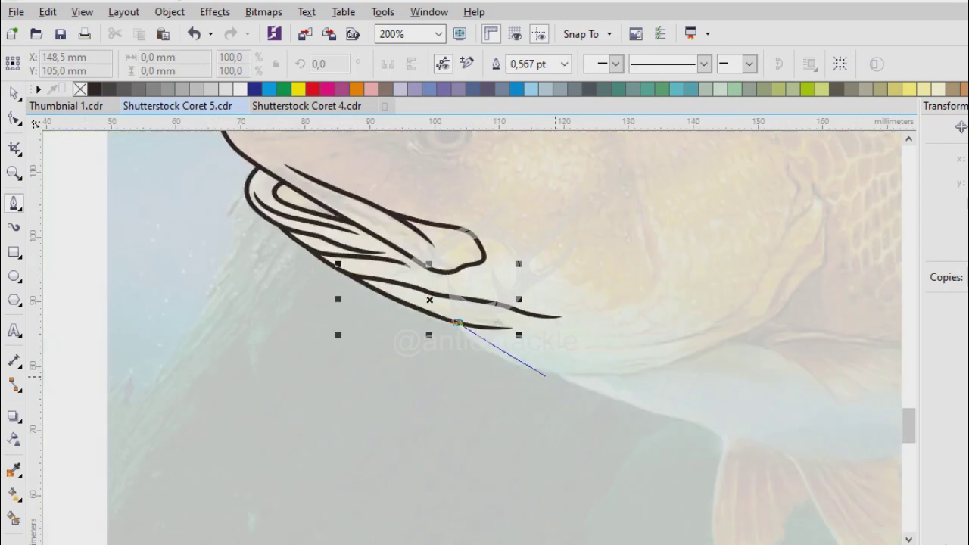
scroll(485, 303, up, 2)
scroll(485, 303, down, 2)
drag(399, 334, 506, 336)
drag(530, 302, 649, 242)
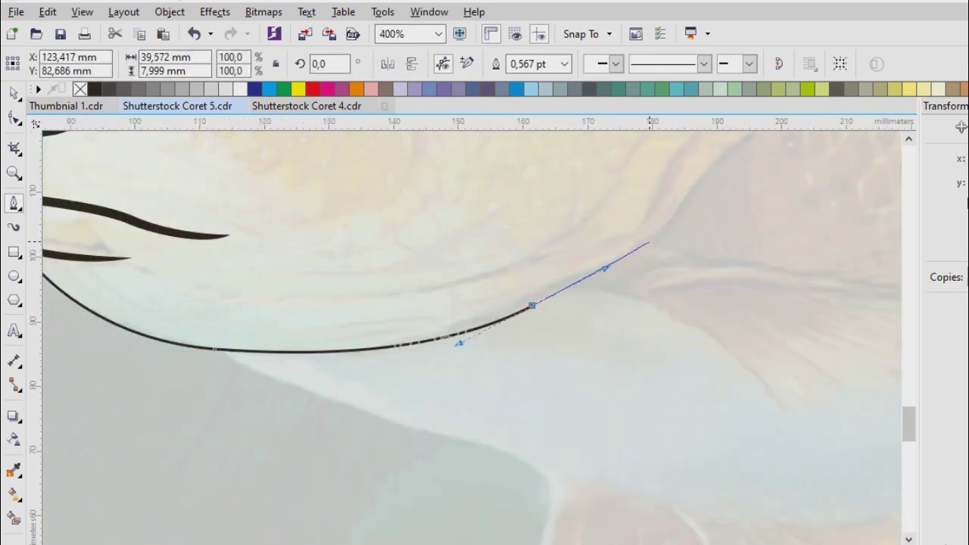
drag(482, 318, 519, 264)
scroll(468, 352, up, 2)
drag(471, 292, 465, 276)
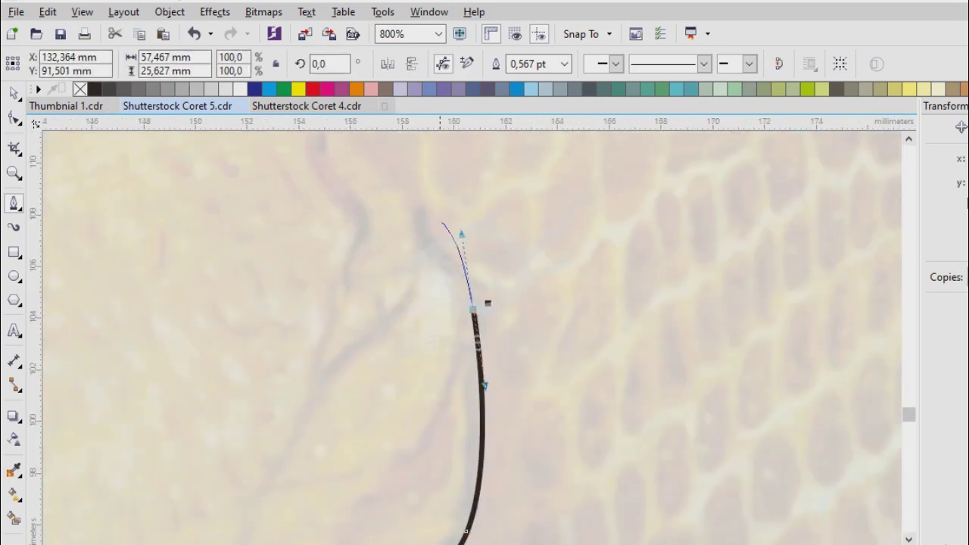
scroll(474, 295, down, 1)
click(395, 265)
key(ctrl+z)
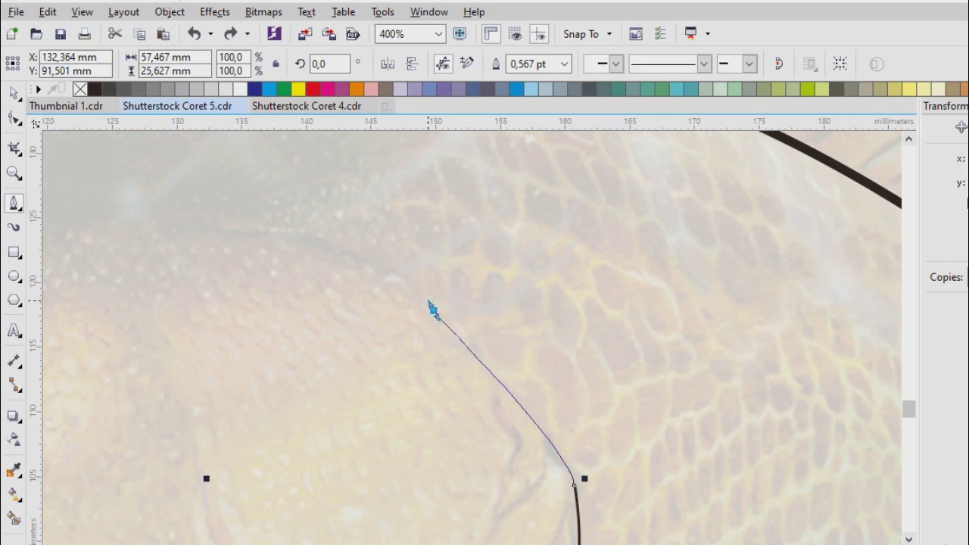
drag(221, 229, 130, 225)
- Set the gill cover curve's outline width to 2.0 pt and convert the outline to an object
key(space)
click(541, 63)
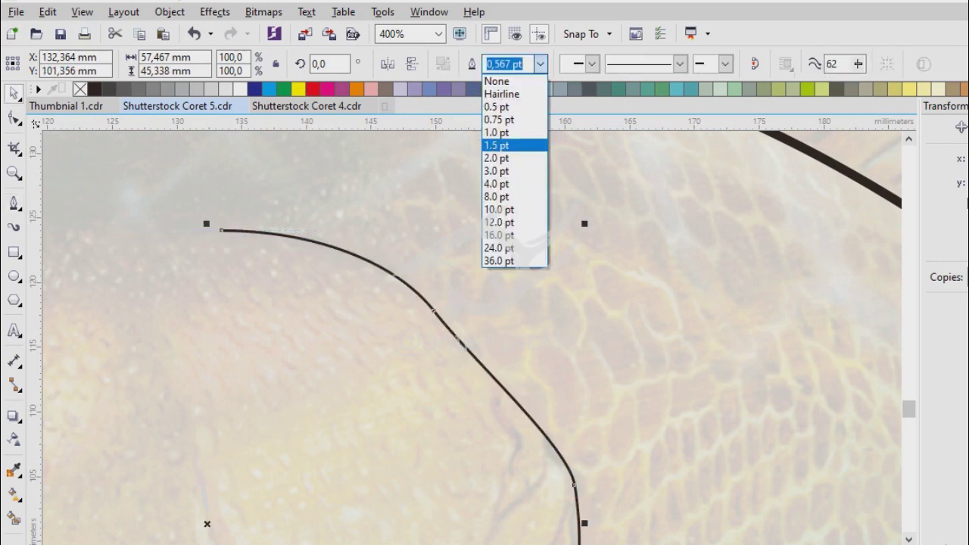
click(497, 157)
- Taper the upper end of the gill cover line to a point
key(F10)
scroll(161, 185, up, 4)
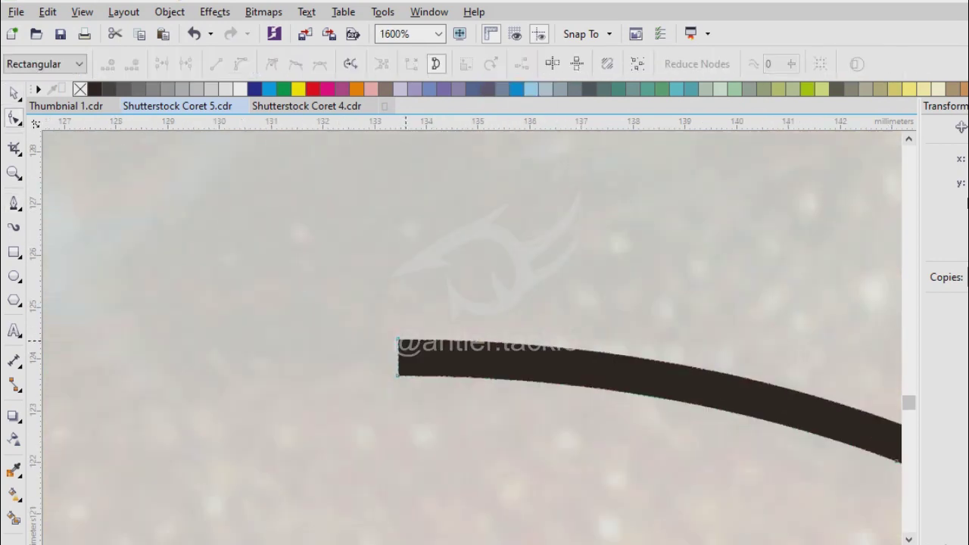
click(793, 390)
drag(397, 339, 397, 375)
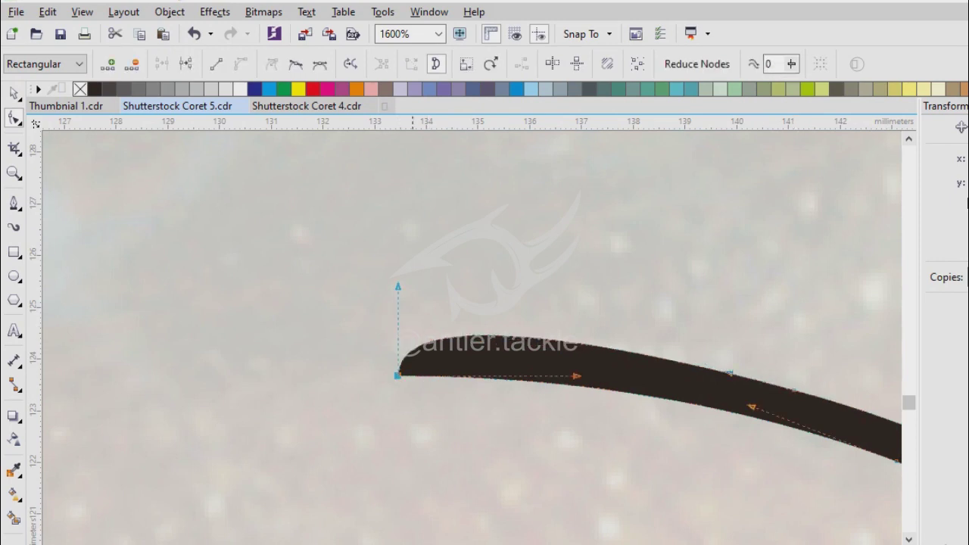
key(F3)
key(F3)
key(F3)
key(space)
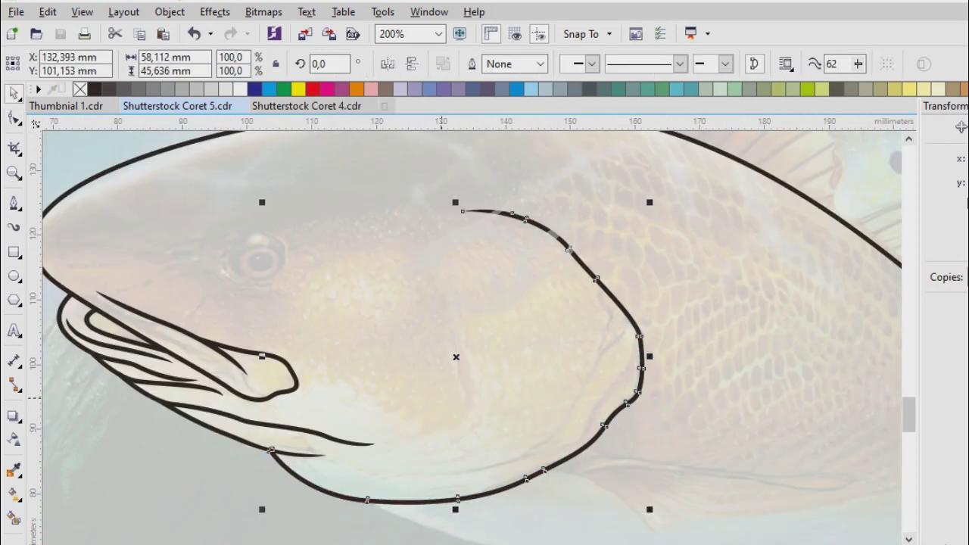
- Draw an inner gill curve running parallel inside the gill cover outline, about 42 by 30 mm
key(F5)
scroll(356, 485, up, 4)
scroll(477, 318, down, 4)
click(427, 331)
scroll(570, 344, up, 1)
drag(417, 331, 515, 318)
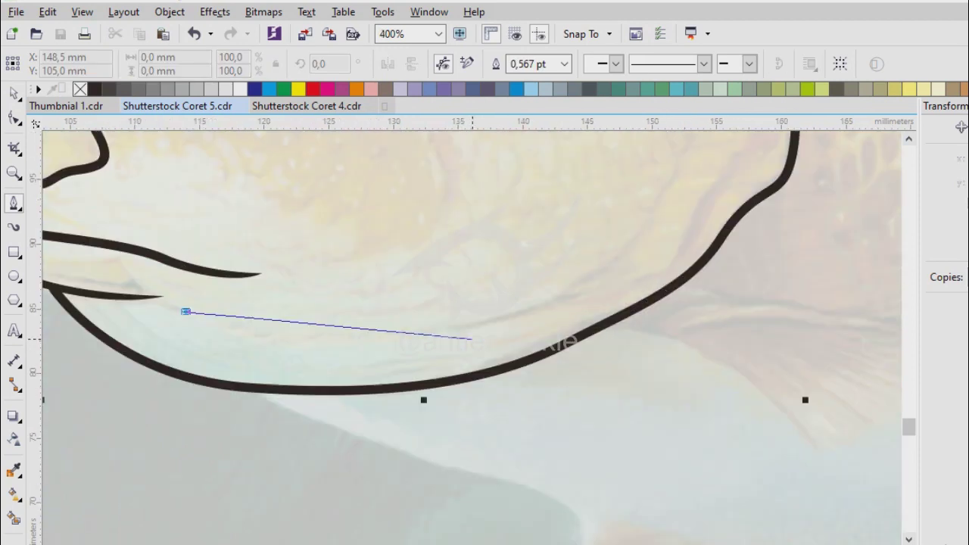
scroll(471, 333, up, 2)
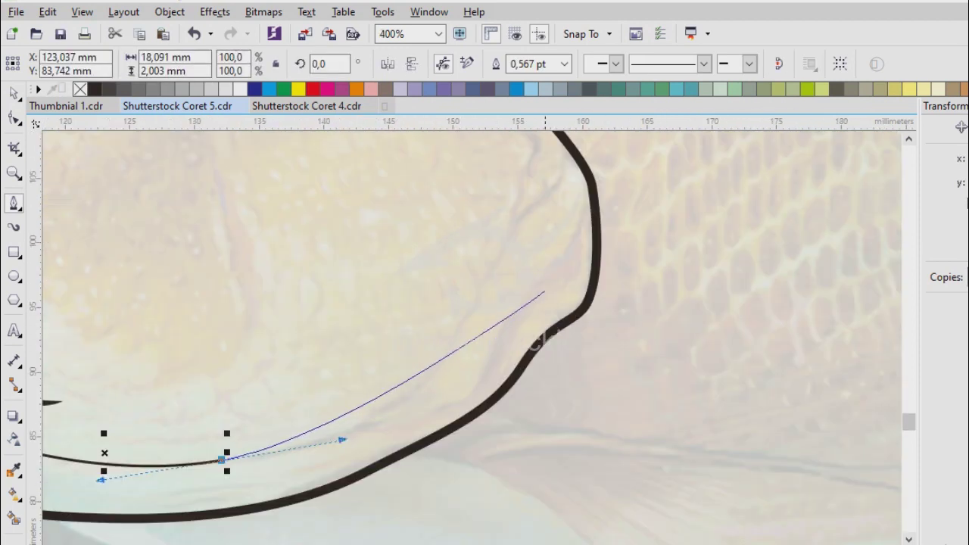
drag(573, 241, 590, 169)
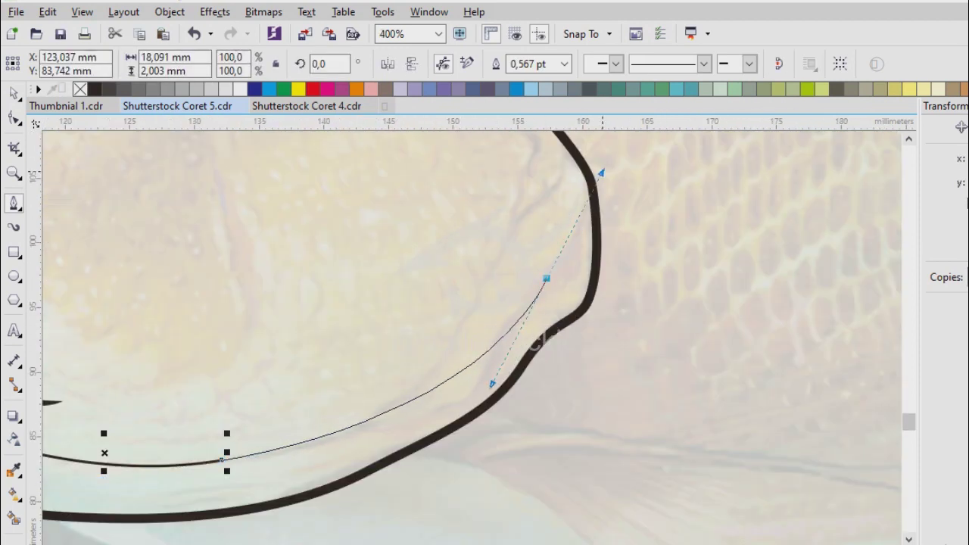
scroll(469, 318, down, 2)
scroll(469, 318, up, 2)
scroll(470, 318, down, 1)
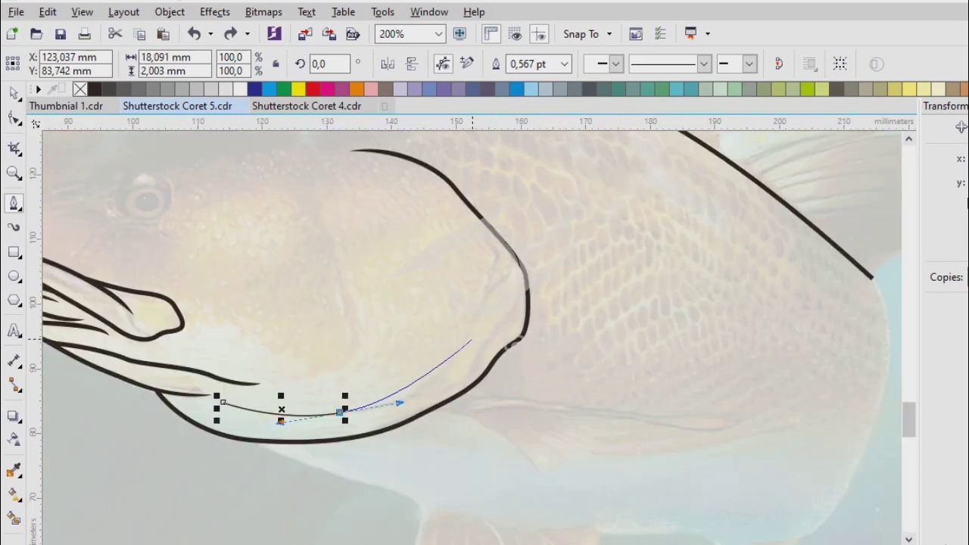
scroll(471, 341, up, 2)
scroll(470, 340, down, 1)
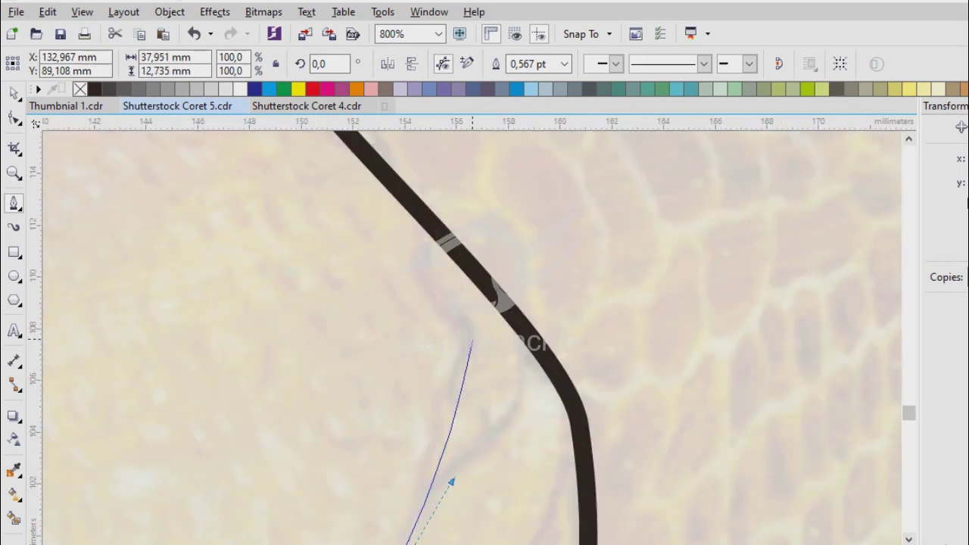
click(414, 273)
- Set the inner gill curve's outline width to 2.0 pt and convert the outline to an object
key(space)
click(541, 64)
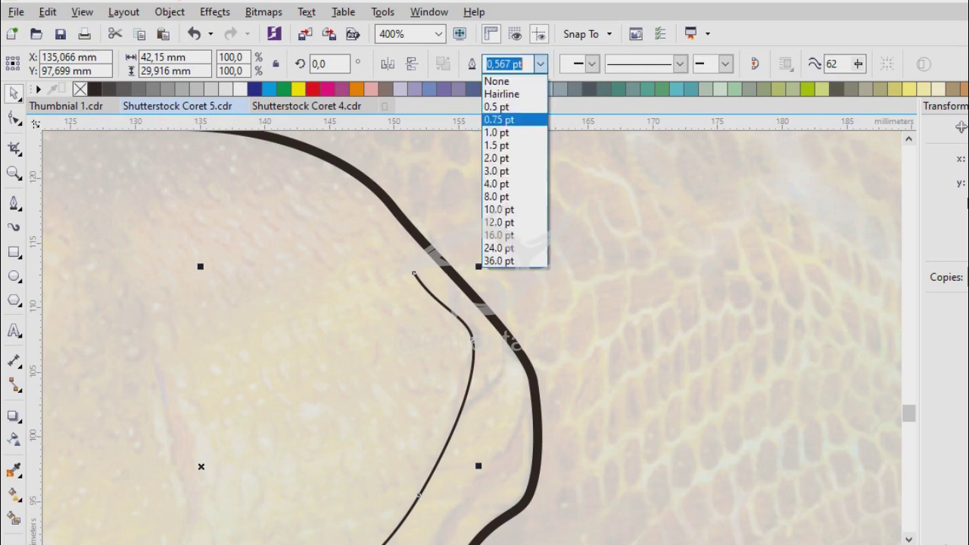
click(508, 166)
- Taper both ends of the inner gill line to points
key(F10)
scroll(411, 275, up, 2)
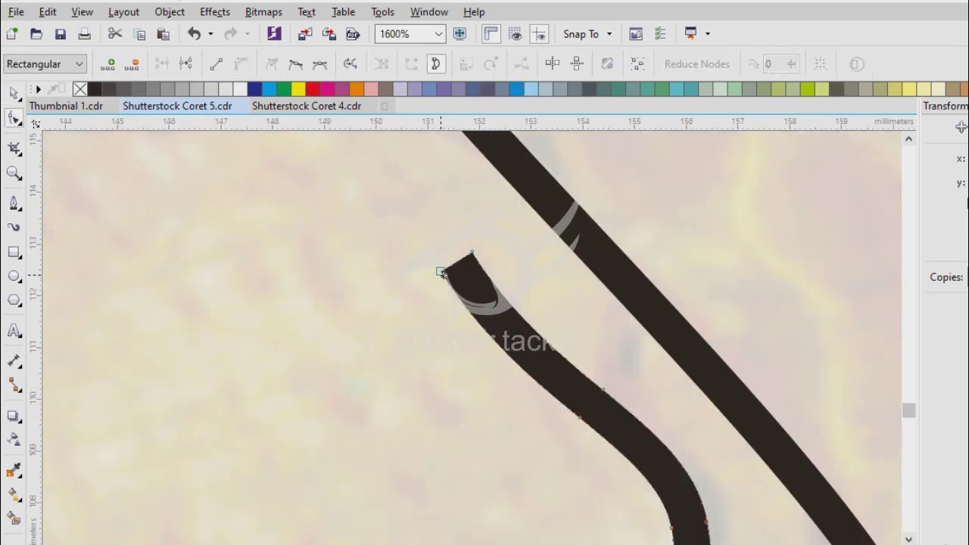
scroll(470, 333, down, 4)
scroll(298, 377, up, 3)
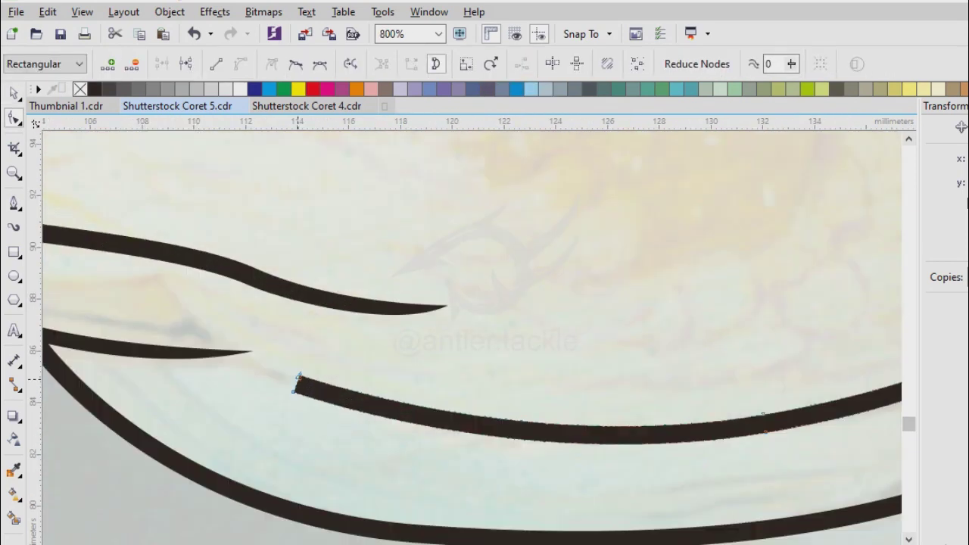
click(297, 377)
click(299, 376)
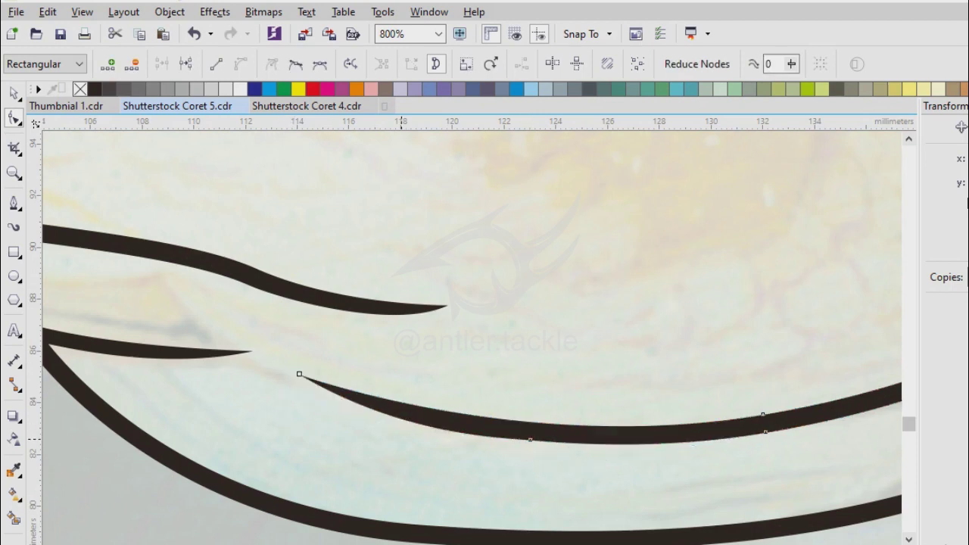
- Draw a throat curve from the chin contour's tip area to the inner gill line, about 31 by 5 mm
key(F5)
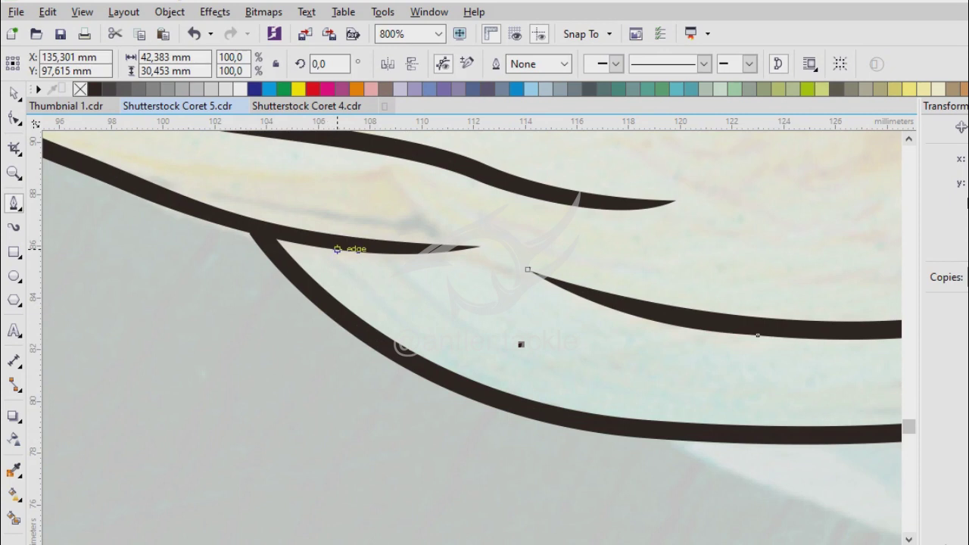
scroll(338, 248, up, 1)
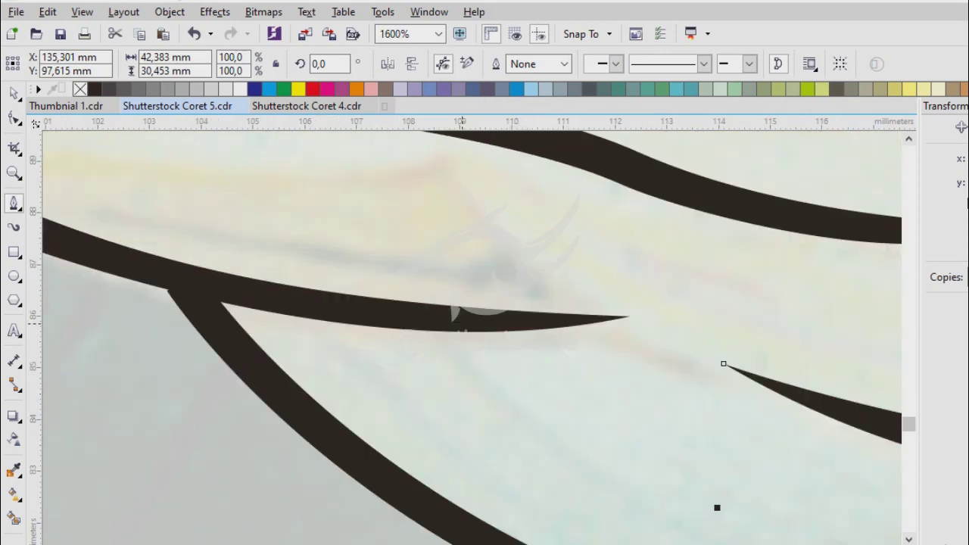
click(461, 318)
scroll(540, 389, down, 2)
drag(622, 285, 852, 160)
- Set the throat curve's outline width to 2.0 pt and convert the outline to an object
key(space)
click(541, 64)
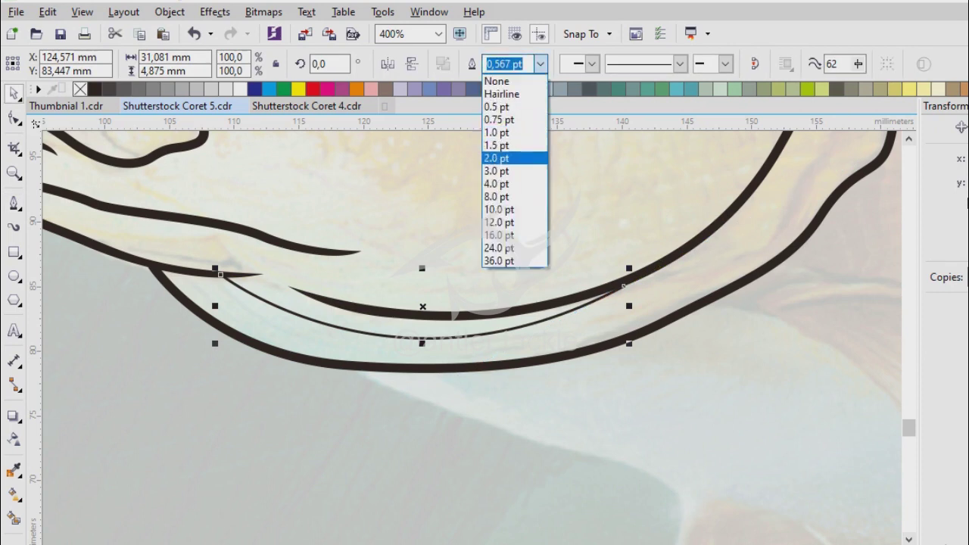
click(502, 158)
- Reshape both ends of the throat line so they merge into the inner gill line and the chin contour
key(F10)
scroll(623, 287, up, 2)
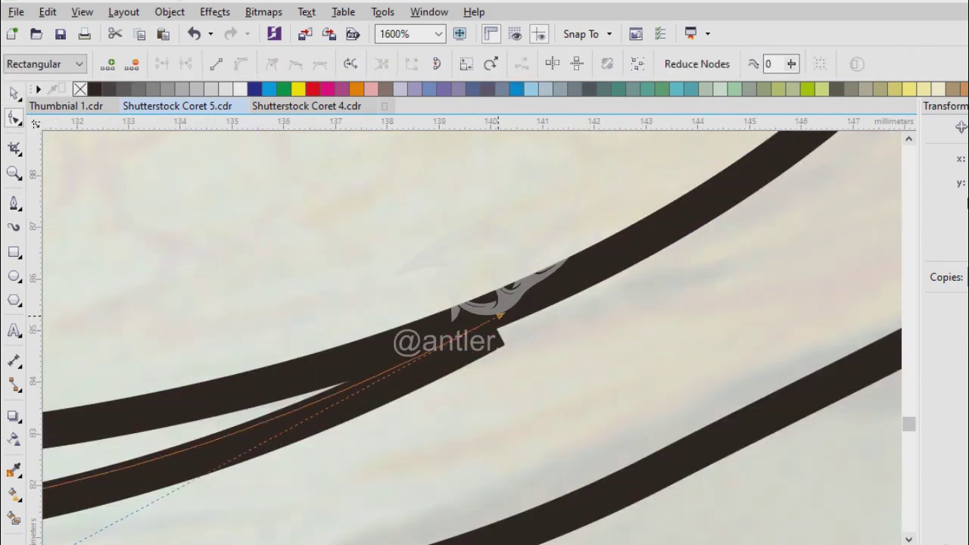
scroll(492, 334, down, 3)
scroll(361, 400, up, 2)
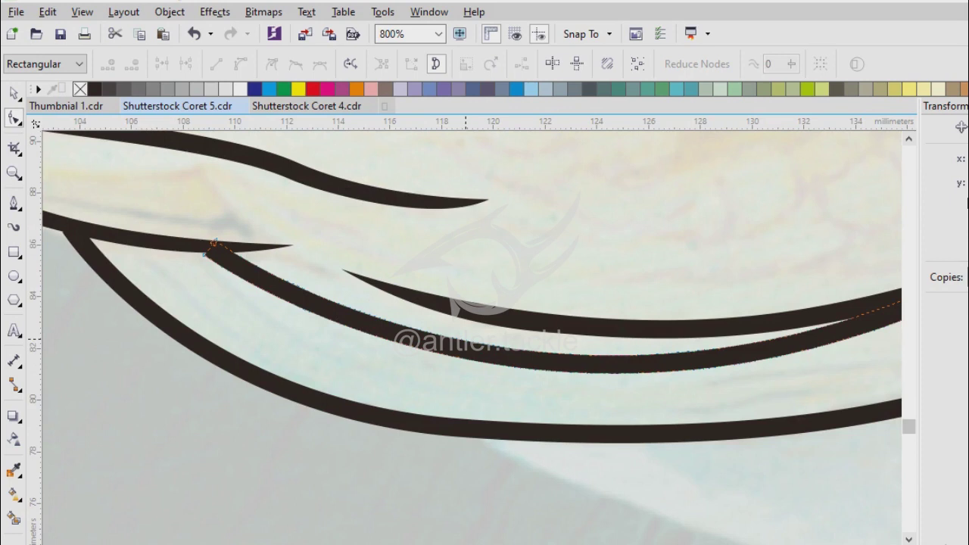
scroll(213, 244, up, 2)
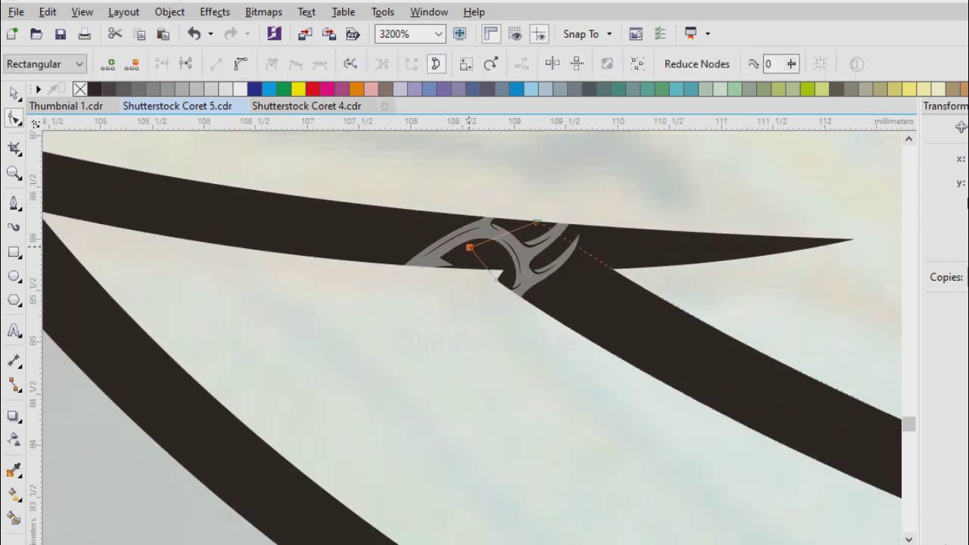
- Draw a second throat curve from the chin contour to the inner gill line, between the first throat line and the gill cover
key(F5)
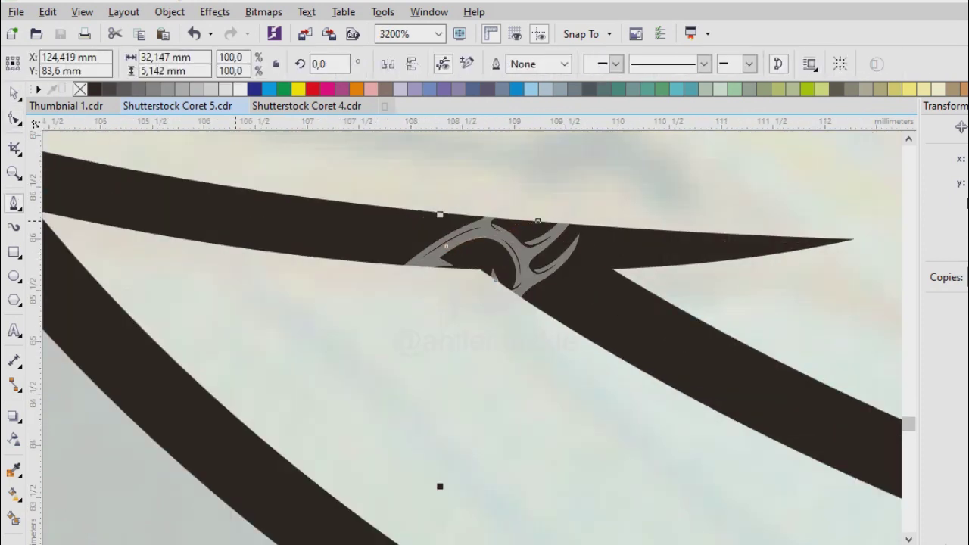
click(234, 220)
scroll(234, 219, down, 3)
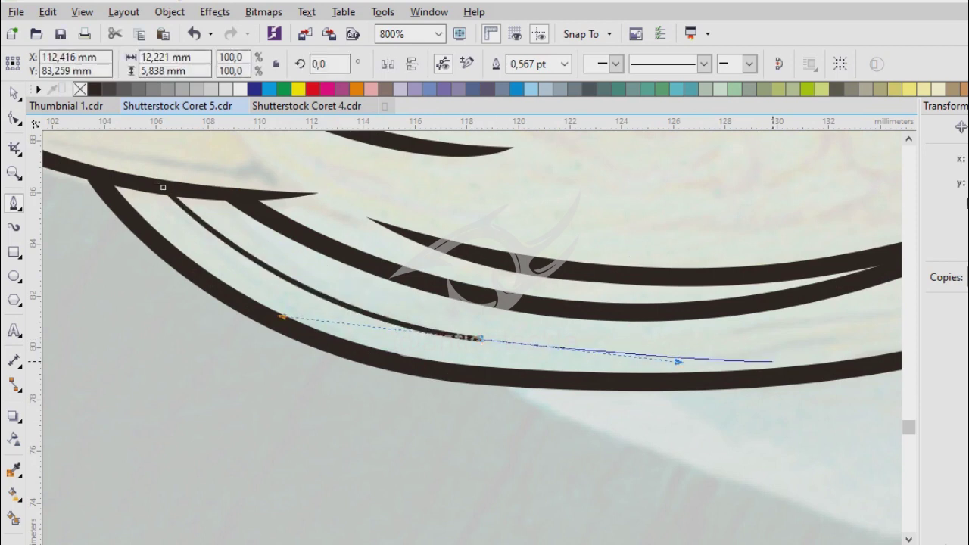
scroll(530, 333, down, 1)
drag(552, 297, 636, 206)
scroll(636, 206, up, 1)
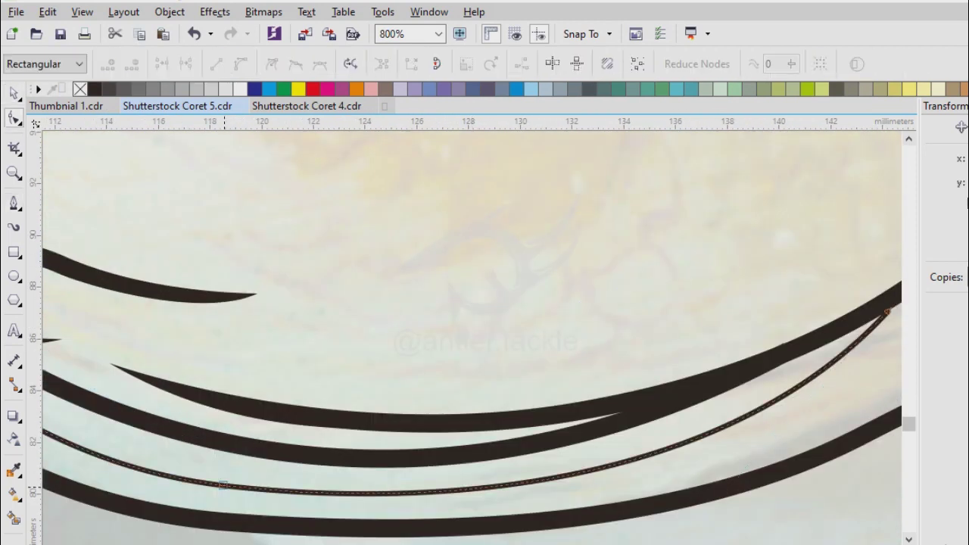
scroll(469, 333, down, 1)
- Set the second throat curve's outline width to 2.0 pt
click(540, 64)
click(540, 64)
click(540, 64)
click(502, 128)
- Adjust the second throat curve's bend between the chin contour and inner gill line, and convert its outline to an object
key(F10)
scroll(813, 270, up, 2)
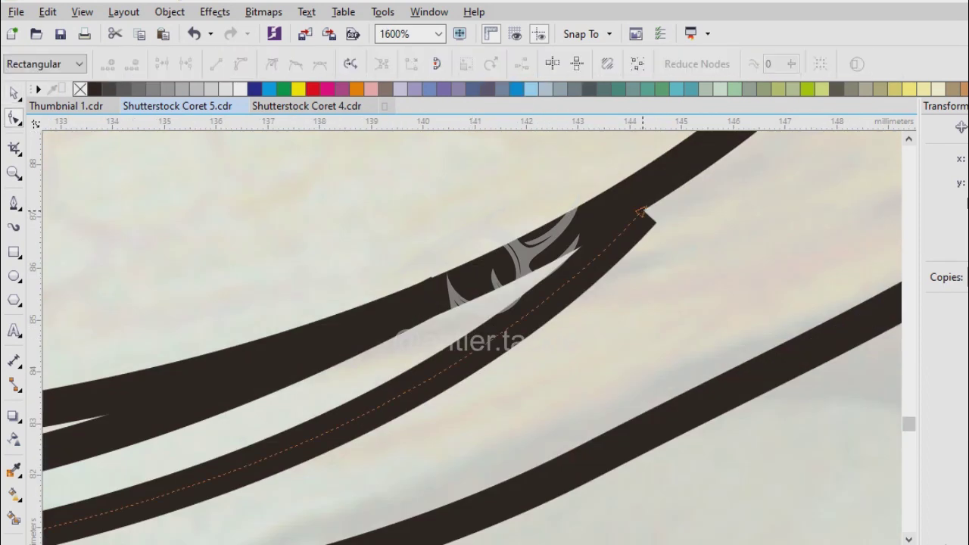
scroll(894, 277, down, 2)
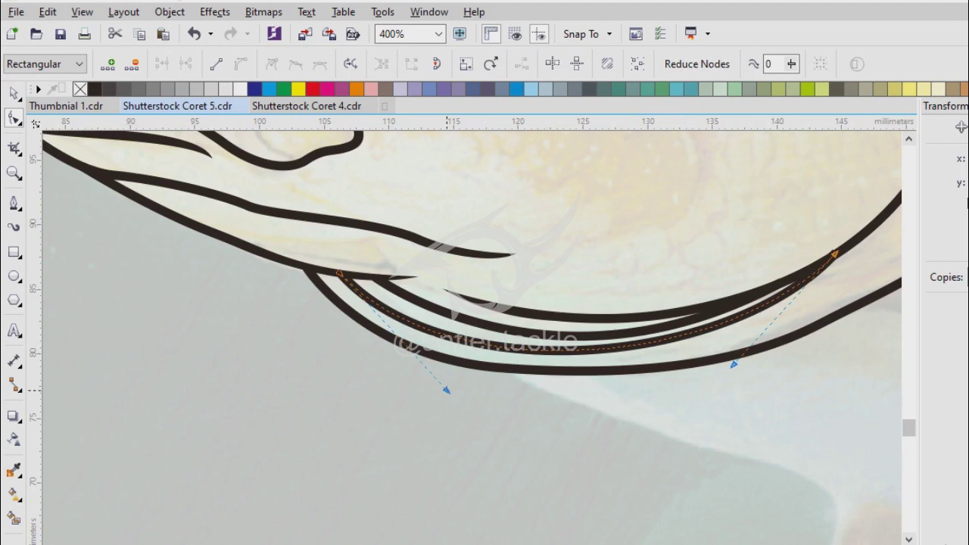
key(space)
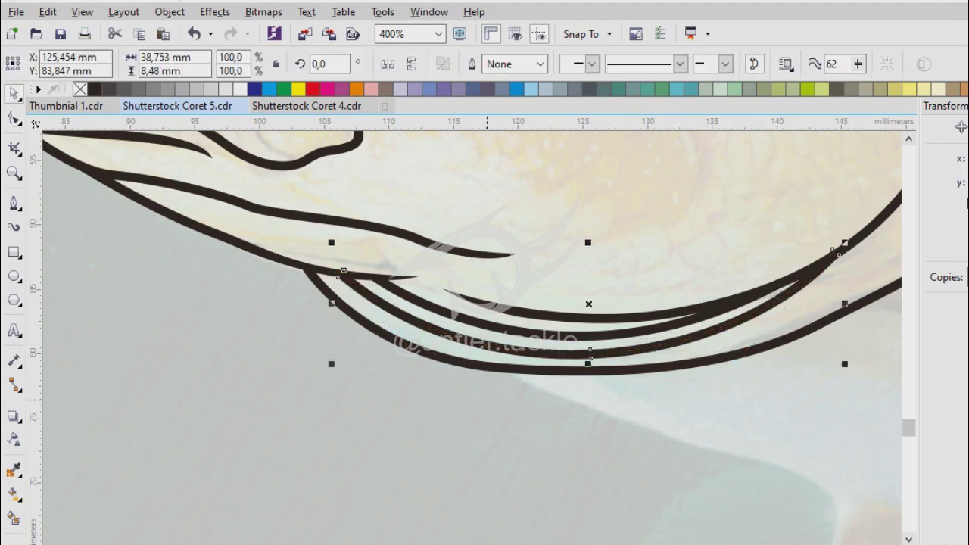
scroll(469, 333, down, 2)
scroll(469, 333, up, 3)
key(F5)
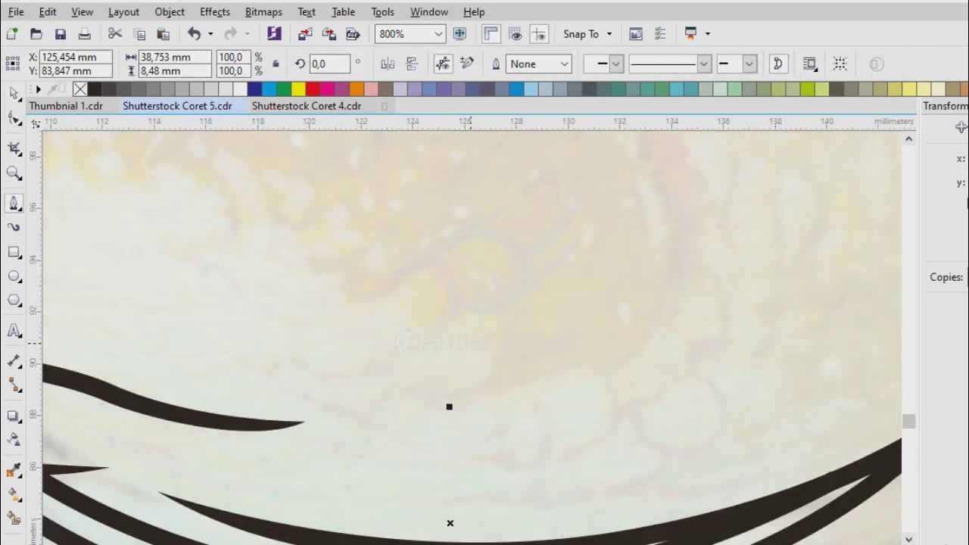
drag(697, 310, 746, 266)
scroll(390, 379, down, 2)
mouse_move(450, 279)
mouse_down()
mouse_move(441, 231)
mouse_move(328, 206)
mouse_up()
scroll(441, 231, up, 1)
scroll(473, 340, down, 2)
scroll(473, 337, up, 1)
key(space)
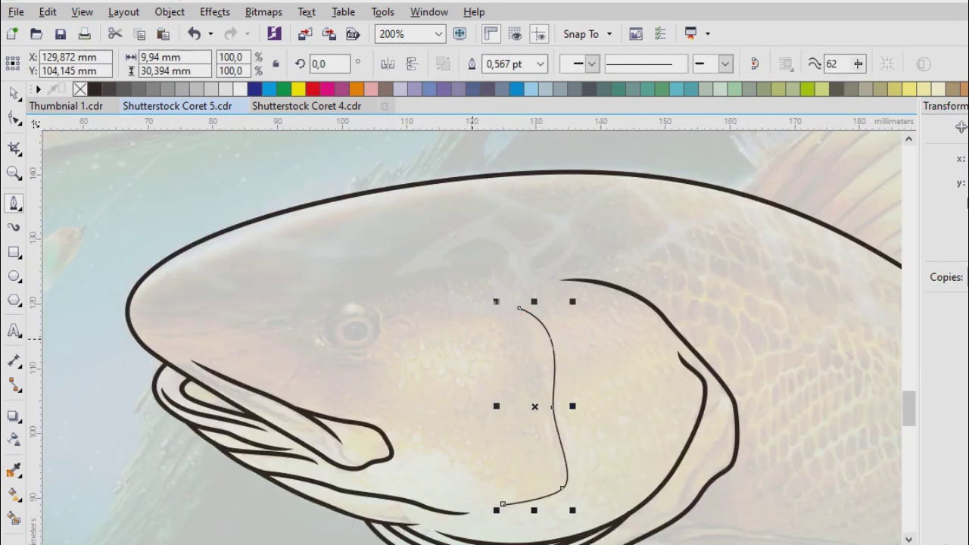
key(Escape)
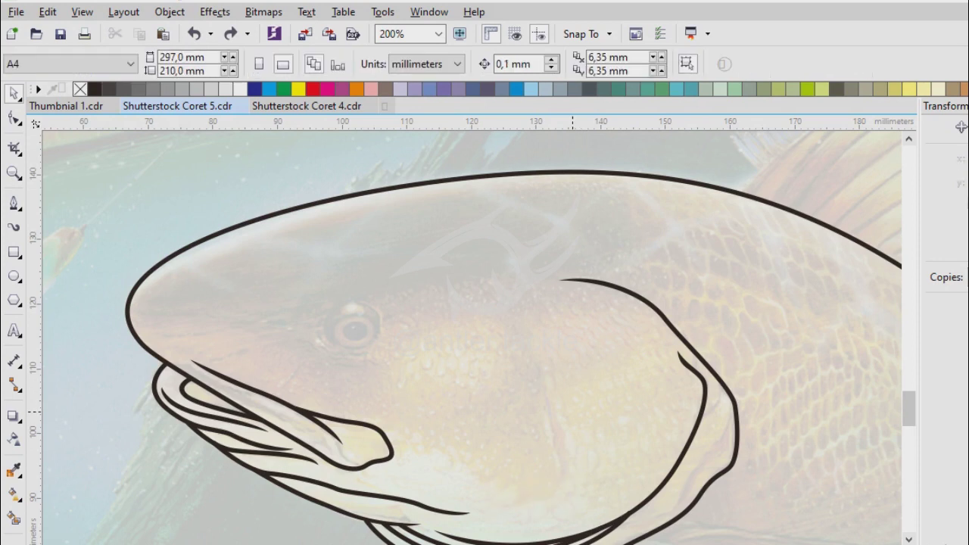
- Draw a cheek curve about 22 mm wide and 34 mm tall from the lower cheek up and over behind the eye
key(space)
scroll(341, 427, up, 1)
scroll(473, 341, down, 1)
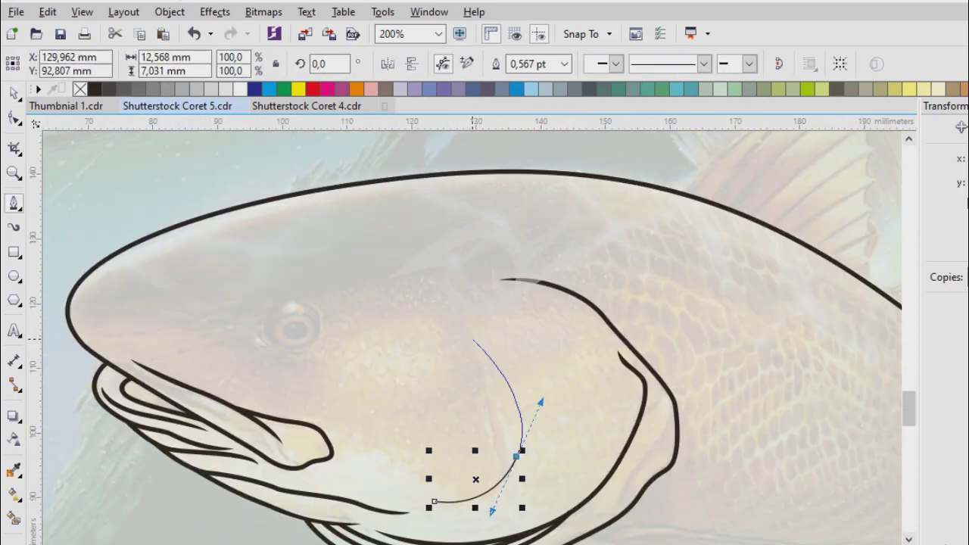
scroll(296, 455, up, 1)
scroll(432, 322, down, 2)
- Thicken the cheek curve's outline to match the other contour lines and convert it to an object
key(space)
click(540, 64)
click(496, 158)
scroll(505, 346, up, 1)
key(F10)
scroll(505, 346, up, 1)
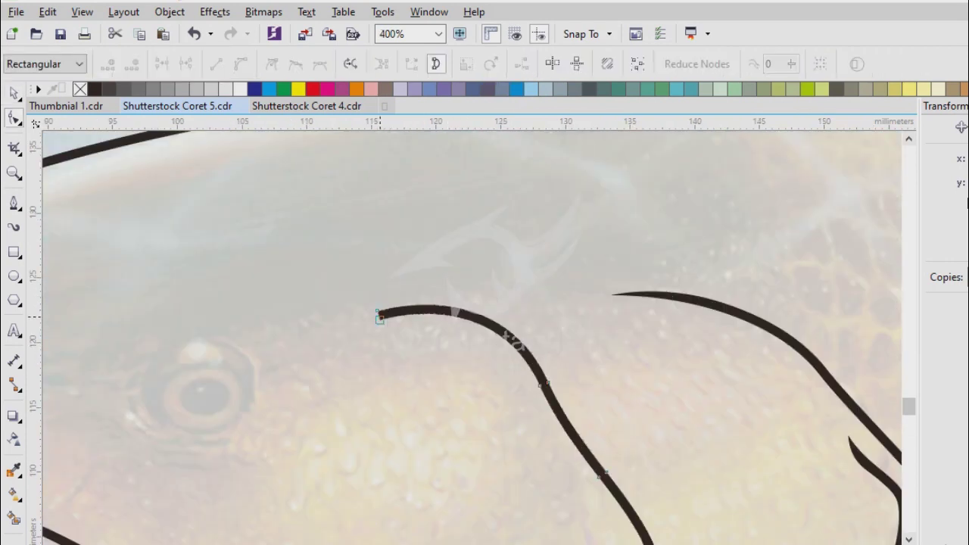
- Taper the cheek curve's upper and lower ends to sharp points
click(380, 319)
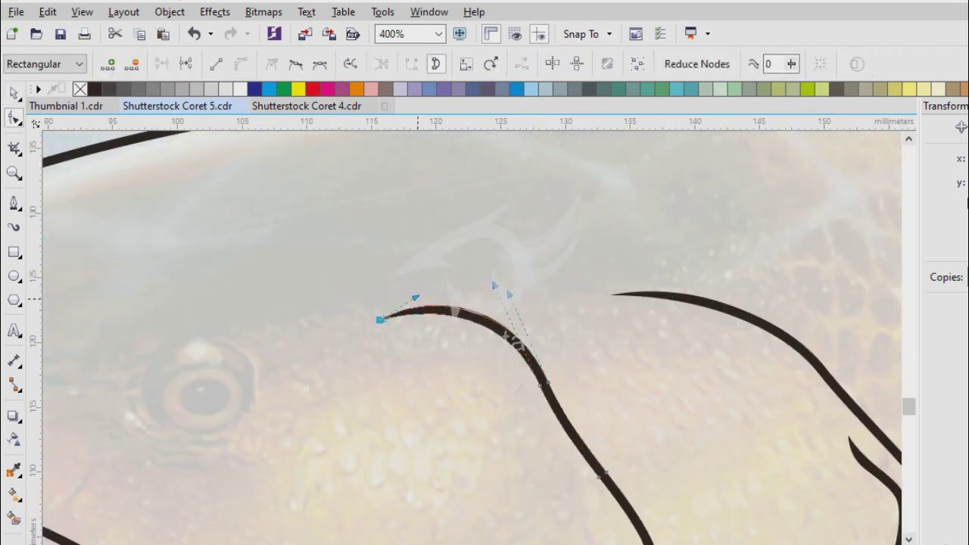
scroll(380, 318, down, 2)
scroll(412, 337, up, 3)
click(415, 334)
drag(402, 394, 475, 327)
scroll(474, 327, down, 2)
key(space)
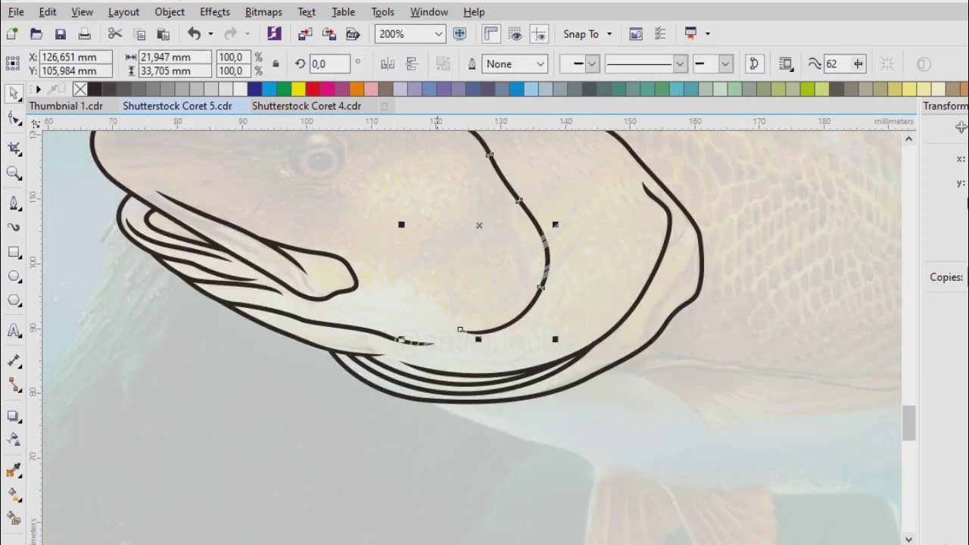
- Start a belly contour at the underside of the gill cover and curve it along the belly past the paired fins
scroll(472, 333, down, 2)
scroll(464, 333, up, 2)
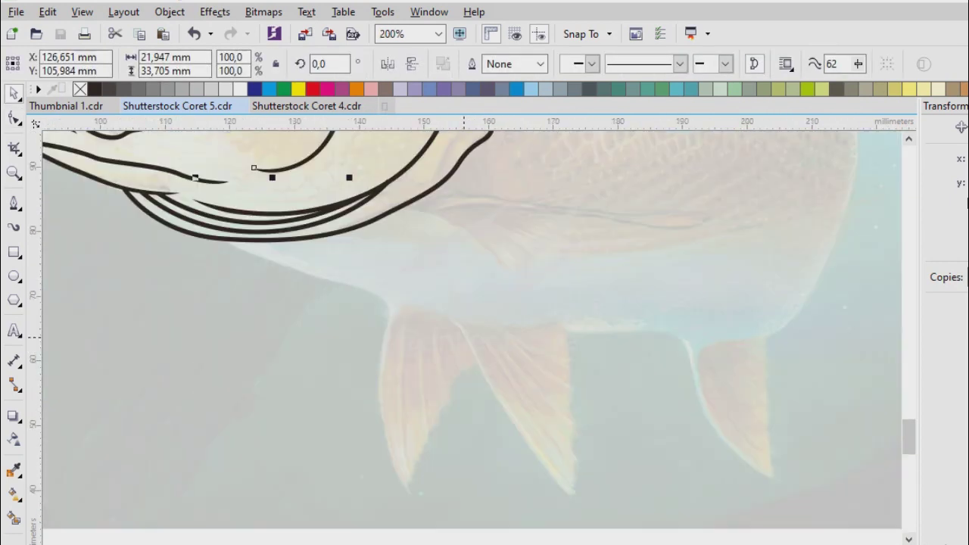
scroll(464, 337, up, 1)
scroll(464, 336, up, 2)
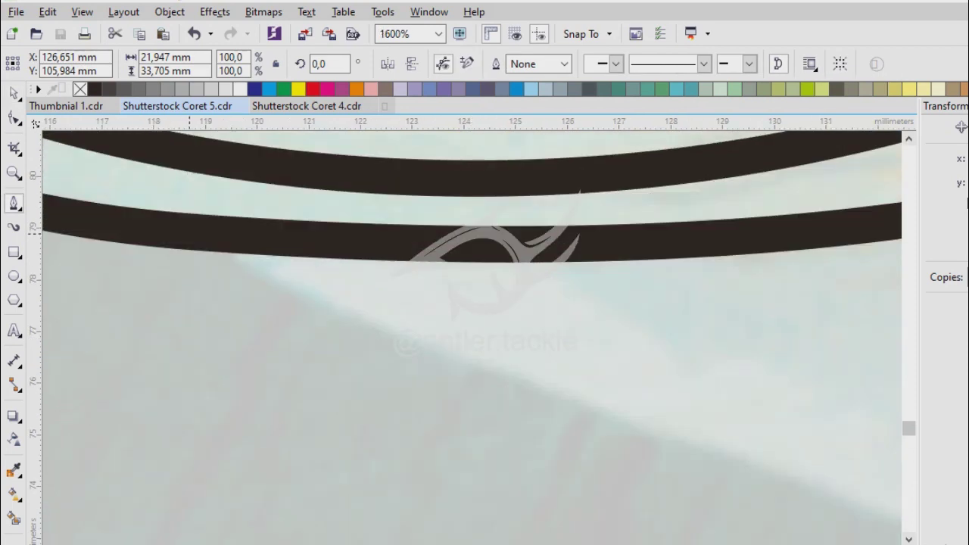
key(space)
scroll(464, 336, down, 2)
click(221, 240)
scroll(471, 339, up, 1)
scroll(471, 339, down, 2)
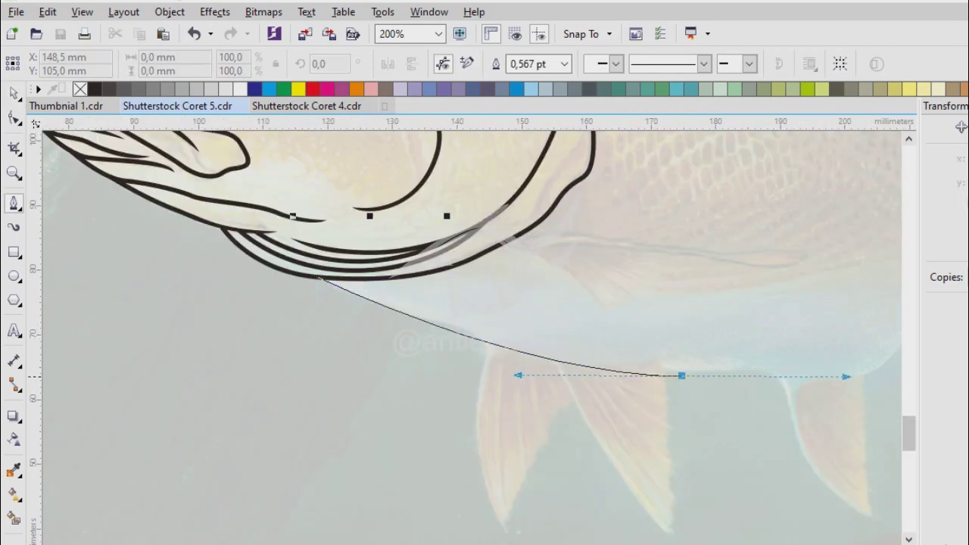
- Continue the belly contour around the rear of the body up to the end of the back contour
scroll(682, 376, down, 1)
scroll(471, 338, up, 1)
drag(454, 325, 493, 242)
scroll(493, 243, up, 1)
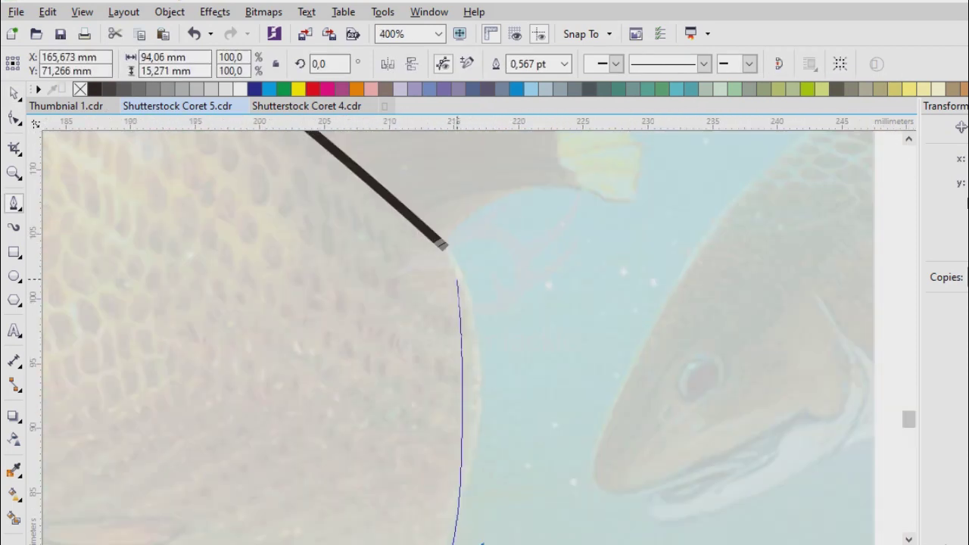
click(446, 244)
scroll(447, 244, up, 3)
- Reshape the rear bend of the belly contour, making the curve about 99 mm wide and 40 mm high
key(F10)
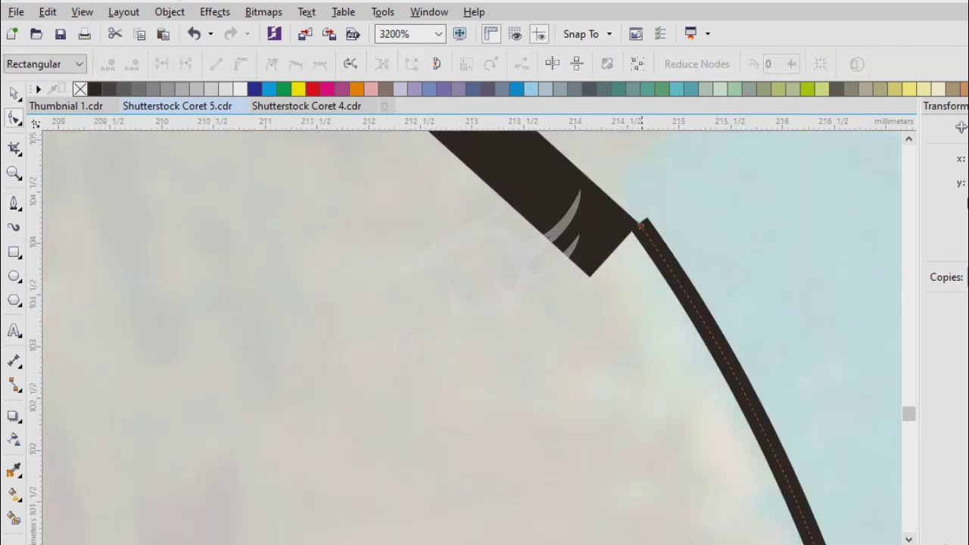
scroll(615, 250, down, 5)
scroll(534, 260, up, 1)
click(485, 400)
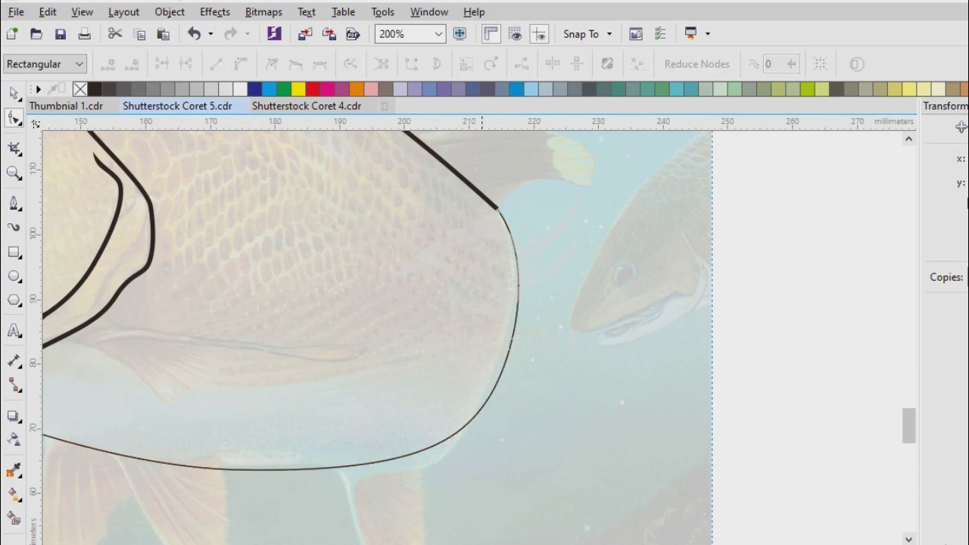
key(space)
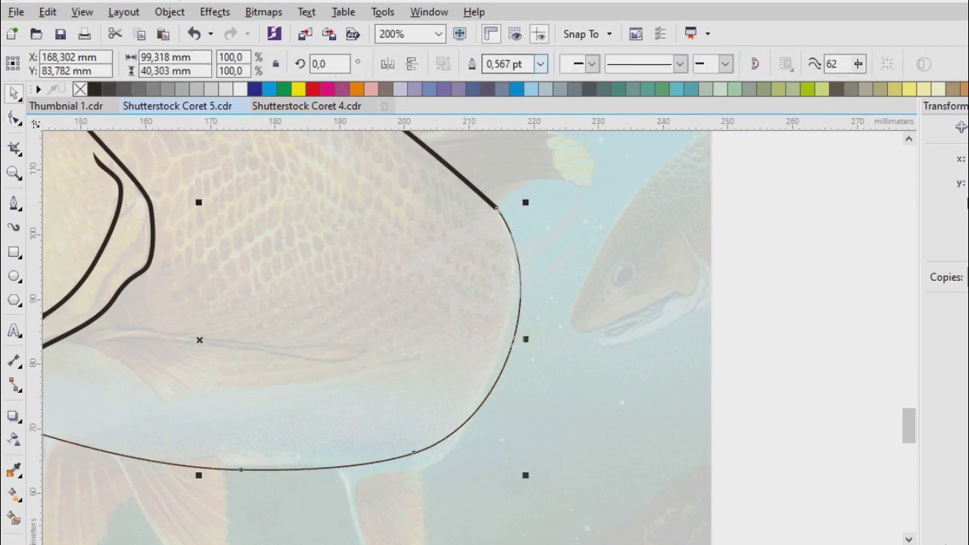
- Thicken the belly contour's outline to match the other contour lines
click(540, 64)
click(541, 64)
click(541, 63)
click(497, 158)
scroll(469, 333, down, 2)
key(space)
- Smooth the belly contour's rear bend at the node near the anal fin
scroll(470, 333, up, 4)
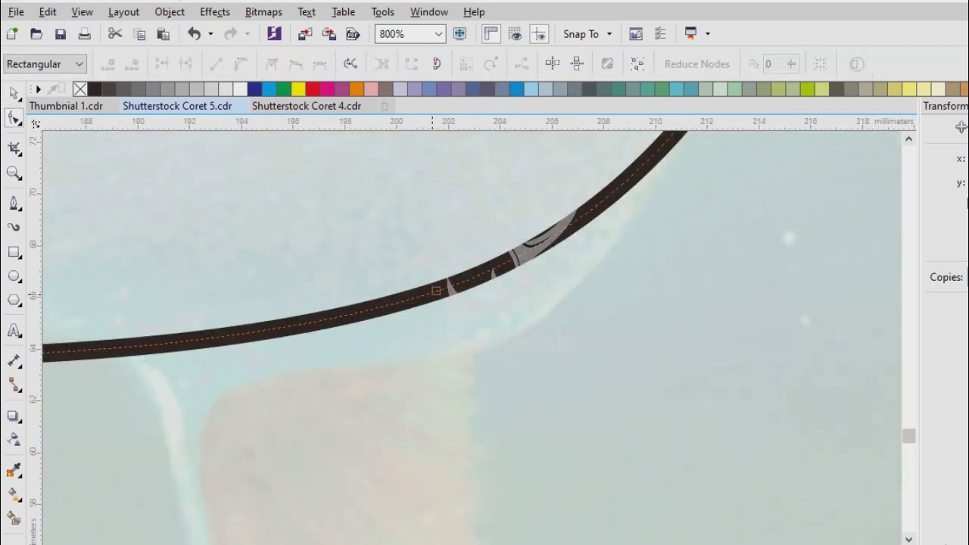
click(436, 291)
scroll(454, 318, down, 2)
scroll(485, 378, up, 1)
drag(504, 402, 508, 372)
scroll(508, 372, down, 2)
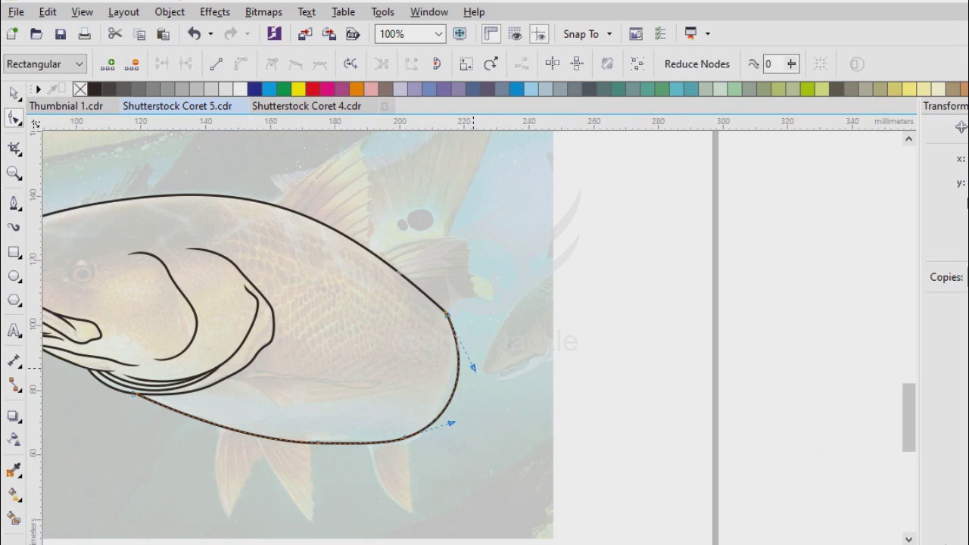
- Align the belly contour's upper end with the end of the back contour and weld the two into one shape
key(space)
key(space)
scroll(459, 310, up, 6)
click(451, 278)
scroll(452, 248, down, 2)
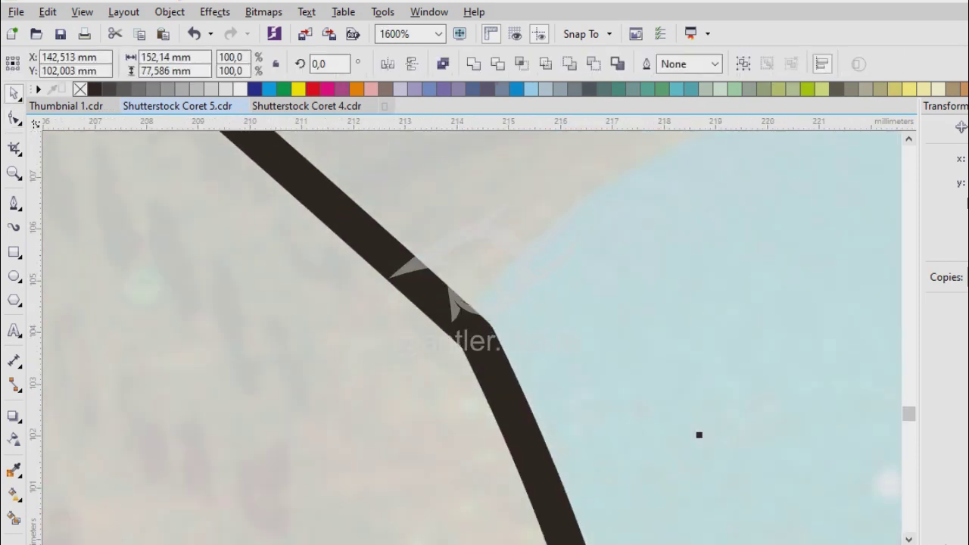
scroll(473, 341, down, 4)
- Draw the front dorsal fin's leading edge as a gentle curve from the back contour to the fin tip
scroll(473, 340, up, 5)
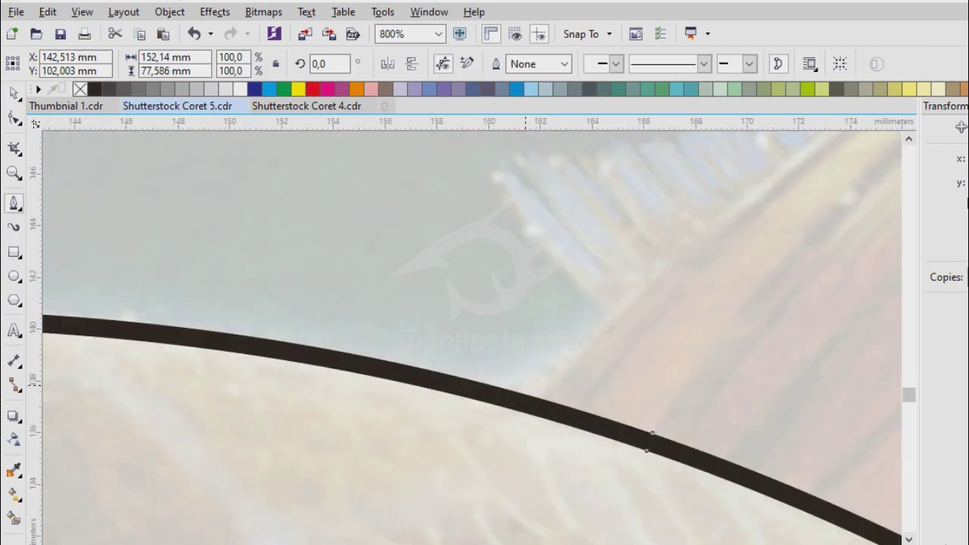
click(424, 352)
scroll(464, 343, down, 4)
scroll(577, 285, up, 1)
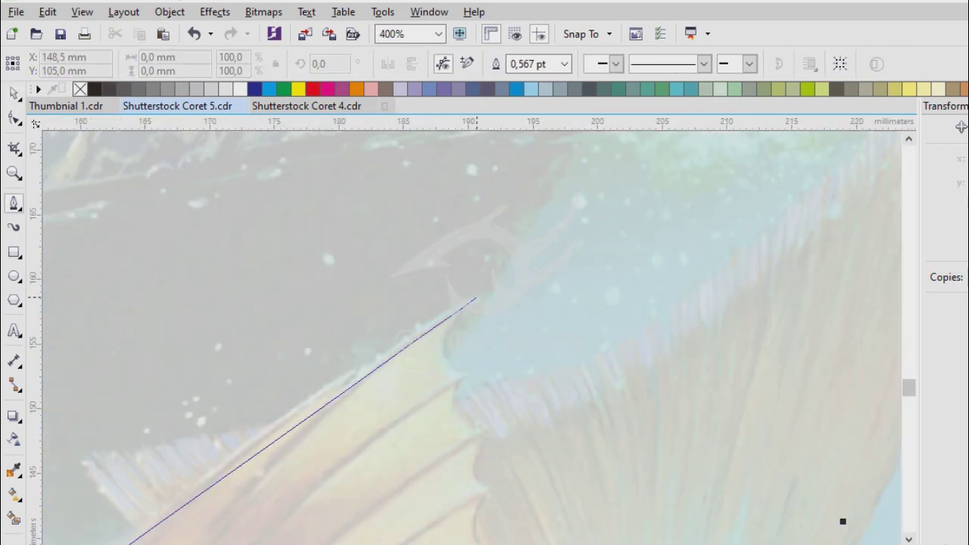
drag(476, 296, 680, 225)
- Add the first two concave scallops of the front dorsal fin's trailing edge below the tip
scroll(479, 290, up, 1)
key(super)
key(super)
drag(444, 362, 505, 454)
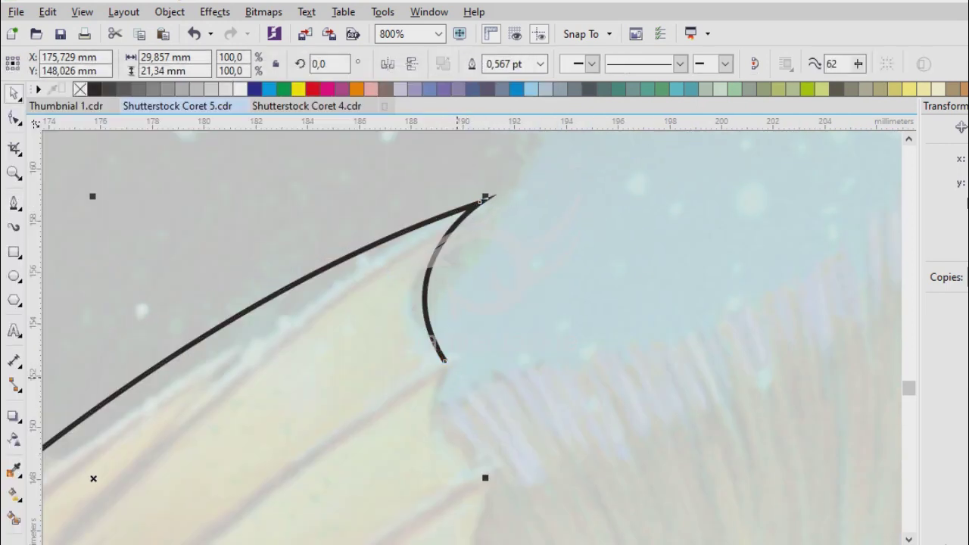
key(ctrl+z)
click(500, 474)
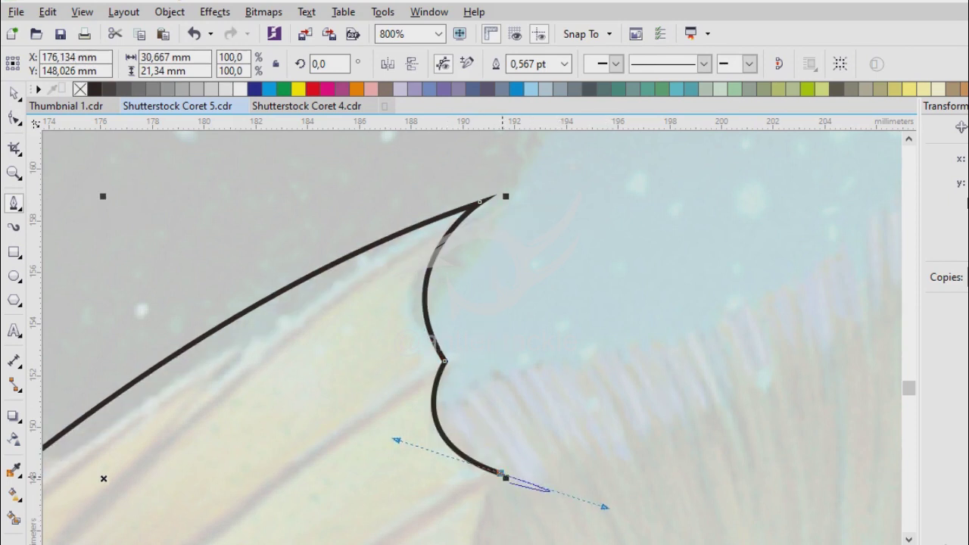
- Continue the scallops down the front dorsal fin's trailing edge to the base of the rear dorsal fin
scroll(500, 473, down, 3)
drag(498, 300, 564, 362)
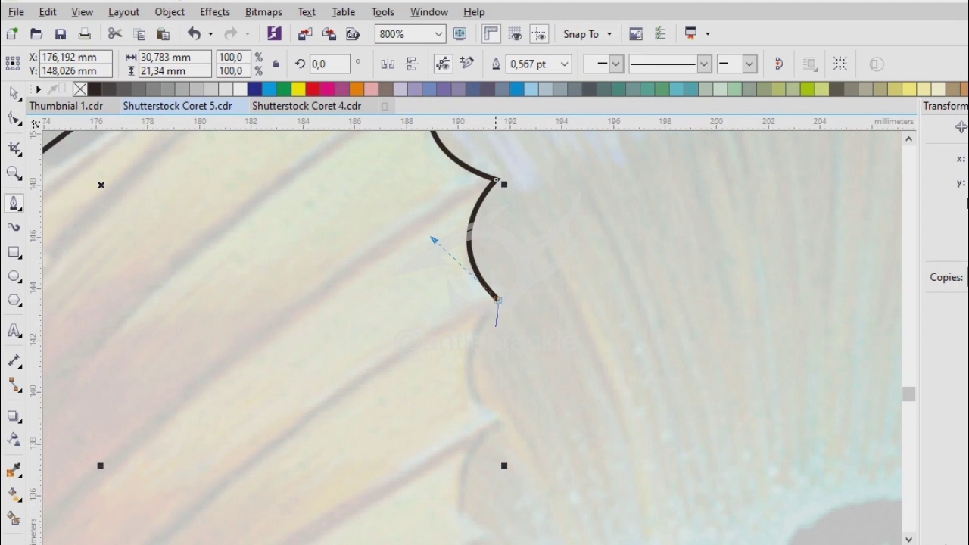
scroll(526, 447, down, 2)
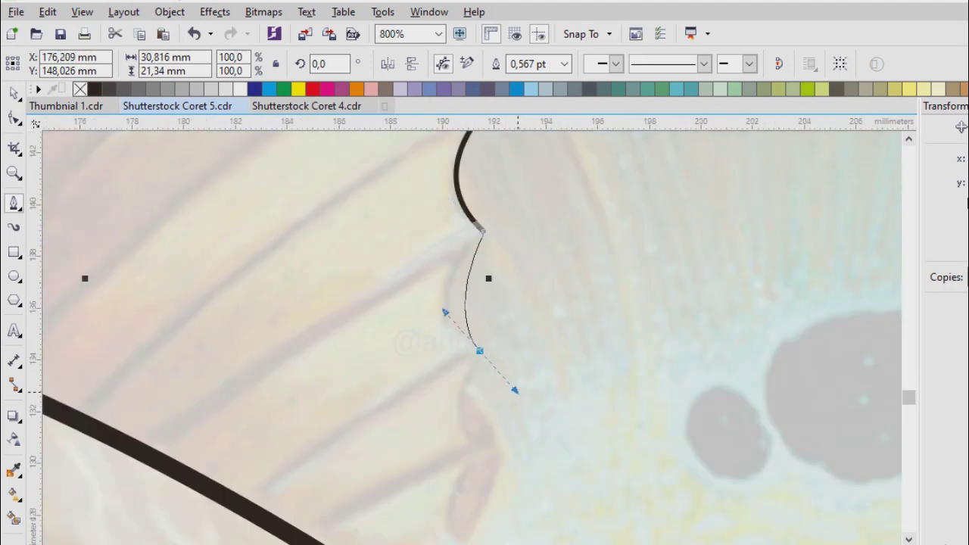
drag(501, 380, 545, 395)
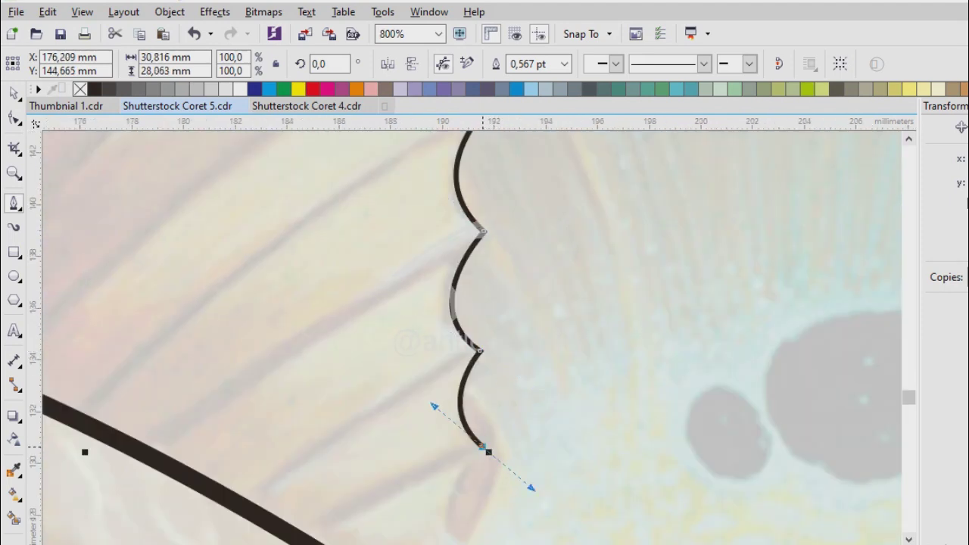
scroll(485, 448, down, 2)
drag(467, 364, 517, 426)
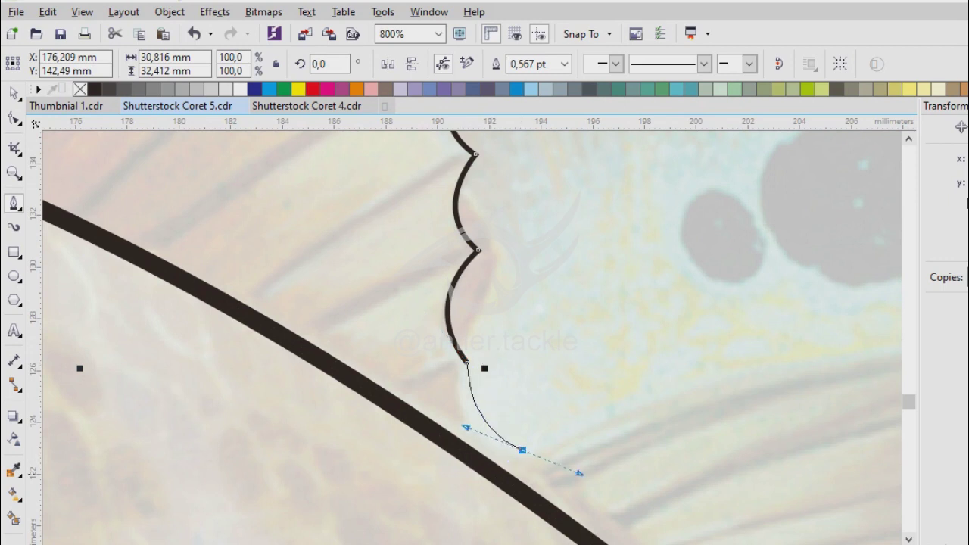
- Extend the fin outline along the rear dorsal fin's upper edge in one long arched curve
scroll(454, 334, down, 2)
scroll(464, 339, up, 2)
drag(455, 322, 833, 358)
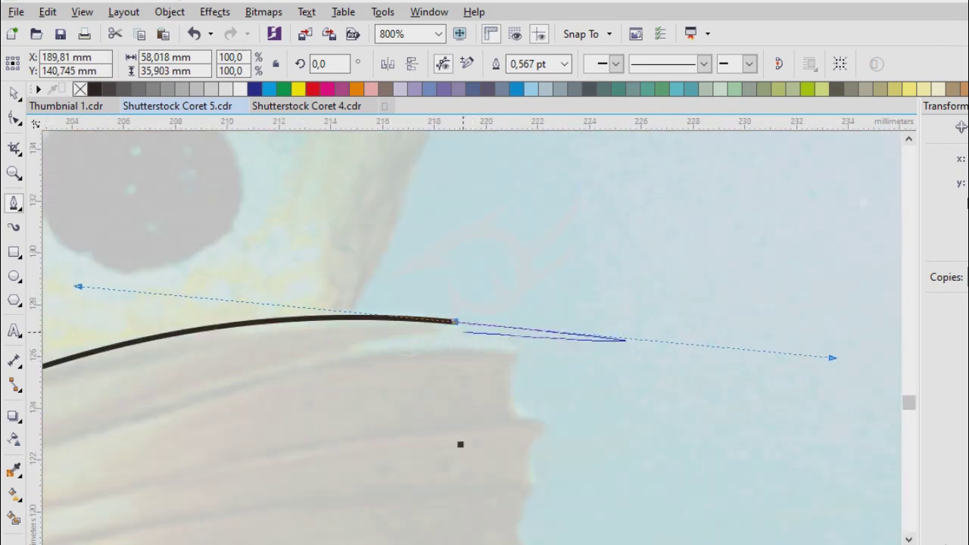
- Draw concave scallops down the upper part of the rear dorsal fin's trailing edge
scroll(460, 444, up, 1)
drag(465, 340, 589, 357)
scroll(480, 455, down, 2)
drag(504, 320, 623, 365)
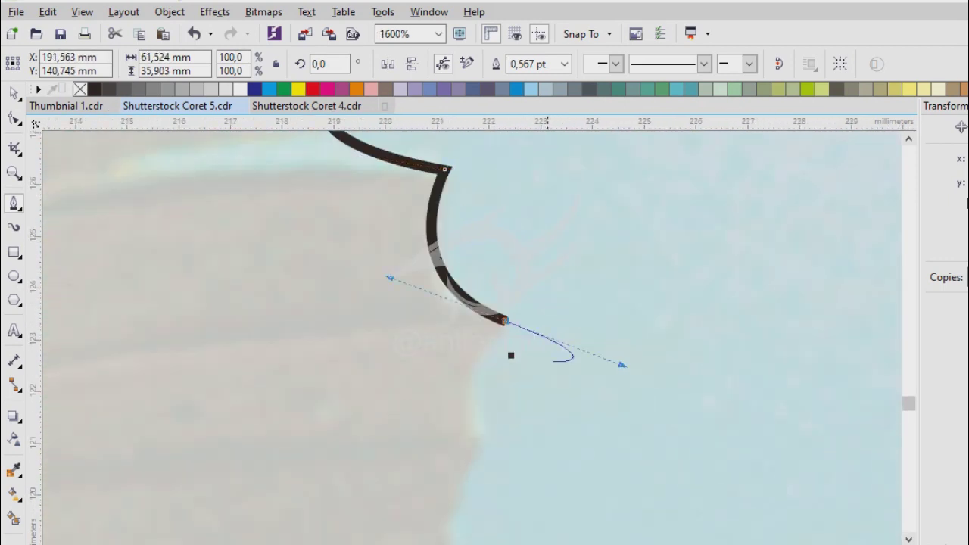
scroll(511, 355, down, 1)
scroll(459, 277, up, 1)
drag(456, 281, 516, 340)
drag(519, 466, 519, 466)
- Continue the scalloped trailing edge along the yellow fin patch to the rear dorsal fin's lower tip
scroll(471, 307, down, 1)
drag(549, 354, 553, 353)
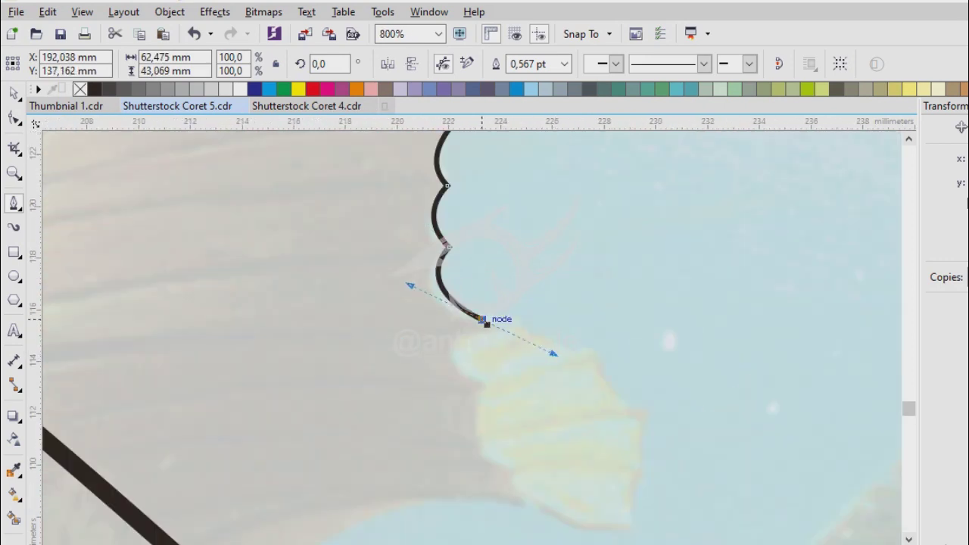
drag(491, 384, 496, 389)
drag(544, 467, 571, 474)
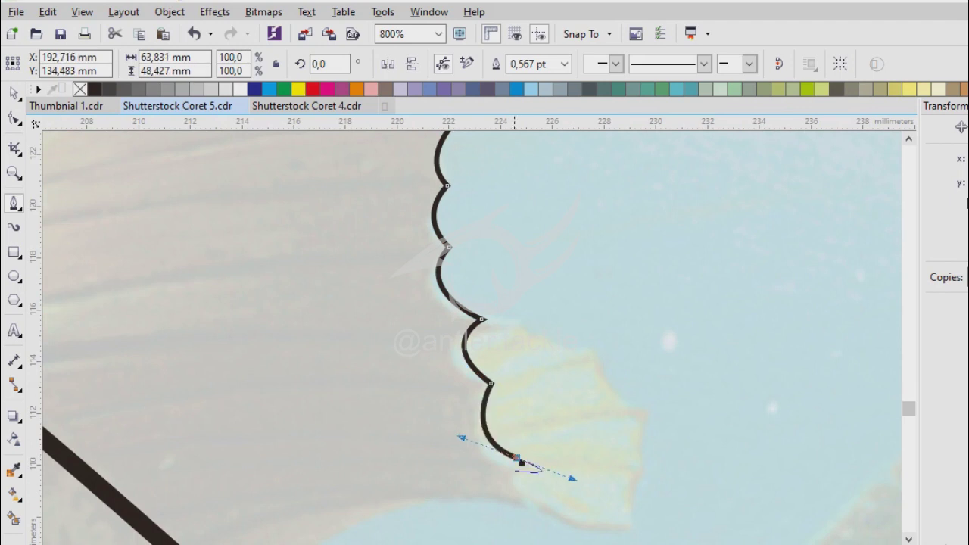
scroll(439, 272, up, 1)
drag(562, 401, 584, 401)
scroll(472, 335, down, 2)
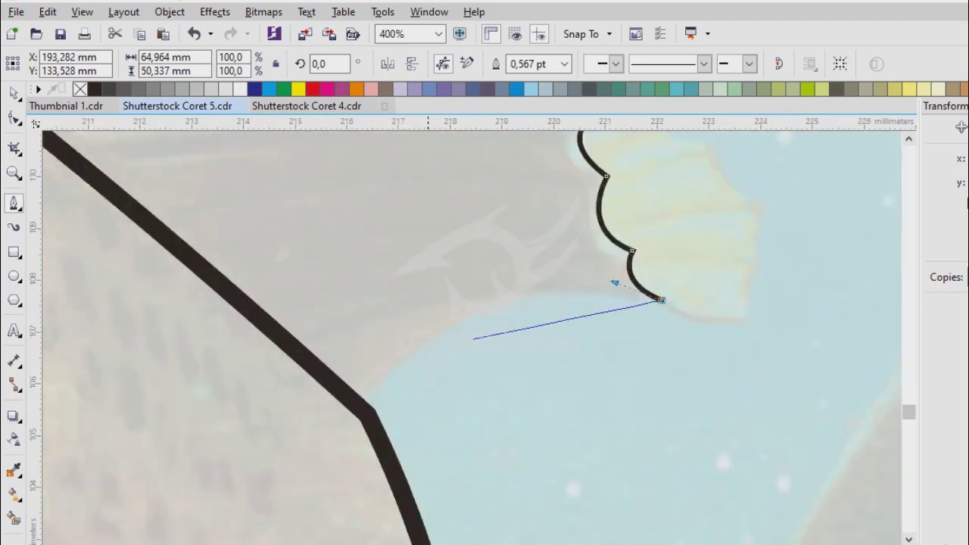
- Draw the rear dorsal fin's lower edge back to the back contour, finishing a fin outline about 65 by 53 mm
scroll(472, 265, up, 2)
scroll(473, 339, down, 2)
scroll(471, 339, up, 1)
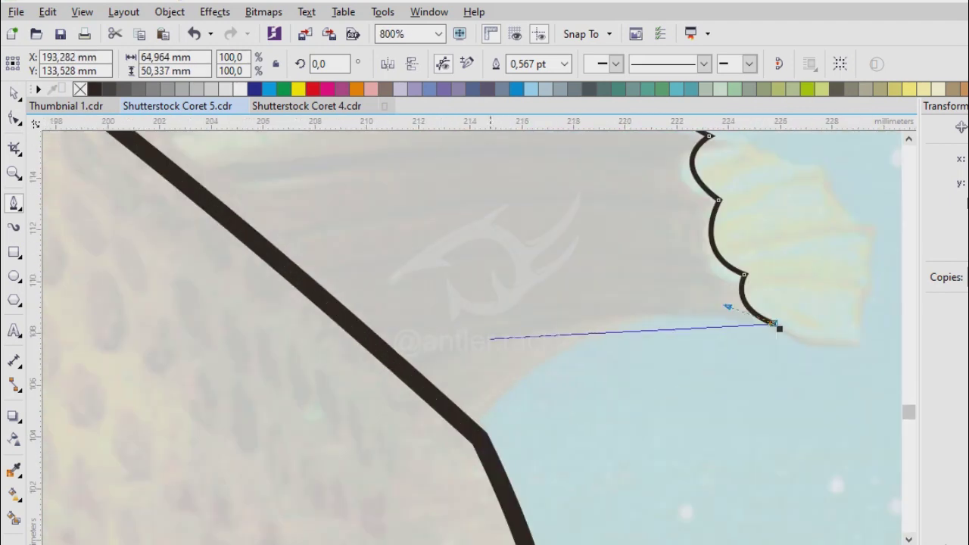
drag(478, 350, 463, 355)
scroll(463, 355, up, 1)
click(411, 378)
key(F10)
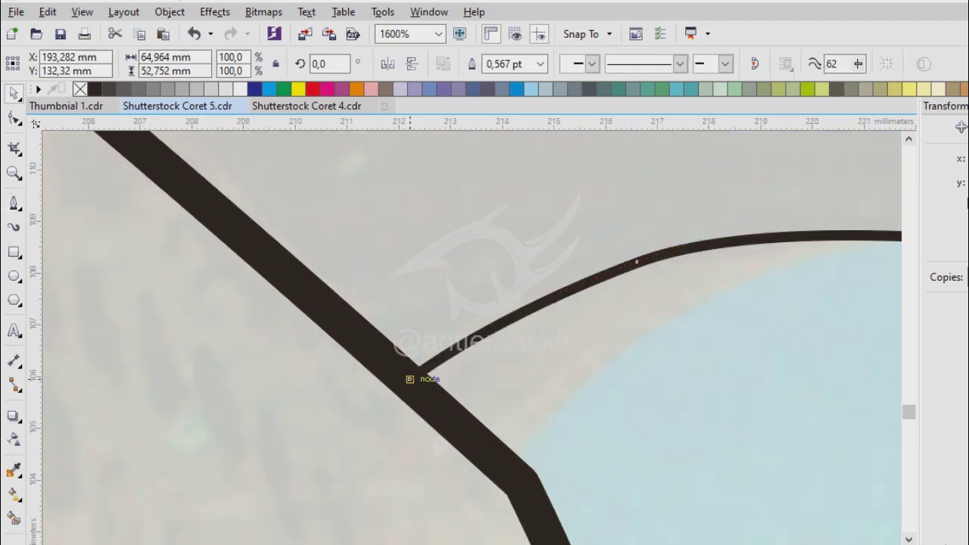
- Set the dorsal fin outline's width to 2 pt and convert the outline to an object
scroll(411, 378, down, 2)
scroll(411, 378, down, 1)
key(space)
click(540, 64)
click(540, 64)
click(541, 64)
click(503, 165)
key(ctrl+shift+q)
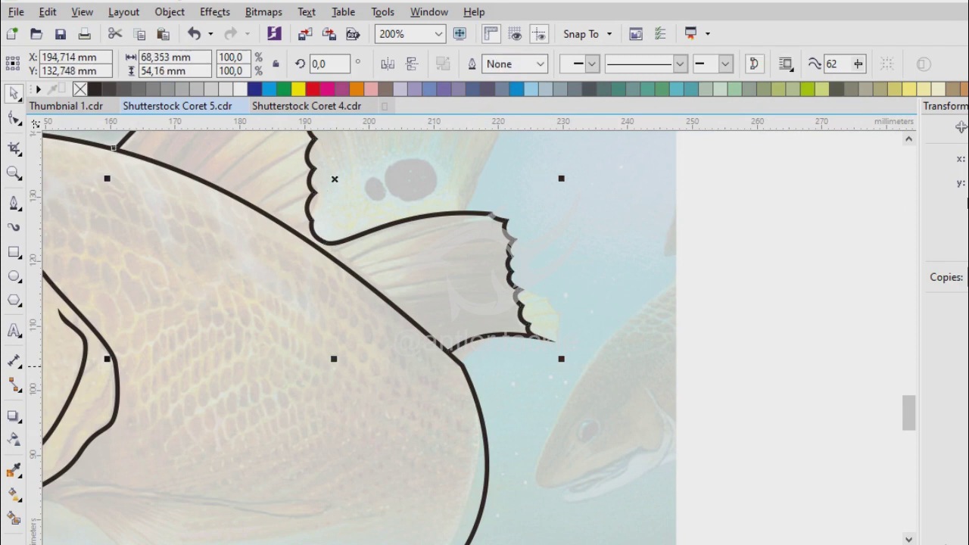
- Draw a short curve from the back contour's corner up to the rear dorsal fin's lower edge
scroll(468, 339, up, 2)
key(F5)
scroll(401, 250, up, 2)
click(372, 432)
scroll(472, 341, down, 1)
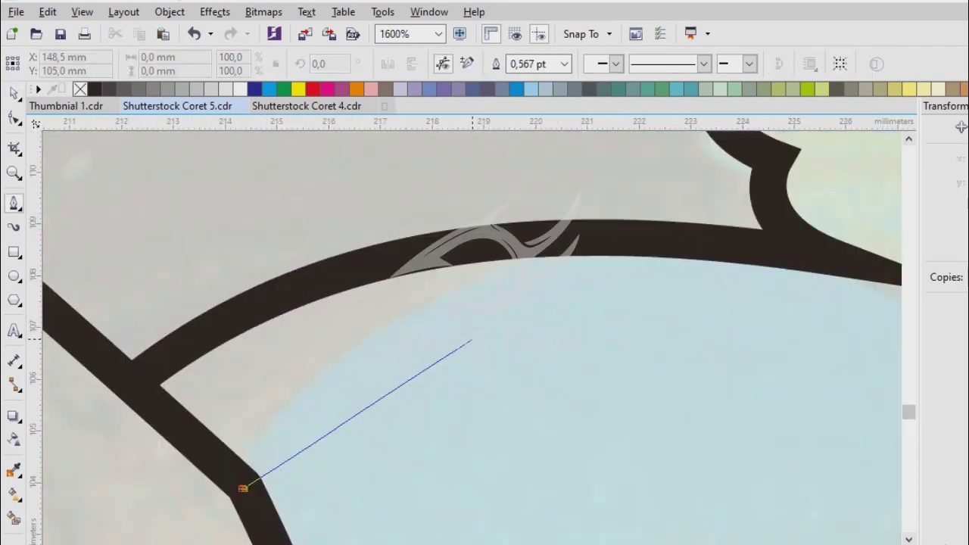
scroll(472, 342, down, 2)
scroll(500, 324, up, 2)
click(489, 316)
- Set the short curve's outline width to 2 pt and convert it to an object about 6.5 by 5.4 mm
key(space)
click(541, 64)
click(496, 158)
key(ctrl+shift+q)
scroll(472, 338, down, 1)
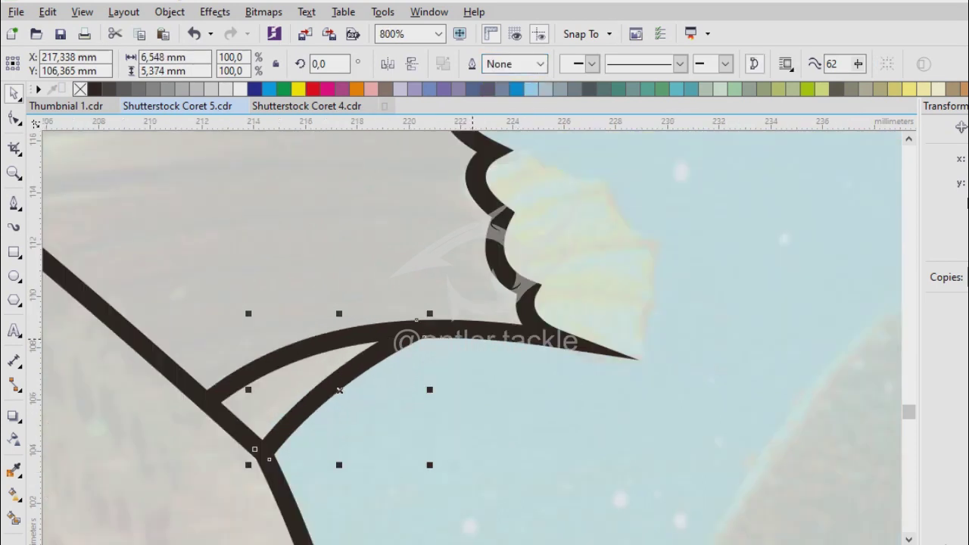
- Draw a scalloped outline about 5.6 by 7.8 mm around the yellow patch, ending at the rear dorsal fin's lower tip
scroll(471, 338, up, 2)
scroll(472, 339, down, 3)
scroll(472, 338, up, 2)
click(389, 379)
drag(583, 448, 628, 452)
scroll(489, 307, down, 1)
scroll(489, 307, up, 1)
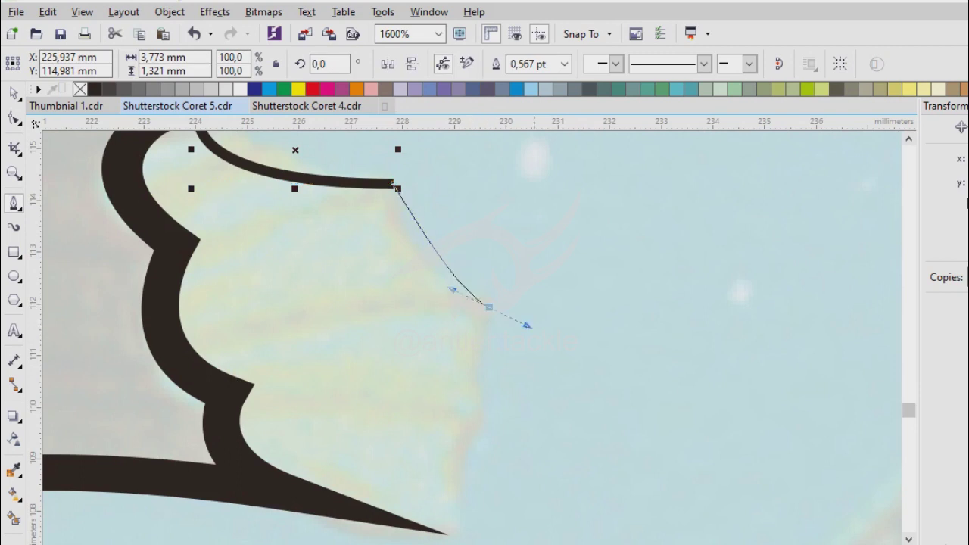
drag(528, 326, 608, 346)
drag(477, 432, 485, 455)
scroll(473, 337, down, 1)
scroll(473, 337, up, 1)
- Set the yellow patch outline's width to 2 pt and convert it to an object
click(564, 63)
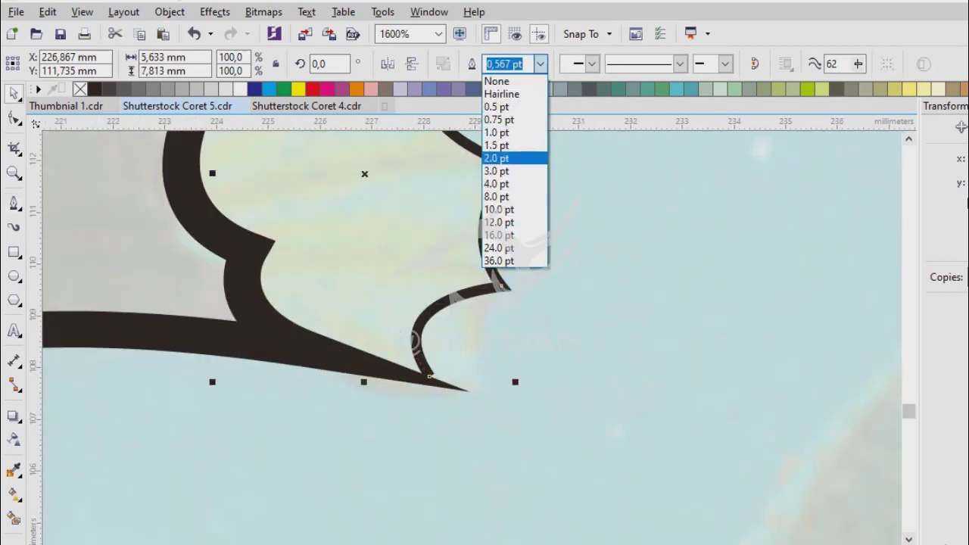
click(513, 158)
key(ctrl+shift+q)
- Move the lower end nodes of the patch outline so it closes in a sharp point at the fin tip
scroll(473, 337, up, 1)
scroll(473, 337, up, 1)
key(F10)
click(508, 281)
drag(508, 281, 613, 348)
drag(394, 329, 371, 304)
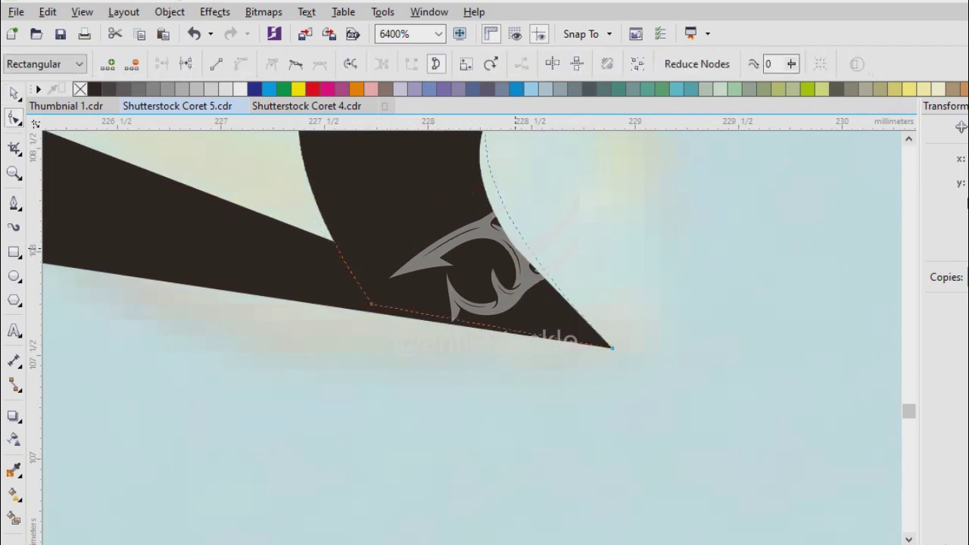
- Move the upper end nodes of the patch outline onto the rear dorsal fin's scalloped edge for a clean joint
scroll(613, 349, down, 3)
scroll(615, 290, up, 3)
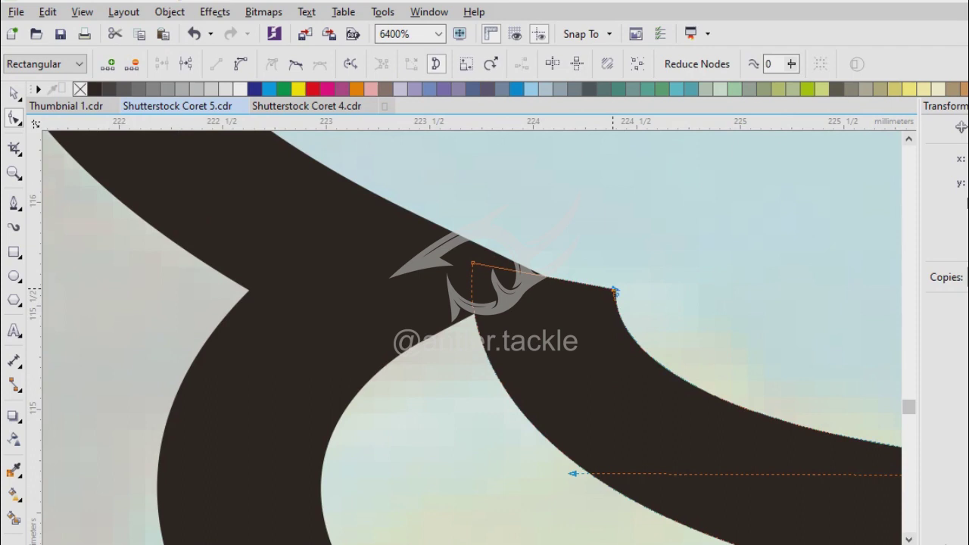
drag(615, 291, 545, 277)
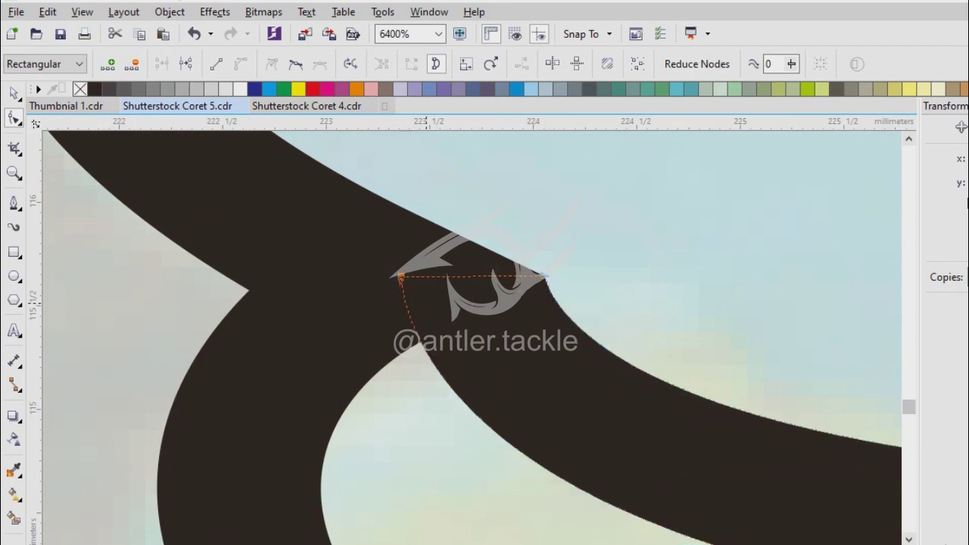
- Merge the yellow patch outline with the dorsal fin outline
scroll(545, 278, down, 4)
key(space)
scroll(485, 303, up, 3)
scroll(467, 336, down, 3)
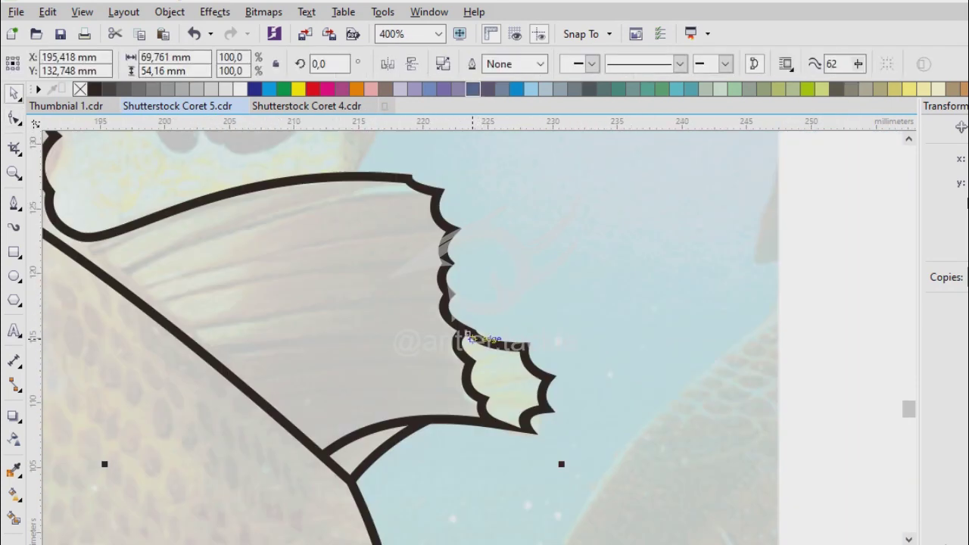
- Start the tail outline at the front dorsal fin's scalloped edge and draw its upper edge towards the notch
scroll(467, 337, down, 2)
scroll(467, 337, up, 1)
key(space)
scroll(467, 336, down, 1)
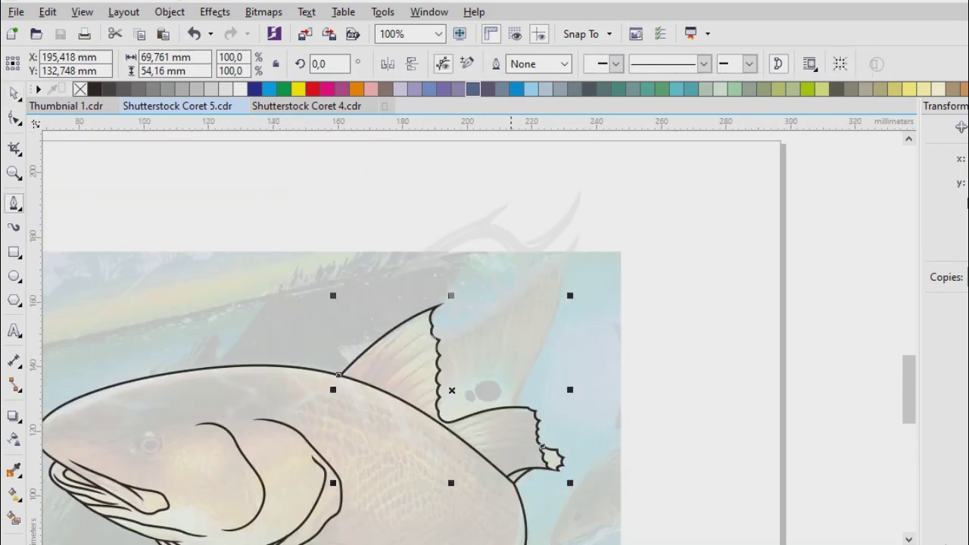
scroll(588, 335, up, 1)
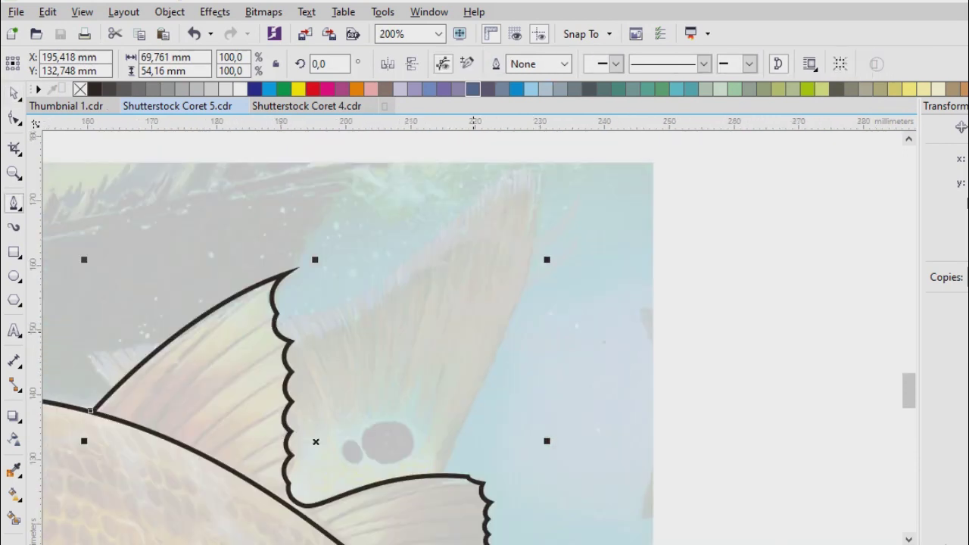
scroll(151, 299, up, 1)
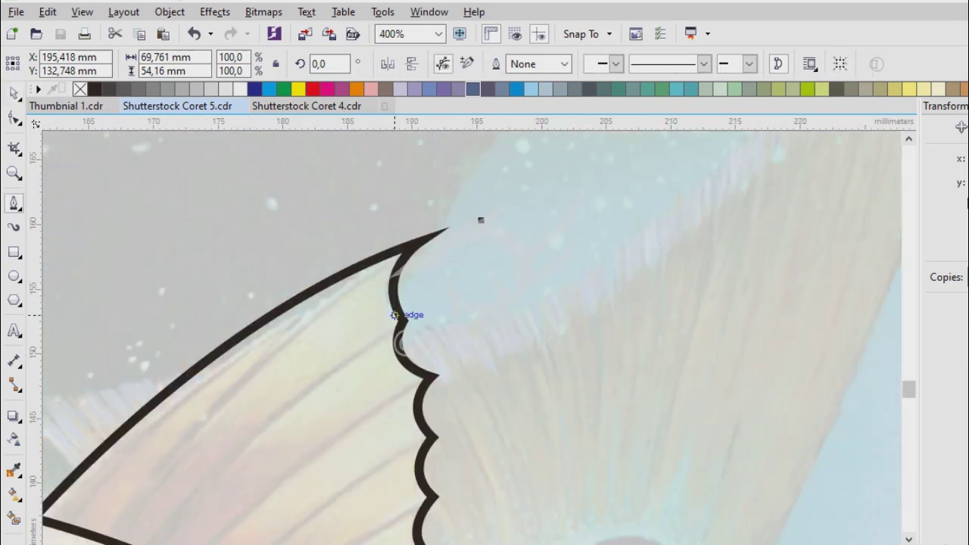
scroll(395, 315, up, 2)
scroll(394, 315, down, 2)
click(394, 315)
scroll(485, 318, up, 1)
click(531, 309)
drag(607, 264, 638, 248)
- Draw a deep, narrow V-shaped notch in the tail's upper edge
click(779, 206)
click(805, 352)
click(812, 158)
- Continue the tail's upper edge diagonally from the notch towards the tail tip
scroll(370, 386, down, 2)
scroll(515, 295, up, 2)
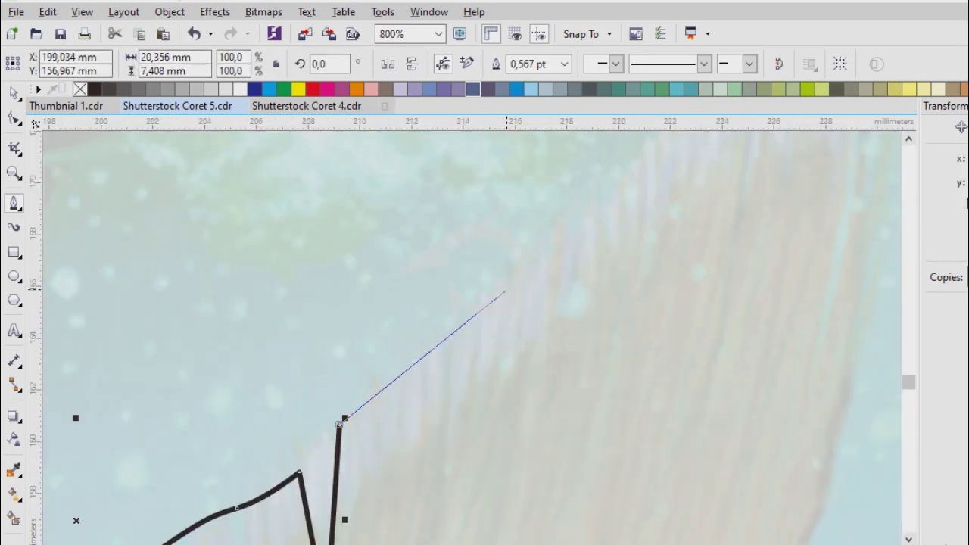
click(418, 353)
click(493, 292)
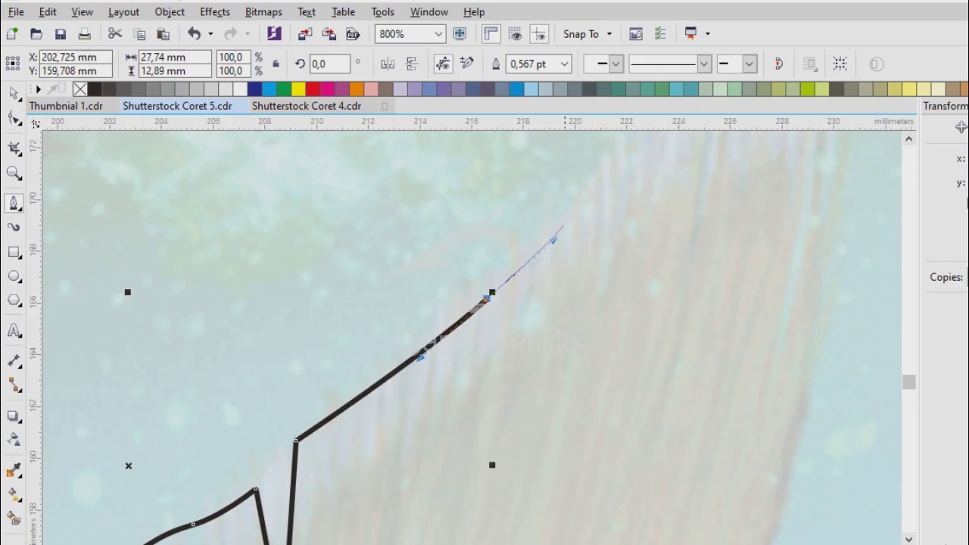
click(578, 207)
click(611, 205)
- Draw a small step in the tail's upper edge and curve the outline around the rounded tail tip
scroll(492, 318, down, 1)
click(489, 319)
click(512, 288)
drag(593, 252, 657, 261)
drag(595, 270, 616, 342)
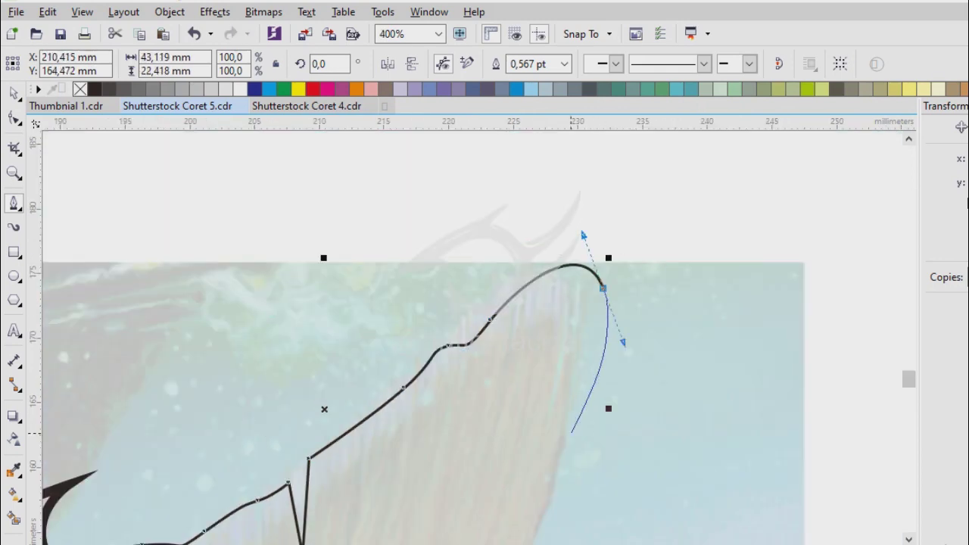
- Draw the tail's rear edge down to the rear dorsal fin's upper contour, finishing an outline about 43 by 48 mm
scroll(573, 429, down, 1)
click(454, 386)
scroll(432, 432, down, 1)
scroll(469, 344, up, 1)
scroll(470, 345, up, 1)
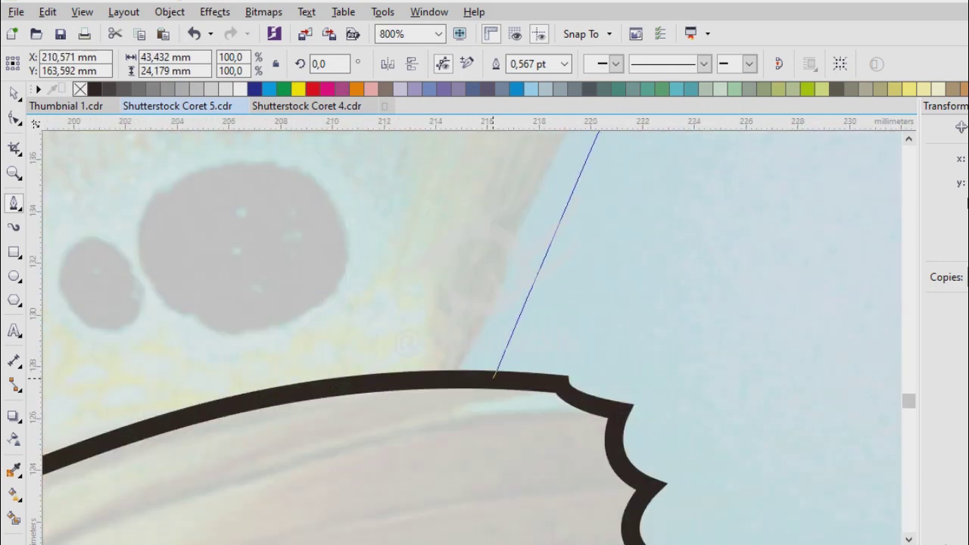
drag(458, 366, 460, 396)
- Set the tail outline's width to 2 pt and convert it to an object
key(space)
text(2)
key(Return)
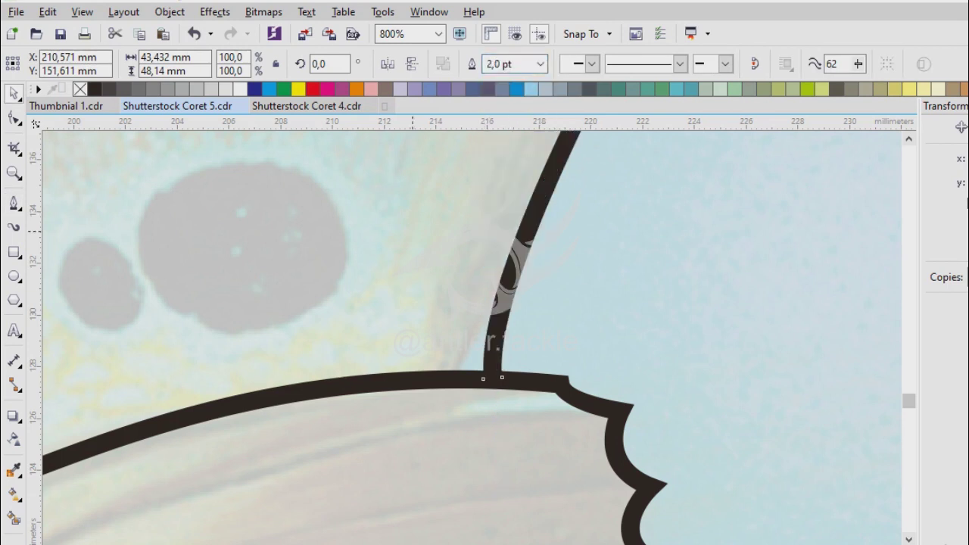
- Trace the large dark tail spot freehand as a closed shape about 7.3 by 7 mm and fill it black
scroll(470, 333, left, 3)
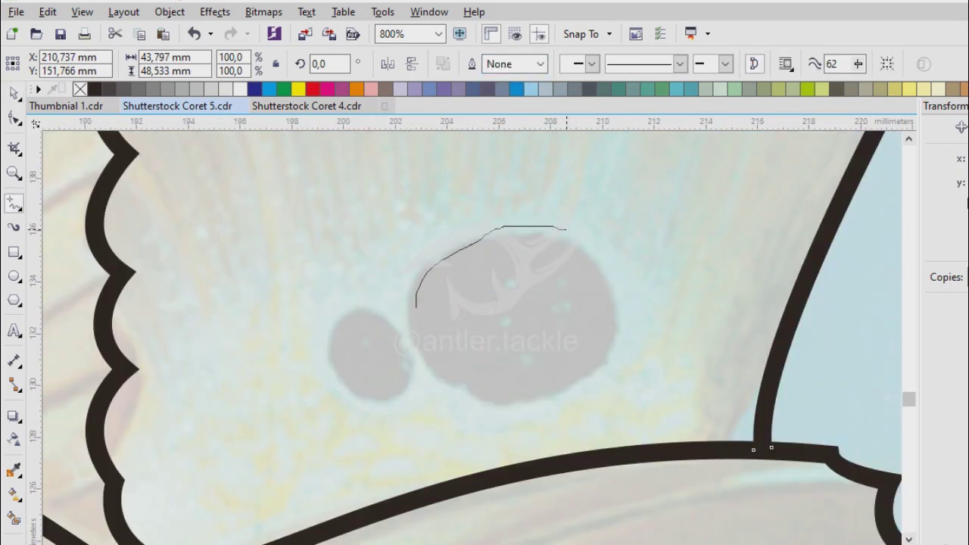
key(space)
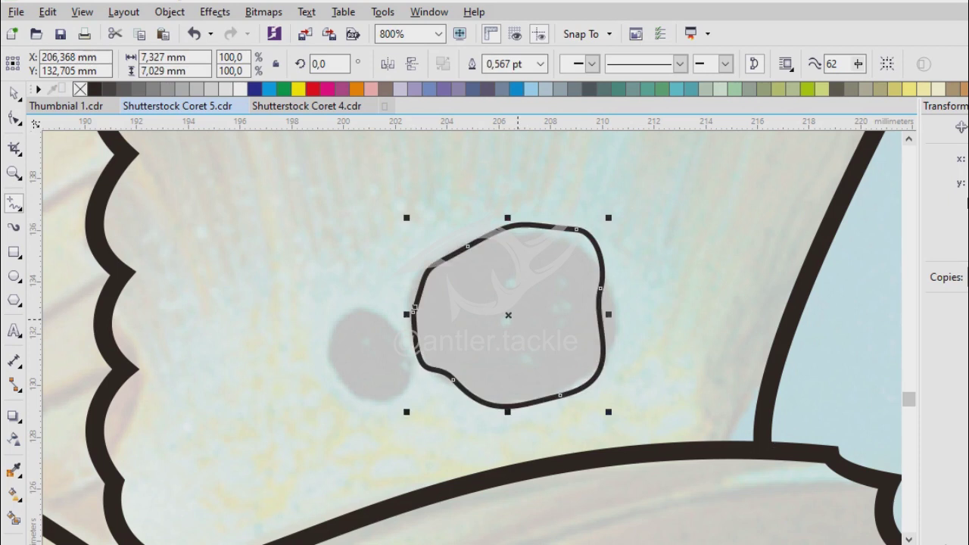
scroll(546, 289, up, 1)
click(95, 88)
scroll(478, 340, down, 4)
key(Escape)
scroll(478, 340, down, 1)
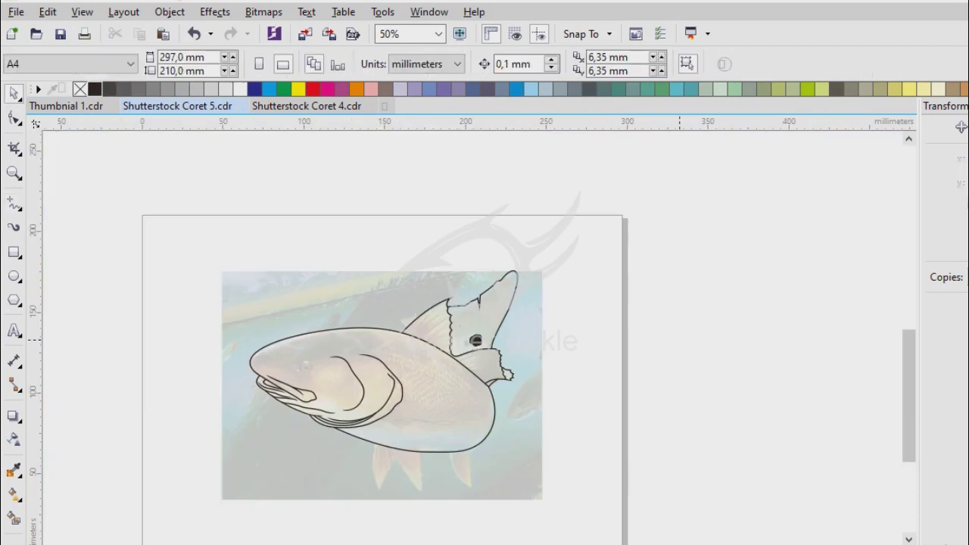
- Draw a small rounded fin outline about 17 mm wide projecting in front of the front dorsal fin's leading edge
scroll(413, 318, up, 4)
key(space)
scroll(515, 315, down, 1)
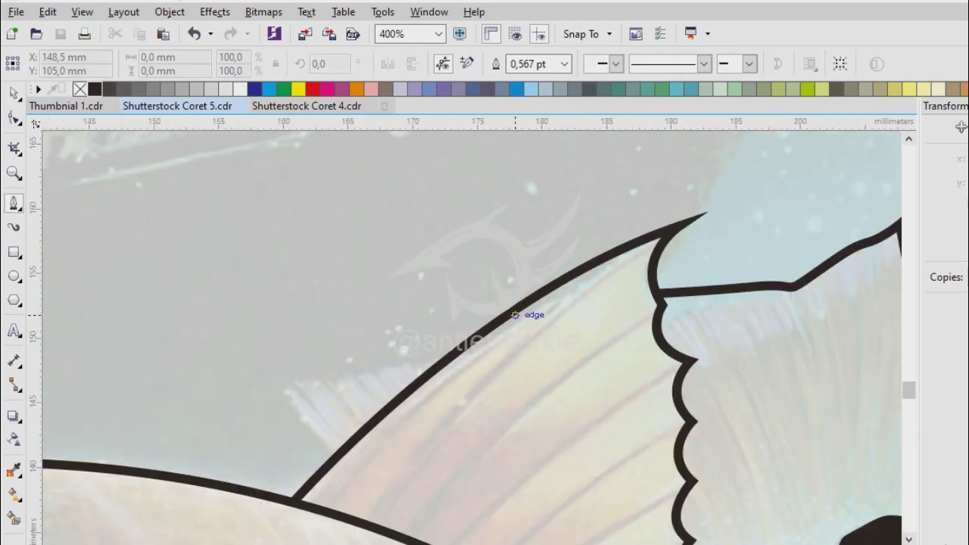
scroll(487, 334, up, 1)
click(502, 319)
scroll(542, 339, down, 1)
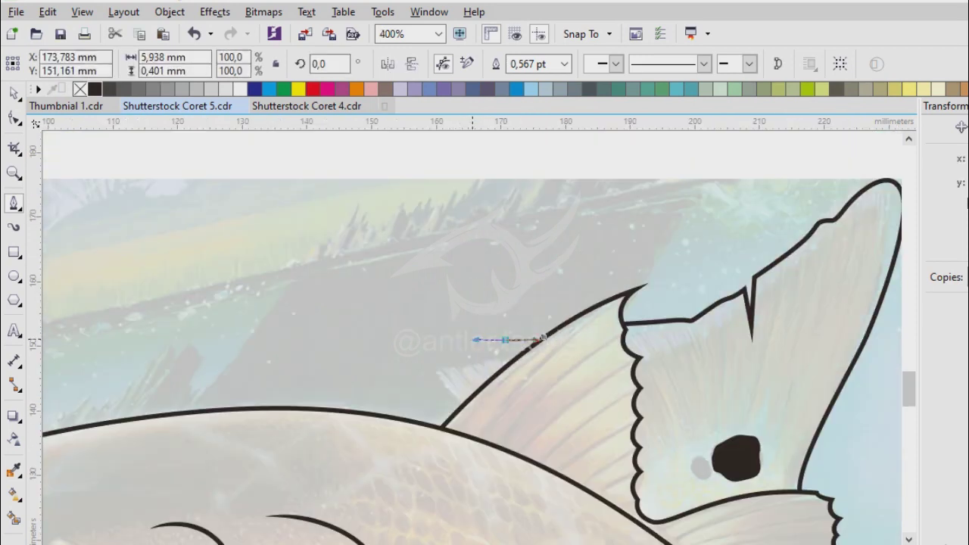
scroll(453, 346, up, 1)
scroll(450, 363, up, 1)
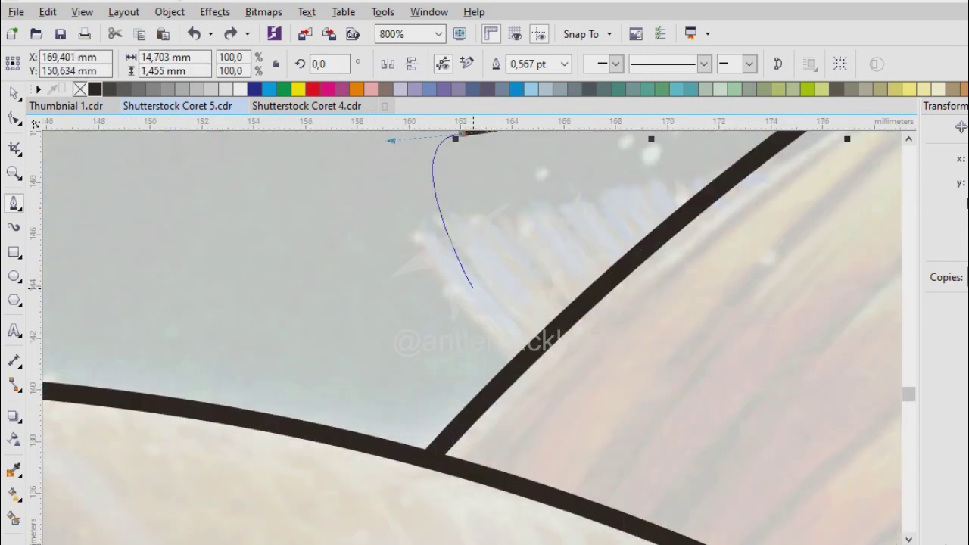
drag(552, 353, 552, 354)
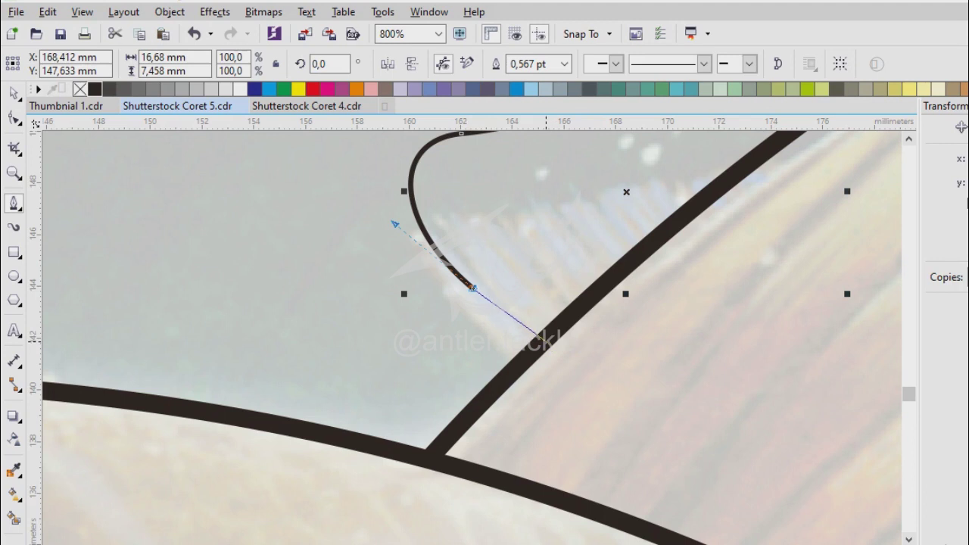
scroll(539, 334, up, 2)
- Reshape the small fin's top edge by deleting its extra node and ending it on the front dorsal fin's contour
key(F10)
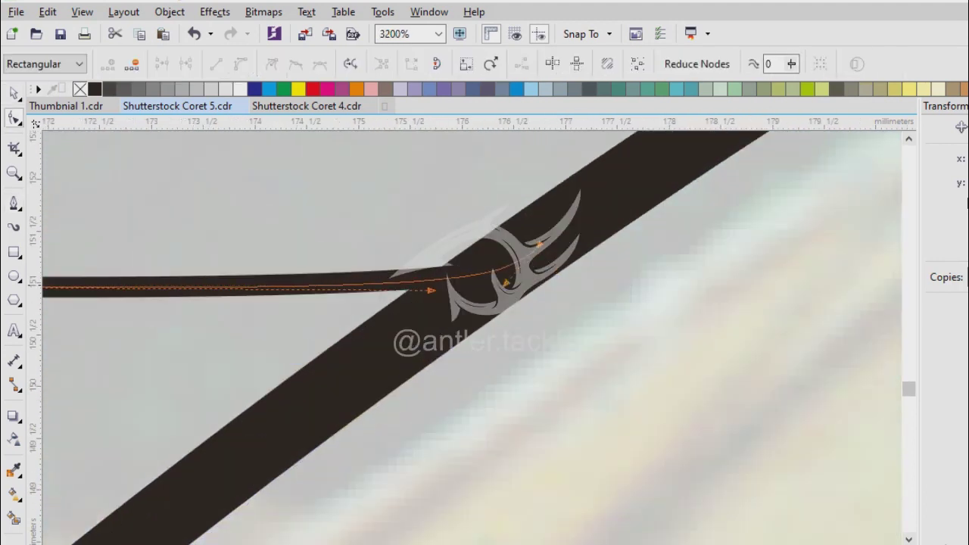
scroll(571, 366, down, 3)
scroll(571, 365, up, 1)
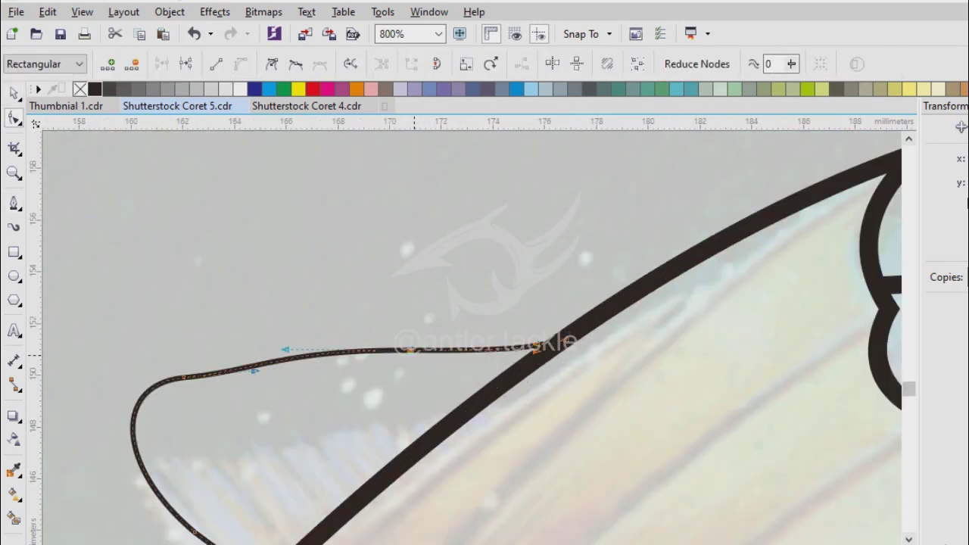
key(Delete)
click(452, 356)
scroll(453, 356, down, 2)
scroll(479, 356, up, 2)
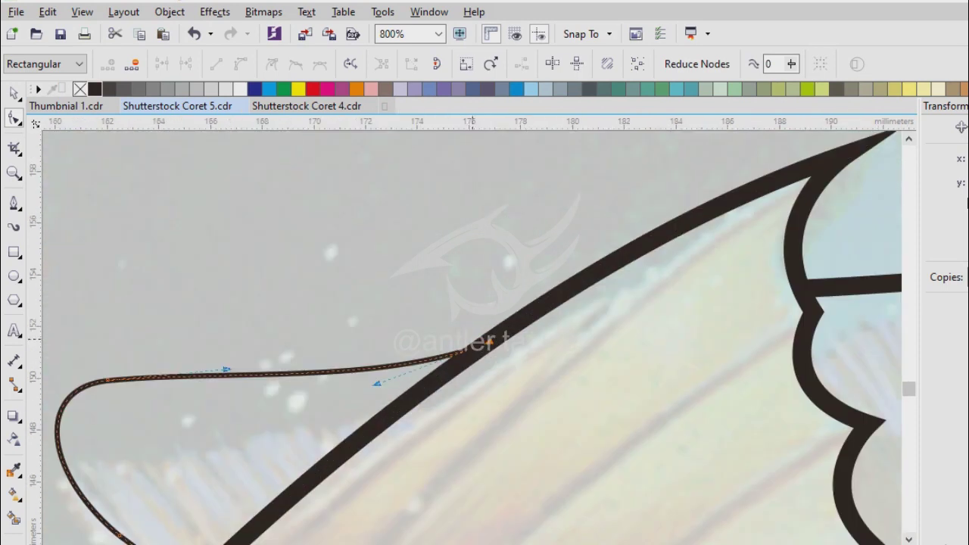
scroll(507, 335, down, 2)
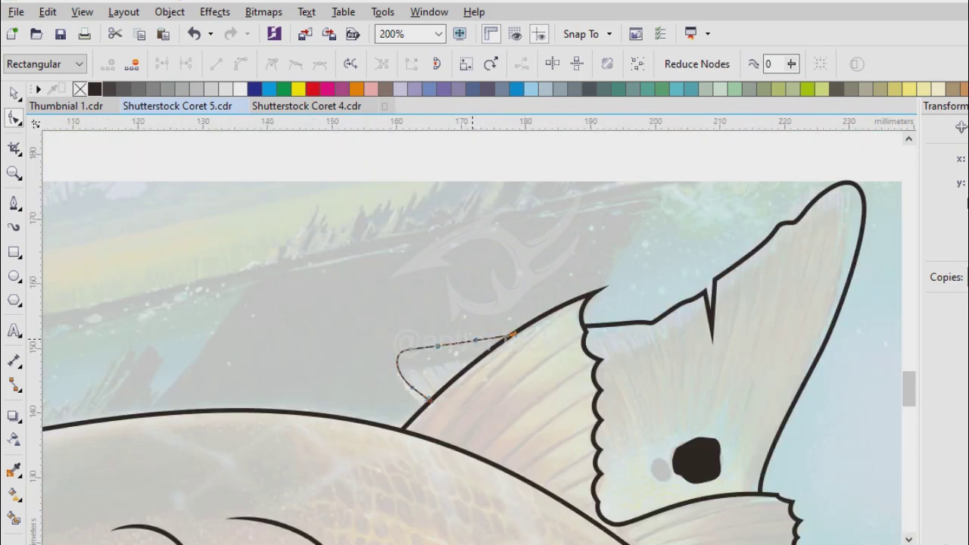
- Thicken the small fin outline to match the neighbouring lines, convert it to an object and merge it with the dorsal fin outline
key(space)
click(541, 64)
click(540, 63)
click(541, 63)
click(499, 182)
scroll(448, 359, up, 2)
click(444, 253)
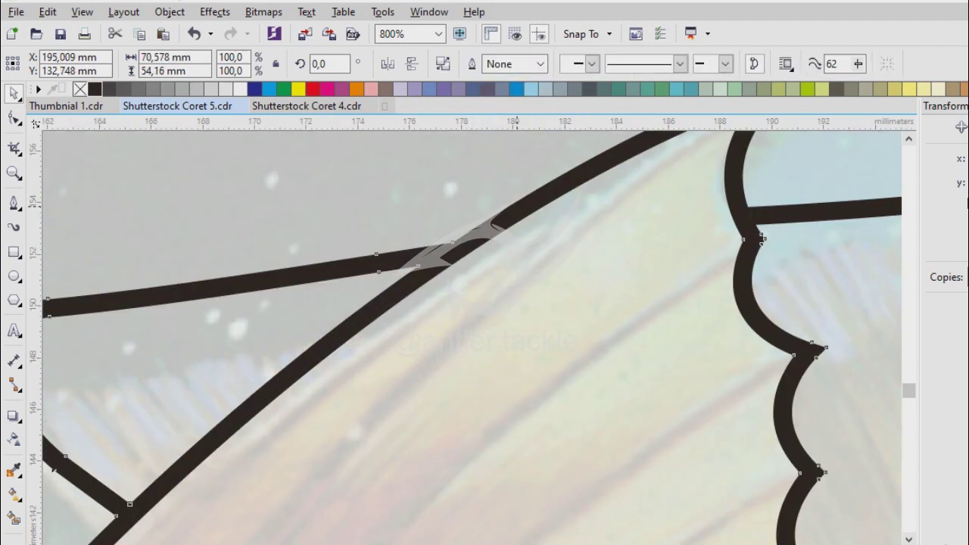
- Draw the first belly fin's curved front edge, about 30 mm tall, from the belly contour down to its tip
scroll(372, 337, down, 2)
scroll(479, 347, down, 2)
scroll(432, 409, up, 2)
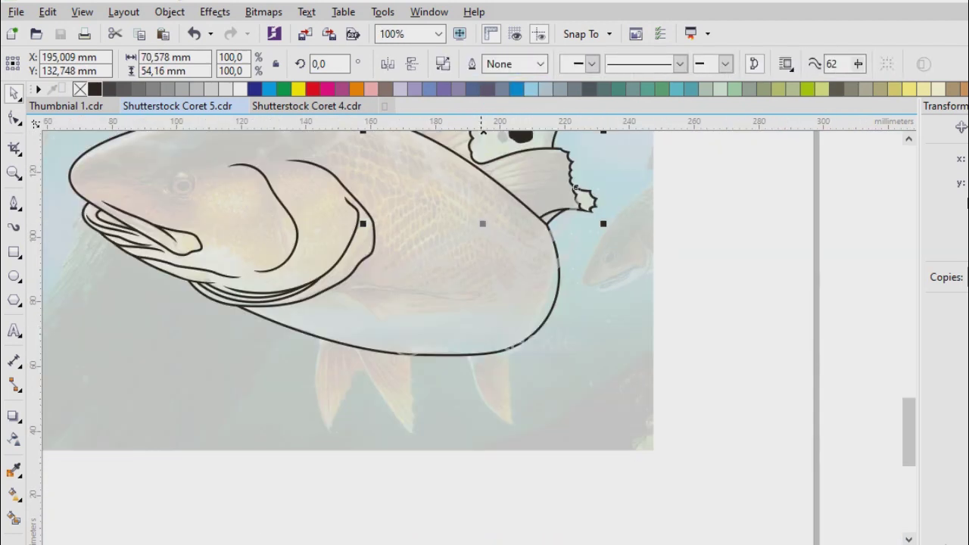
key(space)
scroll(494, 273, up, 2)
scroll(494, 273, up, 1)
click(494, 273)
scroll(480, 371, down, 3)
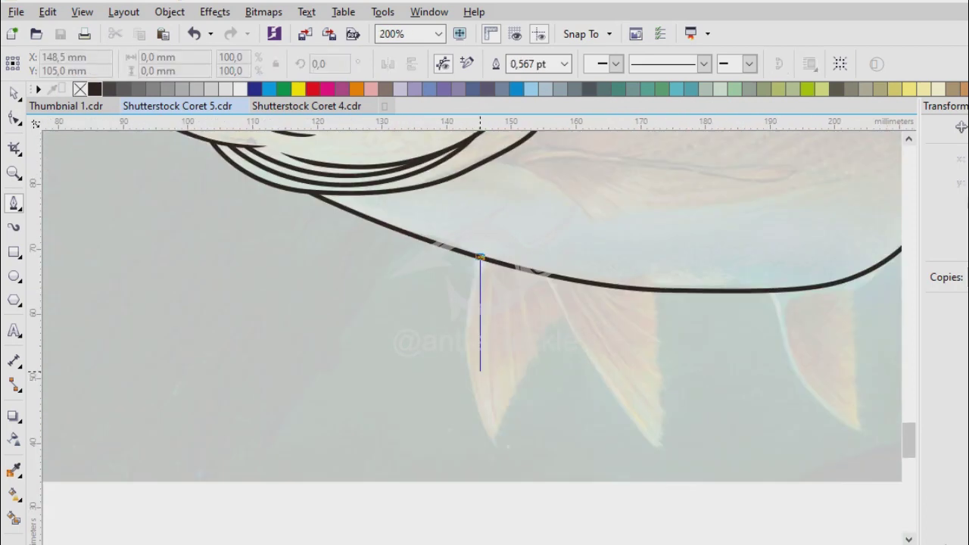
scroll(493, 366, down, 1)
drag(534, 467, 558, 480)
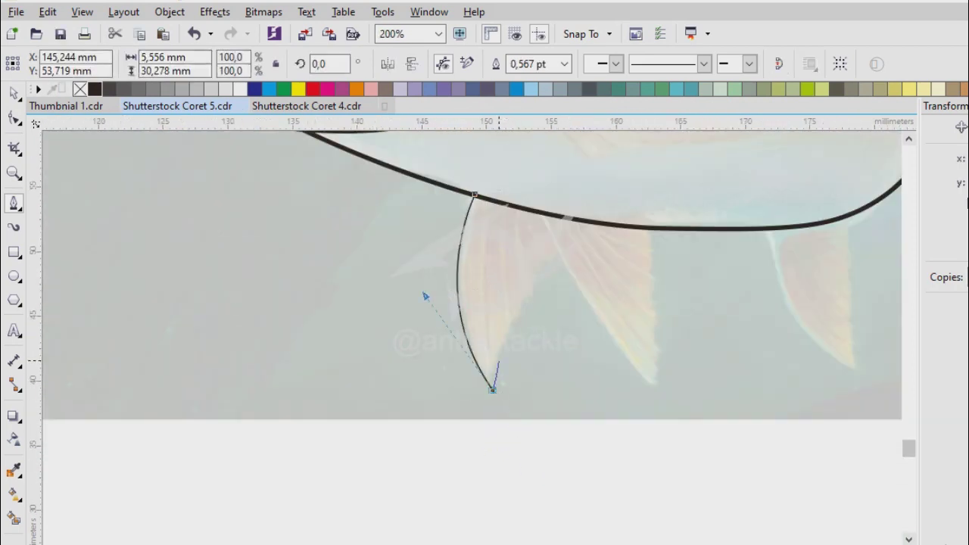
- Draw the first belly fin's ragged trailing edge upward from its tip with small waves and pointed notches
scroll(506, 366, up, 2)
click(500, 358)
click(499, 350)
click(506, 342)
click(505, 336)
click(501, 323)
drag(509, 328, 512, 321)
- Continue the first belly fin's ragged edge up to the second fin, making the outline about 16 by 30 mm
scroll(520, 214, down, 1)
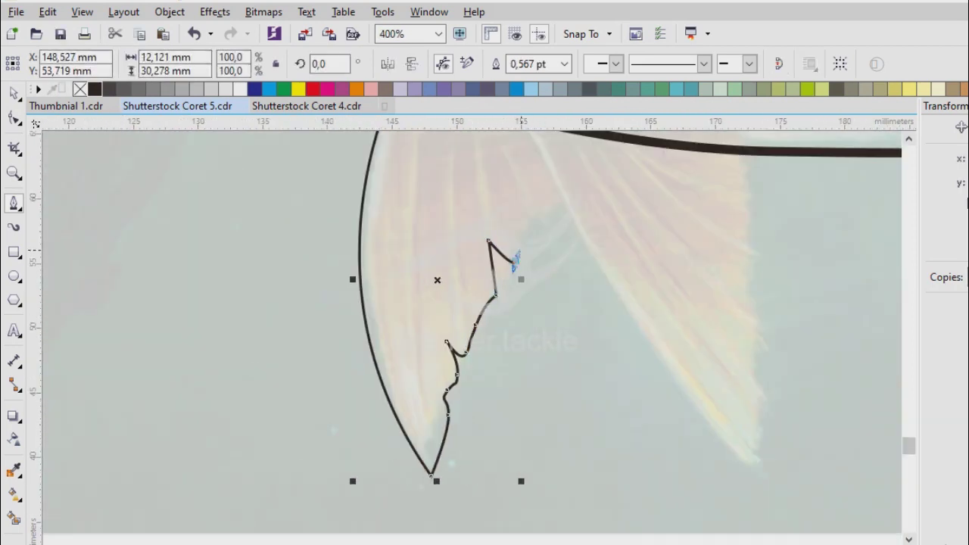
click(516, 261)
scroll(515, 261, up, 1)
click(479, 322)
click(511, 291)
- Draw the second belly fin's front edge from the belly contour down to its tip, about 18 by 27 mm
scroll(379, 391, down, 1)
scroll(443, 283, up, 1)
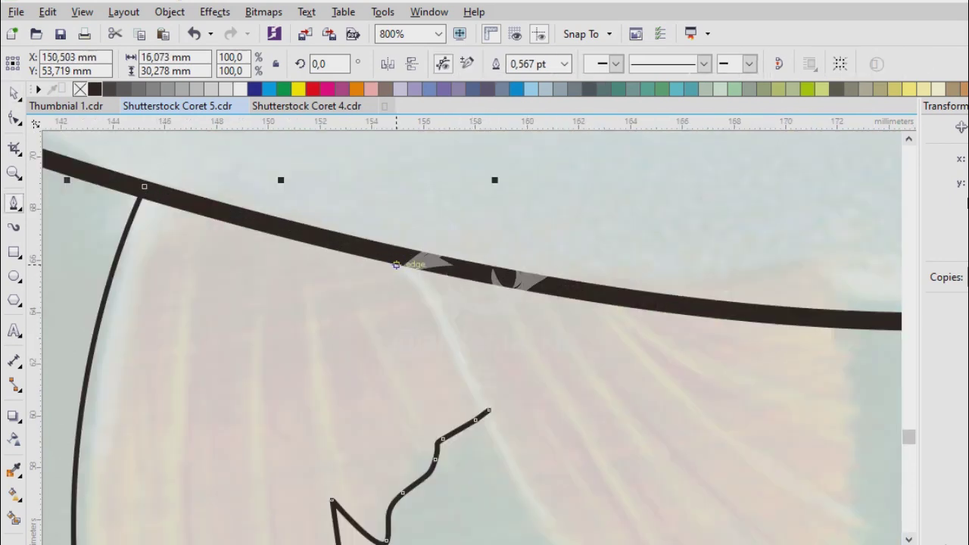
scroll(481, 335, up, 1)
scroll(470, 302, down, 1)
drag(528, 358, 558, 393)
scroll(561, 394, down, 1)
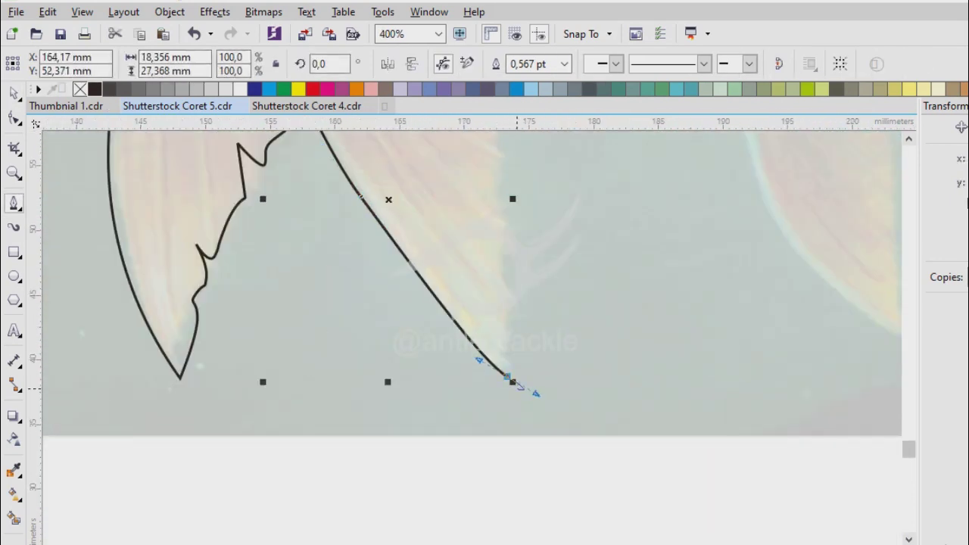
- Draw the second belly fin's wavy, notched trailing edge from its tip up to the belly contour
scroll(502, 219, up, 2)
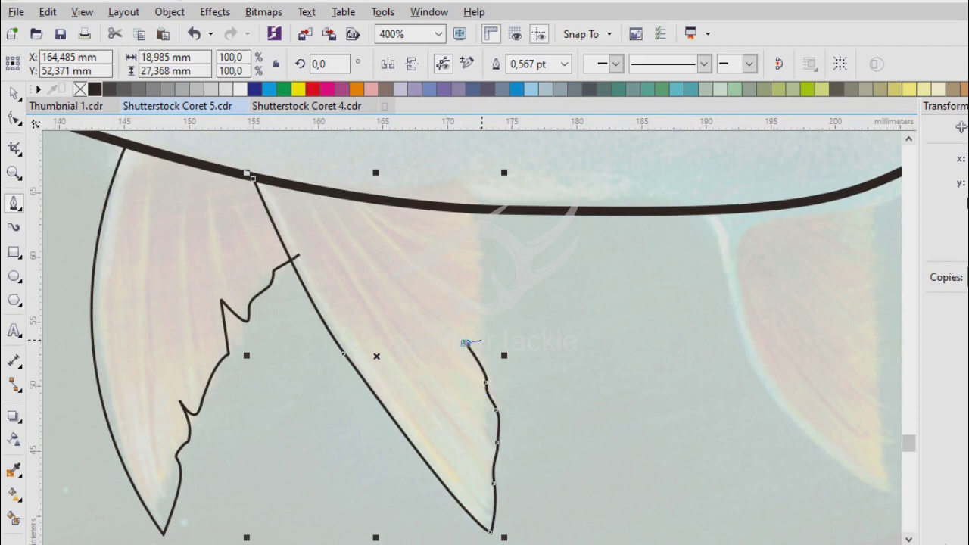
scroll(486, 214, up, 2)
click(486, 215)
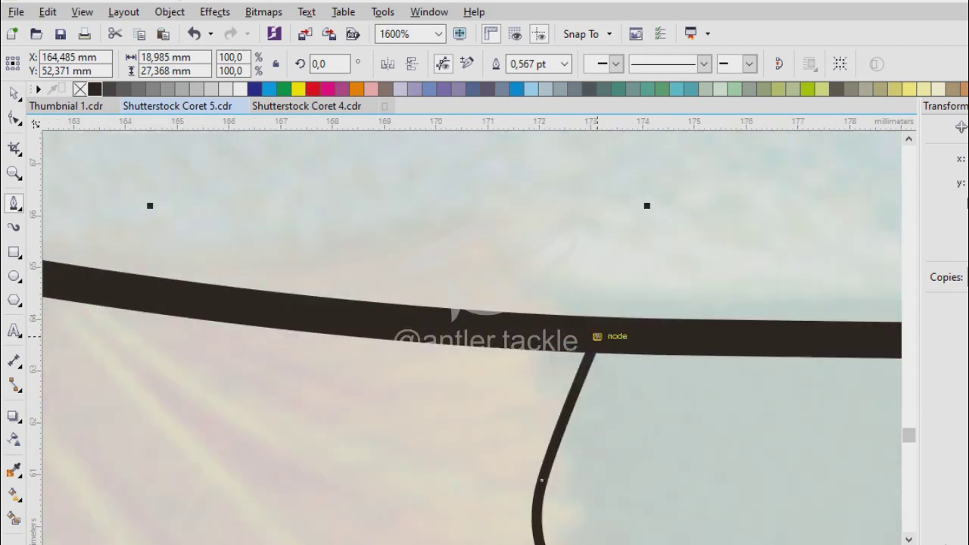
- Shorten the first belly fin's ragged edge so it ends on the second fin's front edge
key(space)
scroll(486, 214, down, 2)
scroll(473, 342, up, 1)
scroll(474, 342, up, 2)
key(F10)
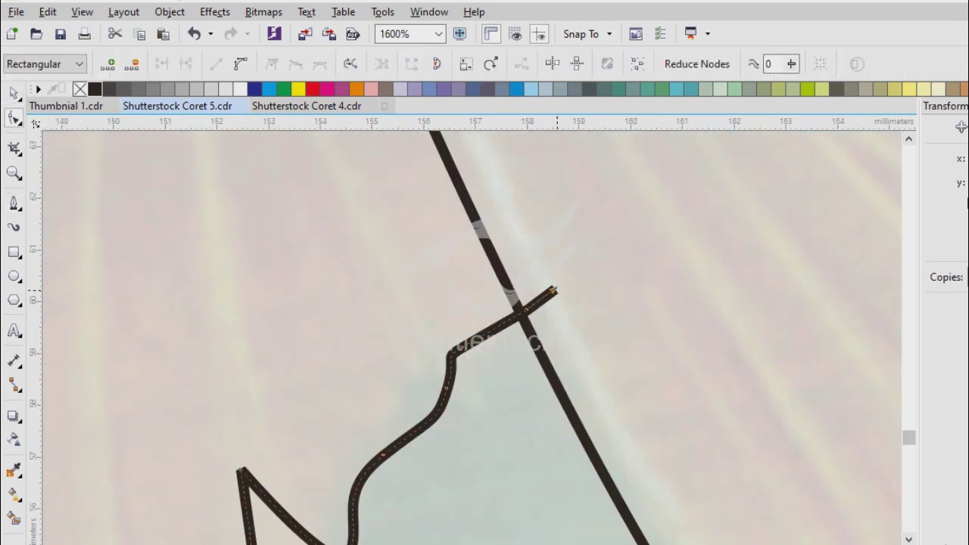
- Set the outline width of both front belly fins to 2.0 pt
key(space)
click(540, 64)
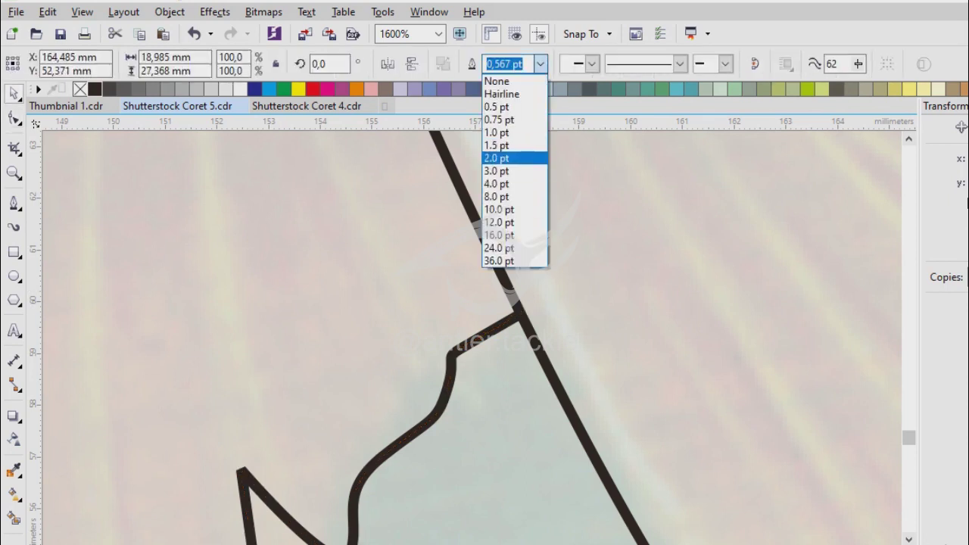
click(500, 156)
click(541, 63)
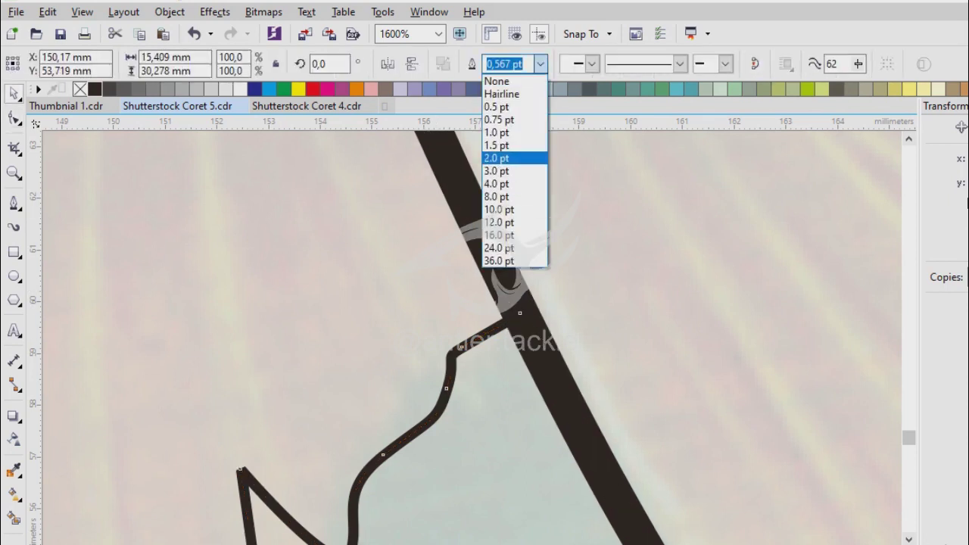
click(500, 158)
scroll(470, 333, down, 3)
scroll(693, 363, up, 3)
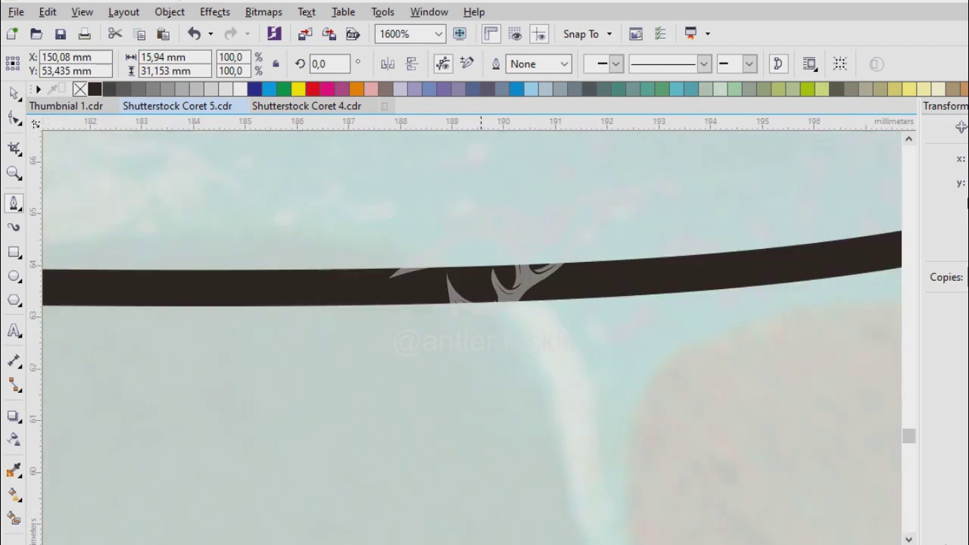
- Draw the rear belly fin's curved front edge from the belly contour down to its tip
click(13, 203)
scroll(485, 366, down, 1)
click(427, 229)
scroll(485, 365, down, 1)
drag(530, 365, 671, 396)
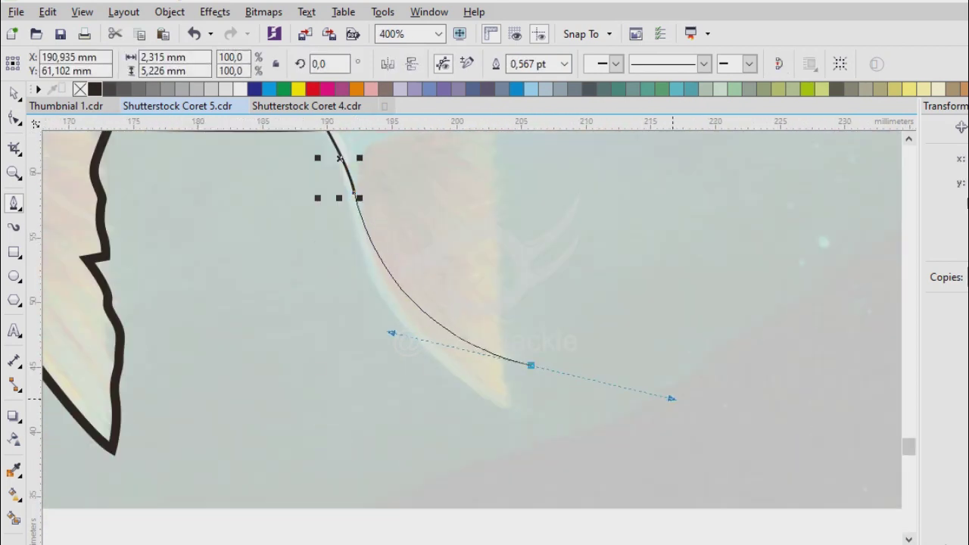
- Draw the rear belly fin's ragged trailing edge from its tip up to the belly contour with small waves and pointed notches
scroll(475, 220, up, 3)
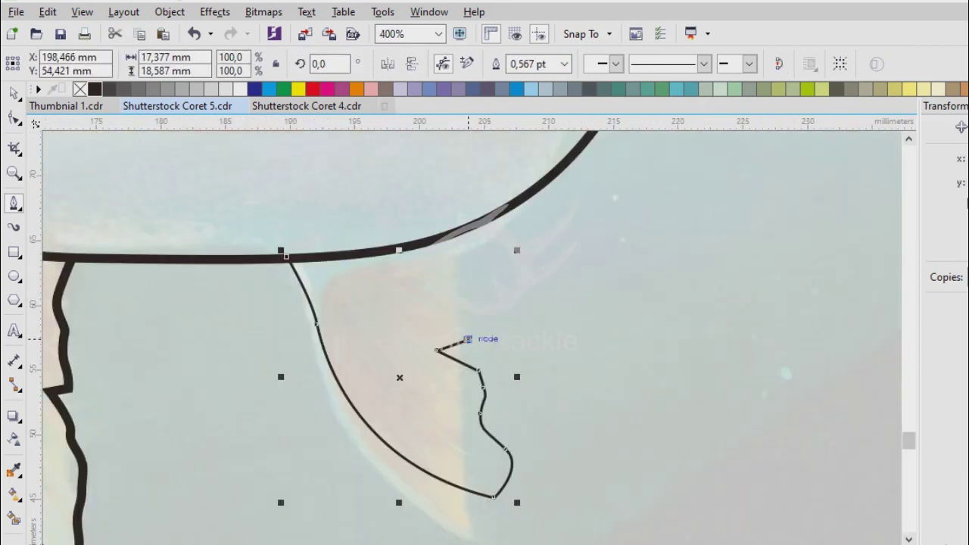
click(377, 369)
click(447, 346)
click(394, 307)
click(425, 273)
scroll(475, 345, down, 1)
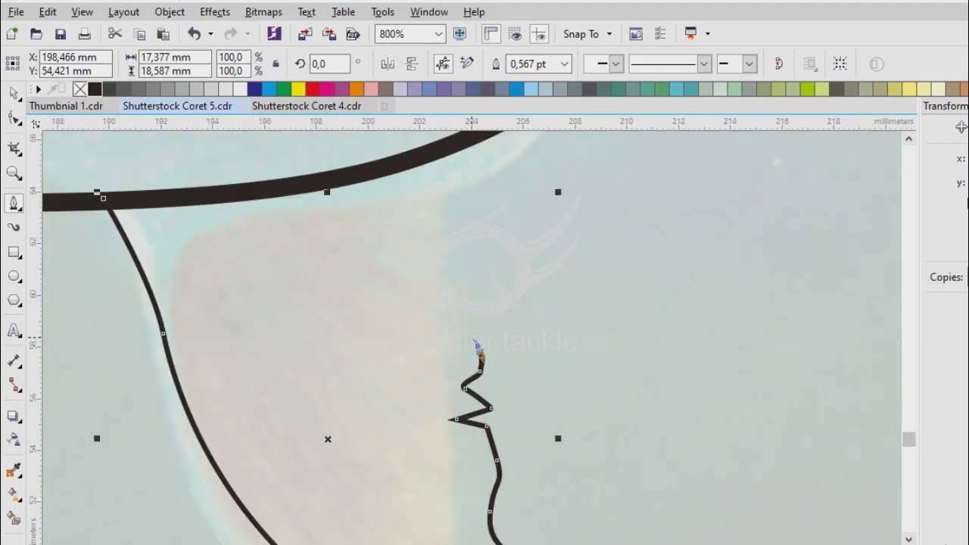
click(443, 254)
scroll(471, 362, up, 2)
click(471, 362)
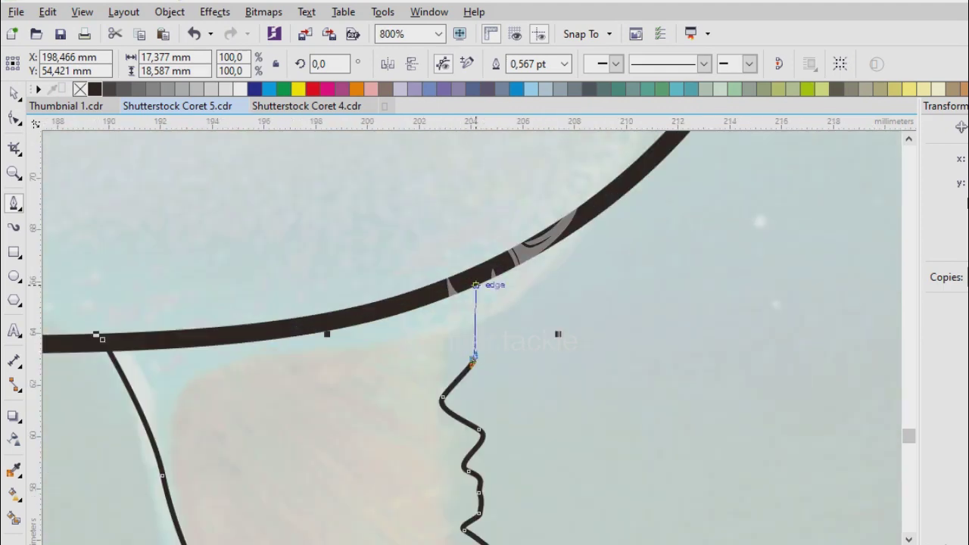
click(476, 284)
- Set the rear belly fin's outline width to 2.0 pt
key(space)
click(540, 64)
click(498, 199)
click(540, 64)
click(497, 156)
scroll(449, 344, down, 4)
key(Escape)
click(474, 232)
drag(588, 150, 242, 406)
key(Escape)
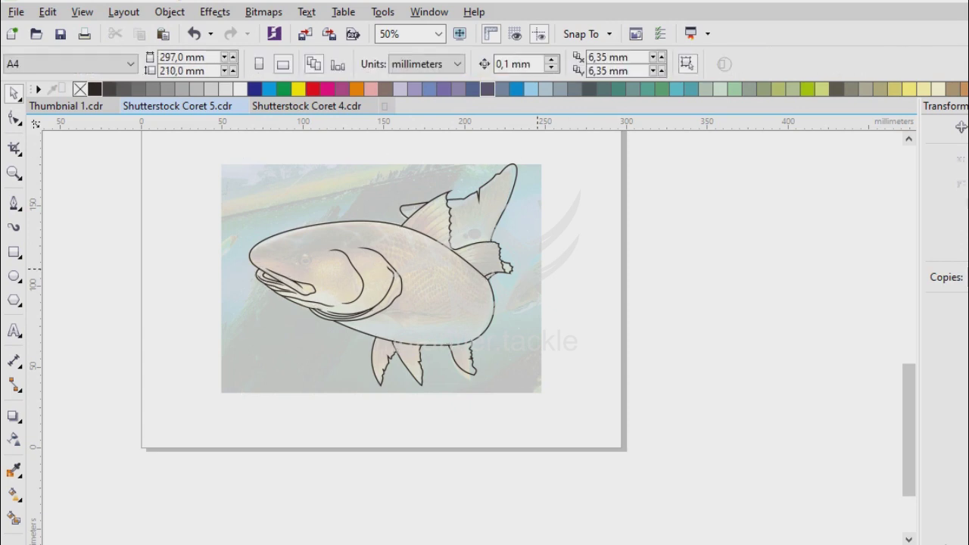
- Draw the eye surround's upper edge, about 16 by 3 mm, from its pointed front tip to just above the eye
scroll(322, 256, up, 1)
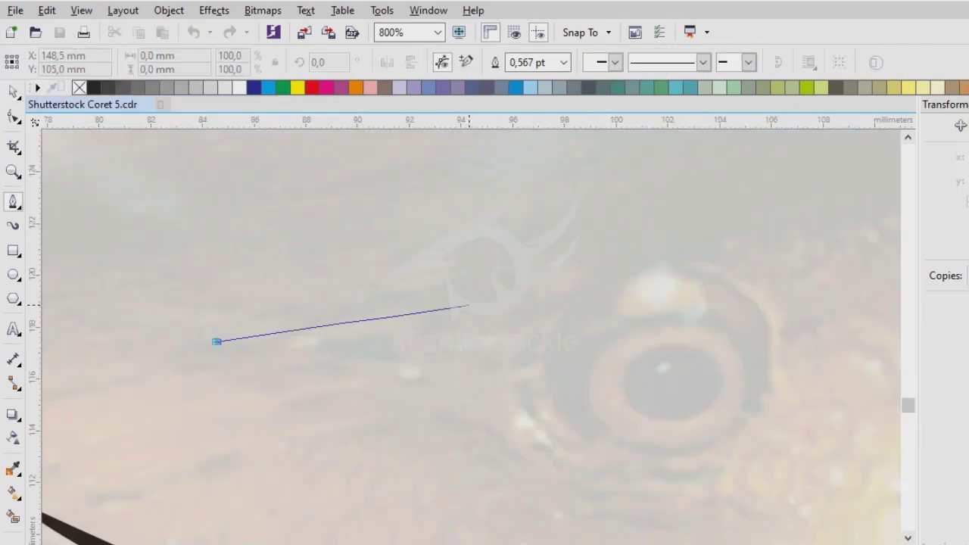
scroll(454, 348, down, 1)
drag(414, 354, 461, 313)
scroll(547, 359, up, 1)
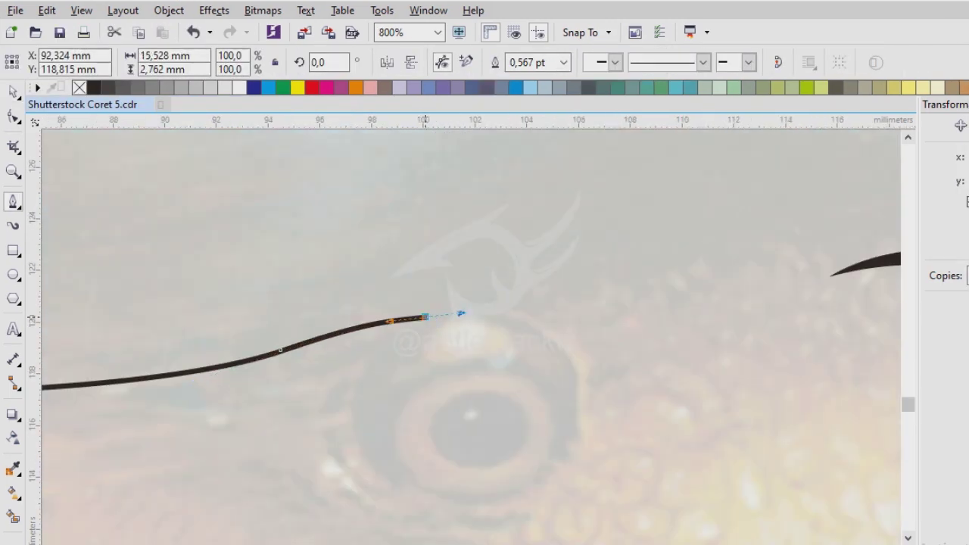
- Continue the eye surround with its inner curve, running down the front, beneath the eye and up its rear side
drag(351, 438, 357, 501)
scroll(432, 484, down, 2)
drag(477, 342, 508, 340)
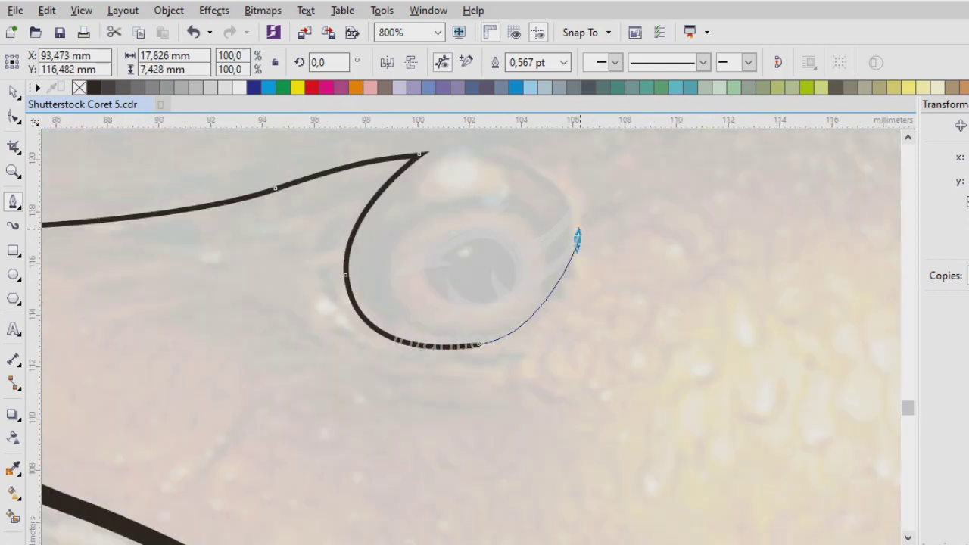
drag(577, 241, 582, 210)
- Draw the outer curve beneath the eye back to the front tip, closing the surround at about 23 by 9 mm
drag(542, 377, 542, 377)
drag(413, 374, 352, 368)
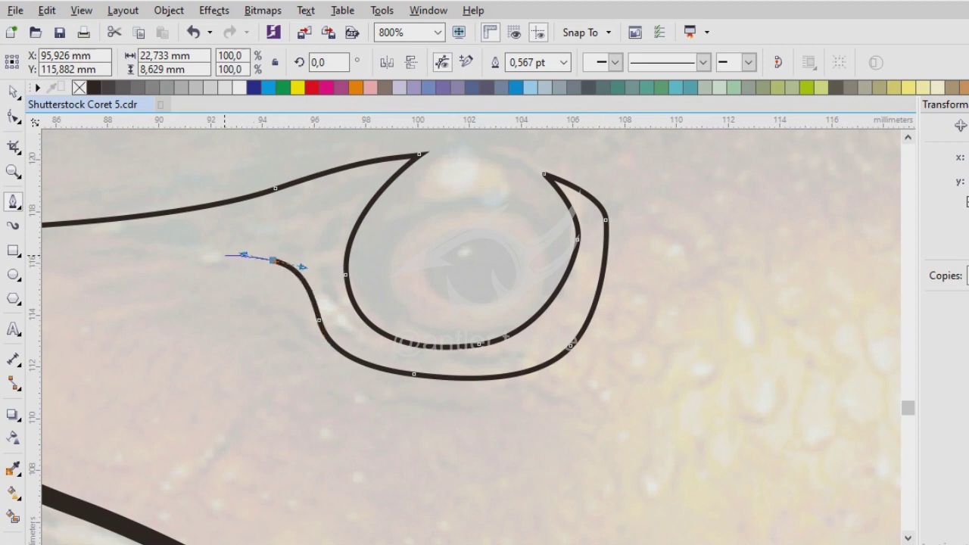
scroll(226, 255, left, 5)
drag(564, 340, 564, 341)
scroll(436, 338, down, 2)
scroll(668, 338, up, 2)
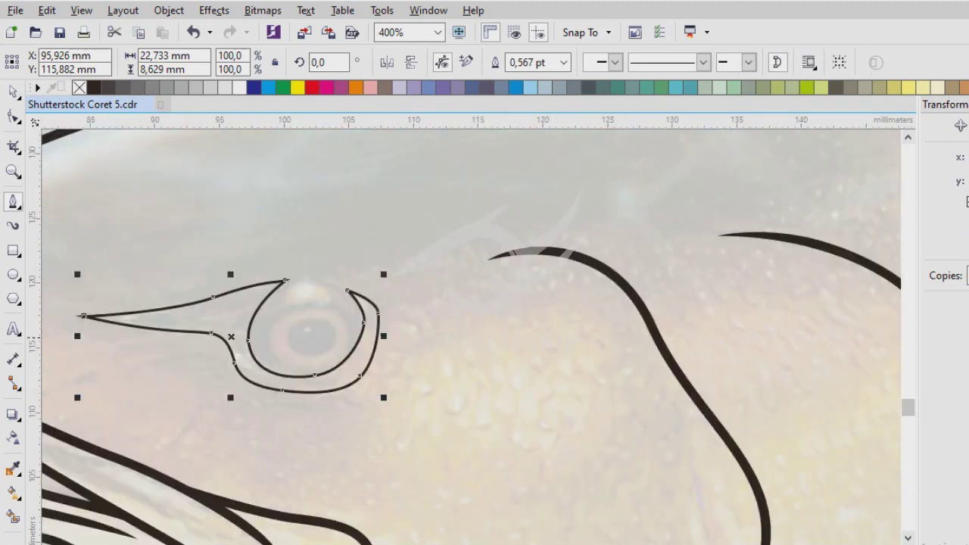
- Smooth the inner and outer curves of the eye surround's rear crescent by deleting surplus nodes and adjusting the curve
key(F10)
drag(307, 326, 310, 326)
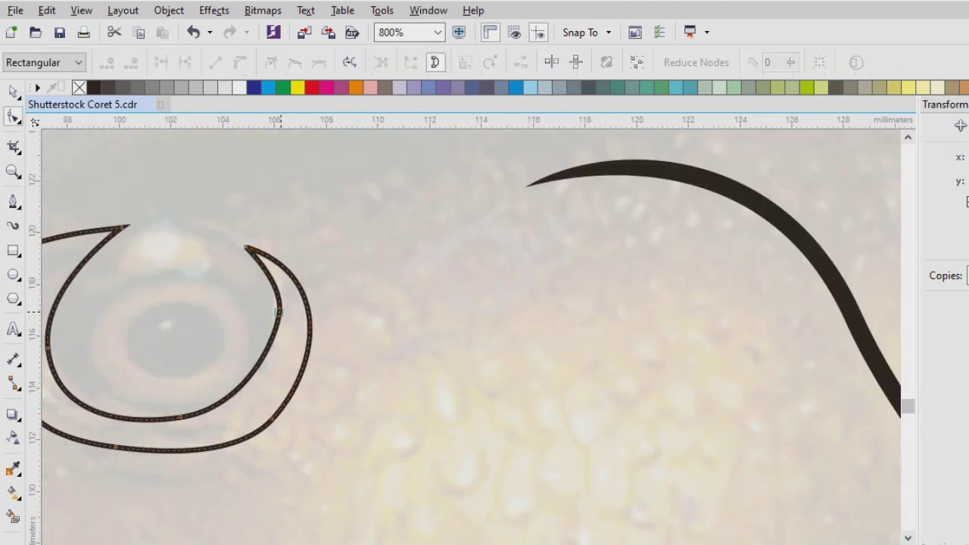
key(Delete)
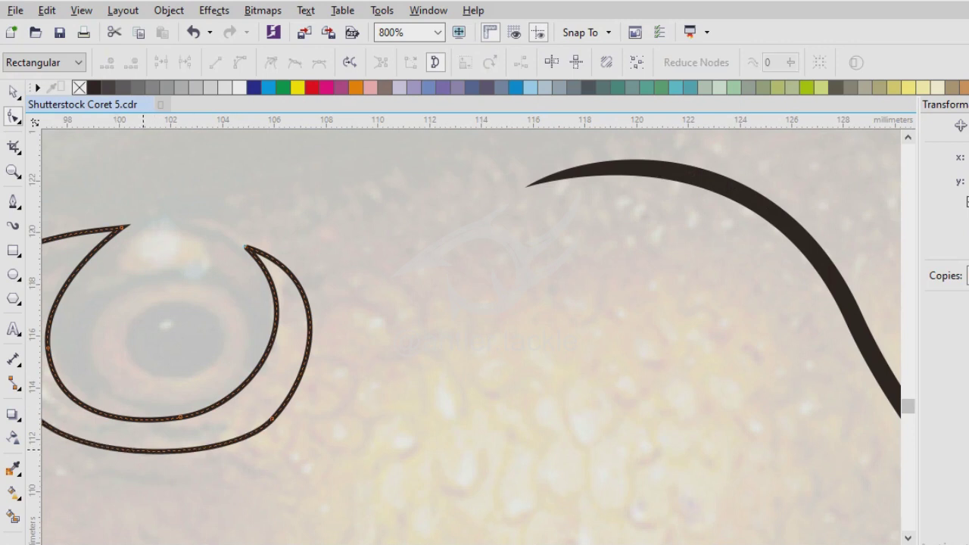
click(245, 246)
key(ctrl+z)
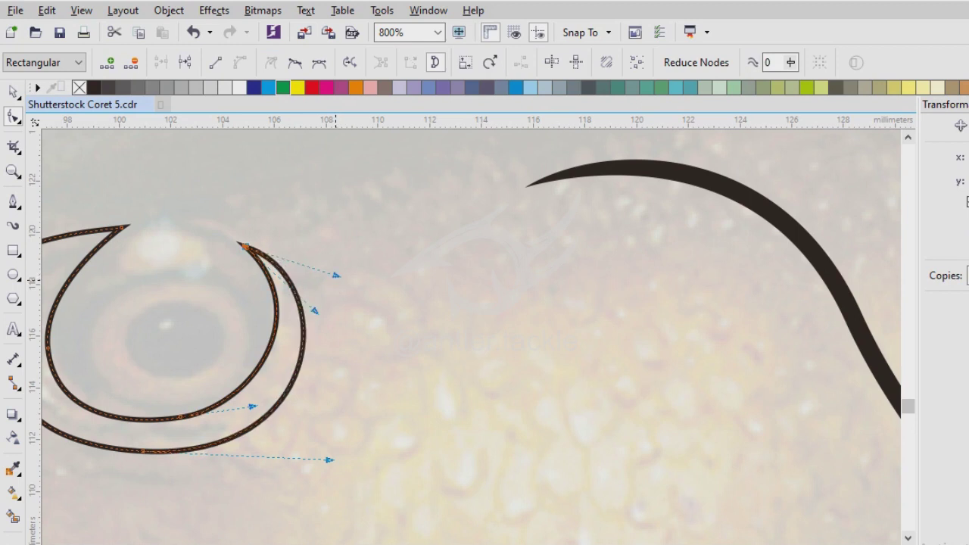
scroll(484, 356, down, 2)
scroll(464, 368, up, 1)
scroll(464, 367, down, 1)
key(space)
scroll(466, 337, up, 1)
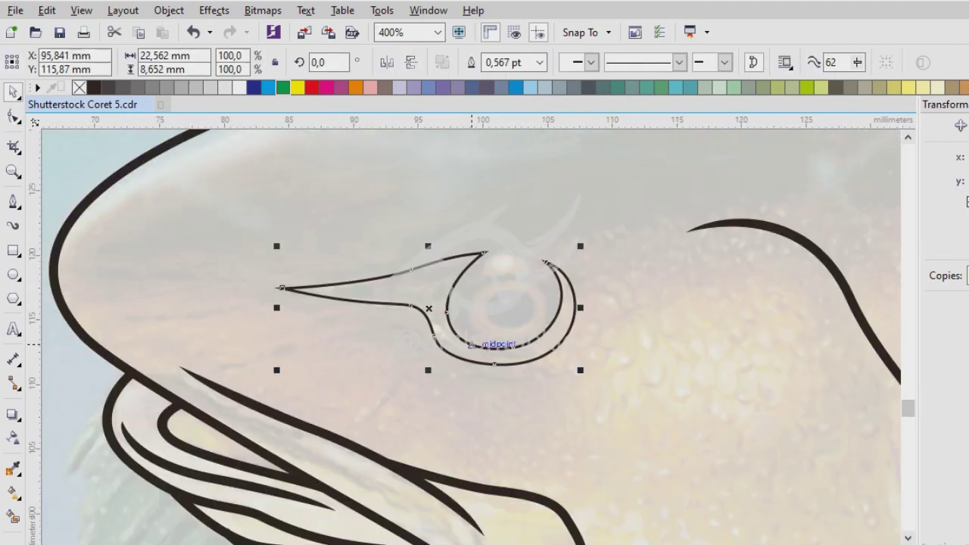
scroll(483, 348, down, 3)
scroll(483, 348, up, 1)
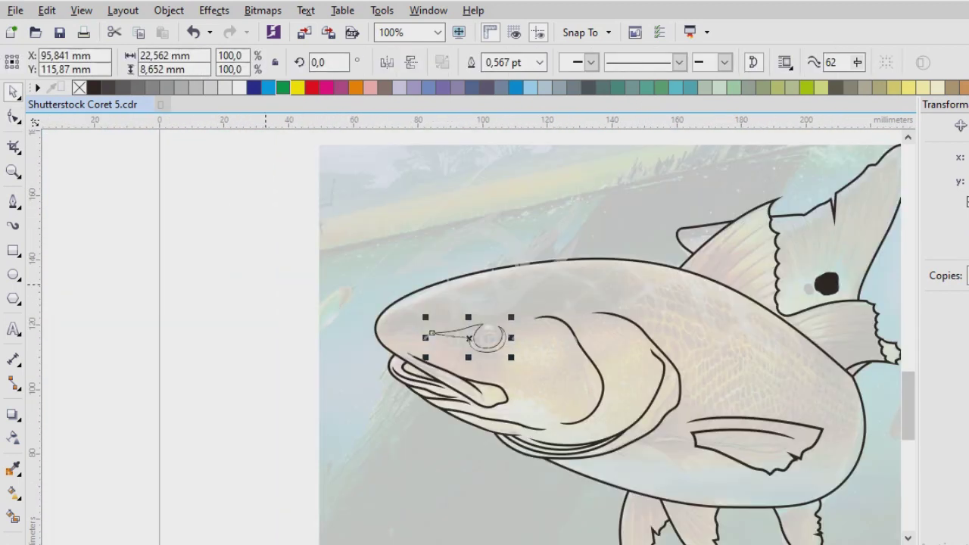
- Fill the eye surround with dark brown
key(Escape)
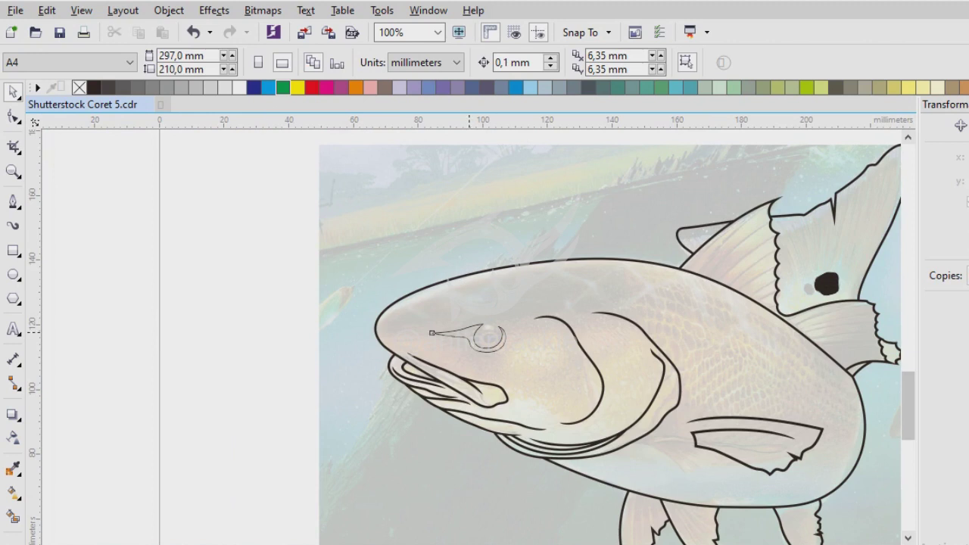
click(470, 332)
key(Escape)
scroll(496, 338, up, 2)
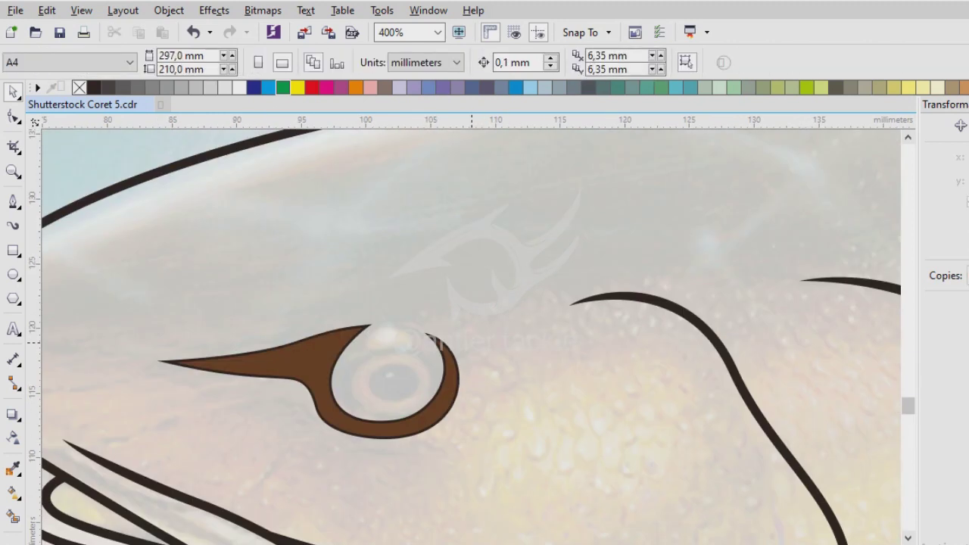
- Draw an elliptical pupil about 3.3 by 2.8 mm with a round highlight cut out of its upper front edge
key(F5)
scroll(496, 339, up, 1)
key(F7)
scroll(397, 345, up, 1)
mouse_move(391, 267)
mouse_down()
mouse_move(562, 386)
mouse_move(563, 414)
mouse_move(463, 330)
mouse_up()
key(ctrl+l)
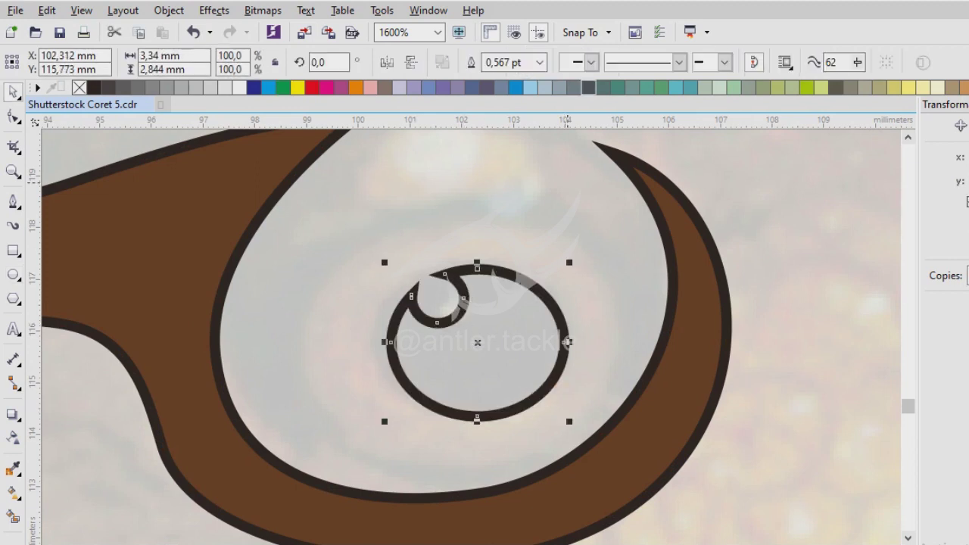
- Draw a light grey eyeball ellipse about 8 by 6 mm behind the pupil, and fill the pupil black without an outline
drag(224, 201, 643, 524)
key(space)
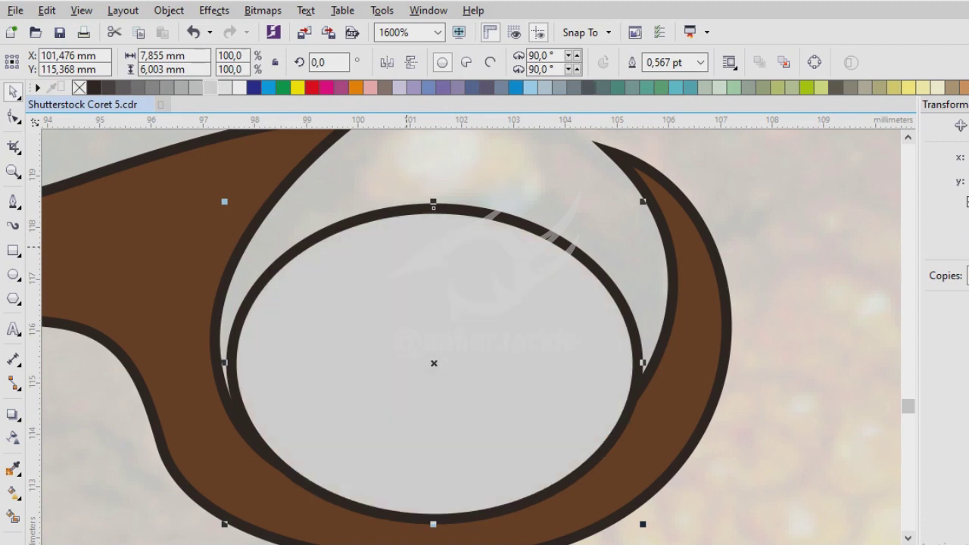
click(564, 345)
click(568, 342)
click(94, 87)
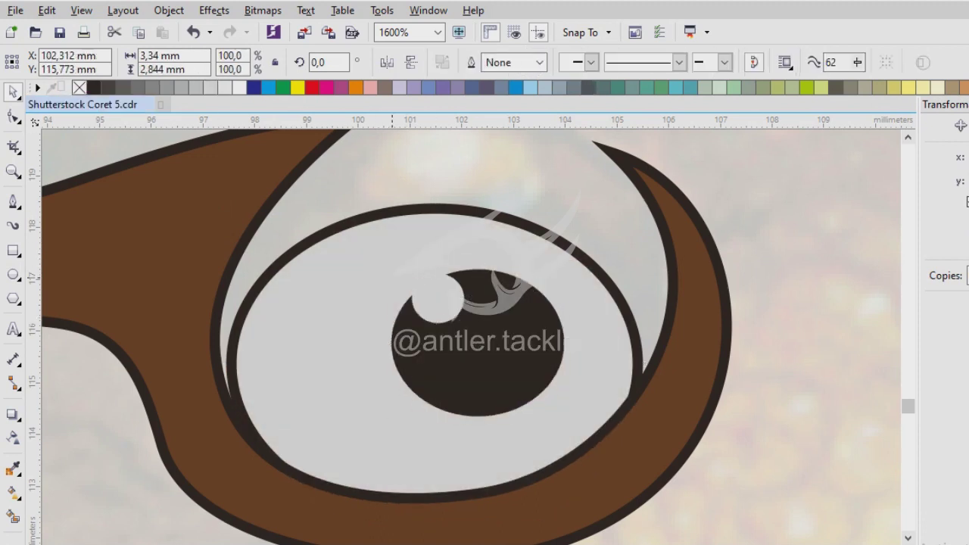
- Move the pupil toward the front of the eyeball
click(466, 429)
scroll(466, 429, down, 2)
scroll(473, 338, up, 2)
click(474, 337)
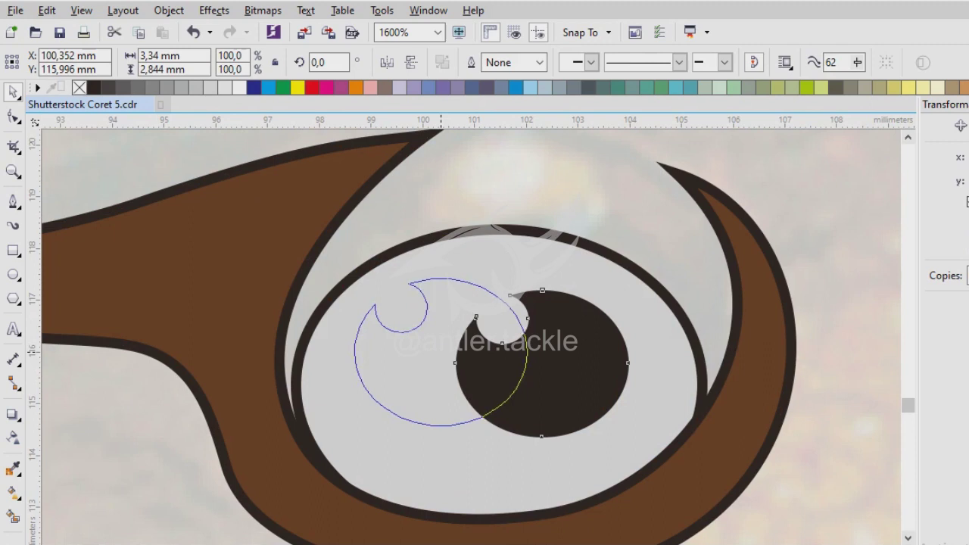
- Reshape the eye surround's lower outer edge into a smoother curve by adjusting its bottom and front nodes
scroll(454, 356, down, 2)
scroll(455, 397, up, 1)
key(F10)
click(454, 399)
scroll(455, 399, up, 1)
click(525, 340)
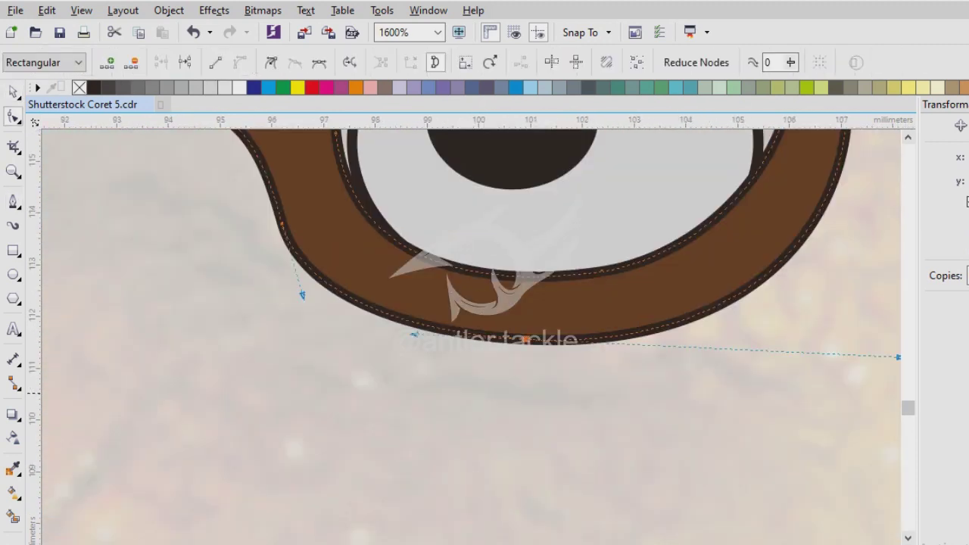
scroll(568, 395, down, 1)
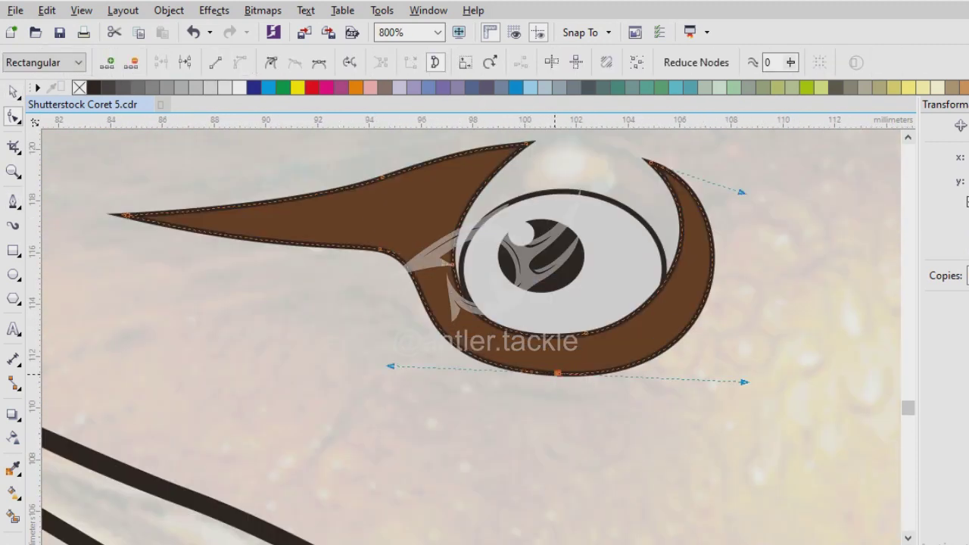
drag(545, 373, 546, 373)
click(379, 249)
key(F5)
scroll(413, 346, down, 1)
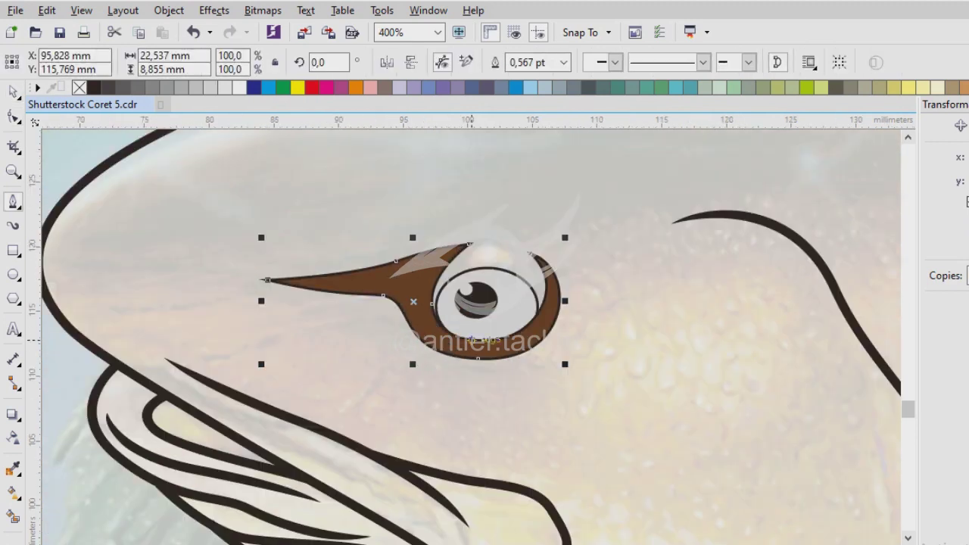
scroll(664, 307, up, 1)
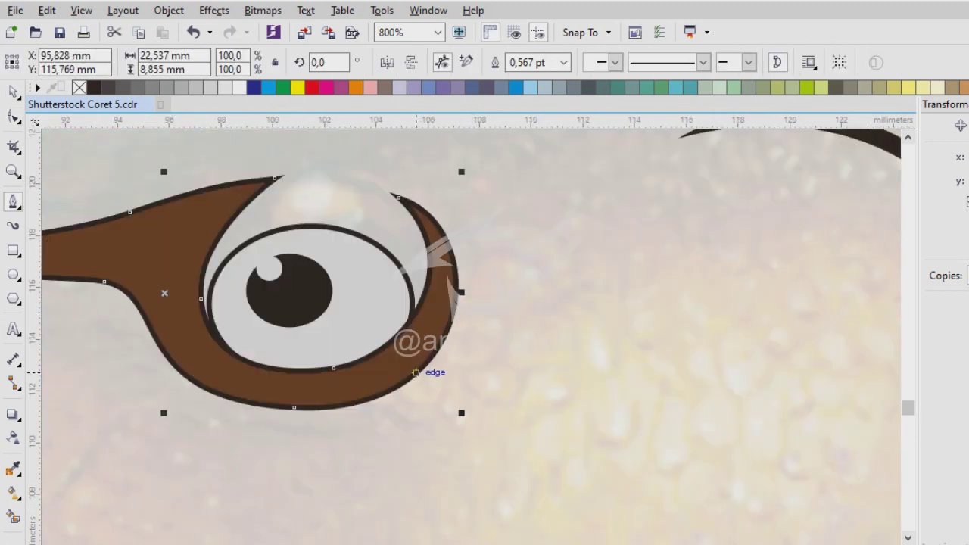
key(F5)
click(530, 304)
key(Delete)
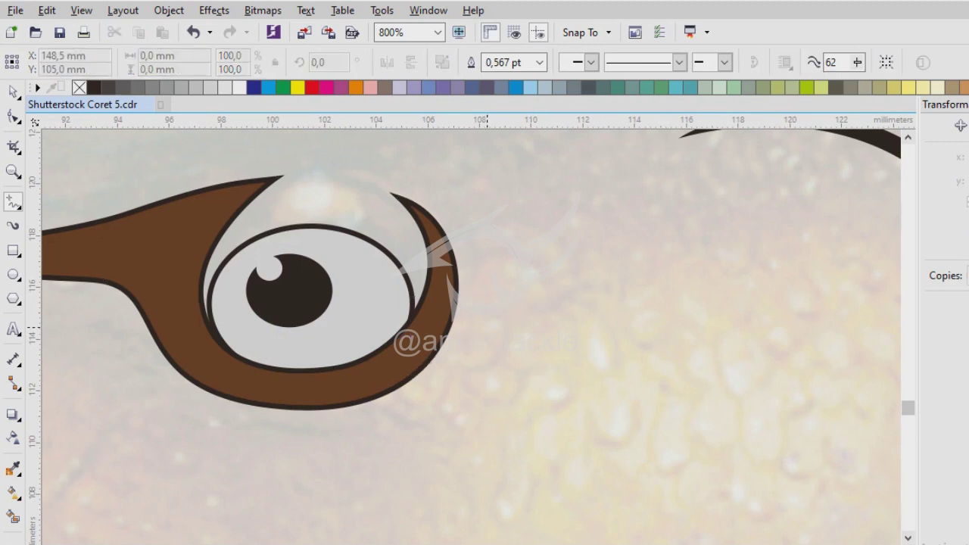
- Draw a closed wavy head marking around the eye, about 65 by 13.4 mm, tapering to the snout and the gill lines
drag(714, 176, 714, 177)
key(F3)
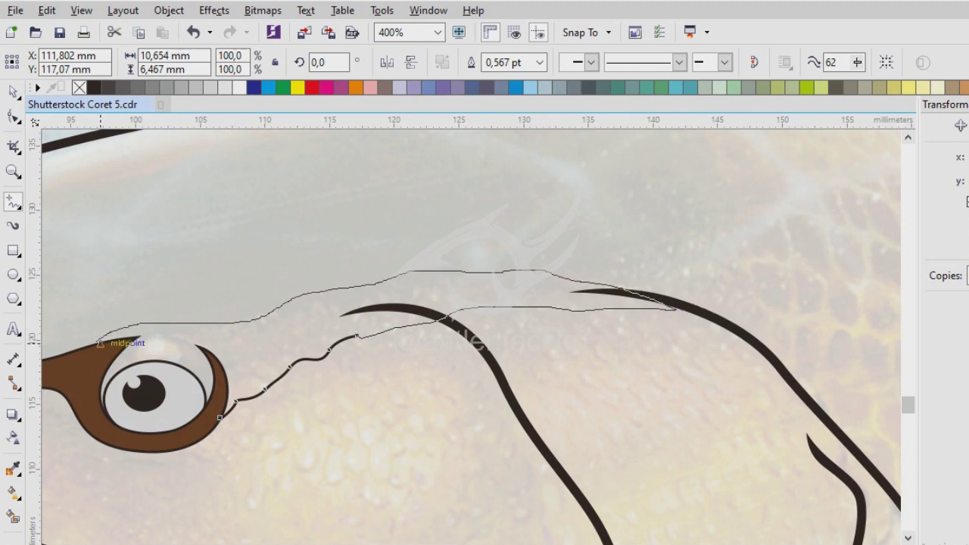
key(F3)
scroll(506, 339, up, 2)
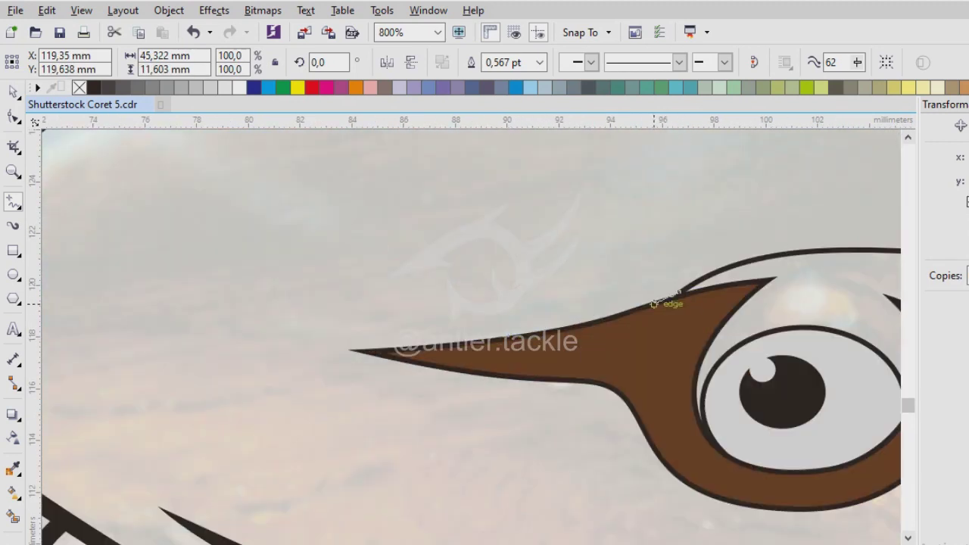
drag(590, 445, 710, 488)
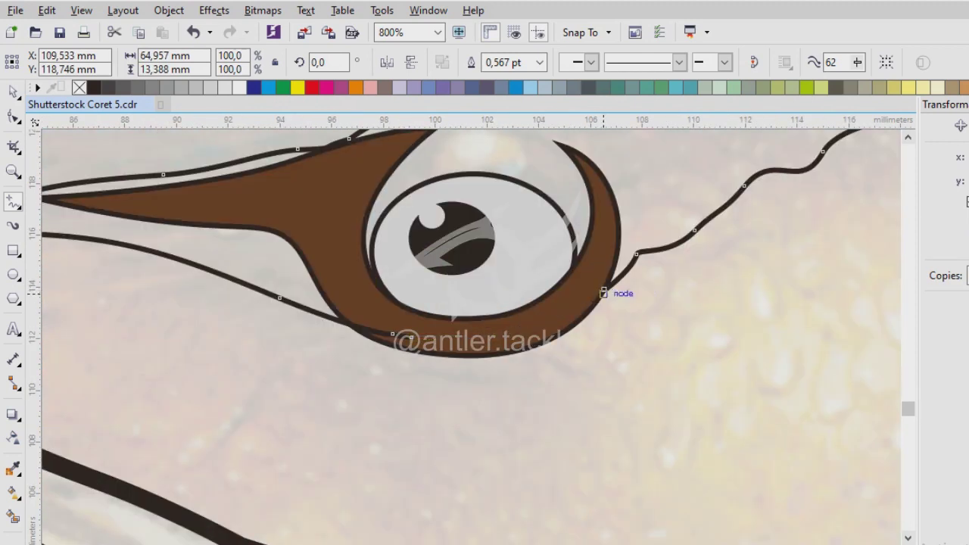
- Reshape the head marking's lower edge into a smooth curve that passes below the eye surround
key(F10)
scroll(603, 292, up, 1)
click(469, 281)
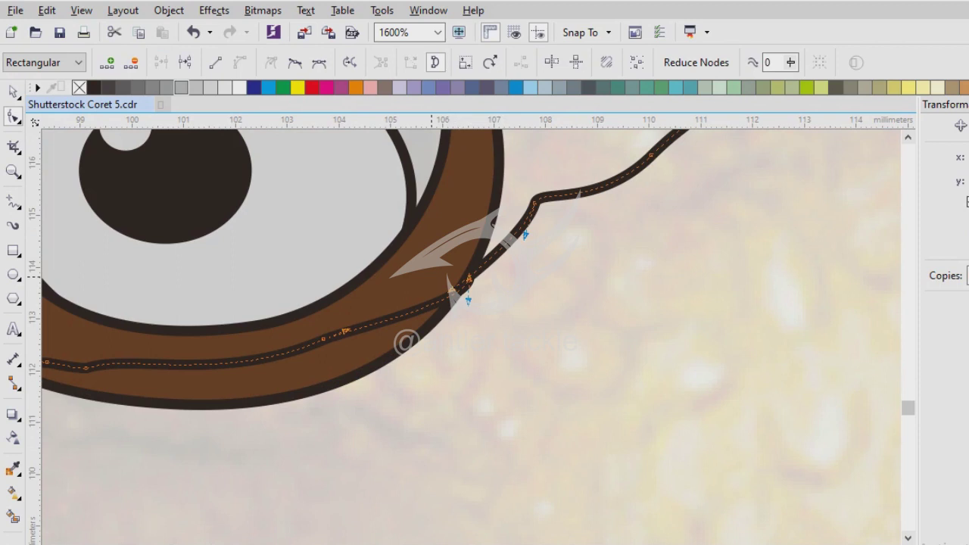
key(Delete)
key(ctrl+z)
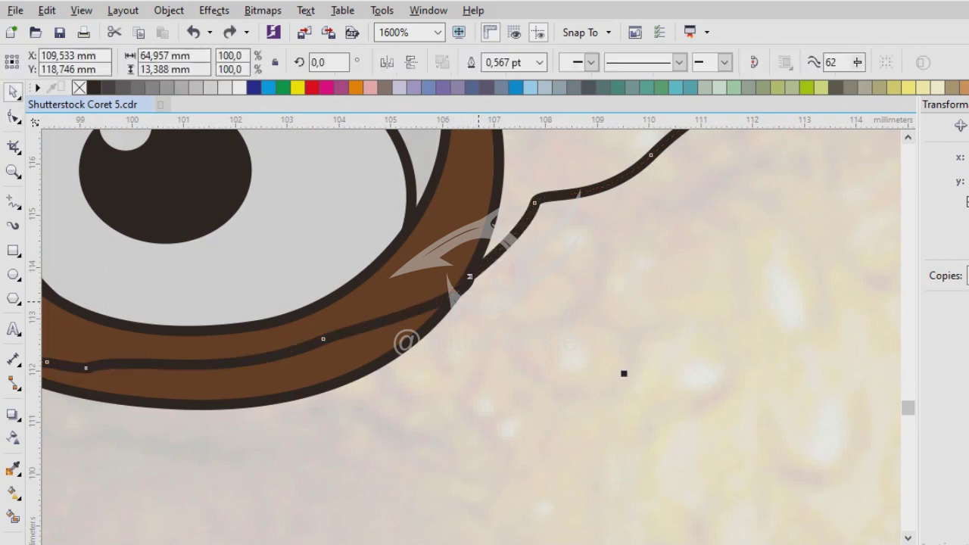
drag(469, 279, 227, 447)
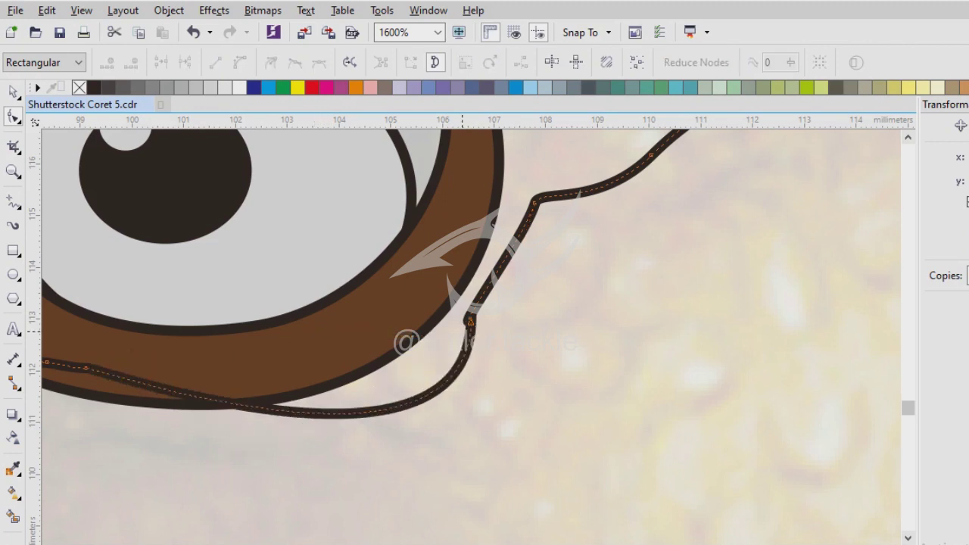
scroll(469, 321, down, 1)
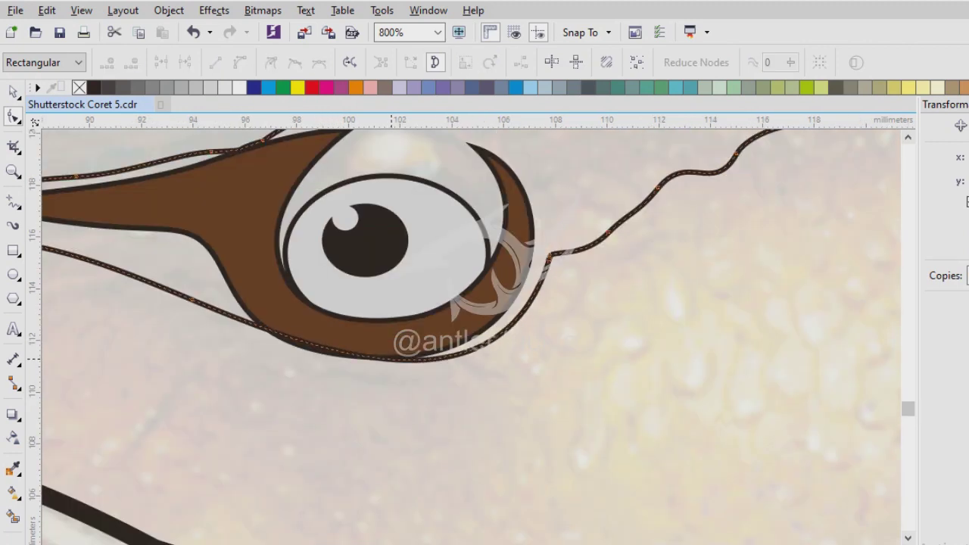
click(500, 341)
- Raise the head marking's upper edge so it clears the pointed tip above the eye
scroll(499, 340, down, 2)
scroll(465, 326, up, 2)
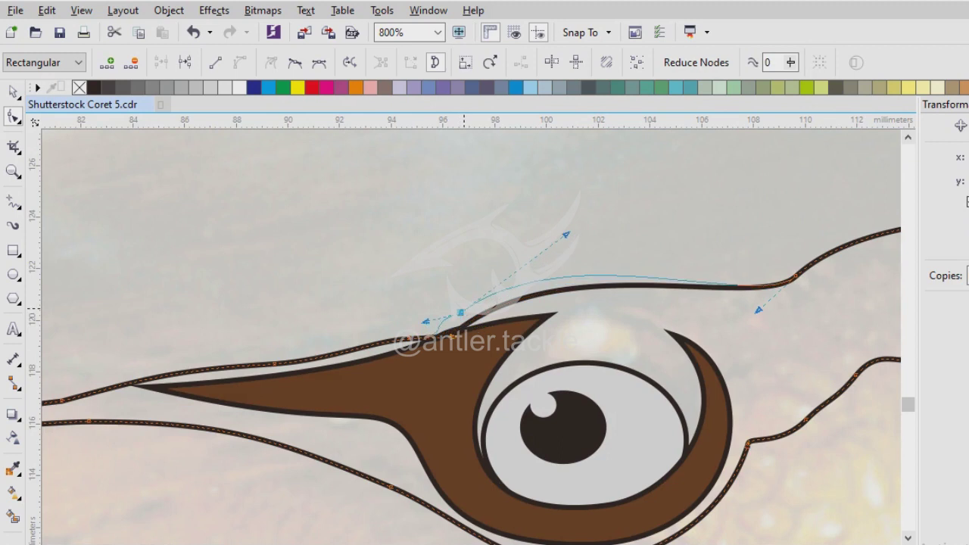
key(space)
- Fill the head marking with light brown and place it behind the eye, eye surround and gill lines
scroll(462, 324, down, 3)
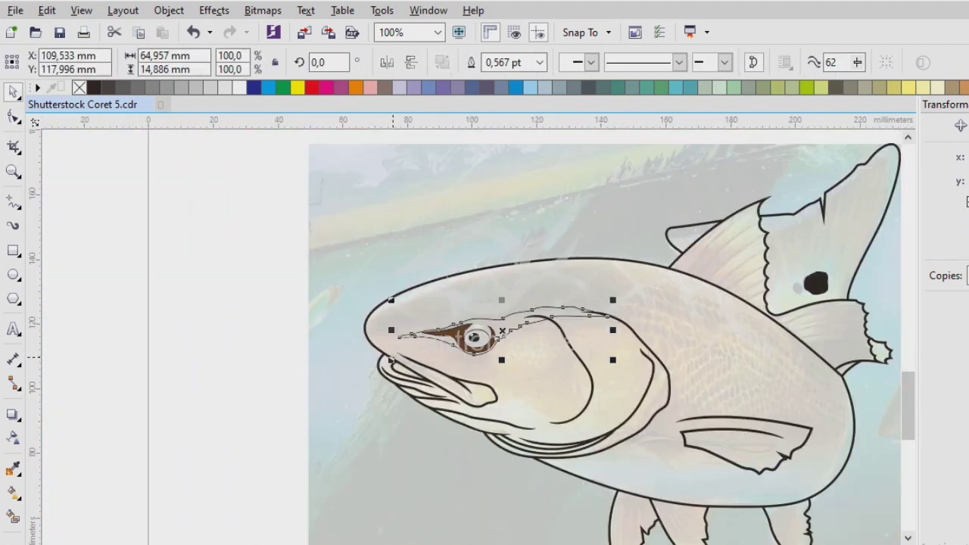
scroll(393, 357, up, 1)
scroll(471, 338, up, 1)
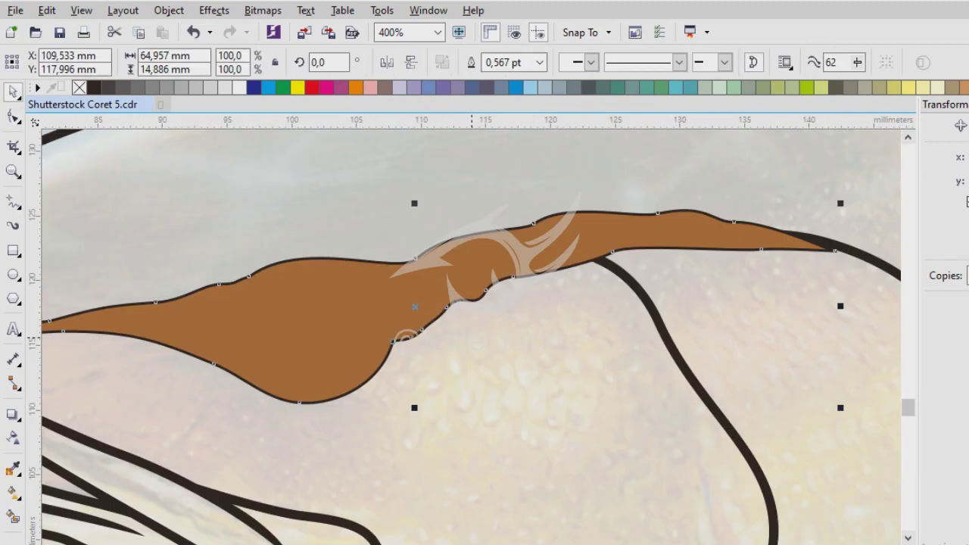
click(545, 338)
- Draw a crescent fold about 3.2 by 2.9 mm behind the eye's upper edge and fill it with the surround's dark brown
key(F5)
scroll(380, 288, up, 2)
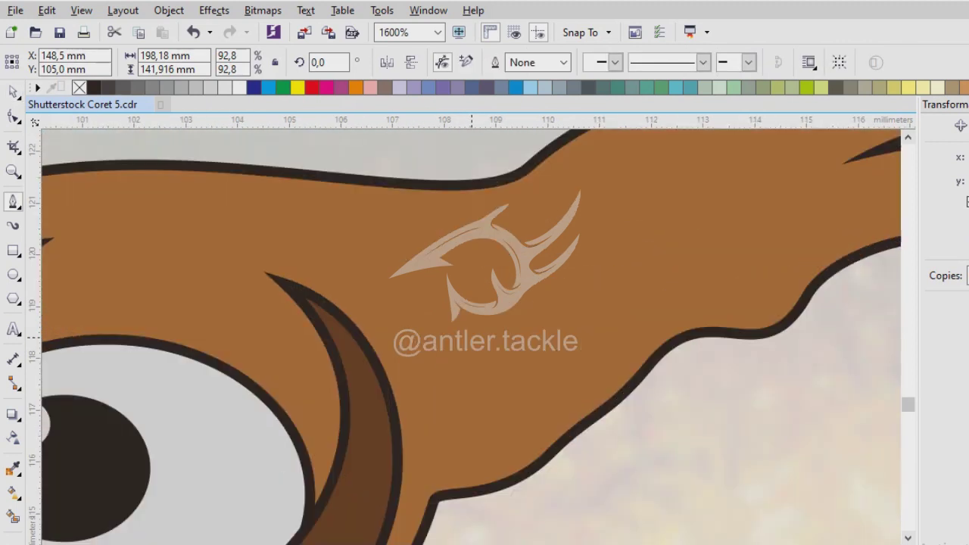
drag(498, 439, 504, 475)
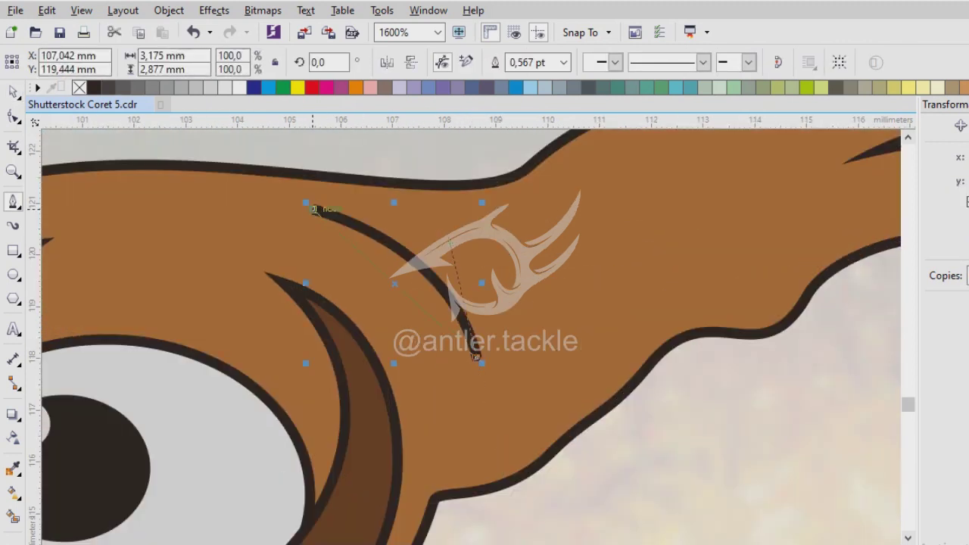
click(313, 209)
key(i)
click(371, 390)
click(424, 258)
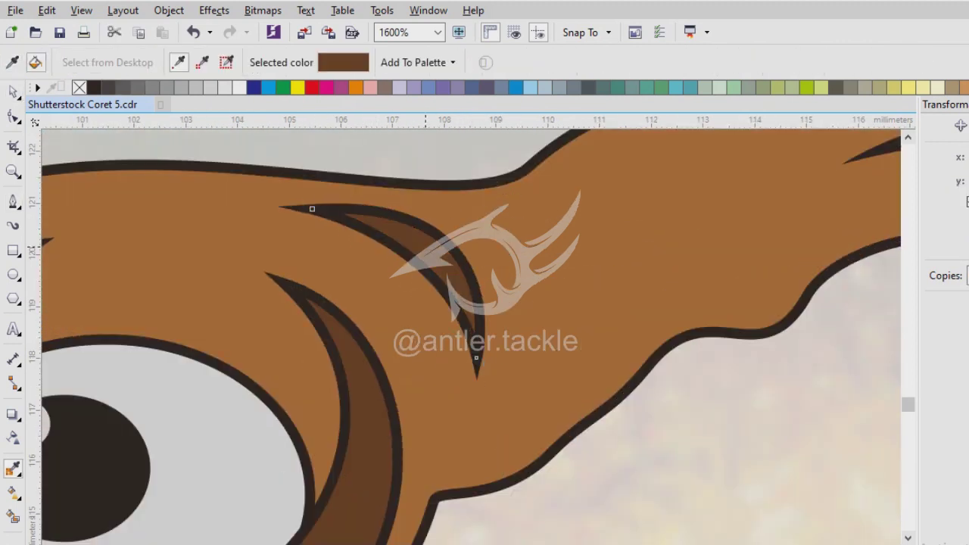
- Enlarge the crescent fold behind the eye slightly beyond 3.8 by 3.4 mm
key(space)
scroll(595, 220, down, 2)
scroll(595, 220, up, 1)
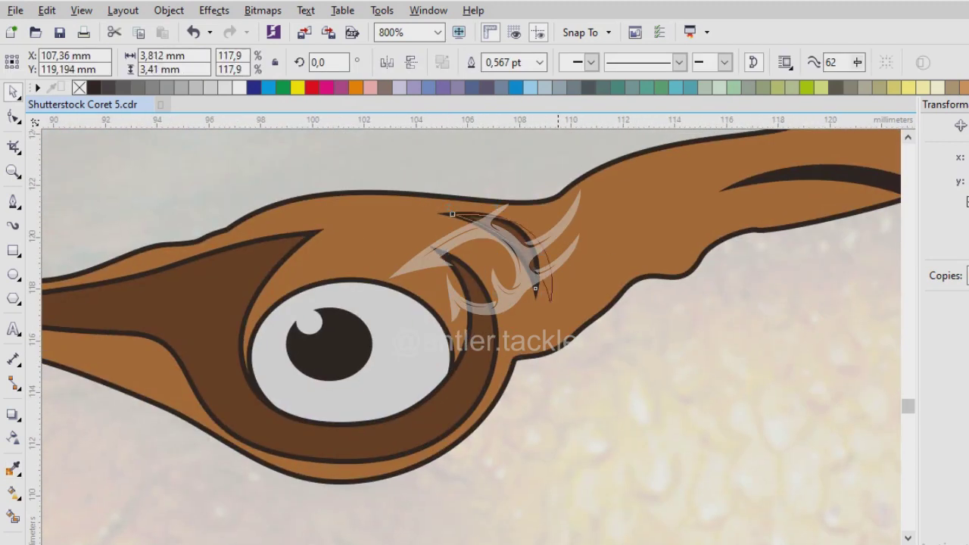
drag(551, 299, 554, 304)
- Draw an arched eyelid fold about 5.2 by 1.5 mm above the eyeball and fill it with the same dark brown
scroll(243, 165, up, 1)
key(space)
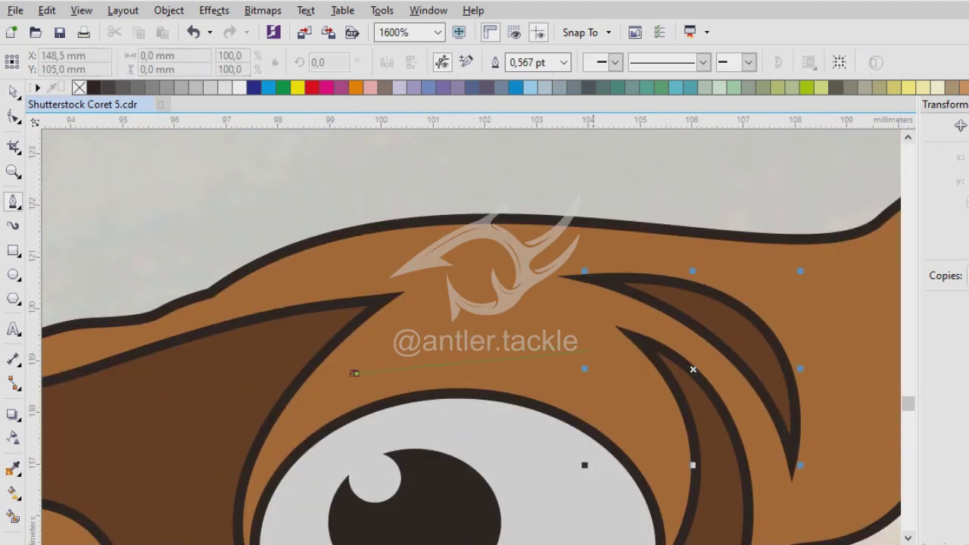
key(space)
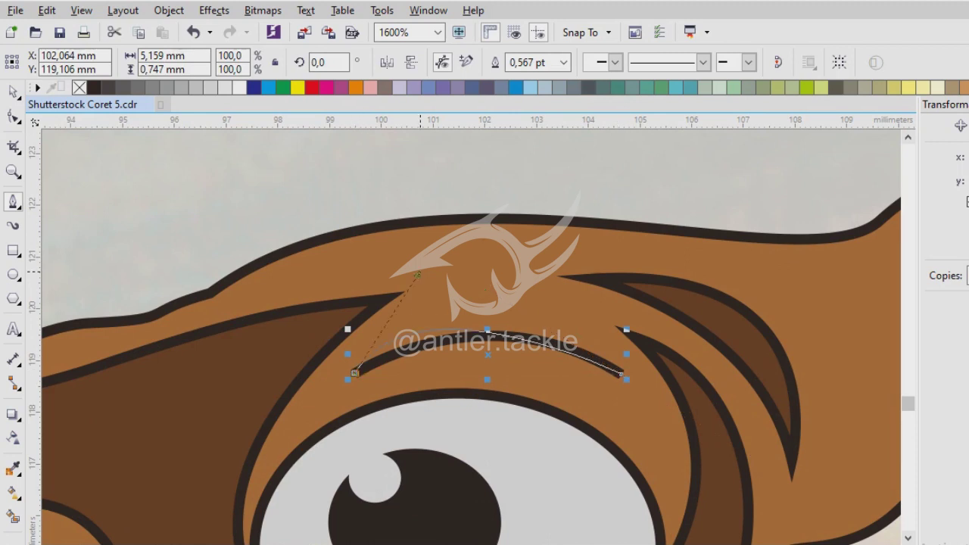
click(354, 373)
key(i)
click(325, 395)
click(497, 346)
key(space)
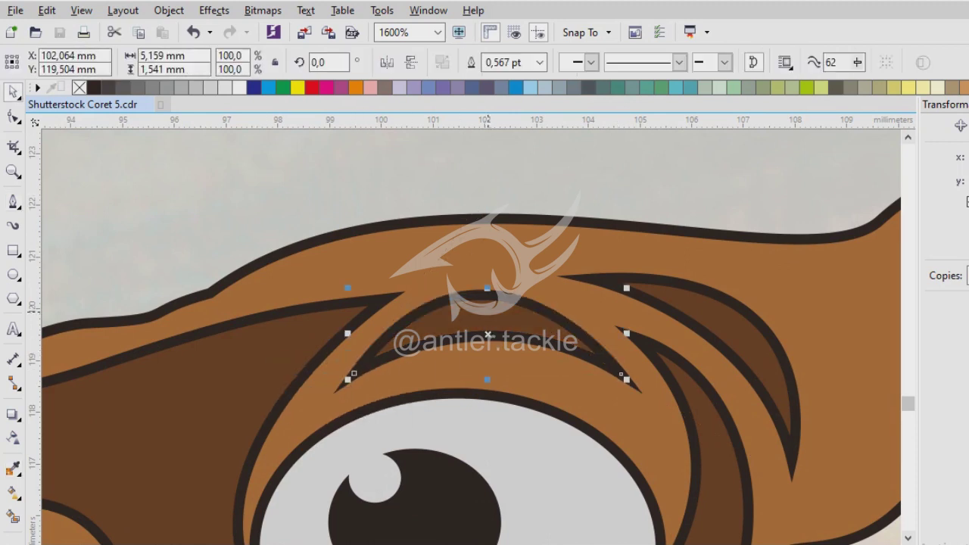
- Draw a closed narrow shading strip about 23 by 12.6 mm along the underside of the line above the mouth
scroll(463, 340, down, 2)
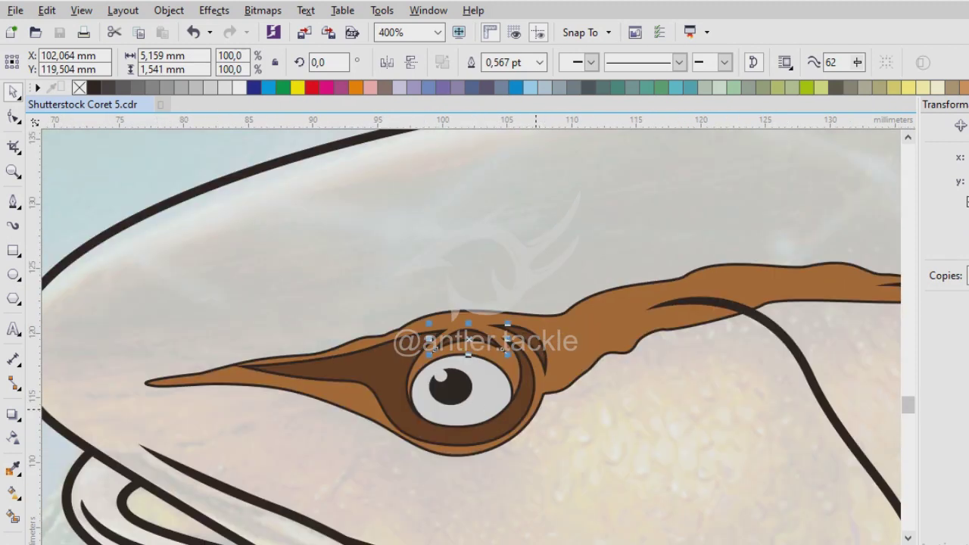
key(space)
scroll(794, 264, down, 1)
scroll(479, 334, up, 2)
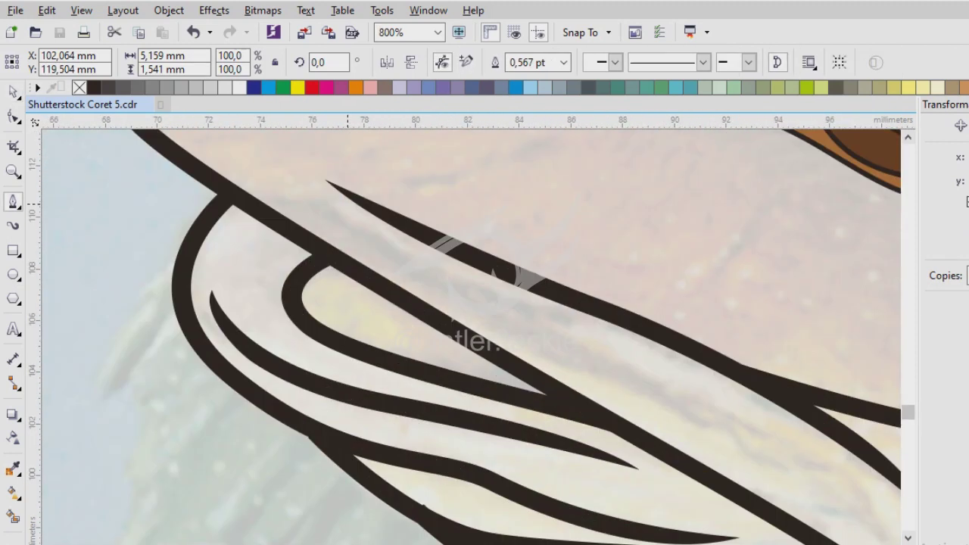
click(343, 194)
scroll(668, 373, down, 1)
scroll(363, 223, up, 1)
drag(555, 338, 672, 416)
scroll(451, 265, up, 3)
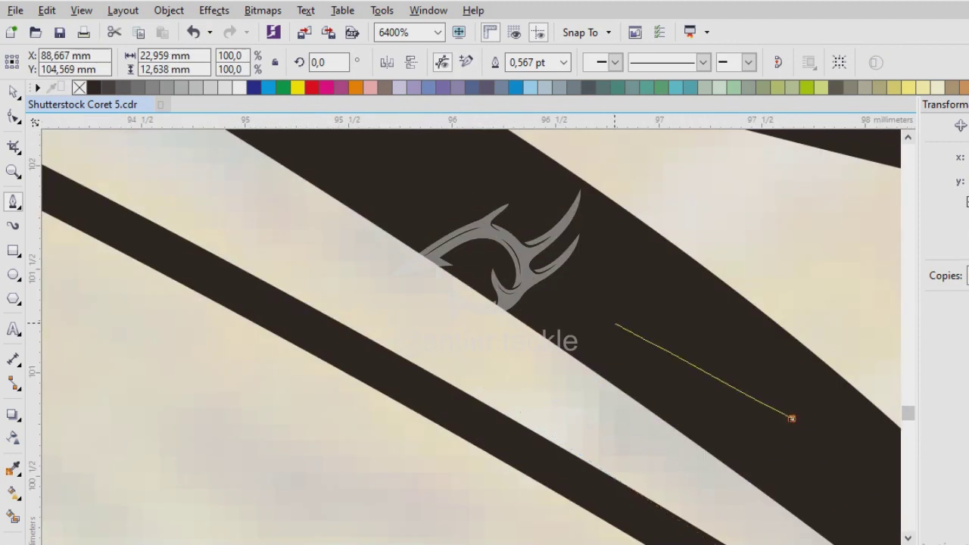
scroll(791, 418, down, 3)
scroll(444, 325, up, 3)
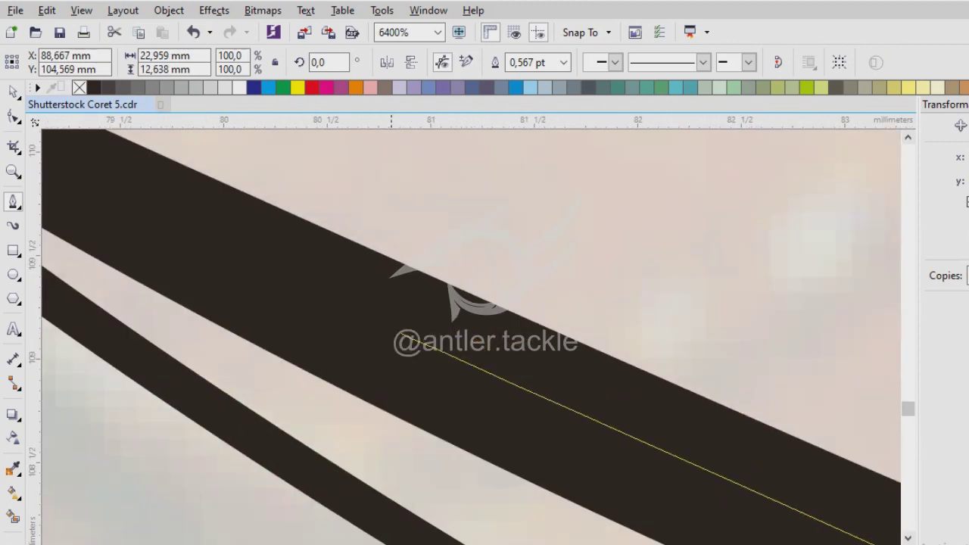
scroll(402, 335, down, 1)
- Fill the narrow shading strip above the mouth with light grey
key(space)
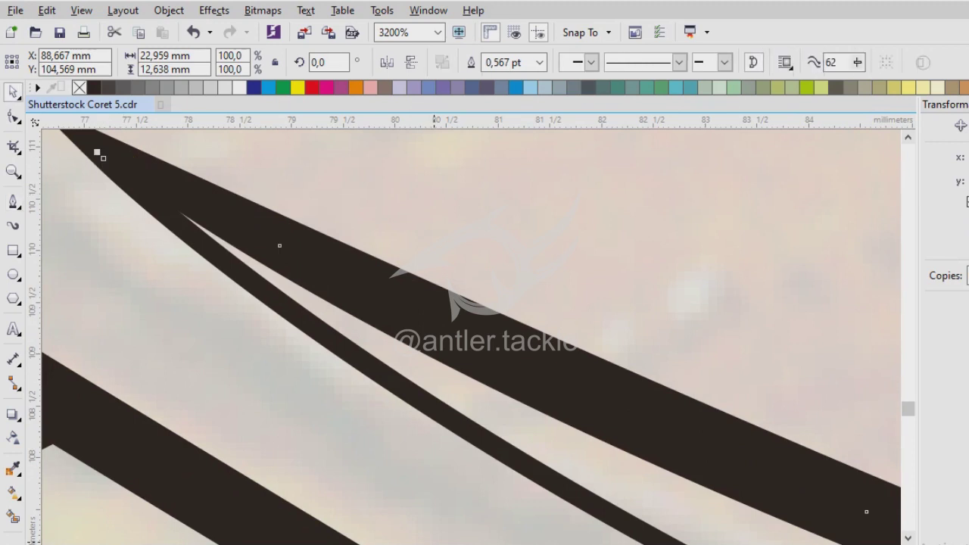
click(689, 424)
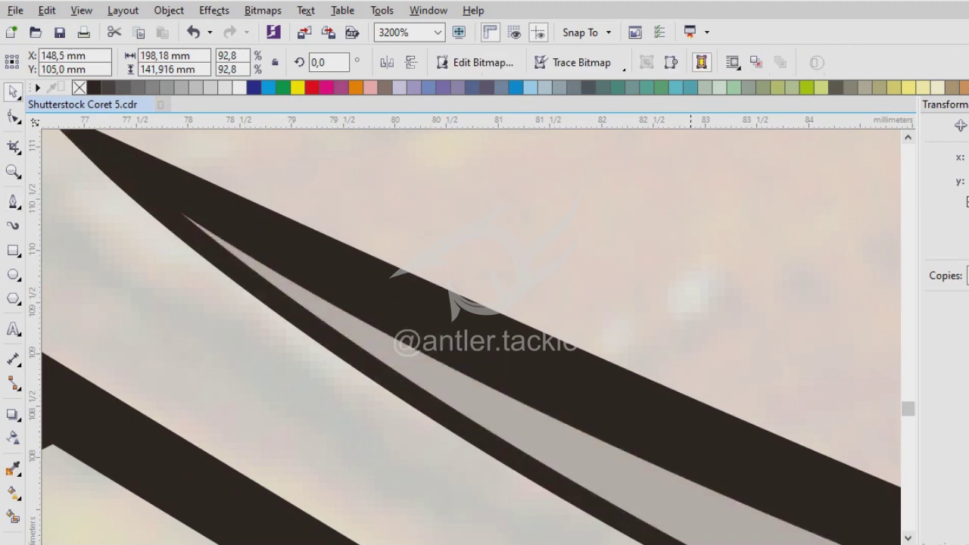
key(Tab)
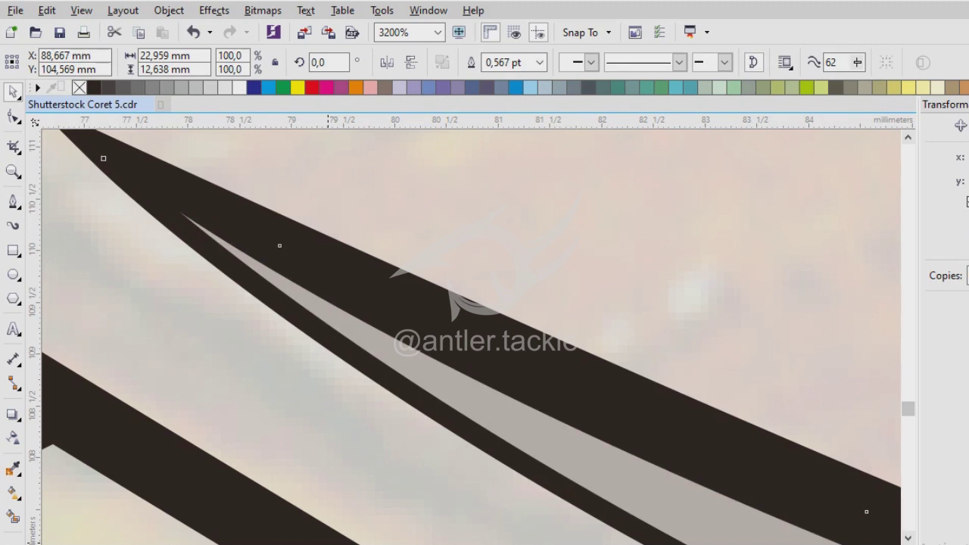
- Trace the inner edge of the upper lip shading around the rounded mouth corner and forward along the mouth line
scroll(485, 333, down, 3)
scroll(534, 159, up, 4)
key(space)
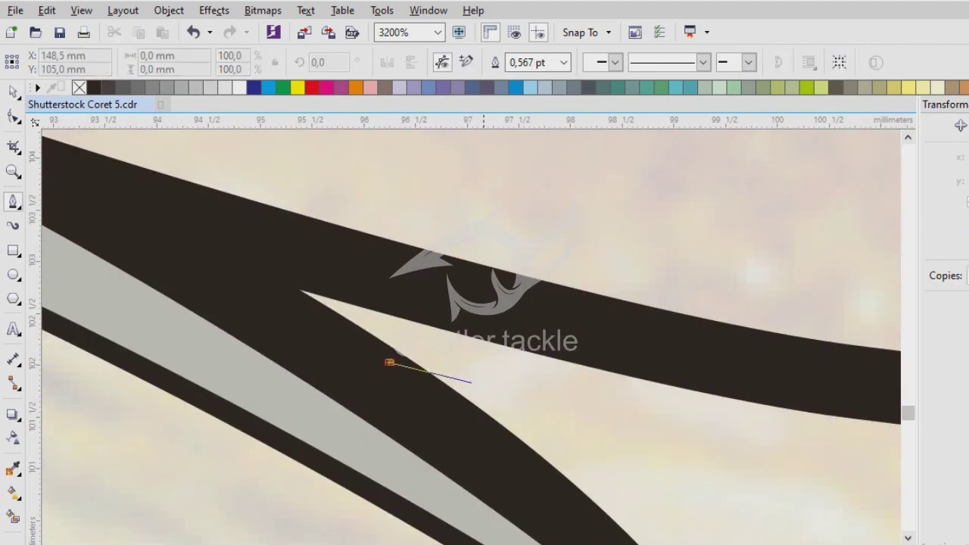
scroll(480, 331, down, 2)
drag(465, 340, 552, 372)
scroll(552, 372, up, 1)
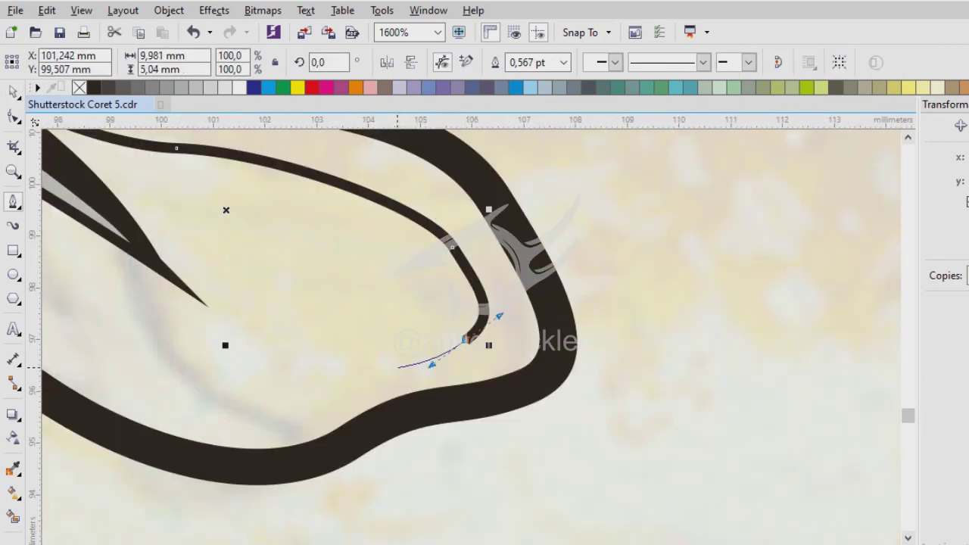
scroll(220, 435, down, 1)
scroll(646, 396, down, 1)
scroll(647, 396, up, 1)
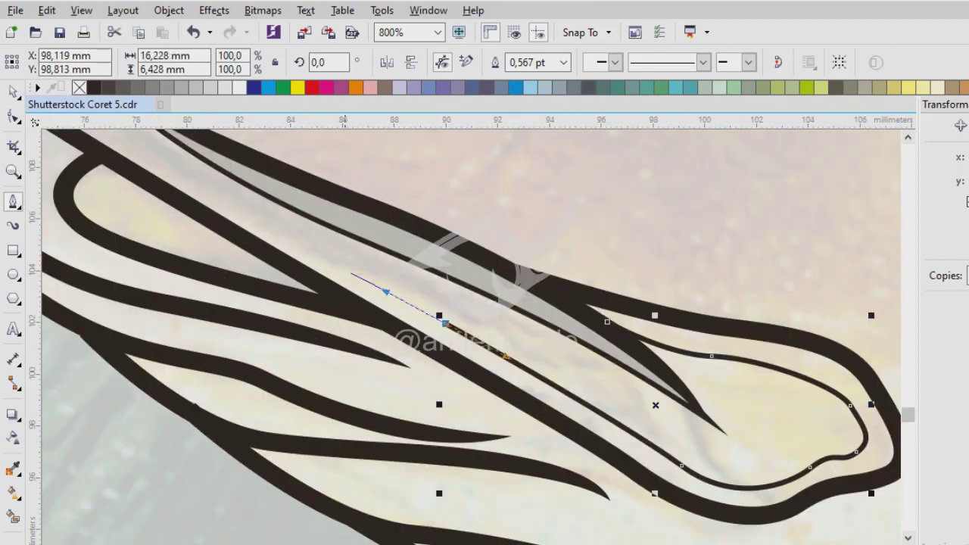
- Close the upper lip shading back along the mouth line and around the corner, about 38.5 by 19.6 mm, and fill it light grey
scroll(408, 302, up, 3)
scroll(469, 339, left, 5)
scroll(394, 273, up, 1)
drag(477, 325, 399, 239)
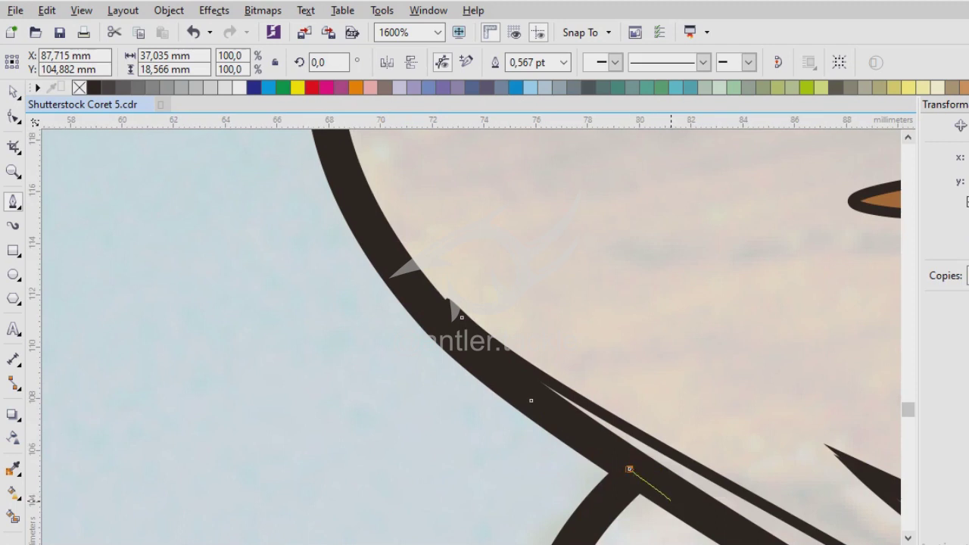
scroll(628, 470, up, 1)
scroll(745, 368, down, 2)
scroll(521, 350, up, 2)
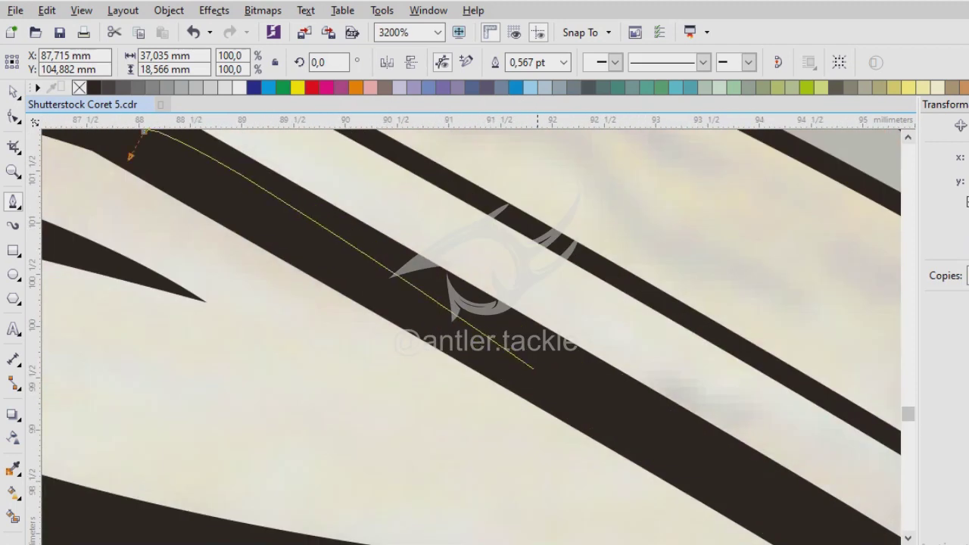
scroll(521, 404, down, 2)
scroll(521, 403, up, 1)
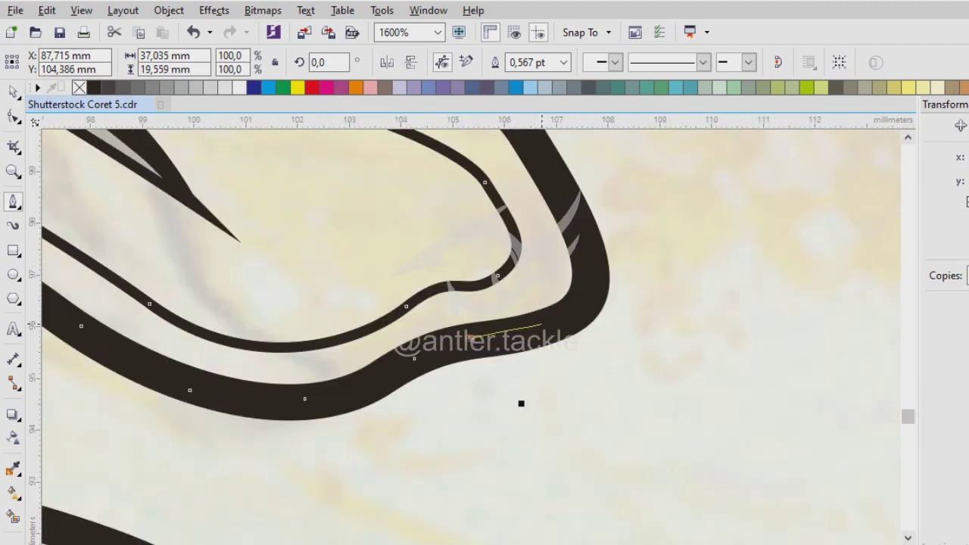
scroll(564, 172, down, 1)
scroll(581, 470, up, 1)
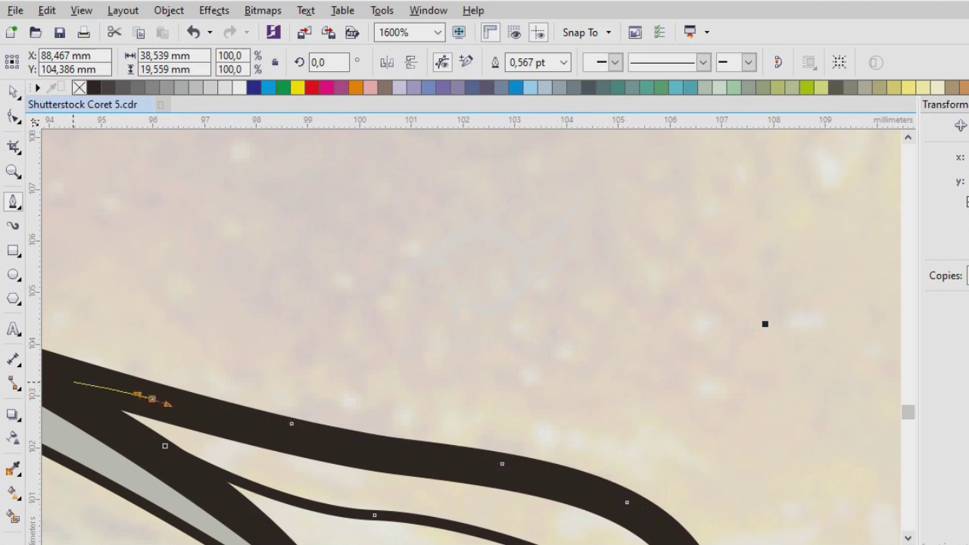
scroll(165, 446, down, 2)
scroll(484, 302, up, 2)
key(space)
- Trace a lower lip shading edge around the front of the inner mouth loop and back beneath it
key(space)
scroll(302, 307, down, 2)
scroll(303, 306, up, 2)
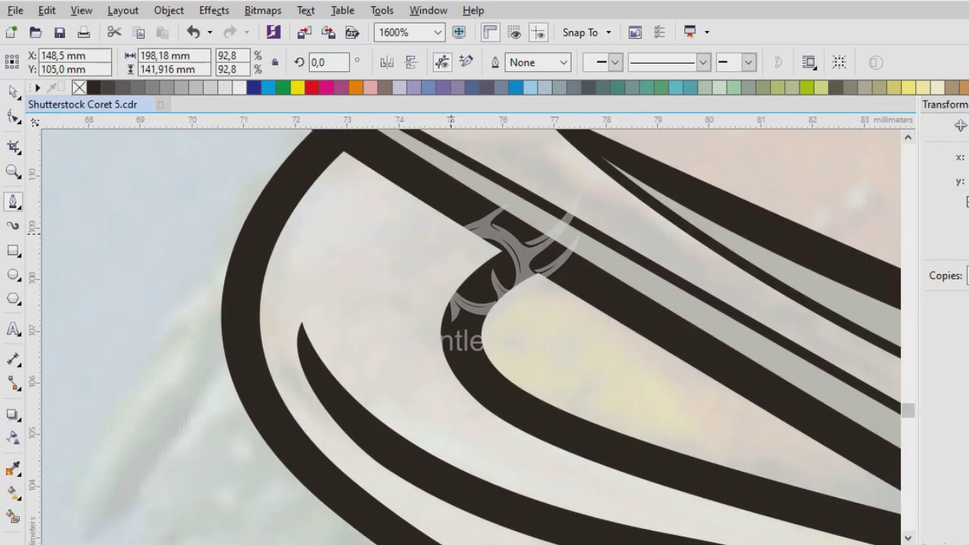
scroll(458, 204, down, 1)
scroll(471, 337, up, 1)
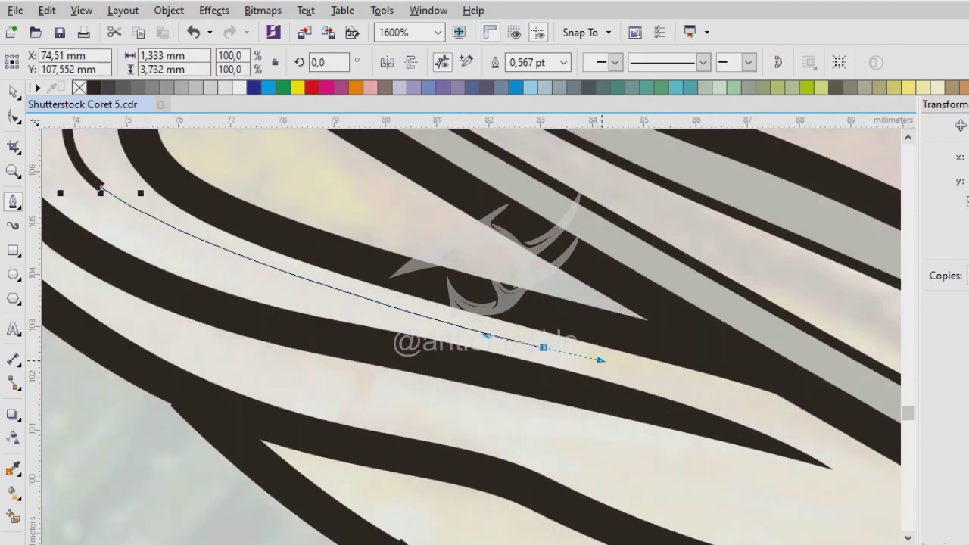
scroll(360, 325, down, 2)
scroll(477, 357, up, 2)
scroll(526, 376, down, 2)
scroll(471, 337, up, 2)
- Extend the lower lip shading edge beneath the mouth line to the rounded mouth corner, about 30 by 15.6 mm overall
click(506, 332)
scroll(714, 444, down, 1)
scroll(714, 444, up, 1)
scroll(444, 329, down, 1)
scroll(444, 329, up, 1)
click(291, 331)
drag(478, 302, 552, 248)
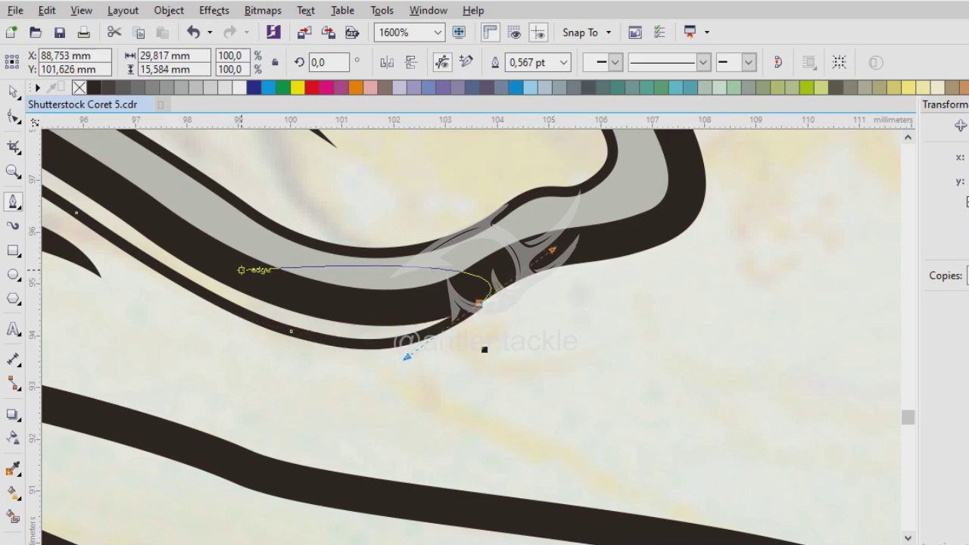
- Close the lower lip shading outline back along the mouth line and around the front of the inner mouth loop
scroll(381, 265, down, 2)
scroll(381, 265, up, 4)
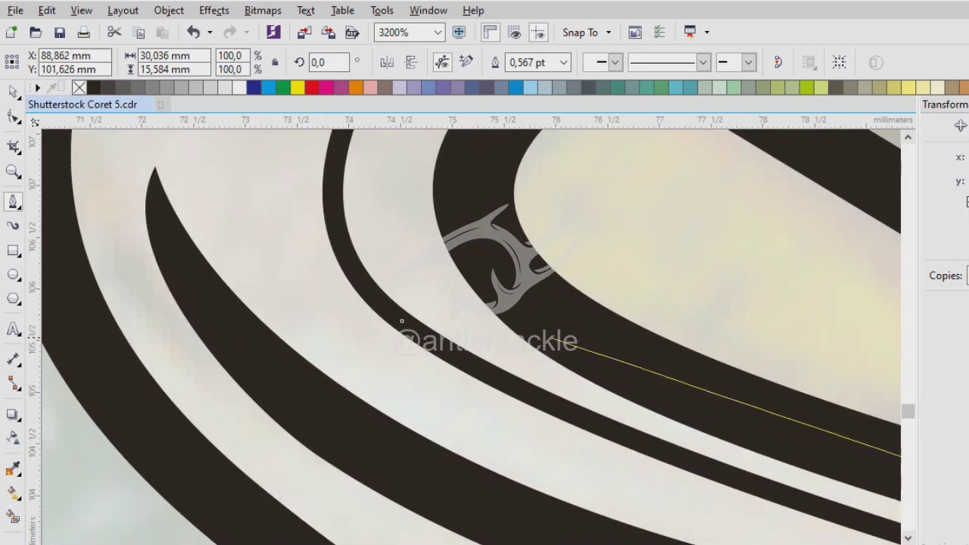
scroll(454, 318, down, 2)
scroll(454, 318, up, 2)
scroll(471, 341, up, 2)
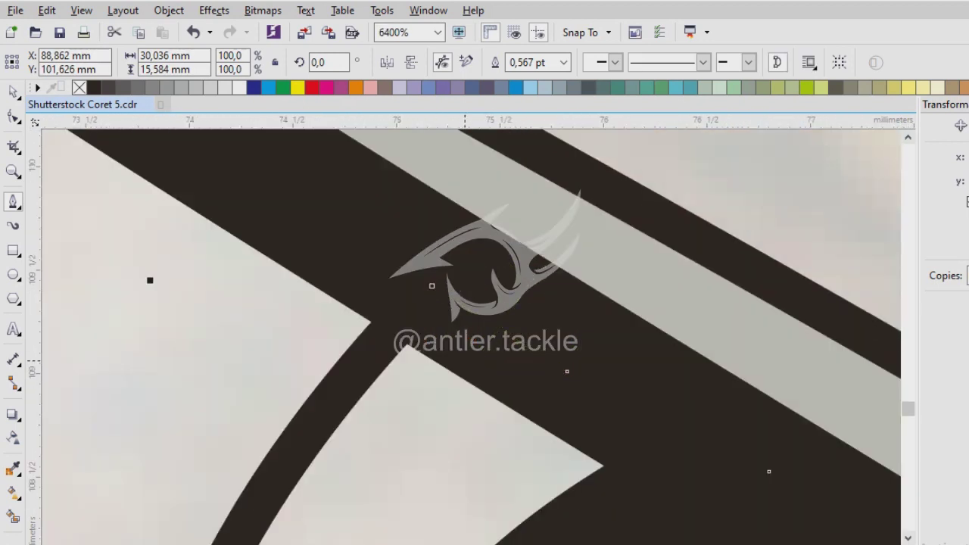
- Adjust the nodes of the lower lip shading and fill it with the light grey sampled from the existing shading
key(F10)
scroll(329, 416, down, 4)
scroll(329, 416, up, 2)
drag(474, 338, 696, 504)
scroll(485, 318, down, 2)
key(i)
scroll(497, 287, up, 1)
click(503, 291)
click(186, 169)
click(160, 234)
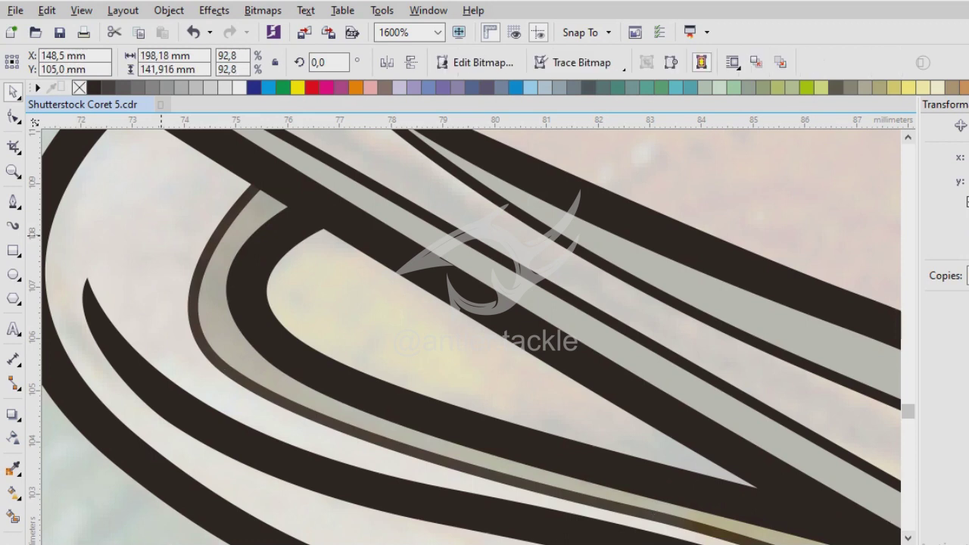
- Trace a shading edge from beneath the upper jaw around the lower jaw's front to the second fold's tip, about 20.4 by 12.8 mm
click(13, 202)
scroll(606, 378, down, 1)
scroll(272, 224, up, 1)
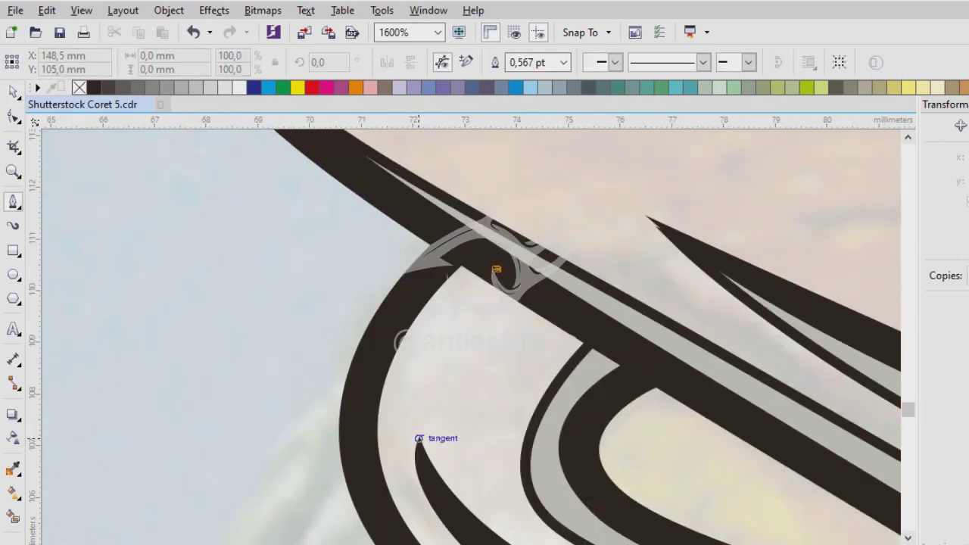
click(418, 439)
scroll(475, 281, down, 2)
scroll(424, 325, up, 2)
scroll(447, 326, down, 1)
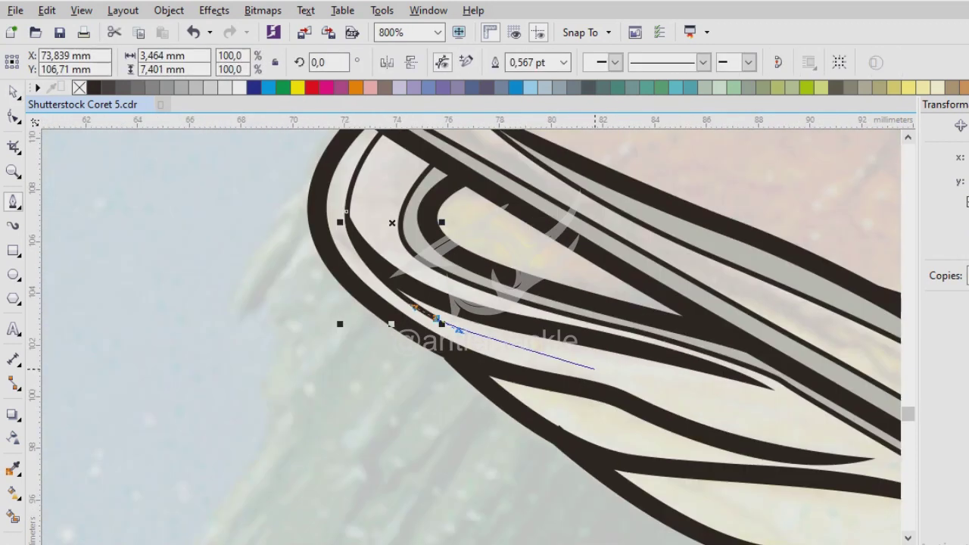
scroll(438, 320, up, 1)
click(628, 406)
scroll(628, 407, down, 1)
scroll(628, 363, up, 1)
click(701, 394)
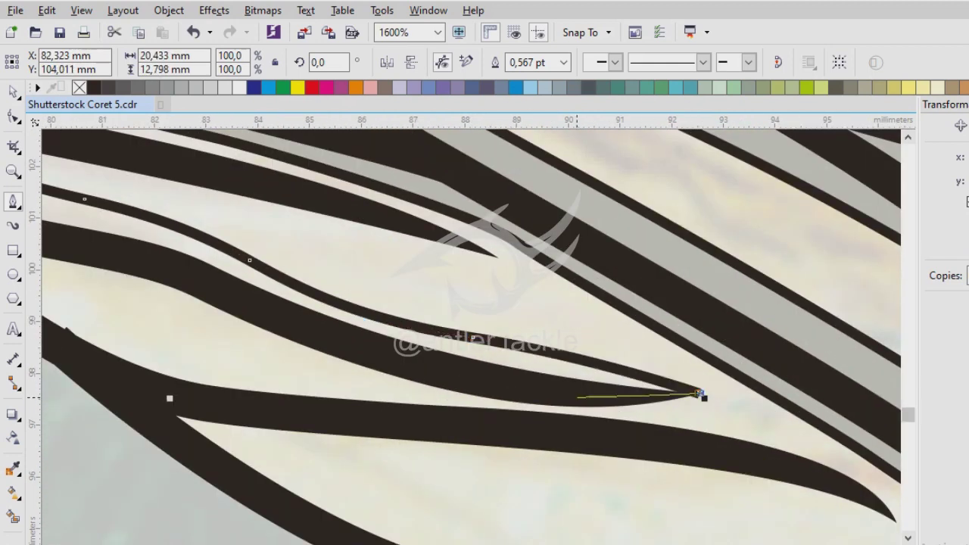
- Close the front jaw shading back beneath the second fold and up the jaw's outer outline
scroll(493, 340, down, 2)
scroll(616, 328, up, 2)
scroll(649, 480, down, 1)
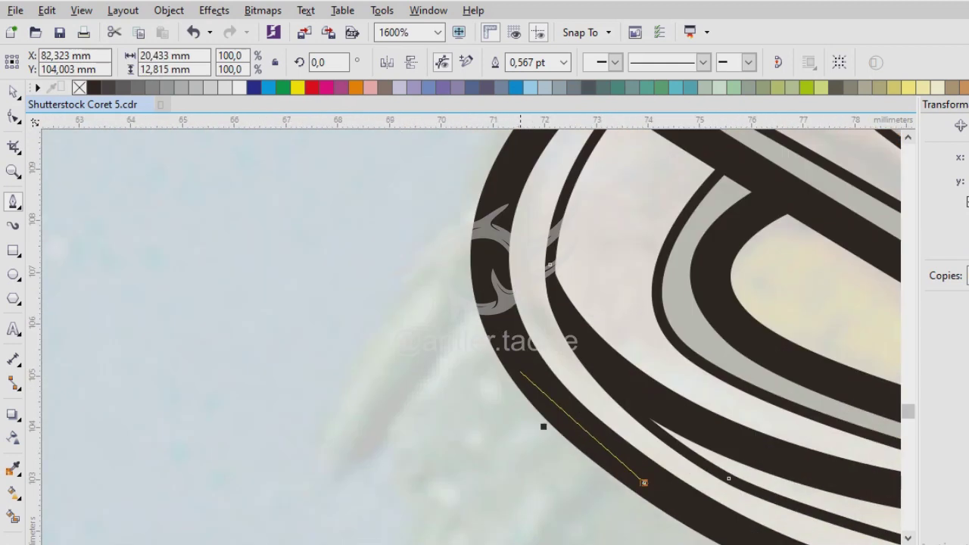
click(467, 352)
scroll(515, 288, up, 1)
click(580, 269)
- Fill the front jaw shading with the sampled light grey C27 M20 Y25 K0 and no outline
key(i)
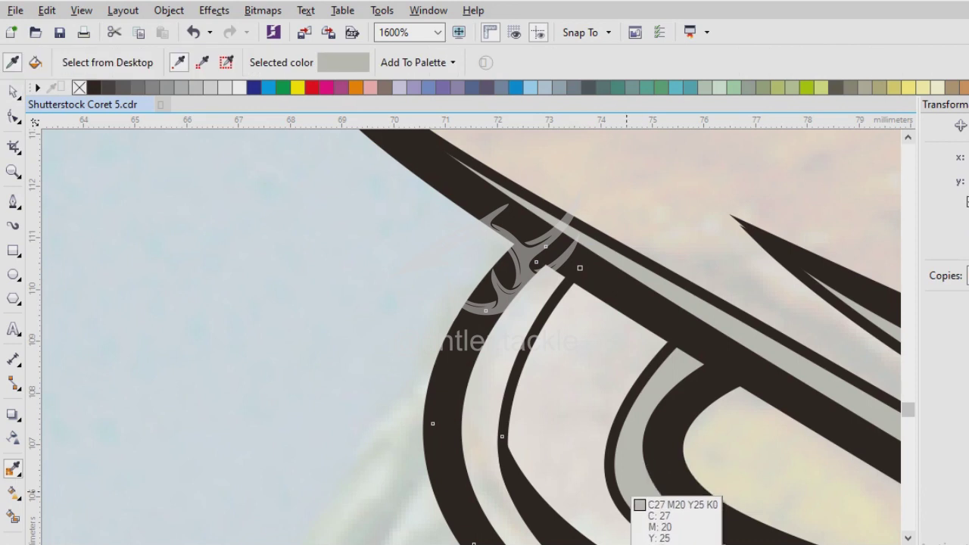
click(639, 502)
click(481, 394)
key(space)
click(356, 370)
key(space)
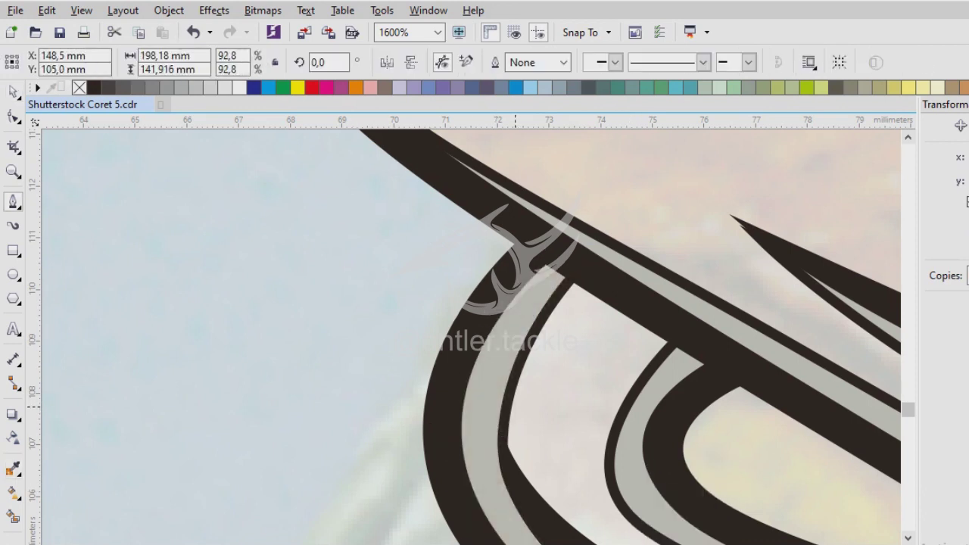
- Trace a closed narrow shading shape along the underside of the third jaw fold, about 13.3 mm long
scroll(485, 341, down, 2)
scroll(484, 340, up, 2)
click(340, 354)
drag(502, 365, 581, 361)
scroll(580, 360, down, 2)
scroll(690, 384, up, 2)
drag(701, 354, 852, 426)
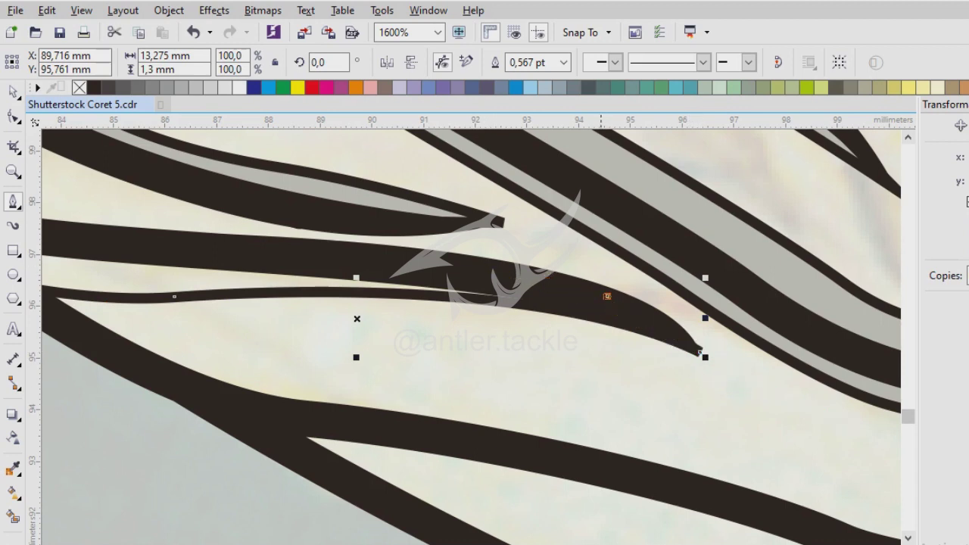
scroll(701, 352, down, 2)
scroll(485, 318, up, 2)
- Fill the narrow third-fold shading with the sampled light grey C27 M20 Y25 K0
key(i)
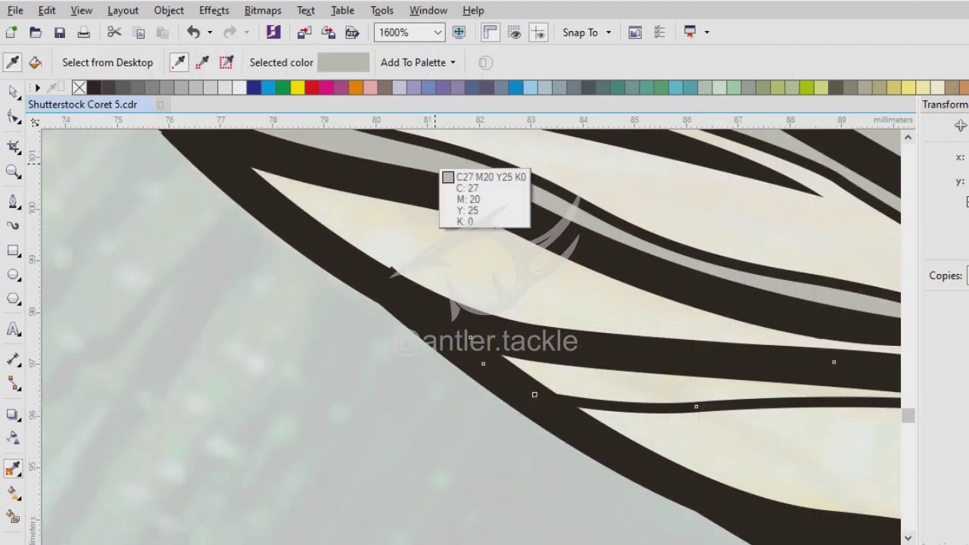
click(681, 375)
key(space)
scroll(471, 335, down, 1)
key(space)
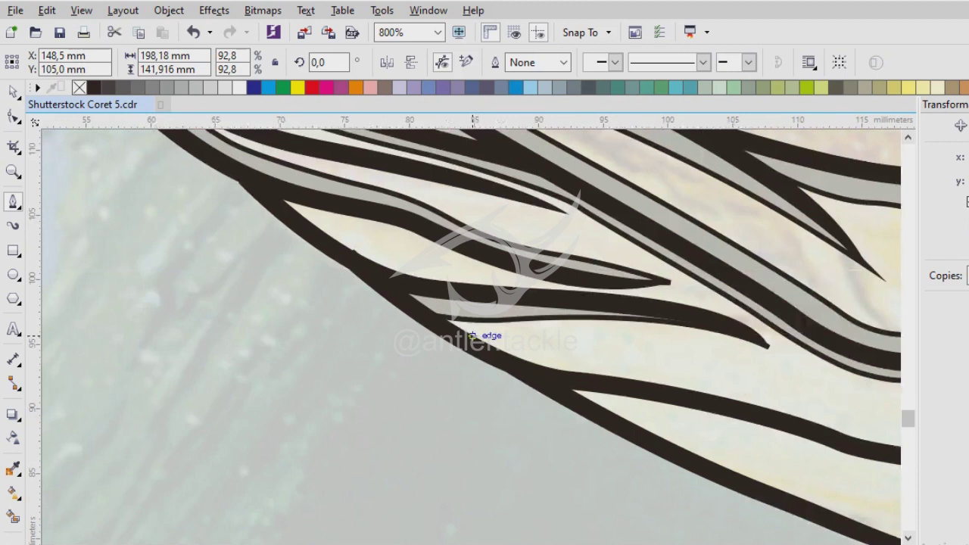
- Trace a shading edge beneath the long lowest jaw fold back to its pointed tip, about 30 mm long
scroll(471, 335, up, 1)
click(333, 337)
click(530, 323)
scroll(617, 381, down, 1)
scroll(320, 277, up, 1)
drag(307, 260, 420, 296)
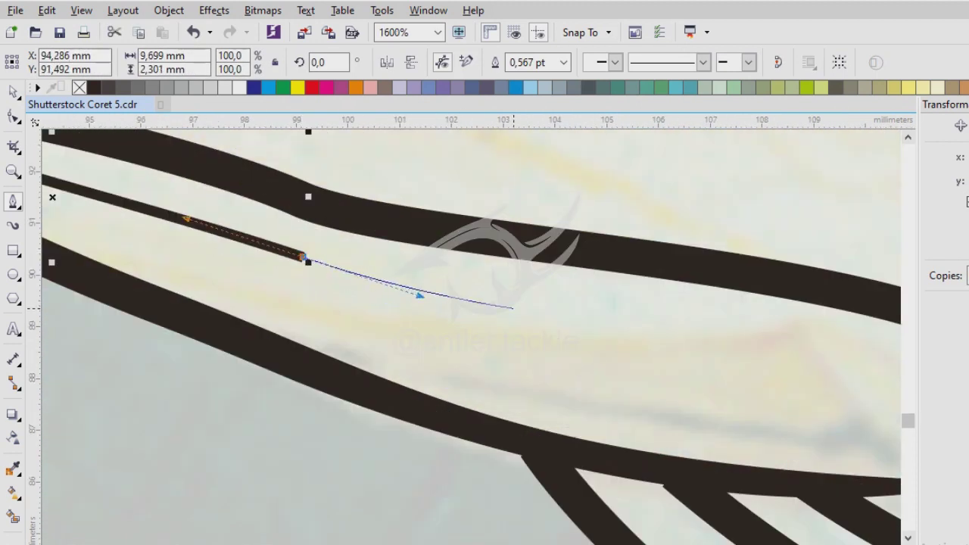
scroll(513, 308, down, 1)
scroll(711, 294, up, 1)
drag(572, 280, 699, 220)
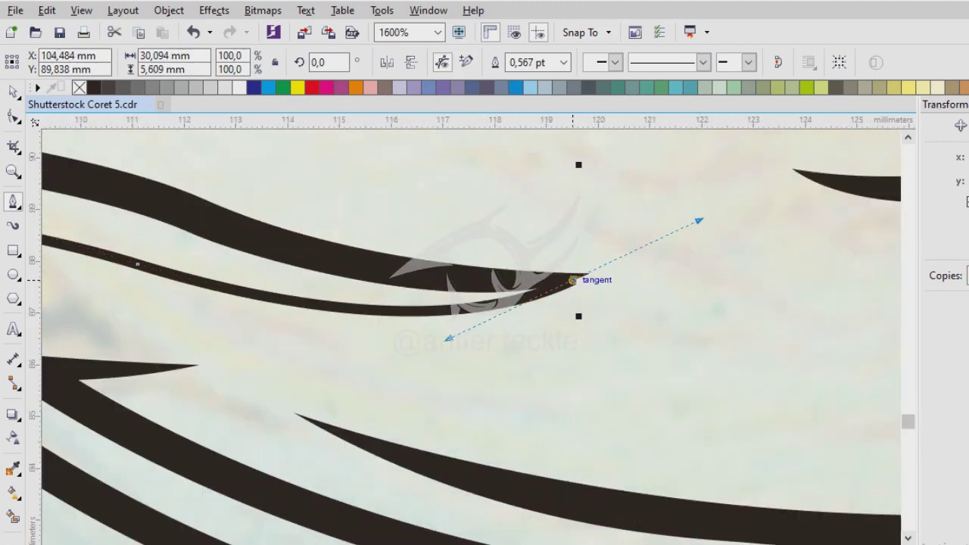
- Close the long fold's shading outline forward along the fold line, about 31.5 by 6.7 mm overall
scroll(699, 221, up, 2)
scroll(699, 221, down, 1)
scroll(274, 390, down, 2)
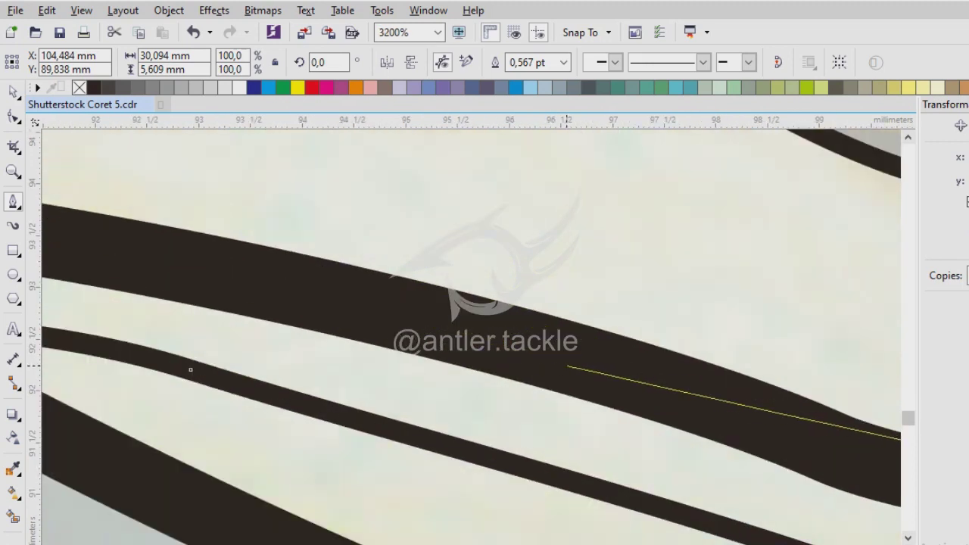
scroll(485, 356, up, 2)
drag(320, 326, 347, 358)
scroll(464, 435, down, 1)
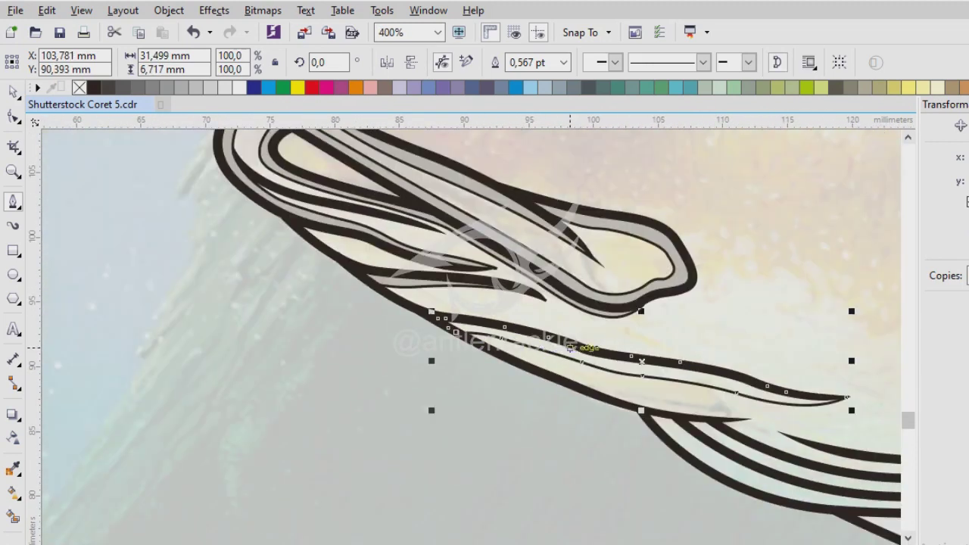
- Fill the long fold's shading with the sampled light grey
scroll(656, 214, up, 1)
key(i)
scroll(498, 379, up, 1)
click(545, 334)
click(545, 334)
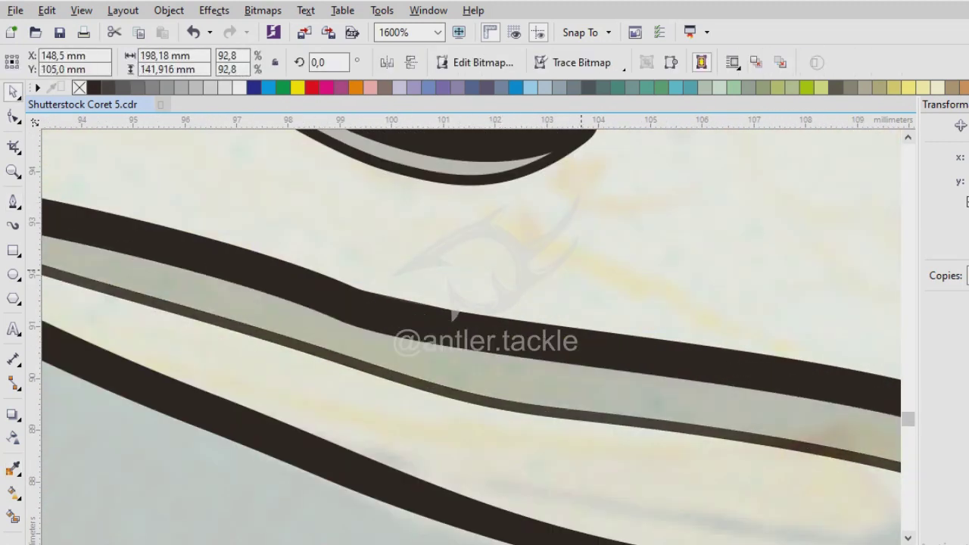
- Trace a shading edge just above the jaw's bottom outline, from the long fold's front to the outline's pointed rear tip
click(12, 201)
scroll(471, 339, down, 2)
scroll(471, 339, up, 1)
scroll(471, 339, up, 1)
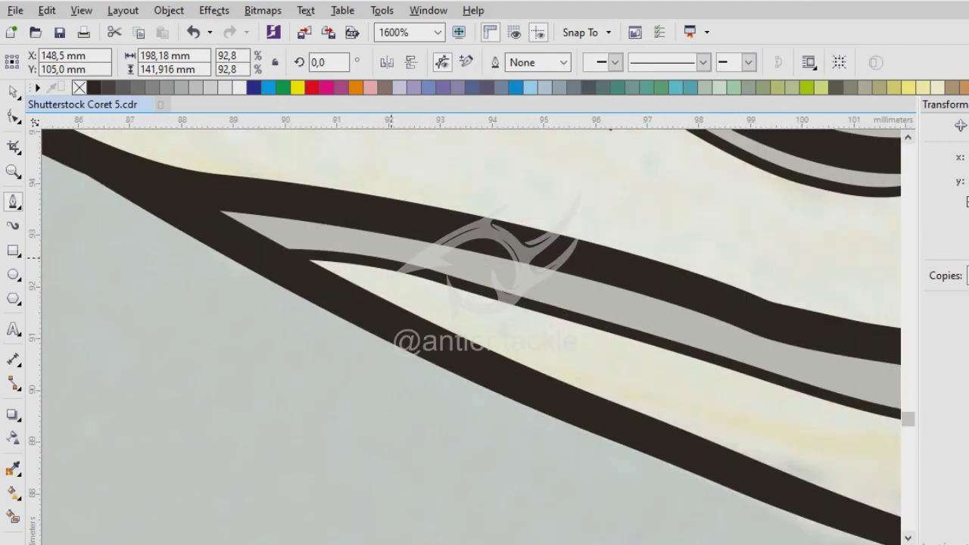
click(391, 245)
click(598, 368)
scroll(568, 368, down, 1)
scroll(341, 303, up, 1)
drag(227, 286, 300, 290)
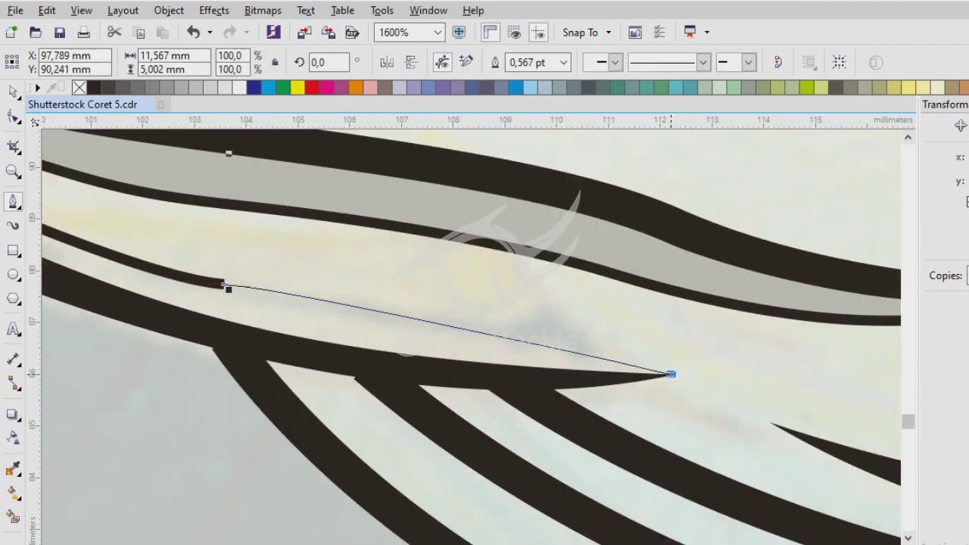
drag(671, 373, 808, 369)
- Close the bottom jaw shading forward along the jaw outline and around its front end, about 22.6 by 7.1 mm
scroll(709, 379, up, 2)
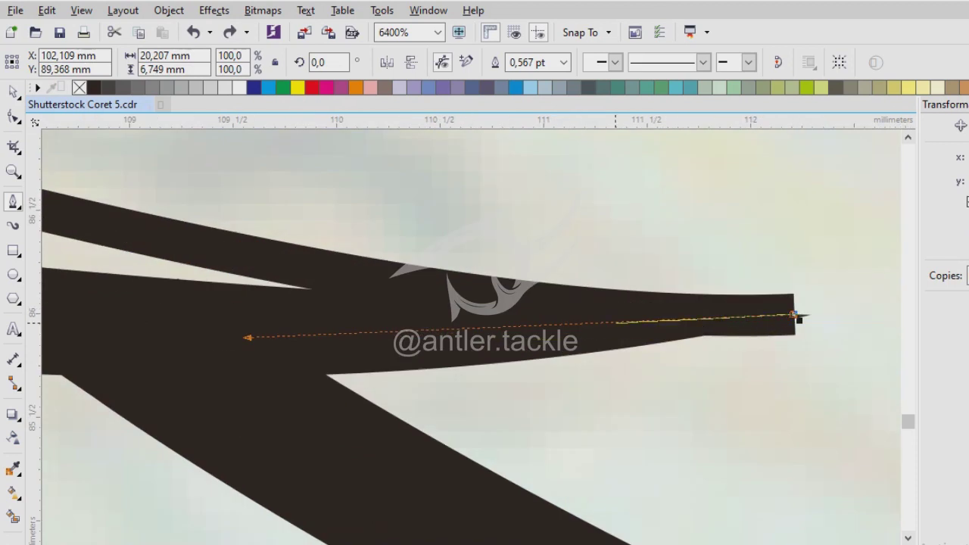
scroll(797, 316, down, 3)
scroll(340, 417, up, 1)
scroll(124, 381, down, 1)
scroll(360, 286, up, 1)
click(360, 286)
click(279, 244)
click(249, 200)
click(294, 199)
click(376, 214)
- Fill the bottom jaw shading with the sampled light grey
key(i)
click(836, 382)
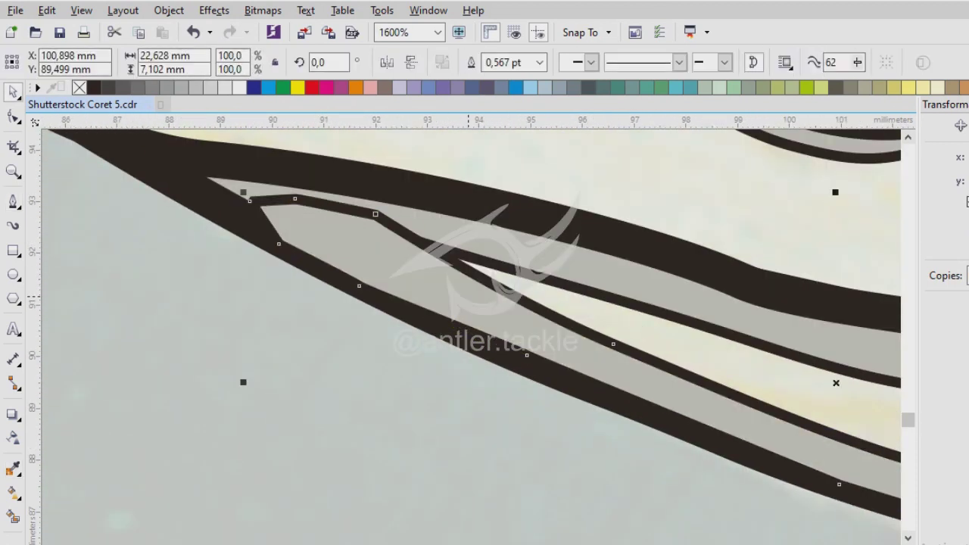
click(836, 382)
- Trace the upper edge of a mouth base shape from the snout front along the upper lip and around the mouth corner
click(12, 201)
scroll(469, 337, down, 3)
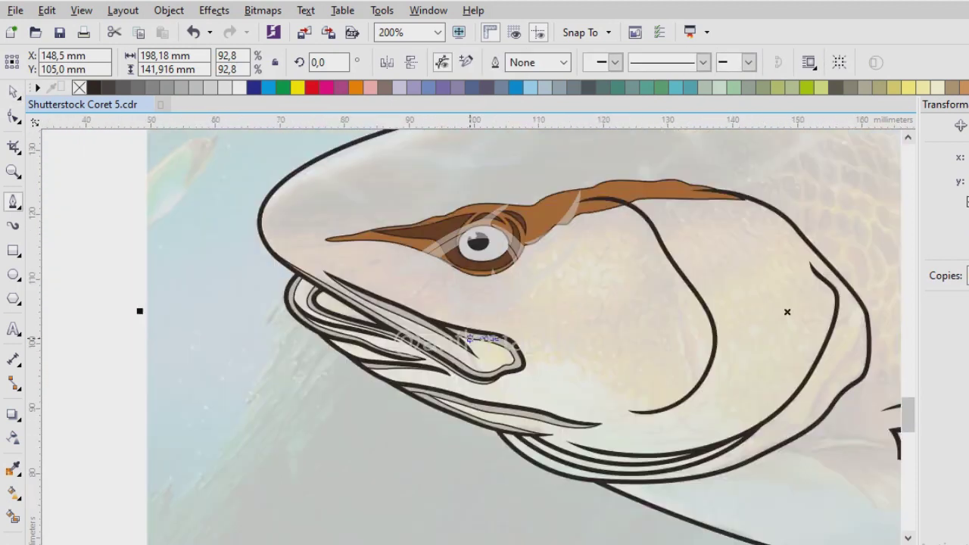
scroll(469, 337, up, 2)
click(325, 237)
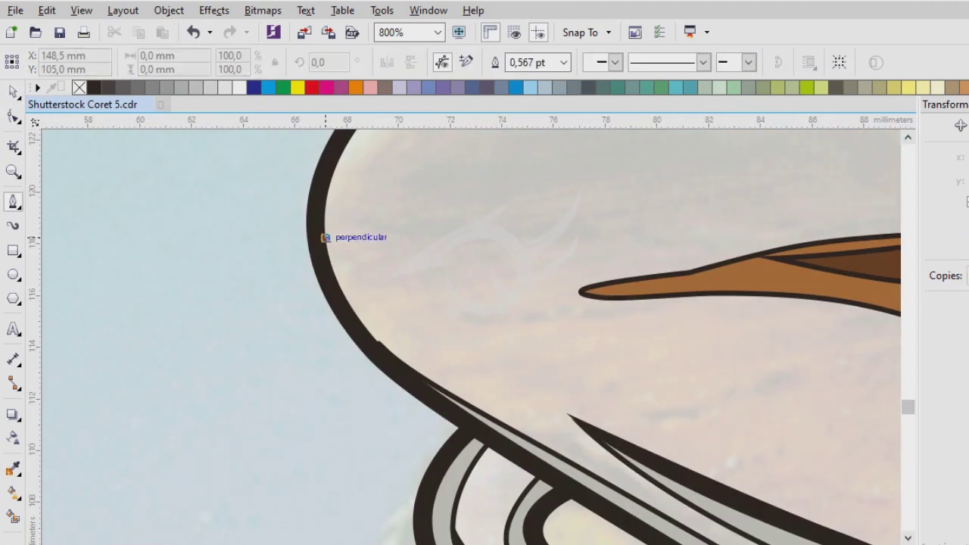
scroll(617, 449, up, 1)
click(444, 314)
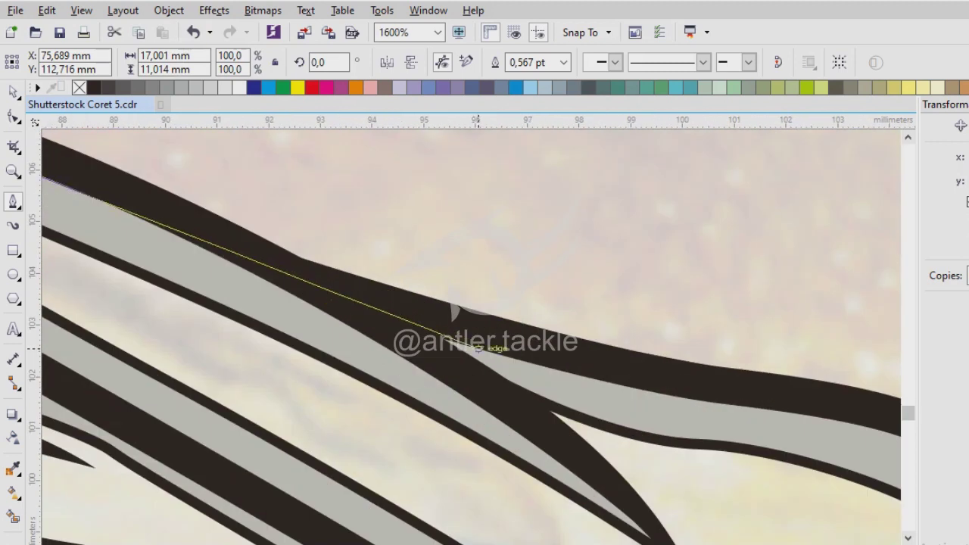
scroll(455, 313, down, 1)
click(564, 361)
click(624, 409)
click(654, 449)
- Close the mouth base shape along the lower lip, the jaw front and the snout outline, about 40.5 by 23.3 mm
scroll(584, 508, down, 1)
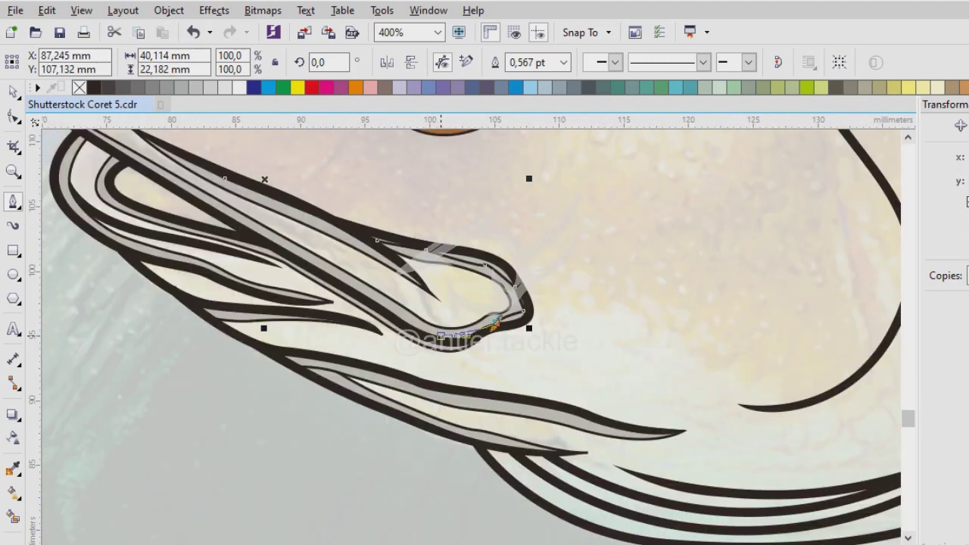
click(525, 324)
scroll(525, 325, up, 2)
scroll(477, 342, down, 1)
scroll(484, 350, up, 1)
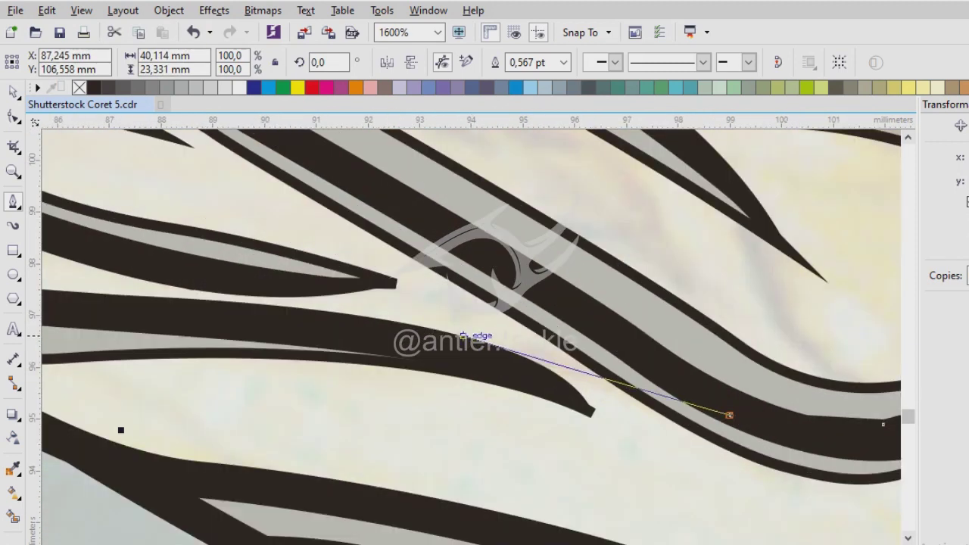
scroll(447, 372, up, 1)
scroll(447, 371, down, 2)
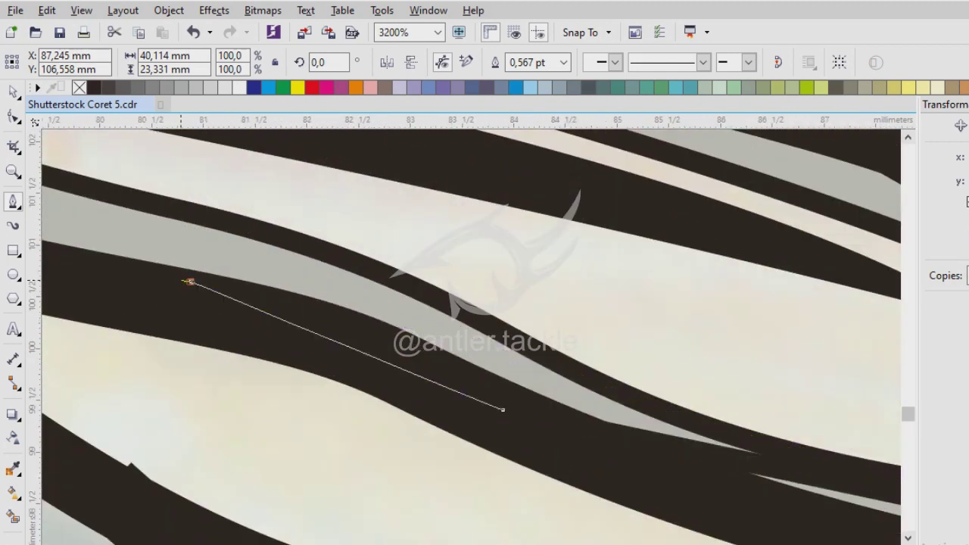
scroll(186, 280, up, 1)
scroll(152, 240, down, 1)
scroll(255, 409, up, 1)
scroll(331, 426, down, 1)
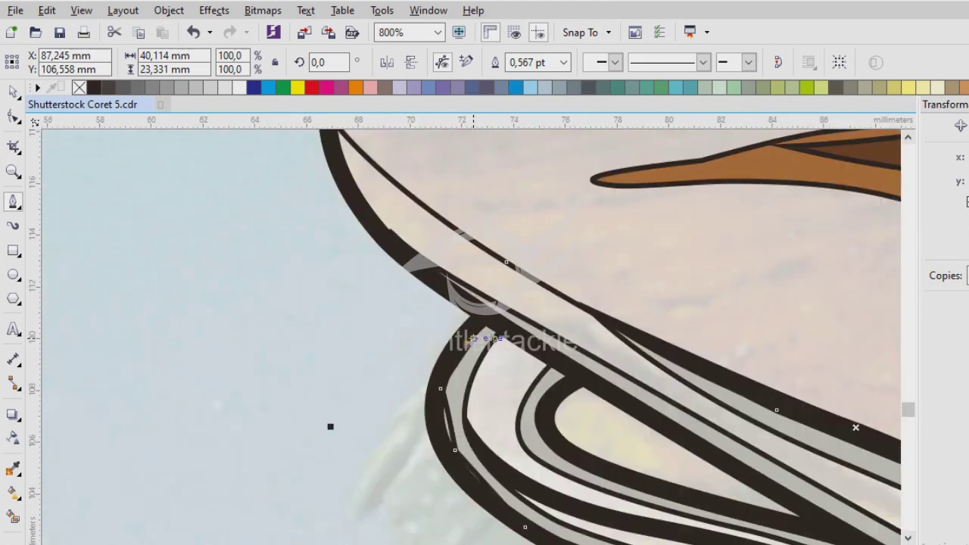
scroll(331, 426, up, 1)
scroll(437, 269, down, 2)
scroll(401, 268, up, 2)
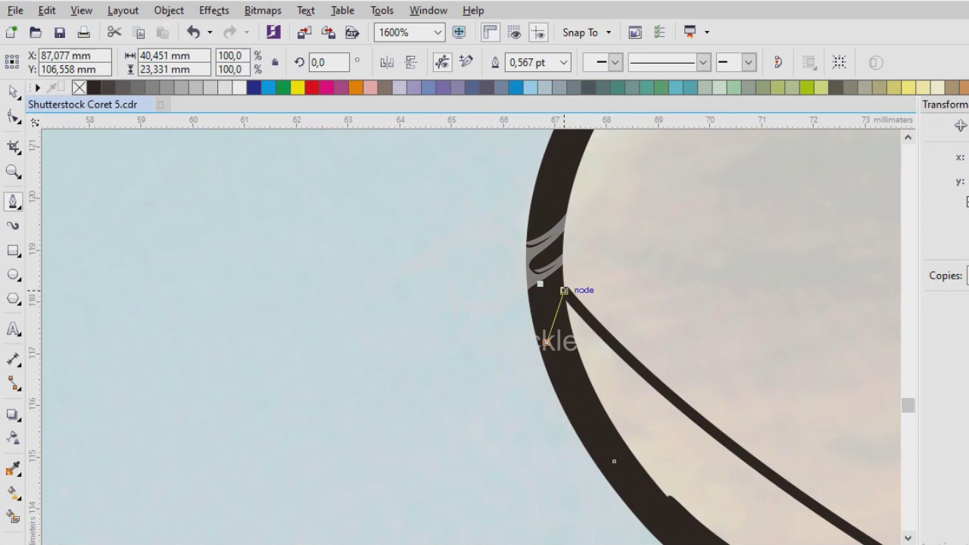
click(564, 290)
- Fill the mouth base shape with a very pale grey and send it behind the mouth lines and shading
scroll(564, 290, down, 3)
key(space)
scroll(564, 290, up, 1)
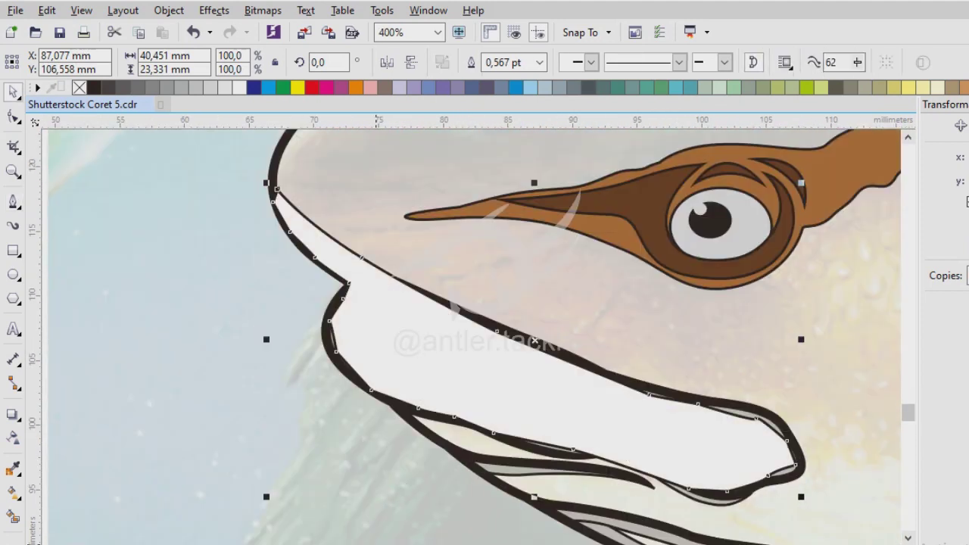
click(379, 541)
click(388, 544)
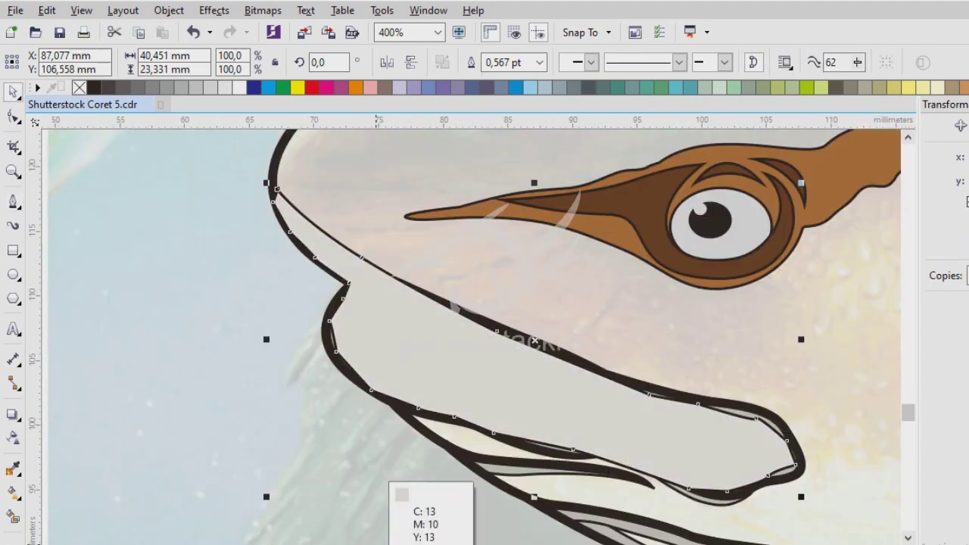
click(394, 544)
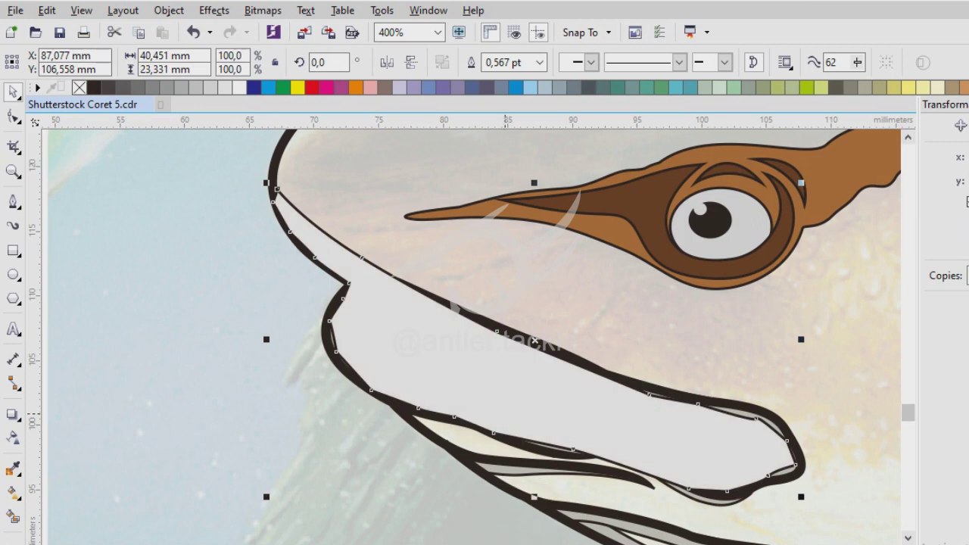
key(Delete)
scroll(306, 248, down, 1)
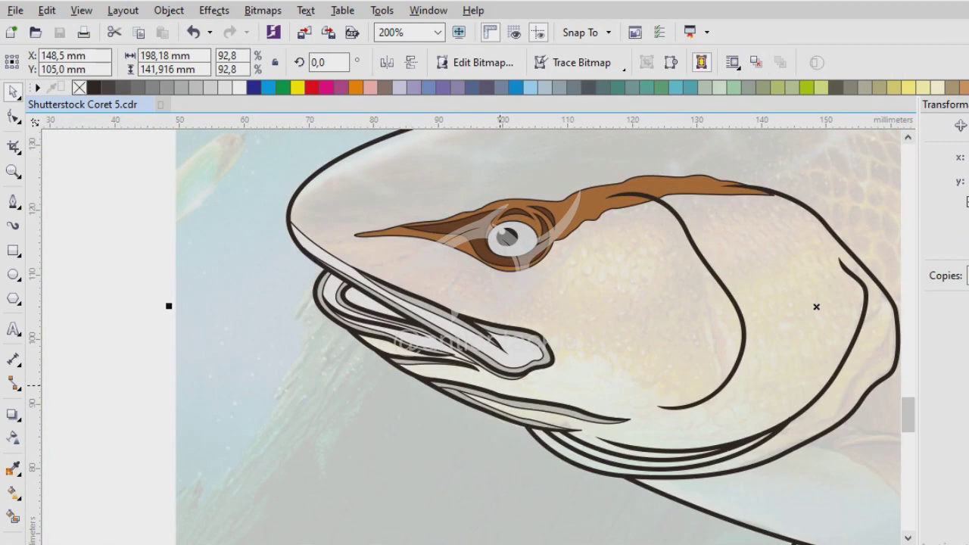
- Trace the inner edge of a shading shape along the cheek line, from below the brown eye stripe down to the rear bend
key(F5)
scroll(569, 340, up, 2)
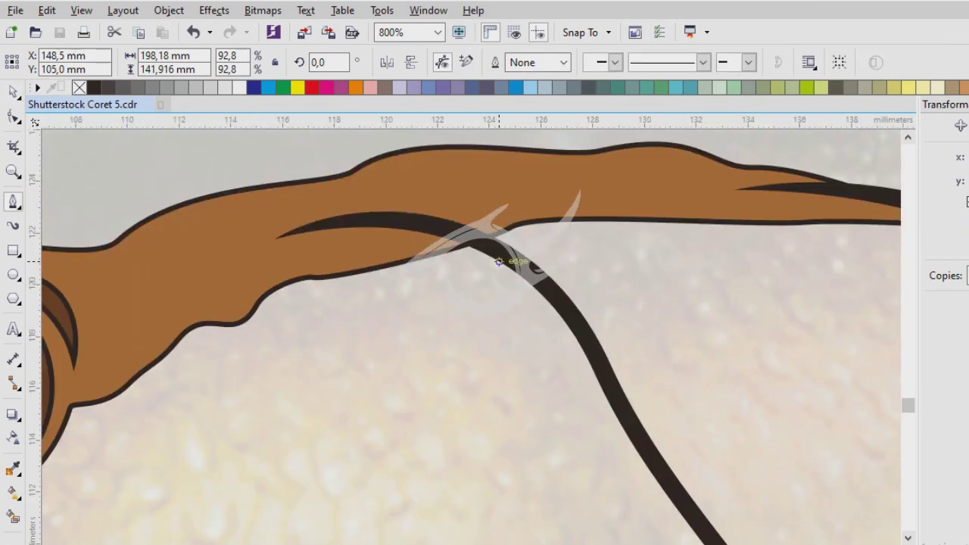
click(465, 244)
scroll(578, 347, up, 1)
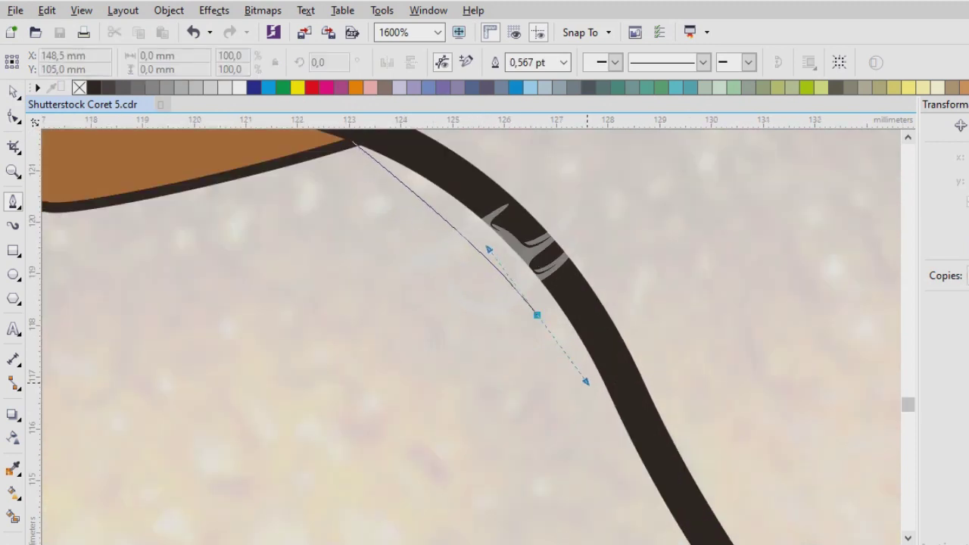
scroll(585, 381, down, 1)
scroll(523, 341, up, 1)
scroll(508, 270, down, 1)
scroll(508, 270, up, 1)
drag(522, 311, 567, 457)
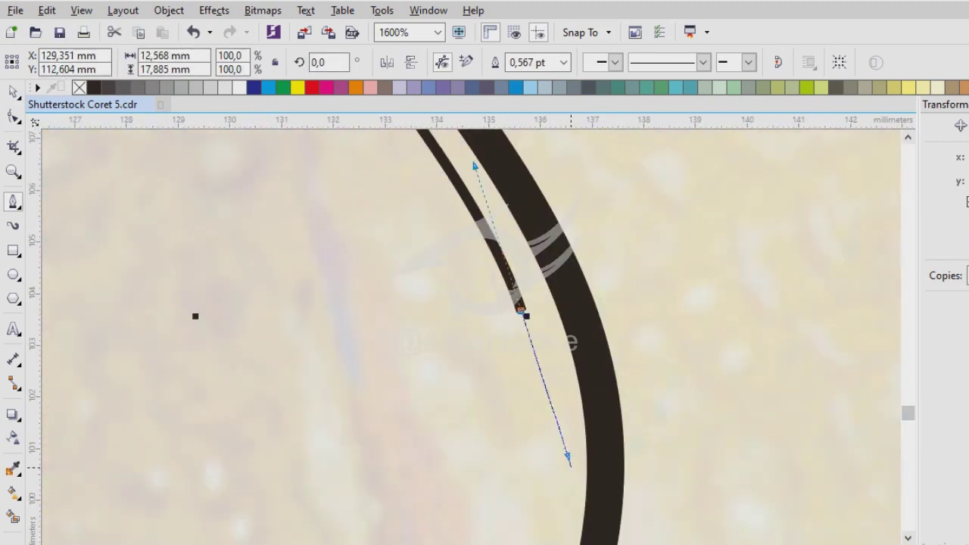
- Continue the cheek shading shape around to the line's lower tip and close it behind the thick line, about 15 by 33 mm
scroll(480, 264, down, 1)
click(588, 208)
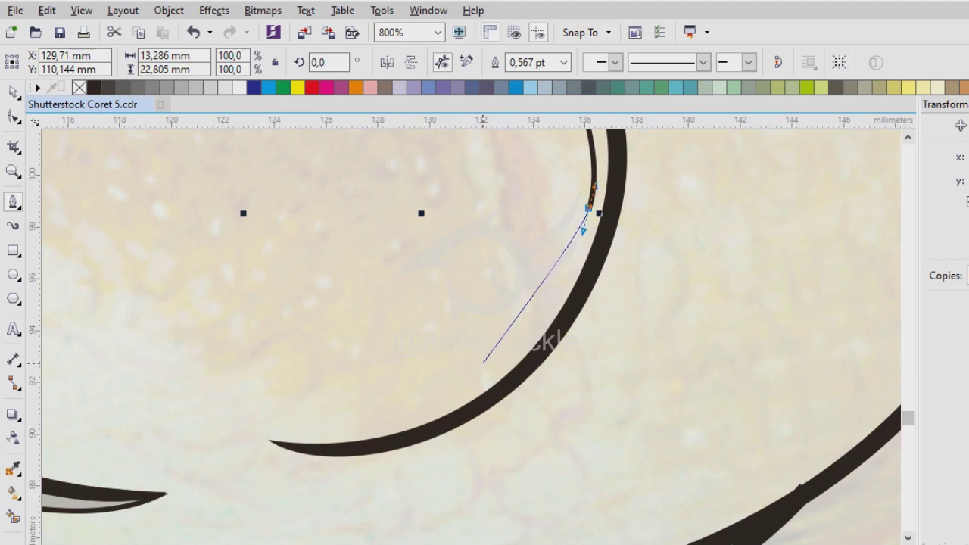
scroll(269, 439, up, 1)
mouse_move(270, 353)
mouse_down()
mouse_move(113, 352)
mouse_move(74, 363)
mouse_up()
scroll(297, 371, down, 1)
scroll(409, 333, down, 2)
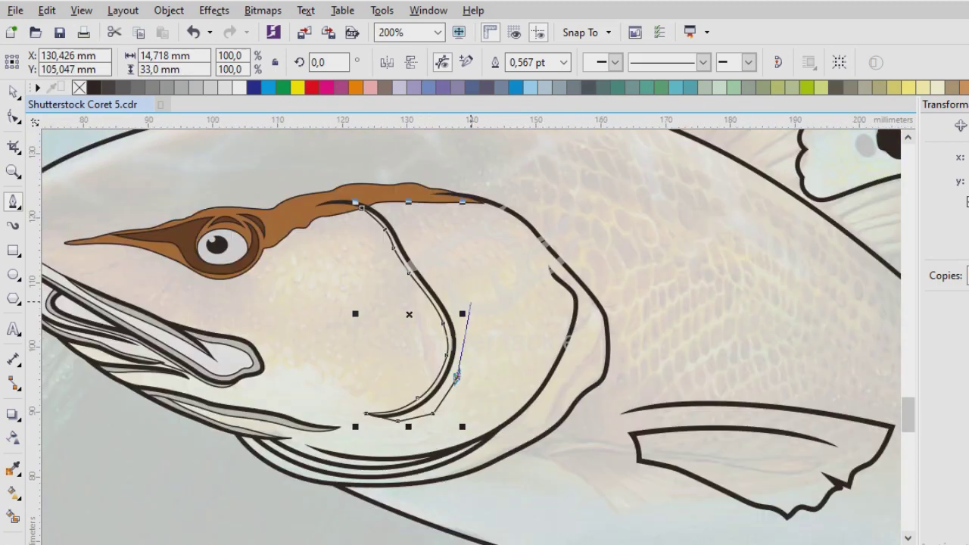
scroll(401, 341, up, 2)
scroll(390, 343, up, 2)
key(space)
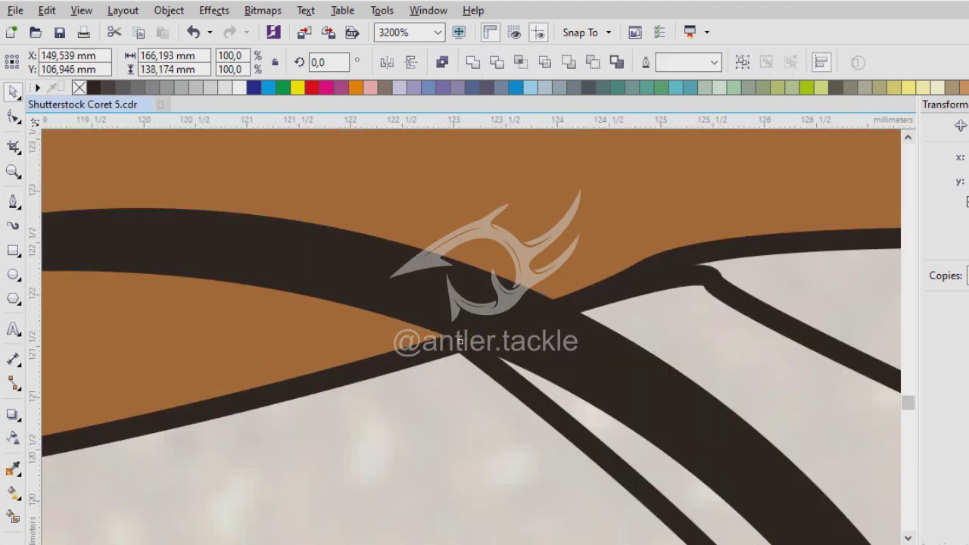
- Fill the cheek line's shading shape with the sampled light grey
scroll(470, 333, down, 4)
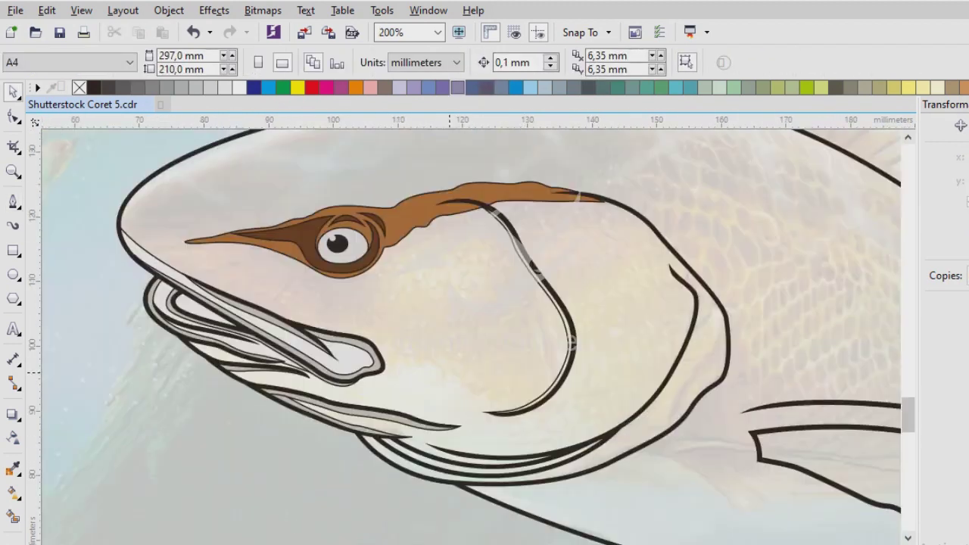
key(i)
scroll(288, 242, up, 2)
scroll(288, 243, down, 2)
scroll(408, 341, up, 3)
scroll(409, 340, down, 2)
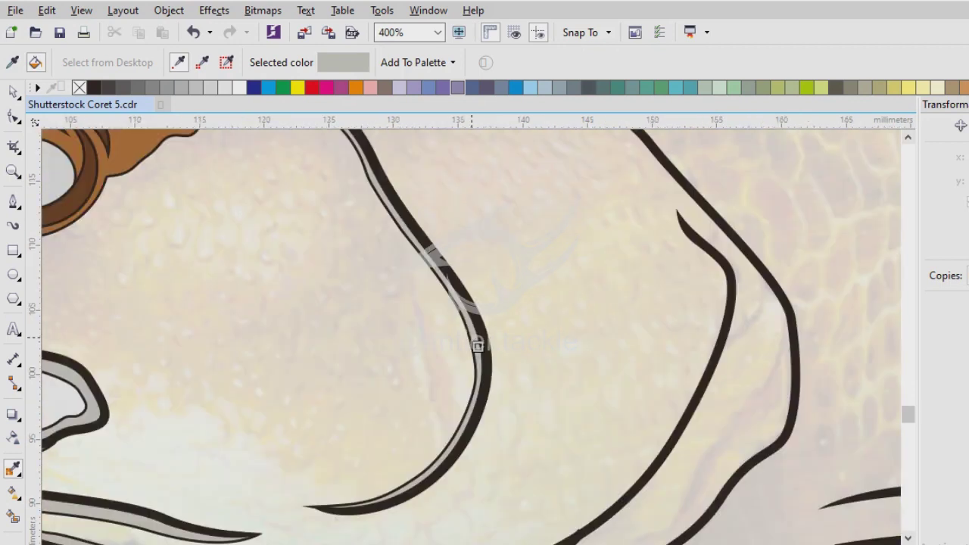
scroll(409, 341, down, 1)
- Trace the inner edge of a shading shape along the lowest throat line, from the rear tip of the jaw backwards
key(space)
key(space)
scroll(299, 470, up, 2)
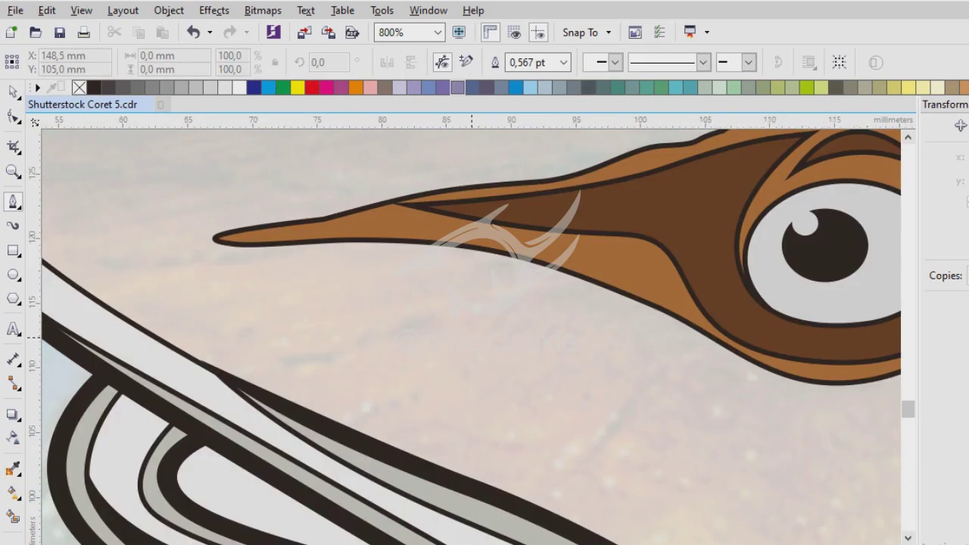
scroll(299, 470, down, 2)
scroll(300, 470, up, 3)
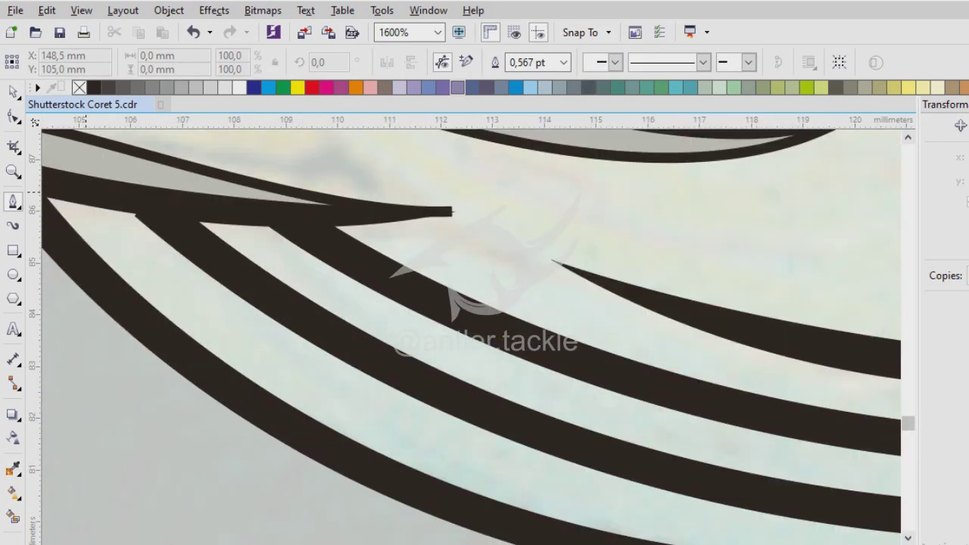
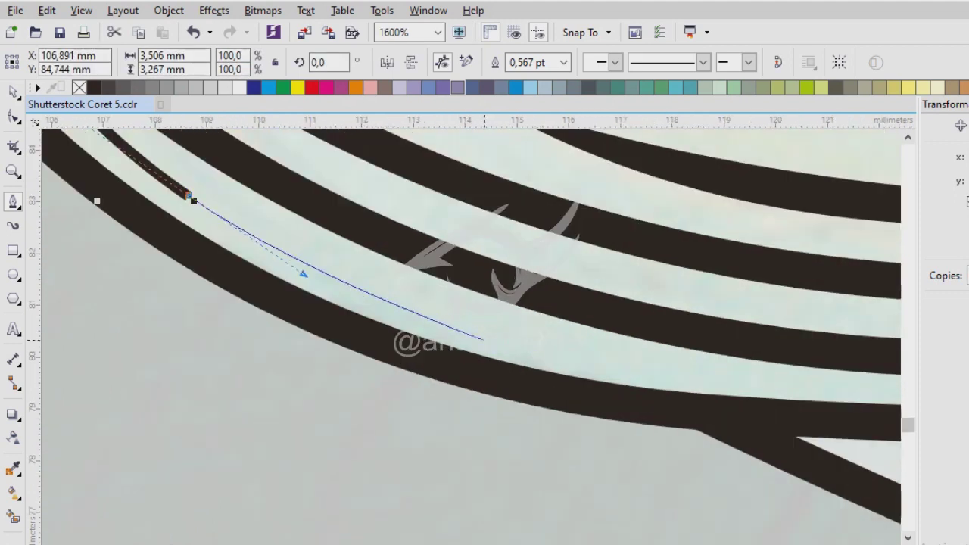
scroll(422, 325, down, 1)
scroll(508, 328, up, 1)
drag(517, 327, 598, 330)
scroll(721, 322, down, 2)
scroll(836, 303, up, 2)
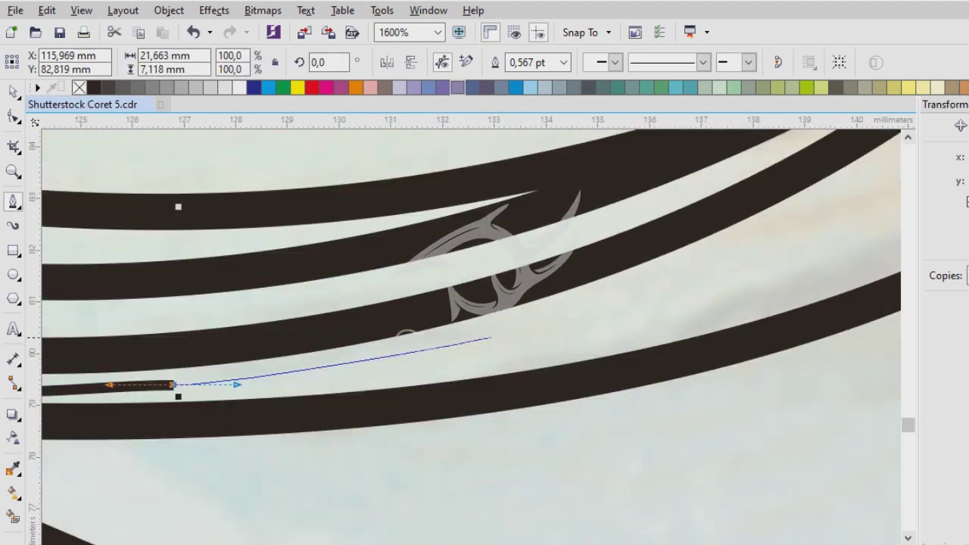
- Continue the shading edge along the outer gill cover, around its rear bend and up to the upper outline
scroll(624, 366, down, 2)
scroll(616, 340, up, 2)
drag(644, 300, 831, 206)
scroll(530, 303, down, 1)
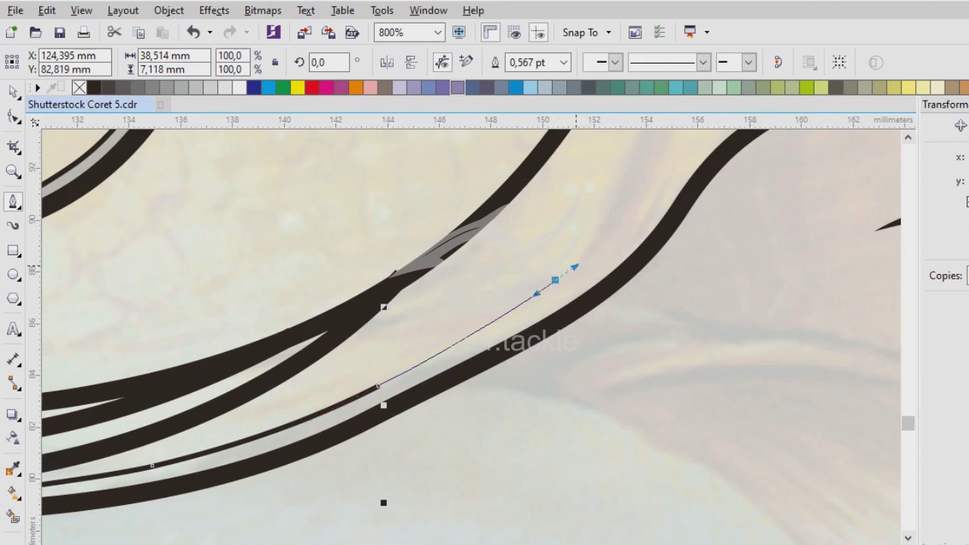
scroll(485, 340, up, 1)
drag(478, 265, 525, 268)
scroll(465, 491, down, 1)
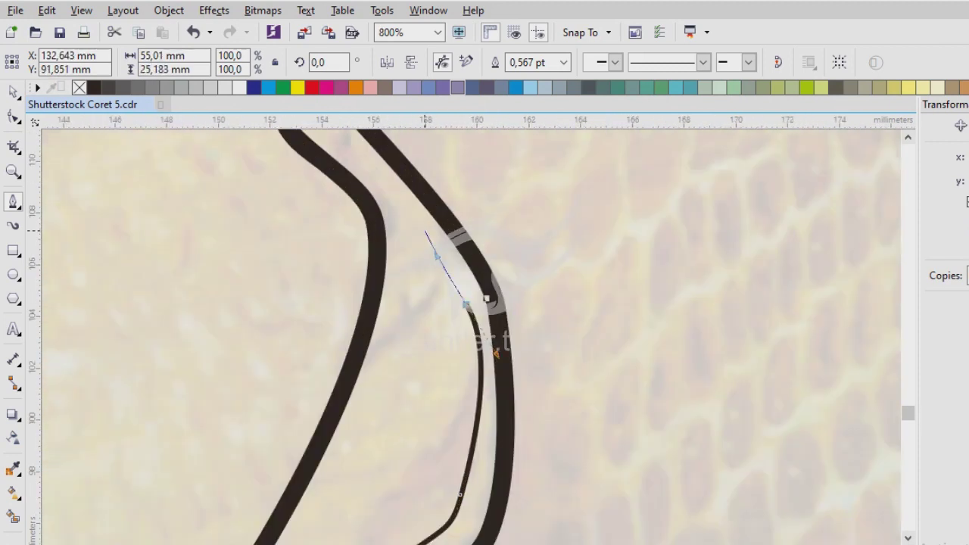
scroll(498, 338, up, 1)
drag(488, 328, 462, 293)
scroll(530, 356, down, 1)
scroll(545, 379, up, 1)
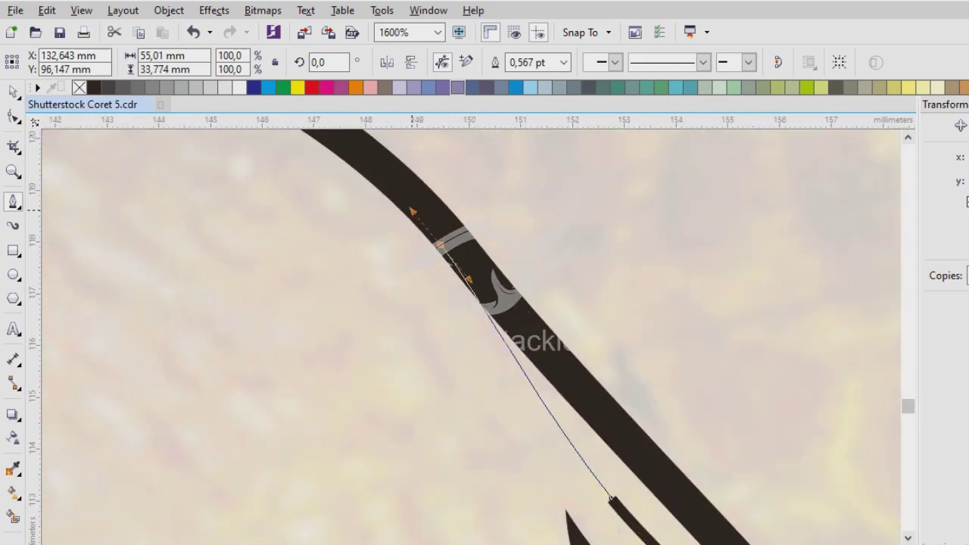
- Close the outer gill cover shading shape with a loose return path outside the outline, about 64 by 41 mm
scroll(492, 325, down, 3)
click(547, 376)
click(545, 472)
scroll(545, 249, down, 1)
scroll(507, 469, up, 1)
click(519, 318)
click(169, 312)
scroll(212, 313, up, 2)
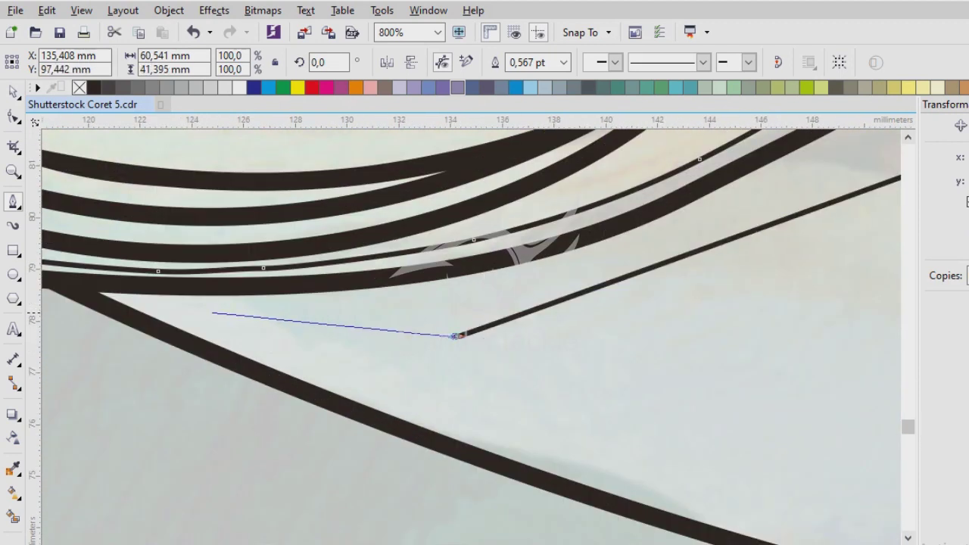
scroll(455, 341, down, 1)
scroll(487, 271, up, 1)
scroll(465, 349, up, 2)
click(466, 346)
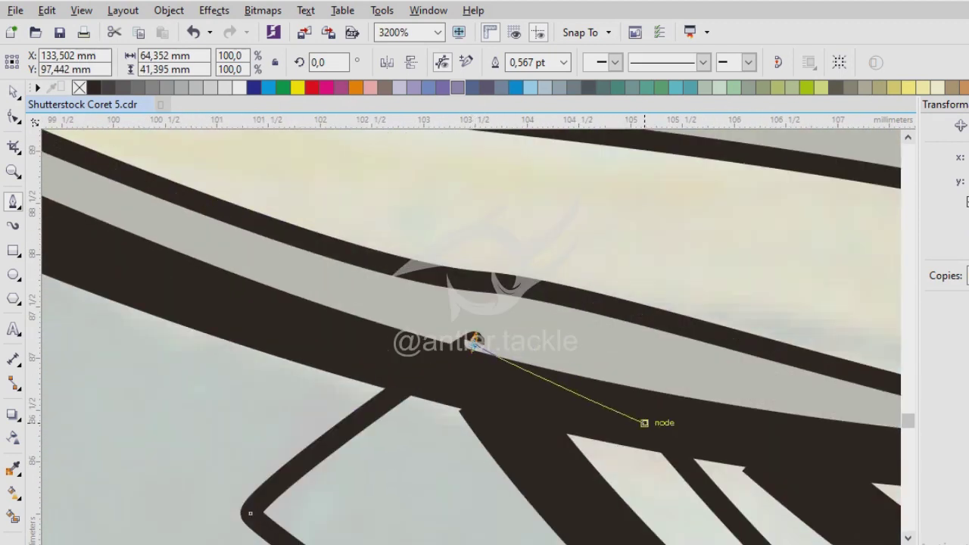
- Adjust the nodes of the outer gill cover shading shape at its front end beneath the jaw
key(space)
click(244, 385)
key(ctrl+z)
scroll(477, 360, down, 4)
click(477, 361)
key(Escape)
scroll(477, 360, up, 3)
click(424, 337)
scroll(424, 337, down, 1)
key(F10)
click(420, 337)
- Fill the outer gill cover shading shape with the light grey sampled from the jaw shading
scroll(469, 340, down, 2)
key(i)
scroll(341, 216, up, 3)
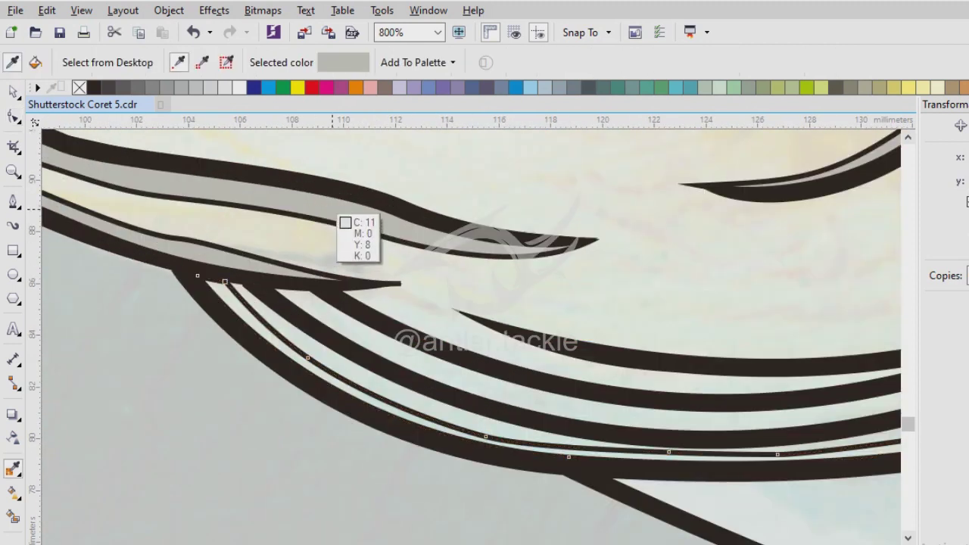
key(space)
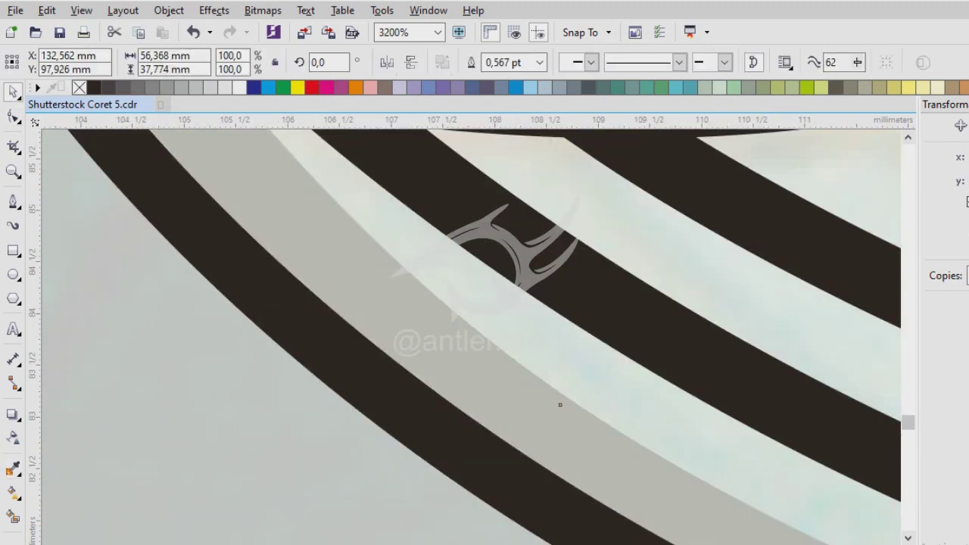
click(560, 405)
scroll(561, 405, down, 2)
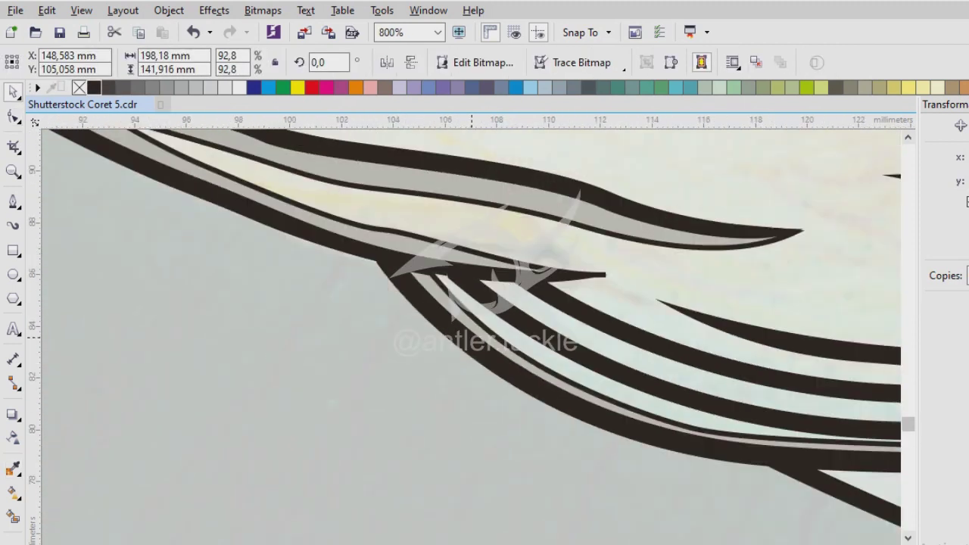
- Trace the upper edge of a shading shape in the middle throat fold, from the jaw tip backwards
scroll(409, 280, up, 2)
click(13, 201)
click(344, 270)
scroll(573, 423, down, 2)
scroll(411, 342, up, 1)
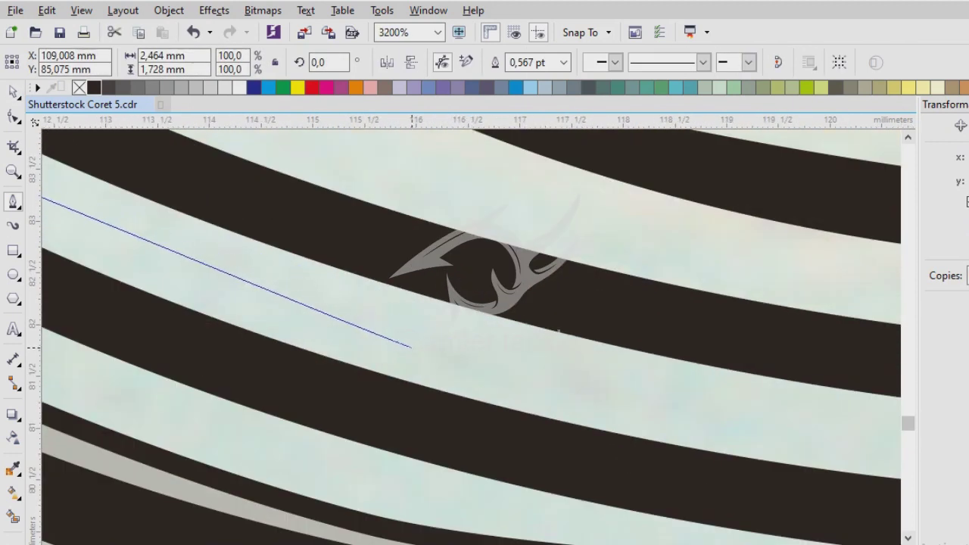
click(493, 341)
scroll(493, 342, up, 3)
scroll(414, 344, down, 2)
scroll(461, 339, up, 2)
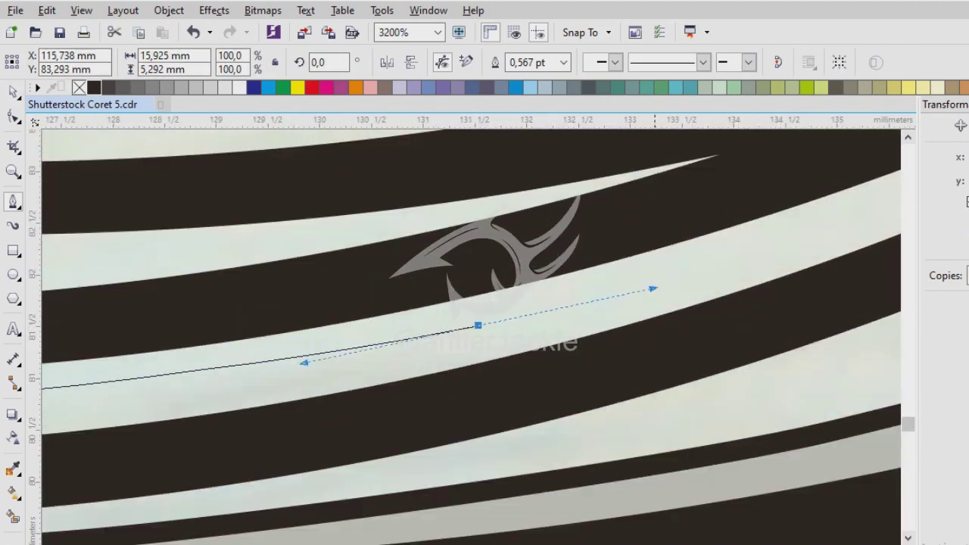
- Bring the middle throat fold shading to its rear end and close it with a loose path below, about 41 by 10 mm
scroll(477, 325, down, 2)
scroll(496, 288, up, 2)
scroll(496, 288, down, 1)
scroll(545, 281, down, 1)
drag(642, 277, 613, 378)
scroll(555, 294, down, 1)
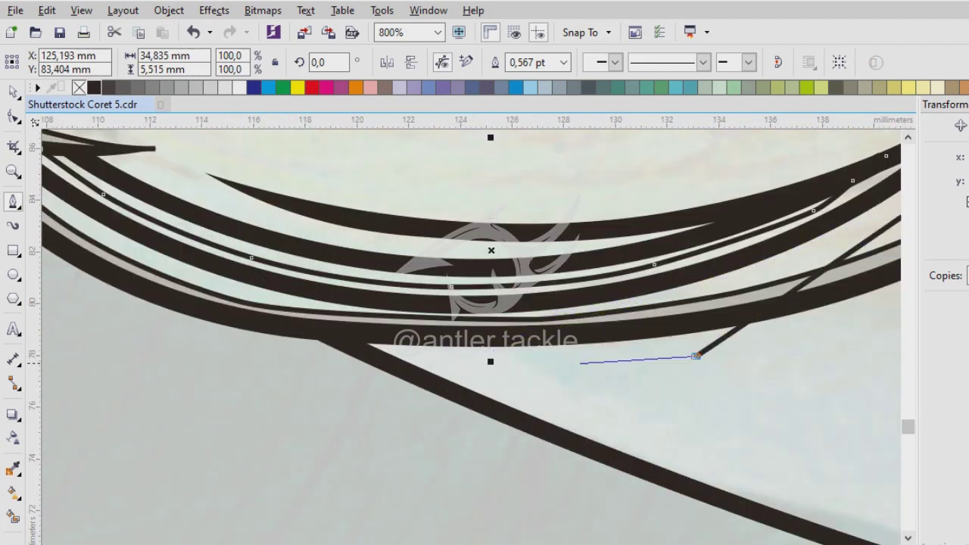
scroll(580, 362, up, 1)
scroll(431, 274, up, 3)
click(431, 273)
scroll(431, 273, down, 2)
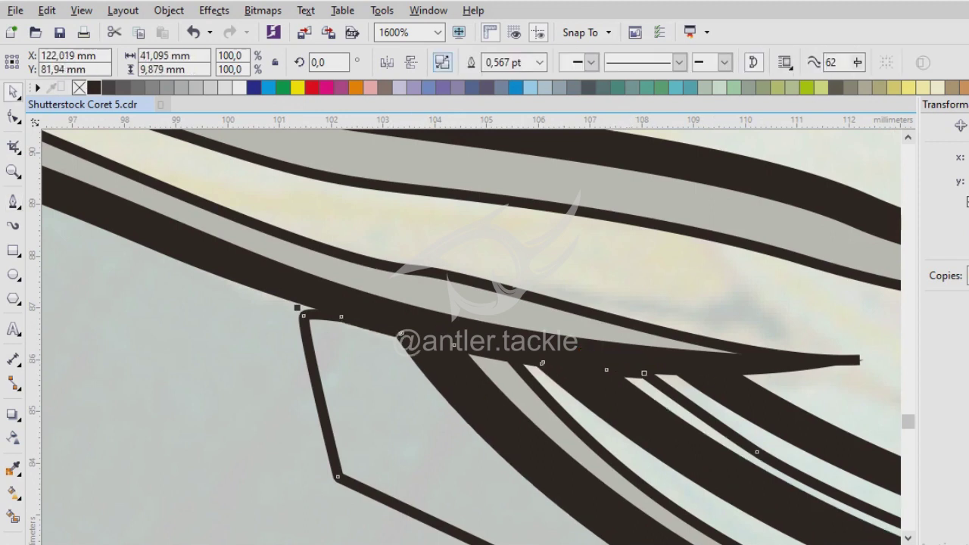
- Remove the middle fold shape's overshoot outside the head outline and fill the shape with the sampled light grey
key(Delete)
scroll(447, 340, down, 2)
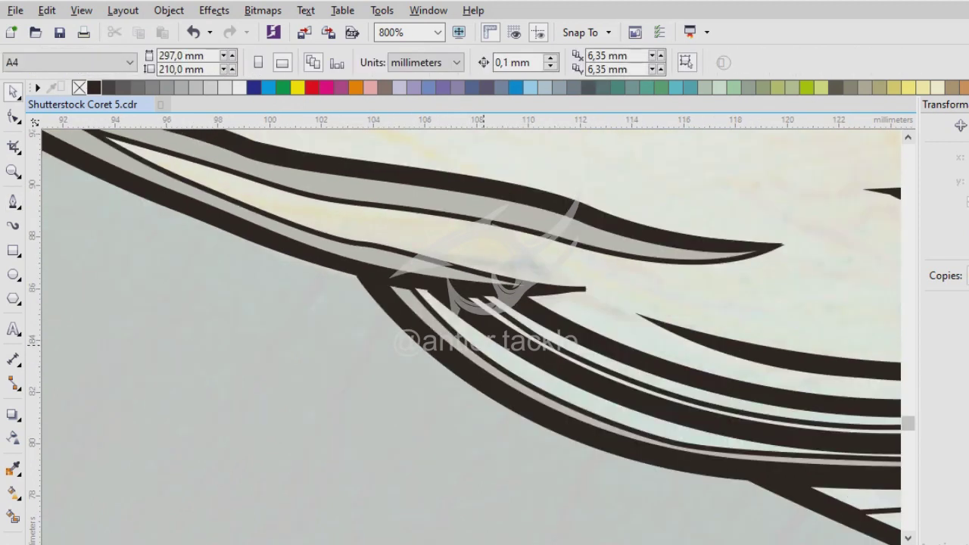
click(700, 405)
scroll(701, 405, up, 2)
key(i)
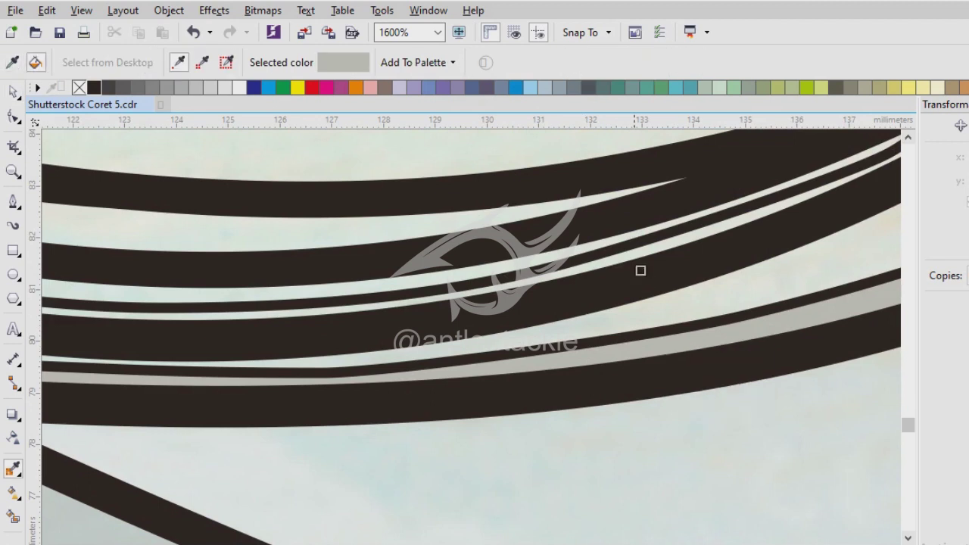
scroll(640, 270, up, 3)
scroll(641, 271, down, 4)
- Trace the upper edge of a shading shape in the upper throat fold, from the jaw tip towards the rear
key(F5)
scroll(404, 346, up, 1)
click(649, 329)
scroll(414, 337, up, 1)
click(414, 337)
click(771, 409)
scroll(771, 409, down, 1)
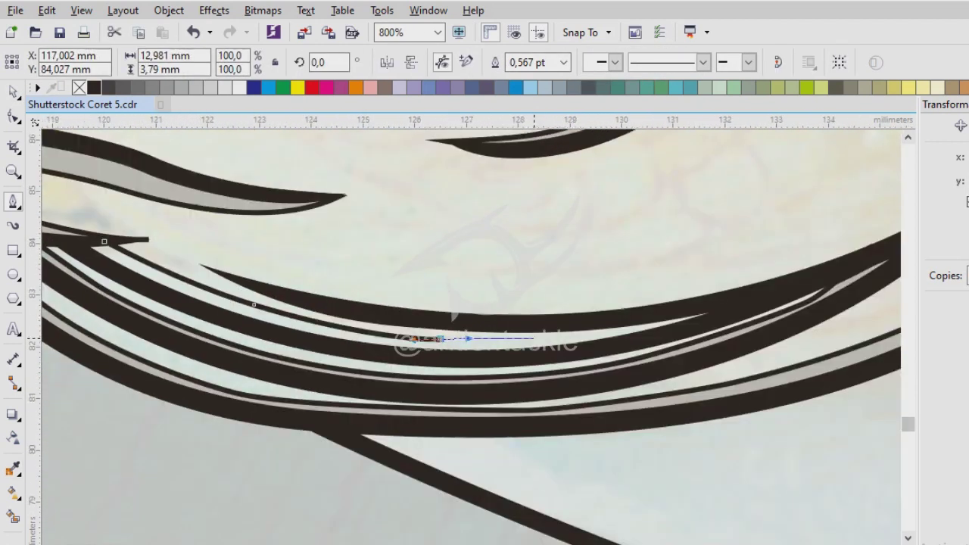
scroll(432, 274, up, 1)
click(432, 274)
- Close the upper throat fold shading shape back along the thick line to the jaw tip, about 25 by 4.5 mm
scroll(432, 274, down, 1)
click(604, 309)
scroll(604, 314, up, 2)
click(184, 404)
scroll(184, 404, down, 1)
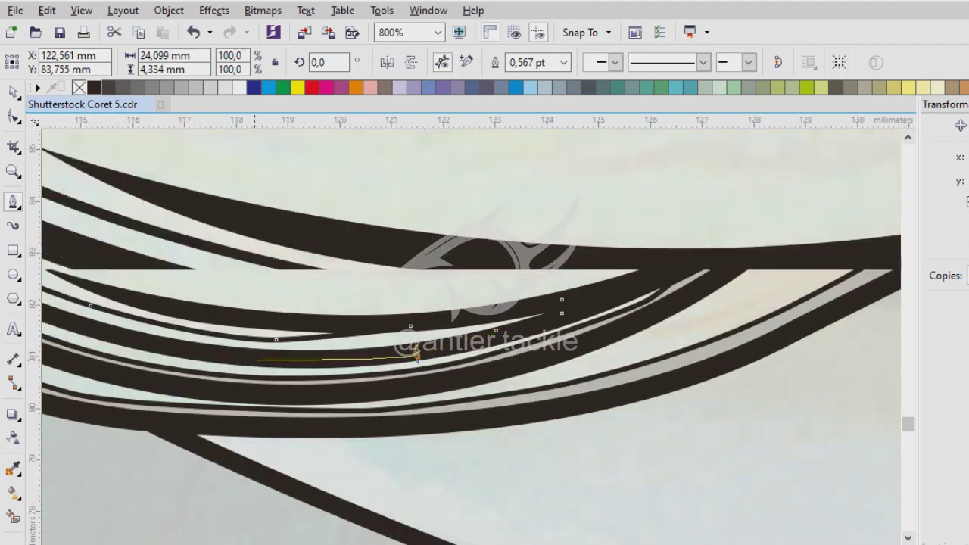
scroll(462, 295, up, 2)
scroll(463, 295, down, 1)
scroll(553, 279, up, 1)
click(553, 278)
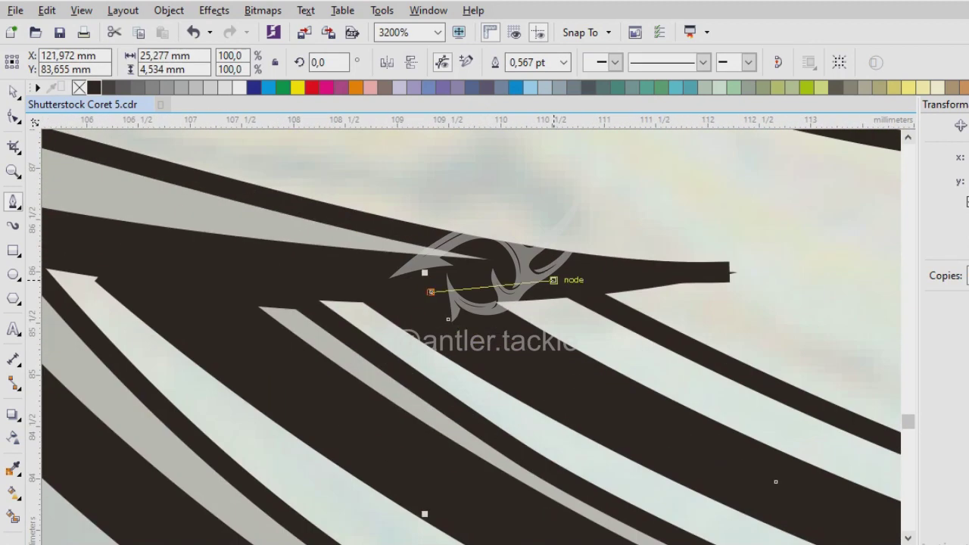
click(431, 291)
- Fill the upper throat fold shading shape with the light grey sampled from the jaw
key(i)
click(254, 244)
click(679, 386)
key(space)
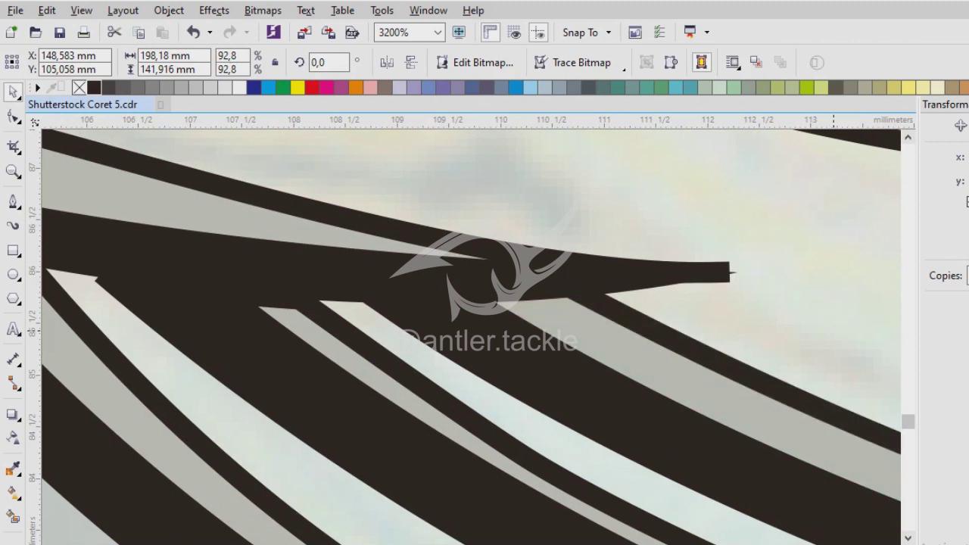
- Trace the inner edge of a shading shape from the uppermost throat line's front tip back to the inner gill cover line
scroll(471, 337, down, 2)
right_click(471, 337)
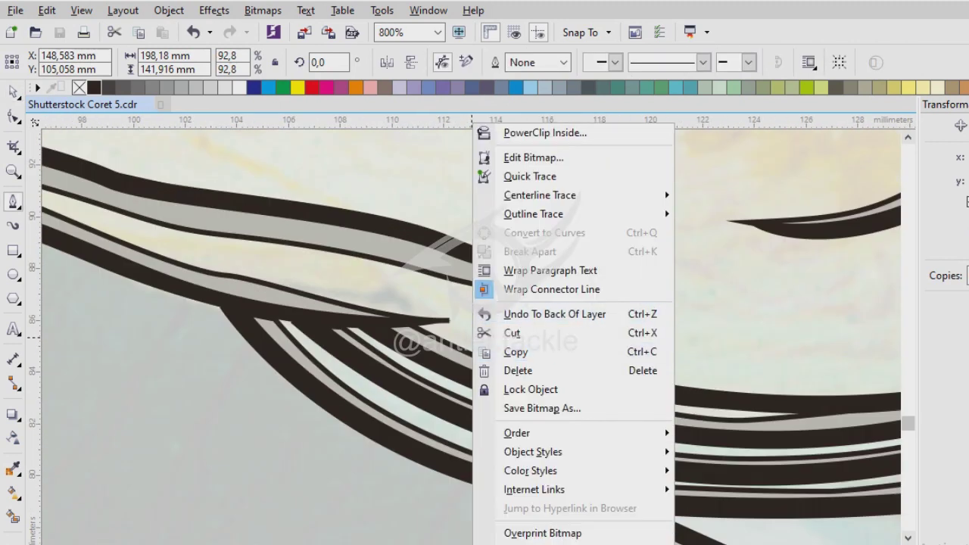
key(Escape)
key(space)
click(502, 344)
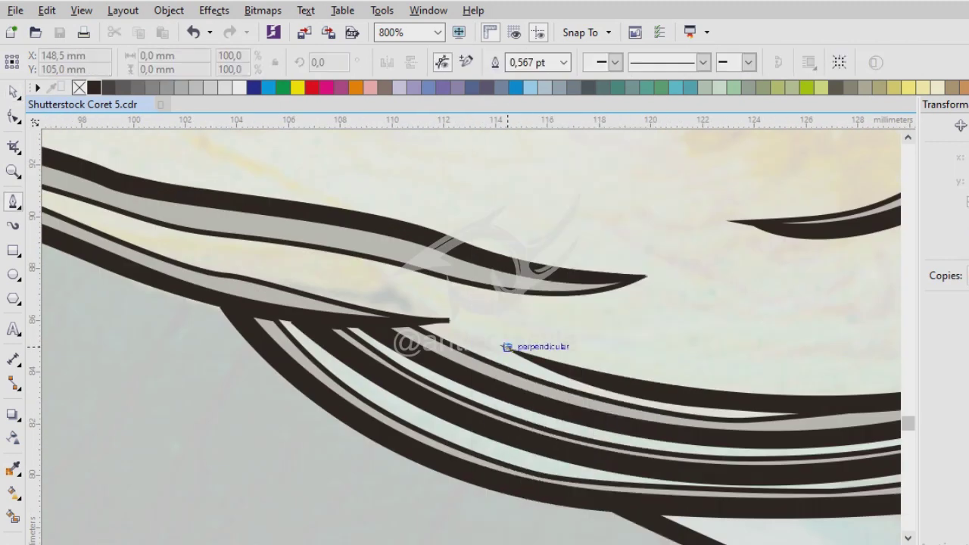
scroll(502, 344, down, 1)
scroll(879, 385, up, 1)
drag(496, 331, 639, 318)
scroll(695, 302, down, 2)
scroll(743, 277, up, 2)
drag(526, 306, 588, 259)
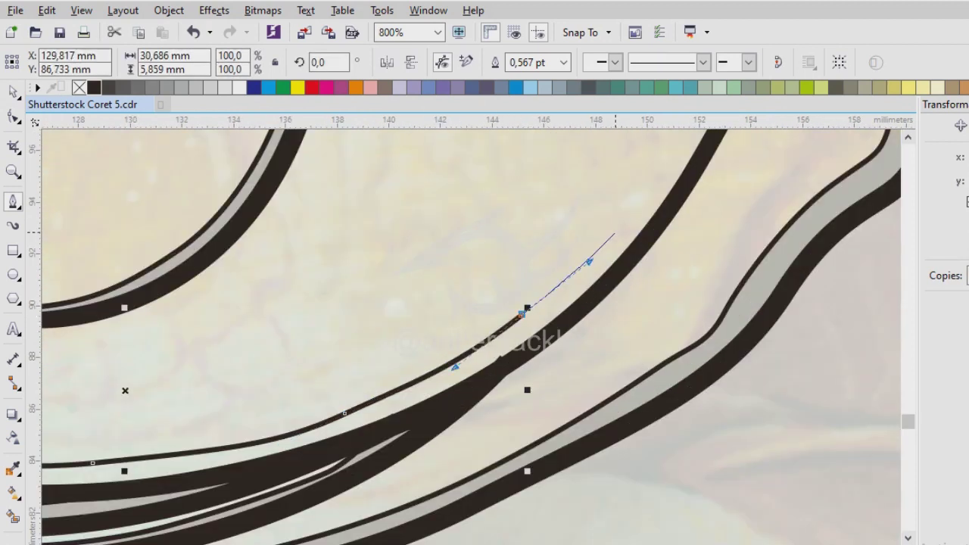
- Extend the shading edge up along the inner gill cover line and around its rear bend towards the upper tip
scroll(595, 260, down, 2)
scroll(638, 184, up, 2)
drag(503, 361, 521, 306)
scroll(528, 288, up, 1)
drag(368, 190, 394, 219)
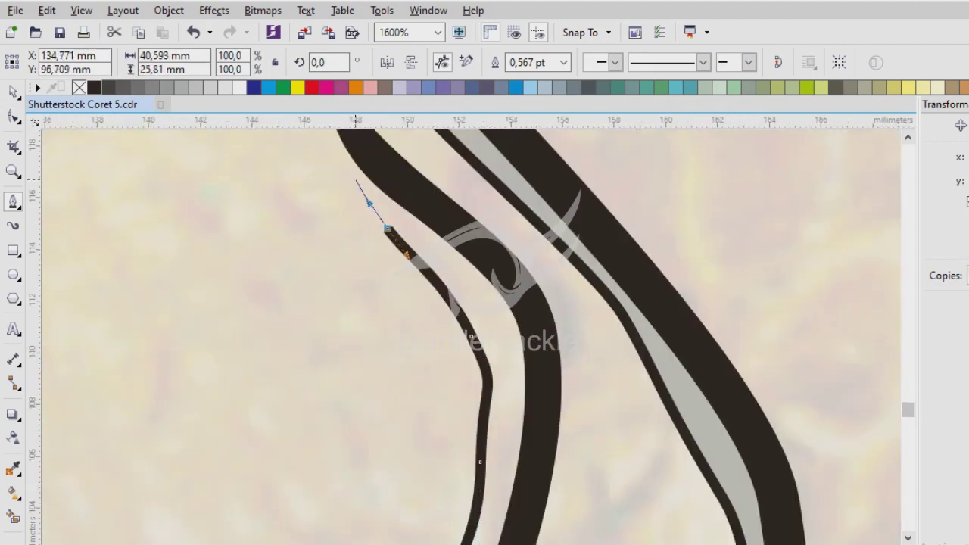
- Start the gill cover shading shape's return edge from the upper tip down into the thick gill cover line's rear bend
scroll(454, 303, down, 2)
scroll(455, 303, down, 1)
scroll(457, 335, up, 1)
scroll(454, 340, up, 2)
click(470, 238)
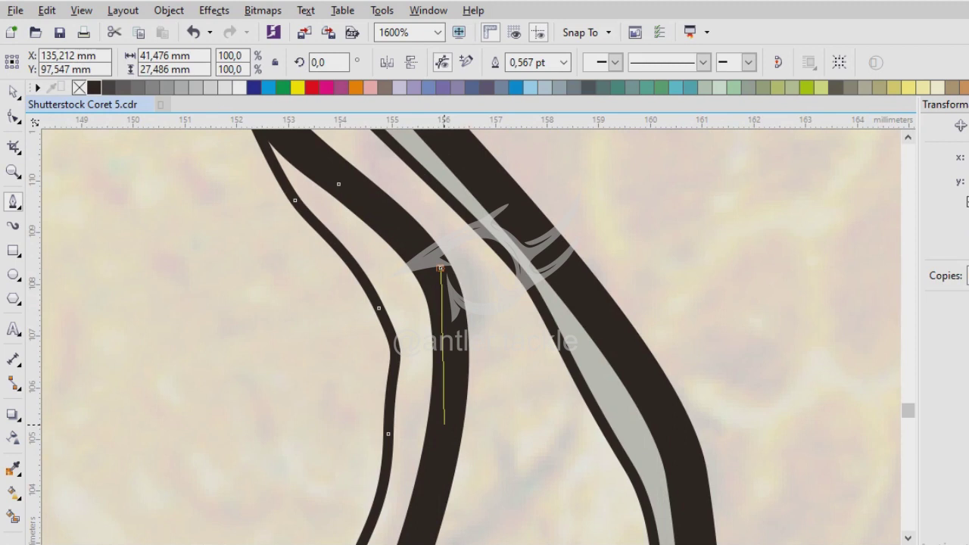
- Return the gill cover shading edge along the thick line to the uppermost throat line's front tip, about 41.5 by 28.2 mm overall
scroll(480, 407, down, 2)
scroll(601, 363, up, 2)
scroll(601, 363, down, 3)
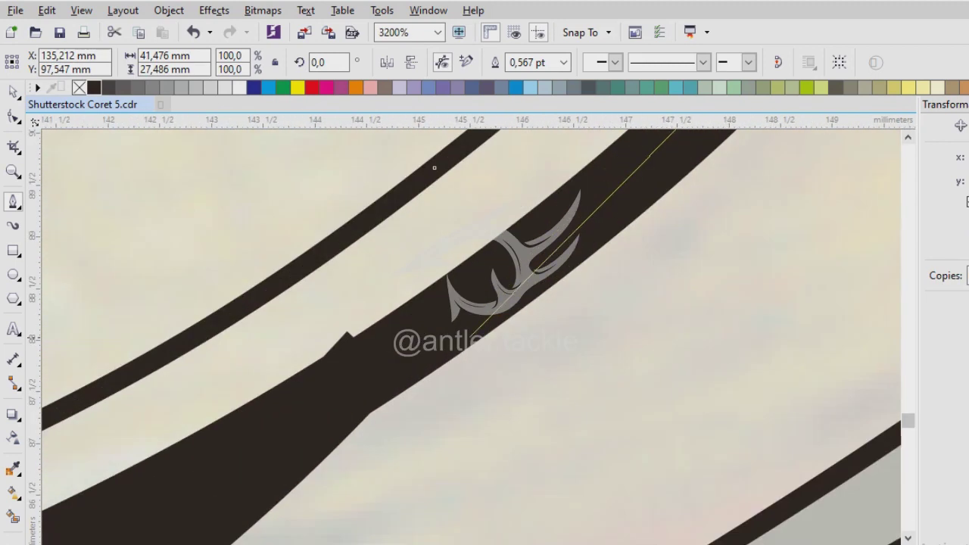
scroll(325, 355, up, 2)
scroll(325, 355, down, 2)
scroll(151, 307, up, 2)
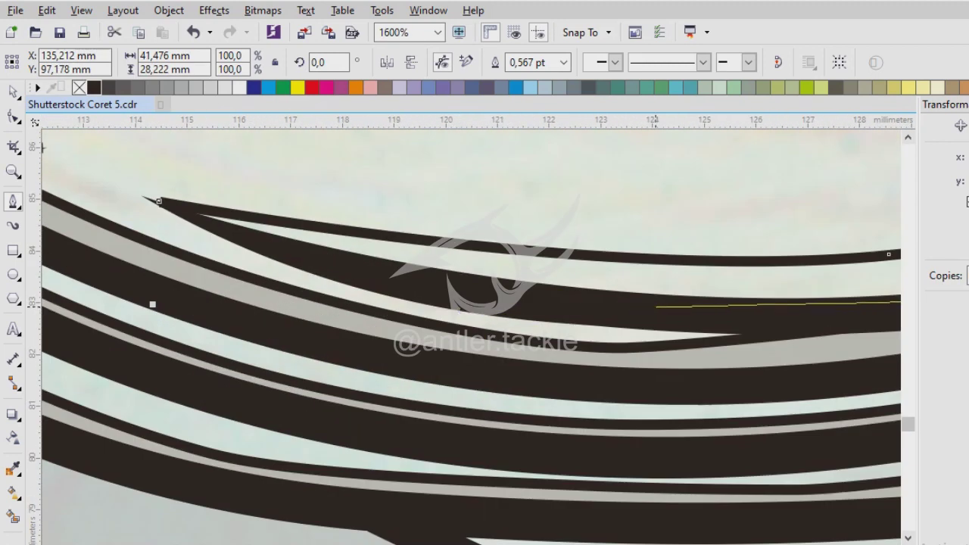
scroll(376, 310, up, 2)
click(294, 226)
- Join the gill cover shading shape's end nodes and fill it with the sampled light grey, keeping it behind the thick line
key(i)
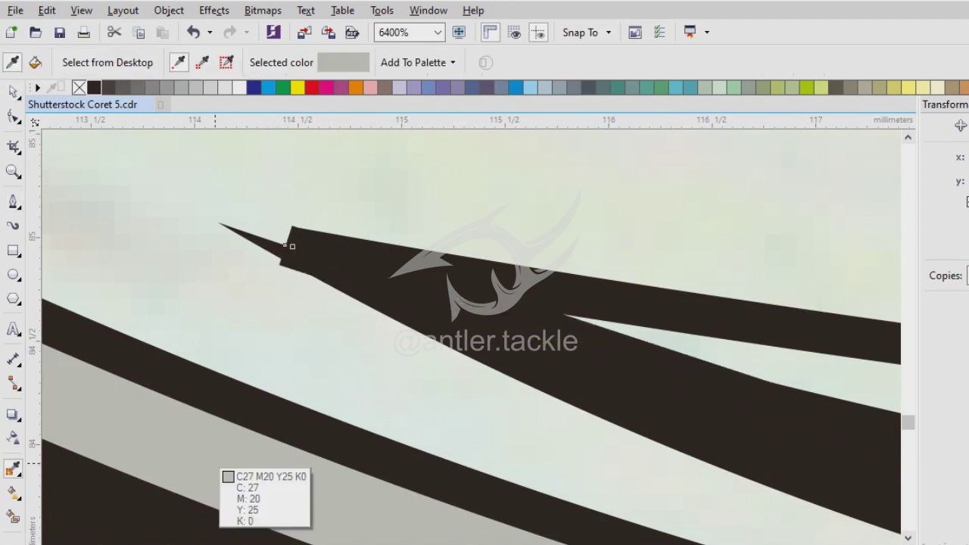
key(F10)
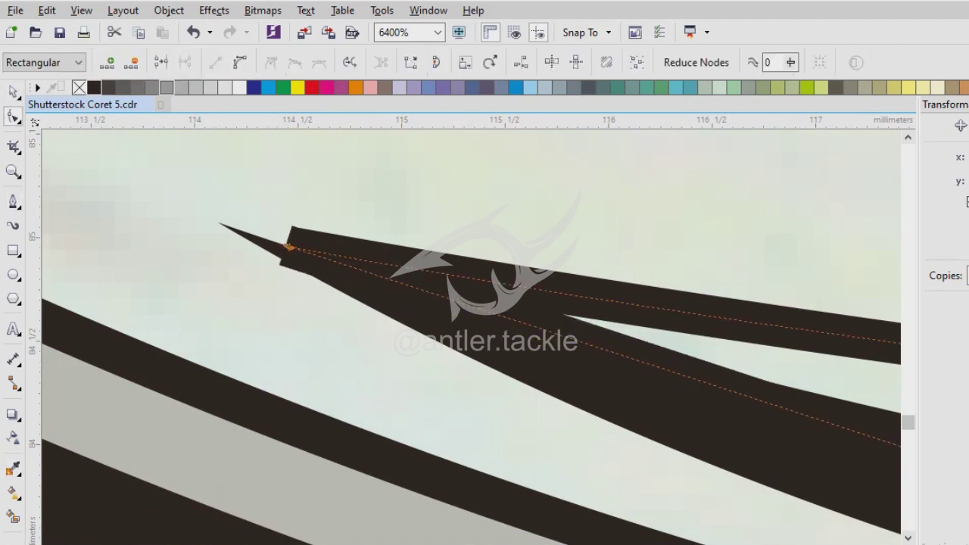
click(161, 62)
key(F3)
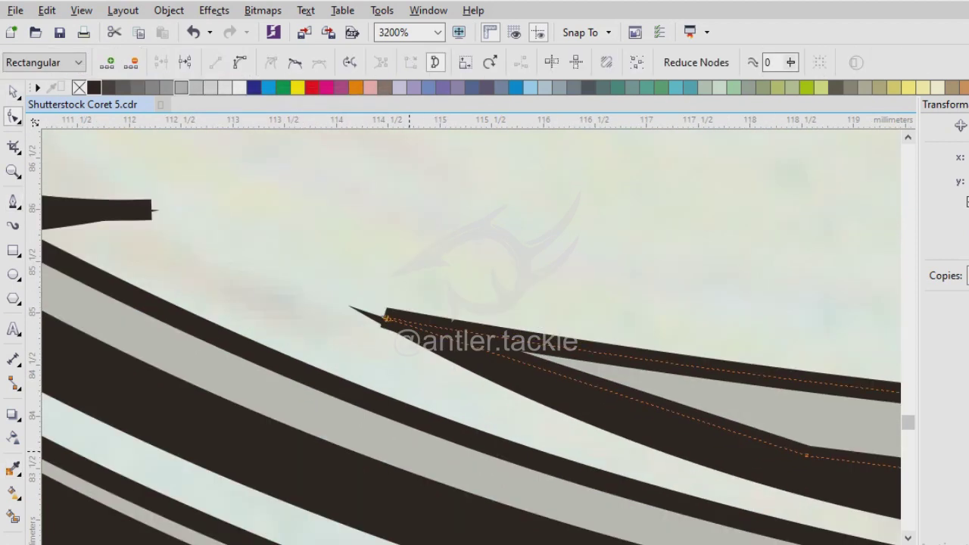
key(space)
click(805, 454)
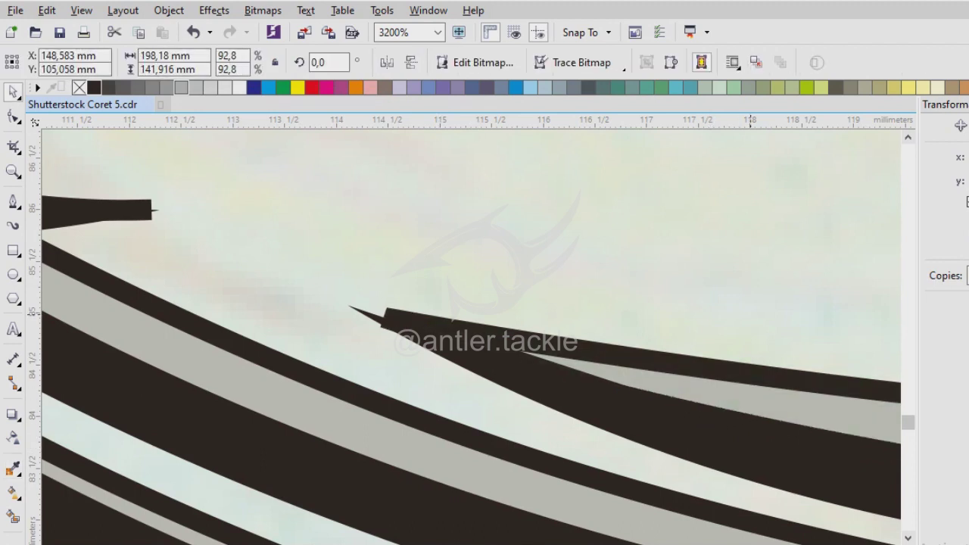
- Start a wavy boundary curve from the jaw's rear corner out across the lower cheek, about 7.7 by 1.1 mm
key(F5)
scroll(671, 208, down, 4)
scroll(696, 303, up, 1)
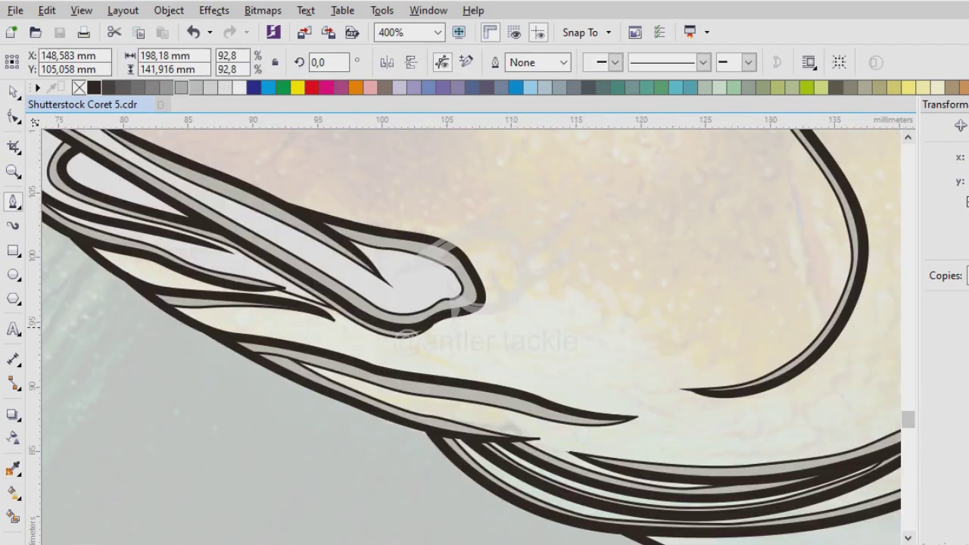
scroll(504, 309, up, 2)
click(346, 243)
drag(537, 273, 601, 320)
drag(747, 281, 839, 283)
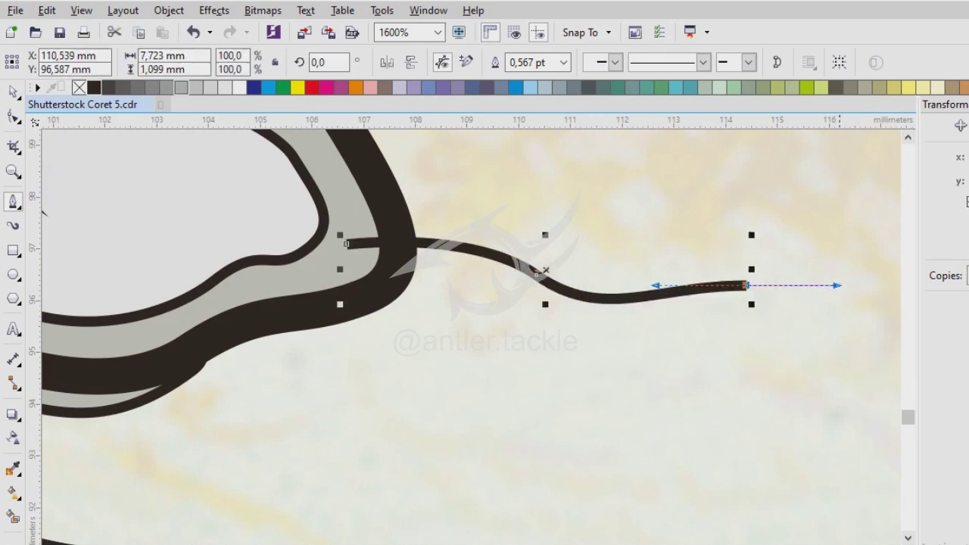
- Extend the boundary curve in a shallow dip across the lower cheek to the thick cheek line, about 30.6 by 6.3 mm overall
scroll(96, 384, down, 1)
drag(540, 384, 574, 424)
drag(735, 447, 811, 433)
scroll(811, 433, up, 1)
drag(400, 389, 588, 162)
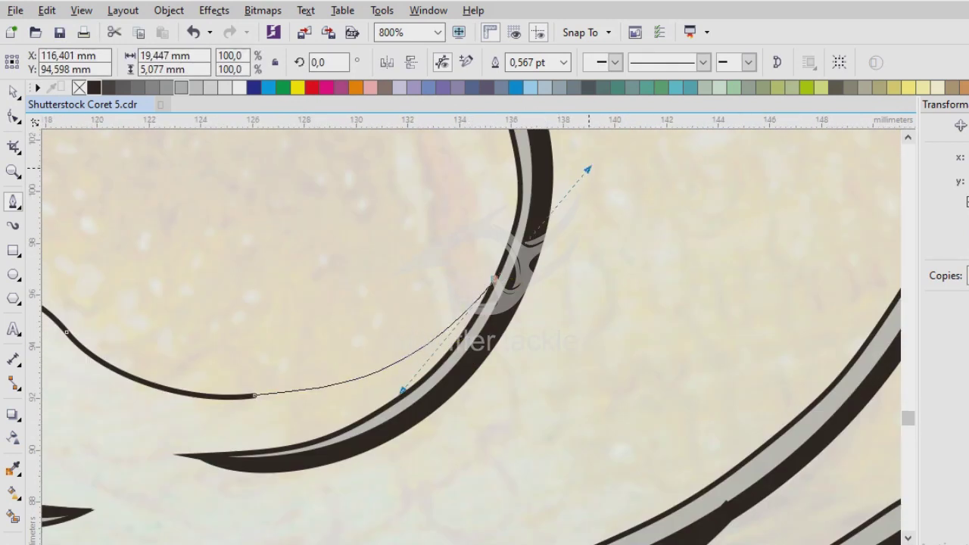
- Continue the boundary from the cheek line down and across the gill cover to its rear thick line, about 47 by 9.6 mm overall
scroll(310, 462, down, 1)
drag(519, 376, 526, 424)
key(ctrl+z)
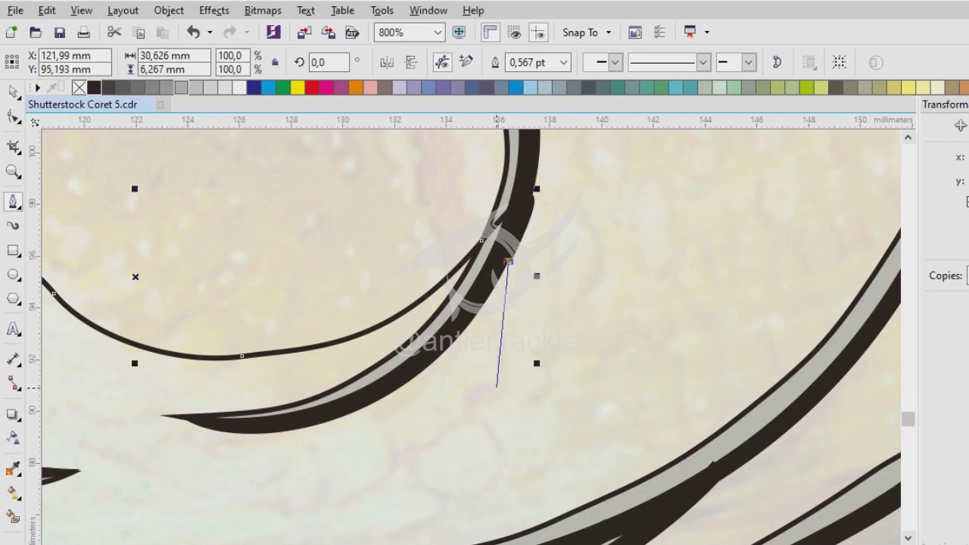
drag(495, 389, 472, 444)
drag(699, 361, 768, 318)
scroll(108, 473, down, 1)
scroll(504, 330, up, 1)
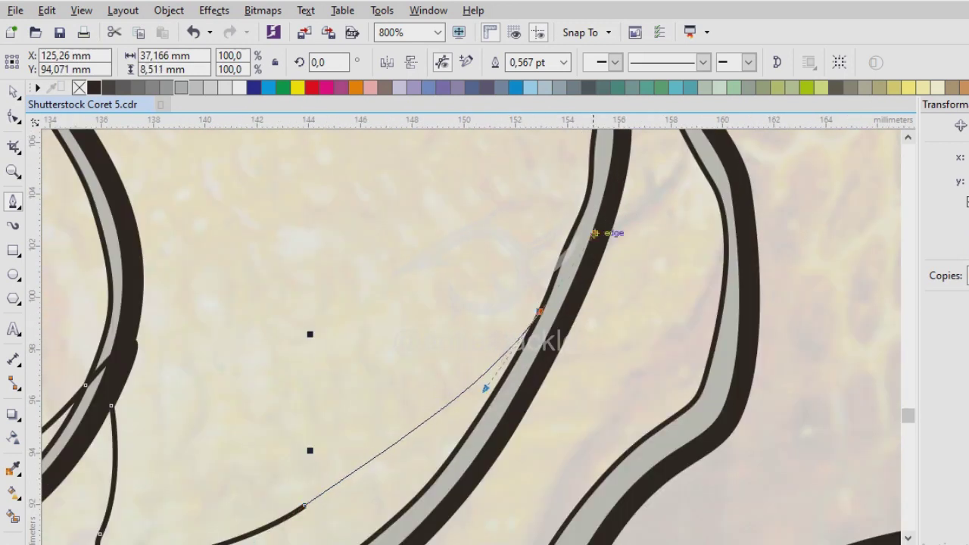
drag(551, 312, 628, 231)
- Carry the boundary past the gill cover line into the outermost gill line and forward along it under the throat
scroll(534, 379, down, 2)
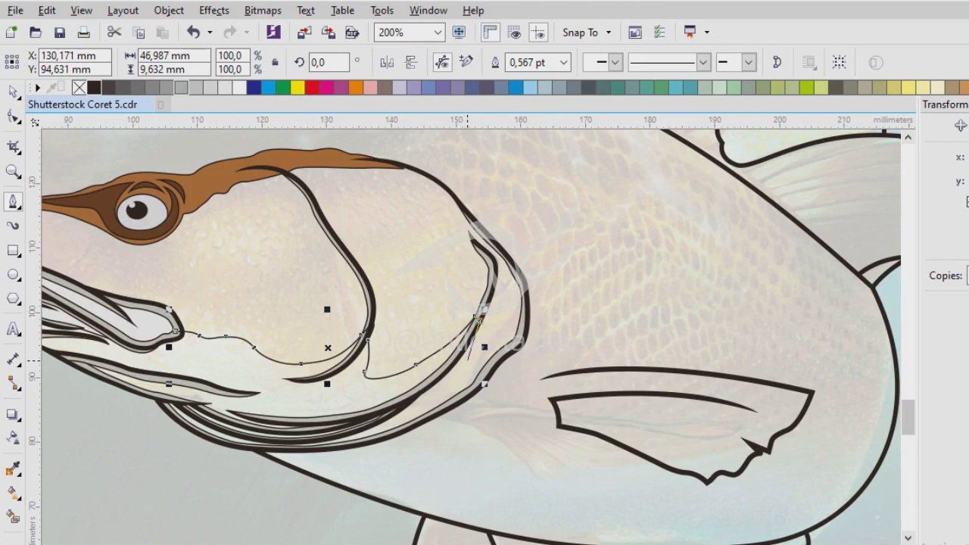
scroll(469, 354, up, 2)
scroll(470, 324, down, 1)
scroll(469, 324, up, 1)
drag(502, 234, 522, 378)
scroll(522, 379, down, 2)
scroll(578, 428, up, 2)
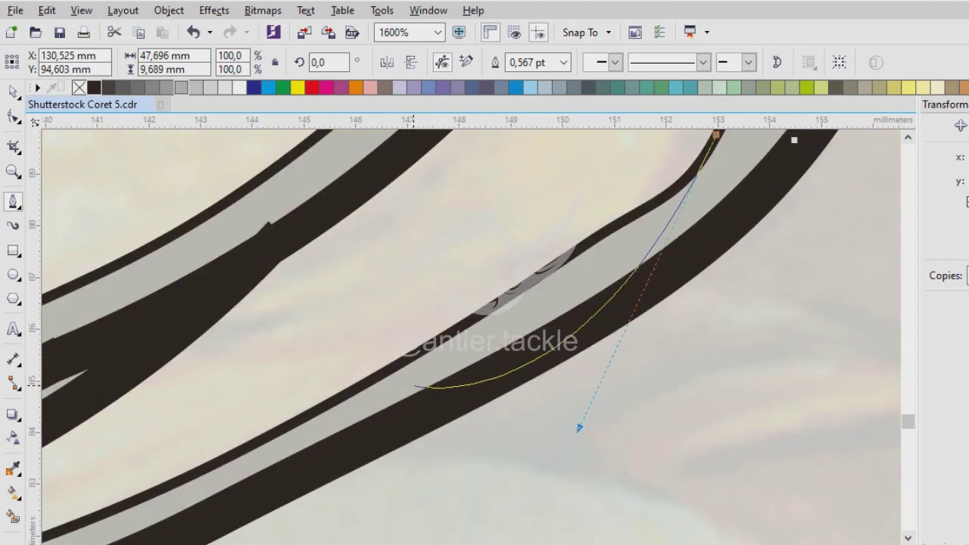
scroll(666, 309, down, 1)
scroll(667, 309, up, 1)
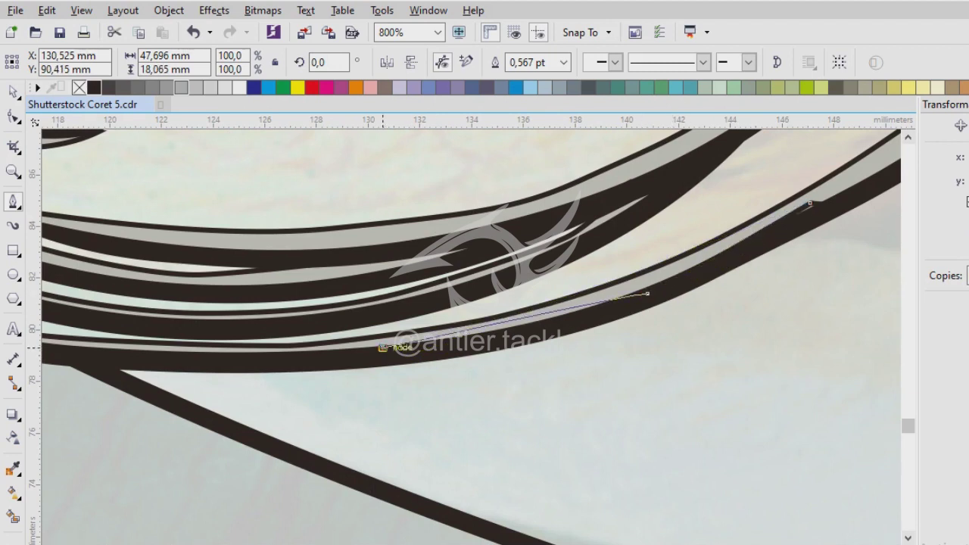
- Trace the throat and lower jaw outline forward to the mouth corner and back to close it, about 77 by 23 mm
scroll(379, 340, up, 1)
scroll(544, 323, down, 1)
scroll(544, 322, up, 1)
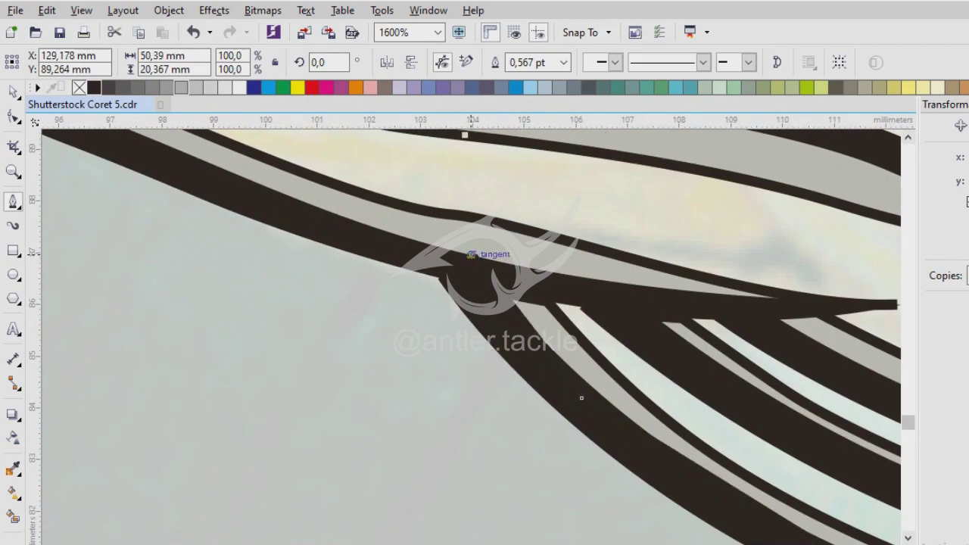
scroll(580, 393, down, 1)
click(463, 324)
scroll(463, 324, up, 1)
click(383, 278)
click(330, 253)
scroll(359, 273, down, 1)
scroll(467, 362, up, 1)
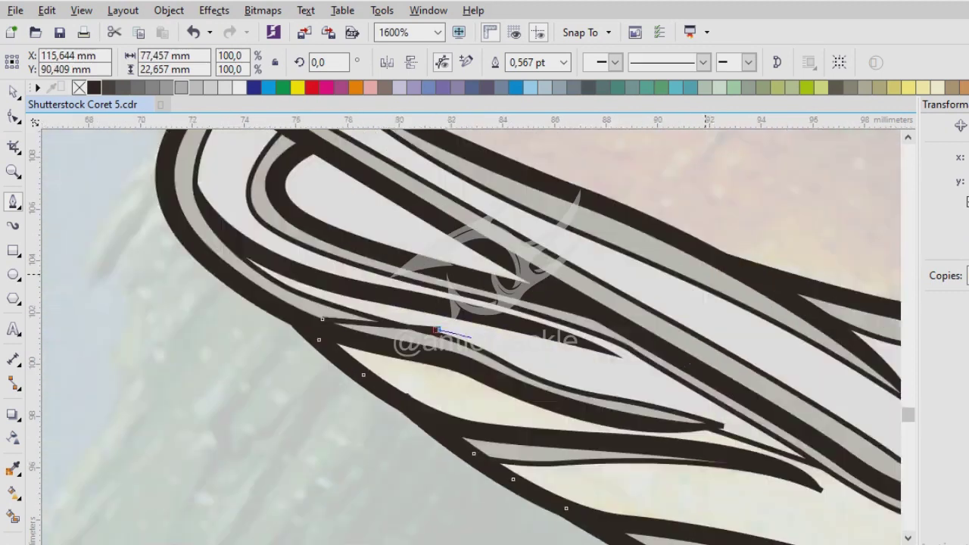
scroll(757, 371, down, 1)
click(785, 374)
scroll(682, 340, down, 1)
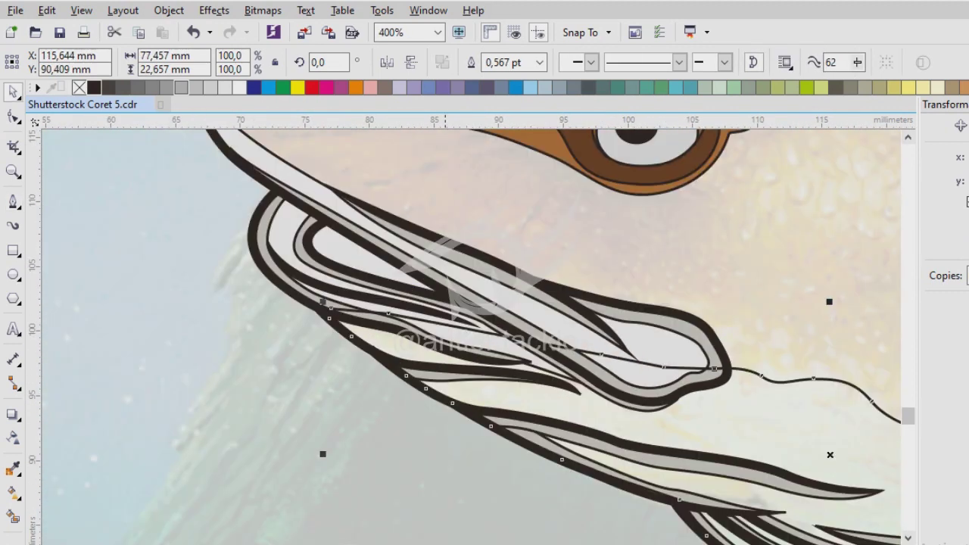
- Fill the throat and lower jaw shape with light grey and place it behind the black linework
scroll(485, 341, up, 1)
key(space)
click(366, 360)
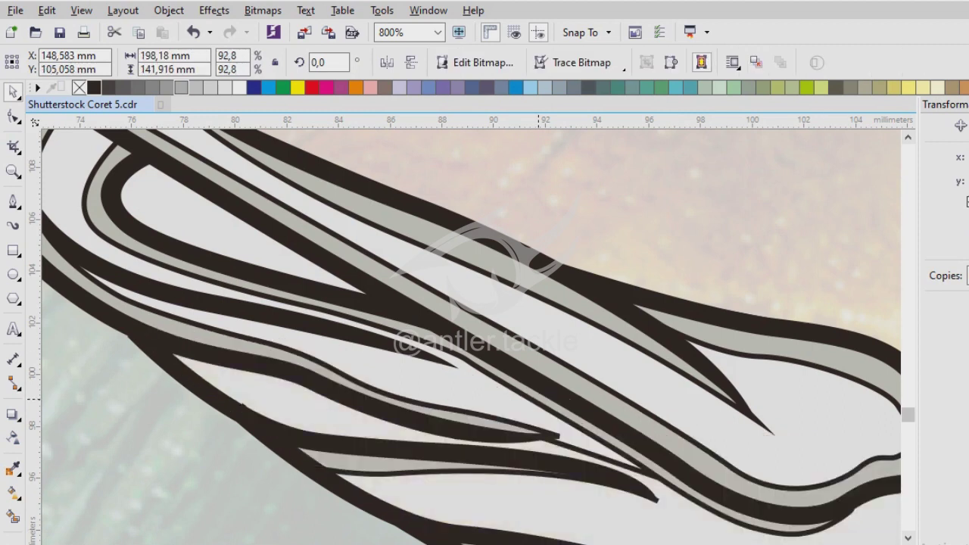
- Draw a closed shape around the inner mouth opening, about 10 mm wide and 6 mm high
scroll(366, 360, down, 1)
scroll(367, 360, up, 2)
key(space)
click(228, 229)
click(670, 516)
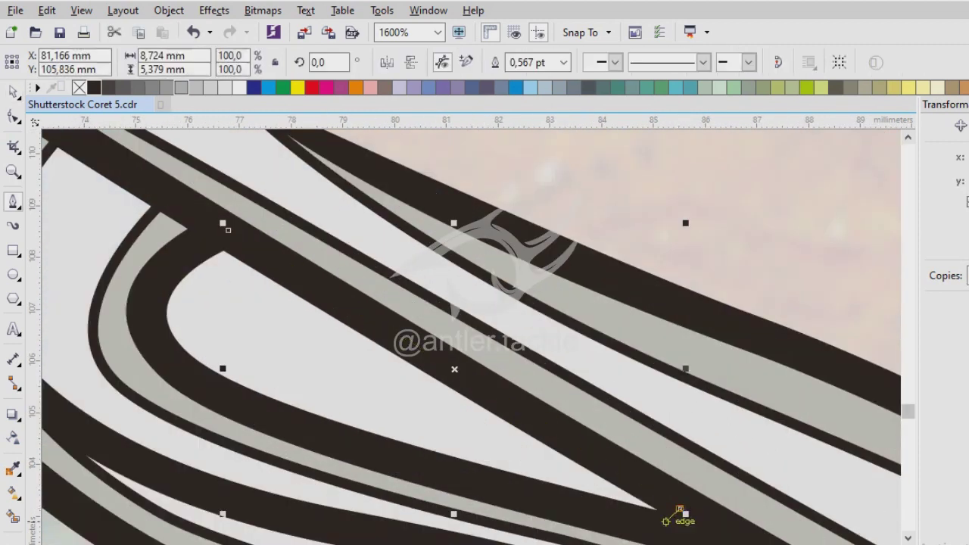
click(381, 456)
click(174, 369)
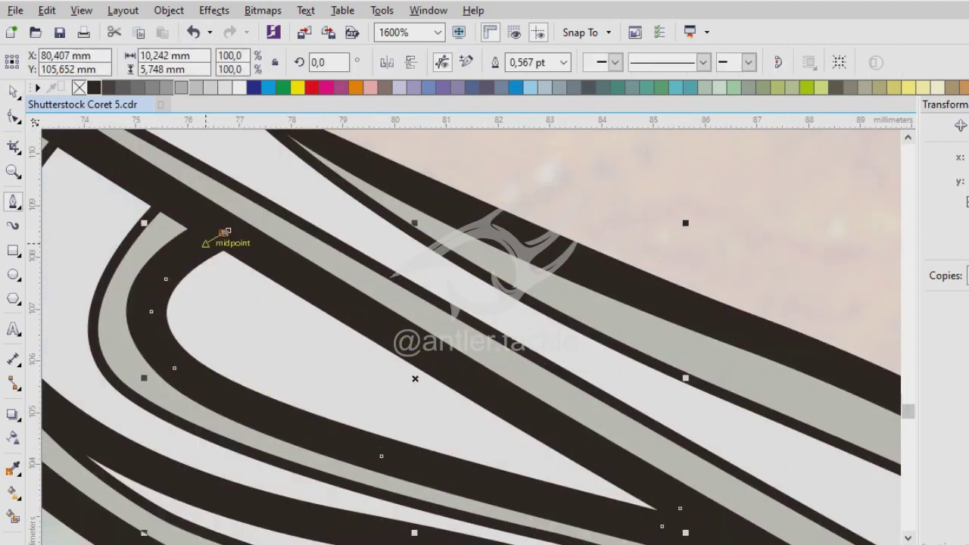
scroll(225, 230, up, 2)
- Fill the mouth opening shape with the outline black and keep it beneath the jaw lines
key(space)
scroll(446, 256, down, 2)
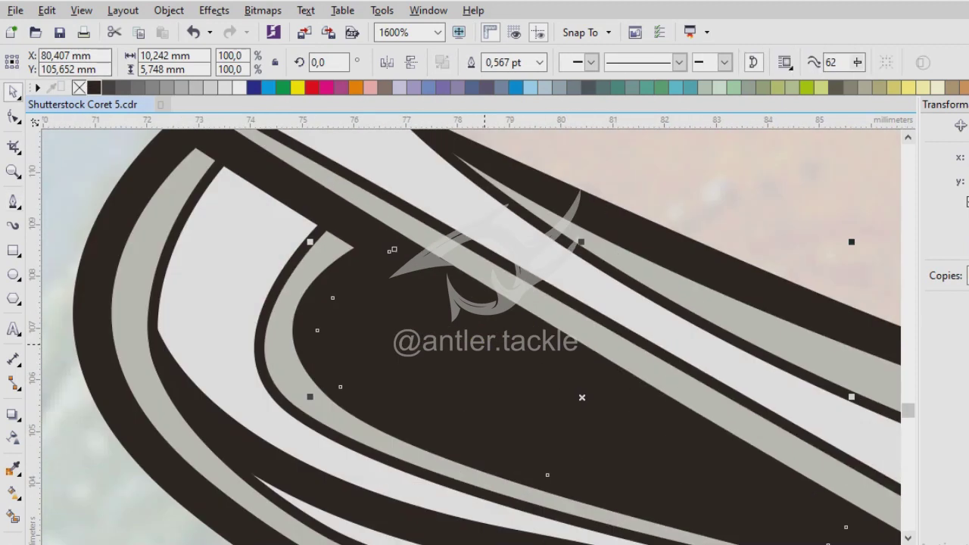
key(Delete)
scroll(664, 281, down, 1)
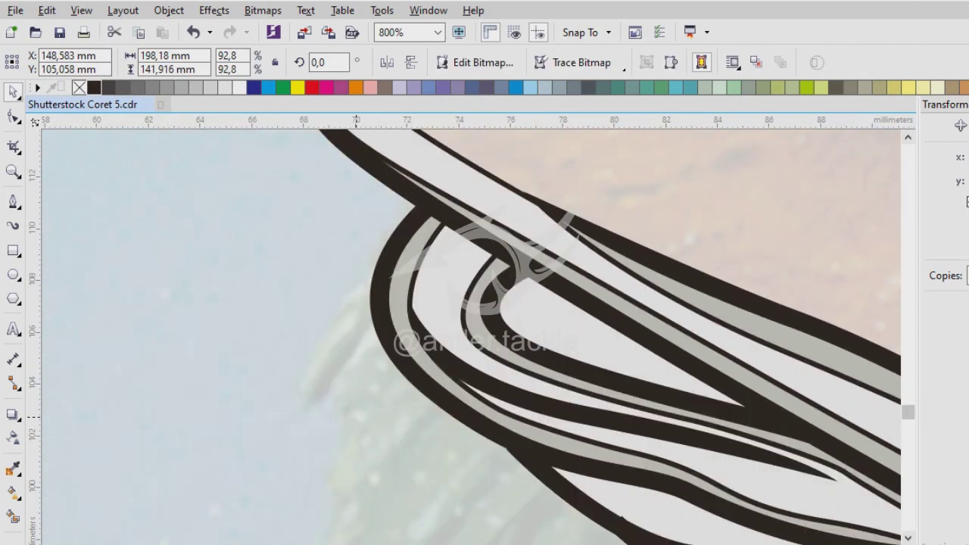
key(ctrl+z)
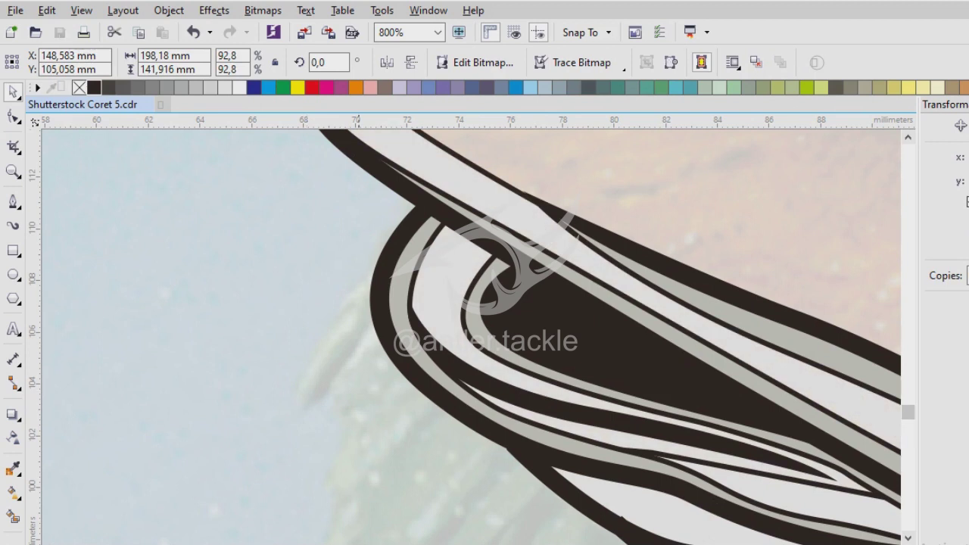
- Draw a wavy Pen line from the upper lip across the lower cheek, about 44 mm long
key(space)
scroll(403, 354, down, 2)
scroll(541, 337, up, 1)
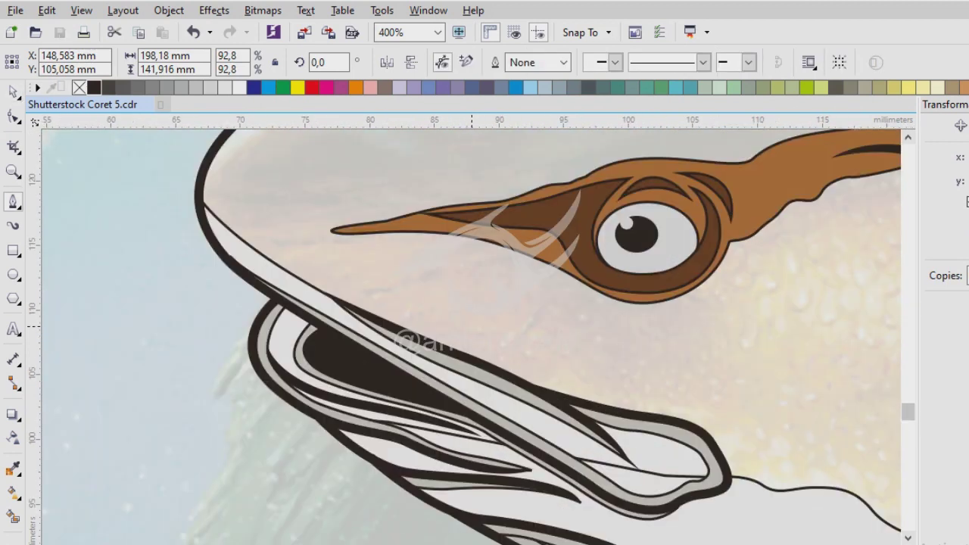
scroll(471, 327, down, 1)
scroll(471, 339, up, 1)
scroll(471, 338, down, 1)
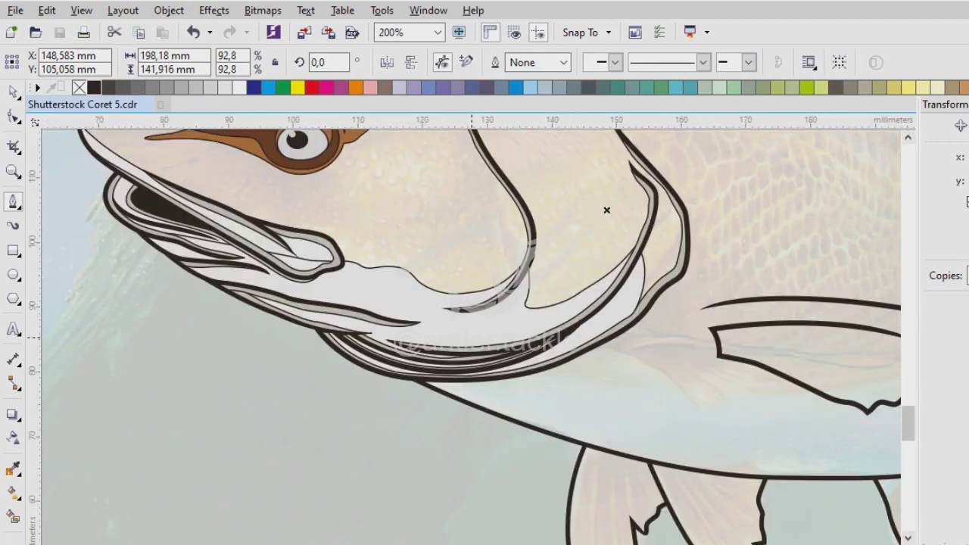
scroll(322, 299, down, 1)
scroll(297, 241, up, 2)
click(94, 238)
drag(280, 286, 411, 325)
mouse_move(484, 337)
mouse_down()
mouse_move(628, 346)
mouse_move(692, 375)
mouse_up()
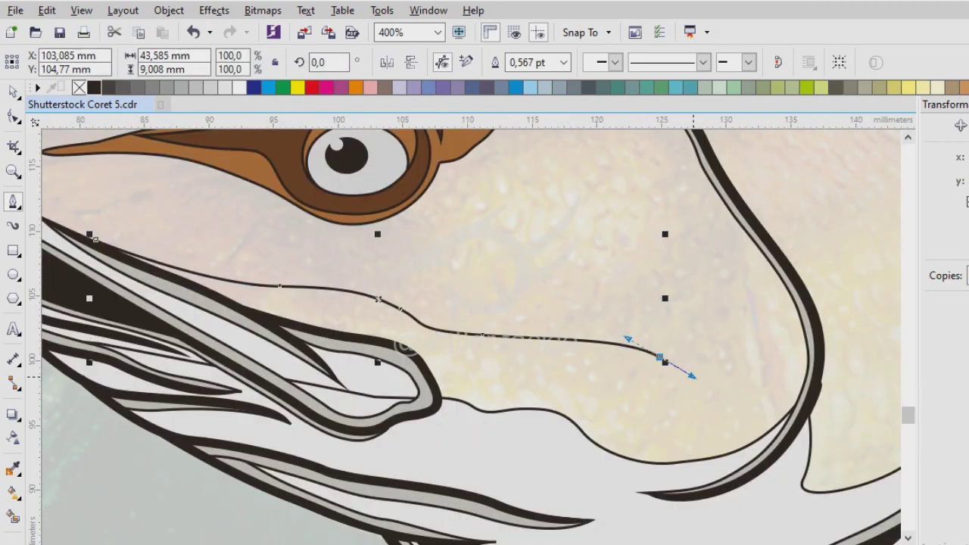
- Continue the cheek outline down the gill cover edge and back along the jaw to close it, about 55 by 20 mm
scroll(732, 356, up, 1)
drag(584, 361, 622, 443)
key(ctrl+z)
drag(610, 396, 621, 435)
scroll(411, 422, up, 1)
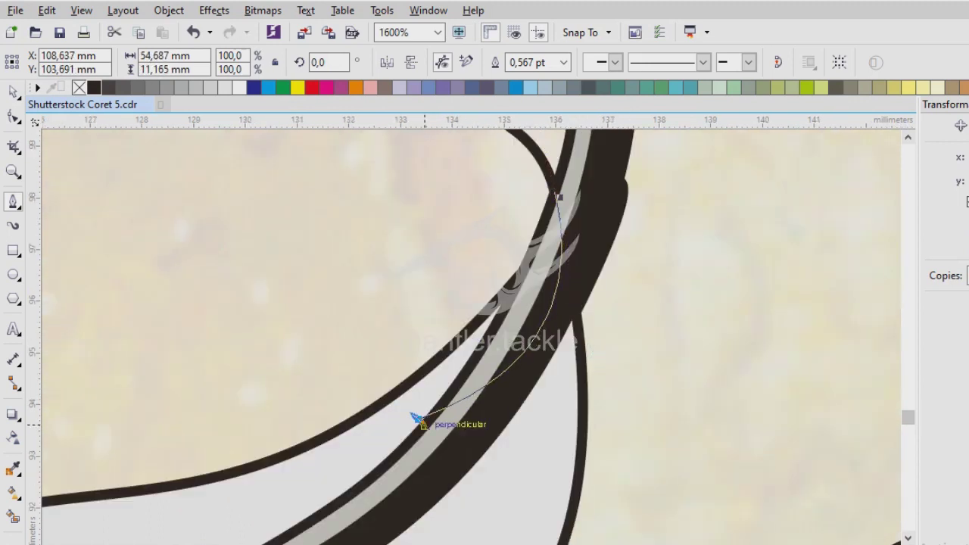
scroll(346, 372, down, 3)
scroll(524, 353, up, 3)
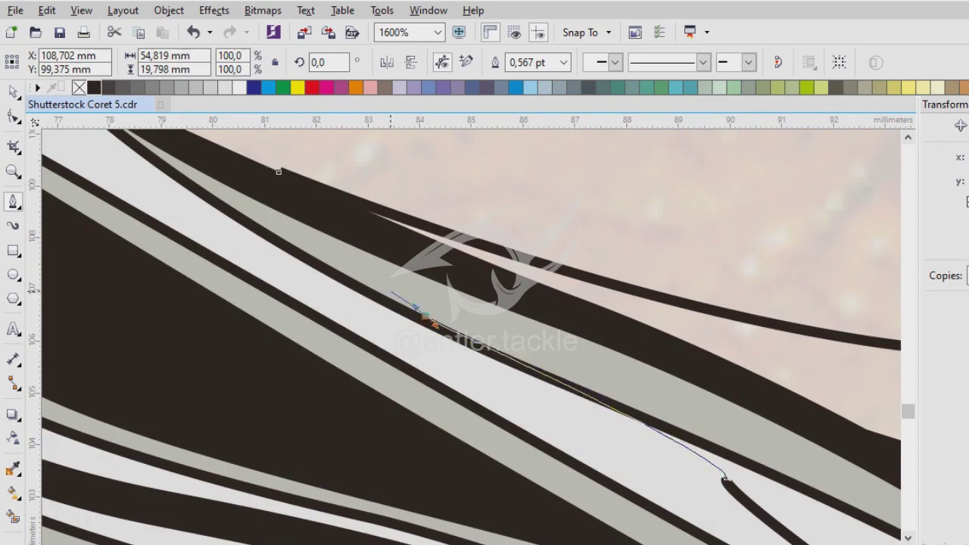
scroll(273, 163, down, 3)
scroll(542, 387, up, 1)
click(560, 355)
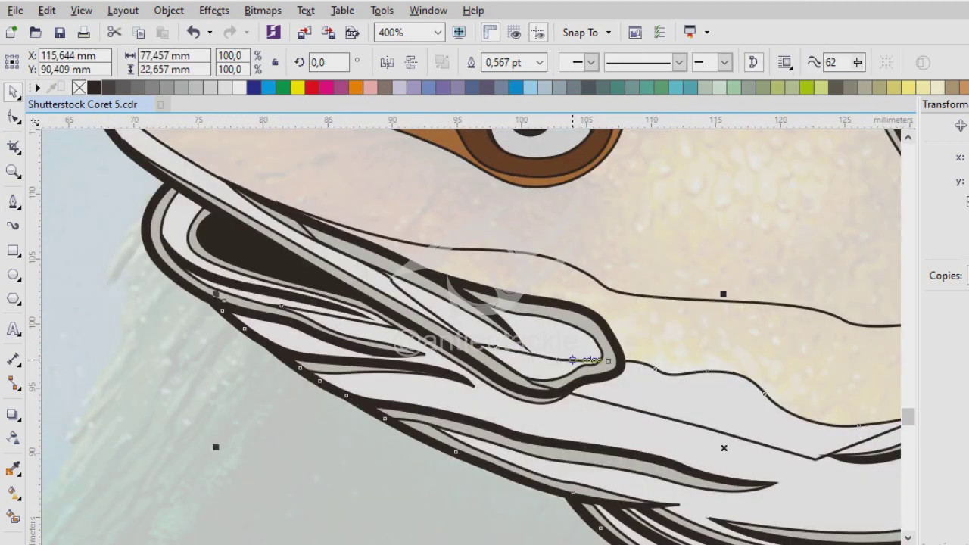
- Fill the lower cheek shape with a light tan based on the brown sampled from the eye band
key(space)
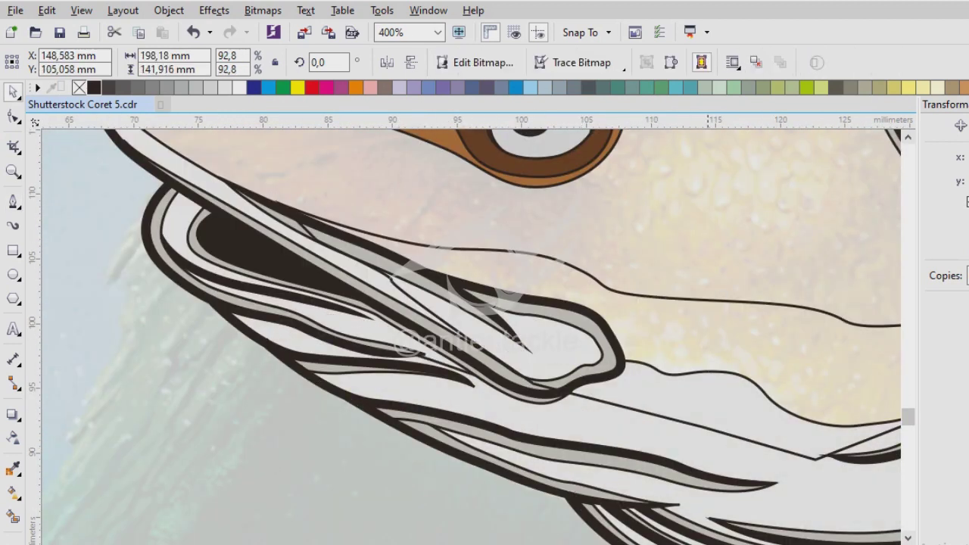
click(711, 371)
scroll(416, 214, down, 1)
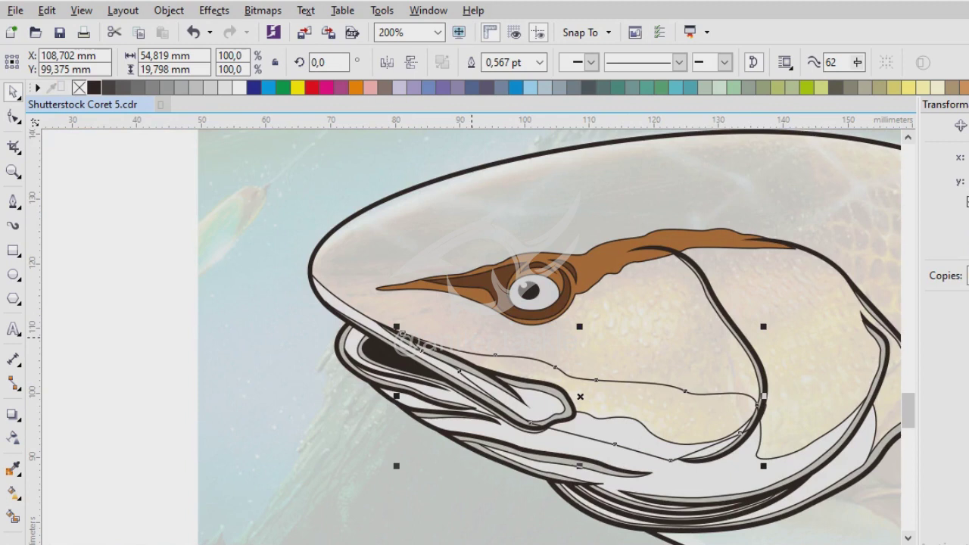
scroll(480, 321, up, 1)
key(i)
click(489, 264)
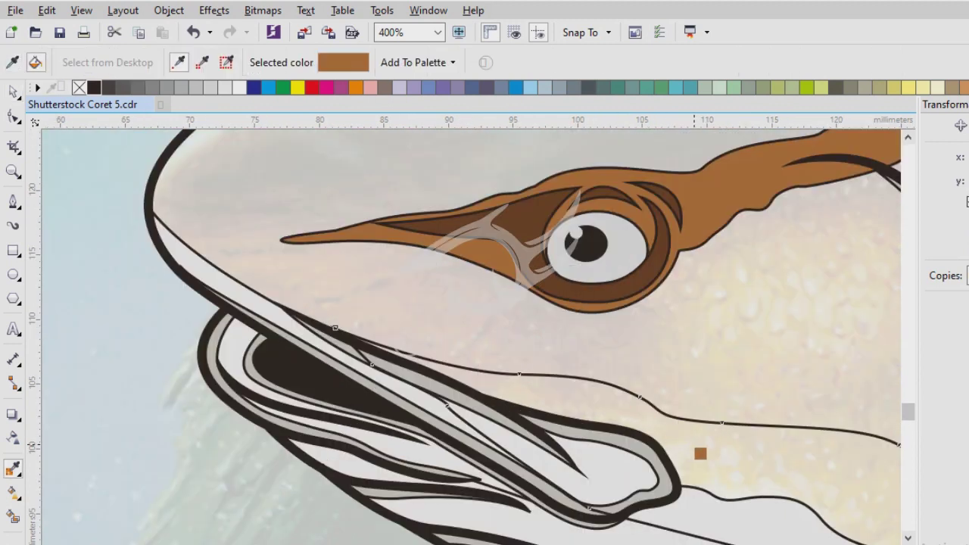
key(space)
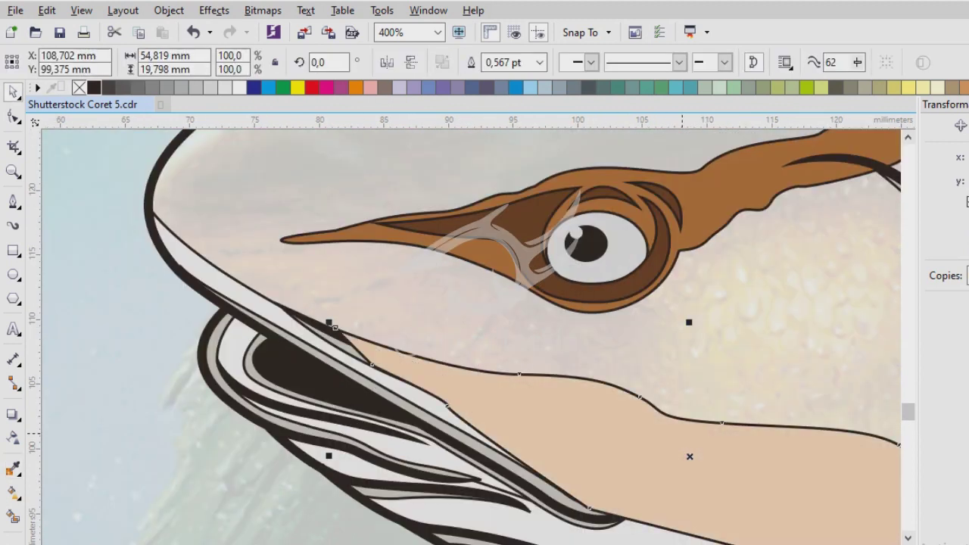
- Place the tan cheek shape behind the jaw linework and save the drawing
key(Tab)
key(ctrl+s)
scroll(485, 333, down, 2)
scroll(448, 322, down, 2)
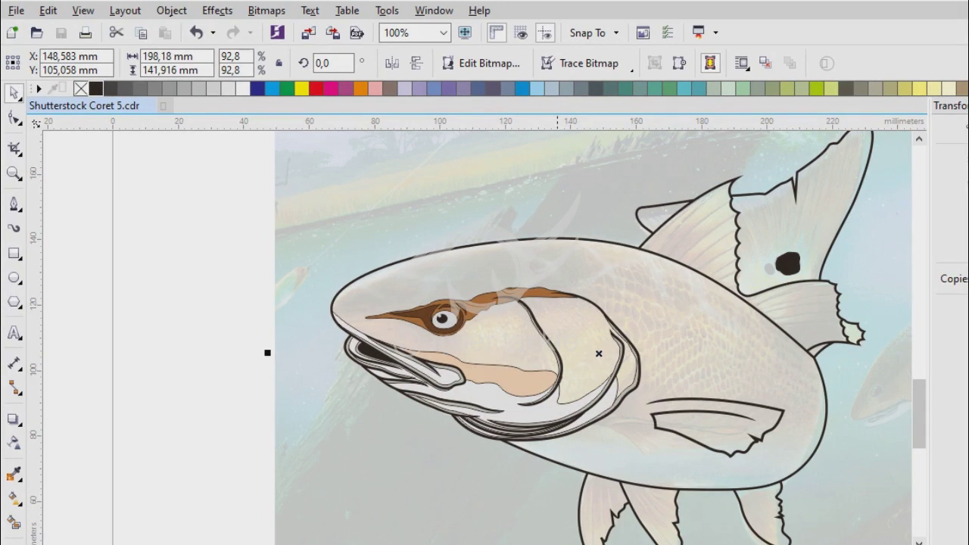
- Draw the lower edge of a patch beneath the eye, from the front of the brown band across the cheek, about 34 mm long
key(ctrl+plus)
key(F5)
scroll(132, 363, up, 1)
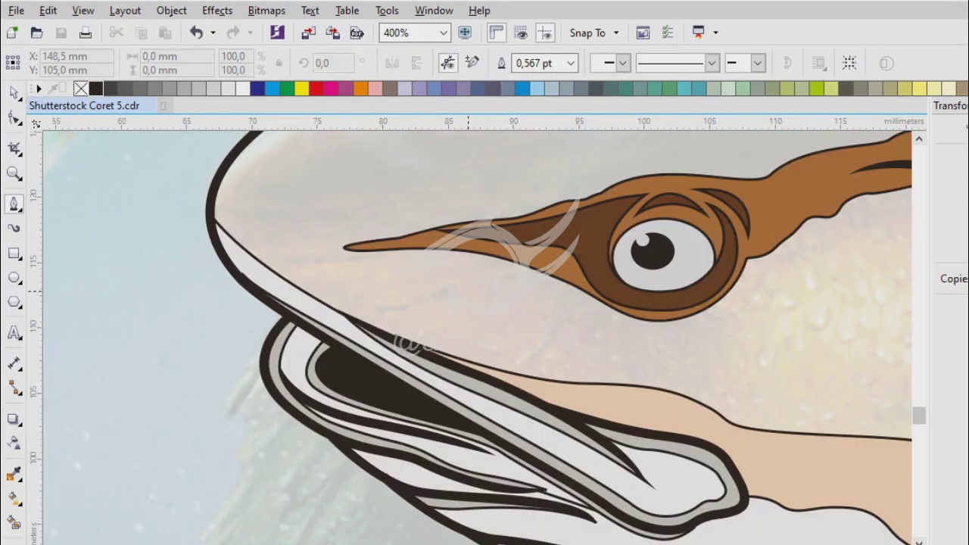
scroll(424, 219, up, 1)
drag(409, 282, 485, 300)
scroll(471, 328, down, 1)
click(541, 351)
scroll(541, 350, up, 1)
drag(554, 430, 569, 514)
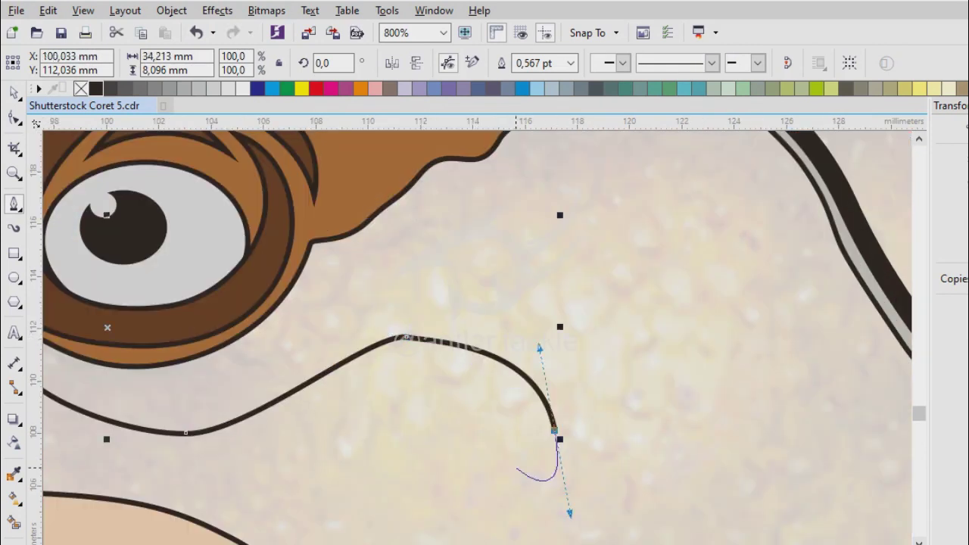
- Continue the patch outline up from the pointed cheek tip and along below the brown band to the rear gill cover edge
click(518, 304)
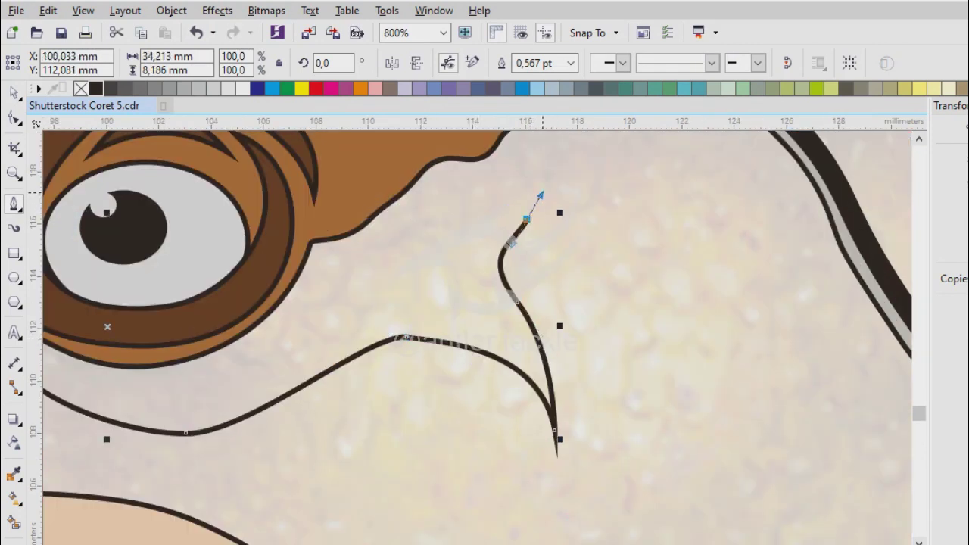
scroll(530, 339, up, 4)
scroll(530, 339, right, 4)
drag(673, 292, 723, 291)
scroll(537, 338, right, 8)
drag(761, 411, 762, 498)
scroll(782, 346, up, 2)
scroll(569, 372, down, 2)
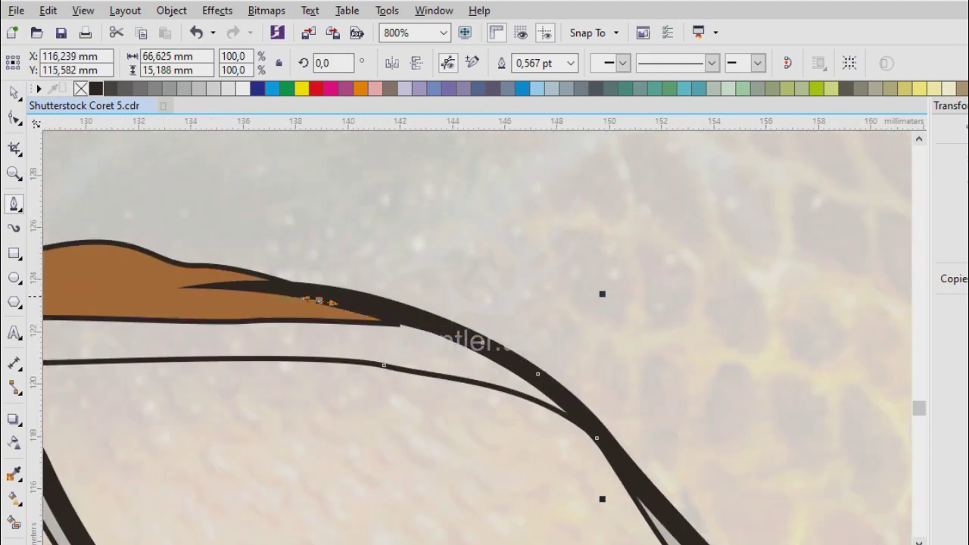
- Close the under-eye patch, about 67 by 15 mm, and fill it with light tan behind the brown band
scroll(486, 341, down, 2)
scroll(826, 348, left, 6)
scroll(409, 343, up, 2)
click(392, 339)
key(space)
key(ctrl+Page_Down)
key(Tab)
scroll(485, 341, down, 2)
scroll(803, 454, up, 4)
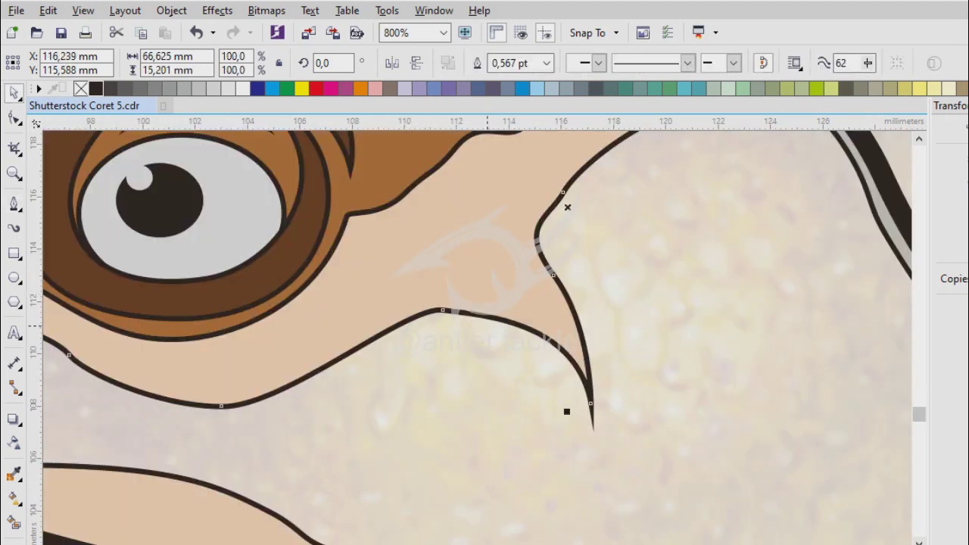
key(F10)
scroll(592, 265, down, 6)
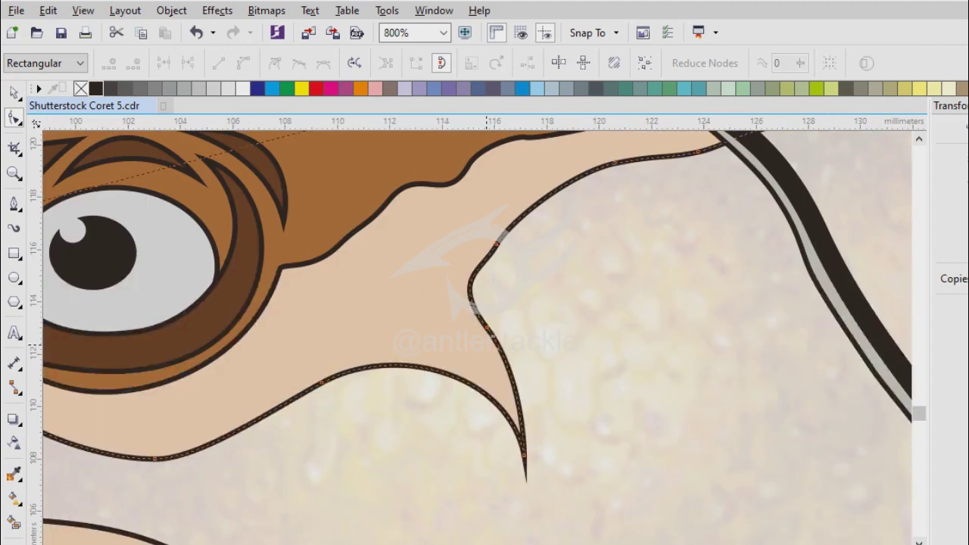
scroll(233, 272, up, 4)
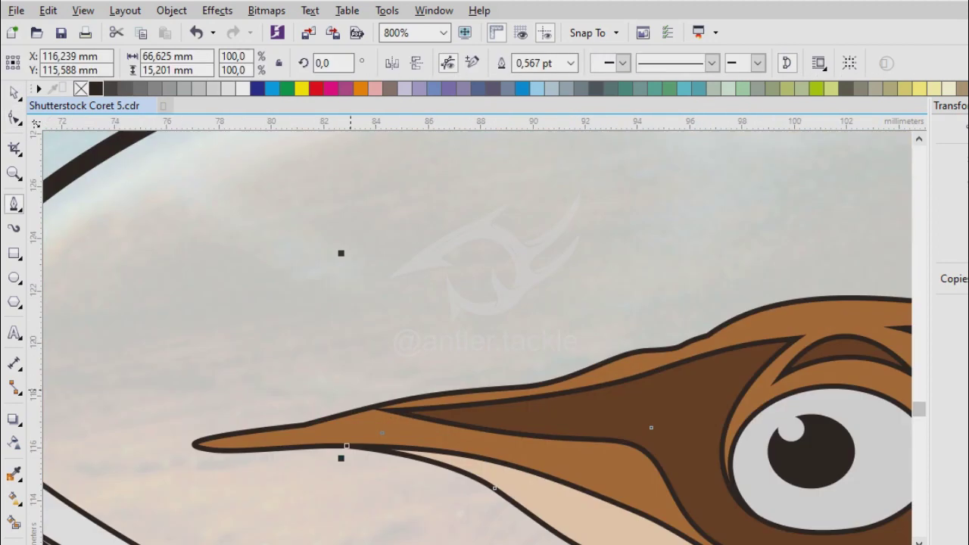
- Draw the upper edge of a patch above the brown band, from its front tip over the eye to its rear end
click(265, 429)
click(400, 385)
click(541, 335)
click(329, 368)
scroll(497, 335, down, 1)
click(444, 346)
click(534, 330)
scroll(725, 314, up, 2)
click(341, 353)
click(518, 358)
click(650, 399)
double_click(842, 474)
- Close the upper patch back through the brown band, about 64 by 11 mm, and fill it with light tan behind the band
scroll(783, 382, down, 2)
scroll(307, 347, up, 4)
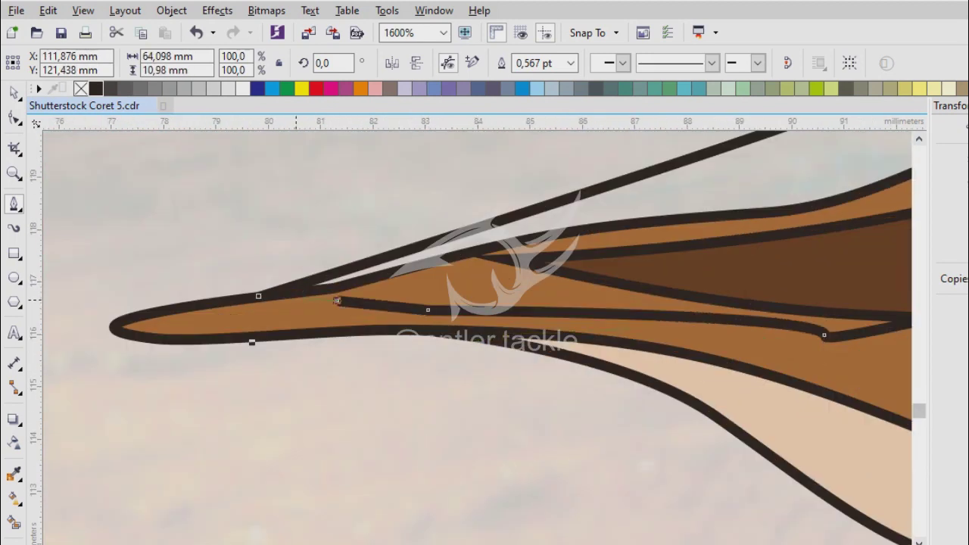
key(i)
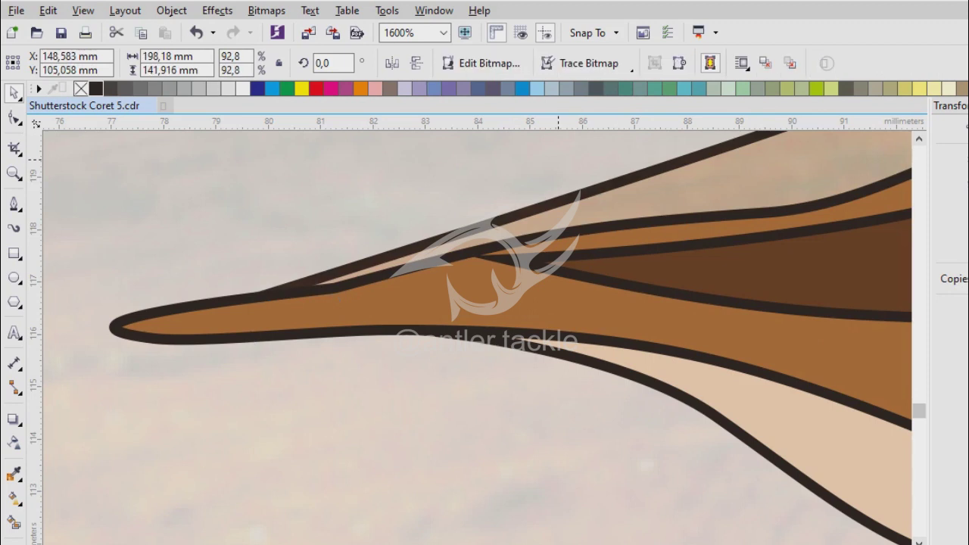
scroll(485, 334, down, 2)
- Start a lower head outline at the snout, running below the band's front tip and through the eye area to the band's rear, about 79 mm long
key(space)
scroll(258, 363, up, 1)
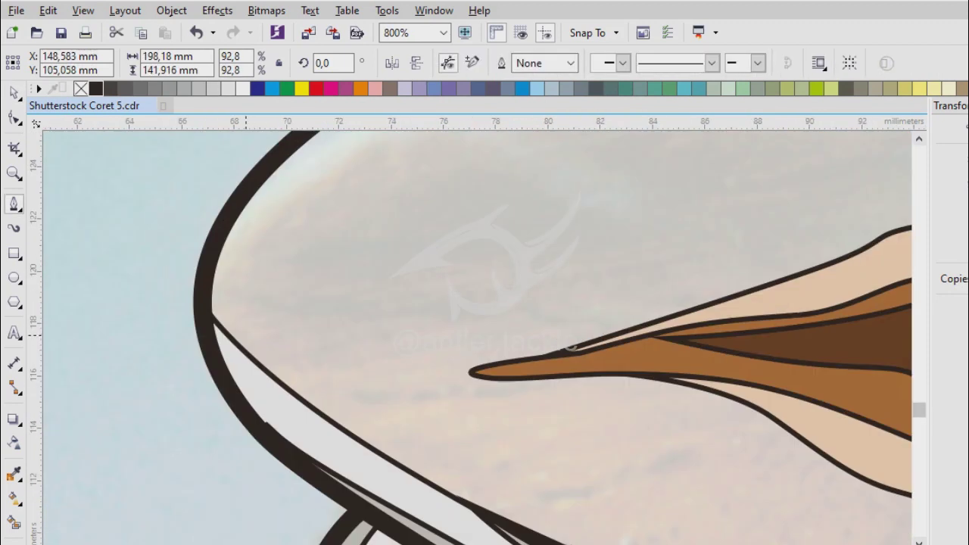
click(199, 335)
click(509, 374)
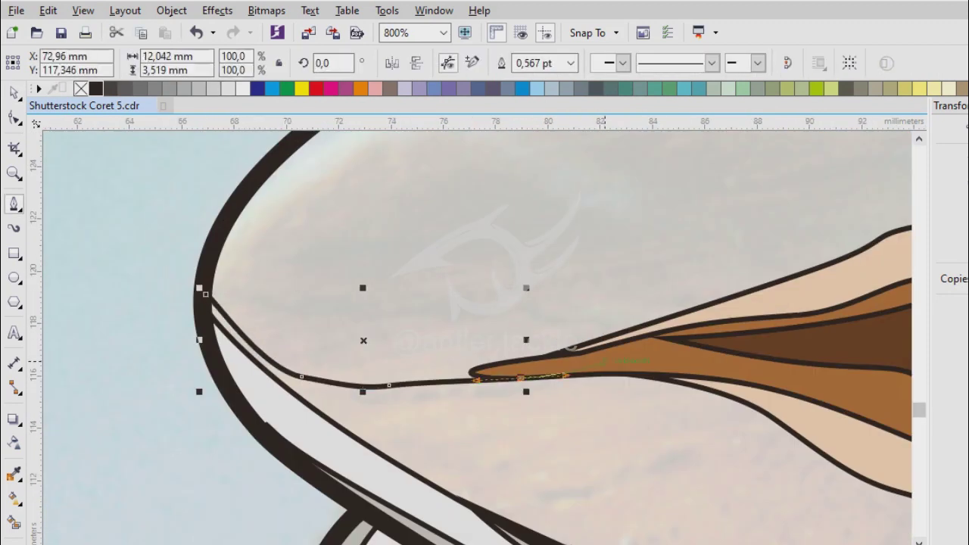
scroll(193, 344, down, 2)
scroll(549, 311, up, 3)
click(685, 316)
scroll(686, 316, down, 2)
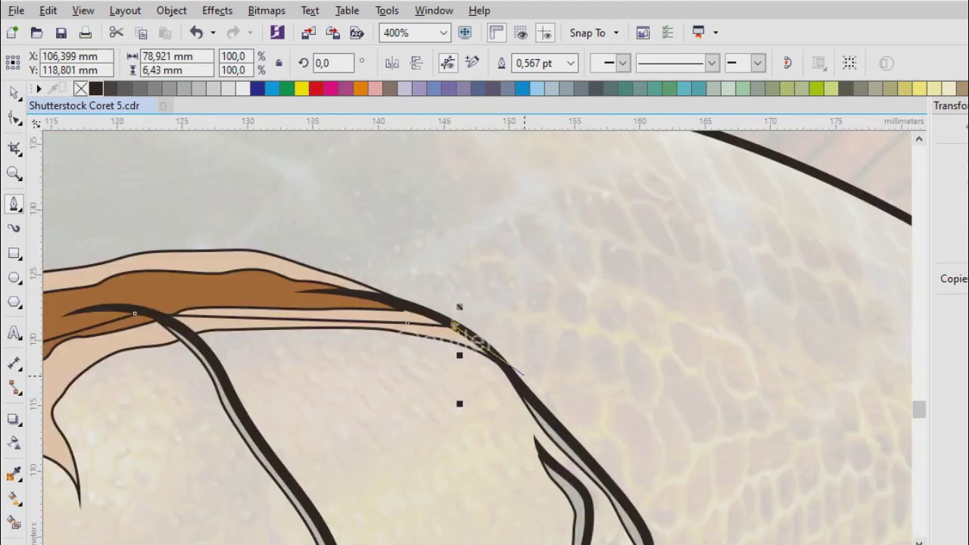
- Extend the lower head outline down around the rear gill cover edge and forward across the throat
scroll(727, 333, up, 2)
click(739, 341)
scroll(739, 341, down, 2)
scroll(494, 364, up, 2)
click(603, 437)
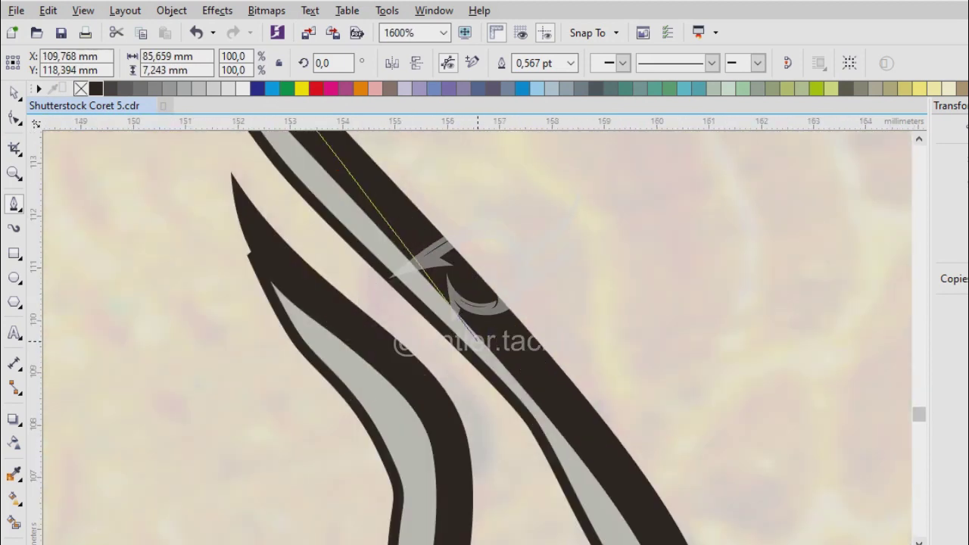
scroll(604, 438, down, 3)
scroll(494, 397, up, 2)
scroll(494, 397, down, 2)
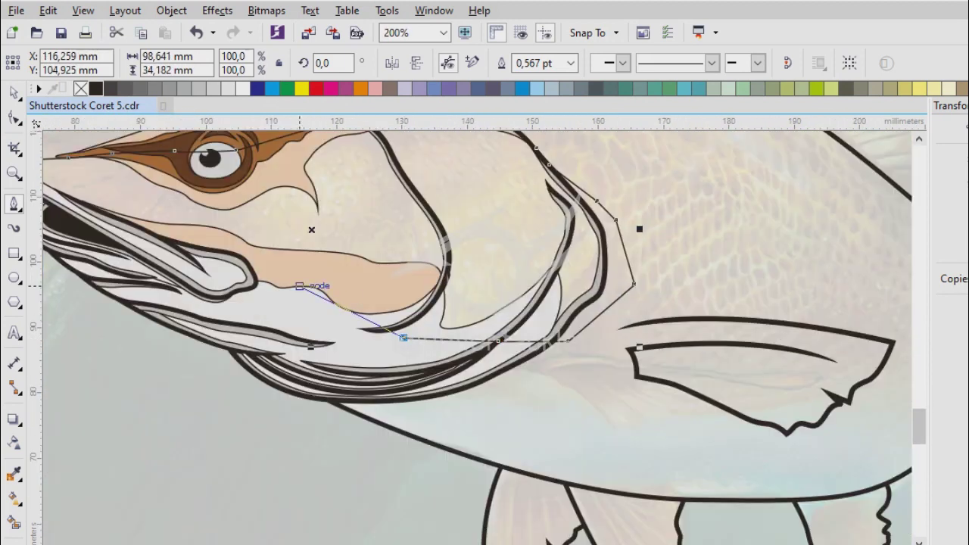
- Bring the lower head outline forward along the jaw and close it at the snout, about 99 by 34 mm overall
scroll(403, 340, up, 2)
scroll(564, 389, down, 1)
scroll(564, 388, up, 2)
click(432, 156)
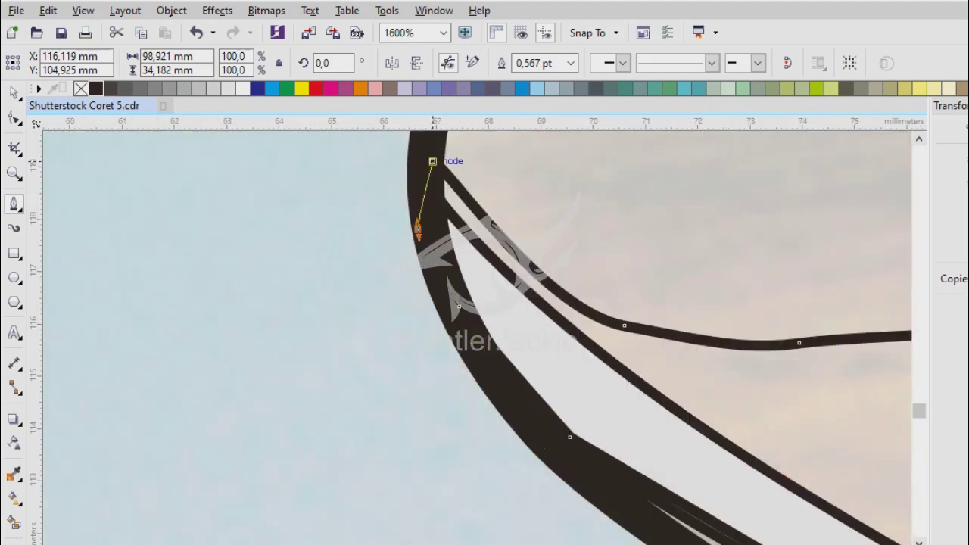
- Fill the lower head shape with orange and place it behind the head's linework and other colour shapes
scroll(433, 156, down, 3)
scroll(484, 333, up, 1)
key(space)
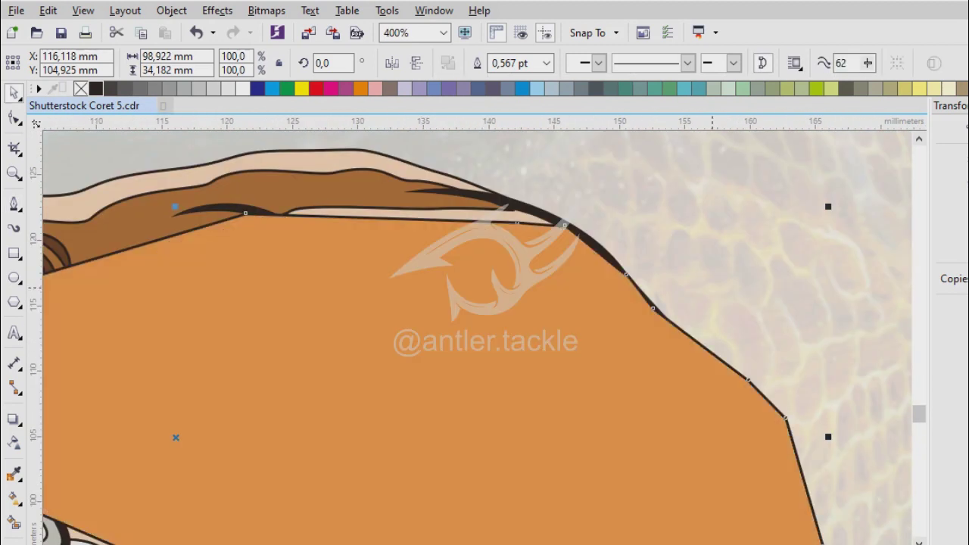
scroll(599, 437, down, 3)
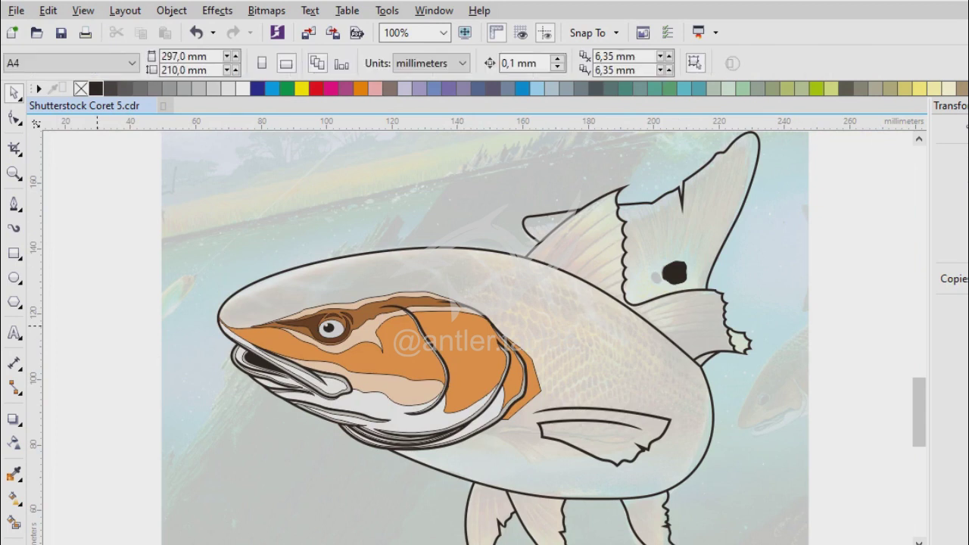
- Remove the outlines from the head's colour shapes and trim the orange fill to the rear gill cover edge
click(502, 393)
key(Escape)
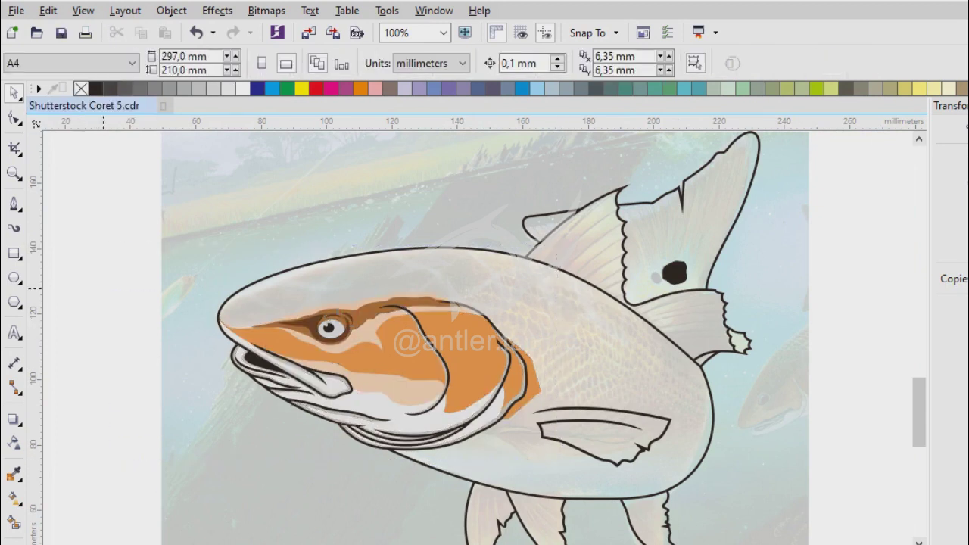
scroll(534, 368, up, 3)
key(Tab)
key(Tab)
key(Tab)
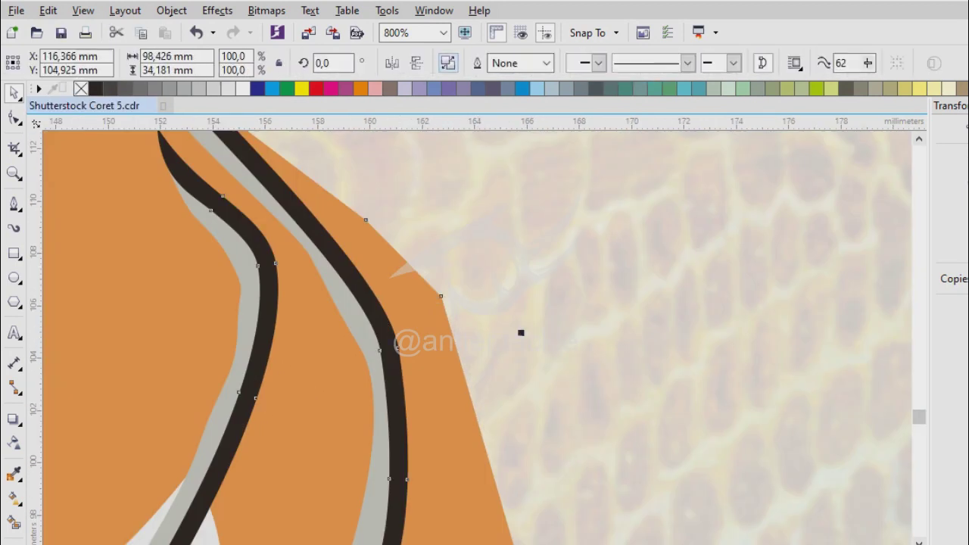
key(Escape)
scroll(477, 333, down, 3)
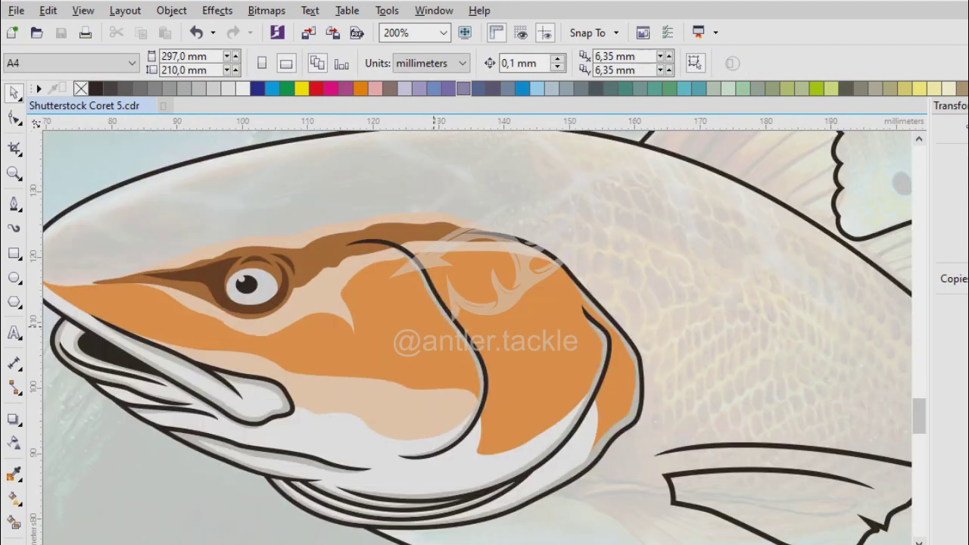
- Draw the inner edge of a back strip from the snout along the inside of the back outline, about 111 by 18 mm
scroll(477, 333, up, 1)
scroll(383, 352, up, 1)
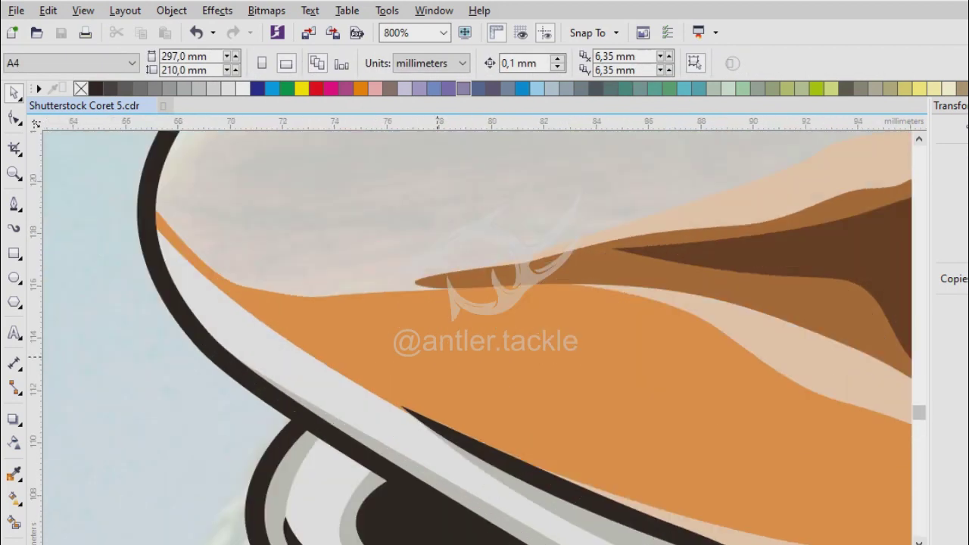
scroll(384, 352, down, 3)
scroll(383, 351, up, 1)
scroll(384, 352, down, 1)
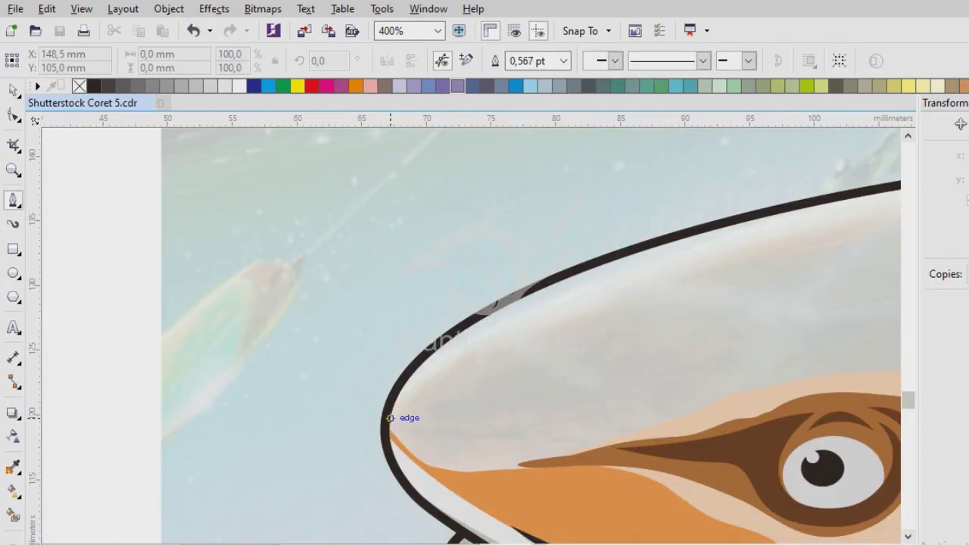
scroll(424, 333, down, 1)
scroll(605, 300, up, 1)
drag(606, 301, 682, 305)
drag(785, 281, 818, 281)
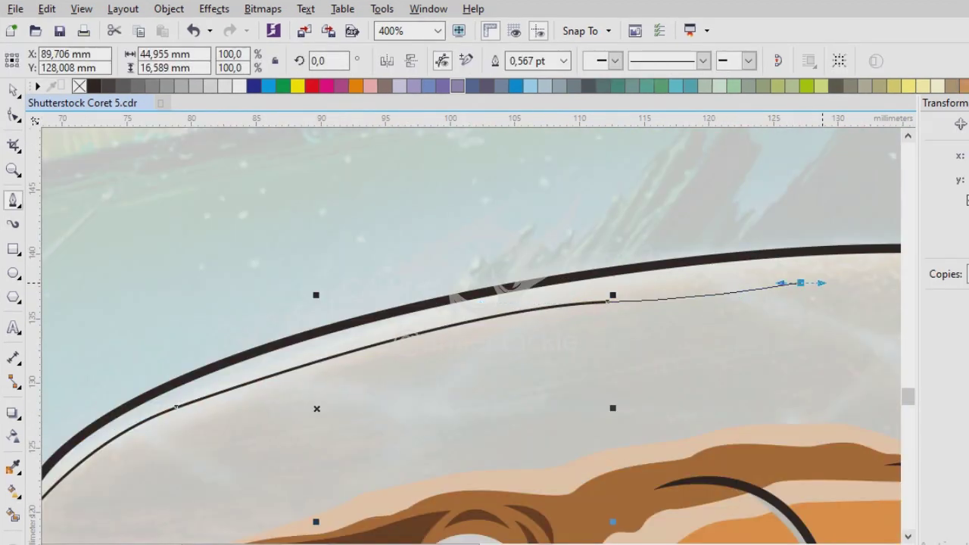
scroll(528, 329, right, 5)
drag(681, 340, 747, 353)
drag(507, 357, 548, 384)
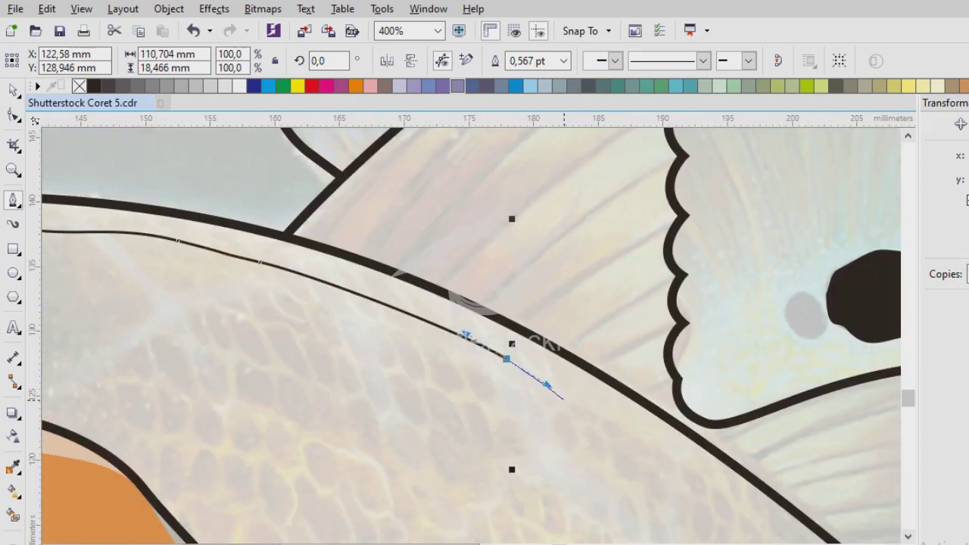
- Extend the strip's inner edge to the back outline near the tail base, about 136 by 25 mm, and close the shape outside the body
scroll(458, 331, down, 1)
scroll(458, 331, up, 1)
scroll(385, 270, down, 1)
scroll(422, 324, up, 1)
drag(434, 322, 519, 379)
click(601, 424)
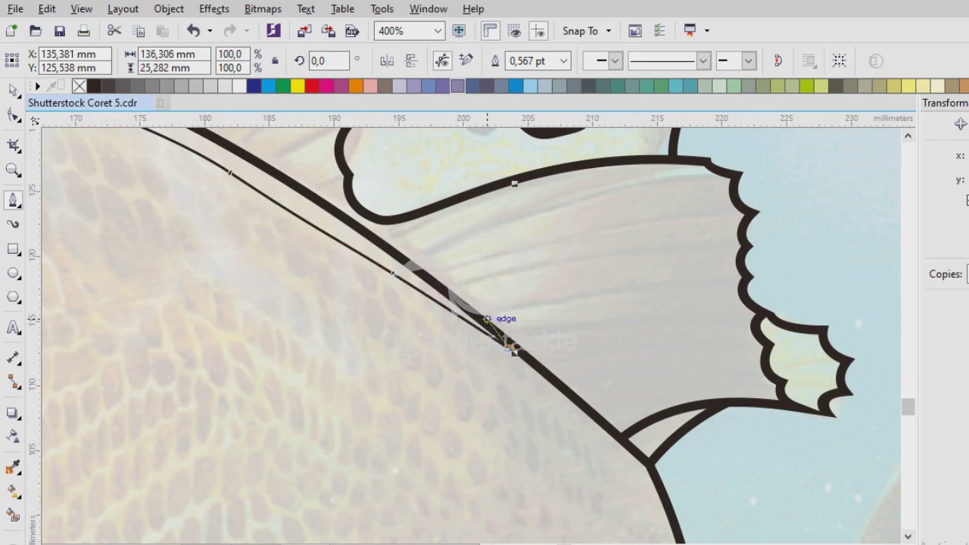
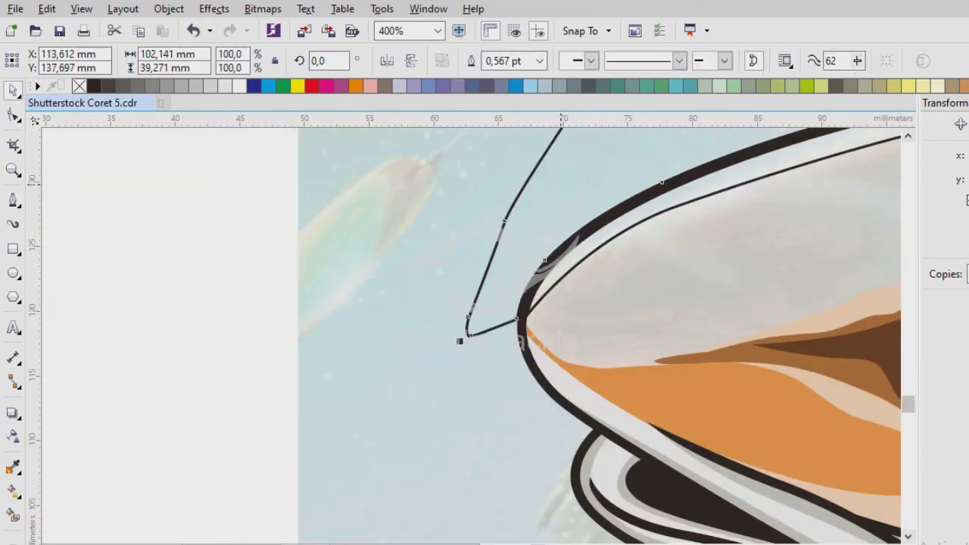
- Delete the strip's excess piece outside the snout and back outline, and fill the back strip with light tan
key(Escape)
key(i)
scroll(623, 437, down, 1)
scroll(513, 321, up, 2)
scroll(484, 326, down, 2)
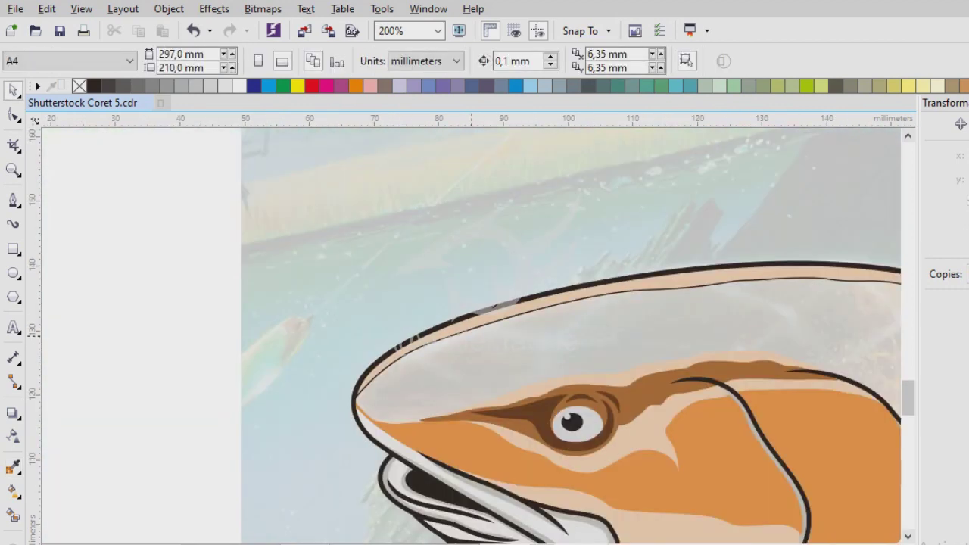
- Draw a curved side line from the gill cover's upper edge to the rear body outline, about 66 by 35 mm
scroll(475, 334, up, 1)
scroll(475, 334, down, 1)
scroll(475, 334, up, 1)
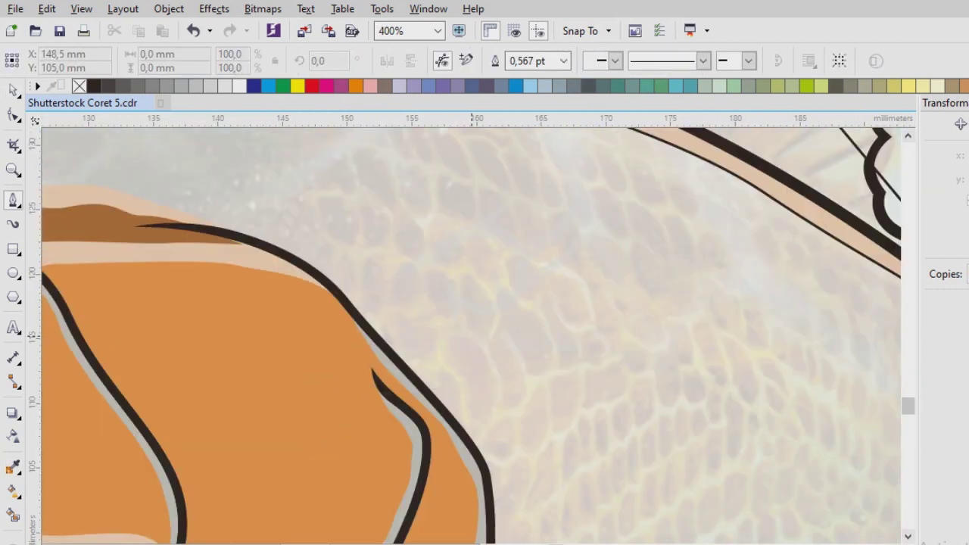
scroll(468, 373, down, 2)
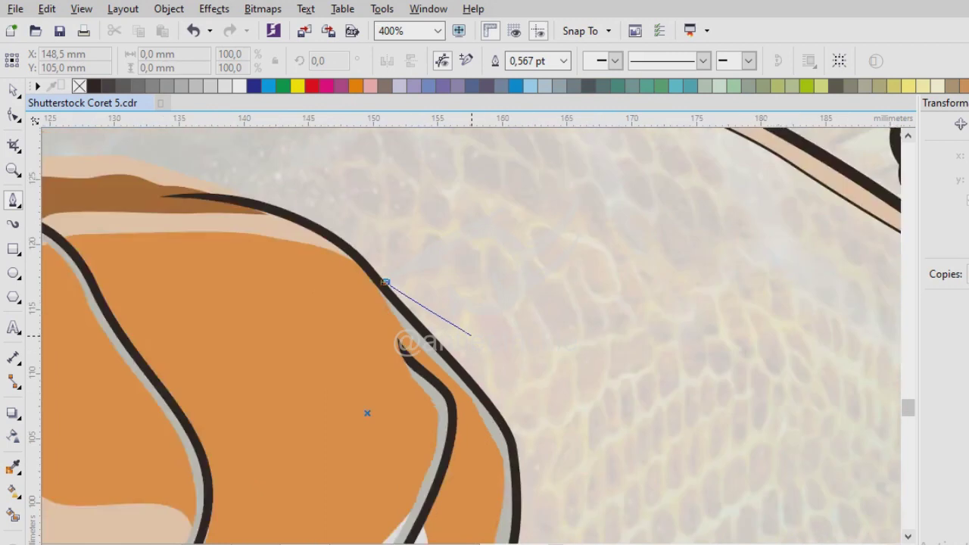
scroll(453, 327, up, 3)
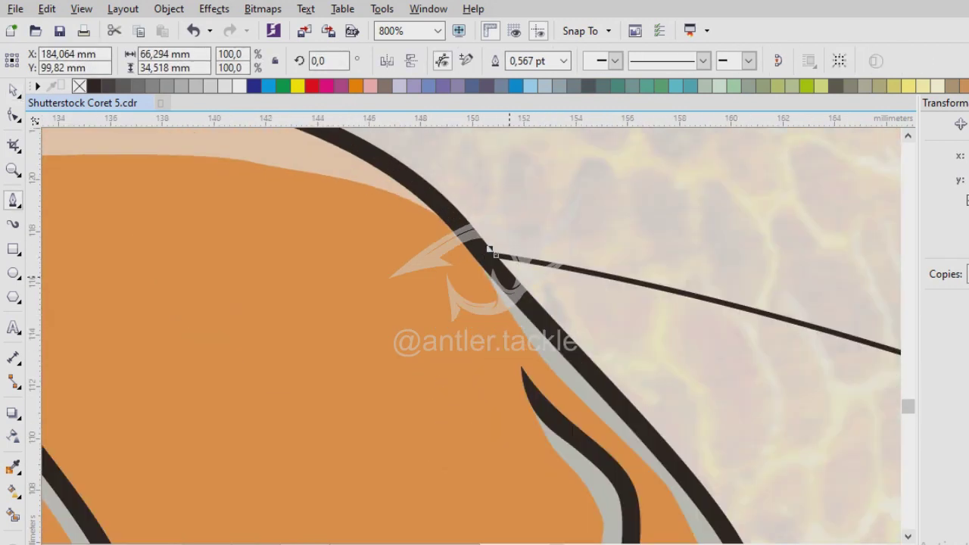
- Start a scalloped scale edge at the gill cover with three scallops hanging below the side line, about 19 by 6 mm overall
drag(490, 250, 656, 384)
drag(707, 247, 707, 227)
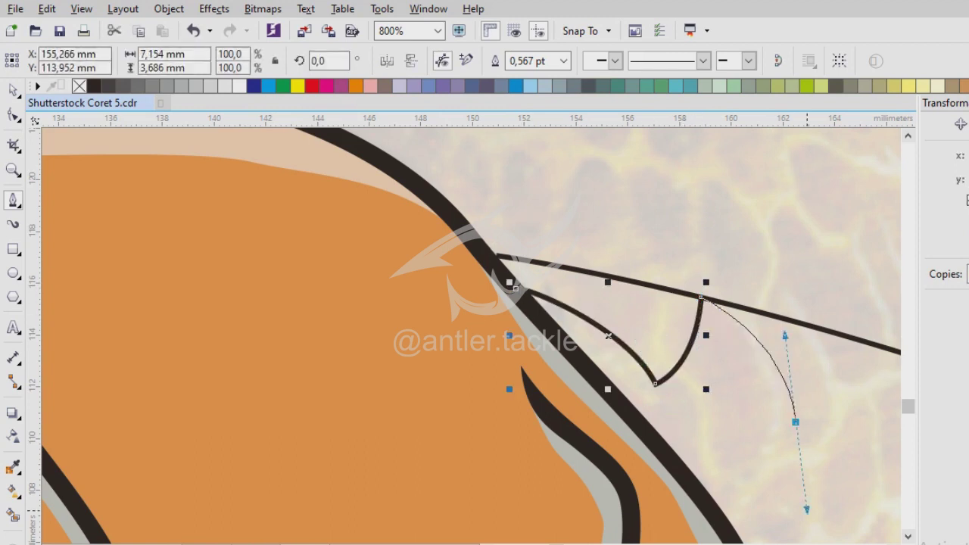
drag(808, 510, 807, 513)
drag(851, 337, 855, 277)
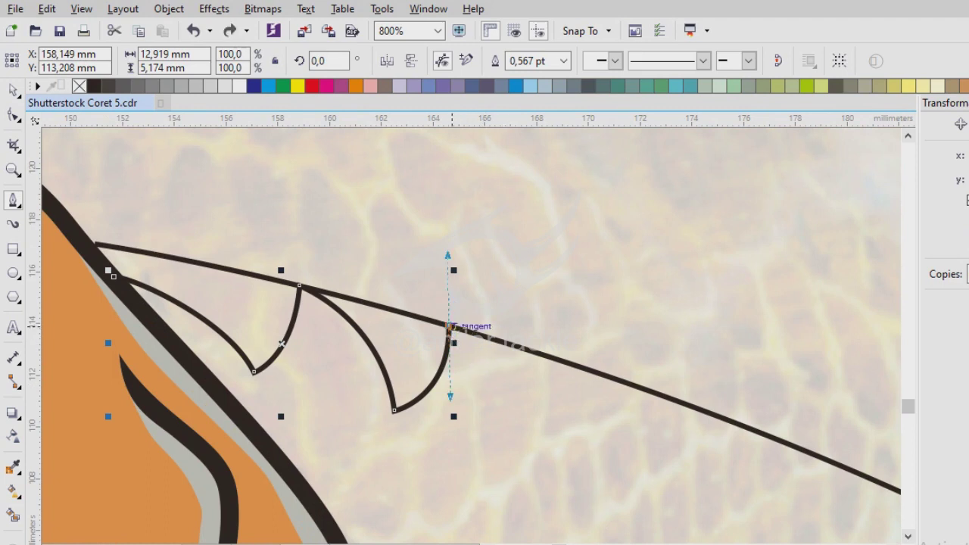
drag(519, 518, 518, 522)
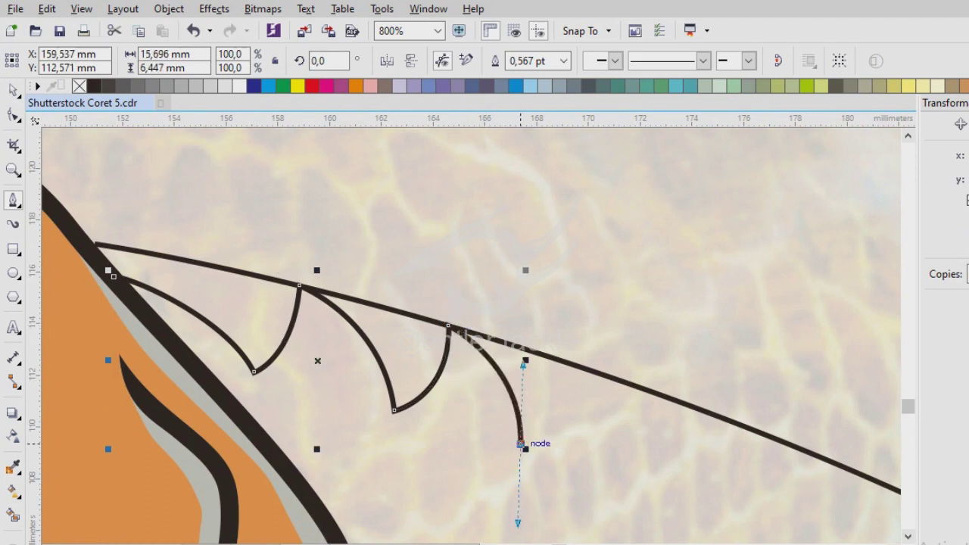
drag(602, 374, 590, 443)
scroll(455, 341, down, 2)
scroll(454, 346, up, 2)
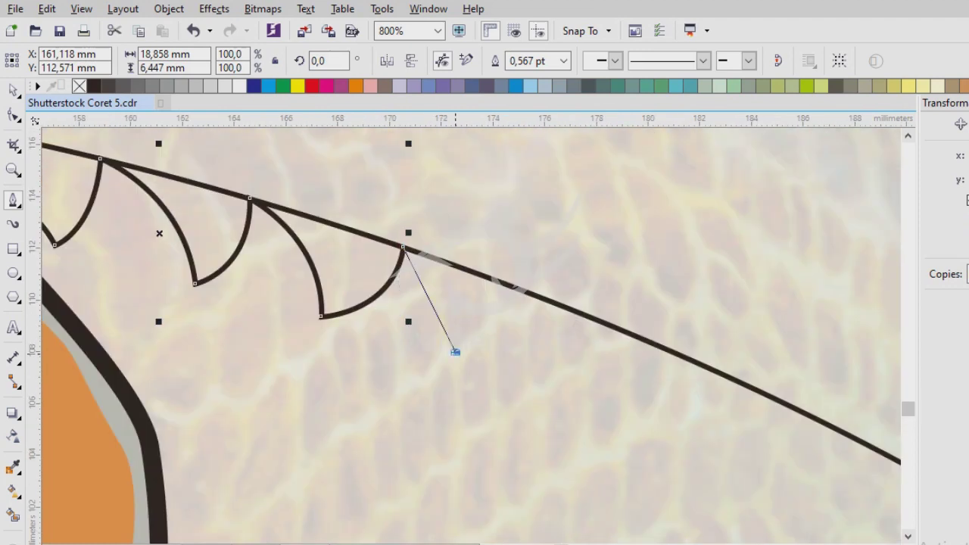
- Continue the scalloped edge with three more scallops, returning each one to the side line
drag(455, 352, 448, 409)
drag(543, 298, 561, 252)
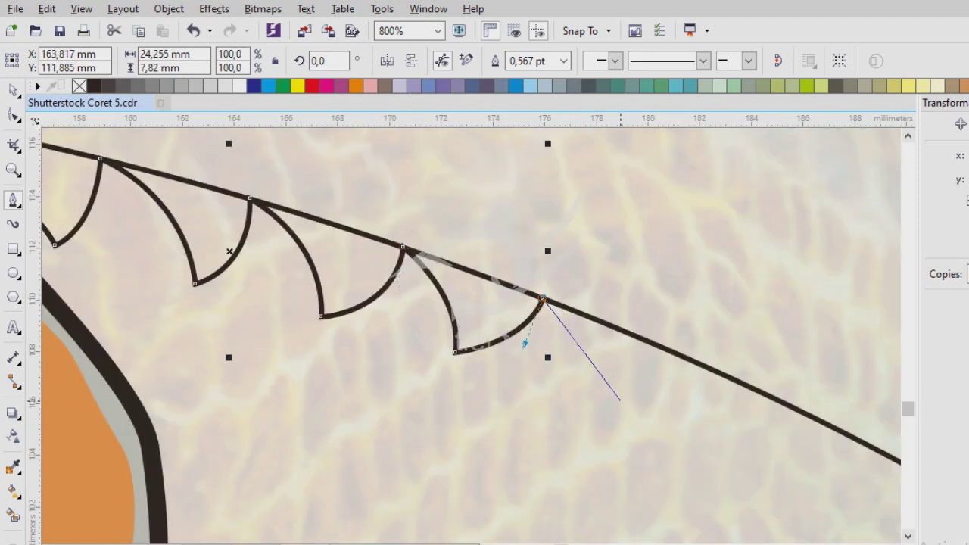
drag(575, 452, 566, 470)
drag(661, 346, 681, 298)
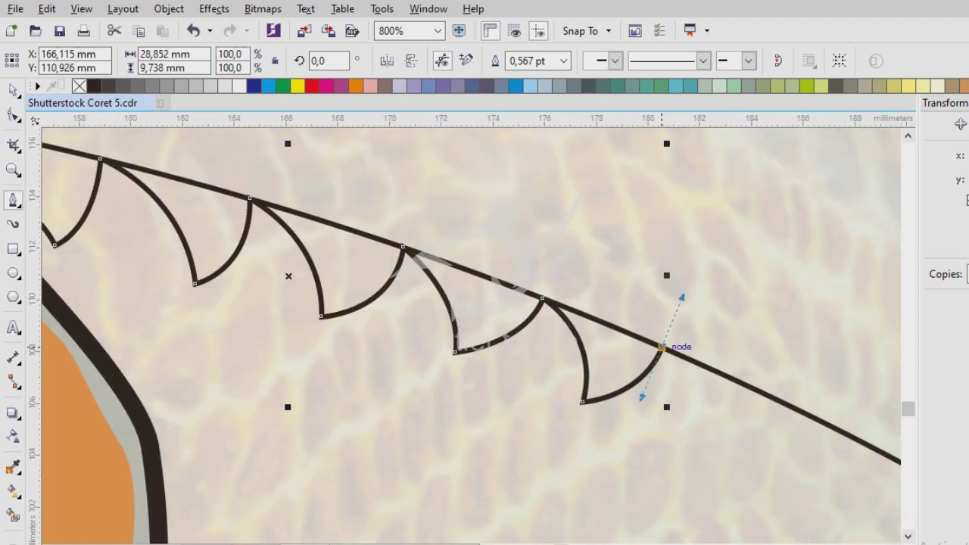
drag(687, 463, 714, 400)
drag(493, 246, 493, 246)
click(480, 301)
- Add four more scallops below the side line, bringing the scalloped edge to about 48 by 20 mm
drag(505, 409, 480, 478)
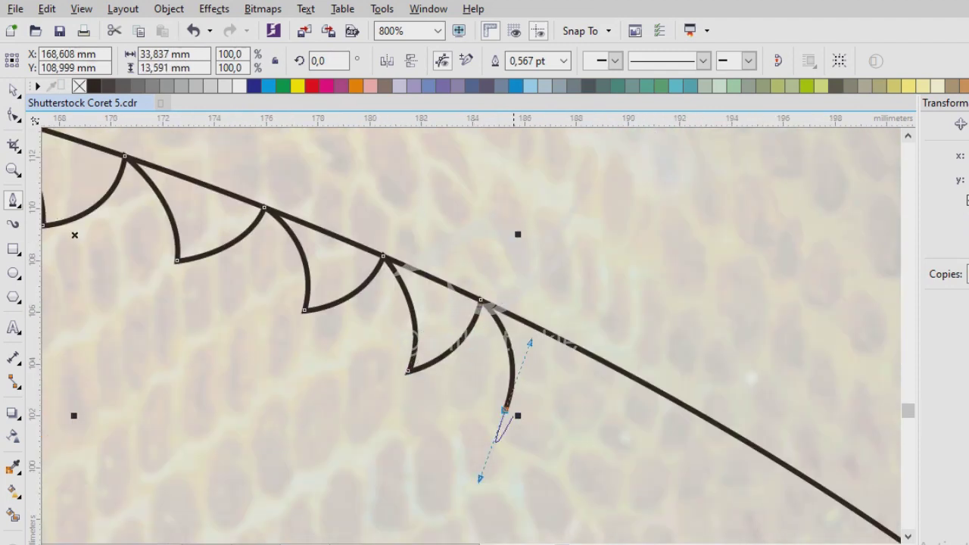
drag(589, 353, 615, 309)
drag(621, 478, 596, 534)
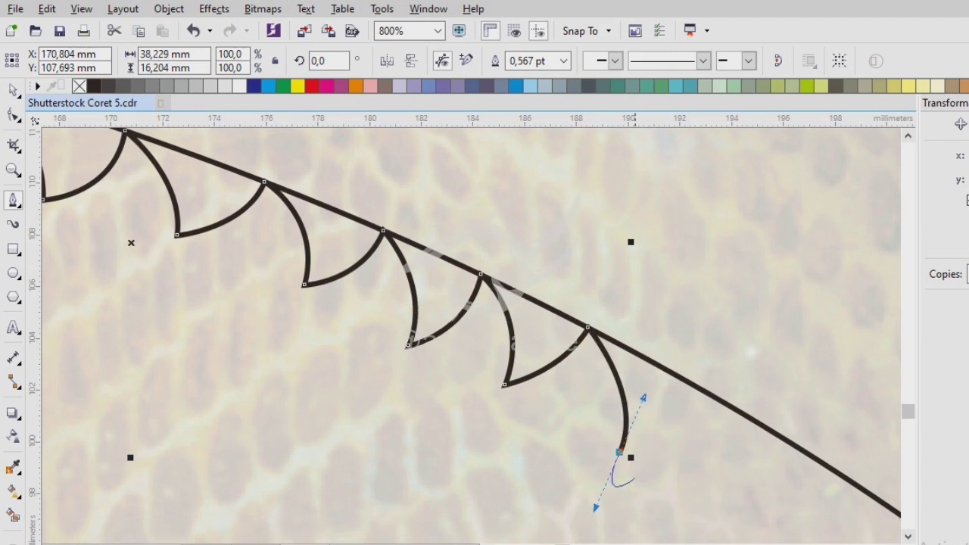
drag(675, 450, 424, 321)
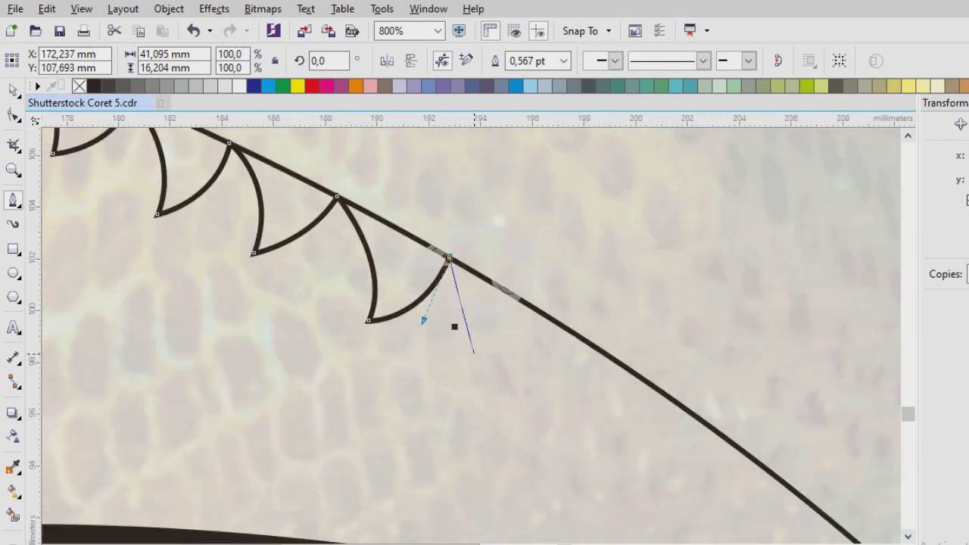
drag(465, 366, 446, 432)
drag(539, 310, 558, 277)
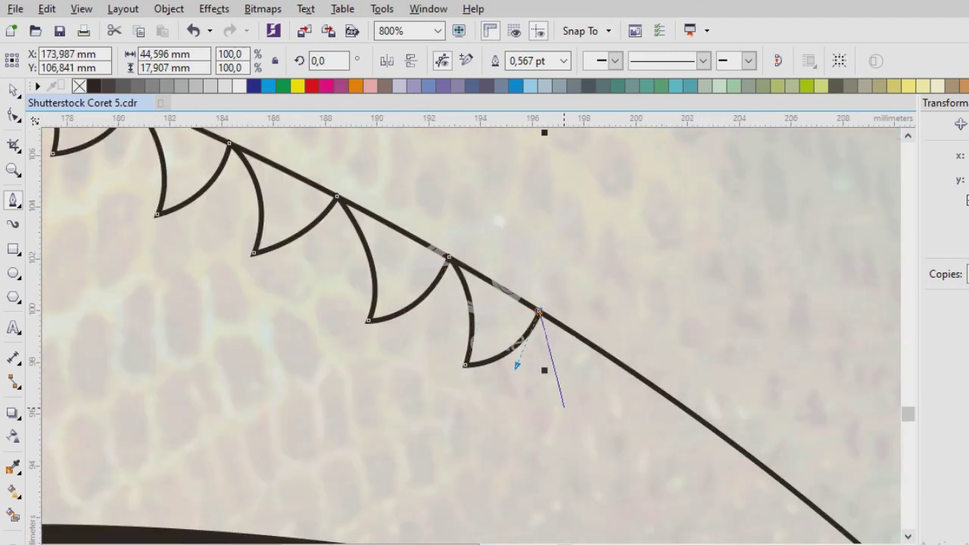
drag(558, 421, 536, 481)
drag(638, 375, 666, 321)
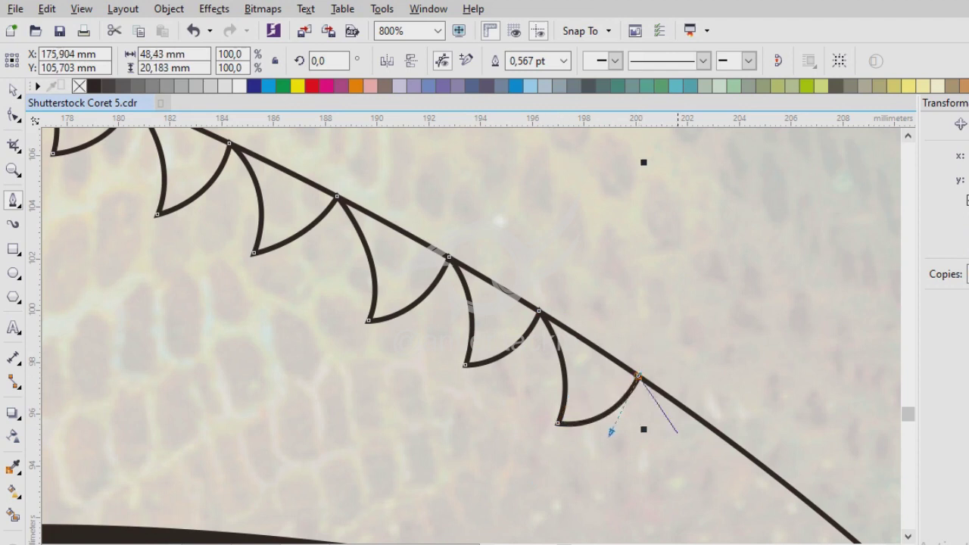
- Carry the scallops down the side line past the pectoral fin's rear corner, to about 58 by 29 mm overall
drag(443, 342, 415, 403)
drag(548, 266, 551, 264)
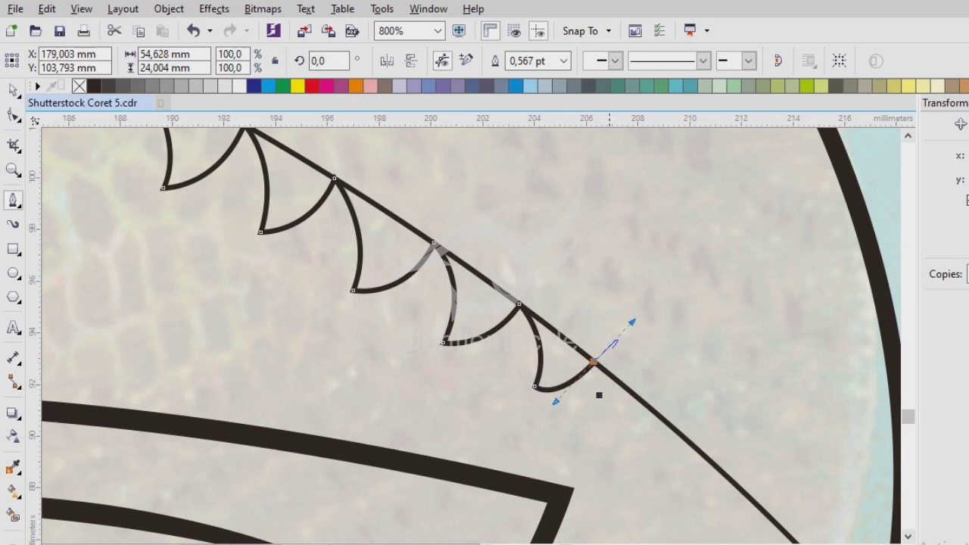
scroll(534, 363, down, 2)
scroll(535, 364, up, 2)
click(484, 342)
drag(485, 344, 562, 414)
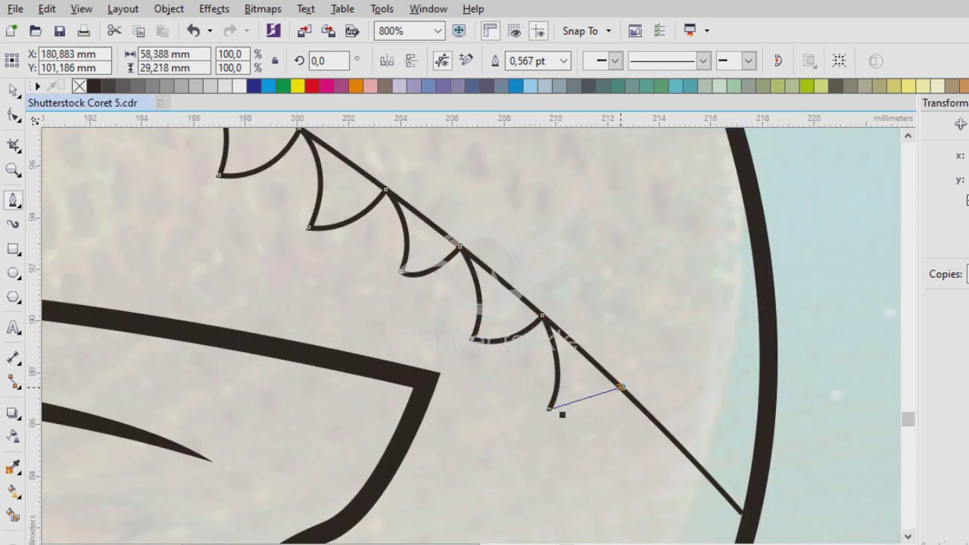
- Finish the last scallops and end the scalloped edge at the rear body outline
scroll(625, 419, down, 2)
scroll(454, 326, up, 2)
click(452, 347)
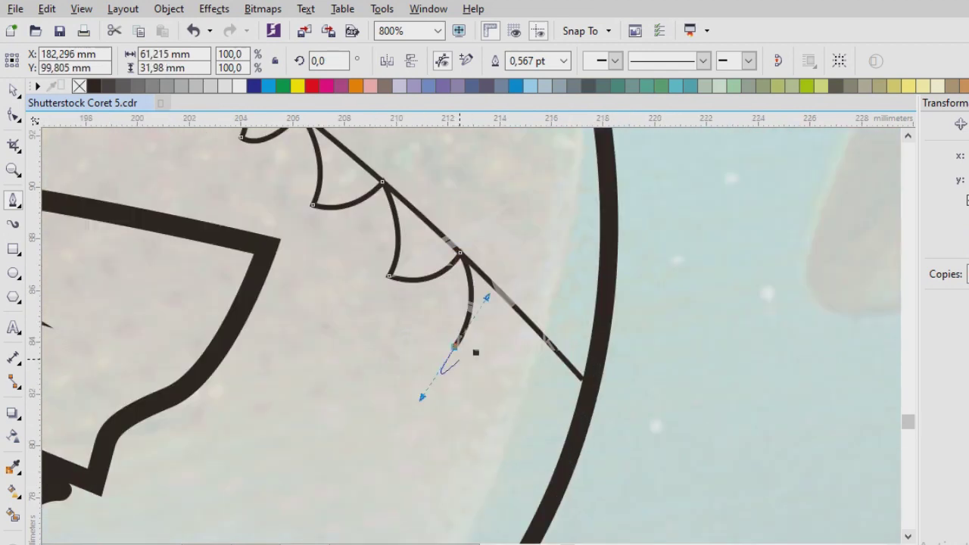
drag(535, 330, 571, 290)
drag(516, 417, 484, 460)
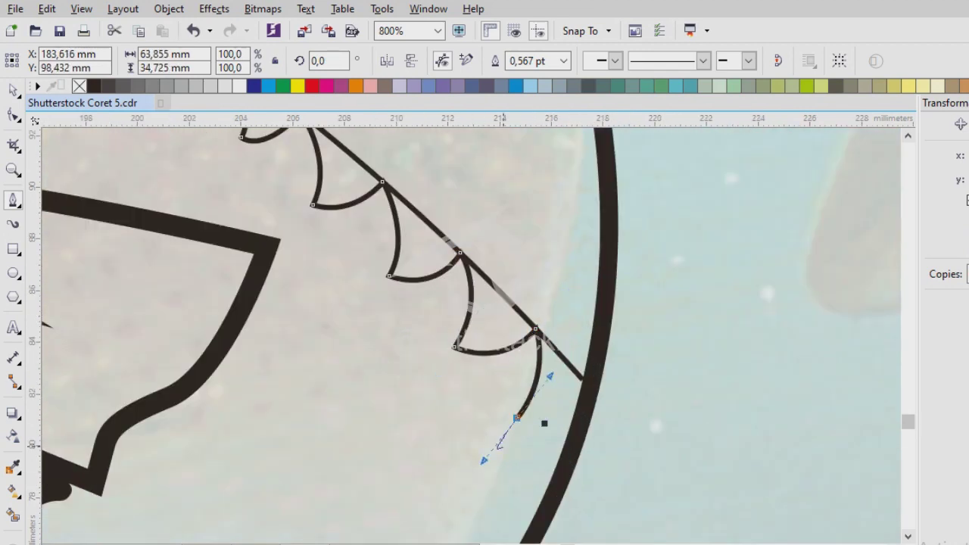
drag(579, 392, 636, 338)
- Route the scalloped outline outside the back and snout, then through the head to close it at the gill cover, about 179 by 71 mm
scroll(591, 379, down, 8)
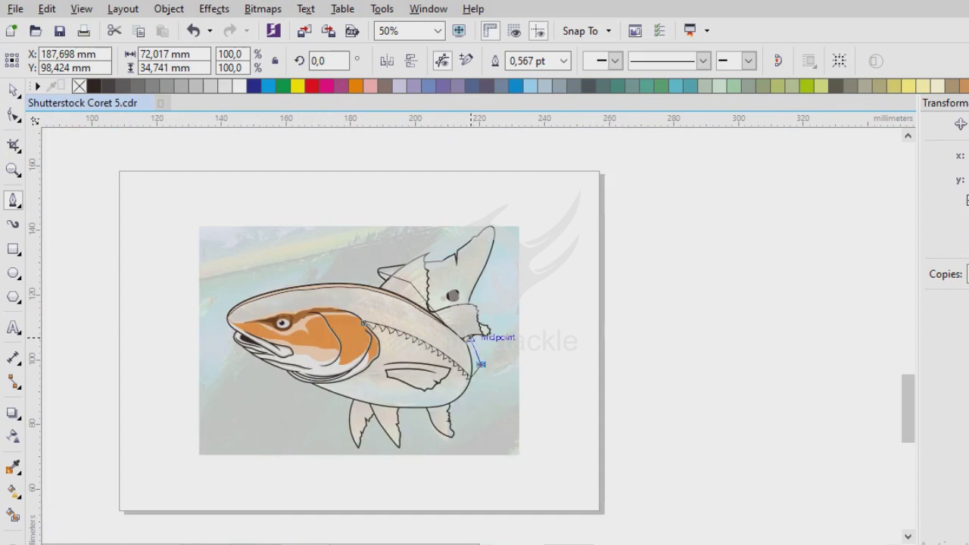
scroll(455, 310, up, 2)
scroll(453, 305, down, 2)
click(325, 379)
scroll(303, 348, up, 4)
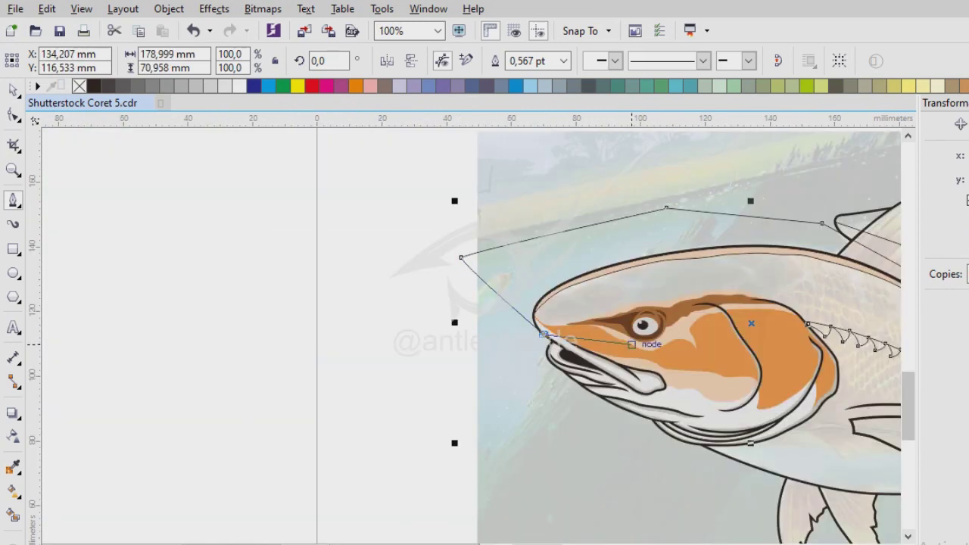
scroll(577, 286, up, 4)
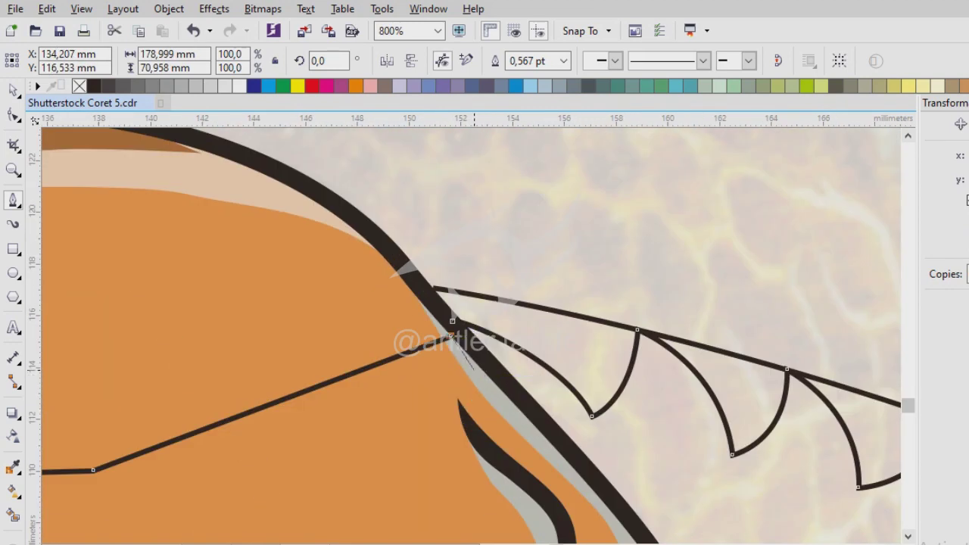
click(453, 321)
- Delete the back strip's leftover outline piece crossing the dorsal fin above the back
scroll(453, 321, down, 6)
scroll(500, 314, up, 2)
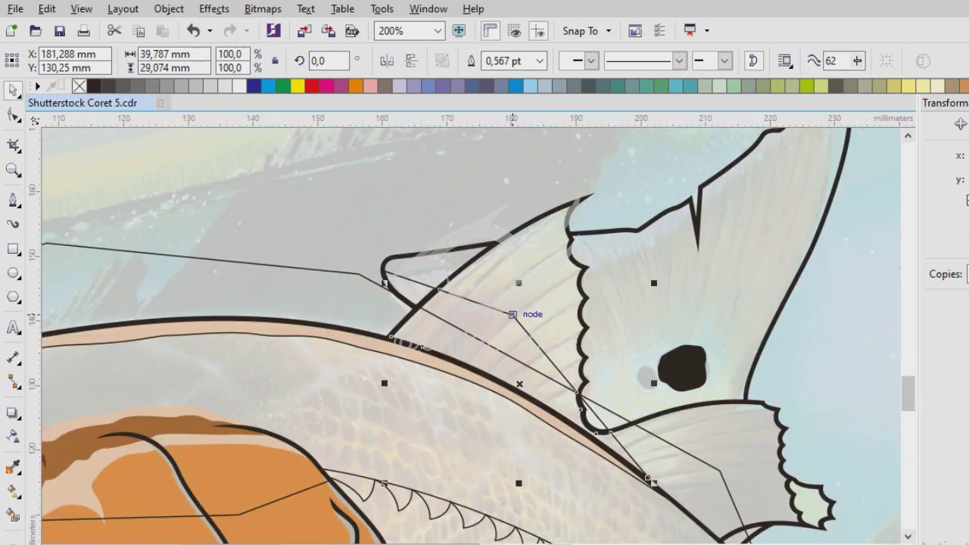
key(space)
key(Escape)
click(598, 418)
key(Escape)
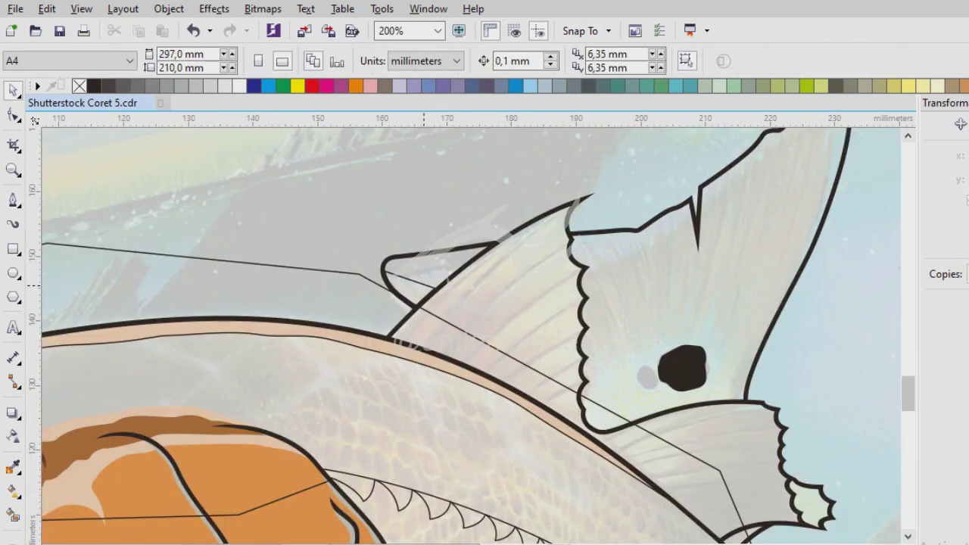
- Trim away the scalloped upper body outline's excess above the back, up to the dorsal fin's front edge
scroll(386, 325, up, 4)
key(Tab)
key(Tab)
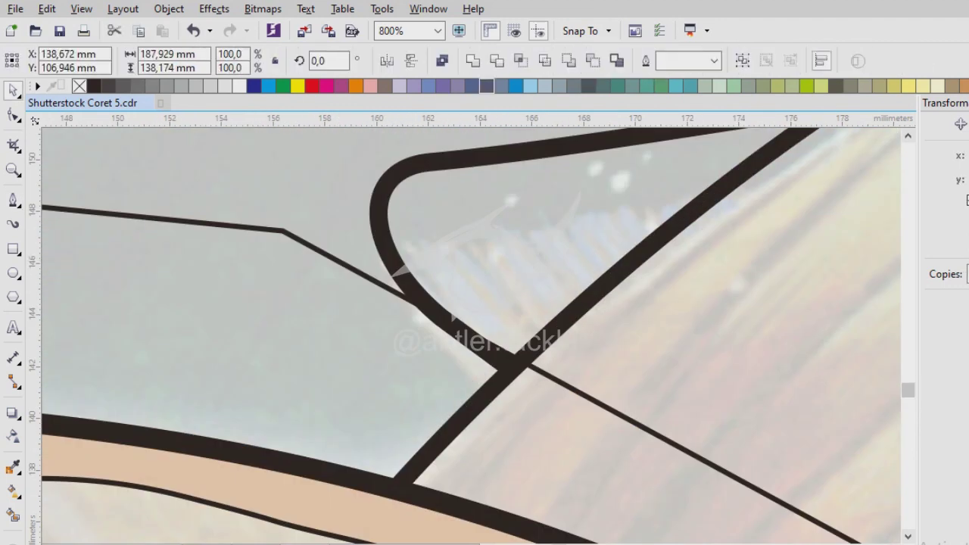
key(Tab)
key(Tab)
key(Escape)
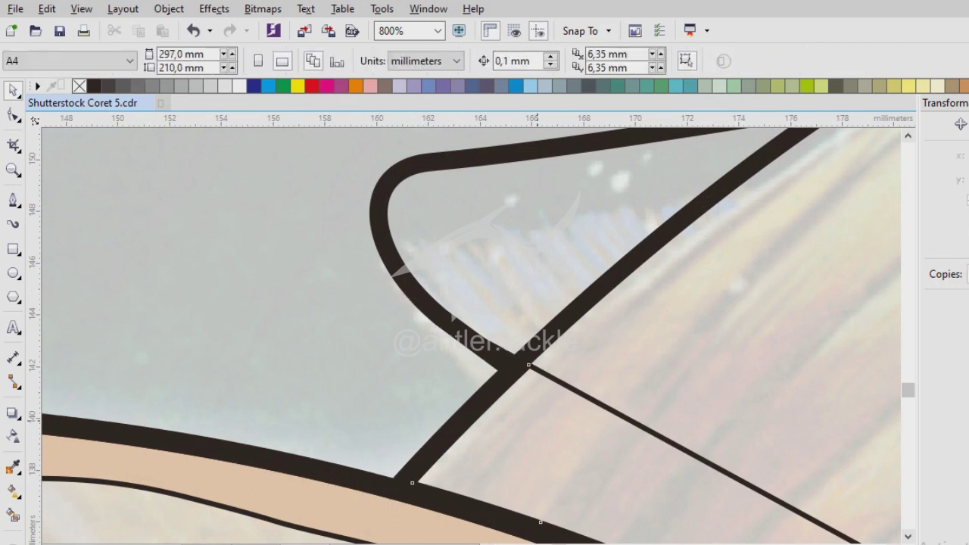
- Remove the upper body outline's remaining excess pieces across the dorsal fin and the tail base
scroll(454, 302, down, 4)
scroll(828, 497, up, 2)
scroll(470, 333, down, 2)
scroll(469, 265, up, 2)
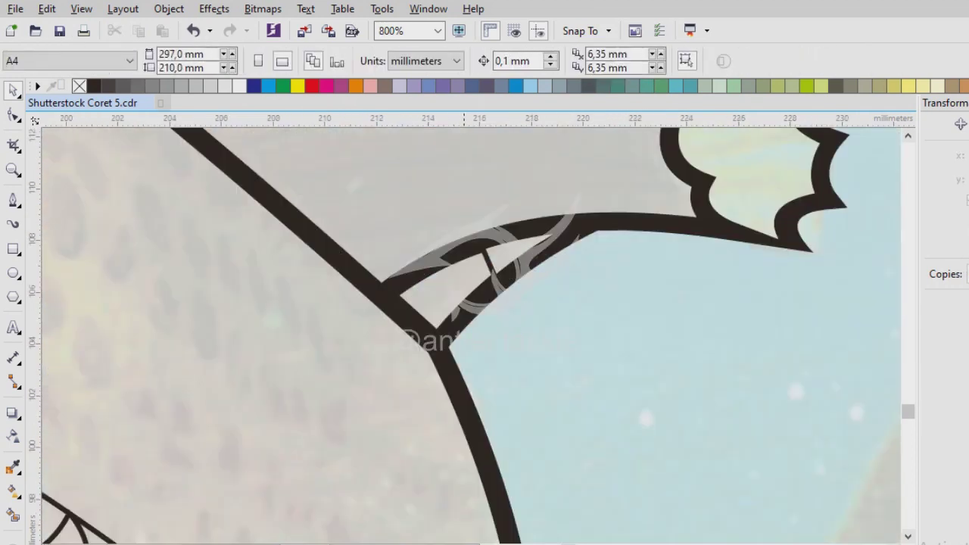
scroll(469, 265, down, 4)
scroll(470, 333, up, 2)
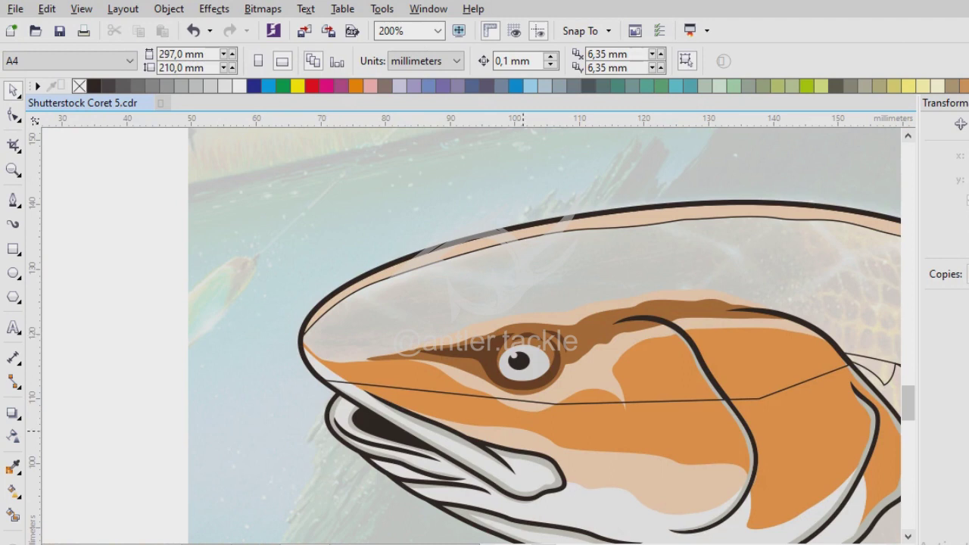
- Fill the scalloped upper body with the eye stripe's brown (C39 M66 Y91 K2) and place it behind the head shapes
key(i)
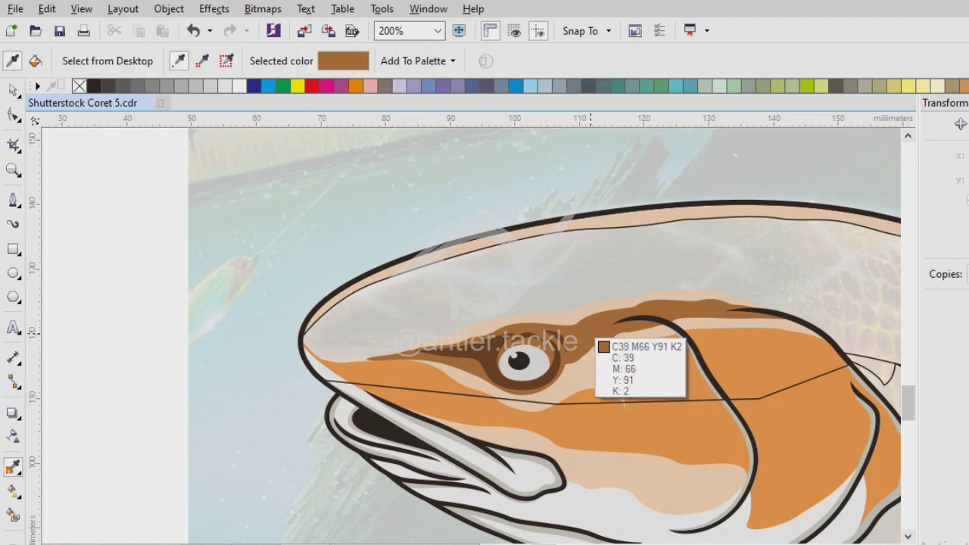
click(595, 342)
click(595, 342)
key(Tab)
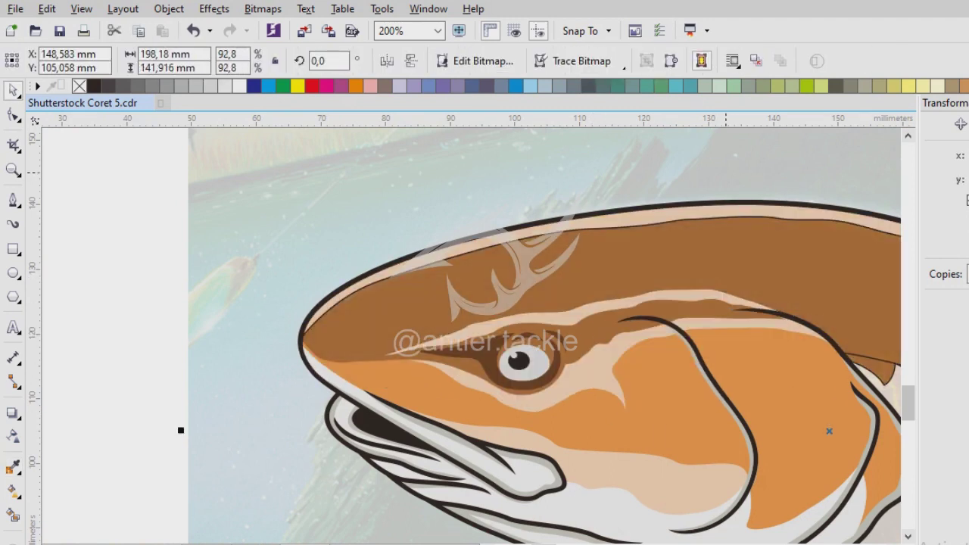
- Delete the guide curve running along the top of the scallops
scroll(725, 173, down, 1)
scroll(316, 340, up, 3)
click(464, 313)
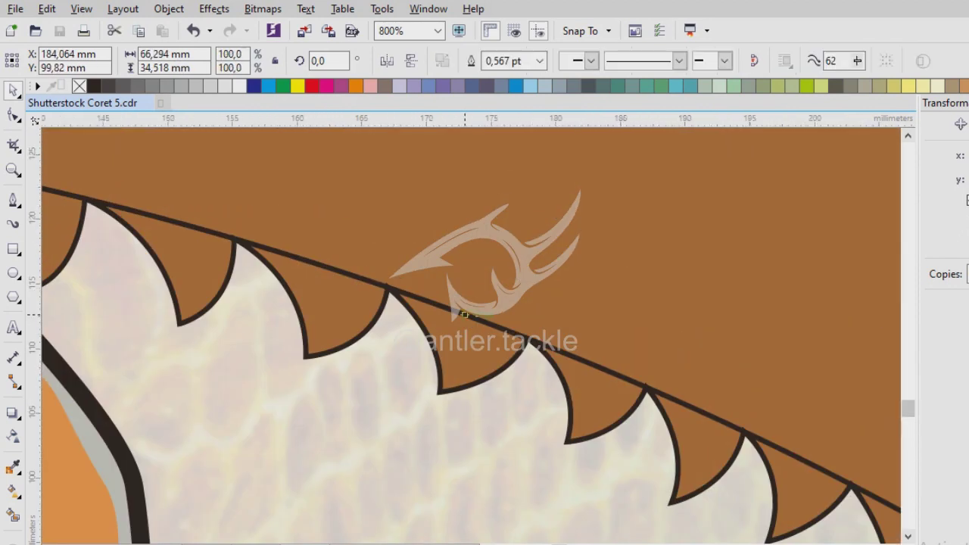
scroll(465, 313, down, 3)
key(Escape)
key(F5)
scroll(392, 277, up, 3)
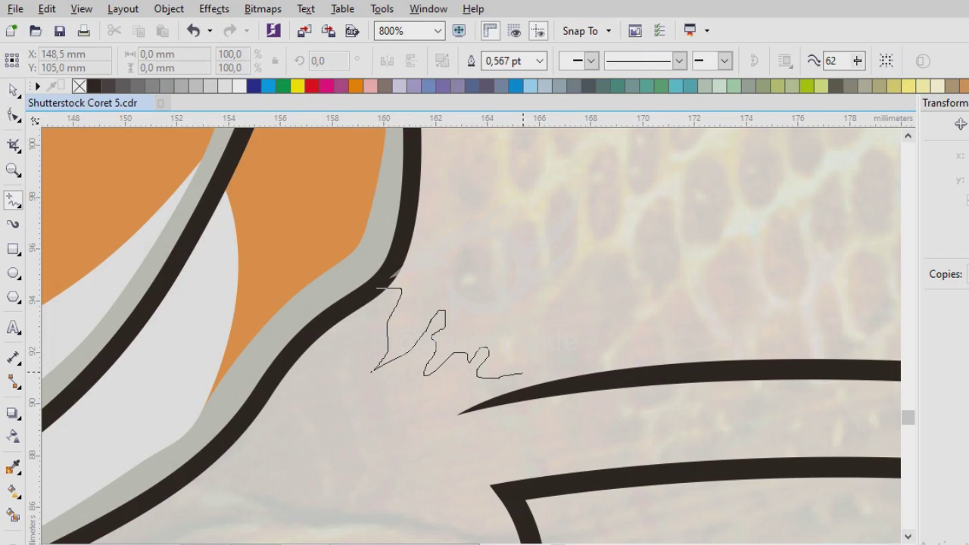
drag(522, 373, 562, 379)
scroll(627, 389, down, 2)
scroll(471, 341, up, 1)
scroll(471, 341, up, 2)
key(ctrl+z)
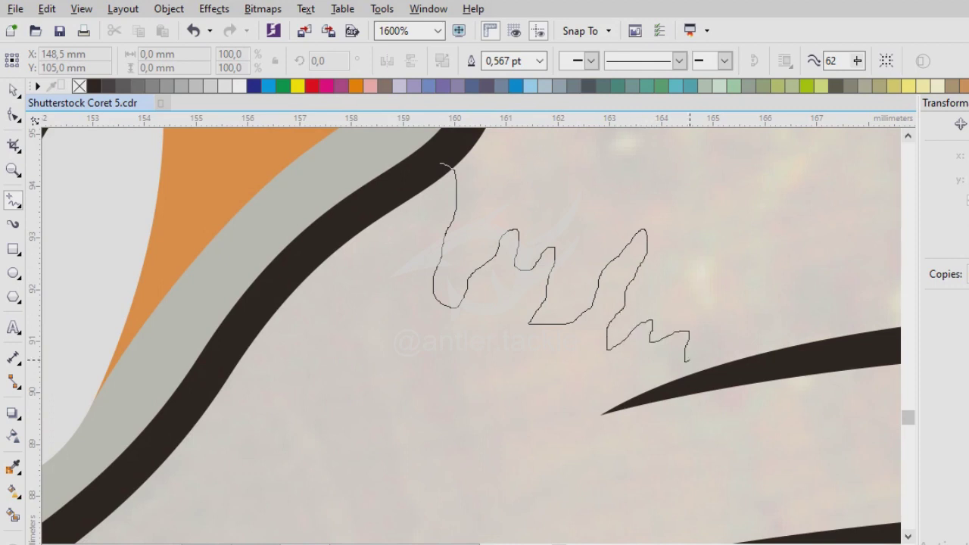
- Sketch a jagged edge about 6 by 4 mm from the gill cover's rear corner, then extend it across the pectoral fin to about 36 by 17 mm overall
drag(686, 360, 746, 355)
scroll(746, 356, down, 1)
scroll(303, 293, down, 2)
scroll(256, 225, up, 1)
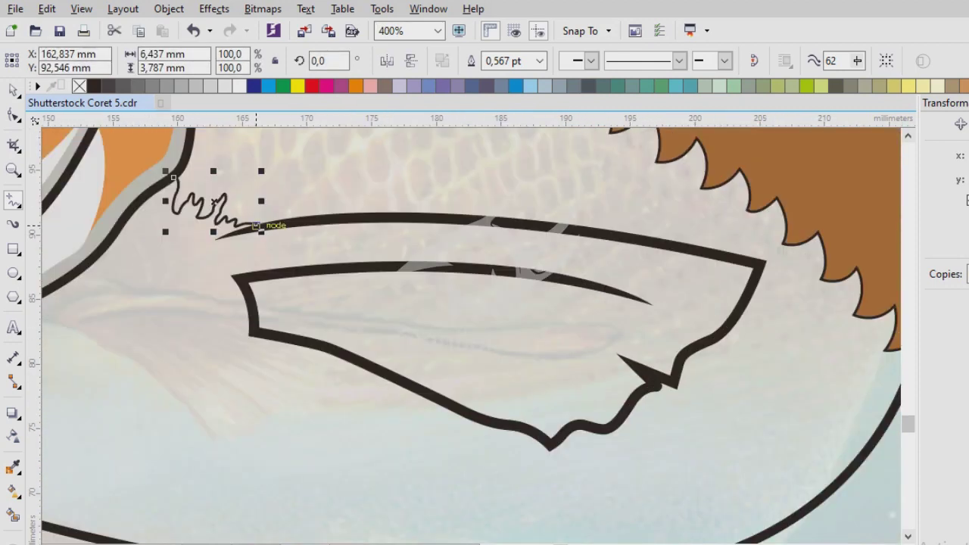
drag(604, 372, 636, 383)
scroll(636, 383, up, 1)
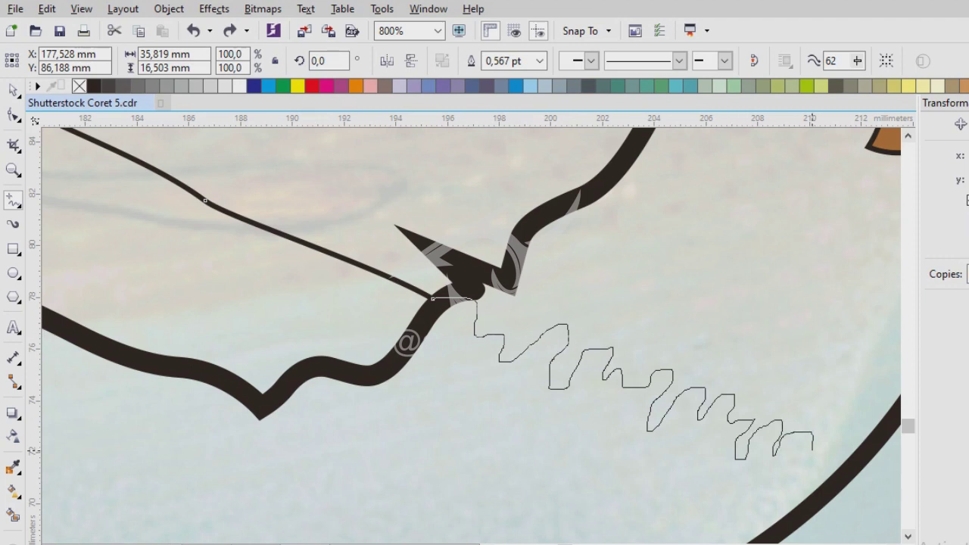
- Continue the jagged edge behind the pectoral fin to the rear body outline, about 52 by 23 mm, and run it past the body
drag(848, 458, 848, 458)
scroll(848, 458, down, 1)
scroll(384, 357, up, 1)
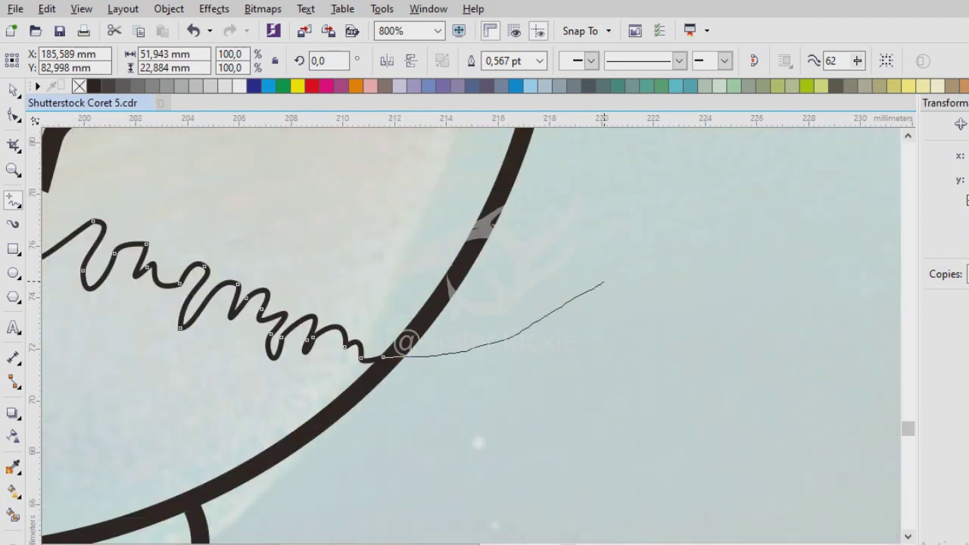
drag(603, 283, 606, 279)
- Close the side shape through the upper body and gill cover, about 77 by 52 mm, and fill it orange behind the brown and linework
scroll(608, 366, down, 3)
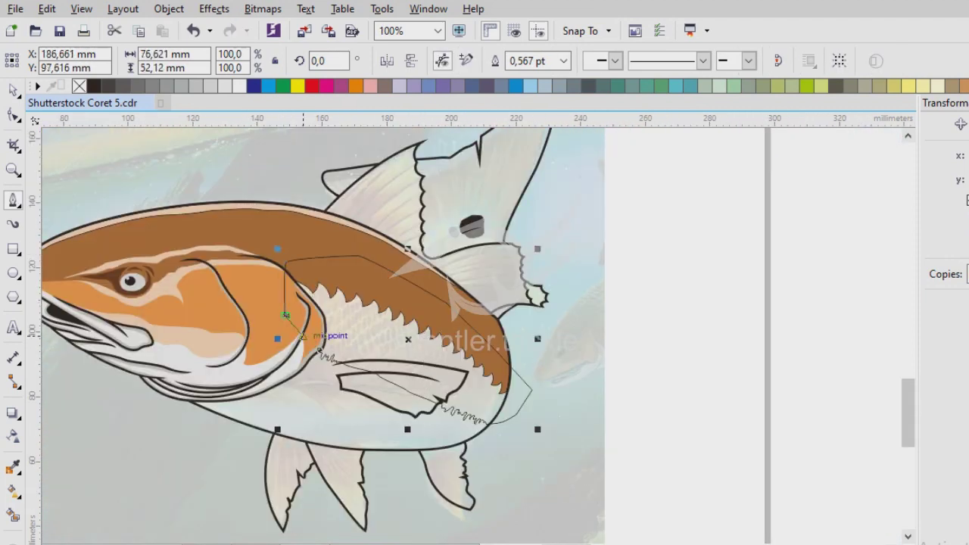
scroll(320, 350, up, 2)
click(383, 340)
scroll(383, 341, down, 2)
scroll(695, 418, up, 2)
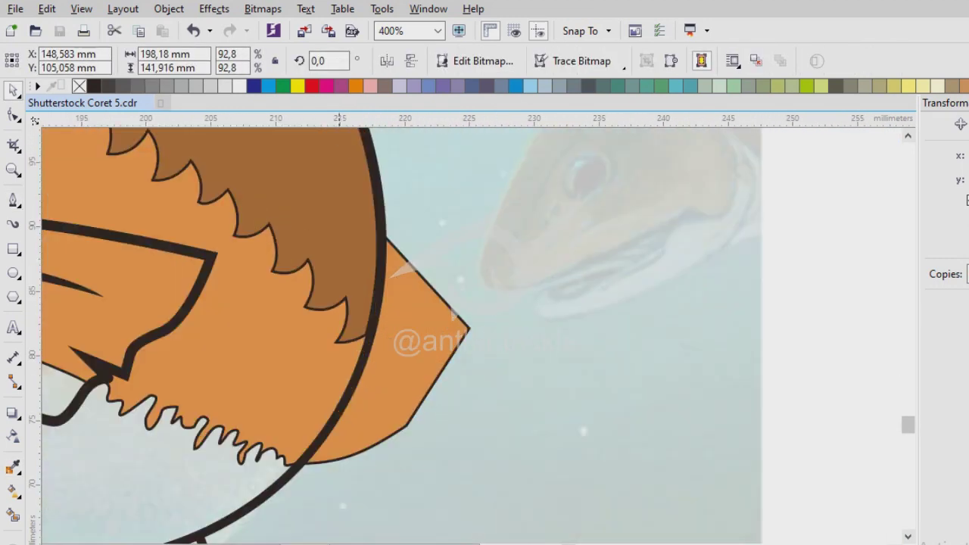
- Trim off the orange side shape's excess beyond the rear body outline
scroll(259, 265, up, 1)
click(357, 365)
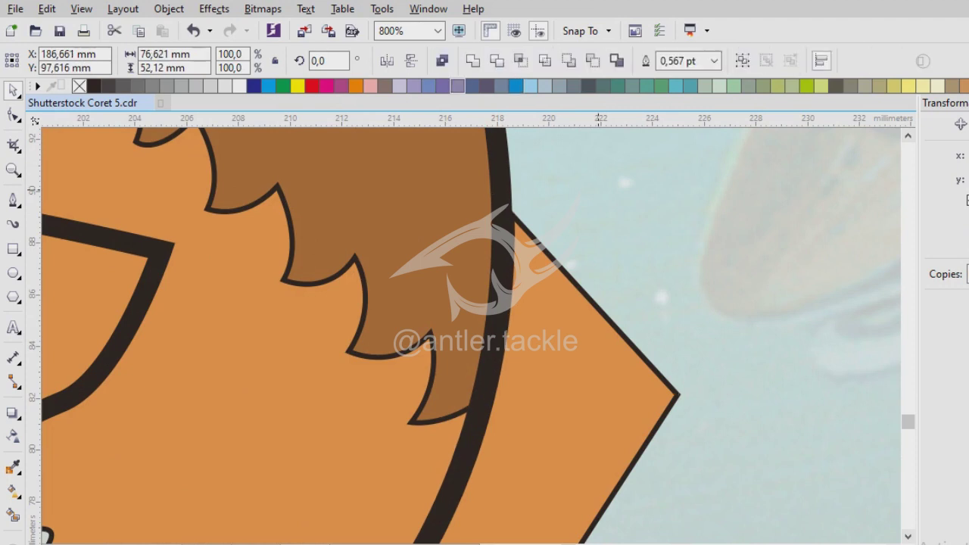
scroll(485, 333, down, 3)
key(Escape)
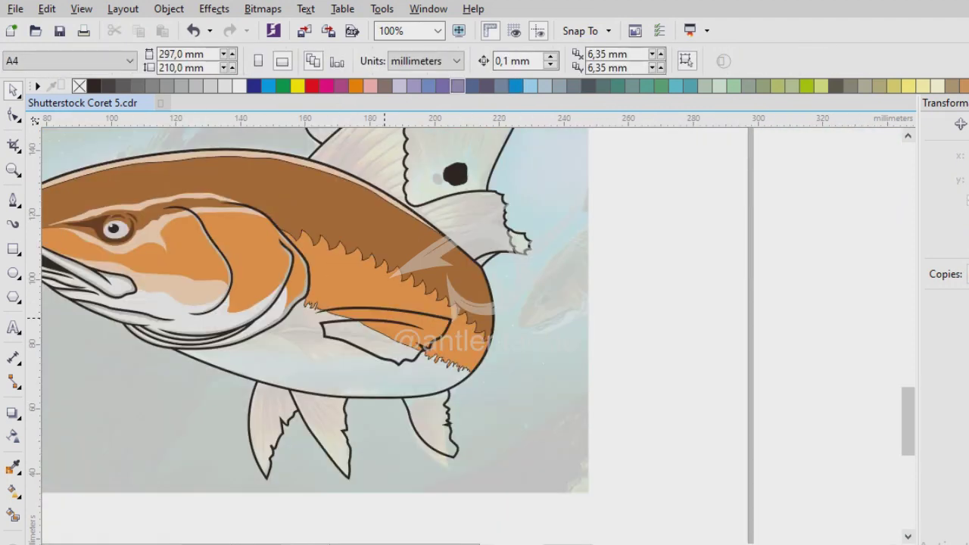
- Start the belly shadow's edge with a flowing curve from the gill cover's lower outline toward the rear, about 32 by 10 mm
scroll(165, 364, up, 1)
key(F5)
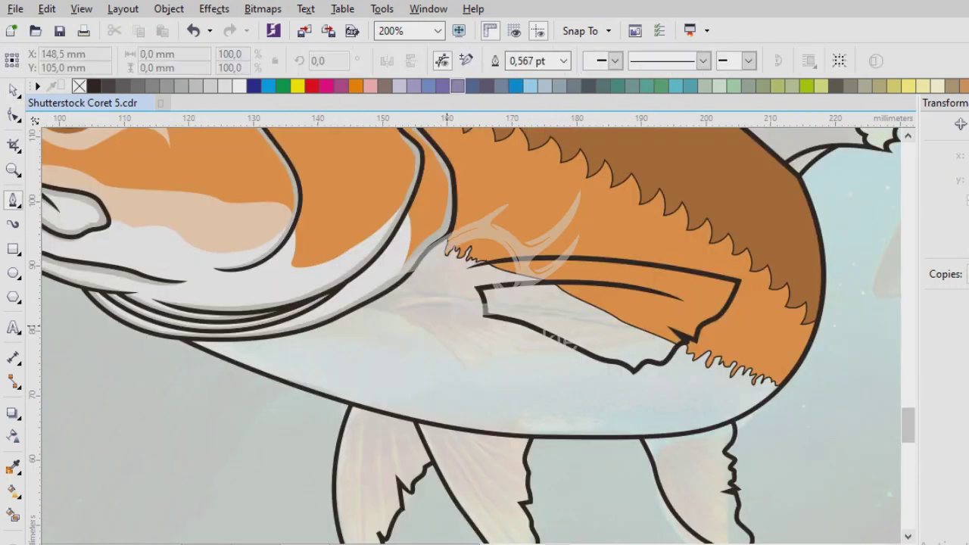
scroll(418, 311, up, 1)
scroll(312, 356, up, 1)
key(F5)
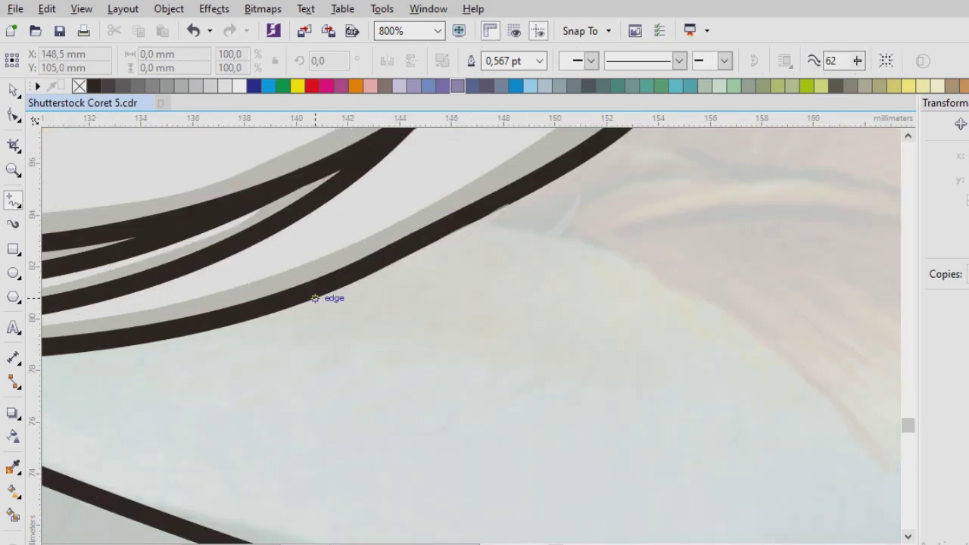
key(F5)
click(309, 300)
scroll(480, 329, down, 1)
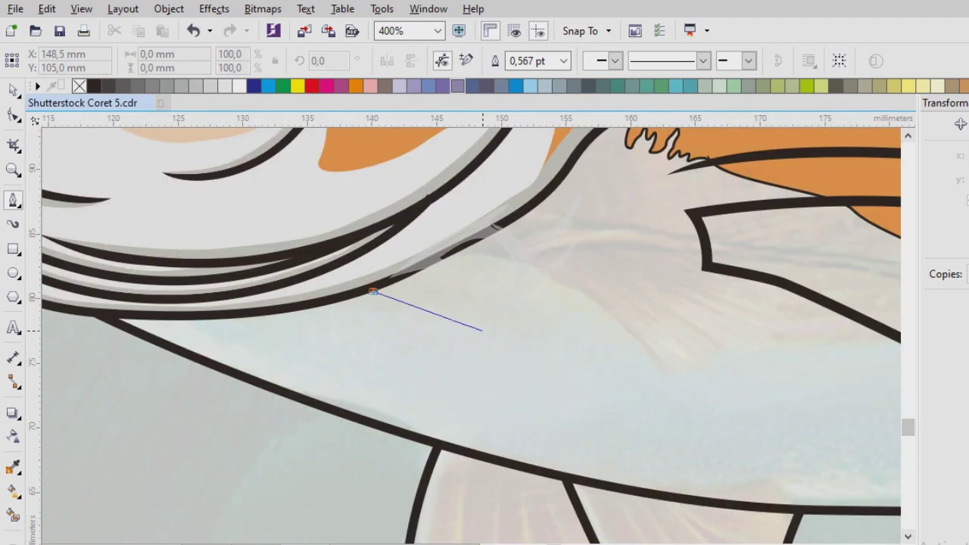
click(488, 335)
drag(608, 364, 636, 385)
drag(707, 368, 805, 397)
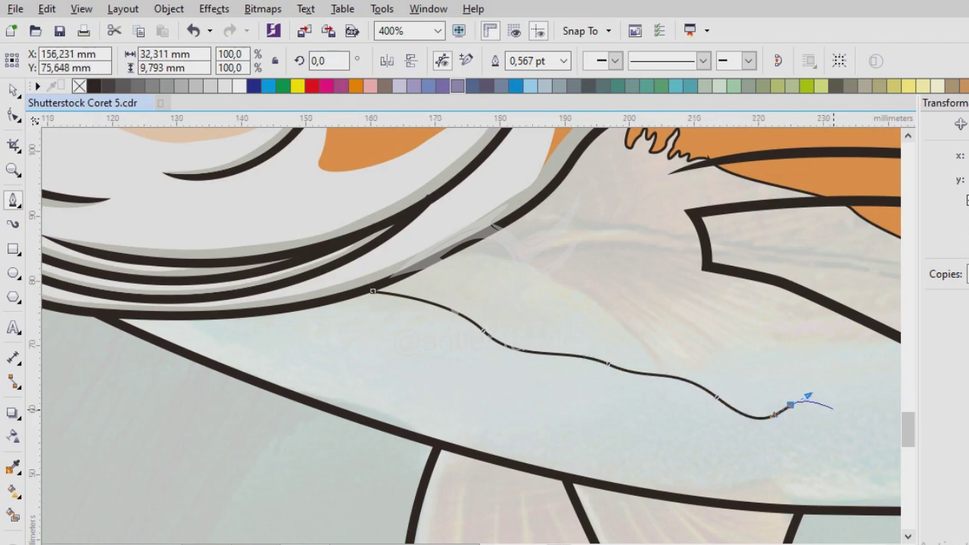
- Extend the belly shadow's edge with tight, uneven waves beneath the pectoral fin
scroll(794, 401, up, 2)
drag(454, 337, 454, 370)
drag(509, 376, 541, 329)
drag(617, 358, 600, 392)
drag(612, 418, 692, 385)
scroll(692, 386, down, 1)
drag(445, 265, 438, 325)
click(494, 324)
drag(536, 316, 556, 331)
click(631, 323)
- Carry the wavy belly edge on to the rear body outline
scroll(631, 323, down, 1)
scroll(487, 336, up, 1)
drag(500, 299, 567, 292)
key(ctrl+z)
click(580, 332)
drag(661, 348, 802, 312)
- Route the belly shadow outline below the body and through the throat folds to close it at the gill cover, about 98 by 26 mm
scroll(803, 312, down, 1)
scroll(432, 336, down, 1)
drag(479, 331, 489, 397)
scroll(489, 398, down, 1)
scroll(480, 287, up, 2)
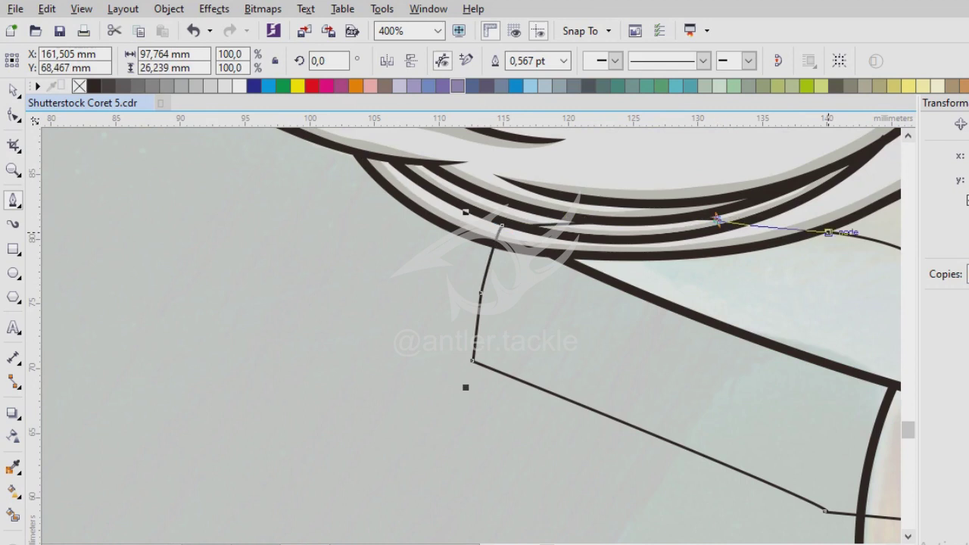
scroll(757, 305, up, 1)
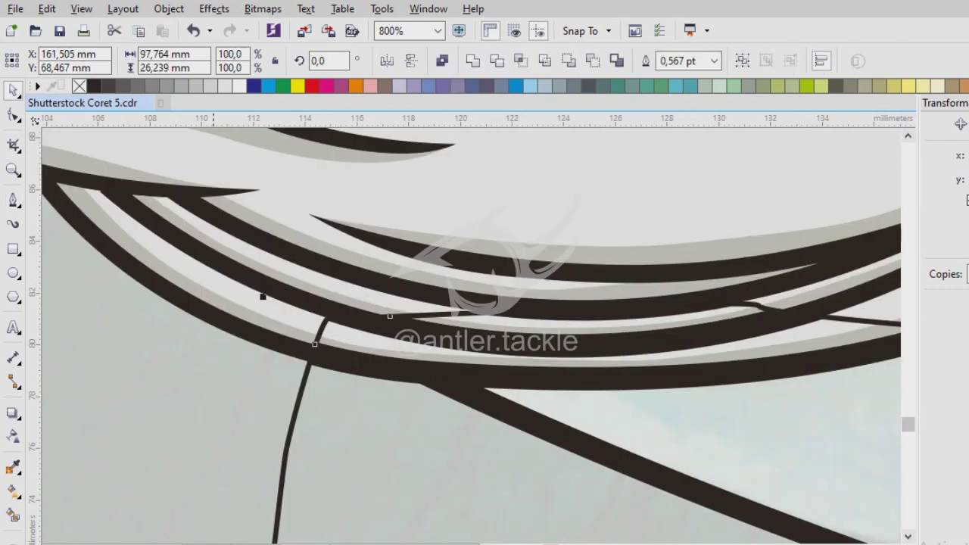
- Trim the belly shadow to the body, removing its excess over the throat folds and across the lower fins
key(space)
key(Escape)
scroll(469, 333, down, 1)
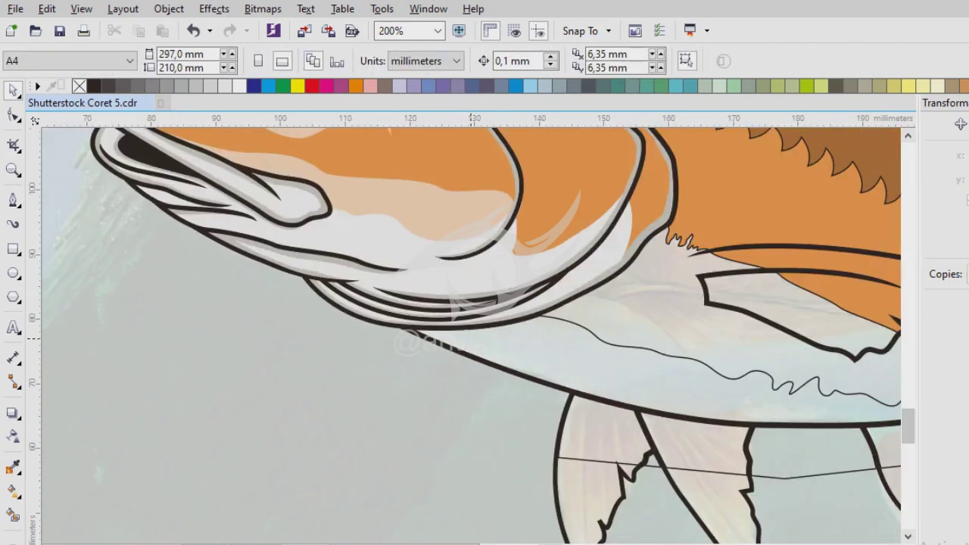
scroll(470, 333, up, 1)
key(Escape)
scroll(470, 333, down, 1)
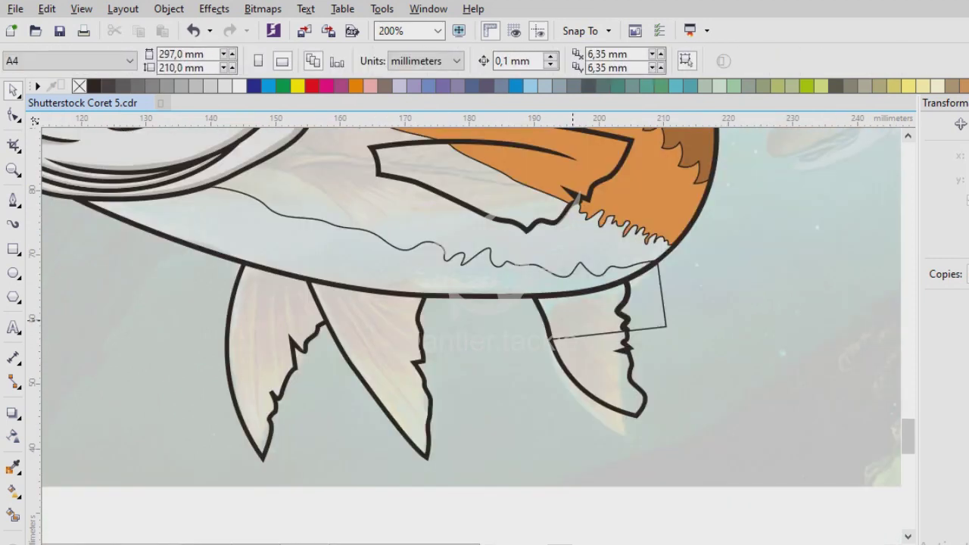
scroll(406, 389, down, 1)
scroll(284, 261, up, 1)
- Draw a closed shape about 83 by 32 mm covering the unfilled lower side between the orange area and the belly shadow
key(i)
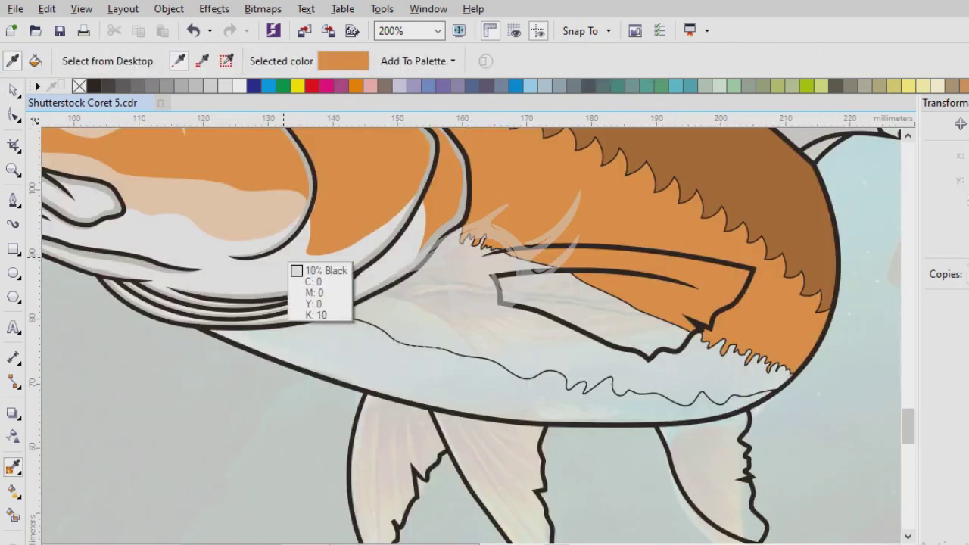
key(space)
click(13, 199)
click(377, 255)
drag(458, 208, 557, 220)
drag(694, 286, 765, 322)
click(666, 411)
click(585, 414)
click(508, 407)
click(371, 364)
click(301, 340)
key(space)
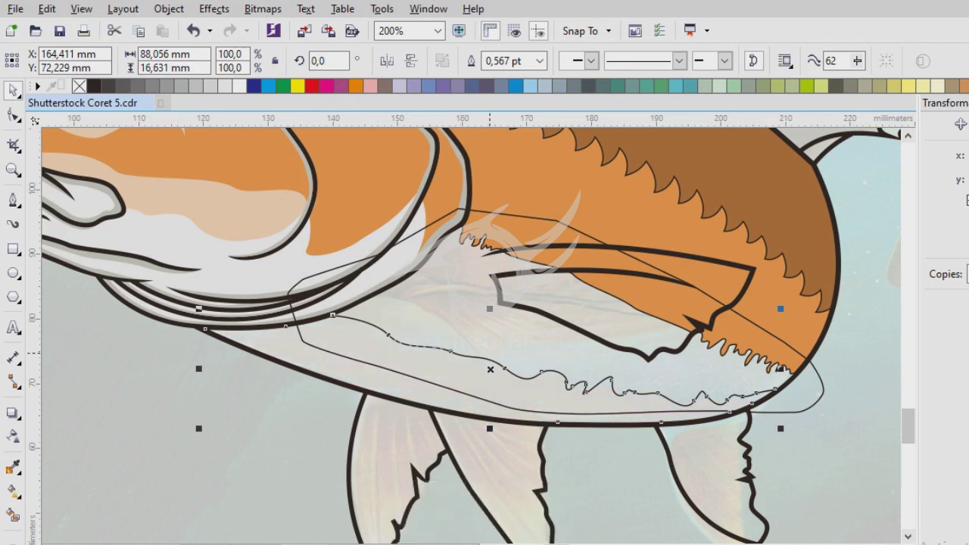
- Fill the new lower side shape with the gill area's 10% Black
key(i)
click(309, 275)
click(318, 291)
key(space)
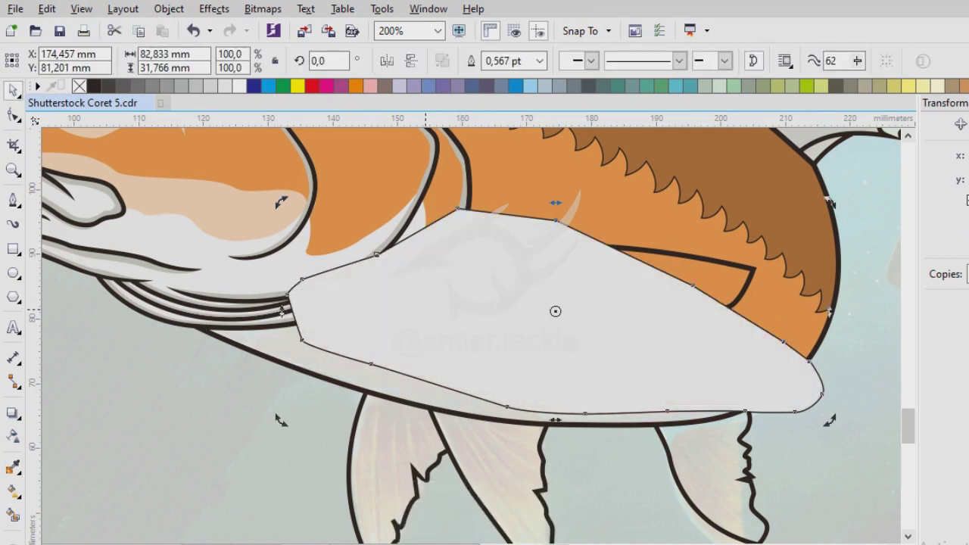
- Place the light lower side shape behind the orange and belly shadow shapes and trim its excess beyond the rear body outline
scroll(833, 265, up, 4)
click(870, 303)
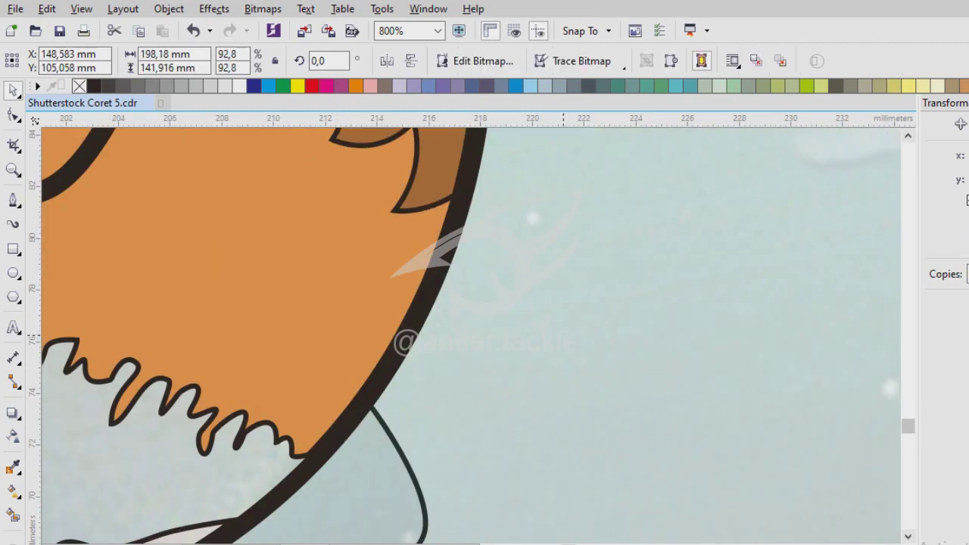
key(Tab)
key(Tab)
key(Tab)
key(Tab)
key(Tab)
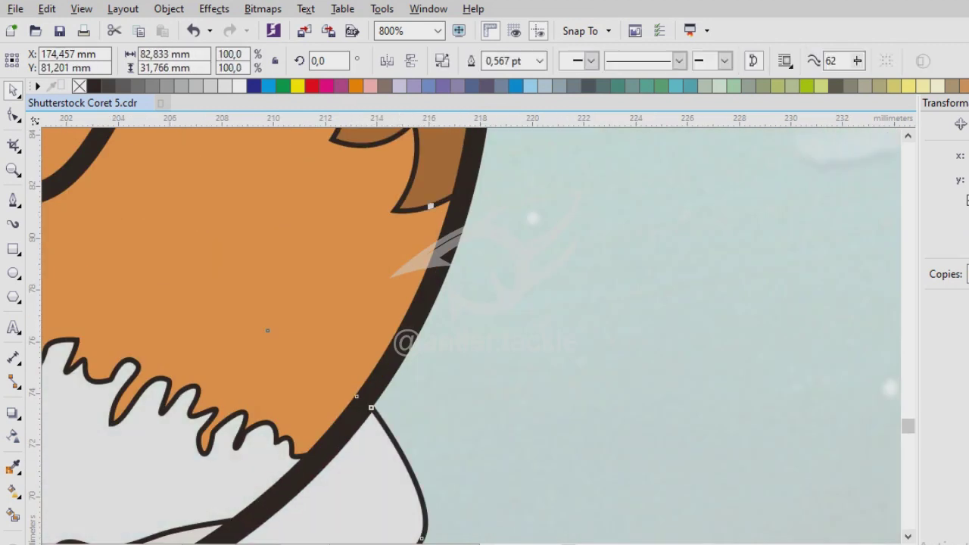
scroll(508, 281, down, 4)
key(Escape)
scroll(605, 337, down, 2)
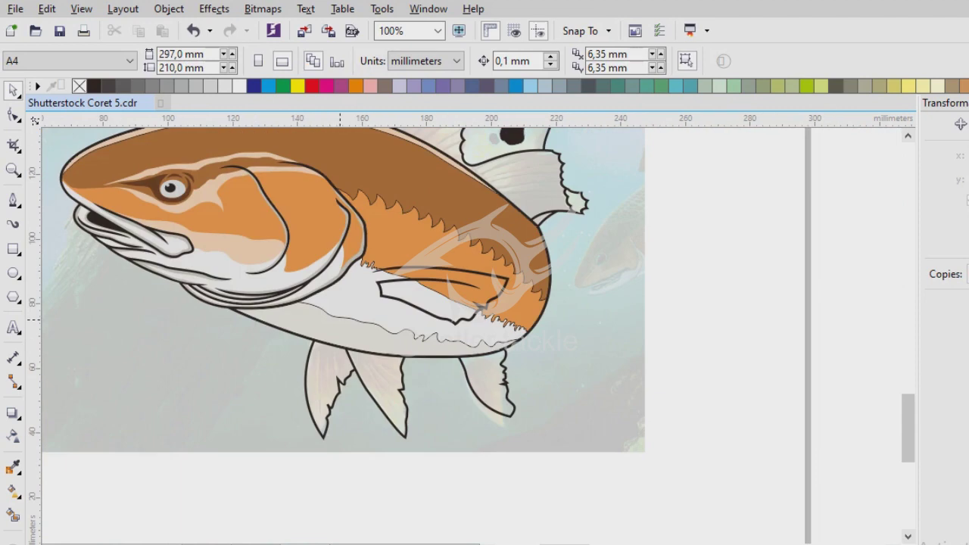
- Remove the thin outlines from the body's colour shapes
scroll(340, 318, up, 1)
scroll(297, 382, down, 2)
key(Tab)
key(Escape)
scroll(499, 256, up, 1)
scroll(471, 335, up, 2)
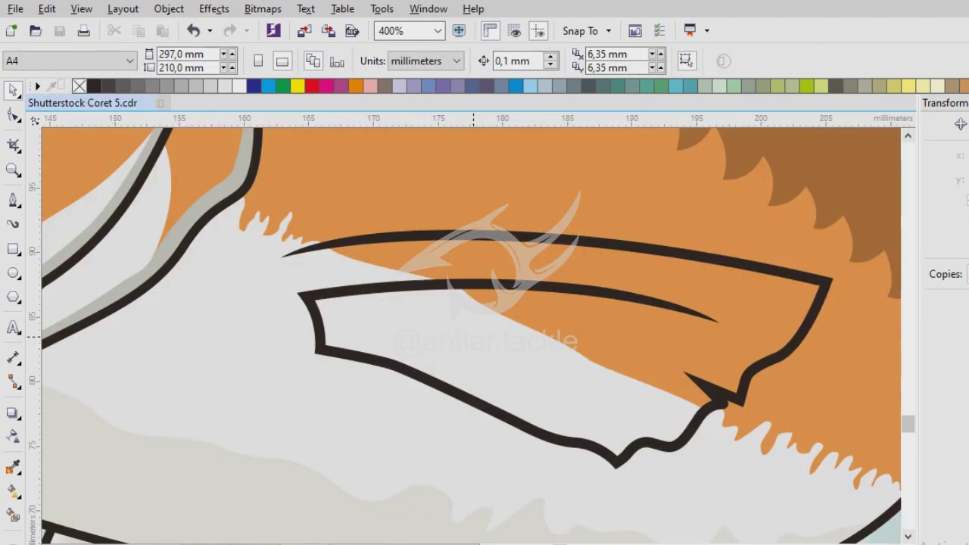
- Trace the pectoral fin's upper line from its front tip and continue down the rear edge, about 39 by 10 mm
scroll(470, 303, up, 1)
key(F5)
click(315, 240)
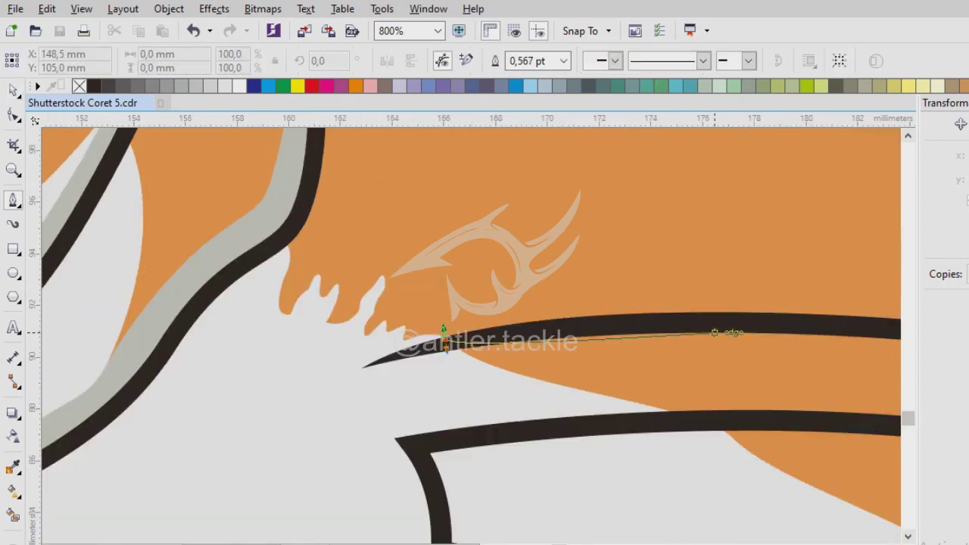
scroll(454, 242, up, 1)
click(402, 241)
click(487, 241)
scroll(488, 241, down, 2)
scroll(453, 338, up, 1)
click(443, 335)
click(792, 389)
scroll(792, 394, down, 1)
scroll(576, 227, up, 1)
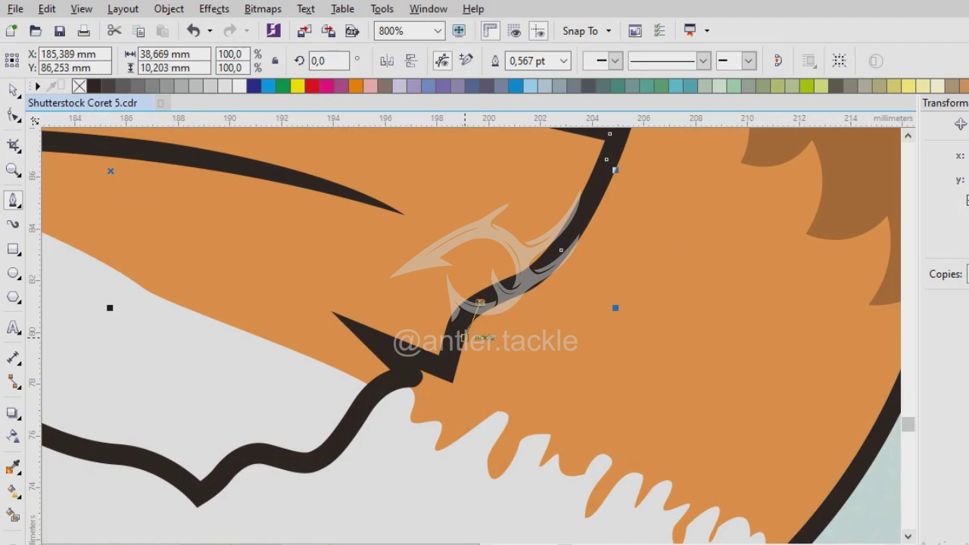
- Continue the fin shape past the rear notch onto the lower edge, about 39 by 13 mm overall, and close it through the fin at its front tip
scroll(419, 369, up, 2)
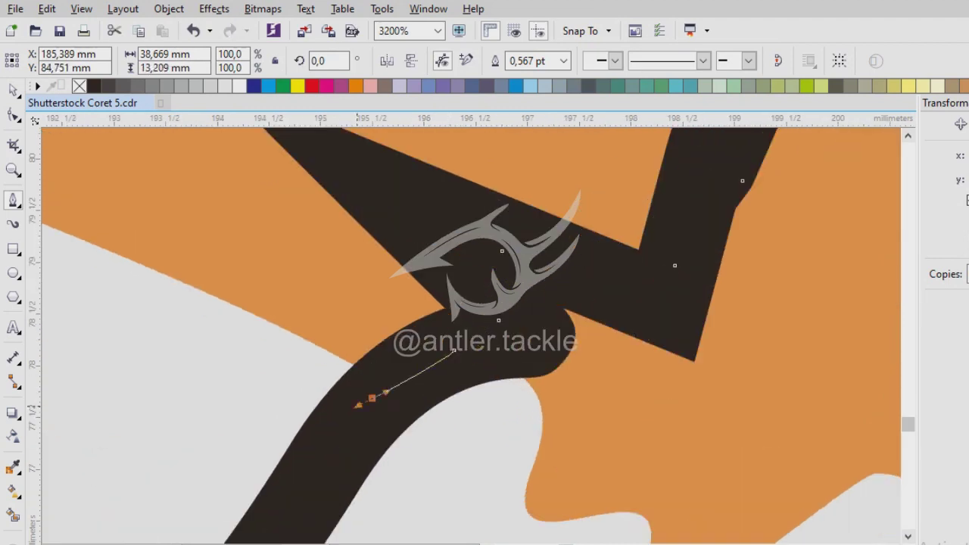
scroll(454, 350, down, 3)
scroll(470, 335, up, 1)
click(433, 294)
key(space)
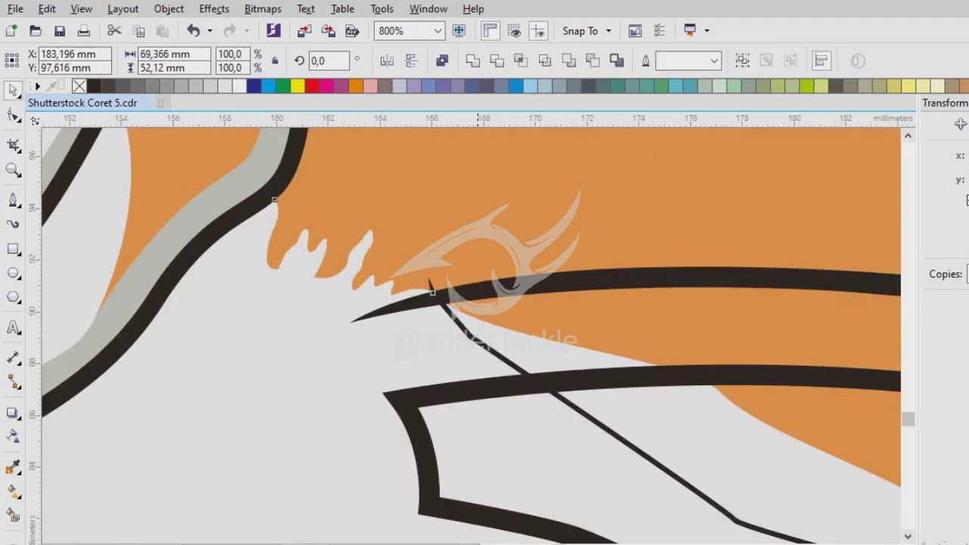
- Trim the pectoral fin's area out of the orange body shape
key(Escape)
key(space)
scroll(412, 365, up, 1)
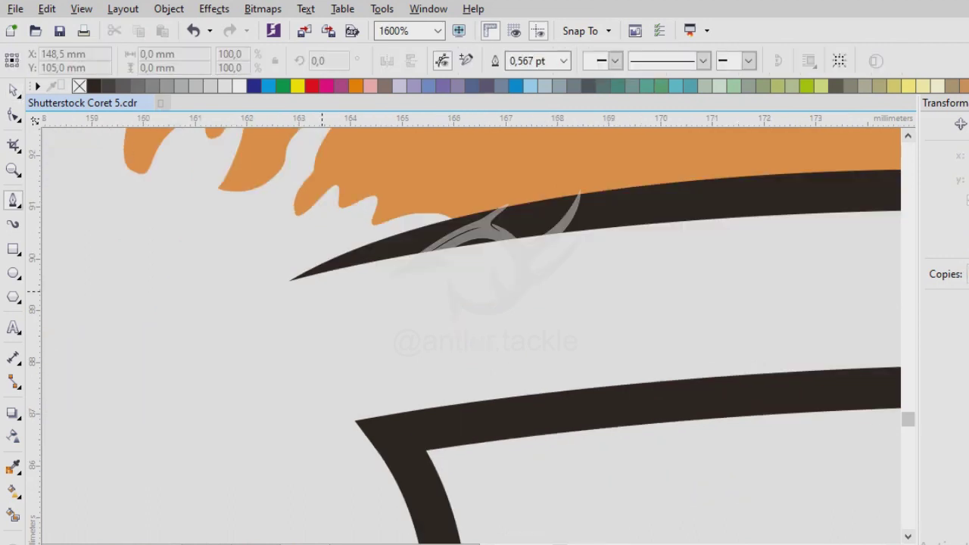
- Draw a closed shading shape from the fin's front tip along the underside of its upper line, about 33 by 7 mm
scroll(310, 326, down, 2)
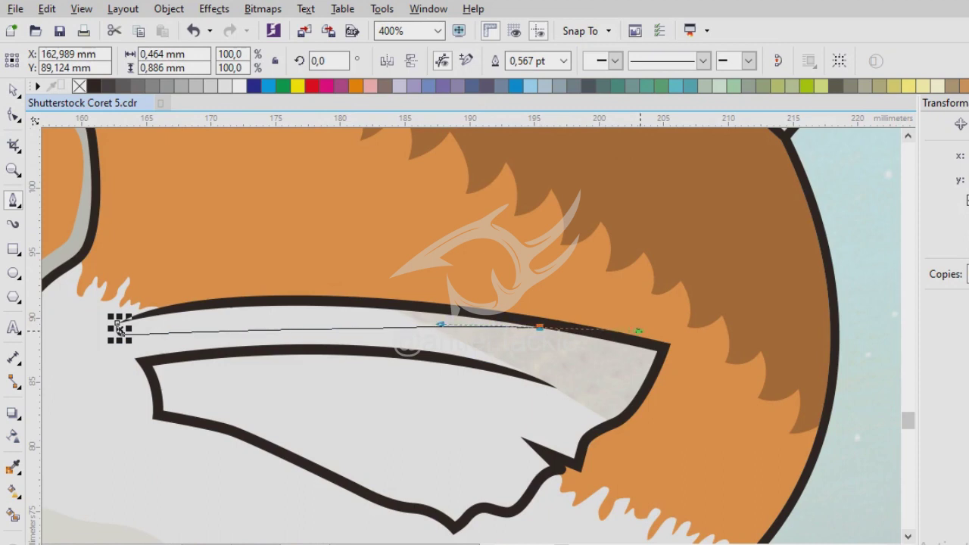
drag(640, 331, 810, 359)
click(284, 243)
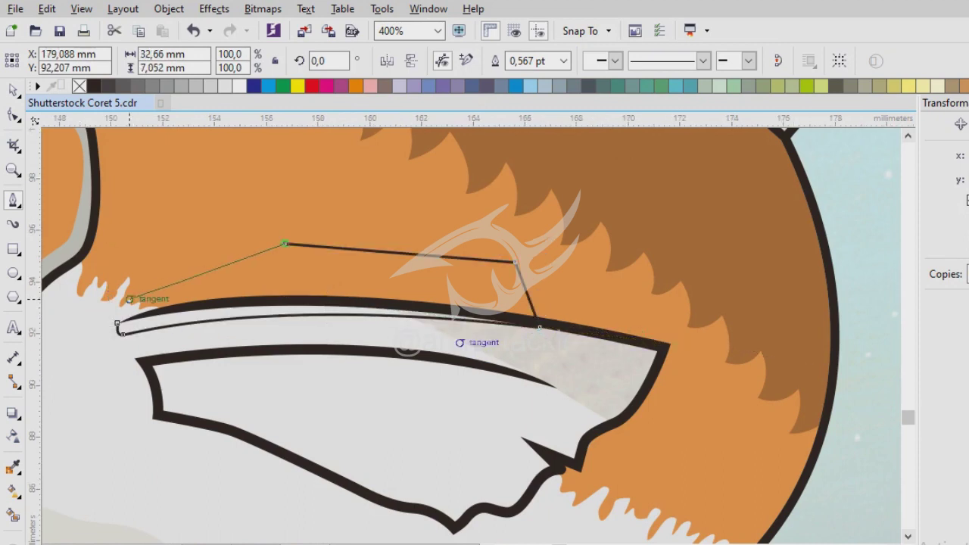
scroll(411, 454, up, 2)
scroll(411, 389, up, 1)
scroll(454, 348, down, 2)
scroll(469, 333, down, 1)
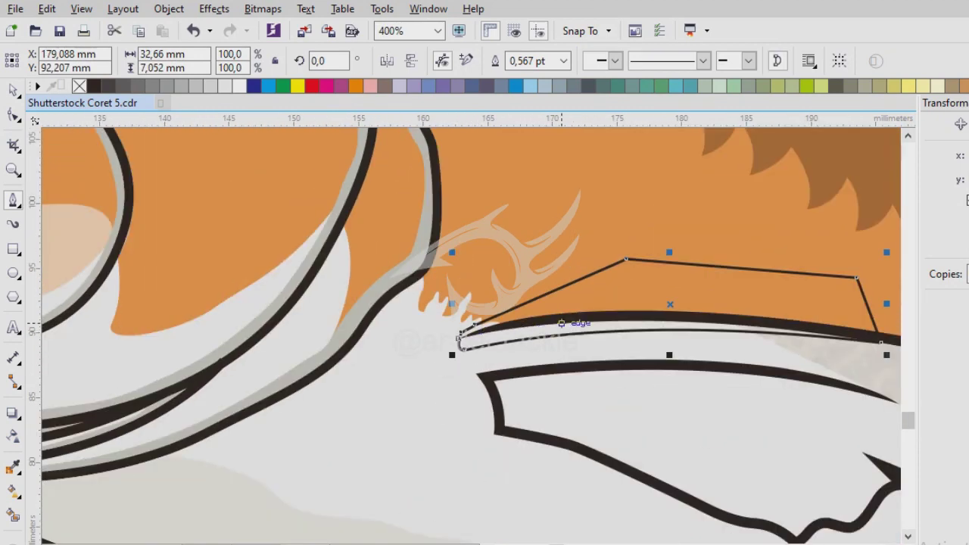
- Trim the shading shape against the fin's upper line and delete the excess above it
scroll(530, 325, up, 2)
scroll(159, 370, down, 1)
scroll(397, 328, up, 1)
key(space)
scroll(430, 353, up, 1)
drag(401, 318, 406, 317)
scroll(682, 333, down, 3)
scroll(837, 332, up, 1)
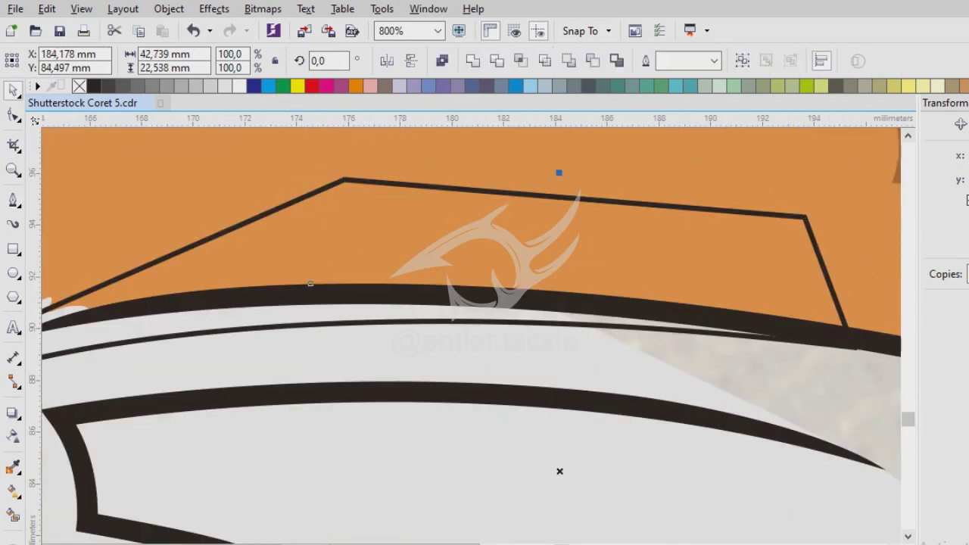
key(Delete)
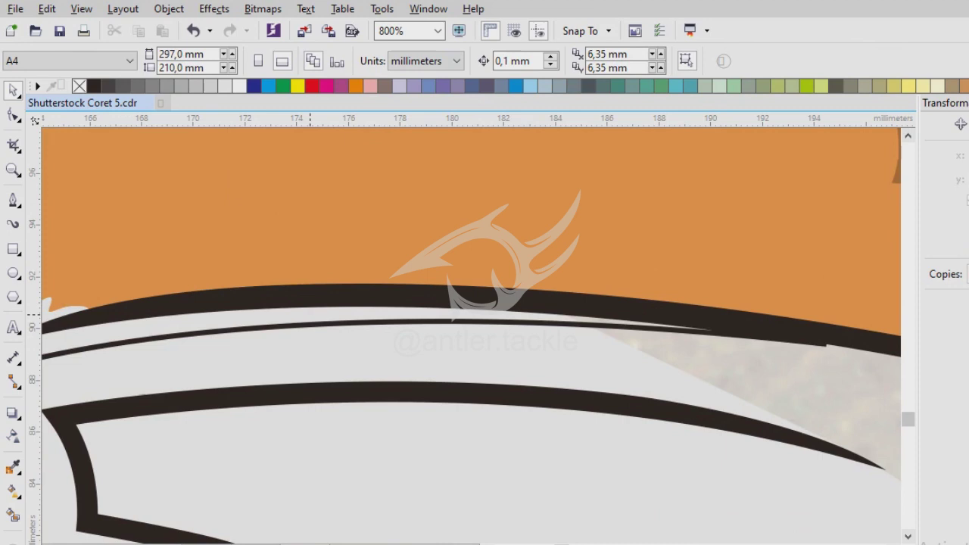
key(ctrl+z)
scroll(470, 333, down, 2)
scroll(469, 333, up, 1)
- Fill the shading strip with the sampled pale grey shadow colour and remove its outline
key(i)
scroll(485, 334, up, 2)
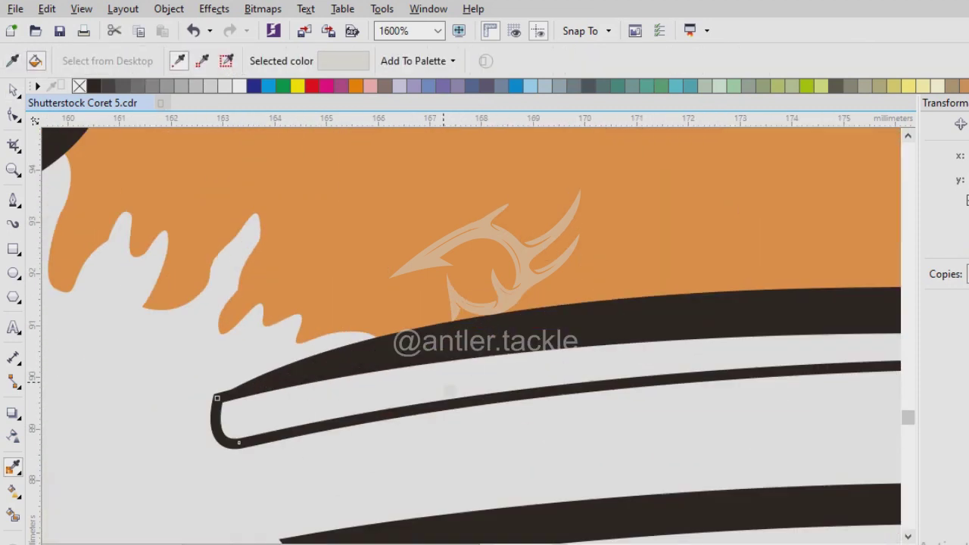
click(449, 390)
click(14, 90)
right_click(78, 86)
- Start a jagged fin-tip shape at the fin's upper rear edge, tracing the first inward point, about 6 by 3 mm
click(13, 199)
scroll(698, 376, down, 2)
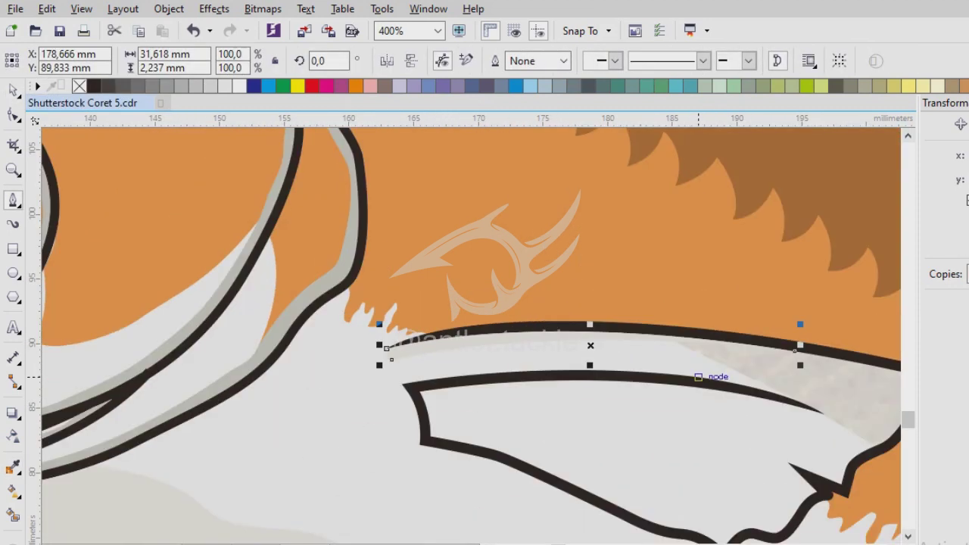
scroll(698, 377, up, 2)
click(457, 219)
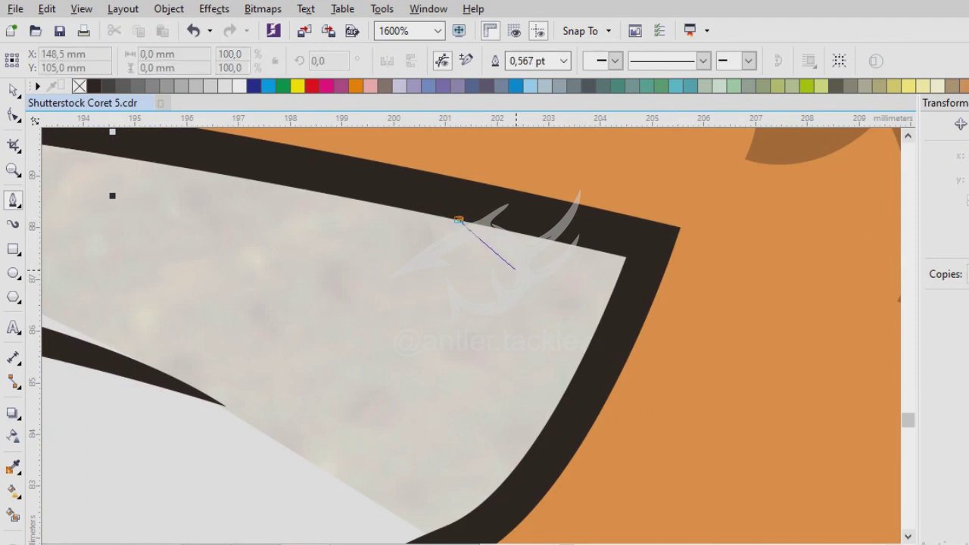
click(516, 271)
click(480, 307)
click(492, 330)
drag(220, 250, 152, 241)
drag(453, 363, 454, 393)
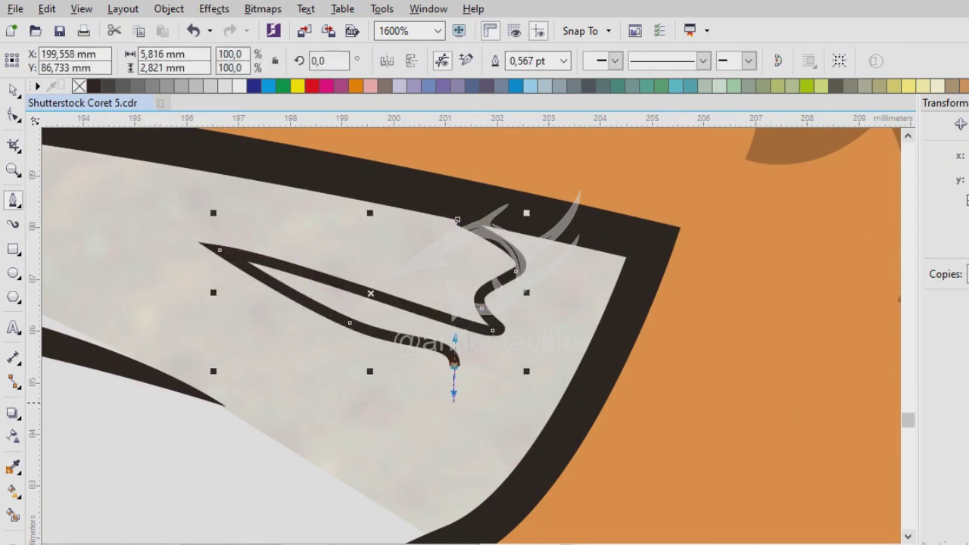
scroll(640, 255, down, 1)
scroll(494, 356, up, 1)
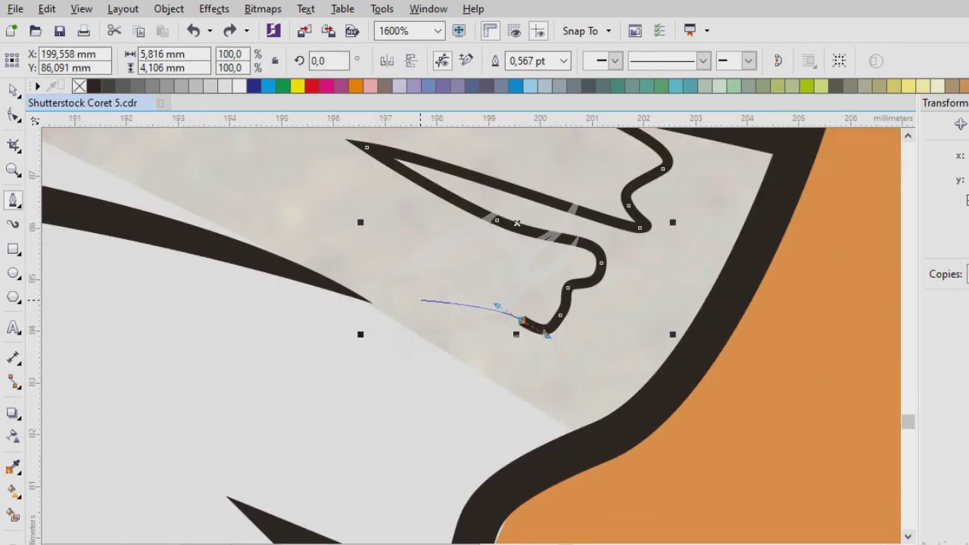
- Continue the jagged edge down and inward with a long pointed notch above the fin's rear spike, about 13 by 6 mm overall
click(420, 300)
click(484, 356)
click(368, 443)
scroll(325, 292, down, 1)
drag(323, 290, 292, 277)
key(ctrl+z)
scroll(292, 277, up, 1)
drag(354, 277, 352, 292)
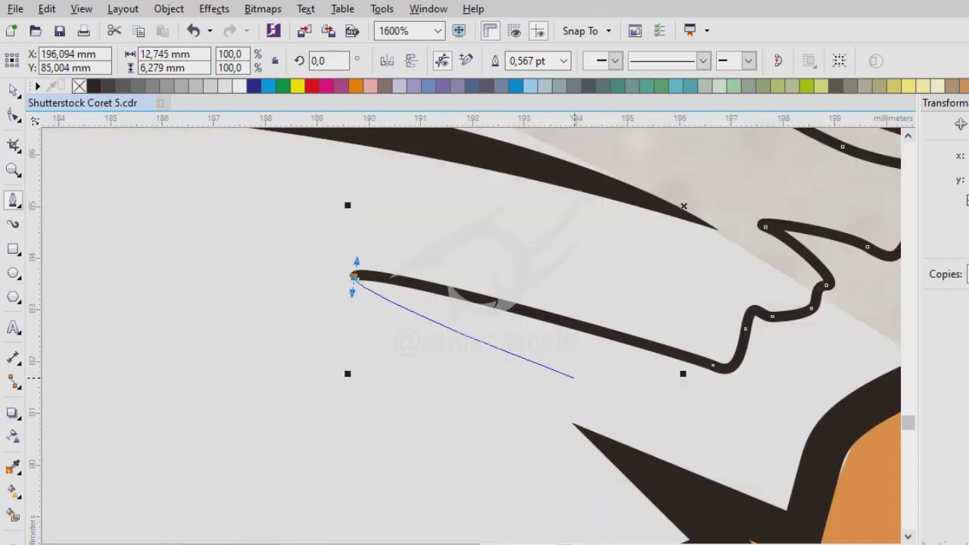
drag(649, 419, 674, 426)
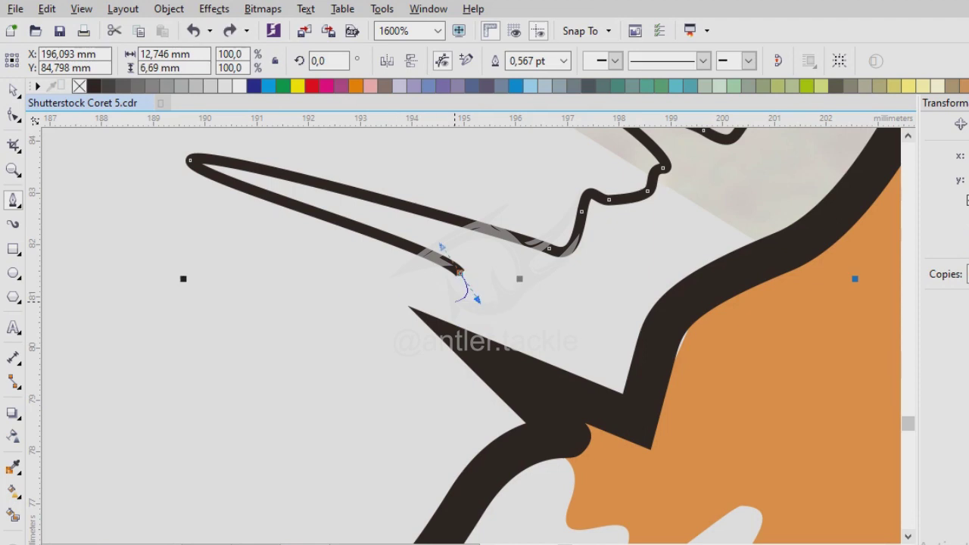
- Trace the jagged edge down past the tip of the fin's rear spike, about 13 by 10 mm overall
click(361, 276)
click(388, 321)
click(400, 367)
click(388, 396)
click(343, 432)
scroll(480, 329, down, 2)
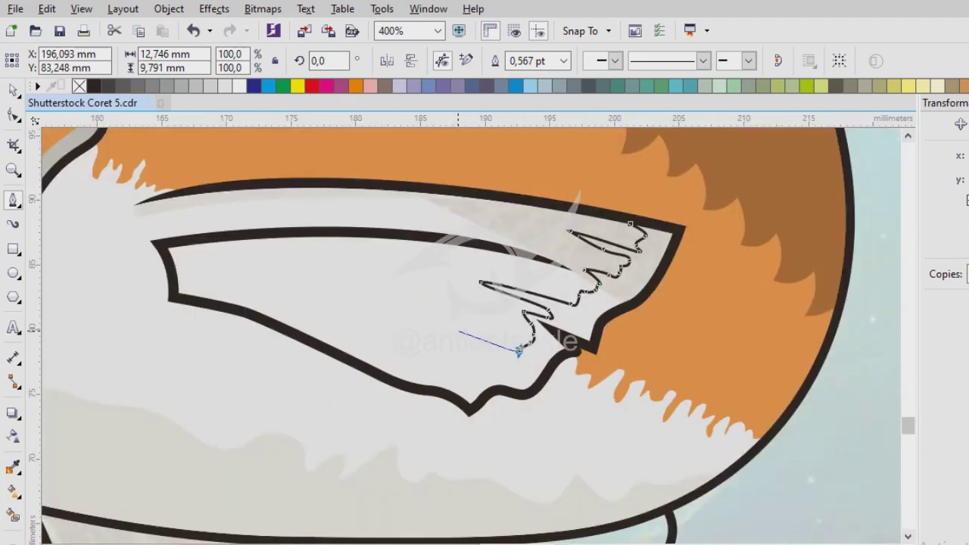
- Add another inward point in the lower lobe and run the jagged edge to the fin's lower line, about 22 by 11 mm overall
scroll(346, 348, up, 1)
click(451, 319)
scroll(451, 319, up, 1)
click(486, 354)
click(519, 385)
drag(507, 411, 485, 411)
scroll(508, 410, down, 1)
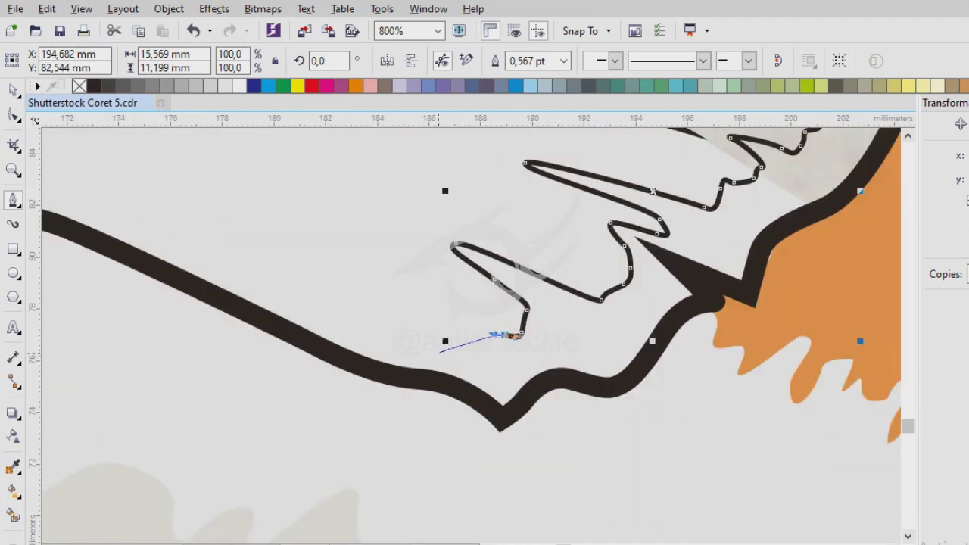
scroll(509, 335, up, 1)
drag(300, 308, 293, 325)
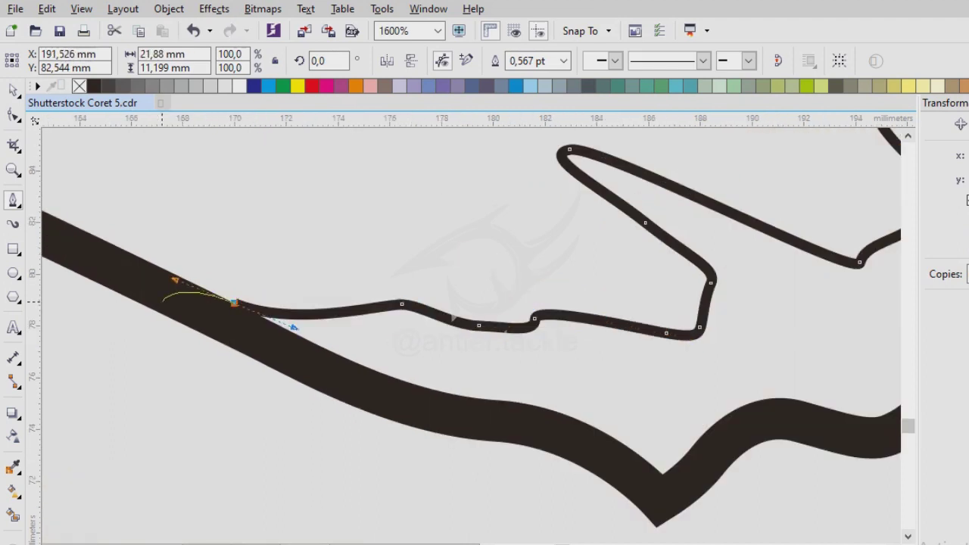
- Close the fin-tip shape around the outside of the fin's rear edge, about 27 by 20 mm overall
scroll(292, 324, down, 2)
click(457, 335)
scroll(457, 335, up, 1)
click(369, 335)
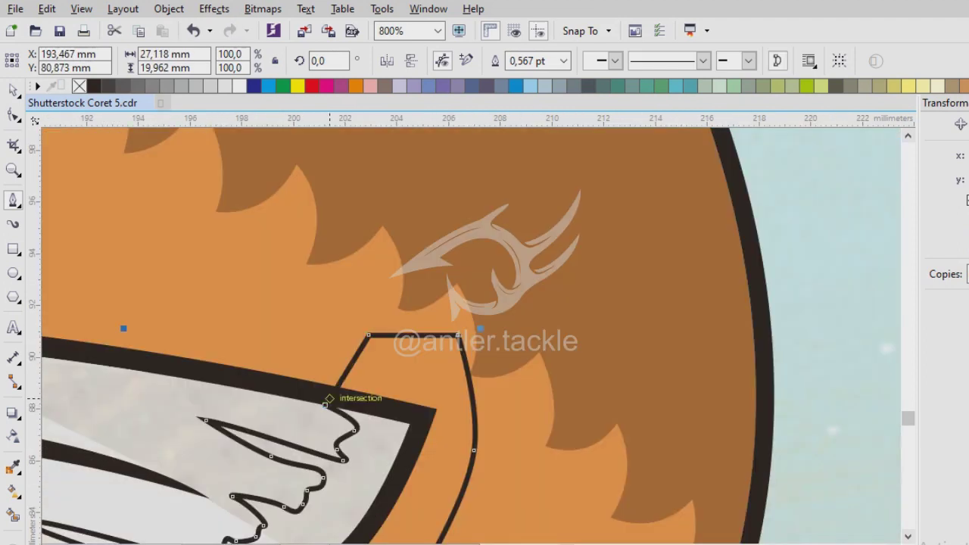
click(327, 401)
- Trim the fin-tip shape to the fin's linework so only the part inside the rear edge is kept
key(space)
click(432, 412)
click(469, 368)
click(433, 411)
key(Escape)
scroll(433, 411, down, 2)
scroll(434, 411, down, 1)
scroll(221, 198, up, 1)
- Fill the fin-tip shape with the sampled peach colour and remove its outline
key(i)
click(221, 198)
scroll(634, 310, up, 3)
click(605, 292)
scroll(606, 291, down, 2)
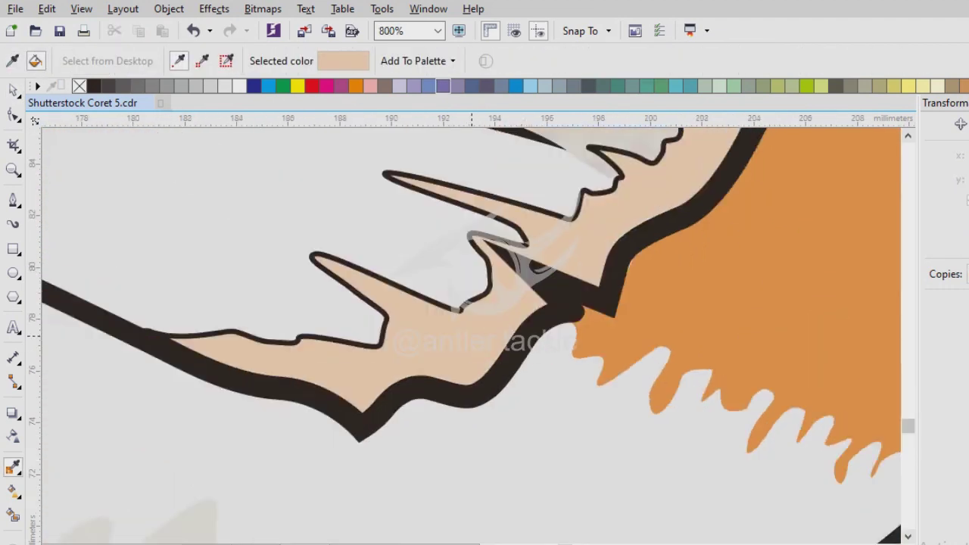
key(space)
right_click(79, 85)
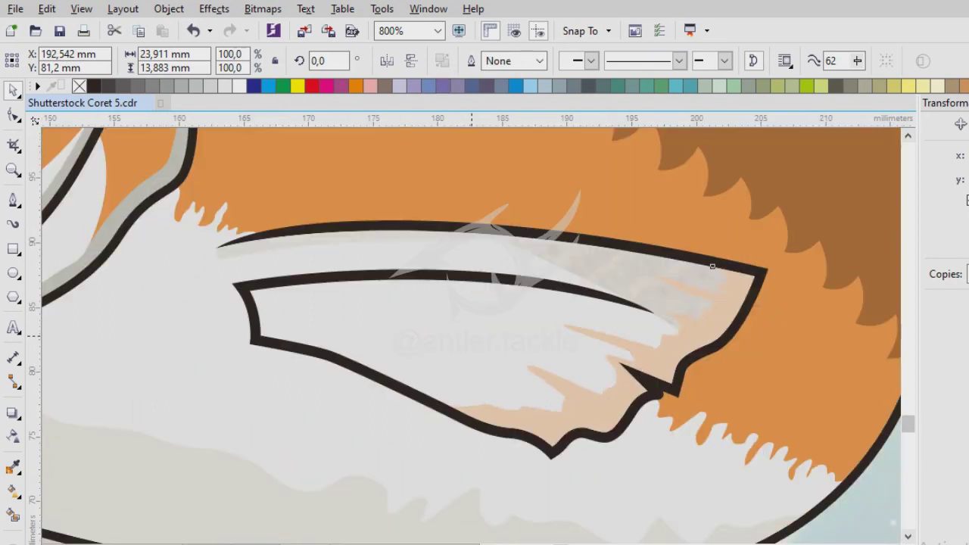
- Draw two slim pointed ray shapes inside the lower fin lobe, the lower one about 14 by 5 mm
key(F10)
scroll(274, 329, up, 1)
click(349, 283)
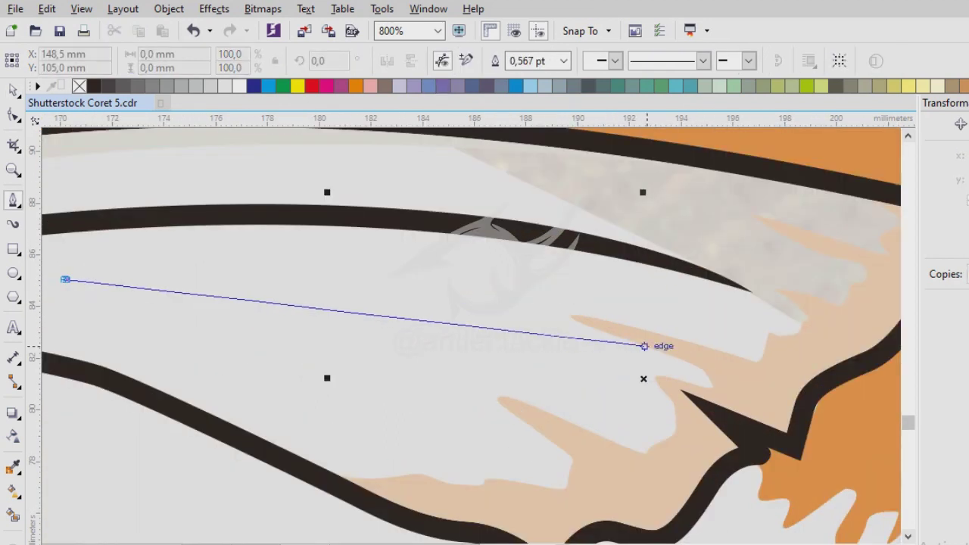
drag(613, 368, 779, 467)
drag(171, 279, 530, 318)
click(216, 319)
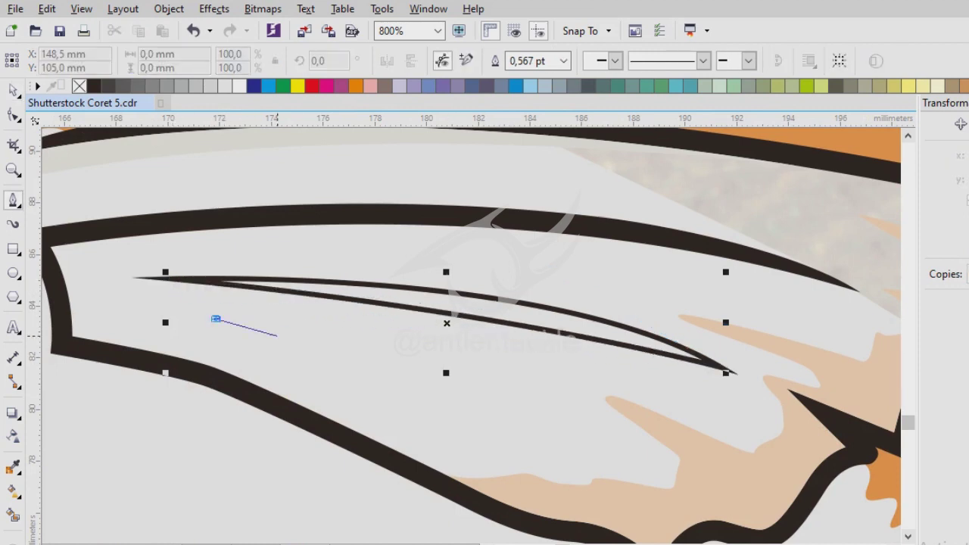
drag(577, 441, 726, 500)
drag(212, 282, 323, 330)
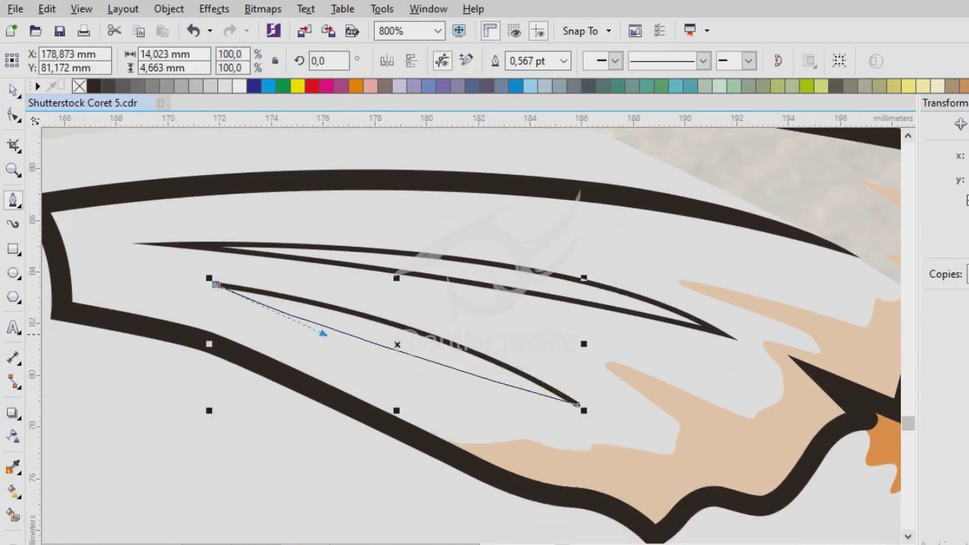
scroll(323, 331, down, 1)
scroll(326, 384, up, 1)
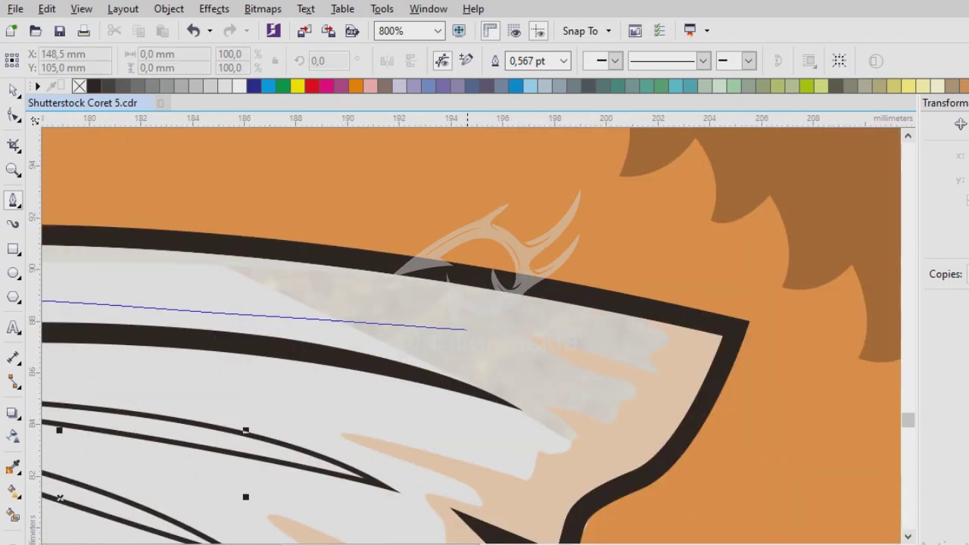
- Draw a third slim pointed ray shape in the fin's upper band, about 24 by 1.5 mm
drag(465, 319, 766, 383)
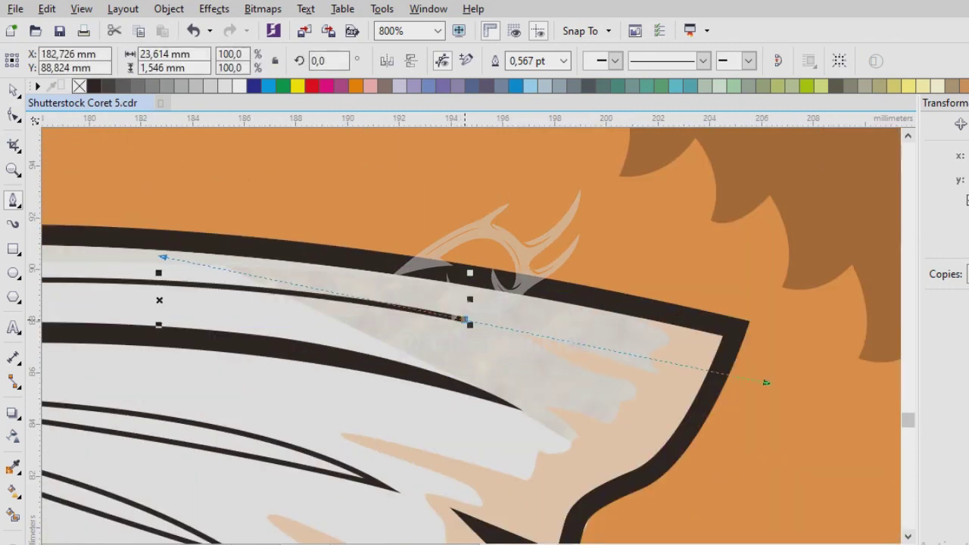
scroll(766, 382, left, 3)
click(738, 319)
scroll(402, 307, down, 1)
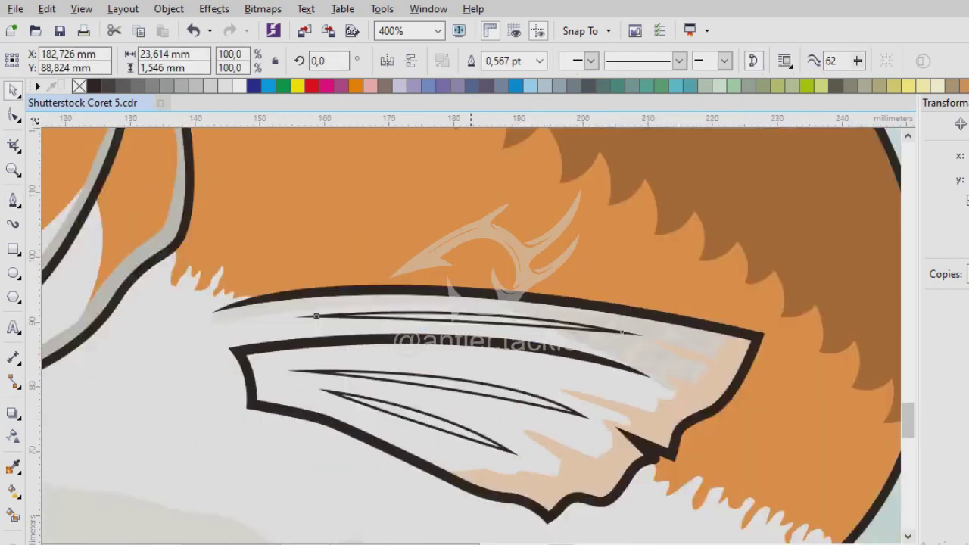
- Fill the three fin ray shapes with the dark brown sampled from around the eye
scroll(499, 347, down, 1)
scroll(477, 349, up, 1)
key(i)
click(465, 345)
scroll(466, 344, down, 1)
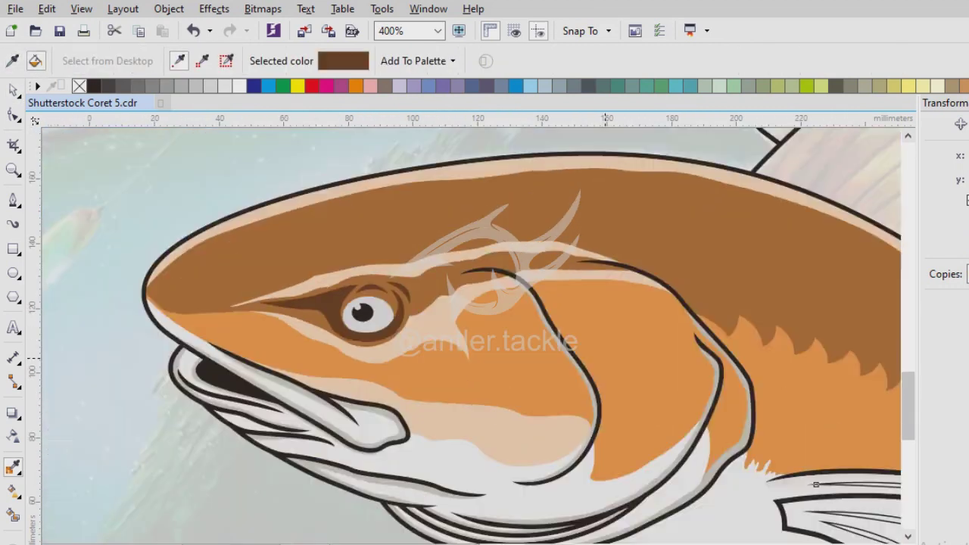
scroll(480, 322, up, 1)
scroll(586, 372, up, 2)
scroll(478, 343, down, 2)
click(549, 282)
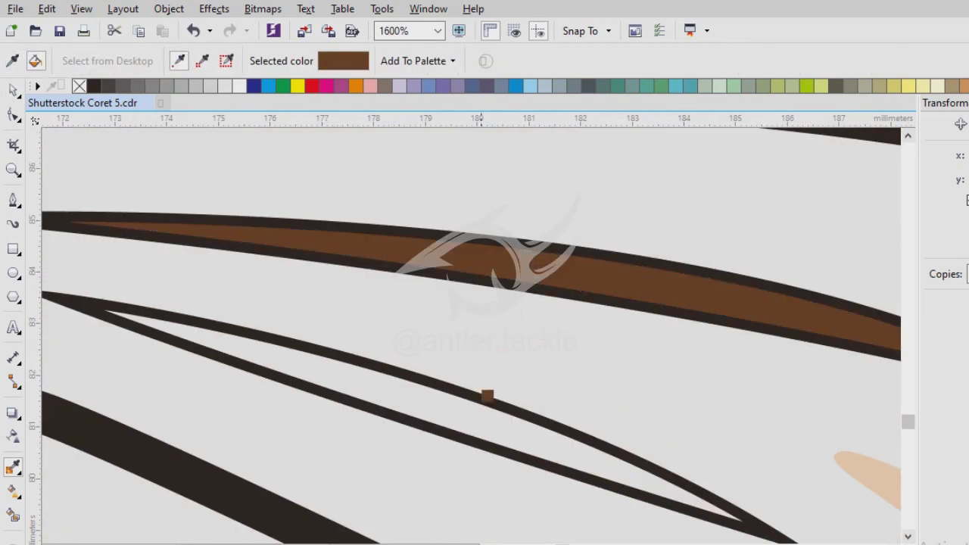
scroll(490, 396, down, 1)
scroll(489, 396, up, 1)
key(F5)
scroll(487, 369, up, 1)
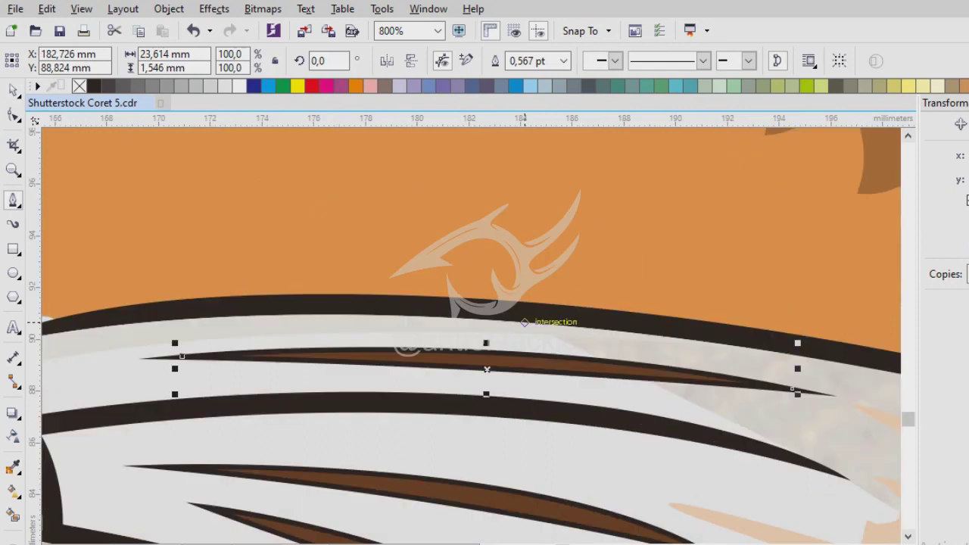
click(506, 319)
scroll(506, 319, down, 1)
scroll(411, 281, up, 1)
scroll(447, 303, up, 1)
click(452, 299)
drag(446, 365, 384, 363)
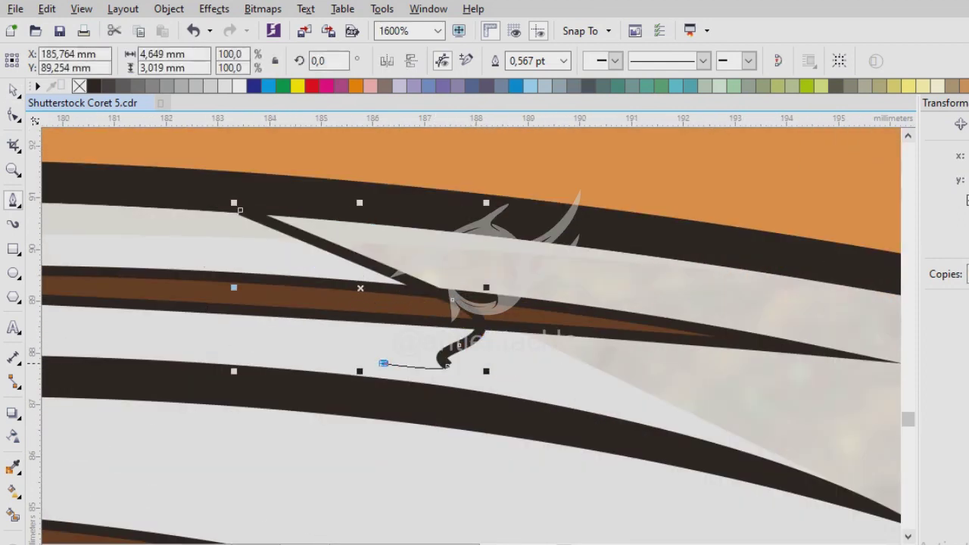
key(ctrl+z)
key(ctrl+z)
- Trace a jagged edge from the fin's upper line down across the middle of the fin, about 4 by 5 mm
click(439, 256)
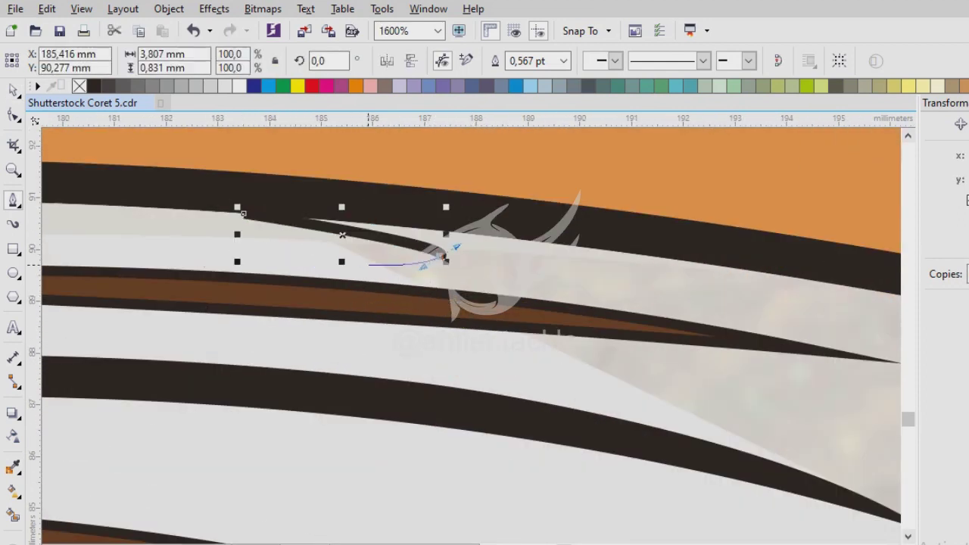
click(367, 264)
click(425, 290)
click(374, 324)
click(296, 346)
click(428, 348)
click(409, 390)
click(372, 419)
scroll(455, 424, down, 1)
scroll(561, 311, up, 1)
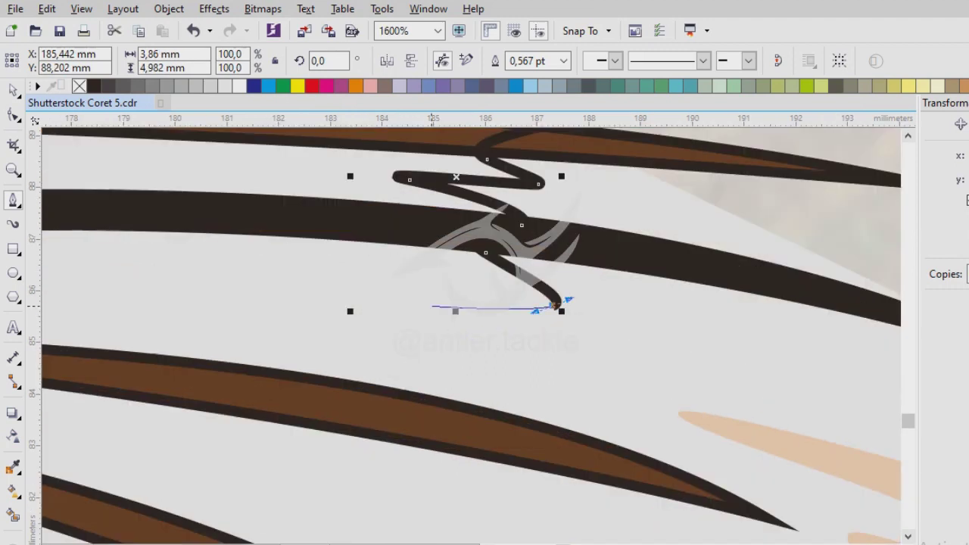
- Continue the jagged edge across the ray shapes to the fin's lower line and close the shape around the outside of the fin
scroll(469, 324, down, 2)
scroll(482, 316, up, 1)
click(470, 315)
click(492, 326)
click(399, 367)
click(354, 376)
click(288, 409)
click(99, 390)
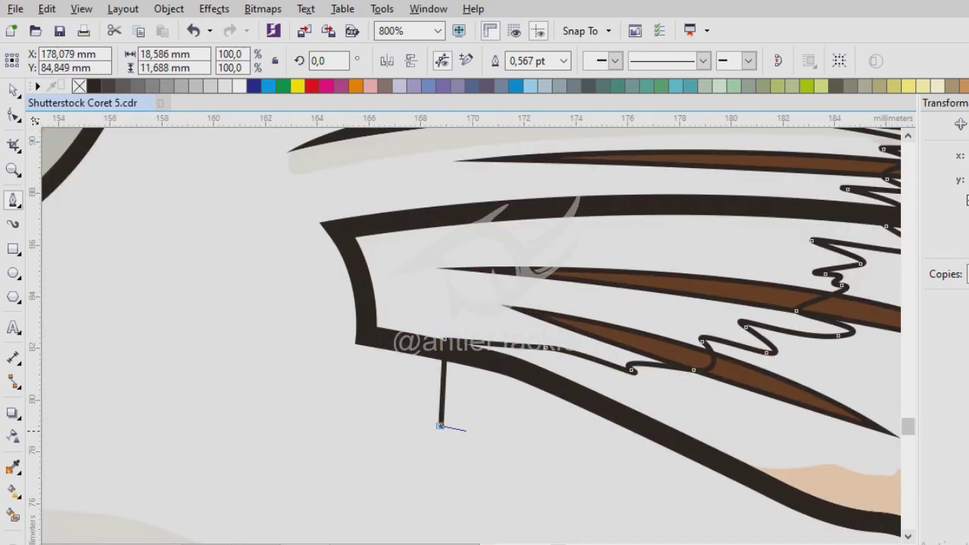
scroll(439, 425, down, 2)
scroll(498, 281, up, 2)
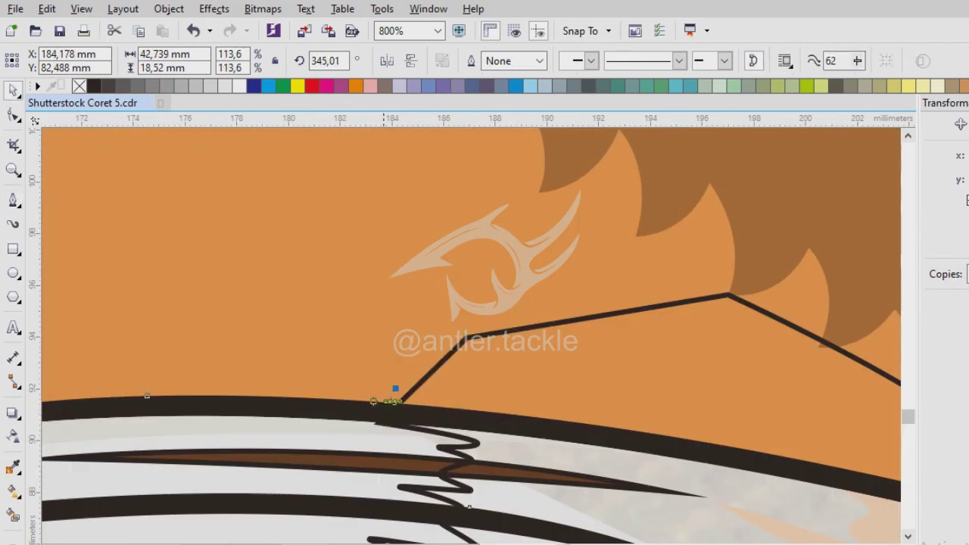
- Trim the jagged shape to the fin's linework and fill it with the body's orange
scroll(498, 281, down, 2)
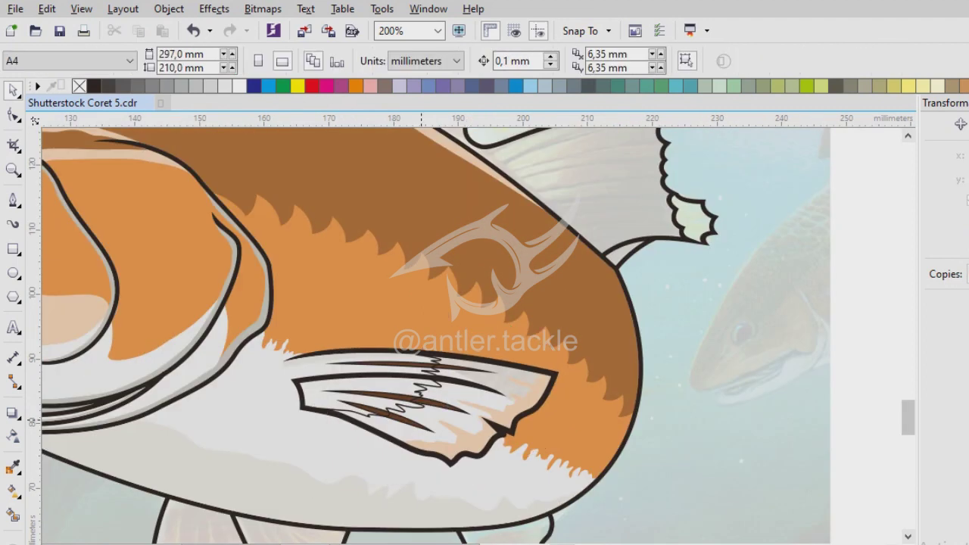
scroll(356, 331, up, 1)
click(436, 360)
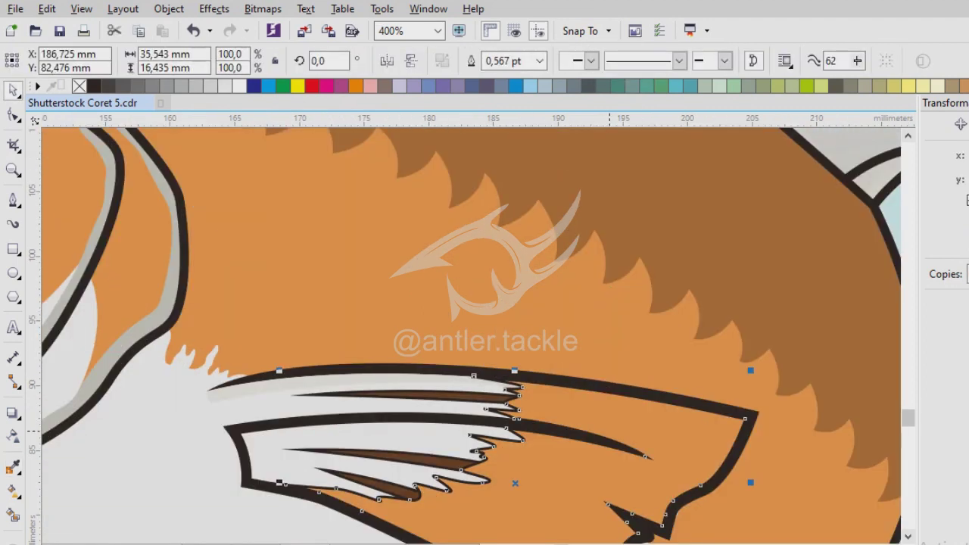
- Place the jagged orange shape behind the fin's peach tips and dark rays and remove its outline
scroll(515, 482, down, 1)
click(380, 219)
scroll(401, 346, up, 1)
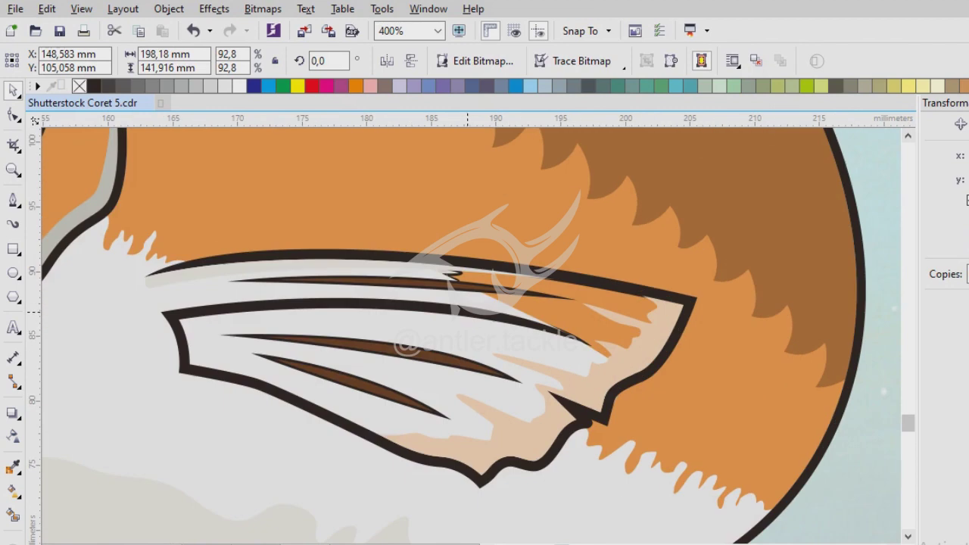
click(286, 387)
scroll(286, 387, down, 1)
click(210, 208)
scroll(258, 297, up, 1)
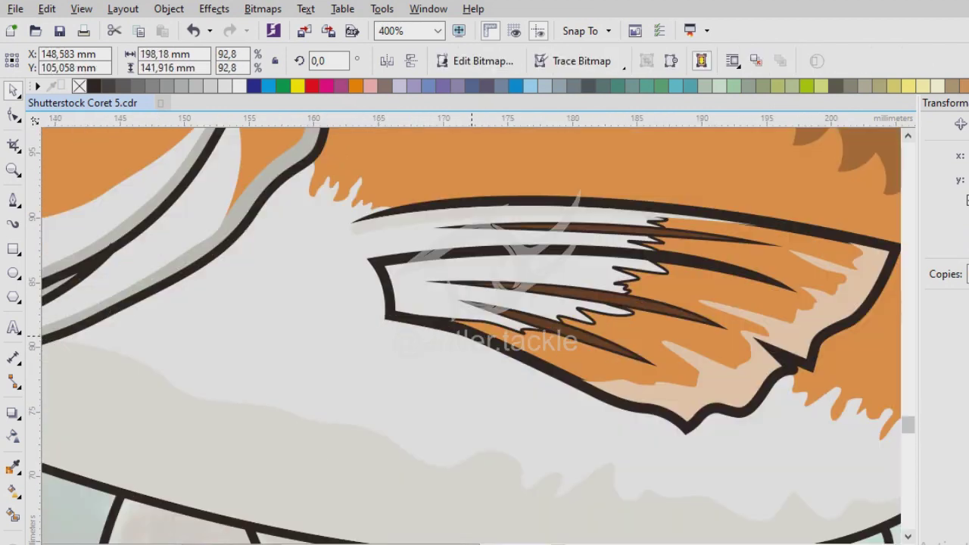
click(659, 333)
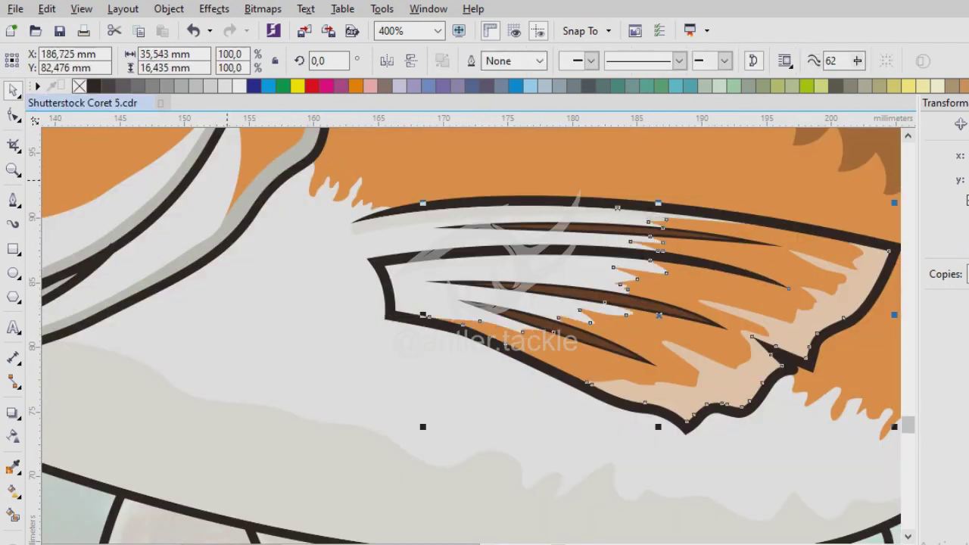
scroll(353, 224, up, 1)
- Draw a closed shape about 32 by 12 mm over the side fin's base, from its upper line around the base to the lower line
key(F5)
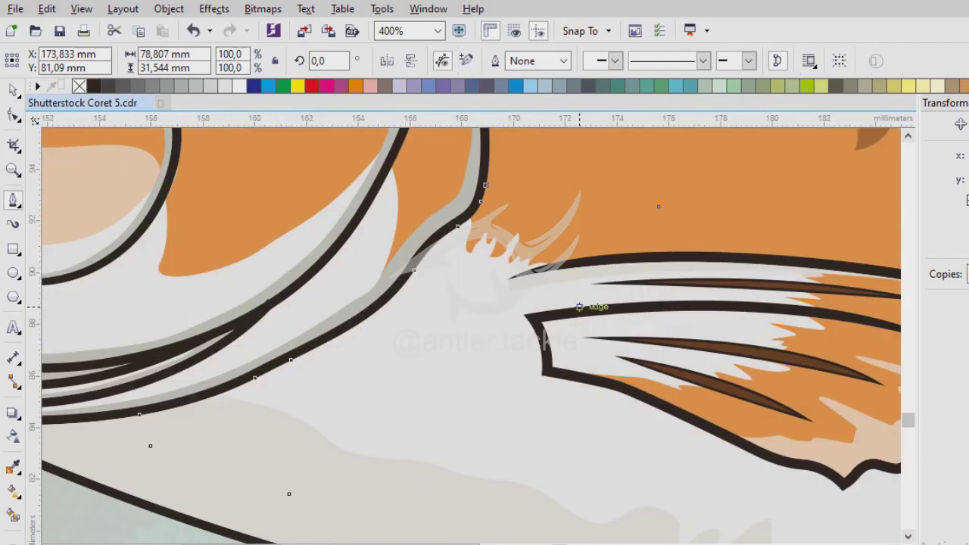
scroll(188, 229, up, 1)
click(187, 230)
click(212, 341)
scroll(281, 399, down, 3)
click(352, 412)
scroll(491, 331, down, 2)
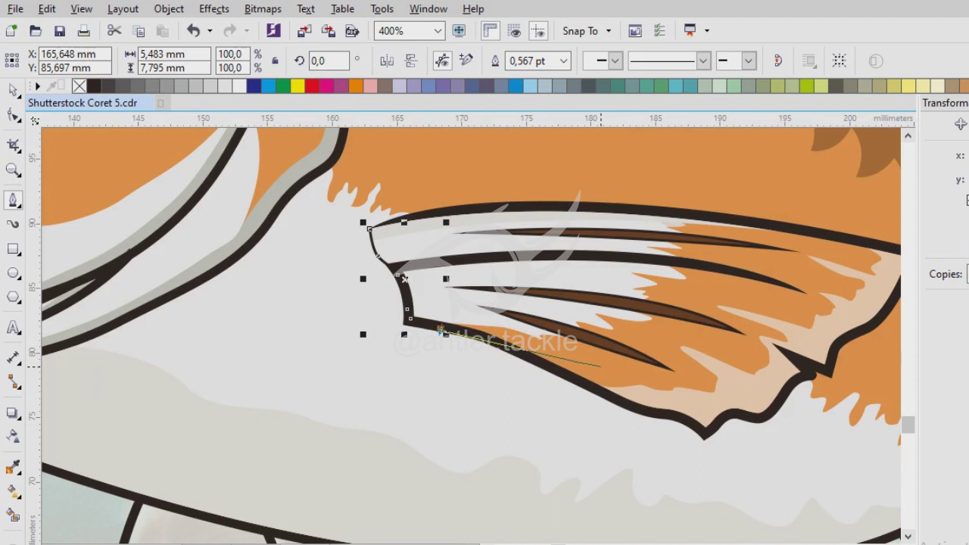
scroll(454, 220, up, 2)
click(675, 259)
scroll(454, 216, down, 2)
scroll(382, 335, up, 2)
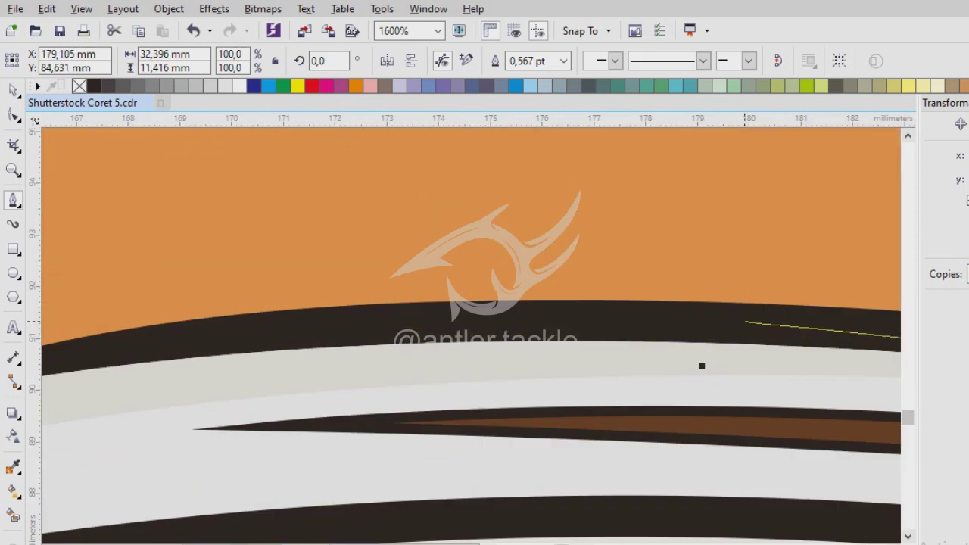
scroll(671, 336, left, 5)
click(387, 395)
scroll(386, 395, down, 2)
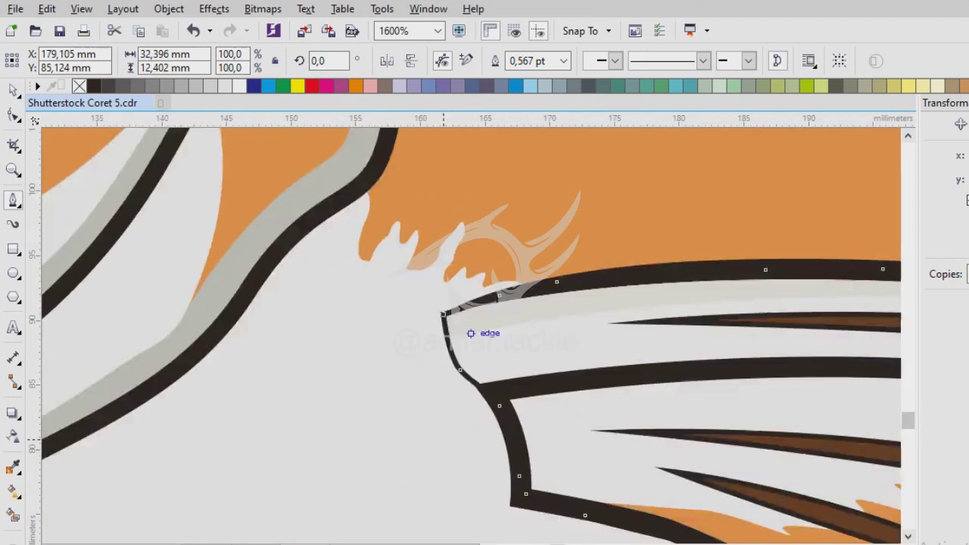
scroll(472, 323, up, 1)
- Fill the fin-base shape with the back's brown and place it behind the orange, the rays and the light upper strip
key(space)
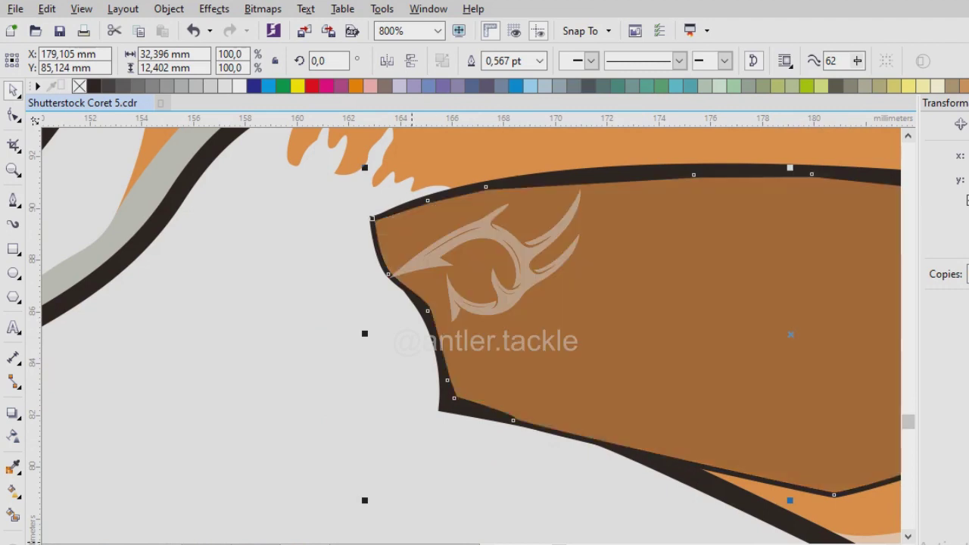
key(ctrl+z)
scroll(485, 333, down, 1)
key(Tab)
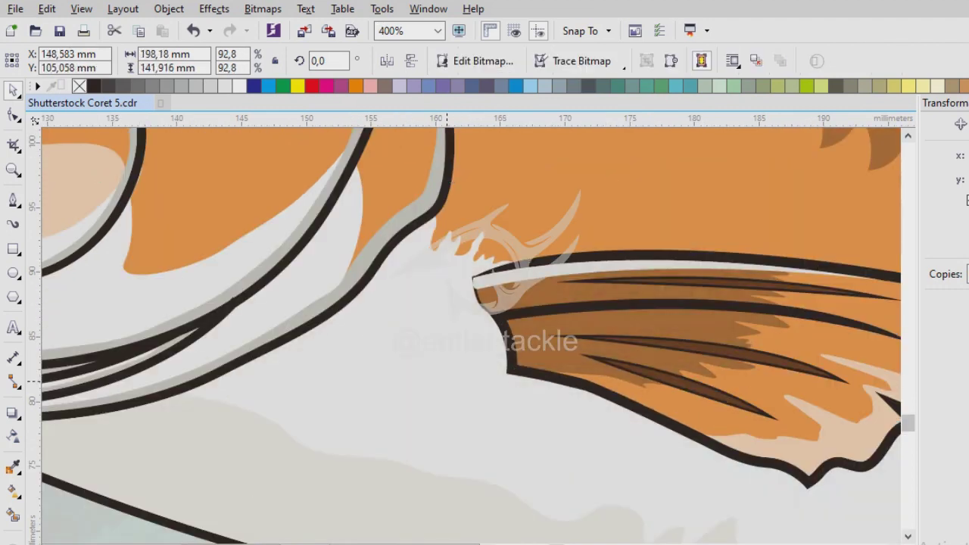
scroll(485, 333, down, 2)
key(Escape)
scroll(480, 339, up, 2)
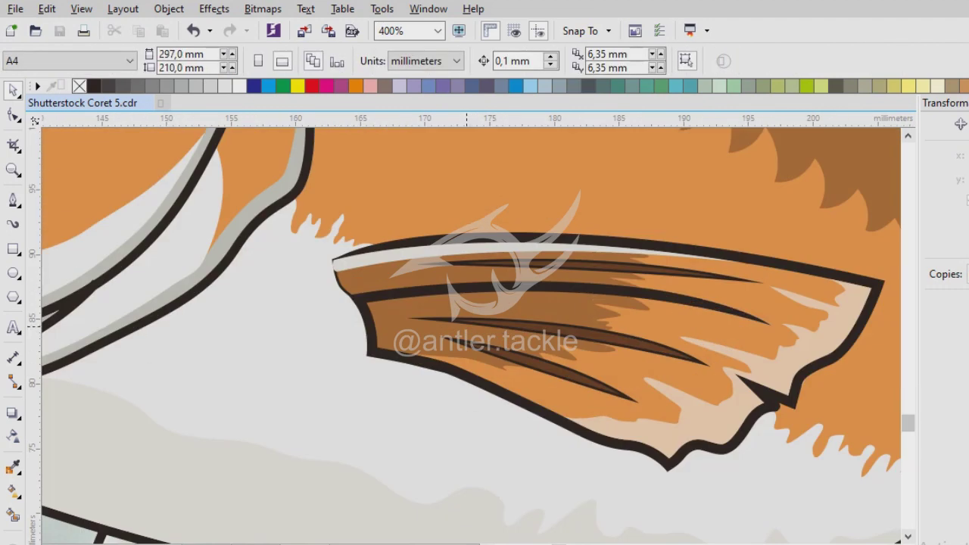
- Remove the outline of the brown fin-base shape
key(Tab)
key(Tab)
scroll(484, 333, down, 2)
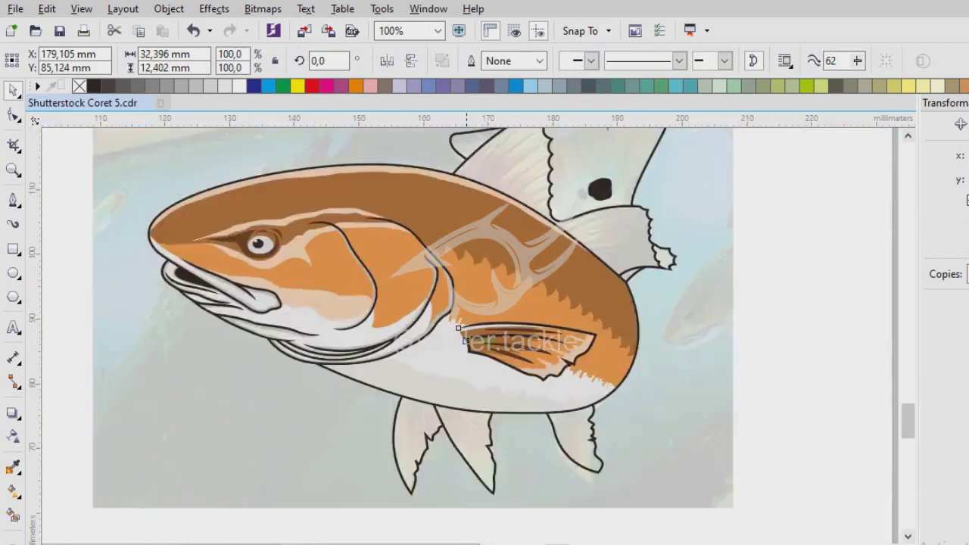
scroll(485, 333, up, 1)
key(Escape)
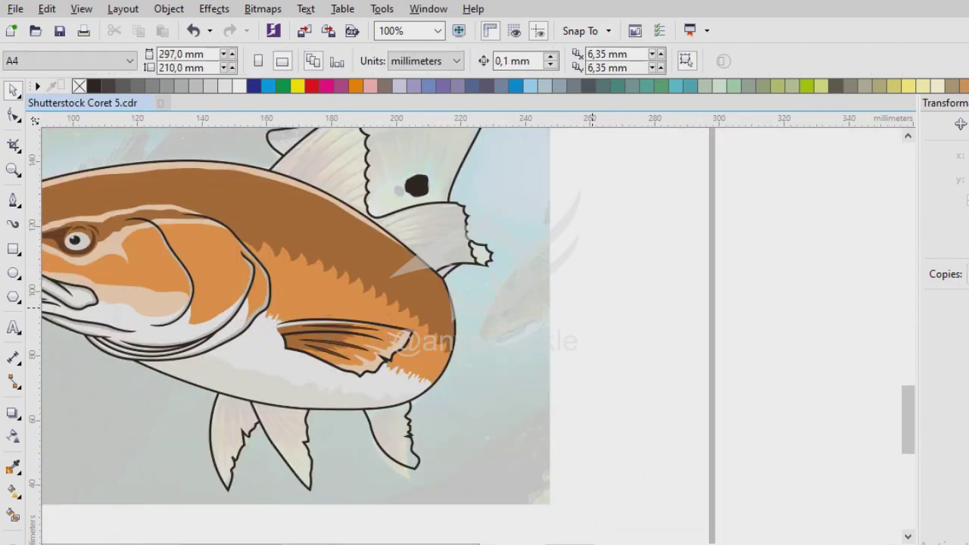
- Draw a narrow curved ray shape about 1.5 by 20.5 mm inside the first belly fin, near its outer edge
key(F5)
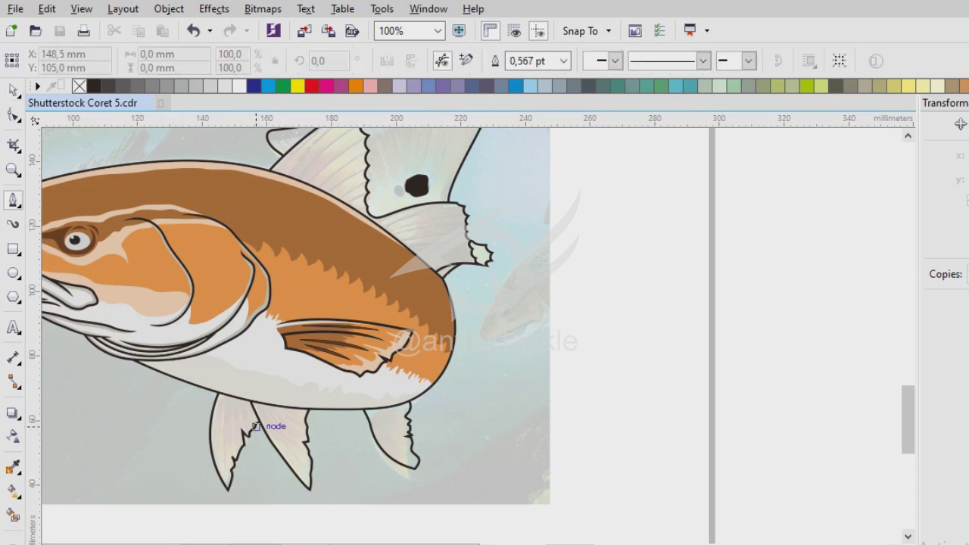
scroll(255, 424, up, 2)
scroll(372, 169, up, 1)
click(372, 169)
scroll(454, 303, down, 1)
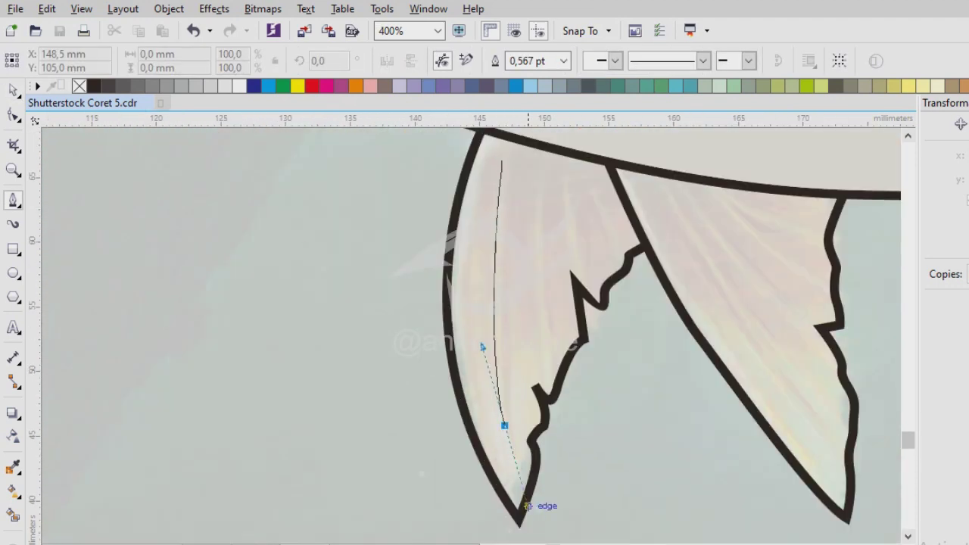
drag(527, 505, 547, 498)
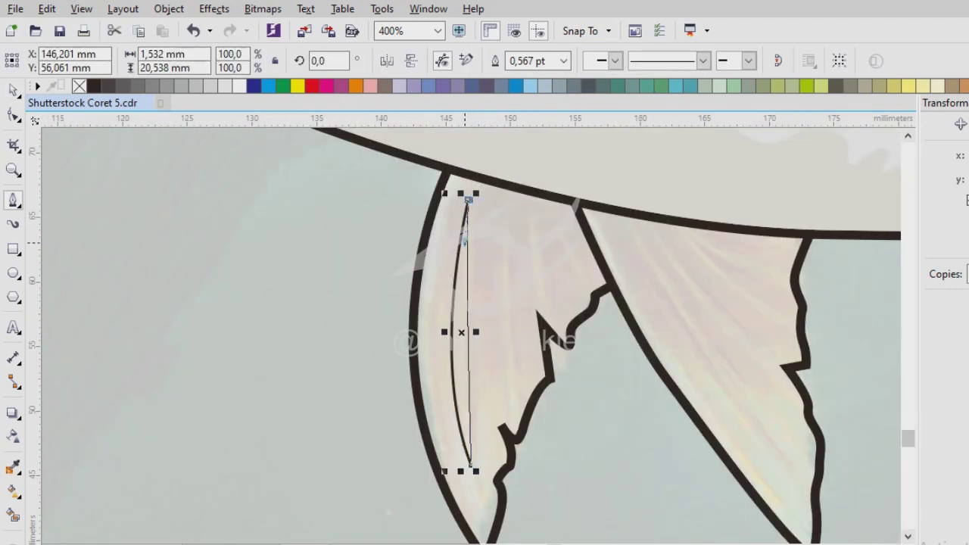
scroll(469, 195, up, 1)
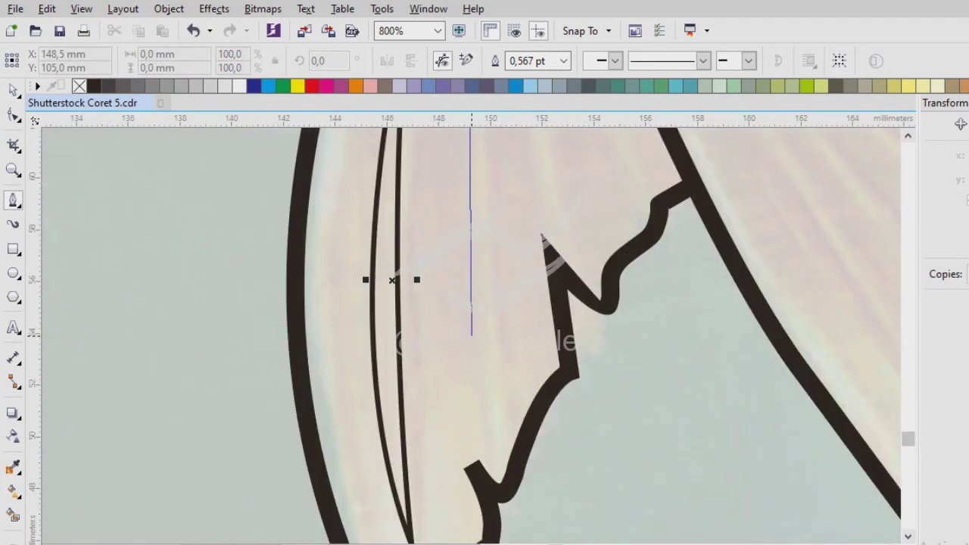
- Draw two more narrow ray shapes across the first belly fin, about 1.1 by 13 mm and 2.9 by 7.4 mm
scroll(469, 341, down, 1)
key(space)
scroll(465, 174, up, 1)
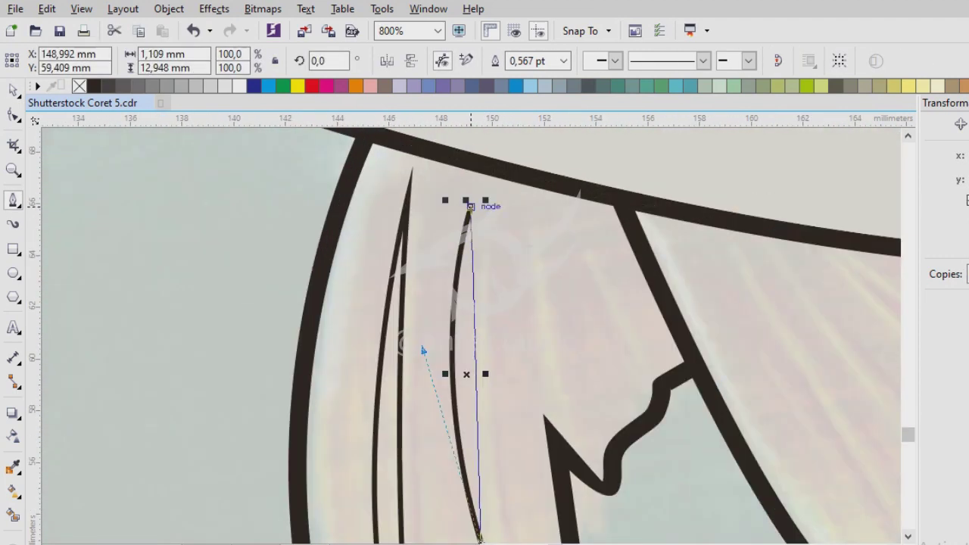
click(522, 212)
drag(595, 401, 652, 496)
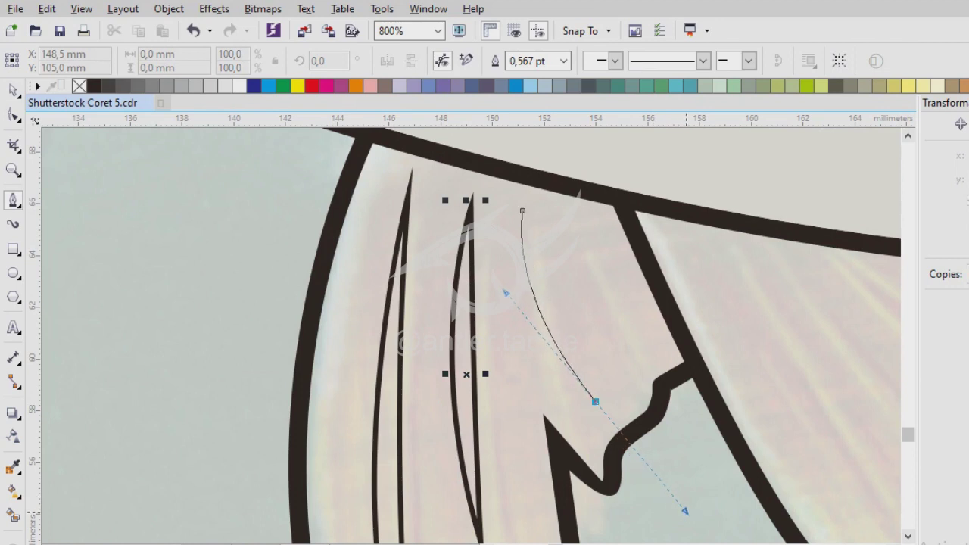
key(space)
key(space)
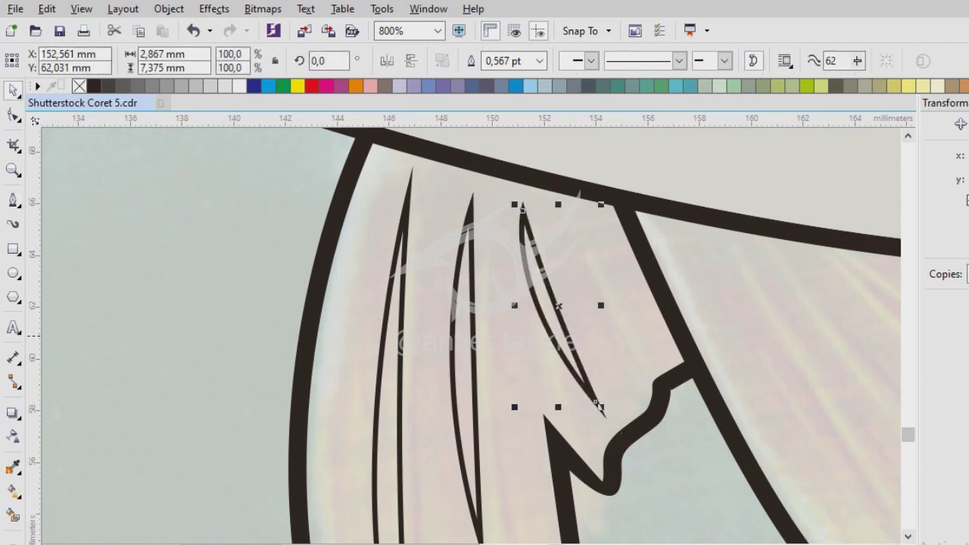
- Combine the first belly fin's three ray shapes, fill them with the dark ray brown and remove their outline
shift+click(471, 205)
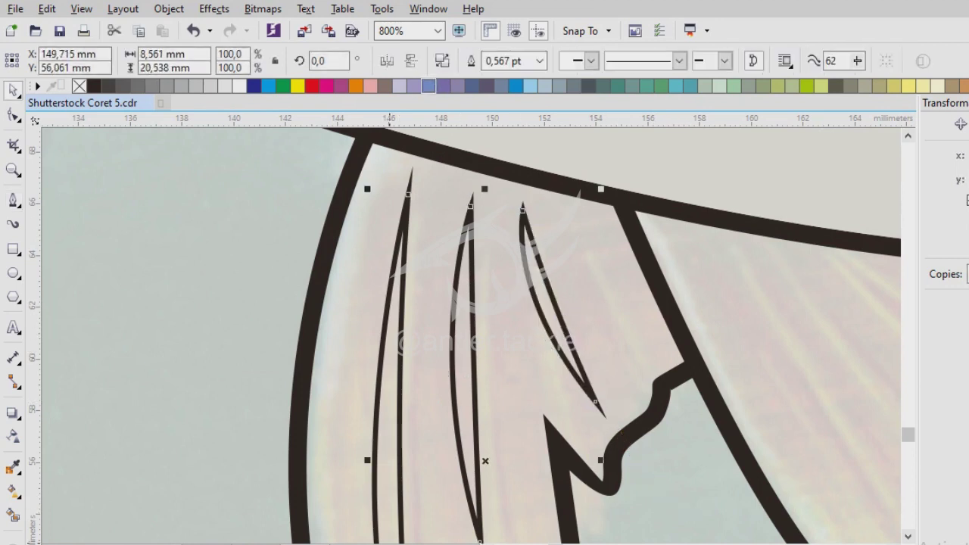
scroll(402, 322, down, 1)
scroll(689, 359, up, 1)
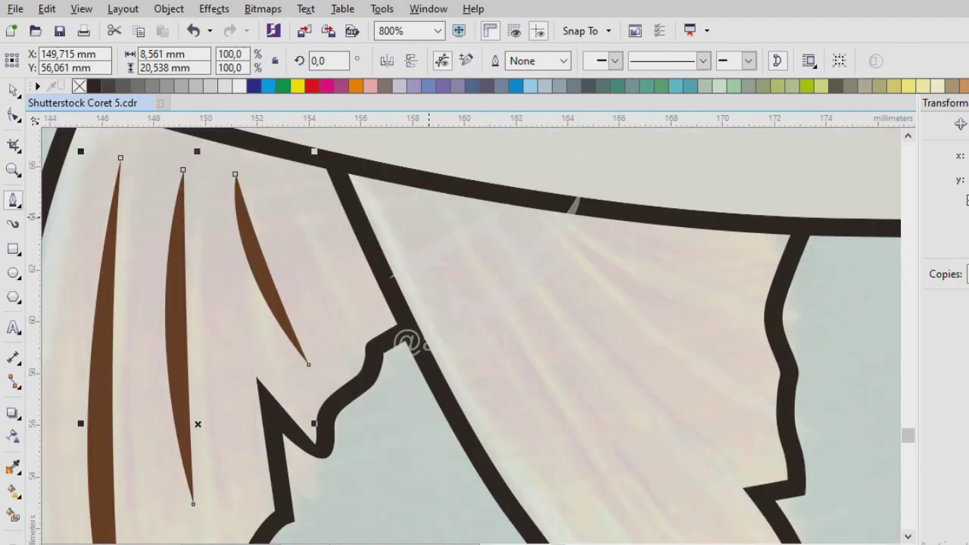
- Draw a long narrow ray shape about 13 by 18 mm along the outer edge of the second belly fin
click(430, 216)
scroll(531, 399, down, 1)
drag(636, 493, 637, 503)
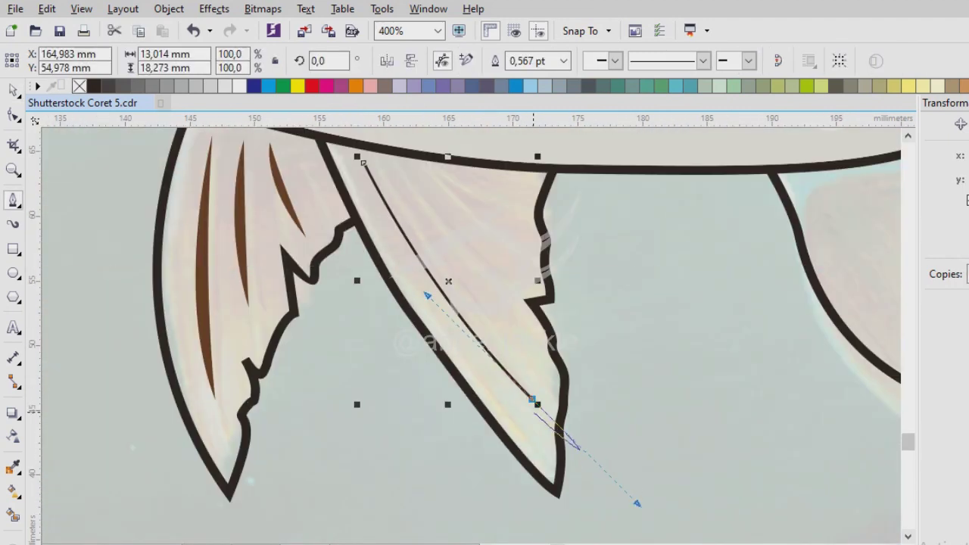
scroll(360, 131, up, 1)
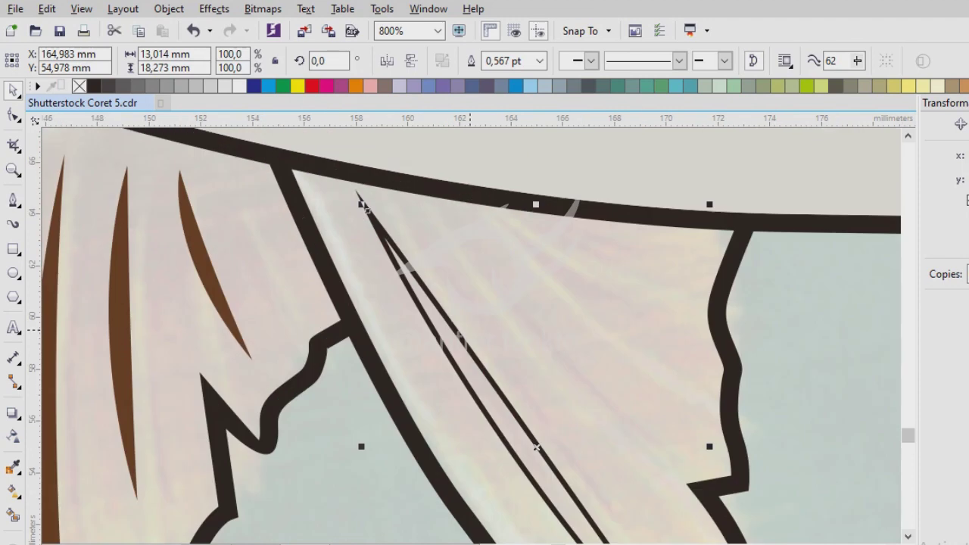
- Draw two shorter ray shapes beside the long one in the second belly fin, the first about 8.5 by 8.2 mm
click(403, 171)
drag(781, 509, 818, 518)
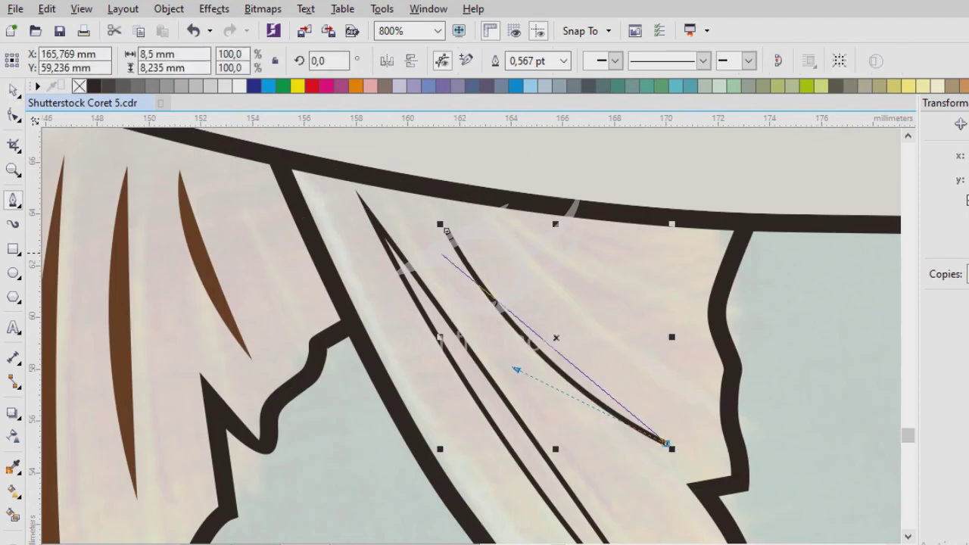
click(448, 230)
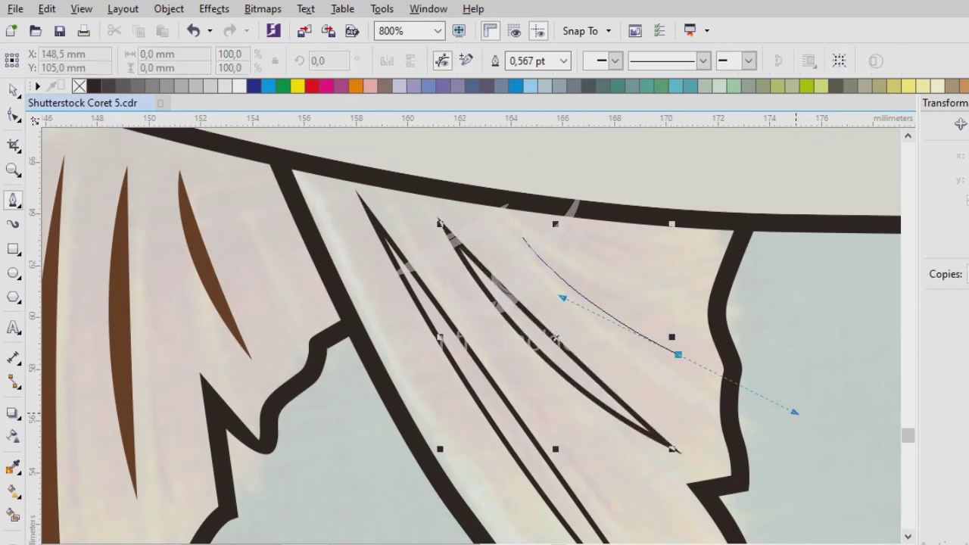
click(522, 239)
key(space)
- Combine the second belly fin's three ray shapes and fill them with the dark ray brown
shift+click(443, 225)
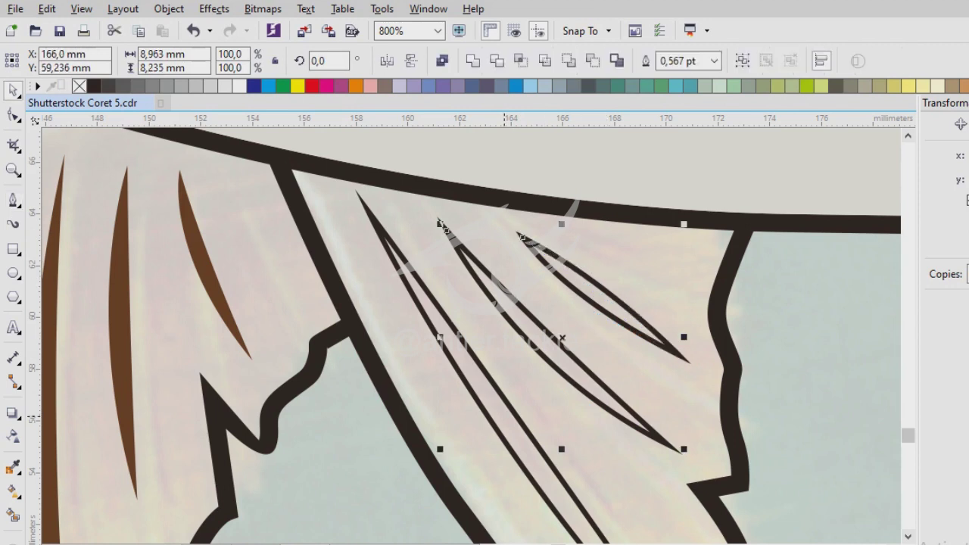
key(ctrl+l)
key(F3)
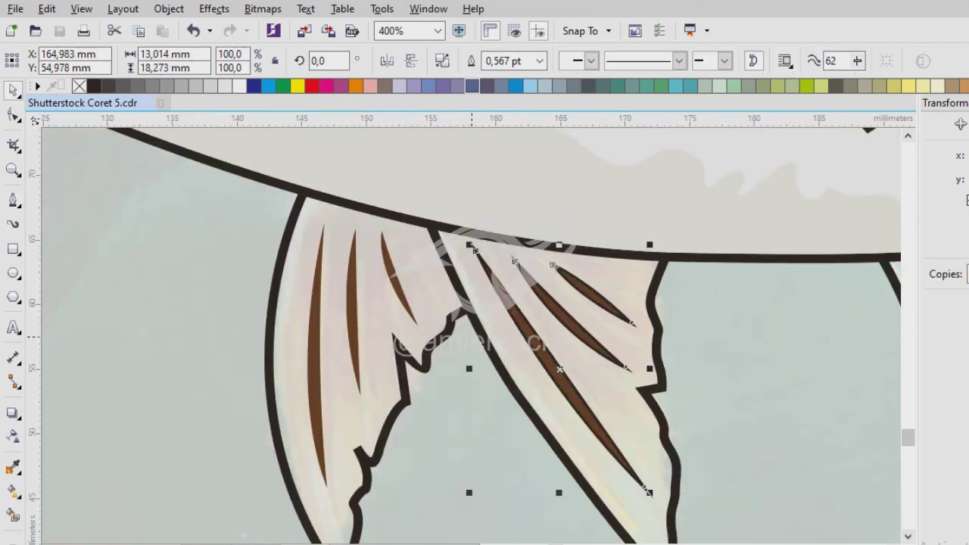
- Trace a curve just inside the first belly fin's outer edge down to its tip and continue the shape back up outside the fin
key(space)
scroll(468, 345, up, 2)
scroll(483, 350, down, 3)
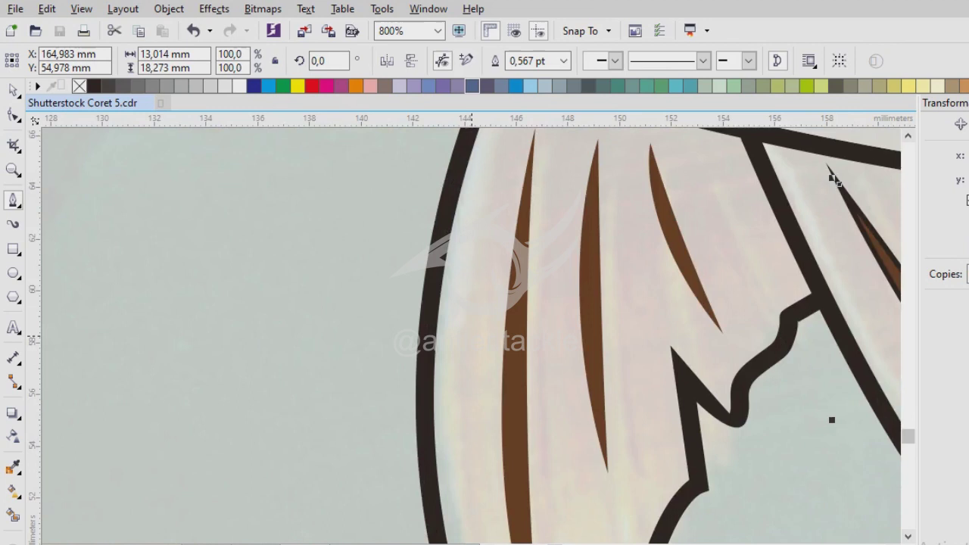
click(500, 181)
scroll(483, 350, up, 1)
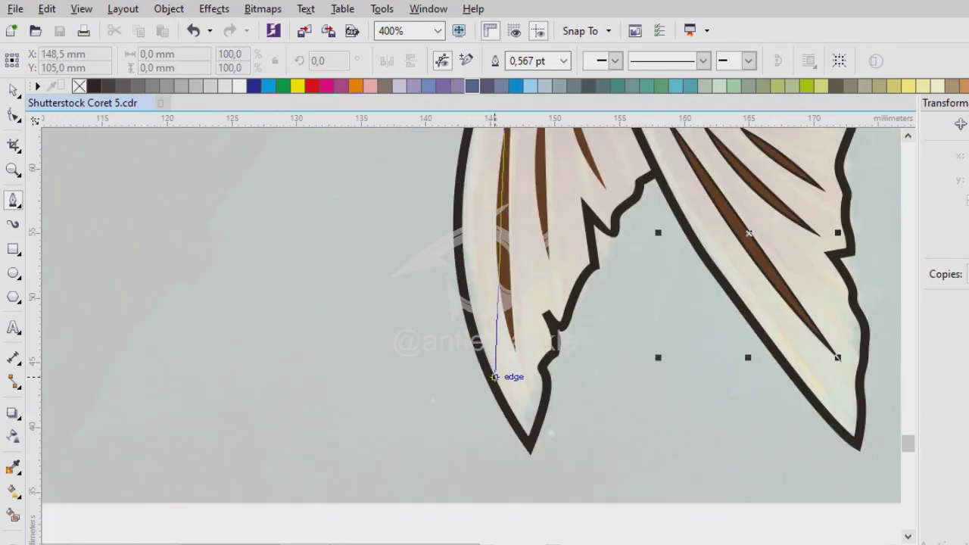
scroll(493, 371, up, 1)
scroll(471, 344, down, 1)
drag(588, 510, 477, 193)
scroll(513, 378, down, 1)
scroll(513, 379, up, 1)
scroll(477, 193, down, 1)
scroll(487, 303, up, 2)
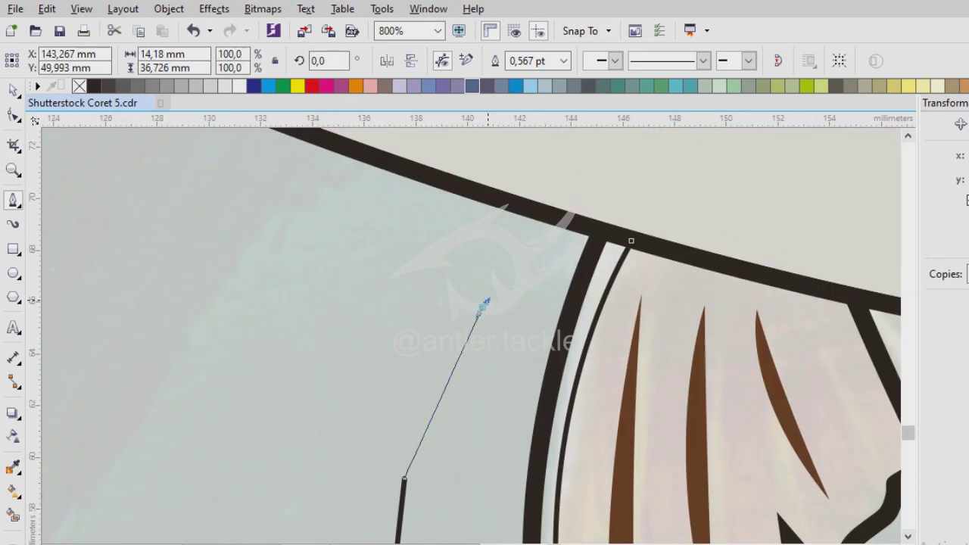
- Adjust the nodes and curve of the outer-edge shape so that it follows the first belly fin's edge
key(F10)
scroll(403, 439, down, 1)
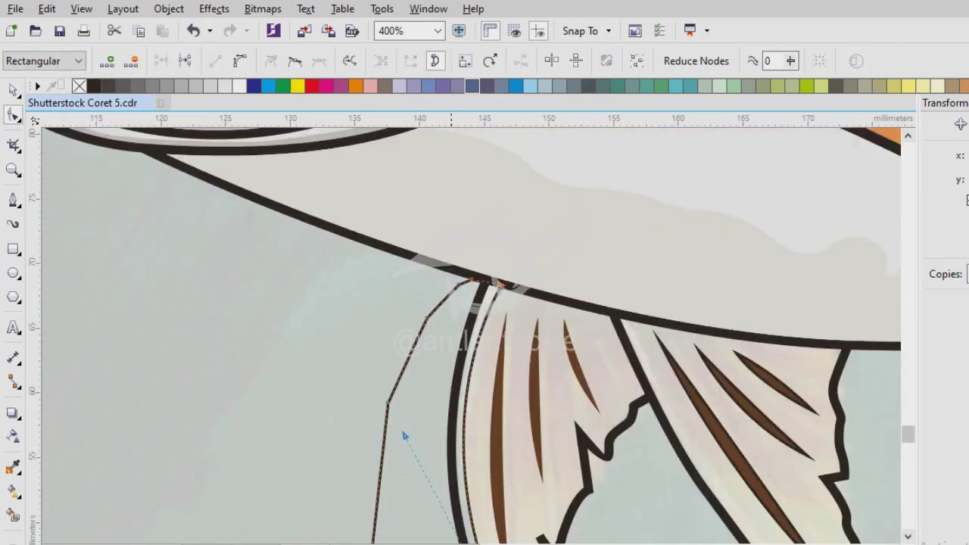
scroll(380, 344, up, 1)
scroll(388, 372, down, 1)
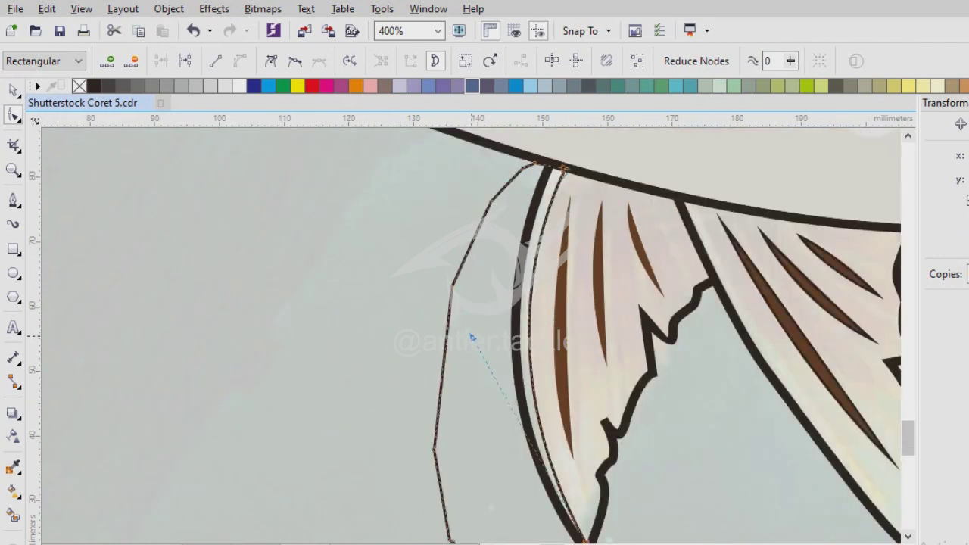
scroll(454, 302, up, 1)
- Trim the outer-edge shape to the linework, leaving only the narrow strip inside the first belly fin
key(space)
click(559, 266)
click(450, 356)
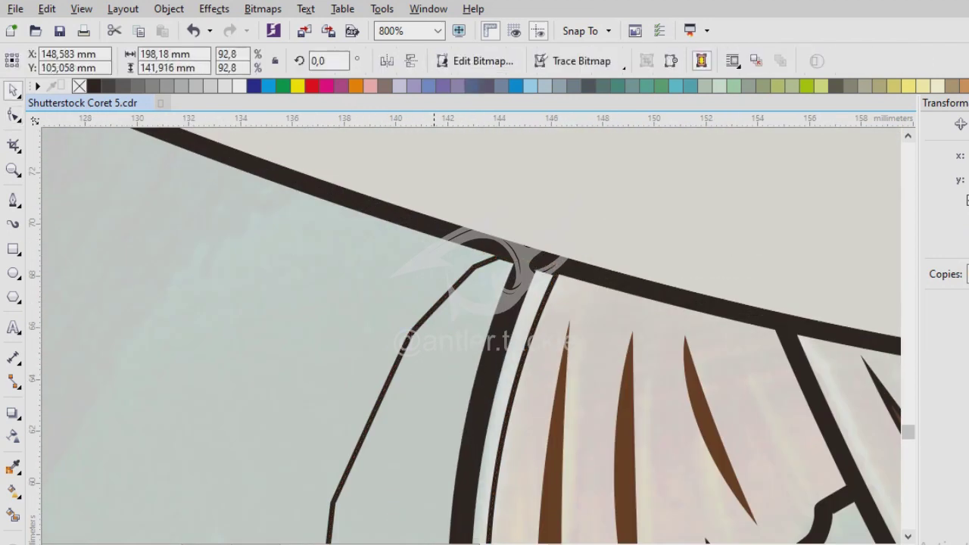
key(Escape)
- Sample the light grey for the narrow strip along the first belly fin's outer edge
scroll(451, 356, down, 1)
key(i)
scroll(496, 254, up, 2)
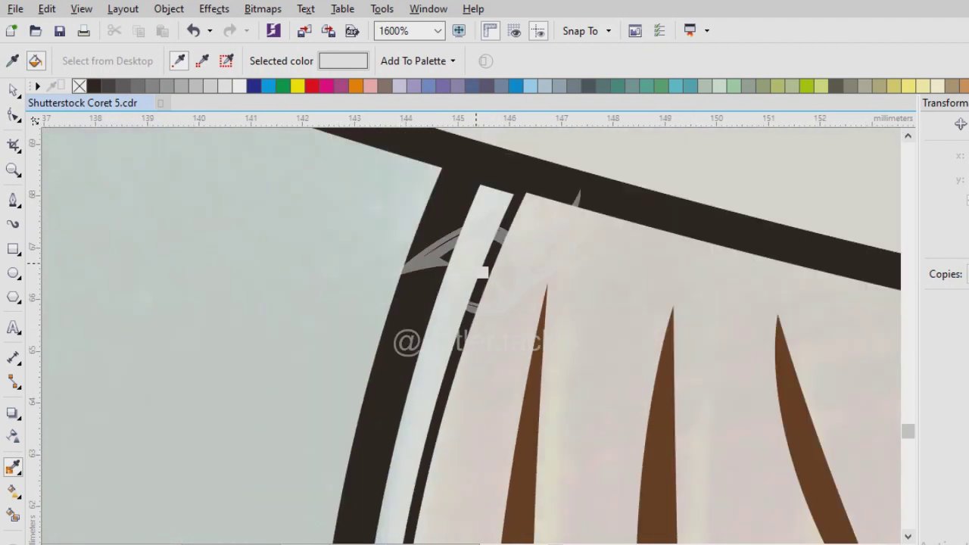
scroll(512, 249, down, 1)
scroll(480, 378, down, 1)
key(F5)
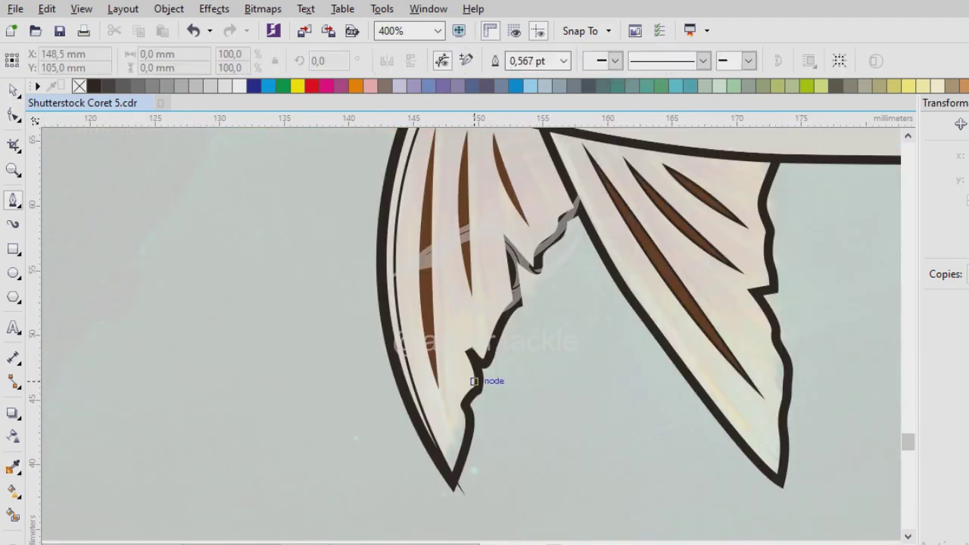
- Trace a jagged line inside the first belly fin from its edge strip near the tip up between the brown rays
scroll(275, 384, up, 2)
drag(316, 419, 393, 421)
scroll(394, 421, down, 1)
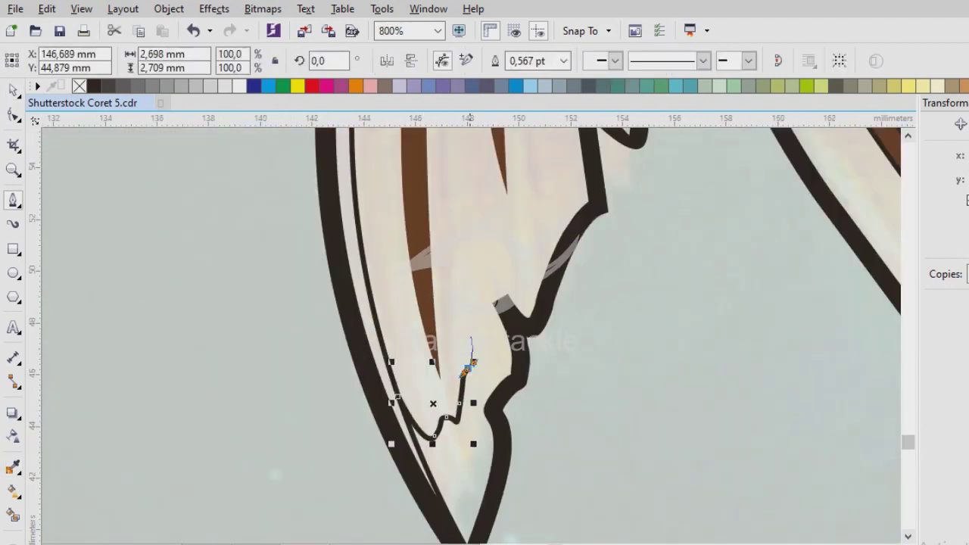
scroll(432, 368, up, 1)
click(454, 228)
drag(487, 290, 494, 261)
scroll(449, 424, down, 1)
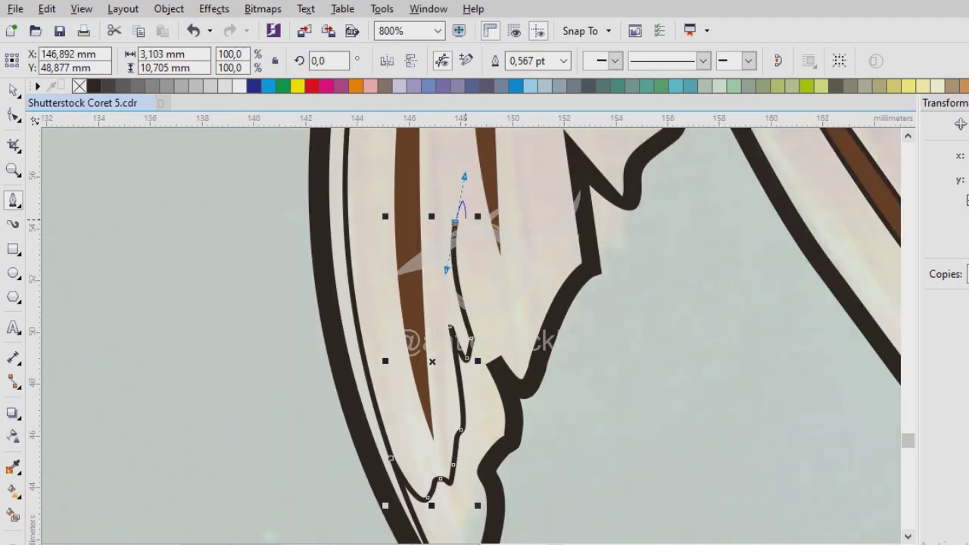
scroll(503, 307, up, 1)
drag(469, 309, 506, 338)
drag(587, 171, 598, 160)
- Continue the jagged line up inside the first belly fin's ragged rear edge, forming deep points between the rays
click(617, 171)
scroll(617, 171, down, 1)
drag(477, 280, 465, 205)
scroll(464, 265, up, 1)
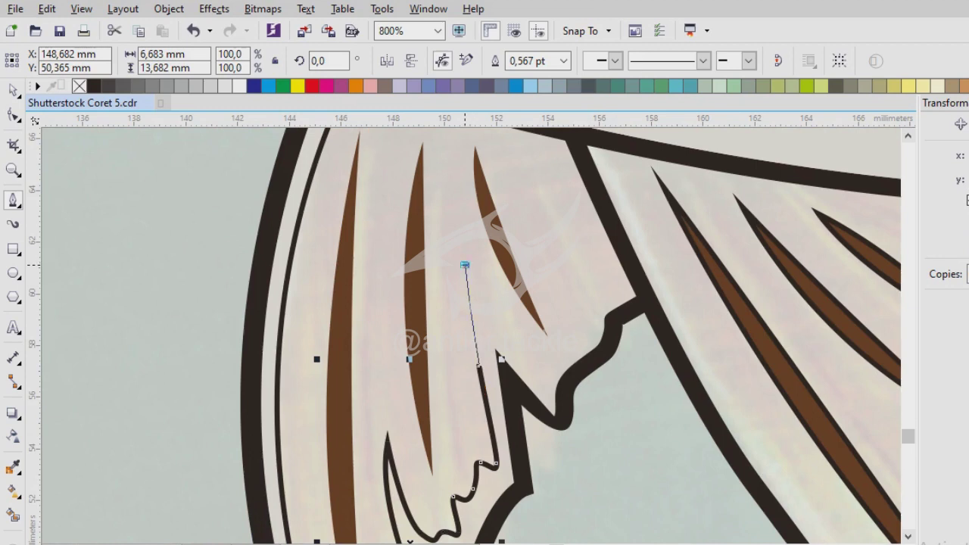
scroll(465, 264, up, 1)
drag(515, 347, 558, 331)
scroll(597, 265, down, 1)
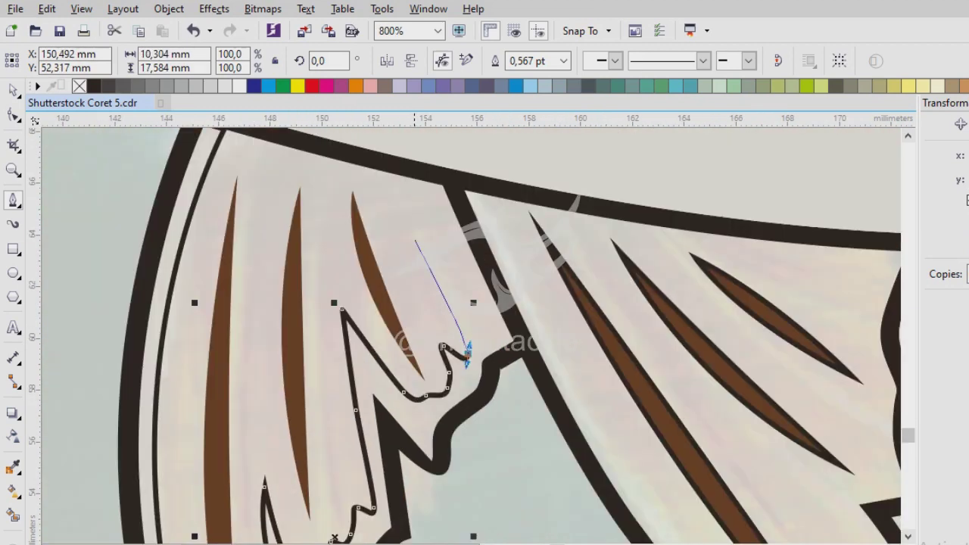
- Loop the ragged-edge shape around outside the first belly fin's tip and close it at its starting point
scroll(457, 344, up, 1)
scroll(461, 374, down, 2)
scroll(462, 374, down, 1)
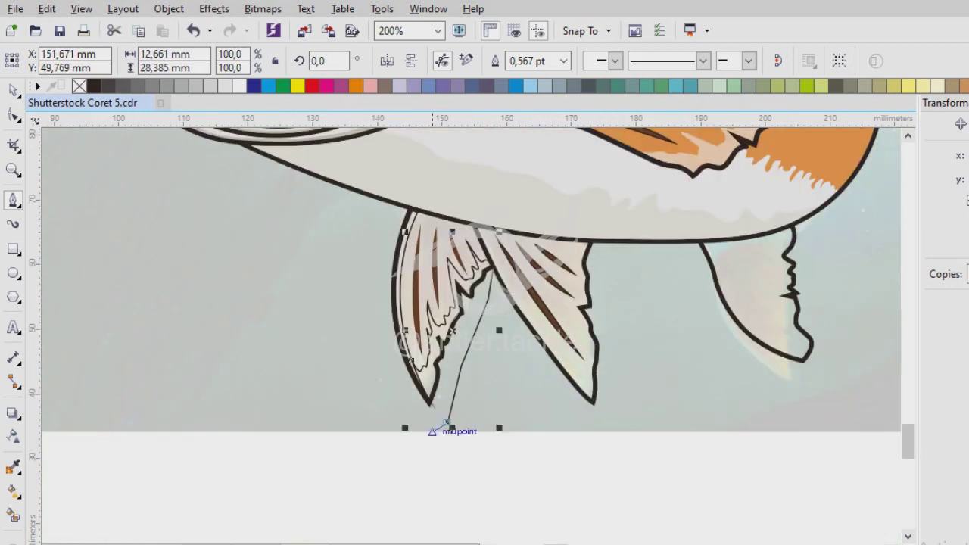
scroll(432, 428, up, 3)
click(562, 255)
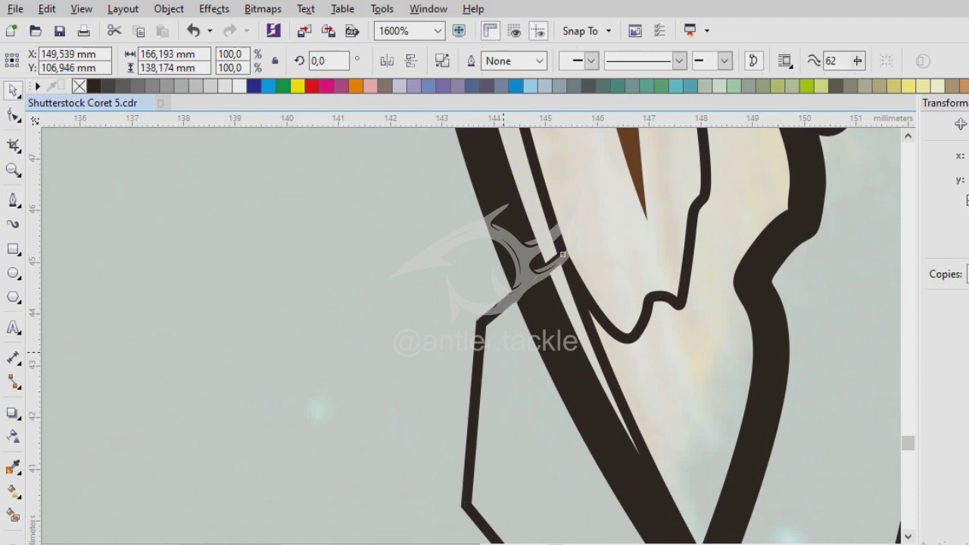
- Trim the ragged-edge shape to the first belly fin's linework and fill it with the light peach
key(space)
key(Escape)
key(space)
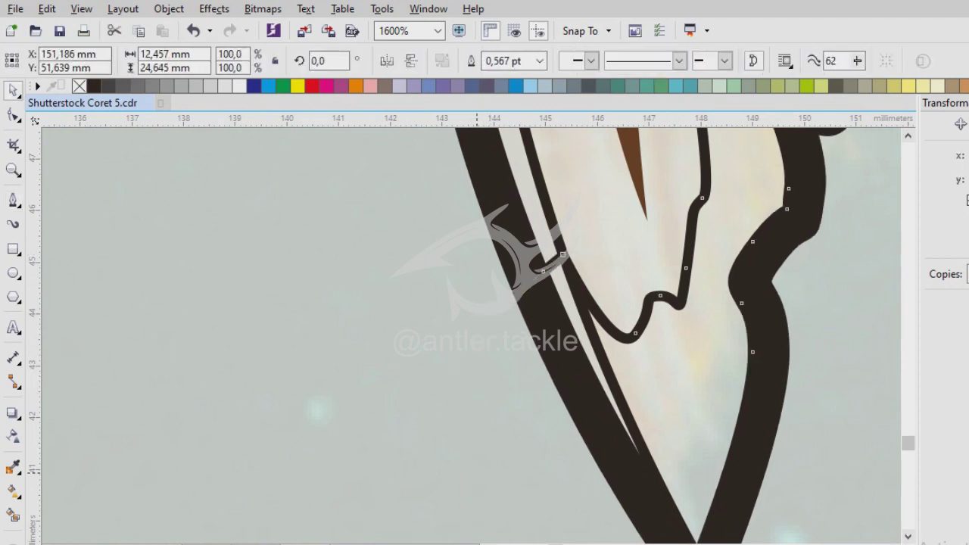
scroll(470, 333, down, 2)
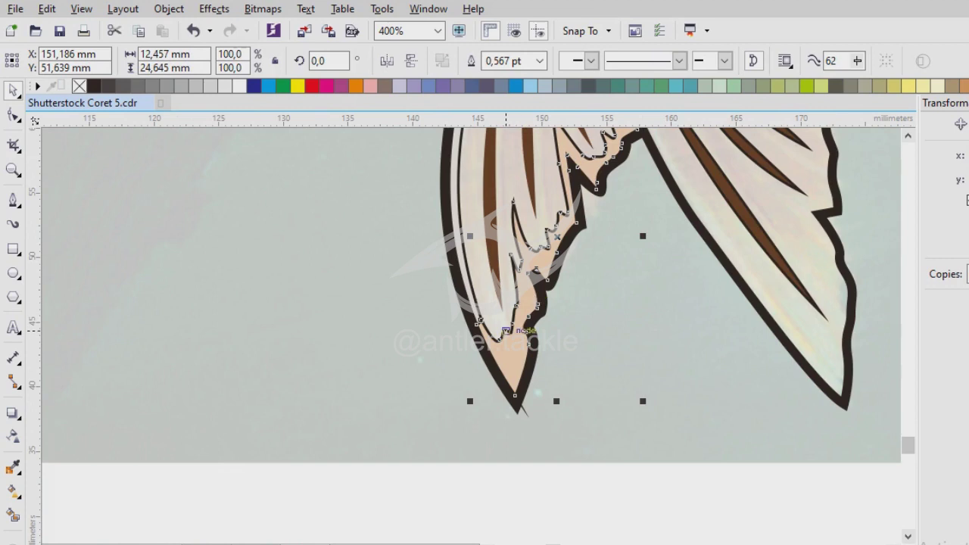
scroll(469, 333, up, 2)
key(space)
click(668, 398)
key(space)
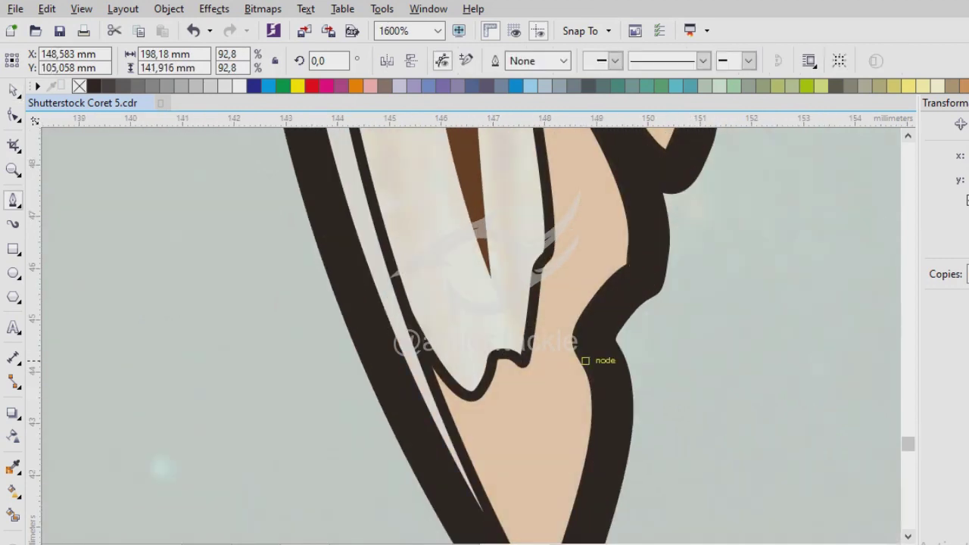
- Trace a wavy line across the upper part of the first belly fin, from its front edge to the second fin
scroll(471, 357, down, 3)
scroll(471, 357, up, 1)
scroll(471, 356, up, 1)
click(396, 281)
mouse_move(457, 311)
mouse_down()
mouse_move(486, 307)
mouse_move(573, 216)
mouse_up()
scroll(591, 214, up, 1)
scroll(487, 292, down, 1)
scroll(492, 310, up, 1)
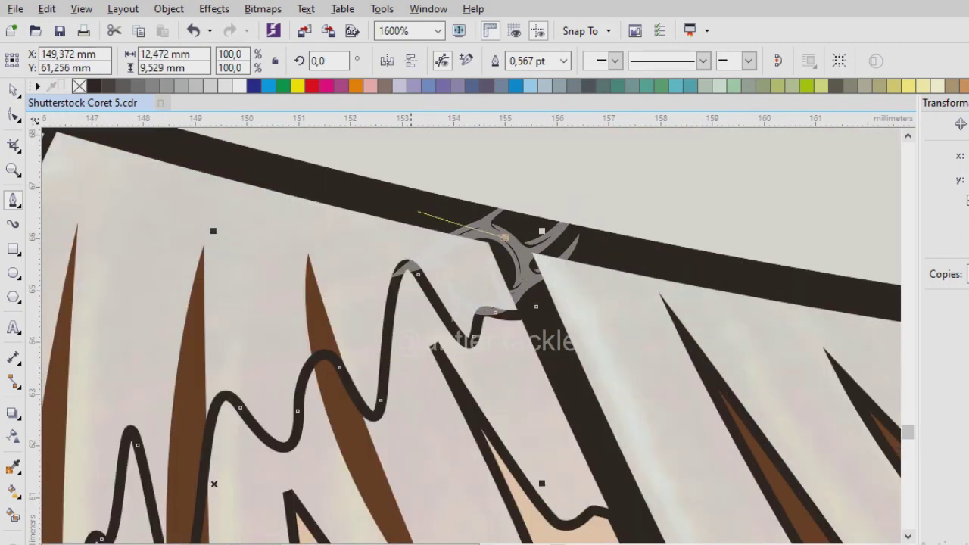
scroll(475, 324, down, 1)
scroll(466, 318, down, 1)
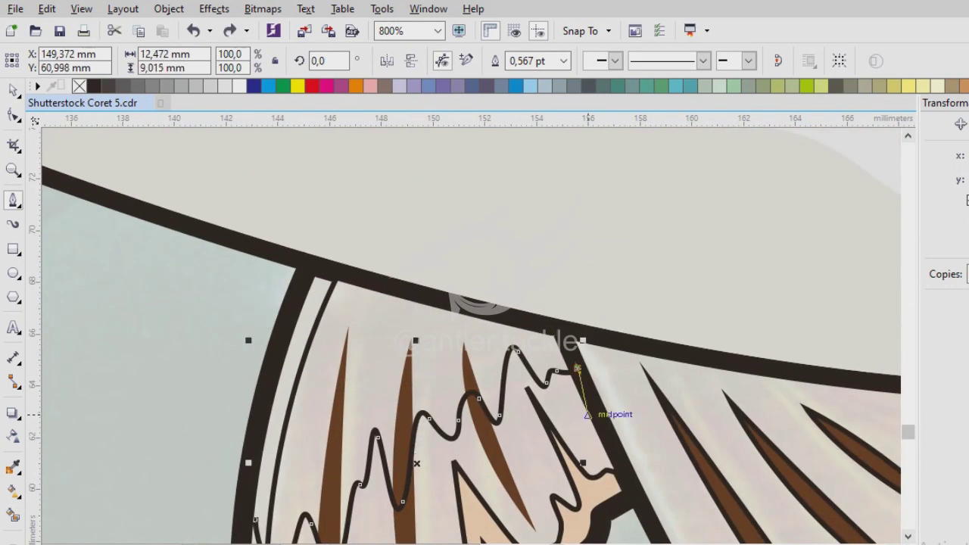
scroll(587, 415, up, 1)
- Continue the wavy shape around outside the first belly fin's tip and close it at the front edge
scroll(502, 443, down, 3)
drag(441, 386, 374, 363)
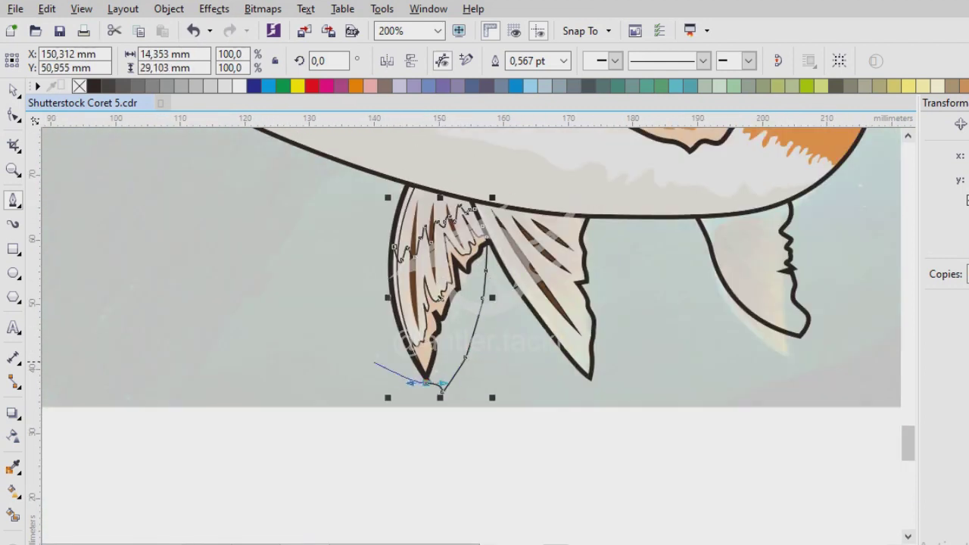
scroll(374, 363, up, 1)
scroll(520, 238, up, 1)
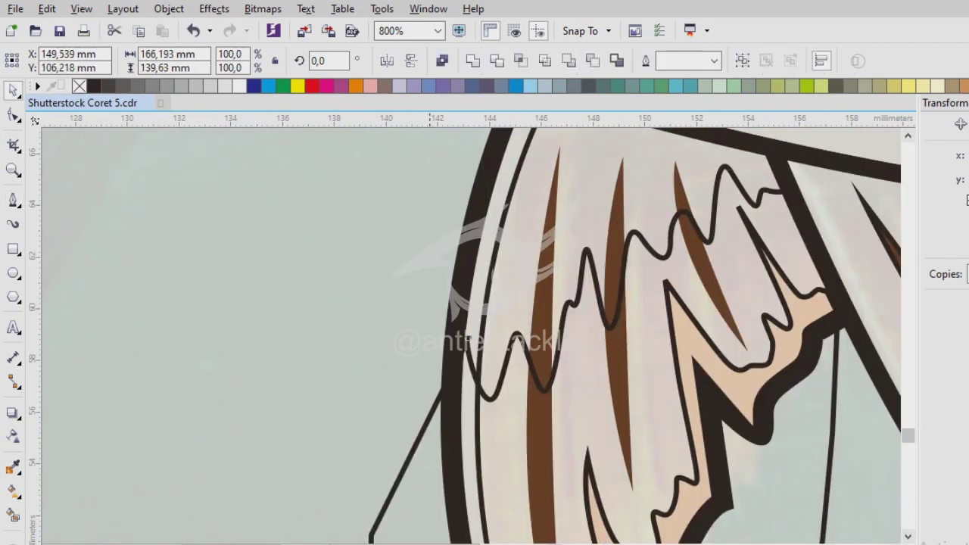
- Trim the wavy shape to the first belly fin's linework, removing the part outside the fin
key(space)
click(490, 278)
key(Tab)
key(Escape)
scroll(469, 334, down, 2)
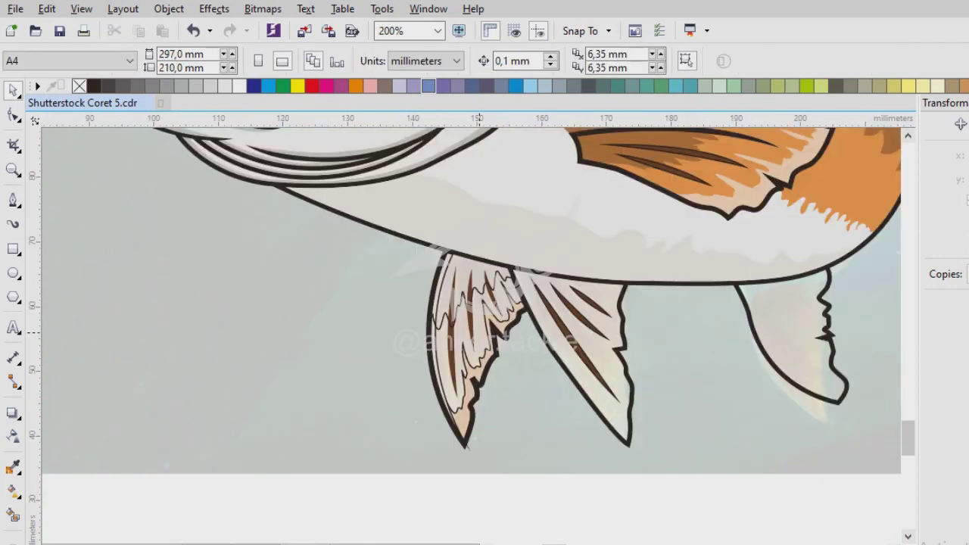
- Sample the body's orange and fill the wavy shape in the first belly fin with it
scroll(470, 333, up, 1)
scroll(470, 334, down, 1)
scroll(385, 455, up, 1)
key(i)
scroll(385, 454, up, 2)
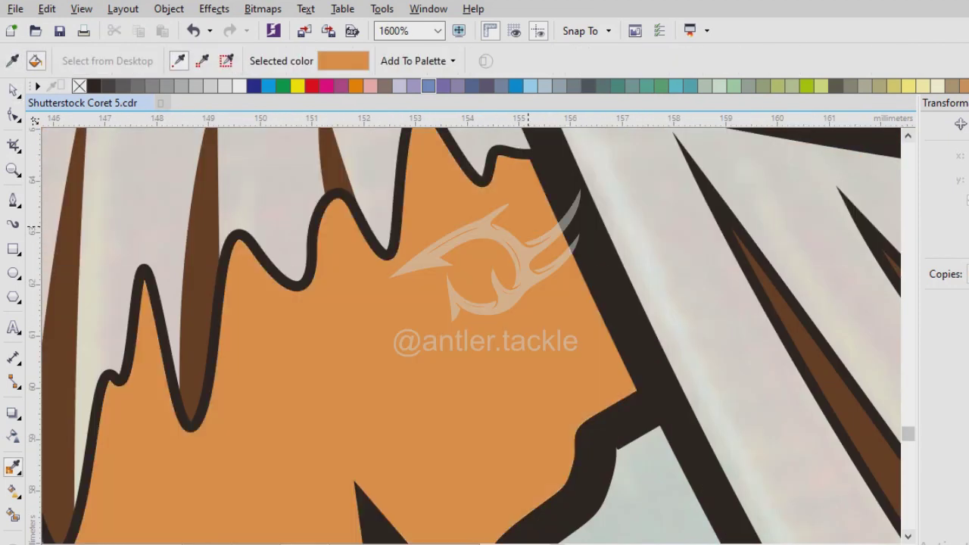
- Send the orange shape behind the first belly fin's brown rays and peach edge
key(space)
key(Tab)
key(Tab)
scroll(470, 333, down, 1)
key(F5)
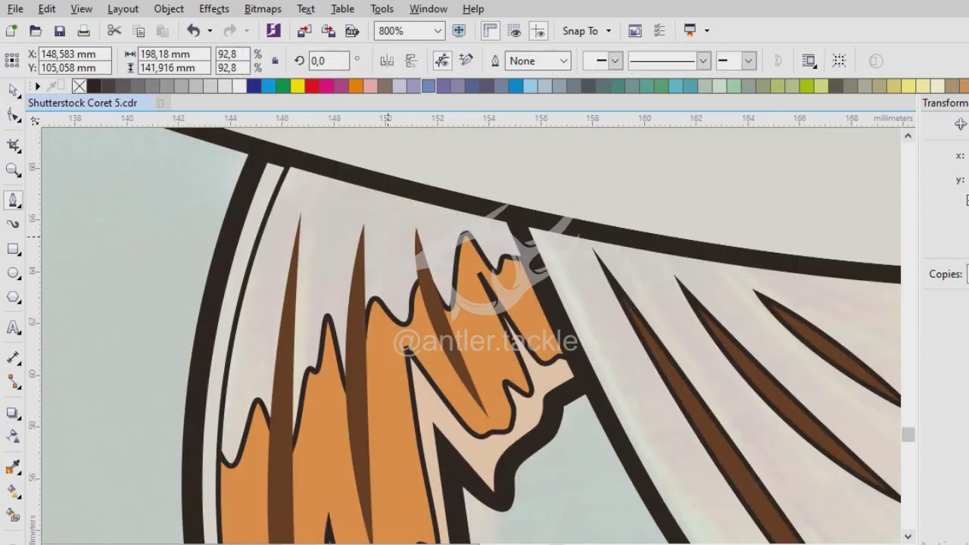
- Draw a closed shape over the upper part of the first belly fin, with its lower side crossing the orange area diagonally
scroll(469, 333, up, 1)
click(187, 150)
click(604, 257)
scroll(718, 288, down, 2)
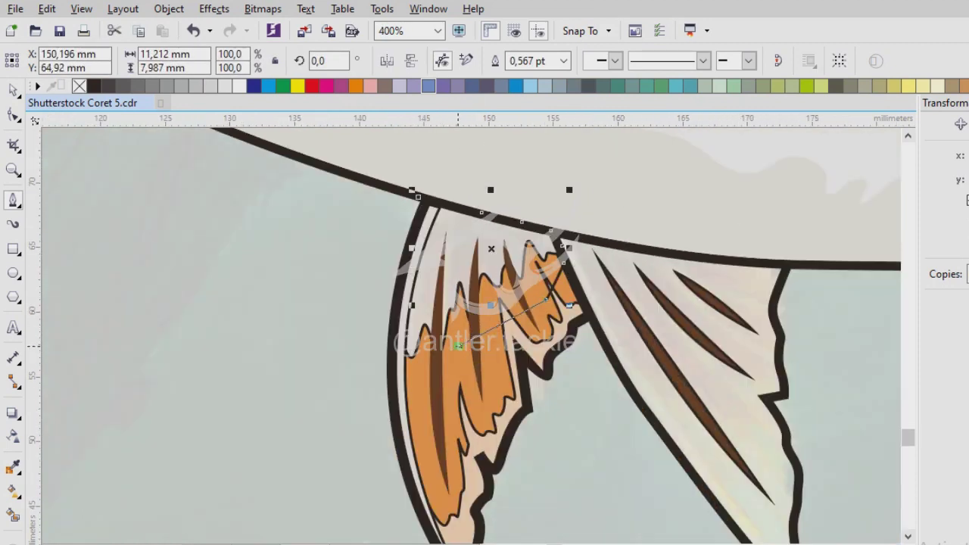
scroll(454, 333, up, 2)
click(421, 329)
scroll(472, 328, down, 1)
scroll(484, 386, up, 1)
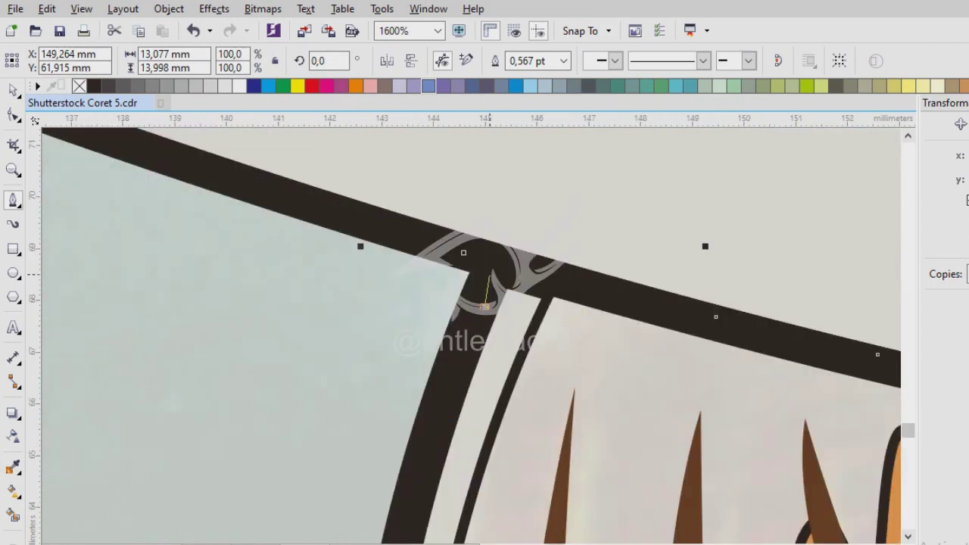
scroll(468, 257, down, 3)
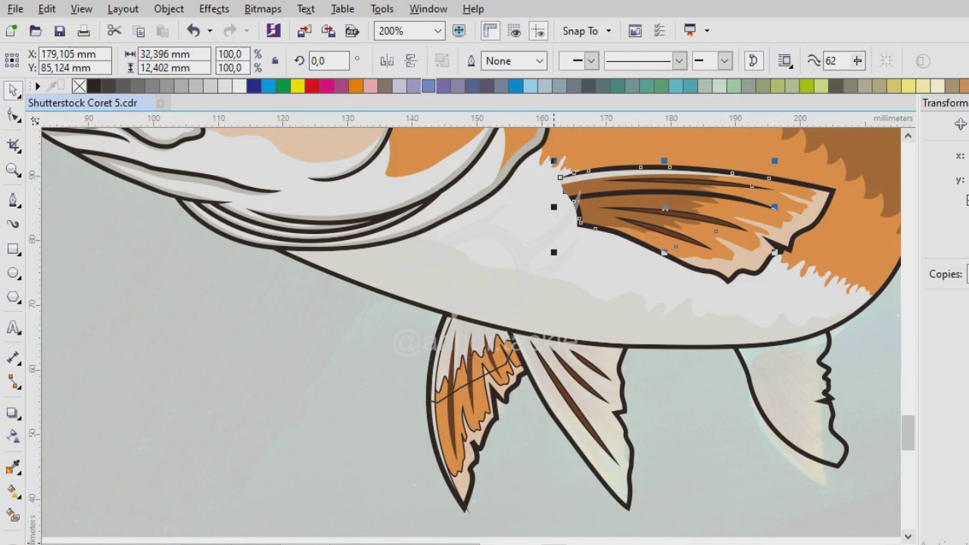
- Sample the darker orange at the base of the pectoral fin and fill the first belly fin's upper shape with it
key(shift+F11)
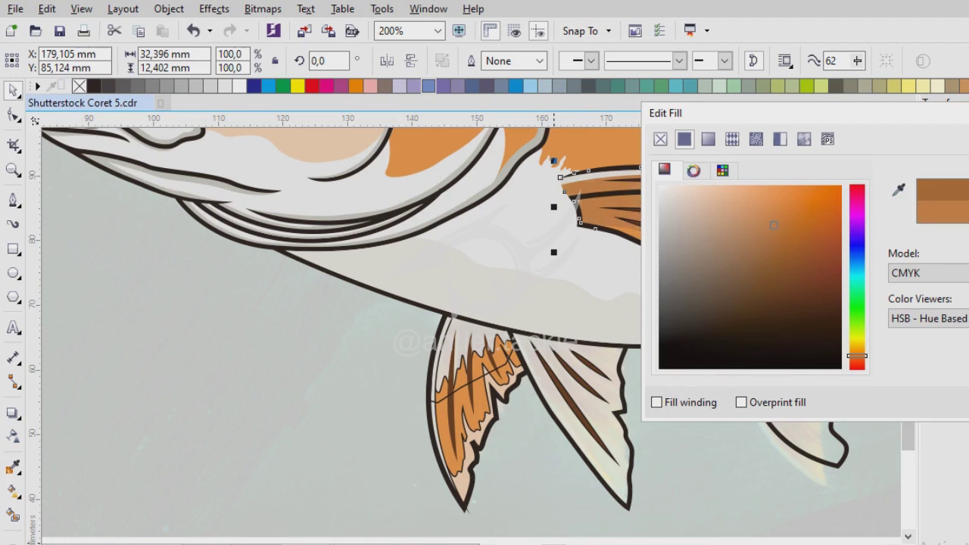
key(Return)
key(i)
scroll(580, 207, up, 2)
click(584, 212)
key(space)
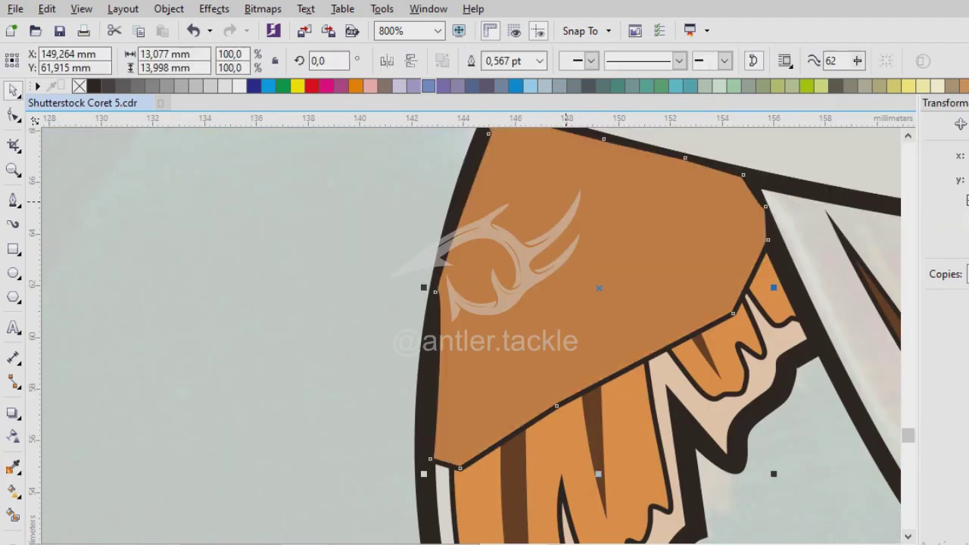
- Send the darker shape behind the orange one and remove the outlines from the first belly fin's colour shapes
key(ctrl+Page_Down)
key(Tab)
scroll(484, 303, down, 3)
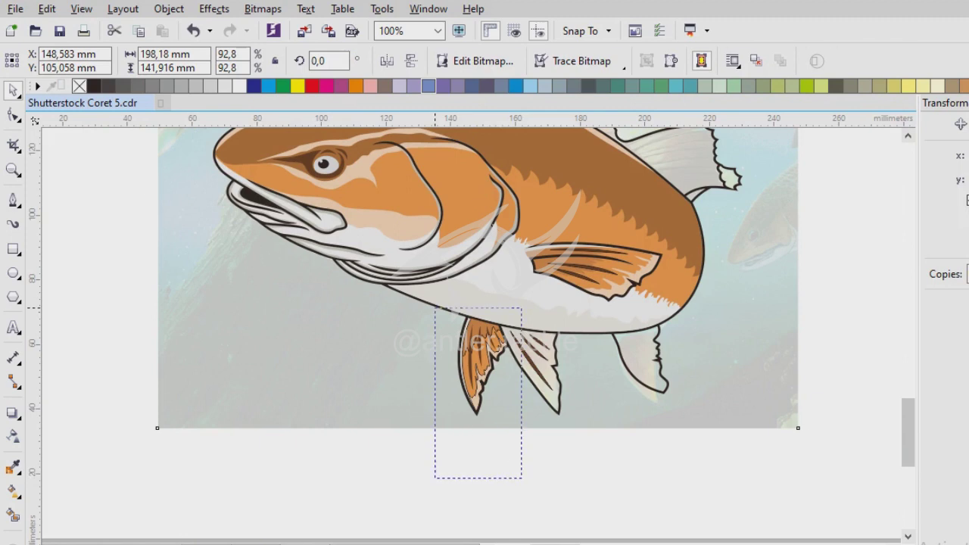
drag(436, 308, 522, 478)
key(Escape)
scroll(467, 317, up, 2)
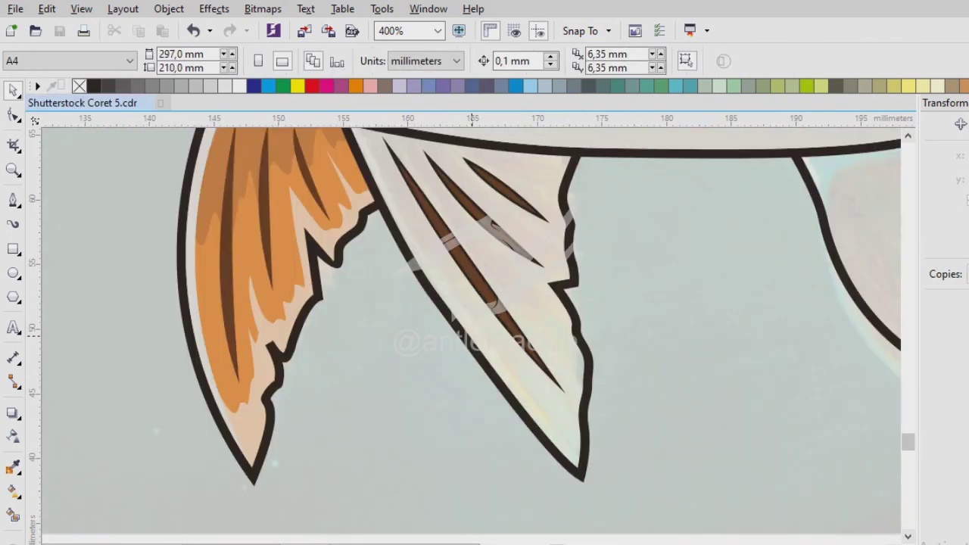
- Trace a curve just inside the second belly fin's front edge down to its tip and close the shape outside the fin
key(F5)
scroll(467, 316, up, 2)
click(569, 303)
scroll(620, 454, down, 1)
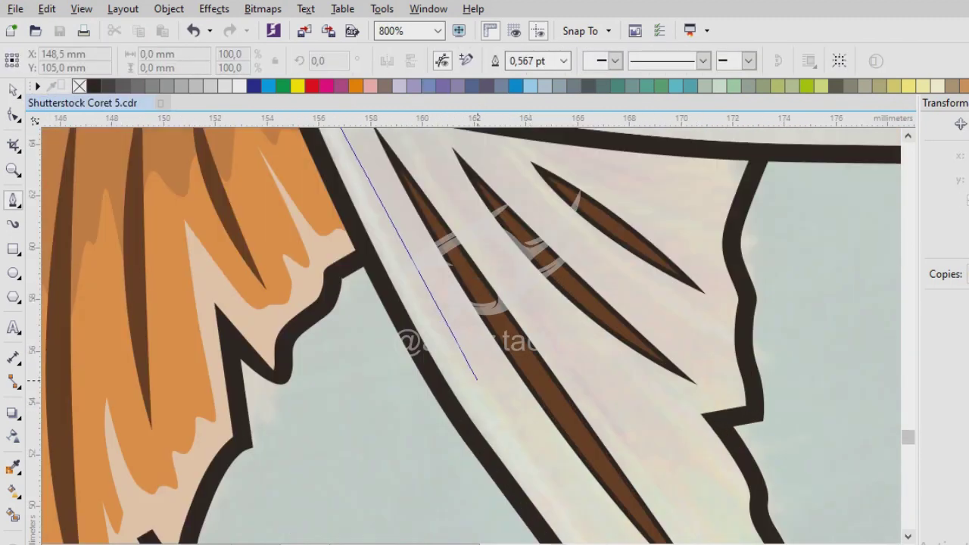
scroll(477, 394, down, 1)
scroll(523, 395, up, 1)
click(509, 399)
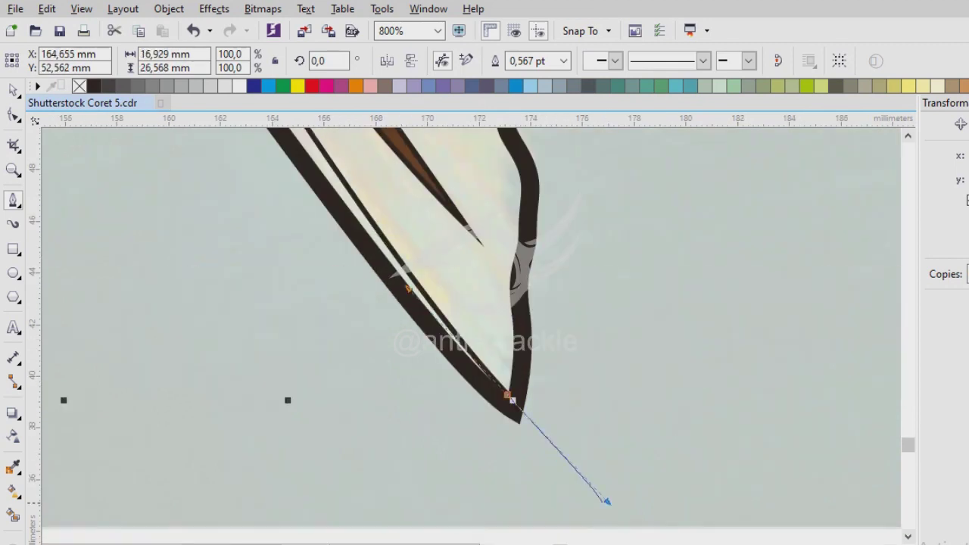
scroll(606, 502, down, 2)
scroll(393, 178, up, 2)
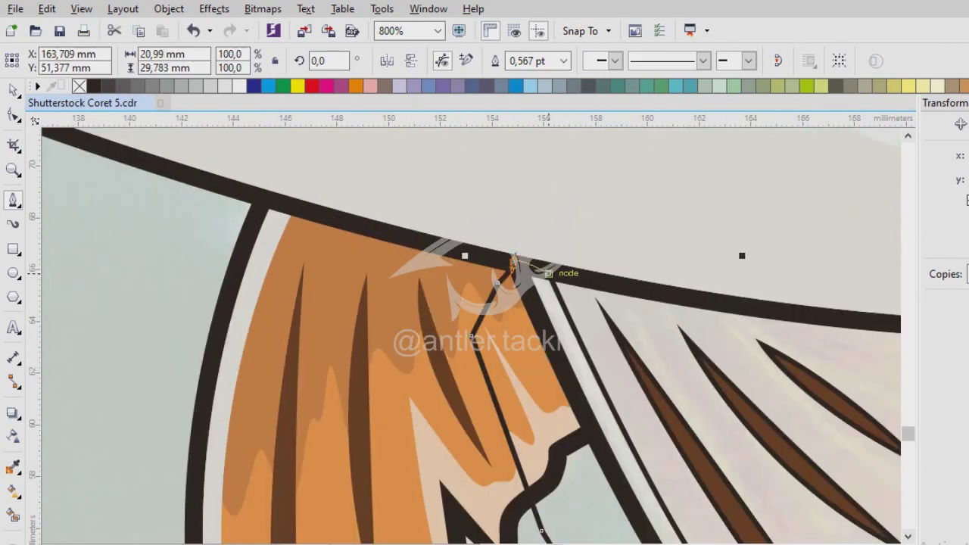
click(514, 261)
- Trim the front-edge shape to the linework, leaving only the narrow strip inside the second belly fin
key(space)
key(Tab)
key(Tab)
key(Tab)
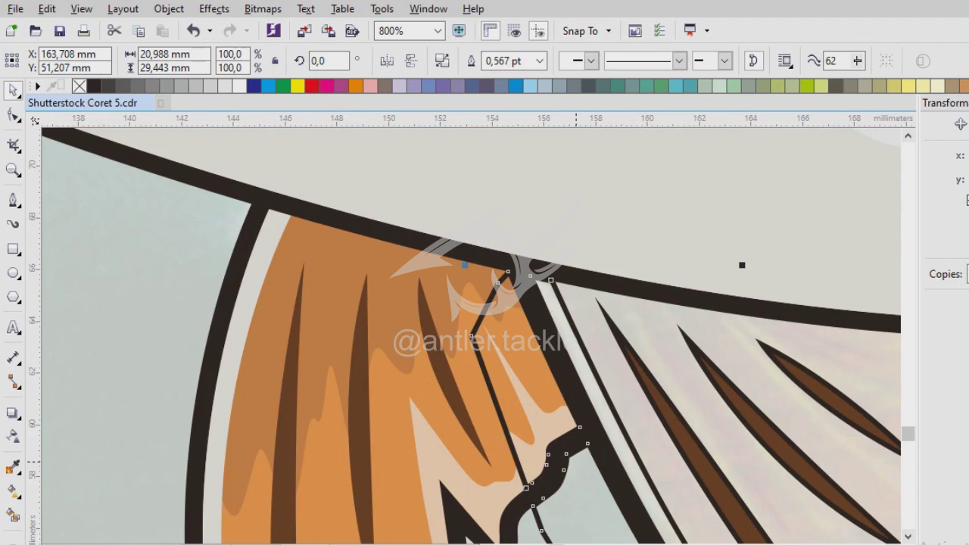
scroll(528, 463, down, 1)
key(Escape)
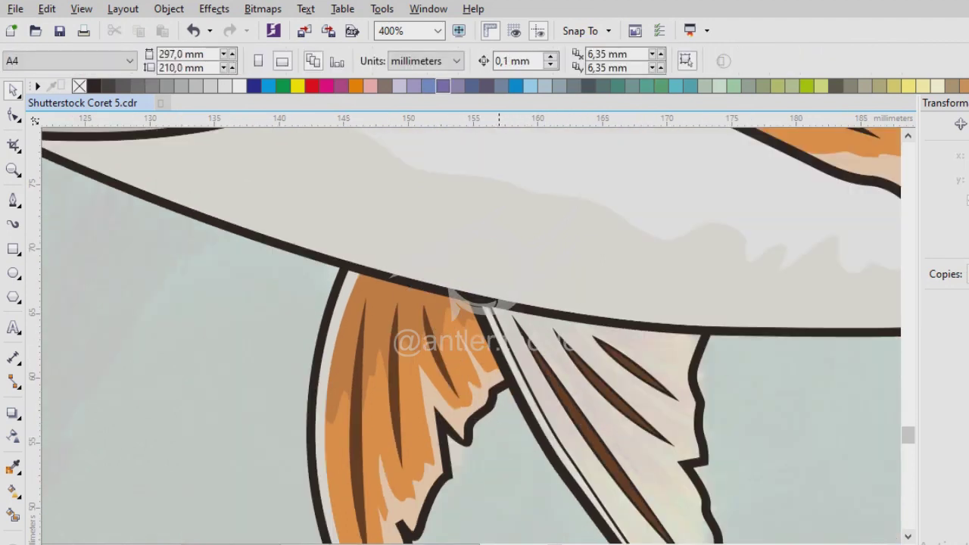
- Trace a jagged line inside the second belly fin from the strip near its tip up past the longest brown ray
scroll(485, 356, up, 2)
key(space)
scroll(303, 152, down, 2)
scroll(553, 390, up, 1)
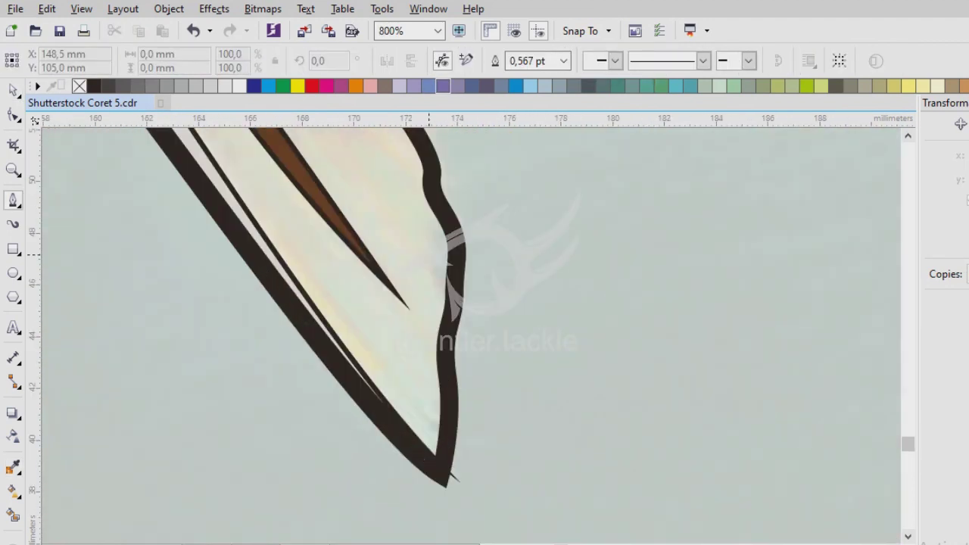
scroll(288, 394, up, 1)
click(404, 301)
drag(477, 335, 481, 288)
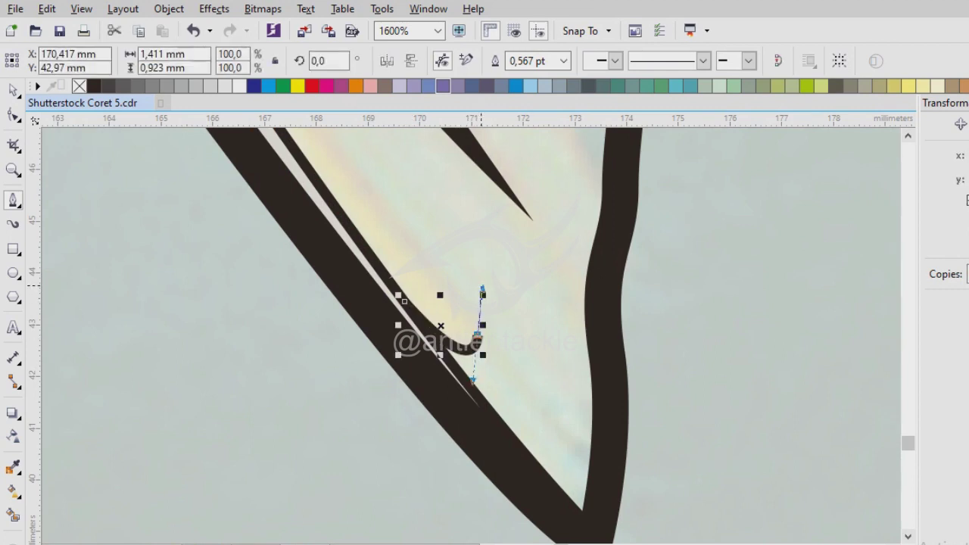
scroll(452, 195, down, 2)
scroll(471, 337, up, 1)
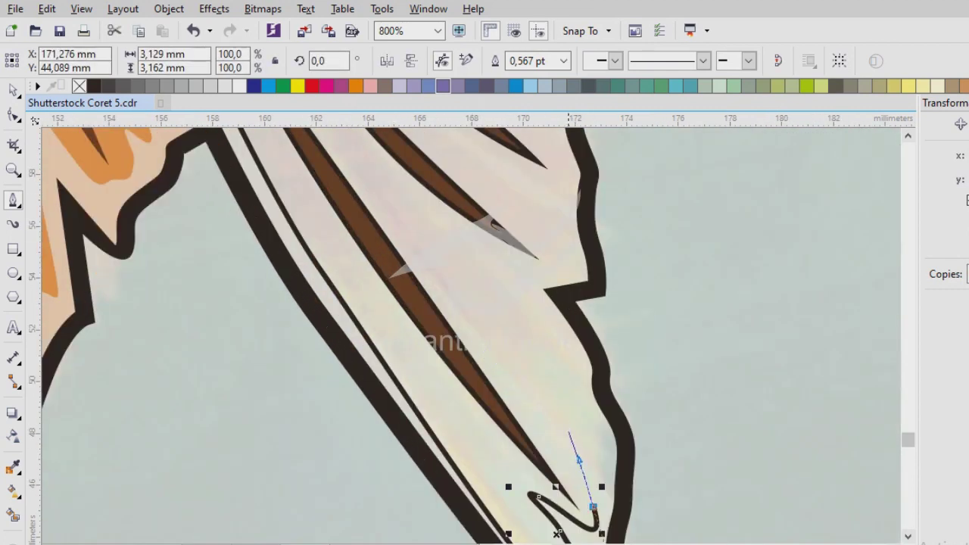
click(454, 279)
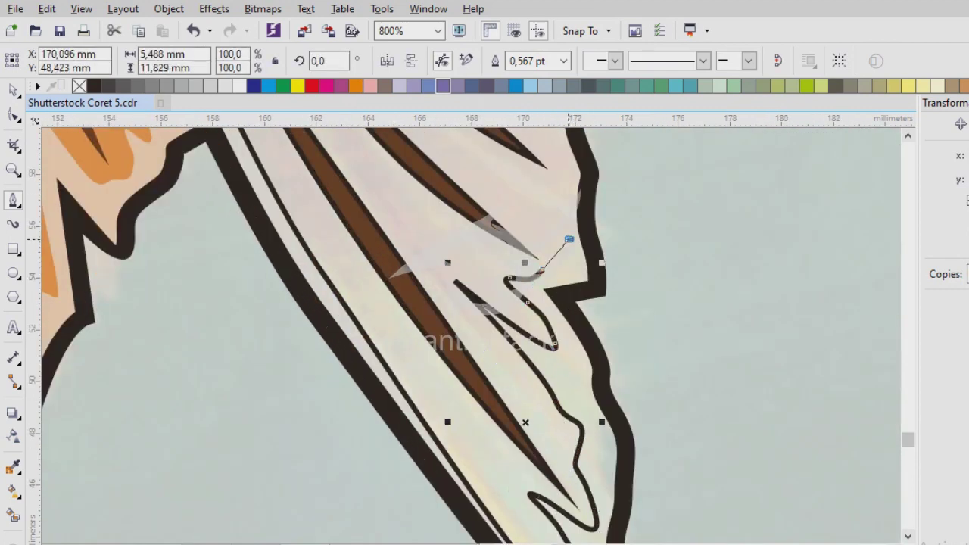
- Continue the jagged line up inside the second belly fin's ragged rear edge around the ends of the upper rays
scroll(569, 239, up, 2)
drag(546, 260, 555, 259)
click(491, 317)
click(499, 263)
scroll(478, 437, down, 1)
drag(339, 220, 314, 182)
click(476, 236)
drag(479, 185, 449, 341)
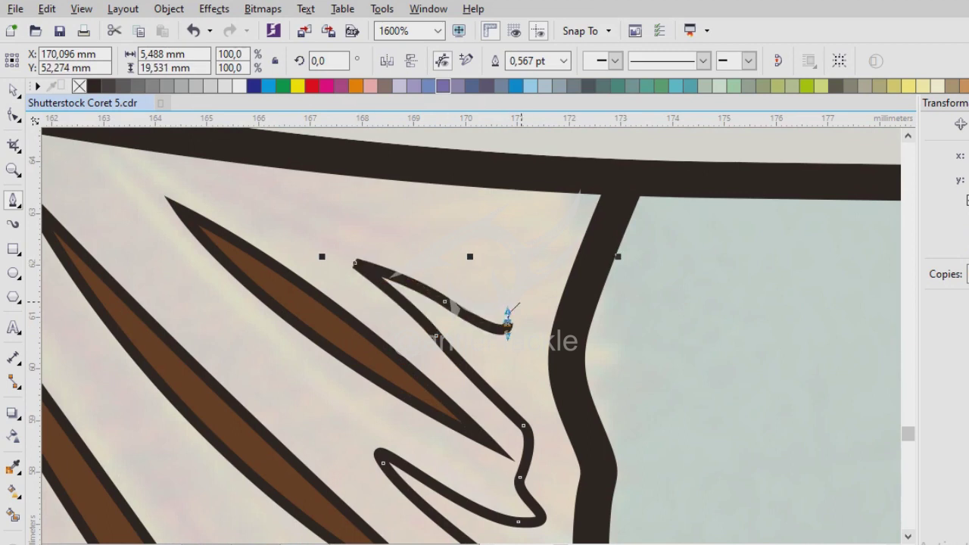
- Bring the ragged-edge shape down outside the second belly fin and close it at its starting point near the tip
scroll(726, 260, down, 2)
scroll(467, 350, up, 1)
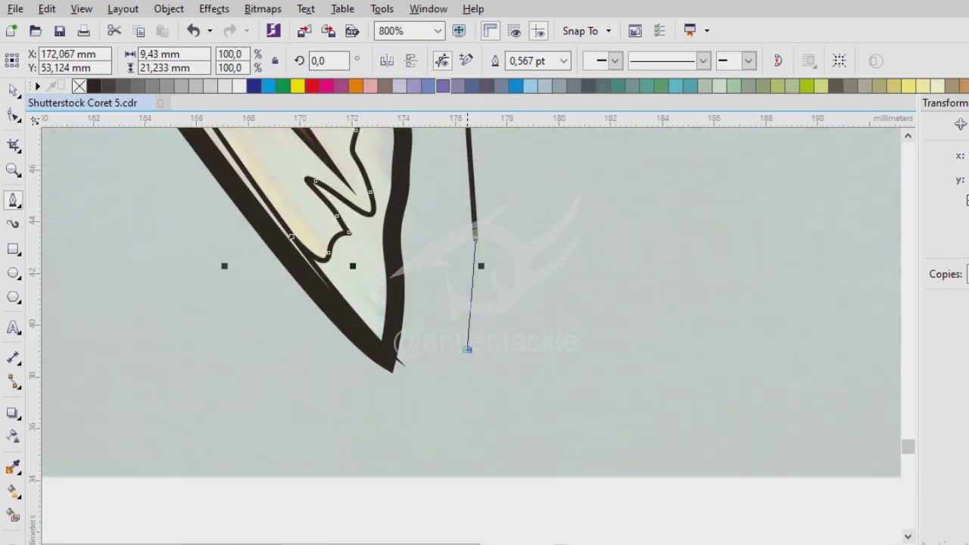
click(290, 238)
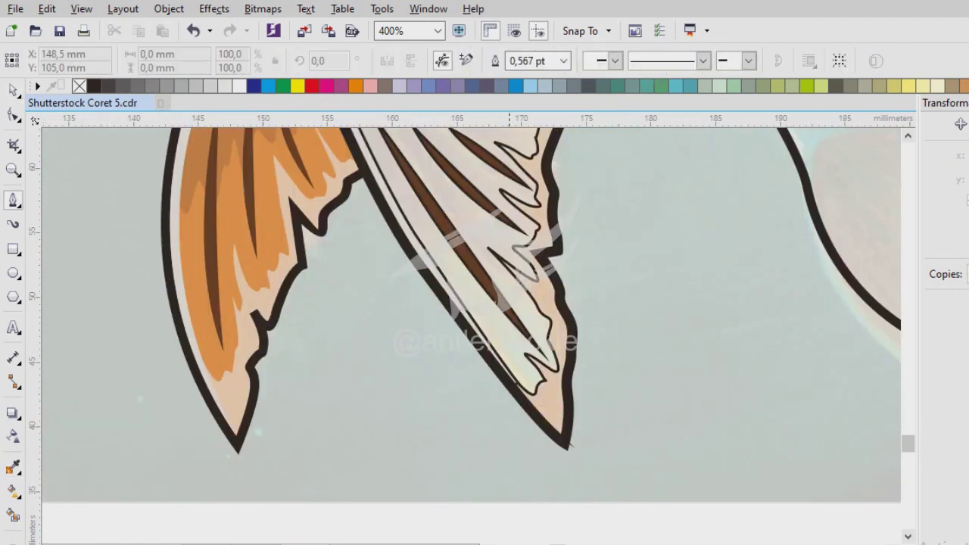
- Trace a jagged line across the middle of the second belly fin, from the body outline down to the front-edge strip
scroll(538, 209, up, 1)
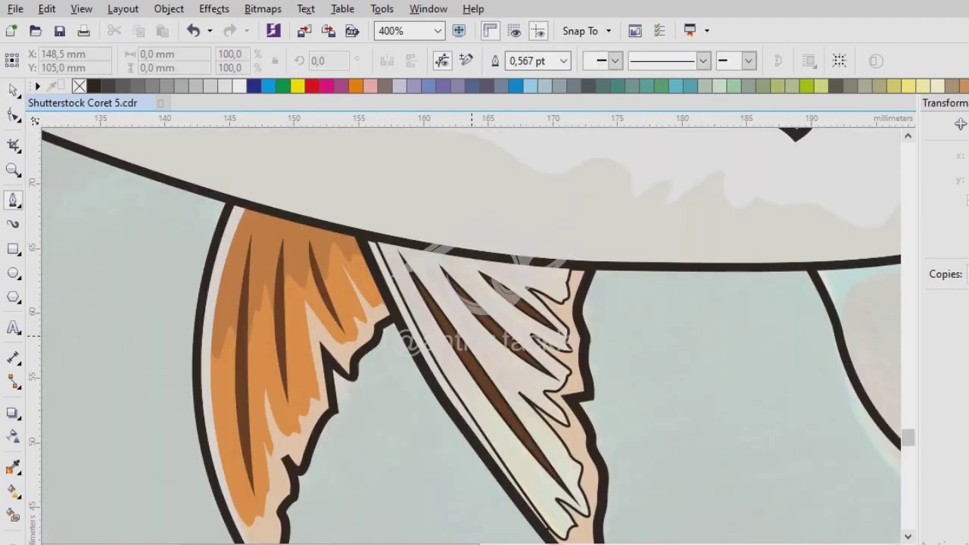
double_click(538, 206)
scroll(538, 206, up, 1)
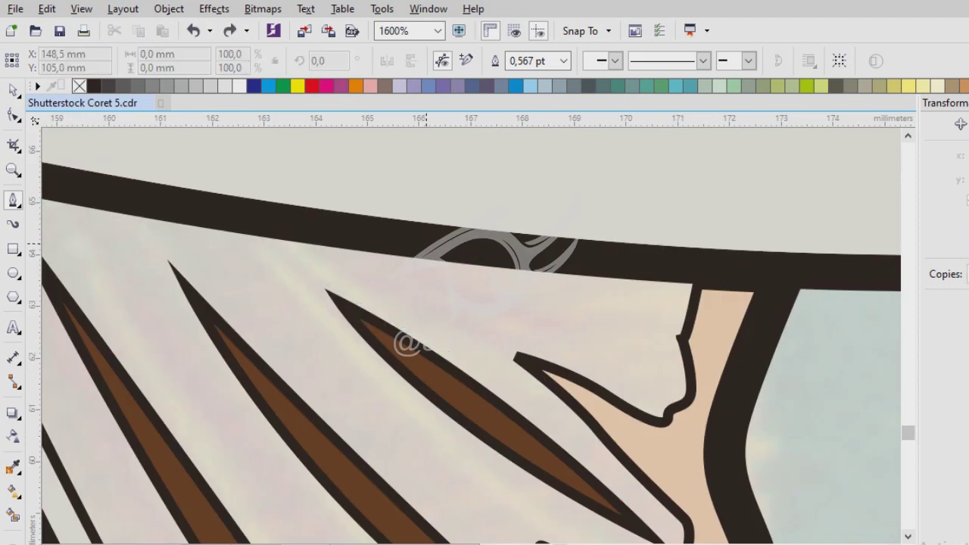
scroll(428, 470, down, 1)
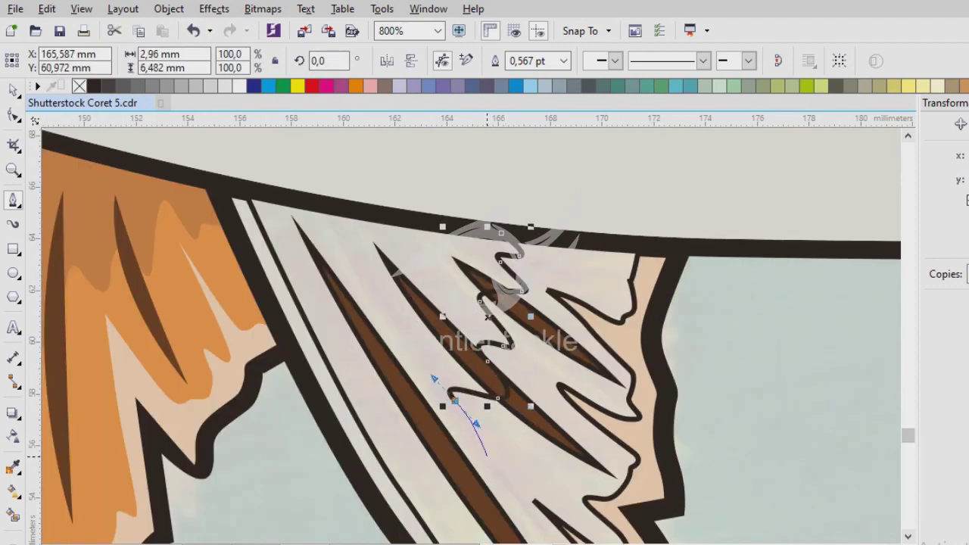
scroll(476, 422, down, 3)
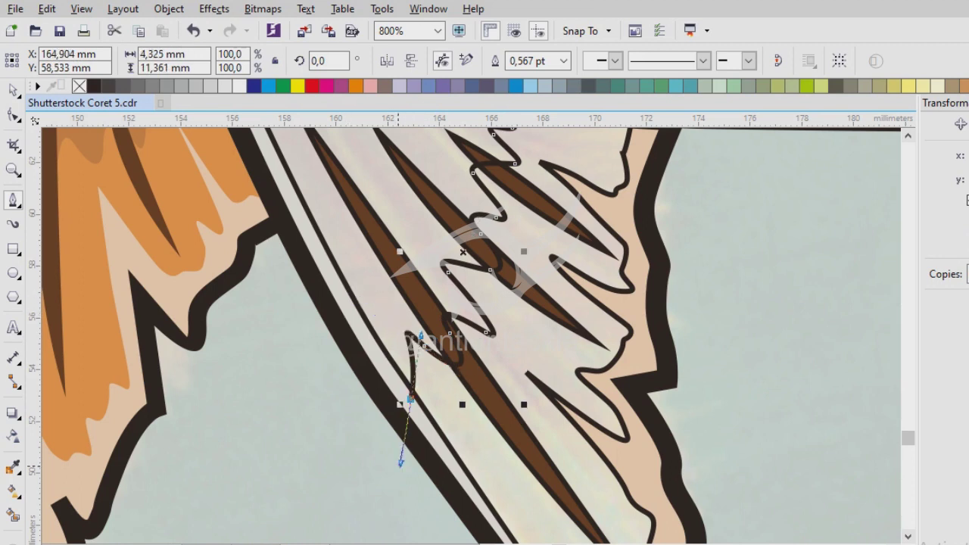
- Bring the jagged shape around outside the second belly fin and close it at its starting point on the body outline
scroll(400, 464, down, 1)
scroll(452, 275, up, 1)
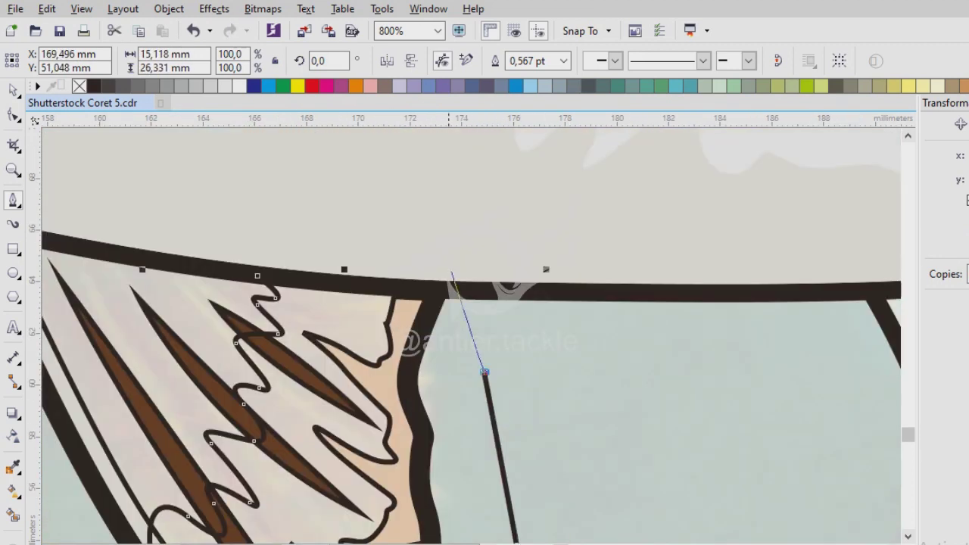
click(259, 275)
key(space)
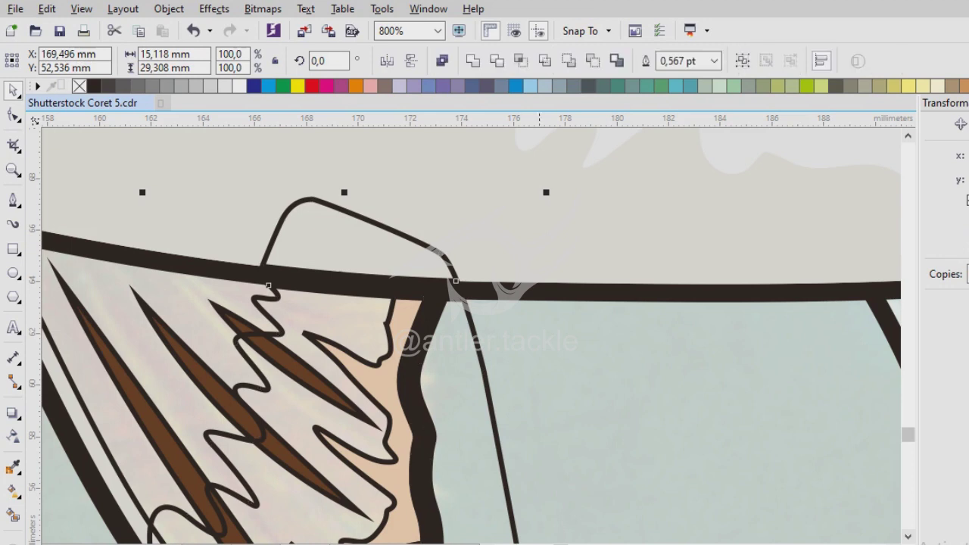
key(Escape)
scroll(498, 273, down, 1)
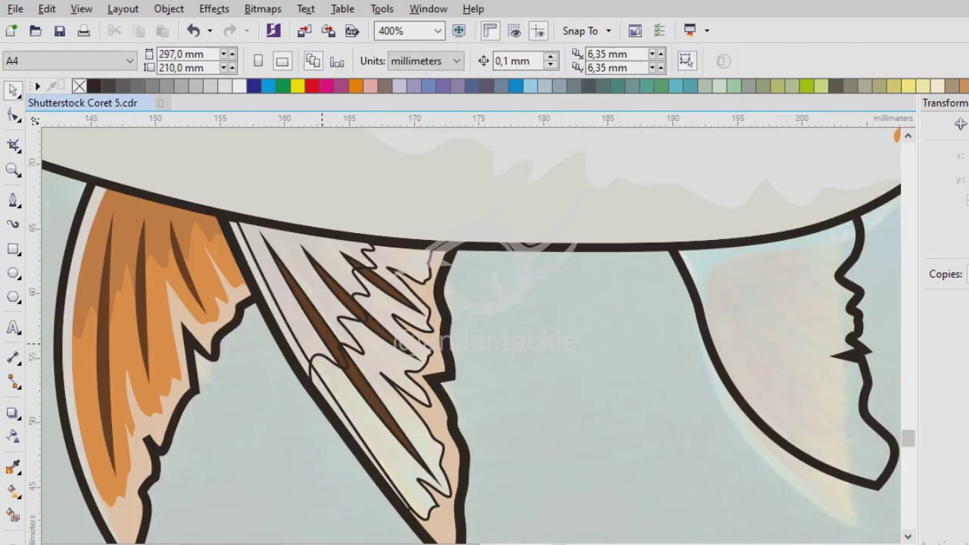
- Trim the jagged shape to the second belly fin's linework and fill it with the first fin's orange
key(i)
click(203, 331)
scroll(290, 447, up, 1)
click(372, 394)
key(F10)
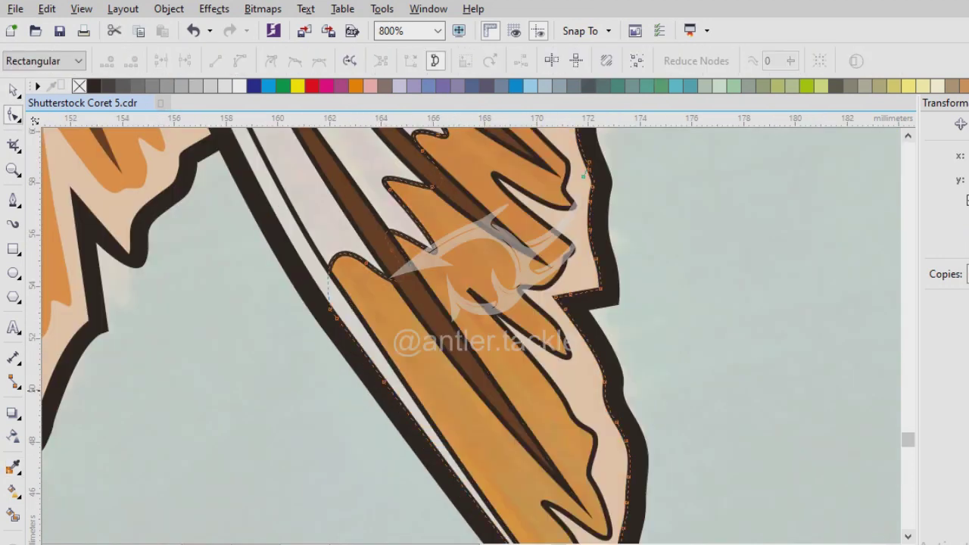
click(13, 199)
scroll(171, 229, down, 1)
scroll(171, 229, up, 2)
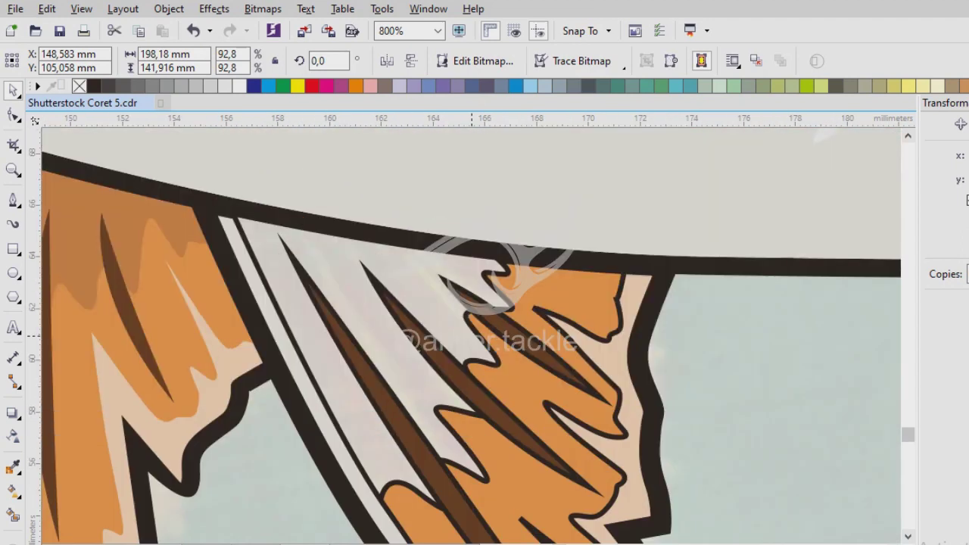
- Trace a shadow shape over the upper part of the second belly fin, following the body outline and crossing the orange area
click(171, 230)
click(757, 391)
scroll(758, 392, down, 1)
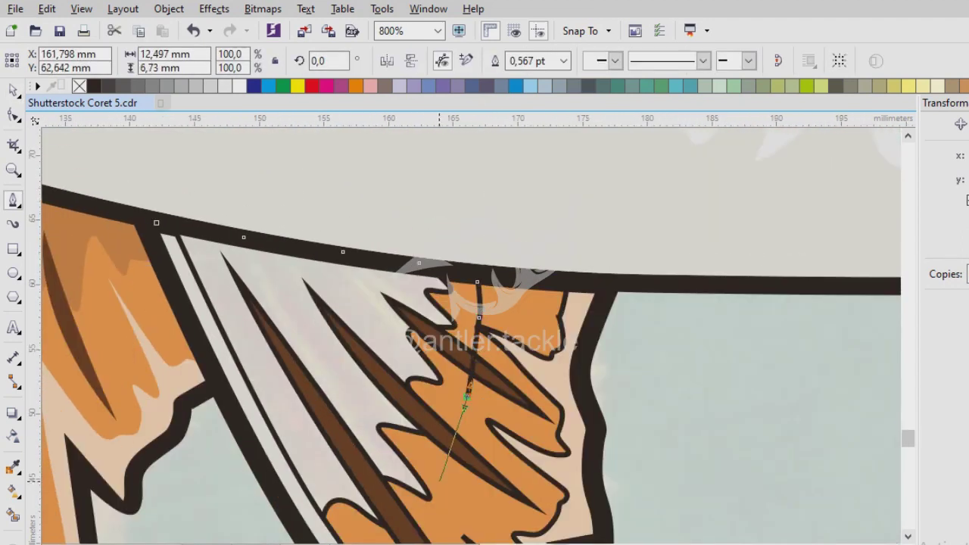
click(500, 279)
scroll(469, 353, down, 2)
scroll(575, 409, up, 2)
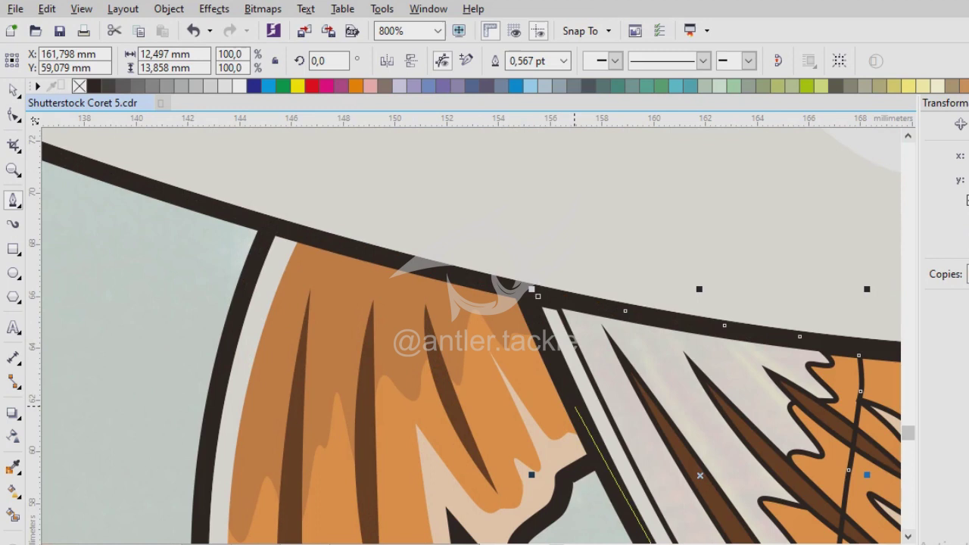
- Fill the second belly fin's shadow shape with the first fin's darker orange and place it behind the brown rays without outlines
key(i)
click(654, 346)
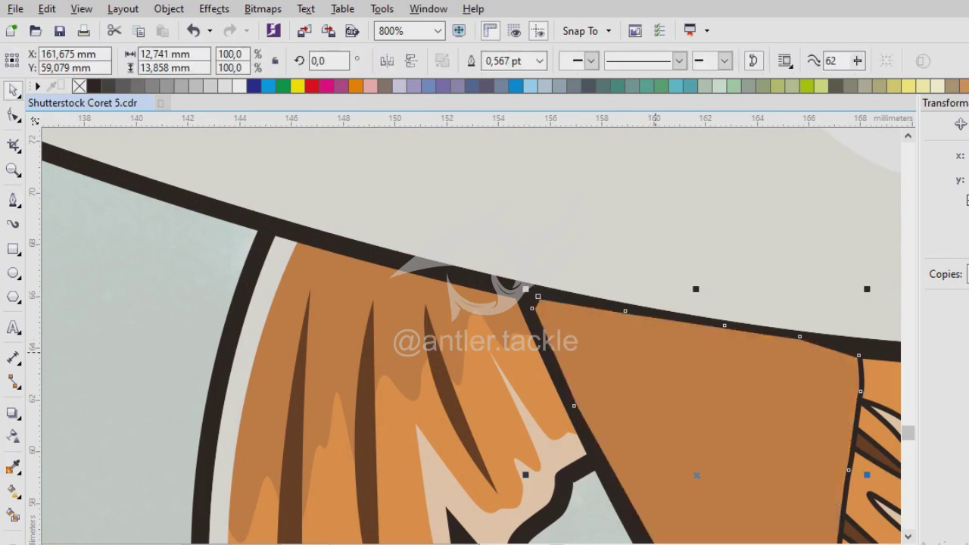
key(space)
click(653, 346)
scroll(469, 318, down, 3)
click(464, 312)
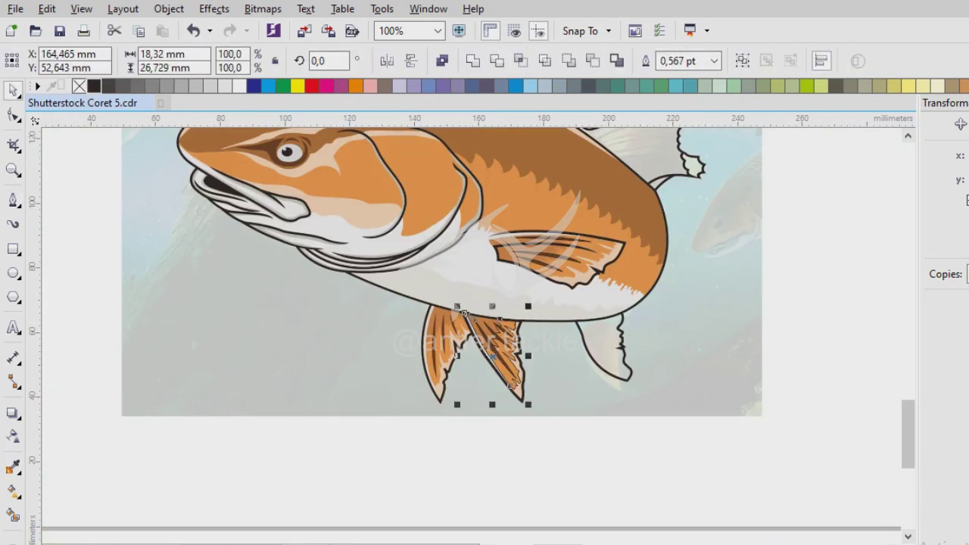
key(Escape)
- Draw the first curve of a long ray inside the rearmost belly fin, running from near the body toward the tip
scroll(593, 333, up, 3)
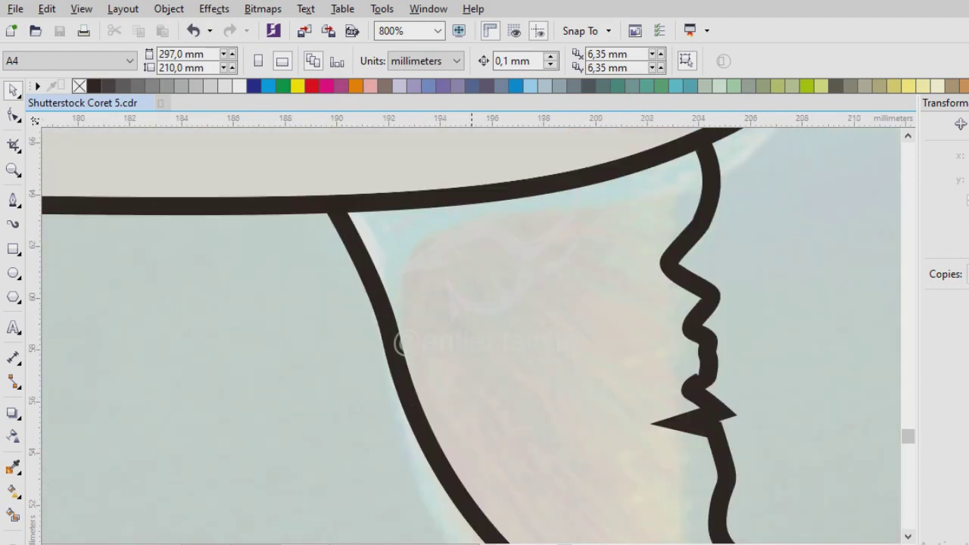
key(space)
click(428, 250)
scroll(493, 376, down, 1)
drag(470, 335, 576, 385)
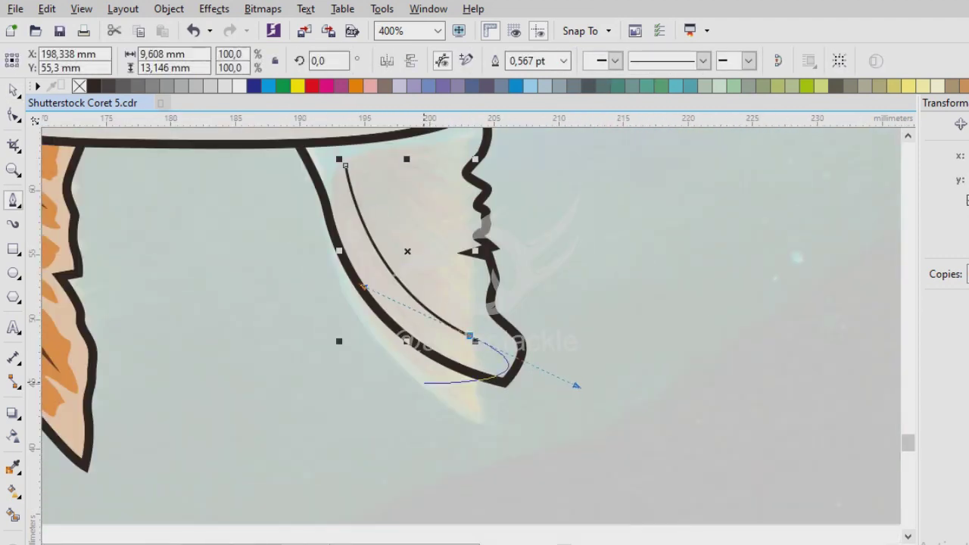
scroll(576, 385, up, 1)
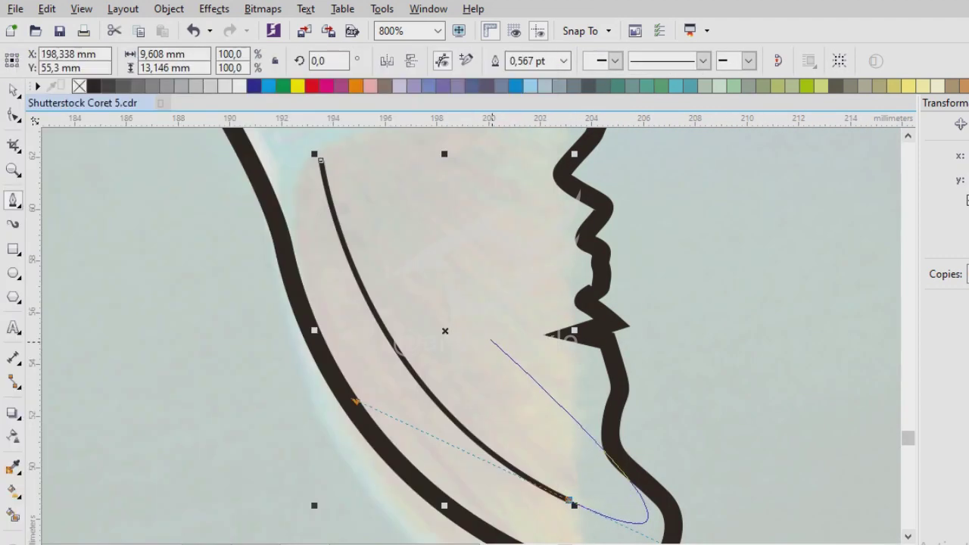
click(321, 159)
key(space)
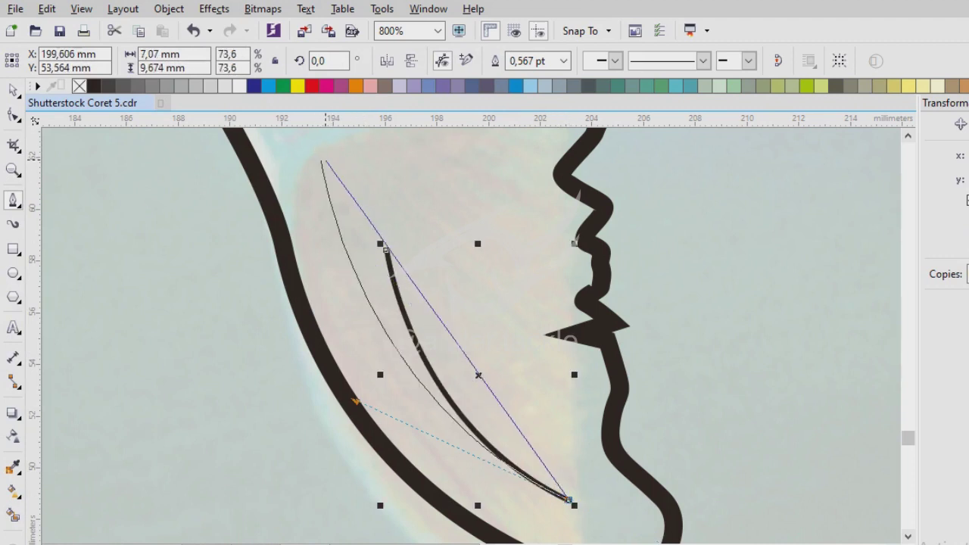
scroll(465, 336, down, 2)
scroll(461, 325, up, 3)
scroll(458, 321, down, 1)
key(ctrl+z)
scroll(456, 322, down, 2)
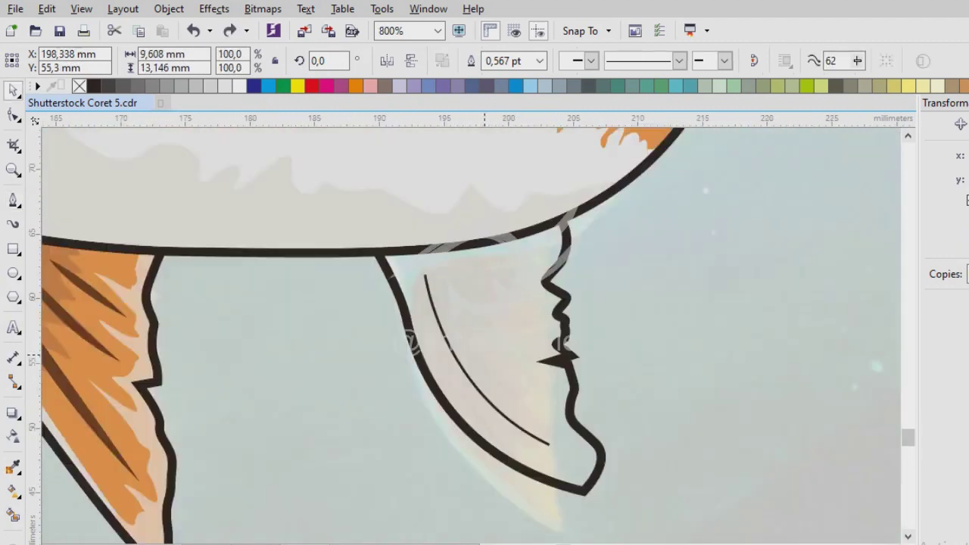
- Draw the long ray's return curve back to its starting point to close a thin tapered shape
scroll(413, 339, up, 2)
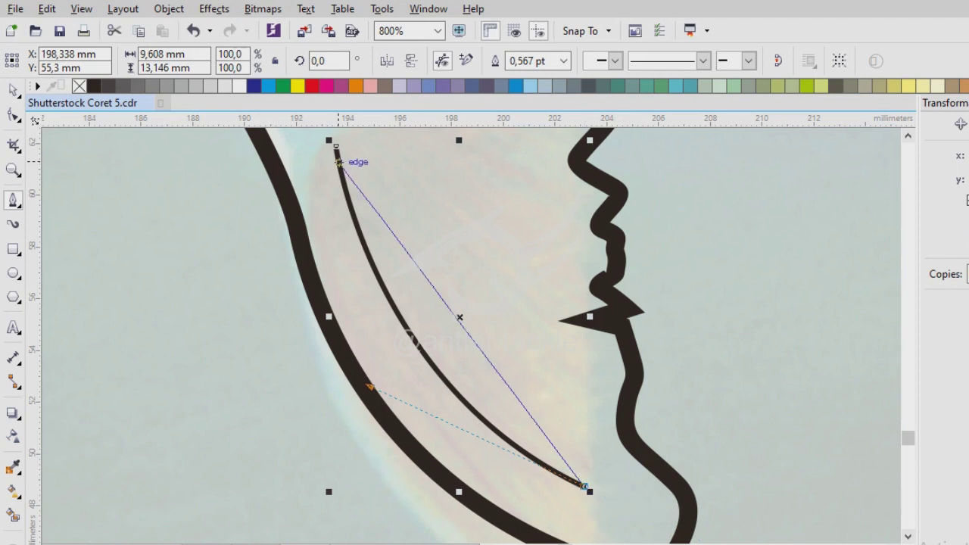
drag(403, 360, 403, 360)
scroll(455, 318, up, 2)
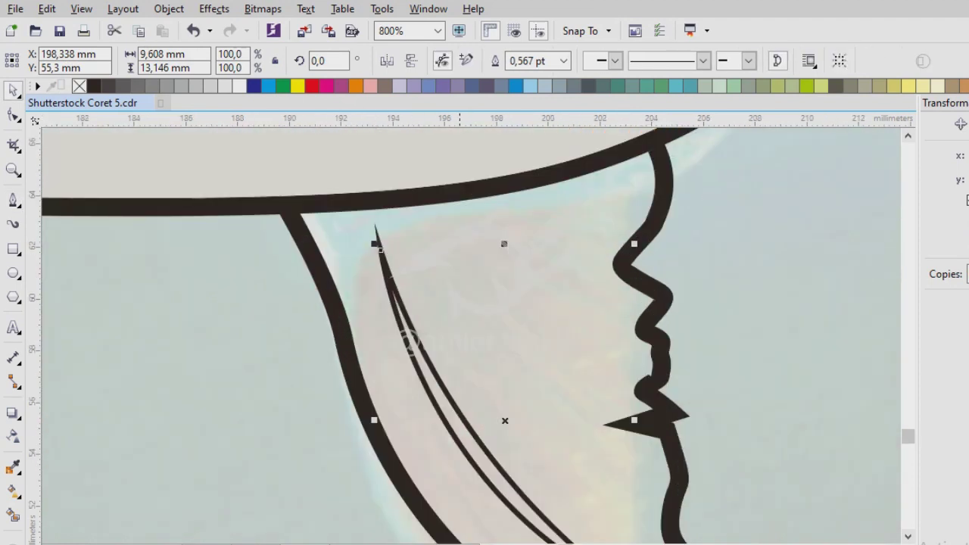
- Draw a second, shorter tapered ray beside the long one in the rearmost belly fin and close it
click(416, 232)
scroll(515, 348, down, 1)
drag(646, 366, 646, 365)
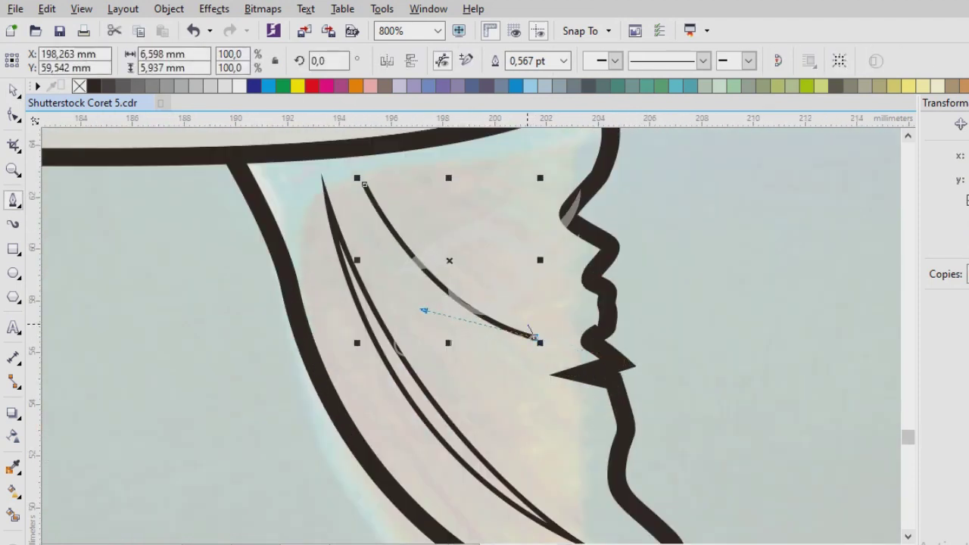
scroll(365, 186, up, 2)
click(364, 268)
- Draw a third, shortest ray in the rearmost belly fin, then combine the three rays and fill them with dark brown
scroll(365, 268, down, 2)
scroll(412, 250, up, 2)
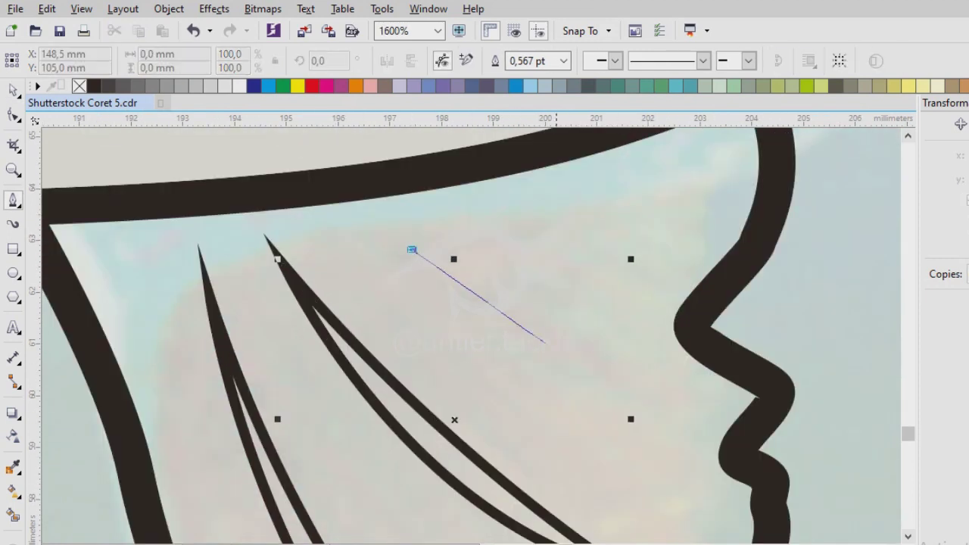
drag(712, 398, 812, 414)
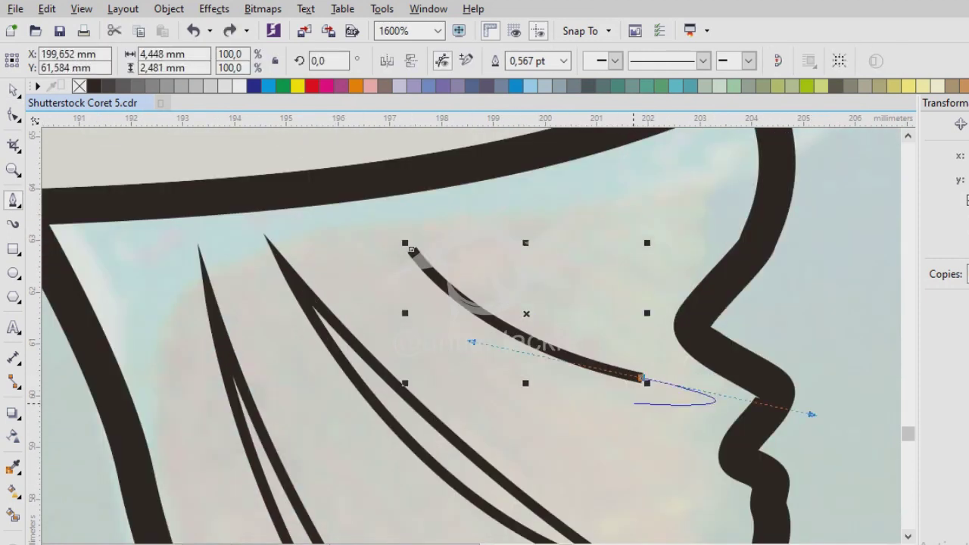
key(space)
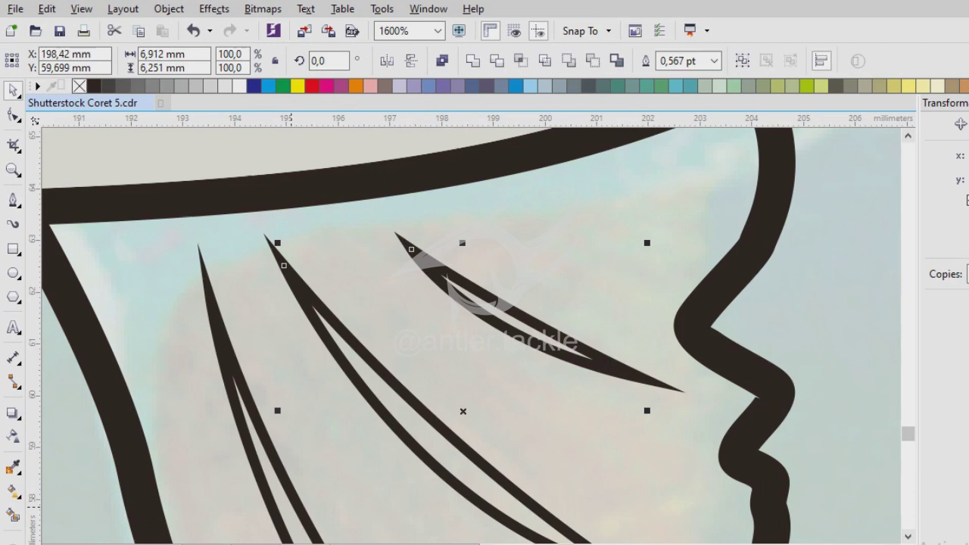
key(ctrl+l)
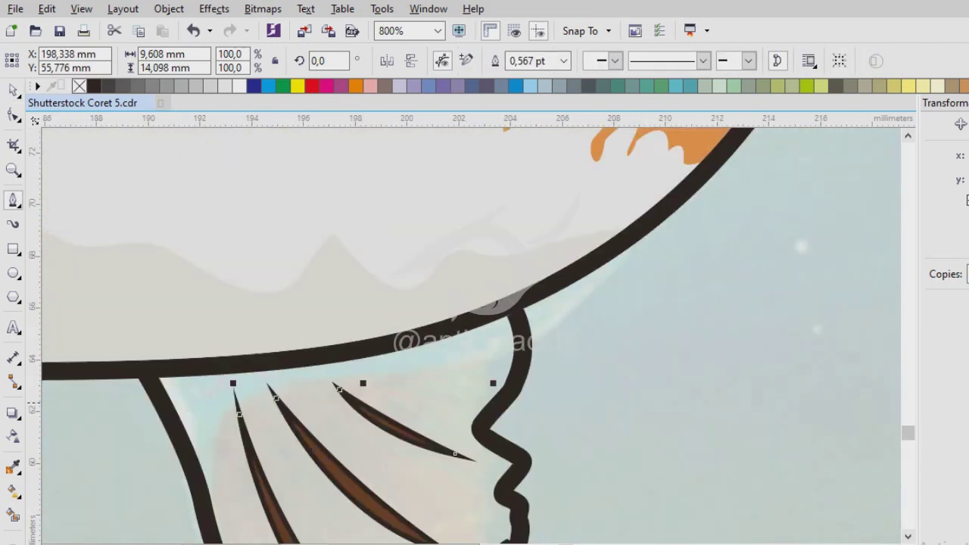
- Trace a curve just inside the rearmost belly fin's front edge, from the body outline down to the tip
scroll(339, 388, up, 1)
click(217, 272)
scroll(339, 388, down, 2)
scroll(485, 368, up, 1)
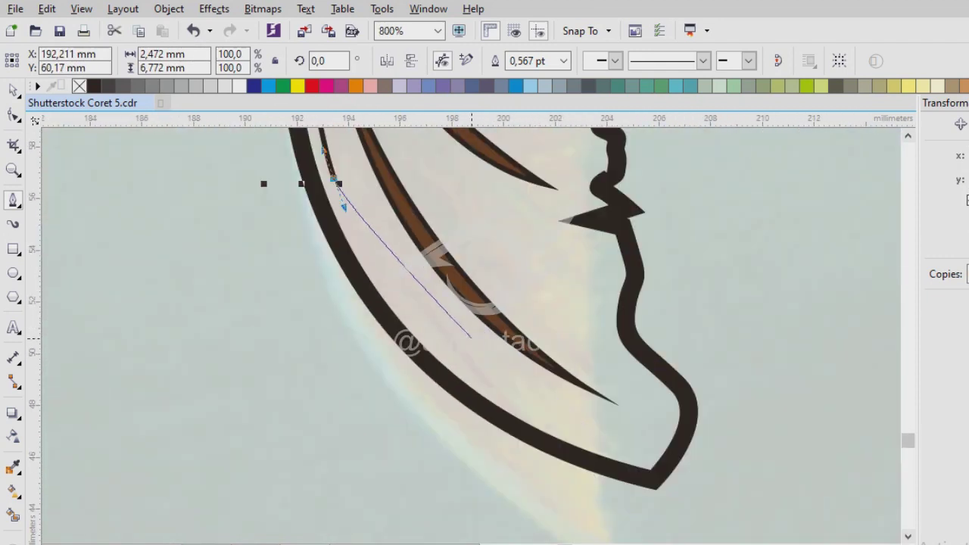
drag(850, 497, 868, 521)
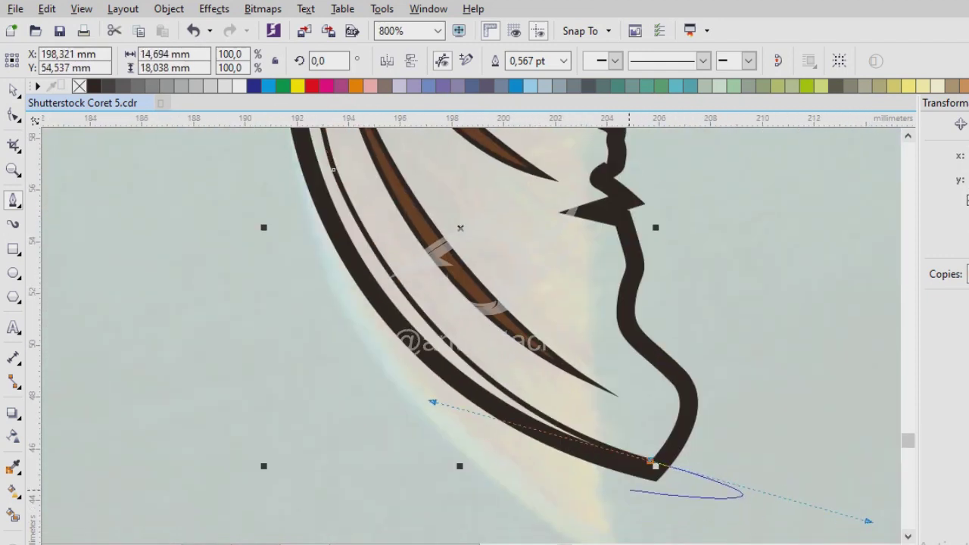
- Bring the front-edge shape back up outside the rearmost belly fin and close it on the body outline
scroll(512, 498, down, 1)
scroll(469, 303, up, 2)
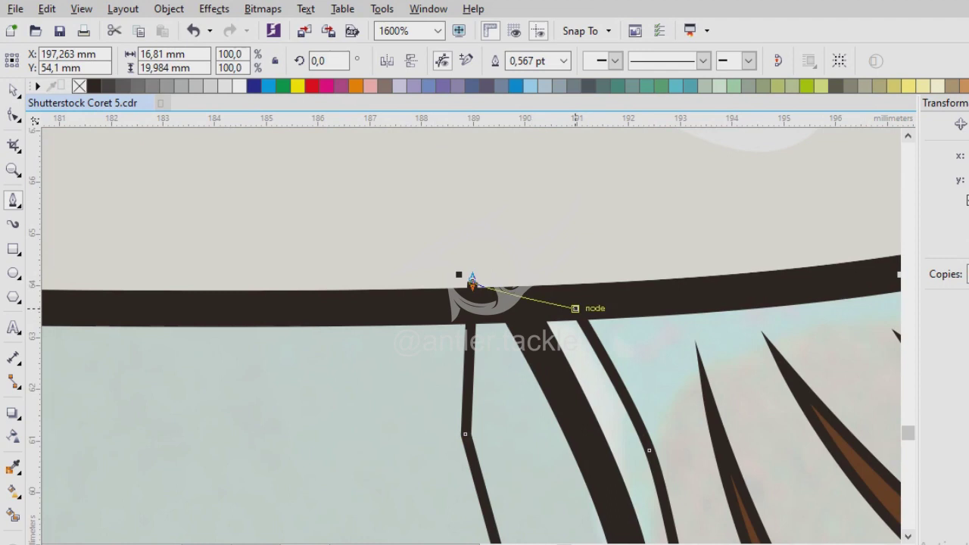
click(575, 309)
- Trim the front-edge shape to the linework, leaving only the narrow strip inside the rearmost belly fin
key(space)
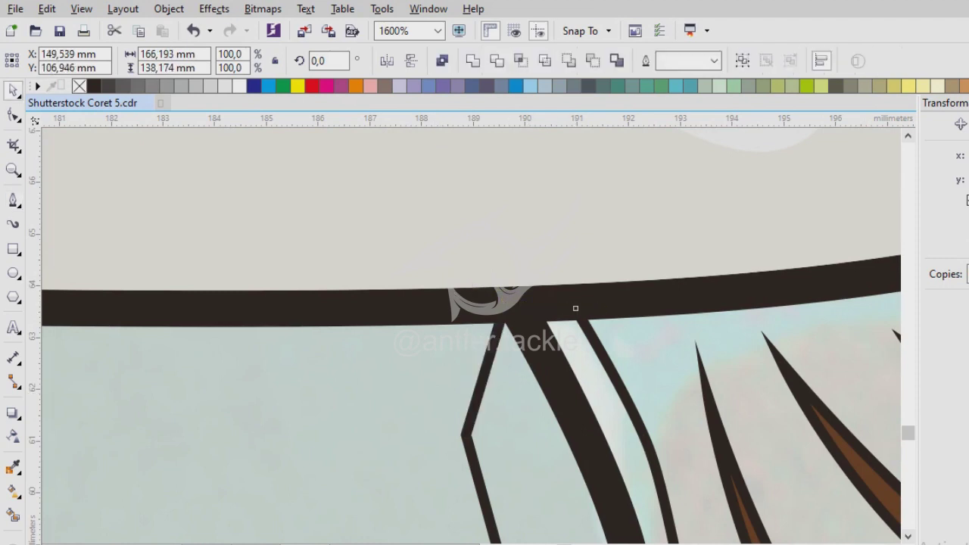
scroll(469, 333, down, 2)
key(Escape)
key(i)
- Trace a jagged line inside the rearmost belly fin's ragged edge from the body outline down toward the shortest ray
scroll(470, 334, up, 3)
key(space)
scroll(470, 333, down, 2)
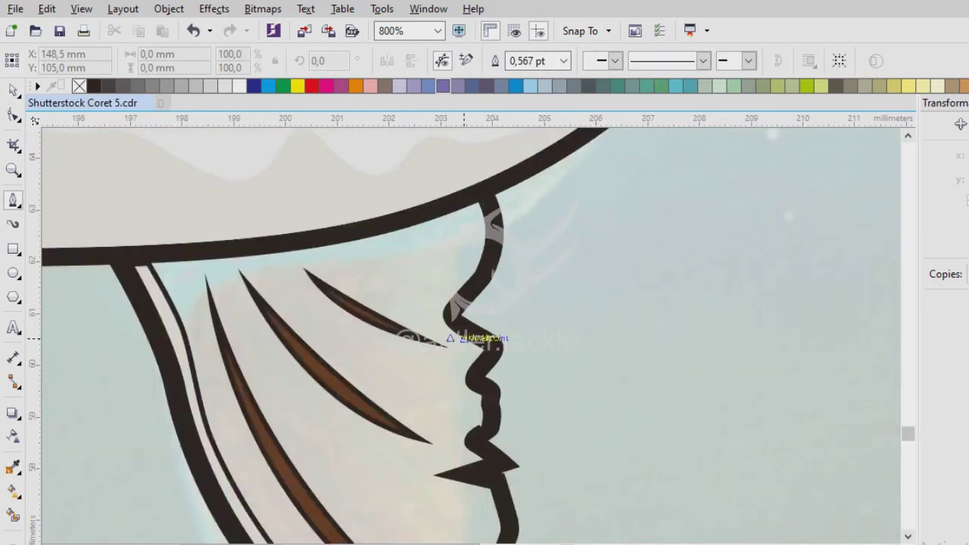
scroll(469, 333, up, 1)
click(450, 323)
click(470, 354)
click(318, 370)
click(424, 402)
click(391, 430)
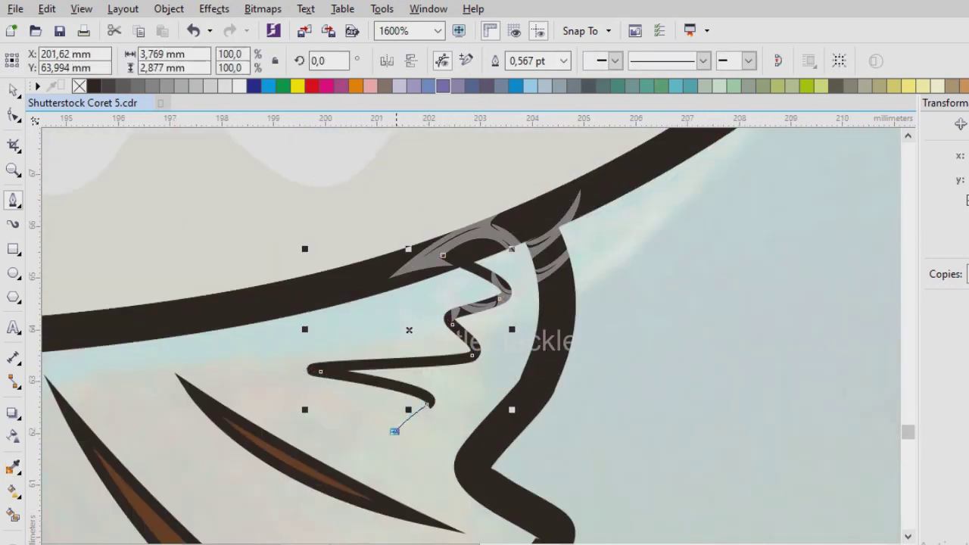
- Continue the jagged line around the end of the shortest ray with a pointed notch below it
click(423, 454)
scroll(423, 454, down, 1)
scroll(423, 454, up, 1)
click(354, 397)
click(480, 452)
scroll(474, 334, down, 3)
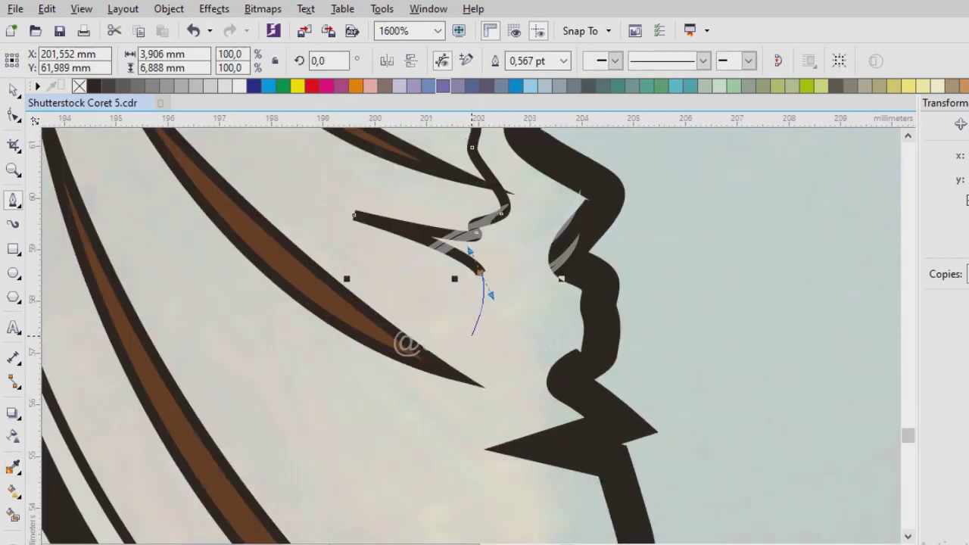
- Continue the jagged line around the end of the middle ray and add a long notch beneath it
drag(420, 428, 417, 428)
scroll(421, 428, down, 2)
scroll(465, 329, up, 1)
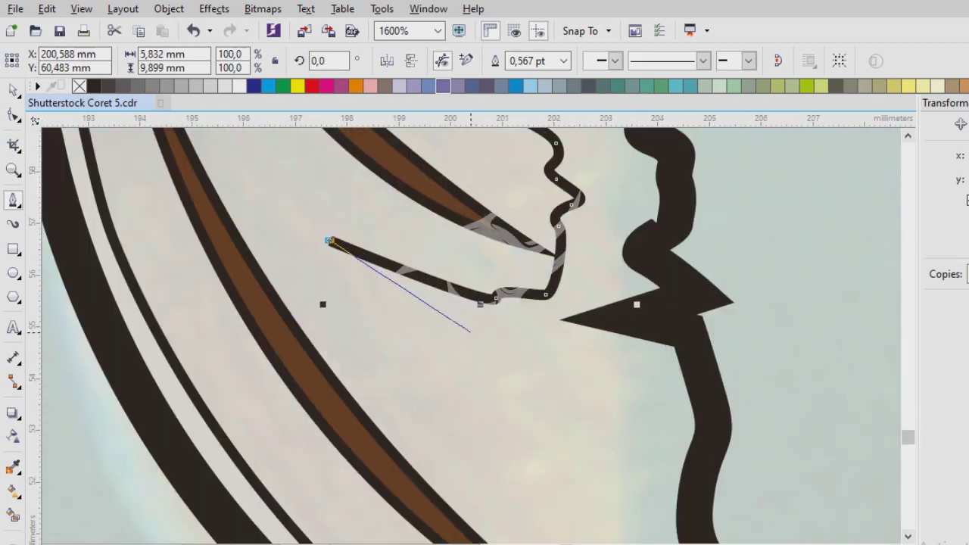
click(521, 390)
click(573, 390)
drag(589, 426, 593, 441)
- Continue the jagged line around the longest ray's tip with pointed notches and carry it across the belly fin's front edge
scroll(589, 428, down, 3)
click(476, 333)
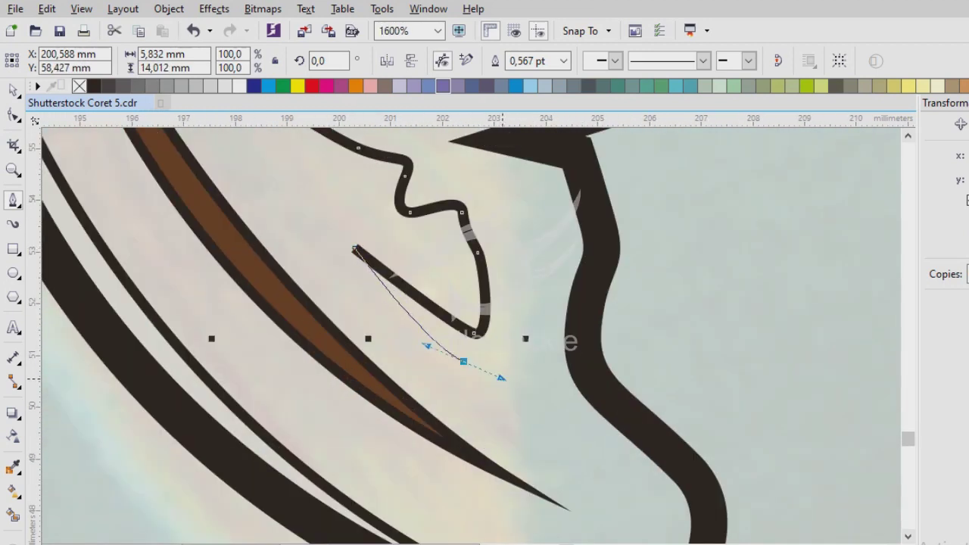
scroll(355, 249, down, 2)
scroll(355, 249, up, 3)
drag(315, 284, 340, 329)
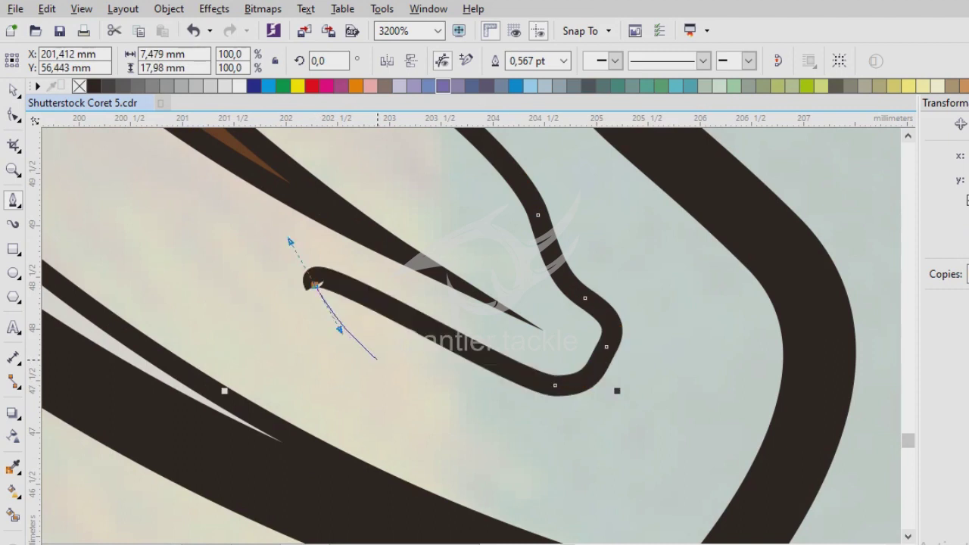
scroll(569, 311, down, 1)
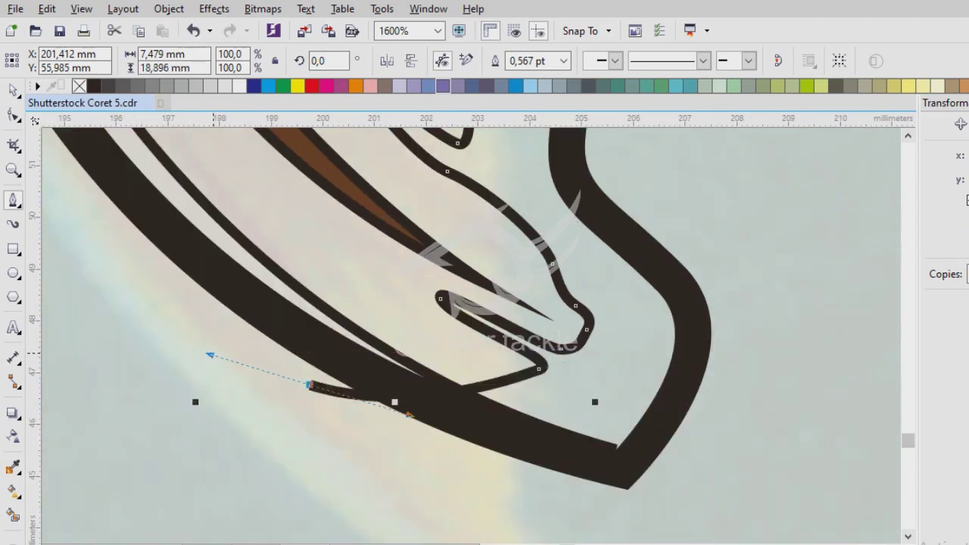
- Loop the line around the outside of the rearmost belly fin to close it, and trim the shape to the linework
scroll(519, 359, down, 1)
scroll(270, 391, down, 1)
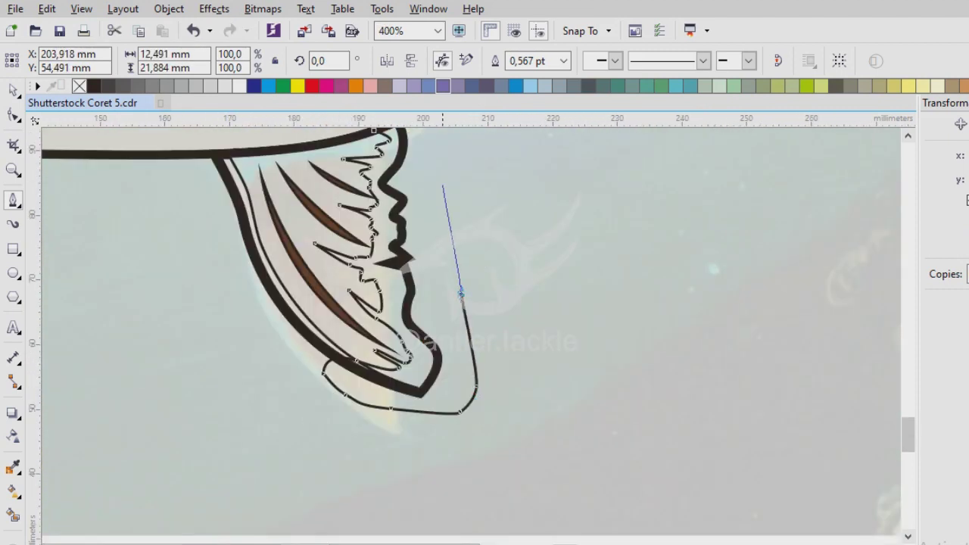
scroll(461, 293, up, 3)
scroll(560, 303, down, 1)
key(space)
click(587, 305)
scroll(561, 303, down, 2)
key(Escape)
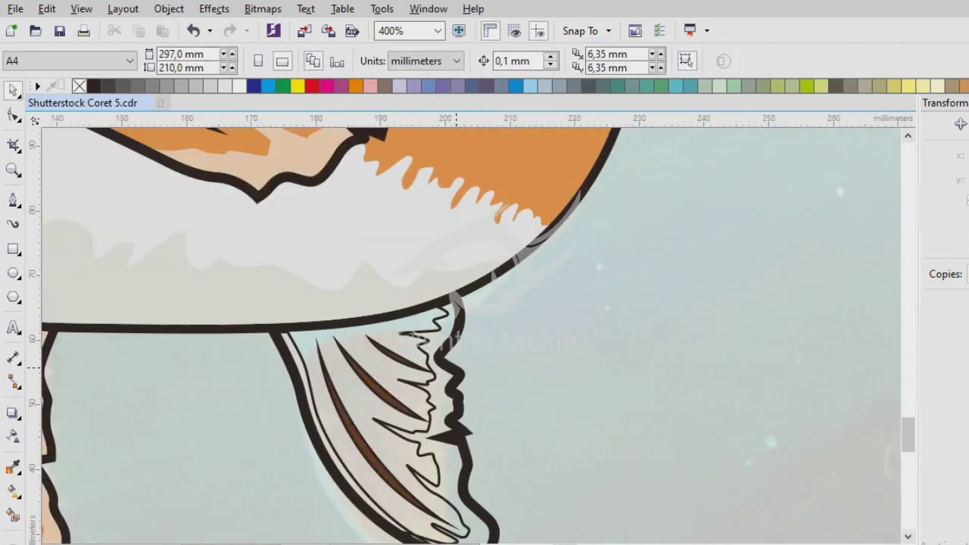
- Fill the ragged outer edge of the rearmost belly fin with the pale peach sampled from the neighbouring fin
scroll(457, 369, down, 1)
key(i)
click(273, 474)
scroll(388, 336, up, 3)
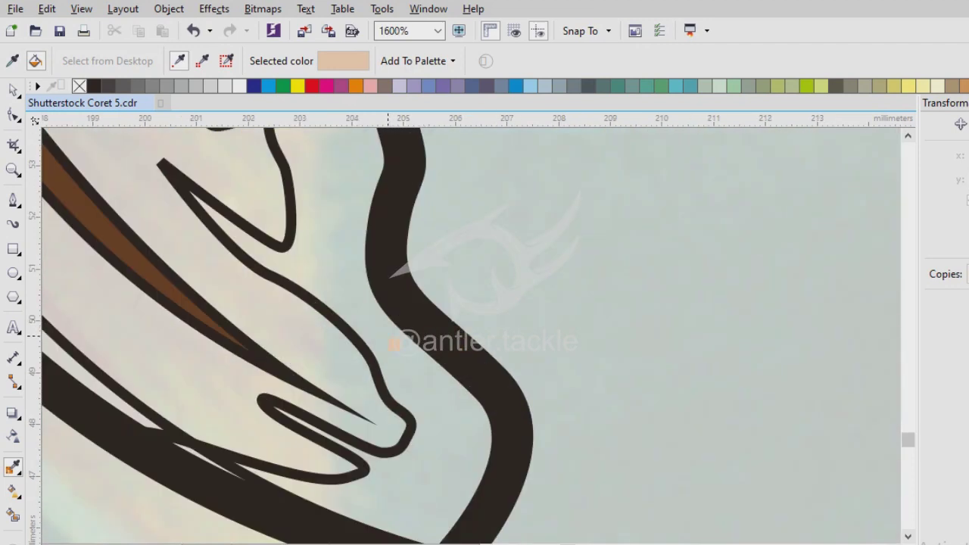
click(391, 344)
scroll(470, 333, down, 3)
scroll(470, 333, up, 1)
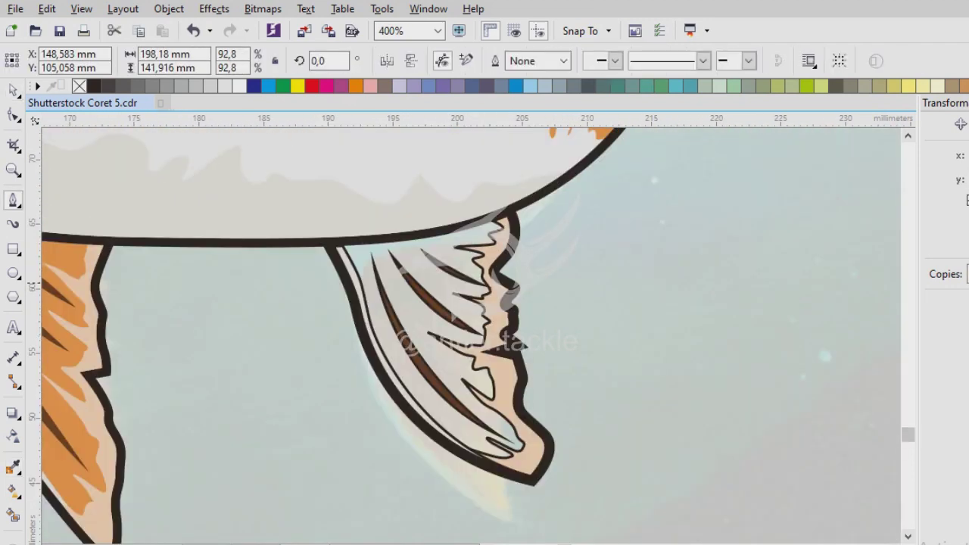
- Trace a wavy line across the rearmost belly fin's rays from the body outline down to the front-edge strip
scroll(440, 303, up, 2)
click(372, 214)
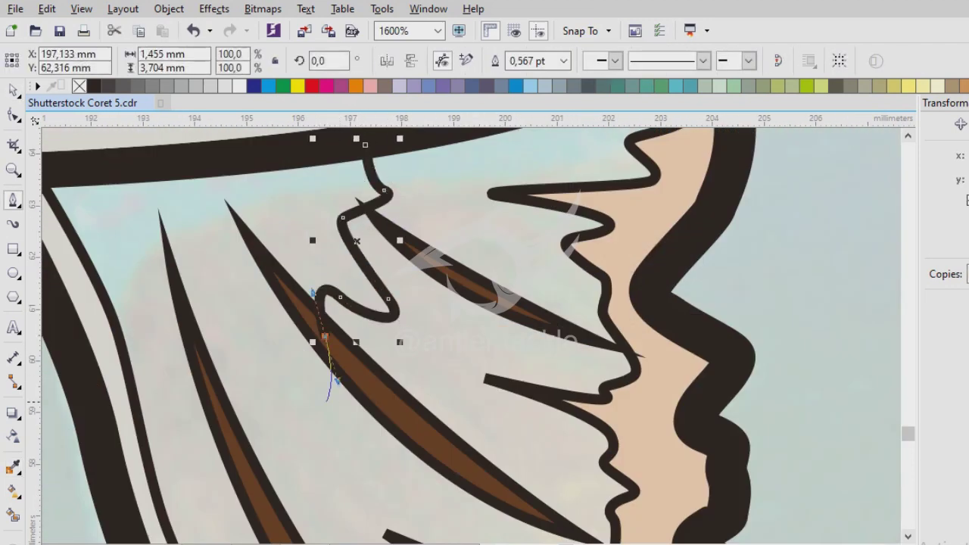
scroll(257, 379, up, 1)
scroll(500, 328, down, 1)
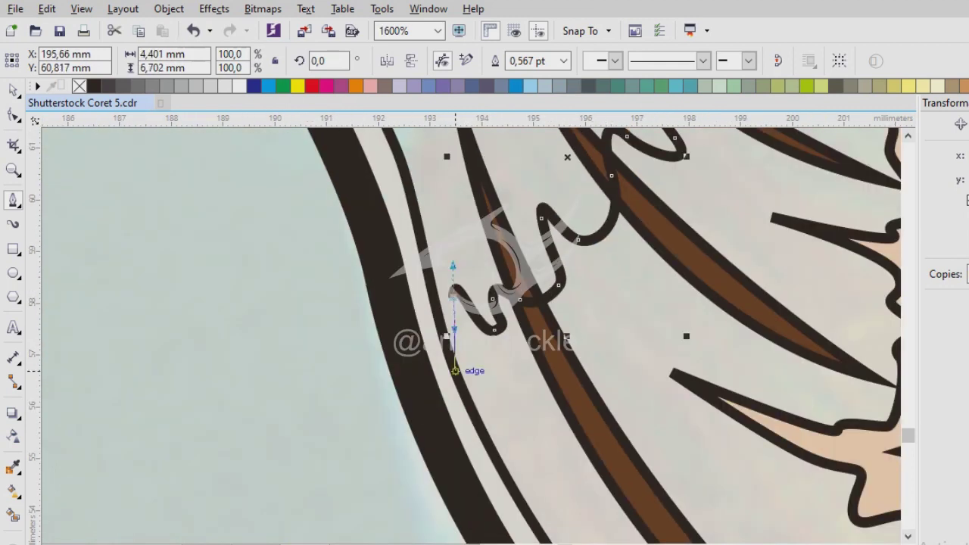
scroll(455, 371, down, 2)
- Loop the wavy line around the outside of the fin to close it, and trim the shape to the linework
click(670, 518)
click(725, 461)
click(714, 321)
click(679, 252)
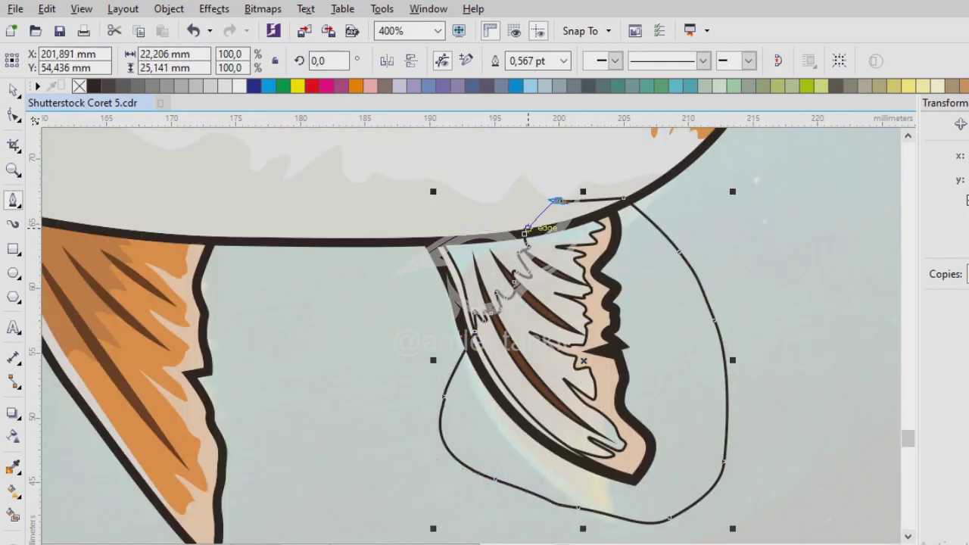
click(525, 231)
key(space)
scroll(564, 137, up, 1)
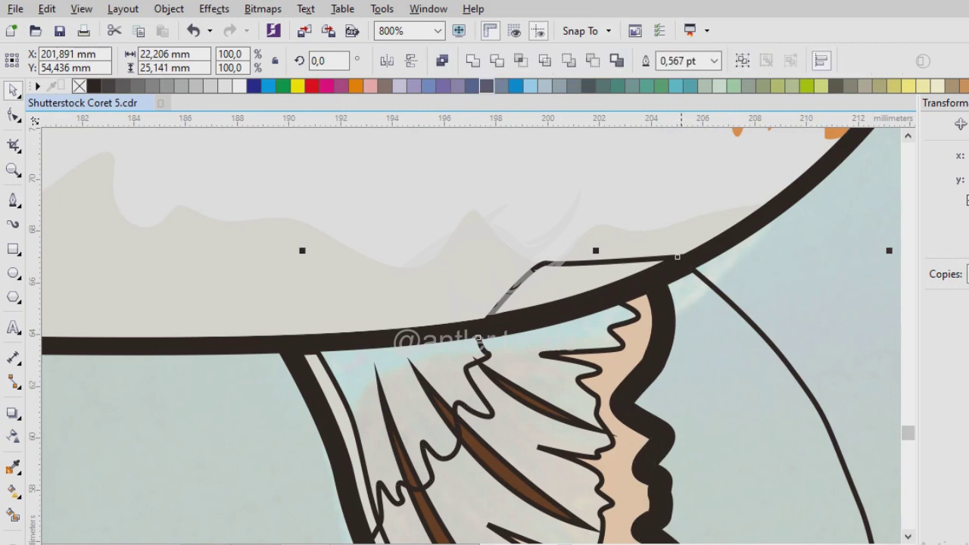
click(678, 258)
scroll(438, 344, down, 2)
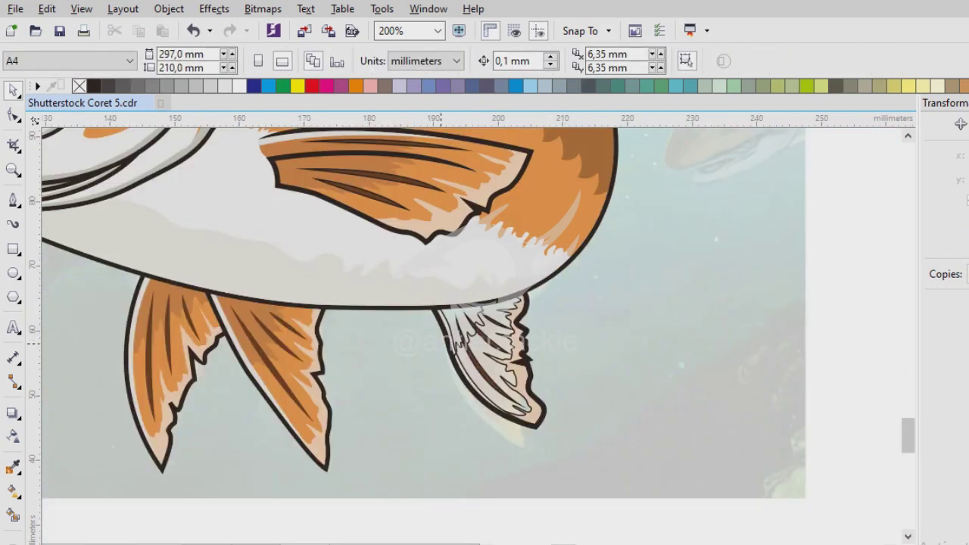
- Fill the main area of the rearmost belly fin with the orange sampled from the neighbouring fin
scroll(438, 344, up, 1)
key(i)
click(216, 336)
click(595, 351)
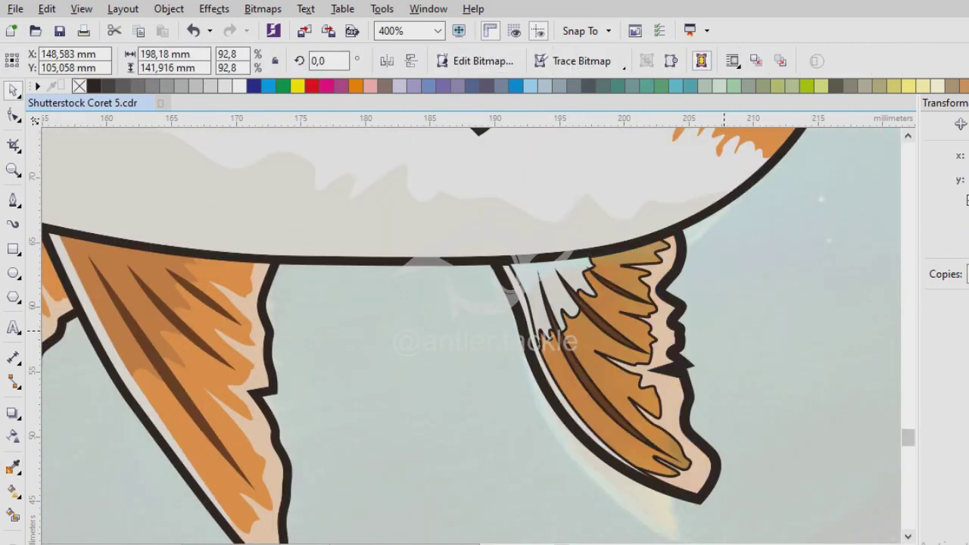
- Draw a closed shape about 9 mm wide and 8 mm high over the base of the rearmost belly fin
scroll(549, 284, up, 2)
key(space)
click(372, 190)
click(536, 180)
click(718, 160)
click(813, 189)
drag(787, 384, 766, 424)
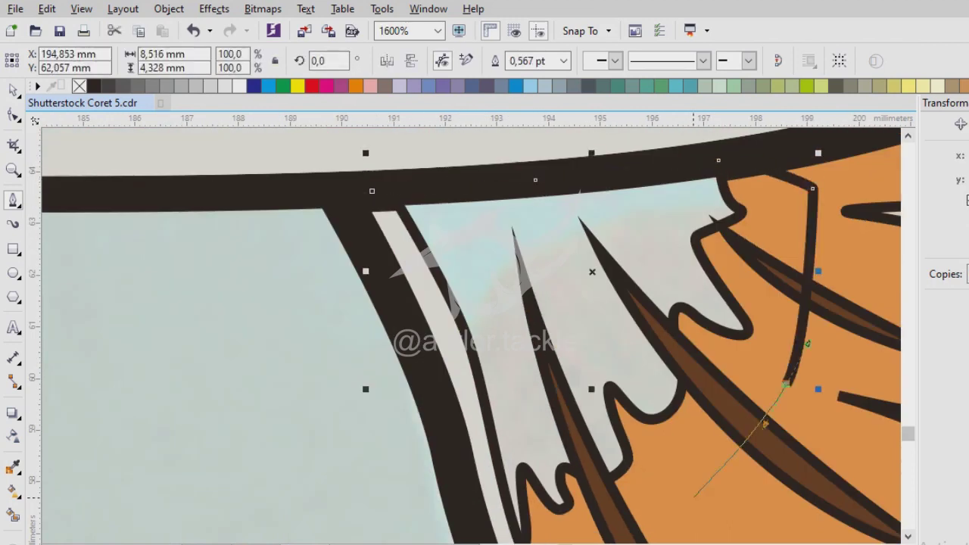
click(694, 498)
scroll(383, 396, up, 1)
click(383, 396)
scroll(484, 393, down, 1)
click(474, 342)
scroll(448, 308, down, 1)
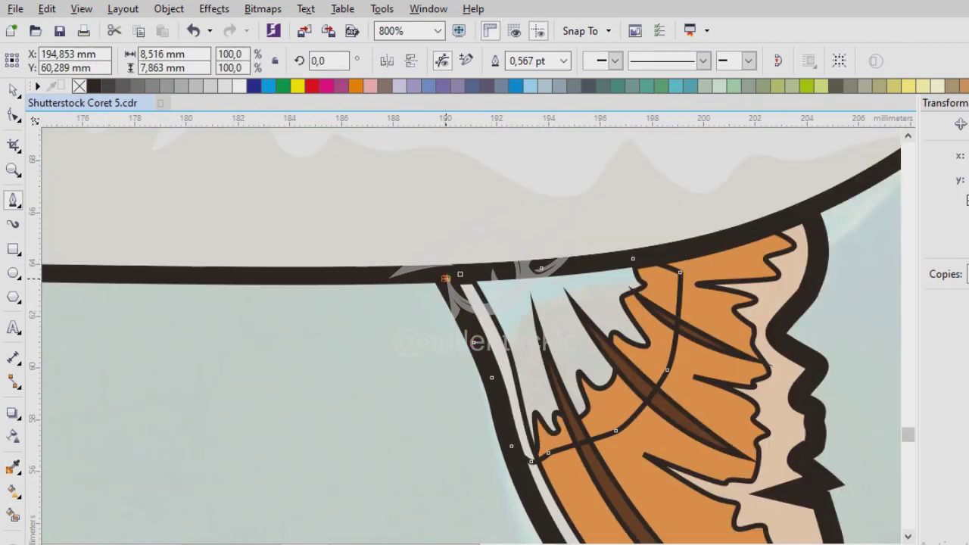
- Fill the fin-base shape with the darker orange-brown sampled from the base of the neighbouring fin
scroll(720, 324, down, 1)
key(i)
click(238, 333)
scroll(749, 320, up, 2)
click(318, 341)
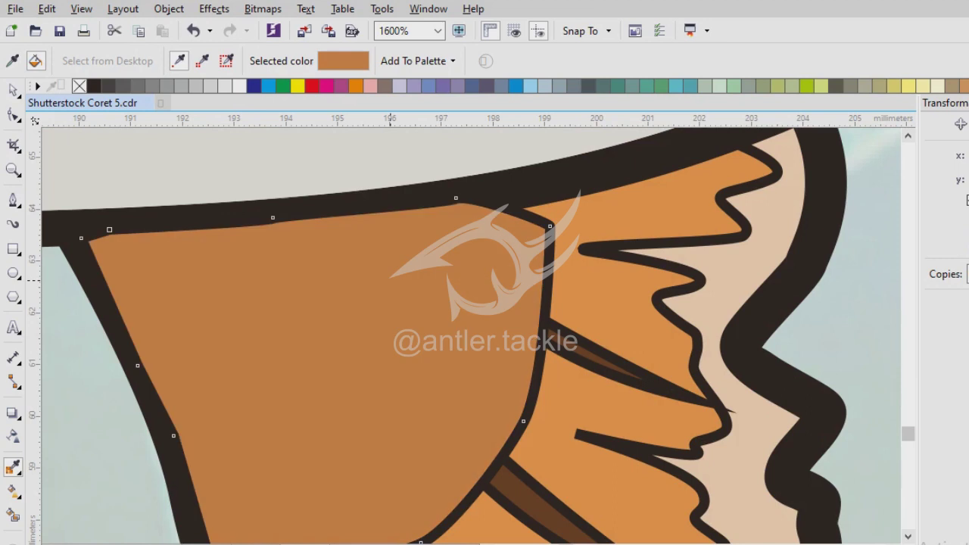
- Send the fin-base shape to the back behind the fin's other shapes and save the document
key(space)
key(shift+PageDown)
scroll(234, 265, down, 3)
key(Escape)
alt+click(434, 371)
key(Escape)
key(ctrl+s)
- Trace a curve just inside the dorsal fin's front edge up to its tip, looping back outside the fin to the body outline
scroll(471, 333, down, 2)
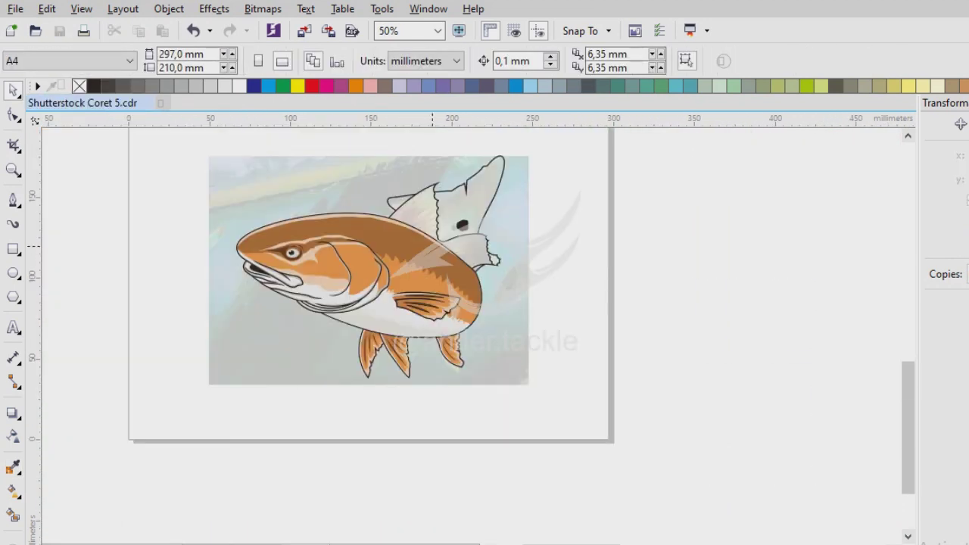
scroll(471, 333, up, 2)
key(F5)
scroll(471, 333, up, 3)
click(401, 391)
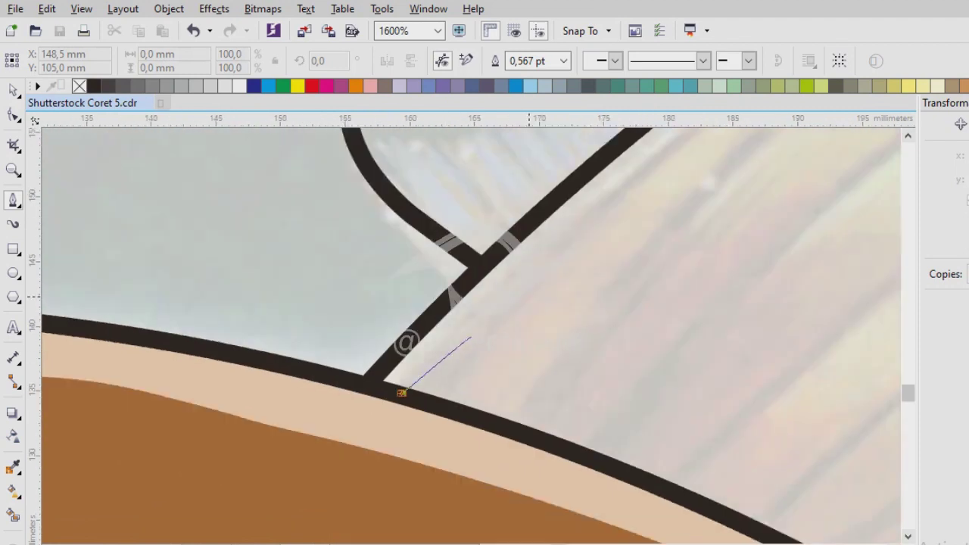
scroll(485, 318, down, 2)
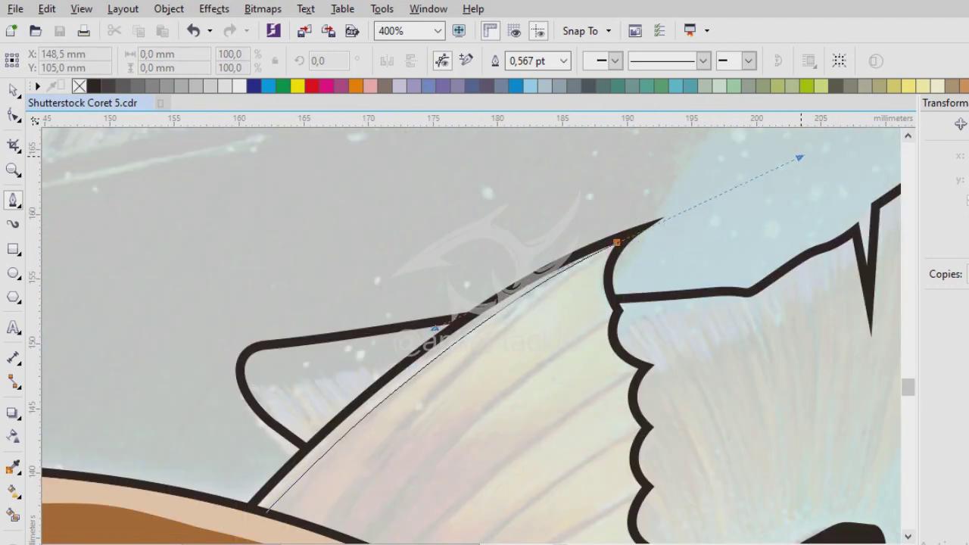
click(507, 194)
drag(368, 245, 374, 281)
click(194, 445)
click(245, 494)
scroll(251, 499, up, 2)
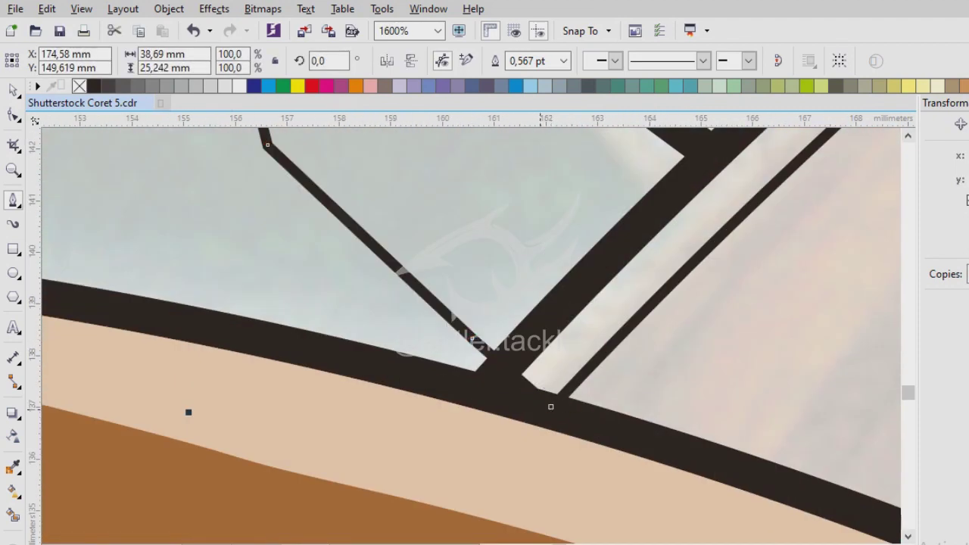
- Trim the front-edge shape to a narrow strip inside the dorsal fin and fill it with light grey sampled from the fish
key(space)
scroll(189, 357, down, 2)
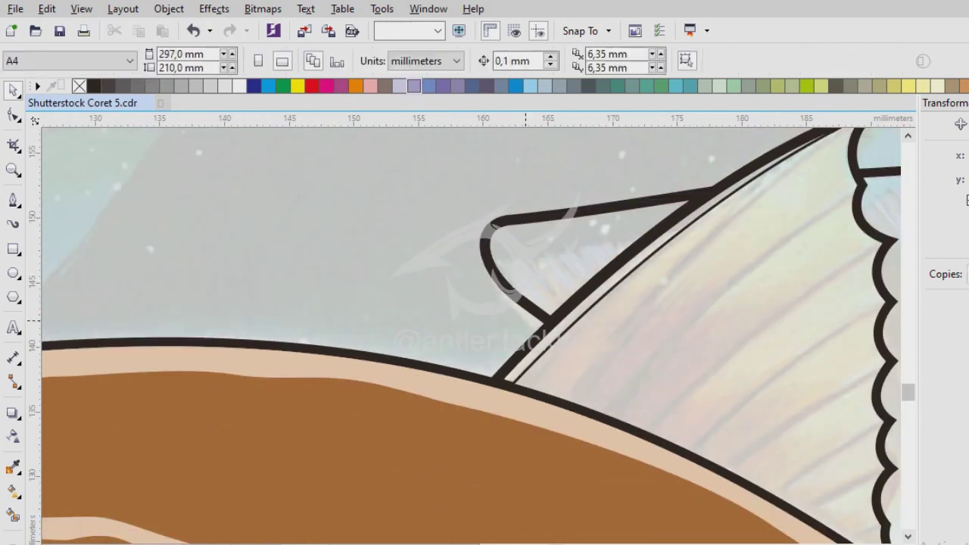
scroll(580, 326, down, 2)
scroll(581, 326, up, 2)
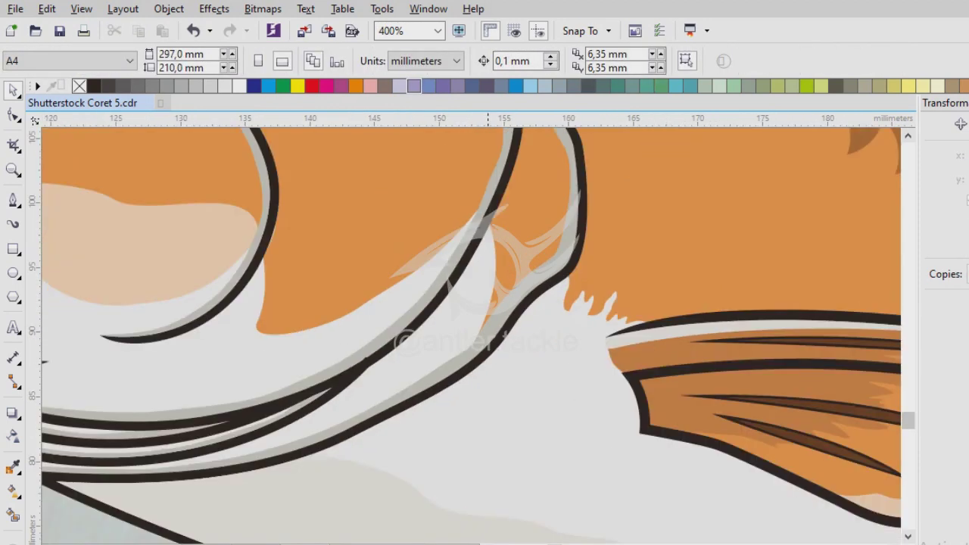
key(i)
scroll(581, 325, down, 1)
scroll(580, 326, up, 2)
key(space)
scroll(454, 349, down, 2)
- Draw a tapering ray about 21 mm wide and 16 mm high in the dorsal fin, starting at the body outline
key(F5)
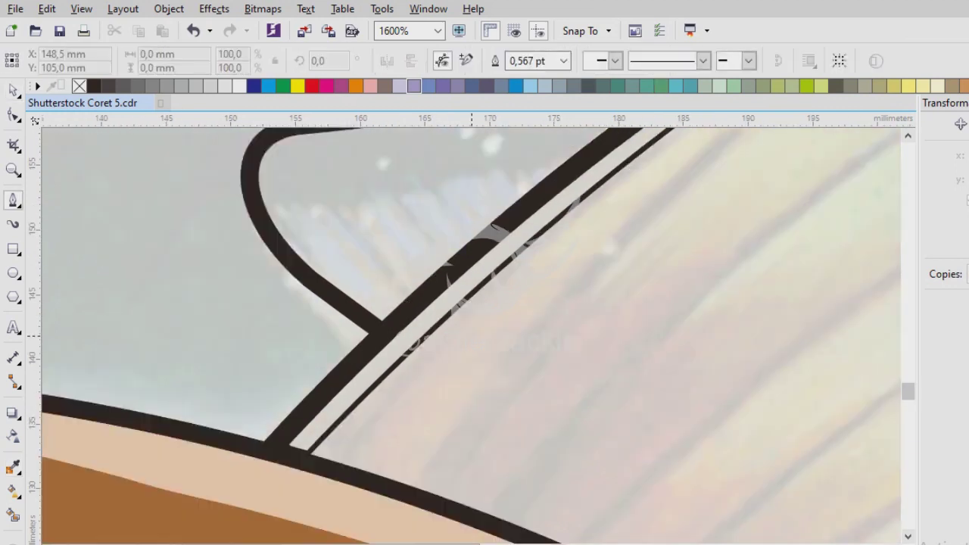
scroll(433, 368, up, 1)
click(309, 481)
scroll(309, 482, down, 1)
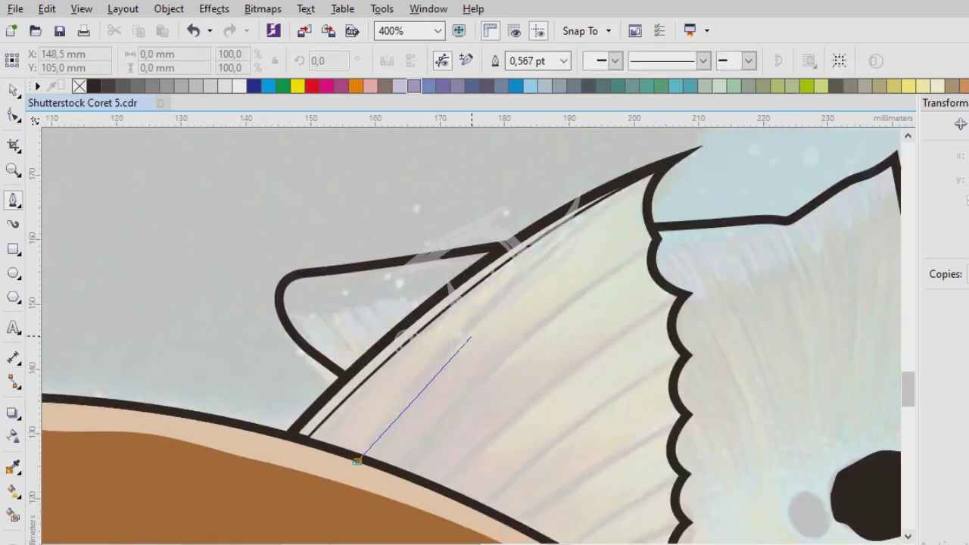
drag(691, 248, 672, 246)
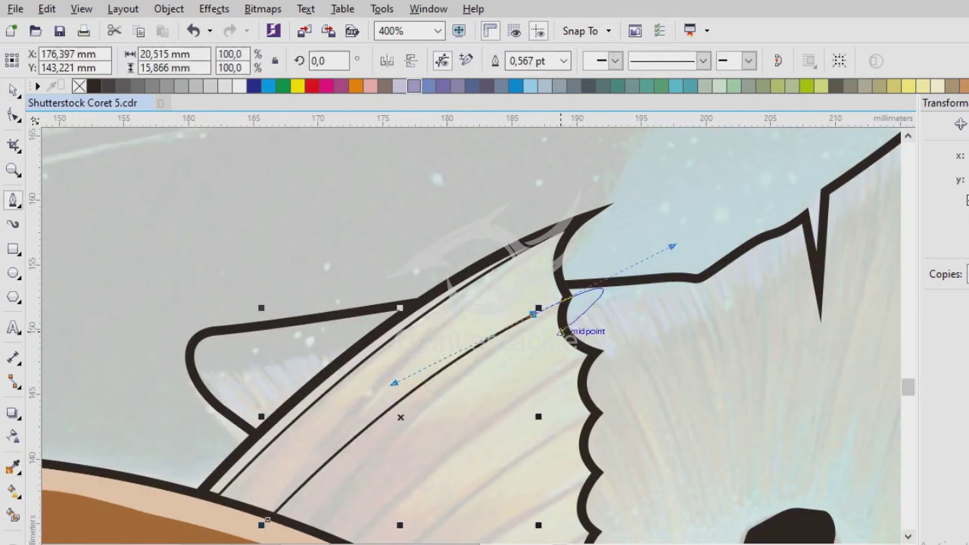
scroll(267, 520, down, 2)
scroll(383, 362, up, 1)
drag(369, 350, 253, 492)
click(316, 346)
scroll(316, 346, down, 1)
- Refine the ray's shape by its nodes and repeat it as further tapering rays along the dorsal fin
key(F10)
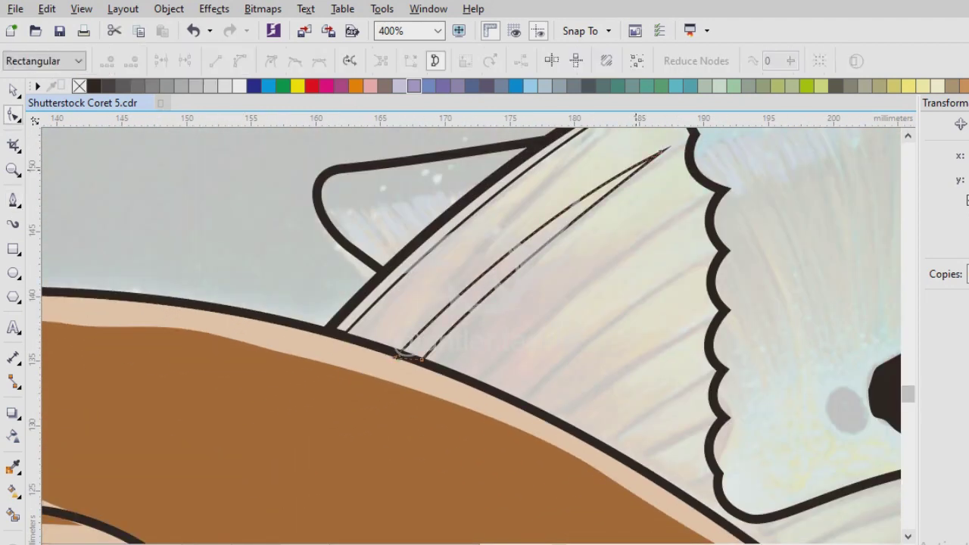
scroll(397, 172, up, 1)
drag(407, 390, 655, 334)
key(space)
scroll(439, 342, down, 1)
scroll(656, 334, down, 2)
drag(500, 349, 495, 394)
scroll(598, 500, up, 1)
drag(453, 370, 452, 370)
- Select all the dorsal fin rays and fill them dark brown with no outline
shift+click(302, 401)
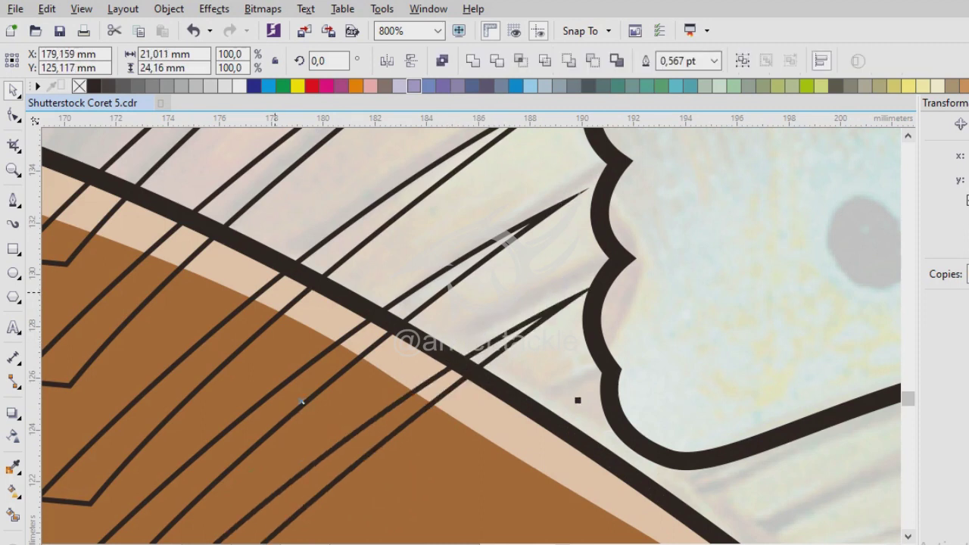
shift+click(821, 450)
scroll(820, 450, down, 1)
scroll(359, 239, up, 1)
shift+click(360, 239)
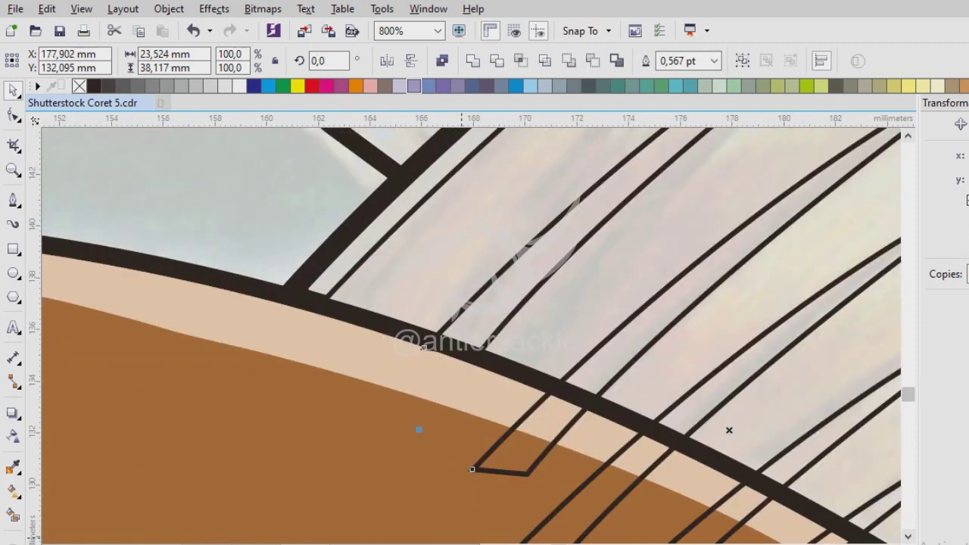
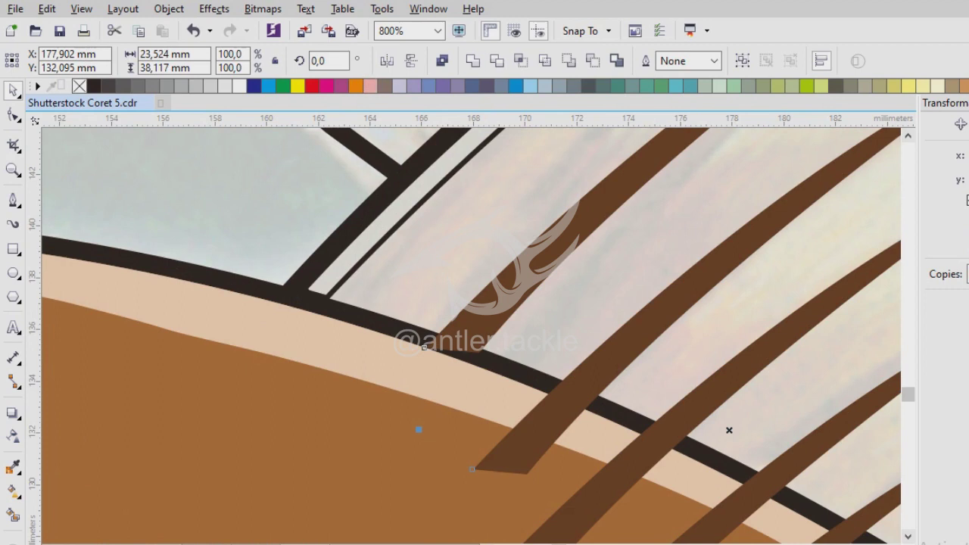
- Cut the dorsal fin rays at the body outline and delete the ends that overhang the fish's back
click(495, 313)
click(522, 440)
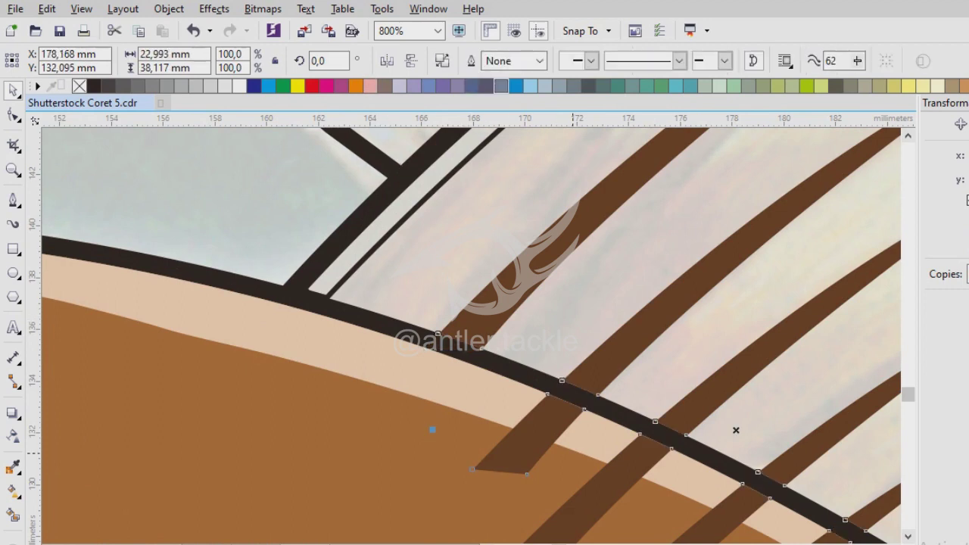
ctrl+click(523, 439)
key(Delete)
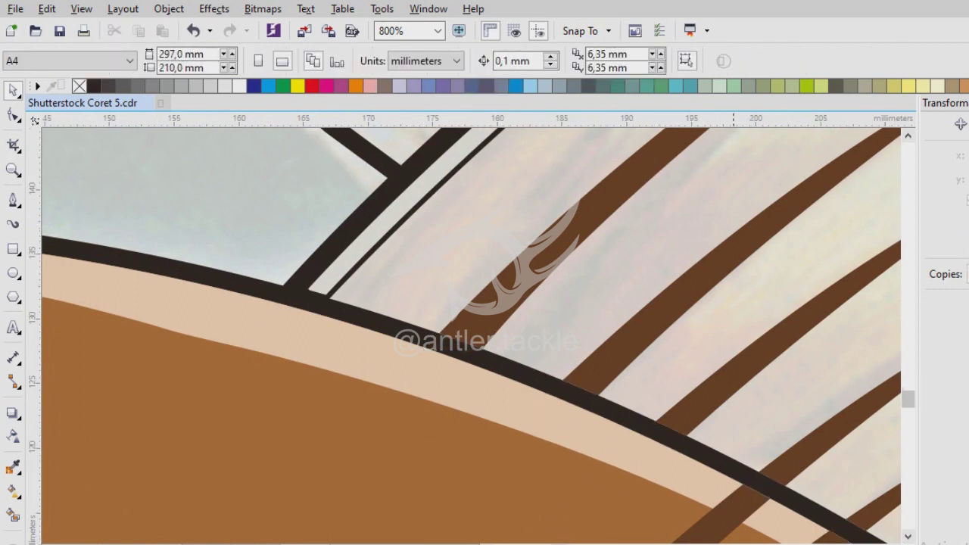
scroll(469, 333, down, 3)
scroll(469, 333, right, 3)
key(Escape)
scroll(424, 341, down, 4)
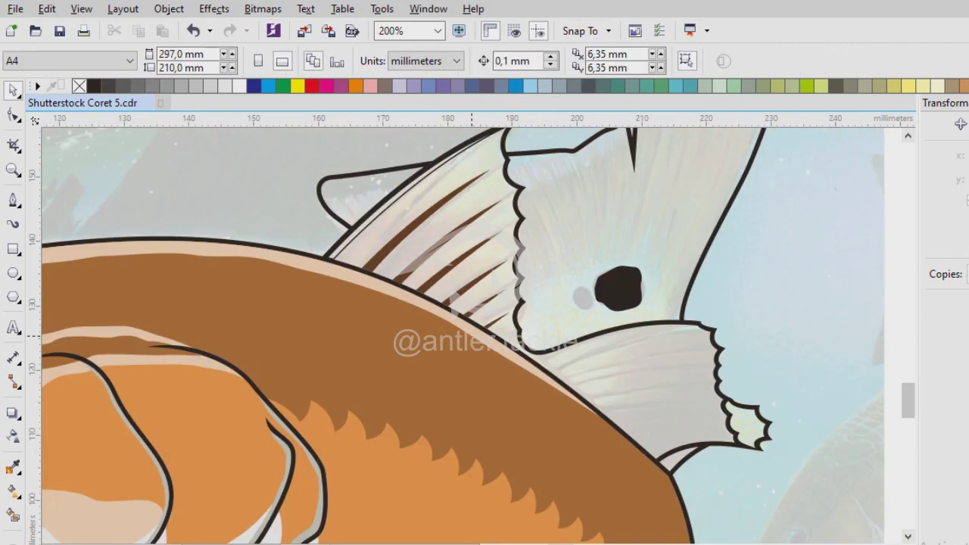
- Draw a closed tapering ray about 24 mm wide and 6 mm high in the fin below the black spot, starting at the body outline
key(F5)
scroll(626, 289, up, 4)
click(218, 354)
scroll(475, 329, right, 3)
scroll(475, 329, up, 1)
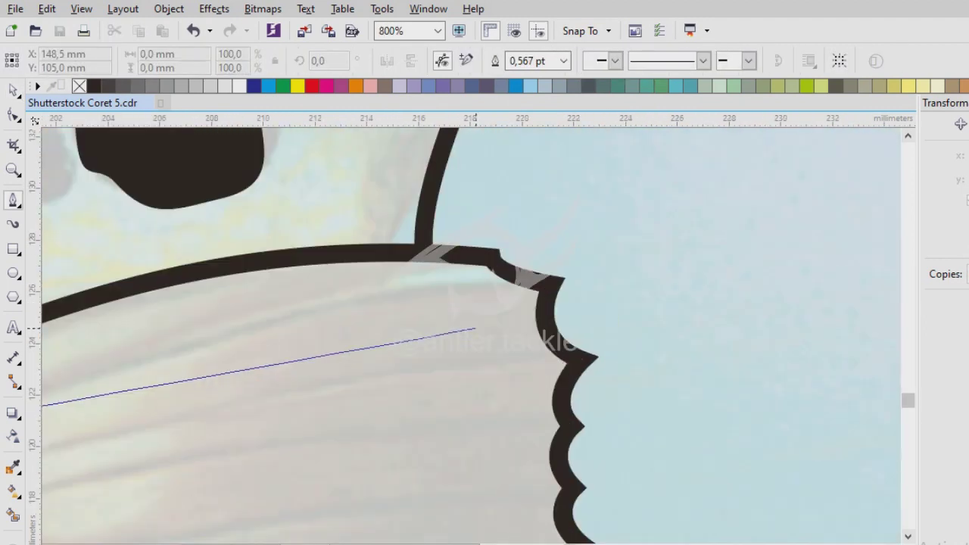
drag(480, 310, 757, 335)
scroll(530, 326, down, 2)
scroll(522, 322, up, 2)
scroll(530, 265, up, 1)
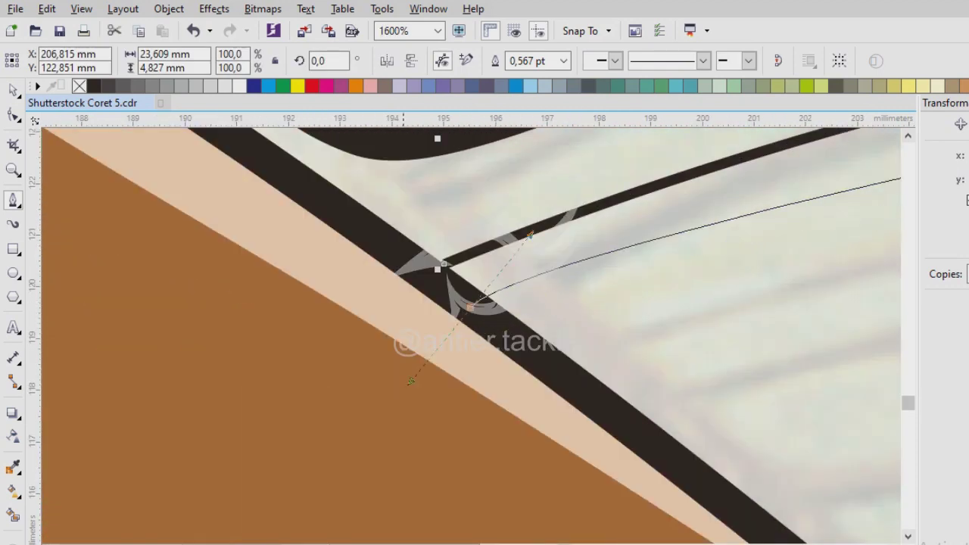
scroll(472, 288, down, 2)
scroll(461, 389, up, 2)
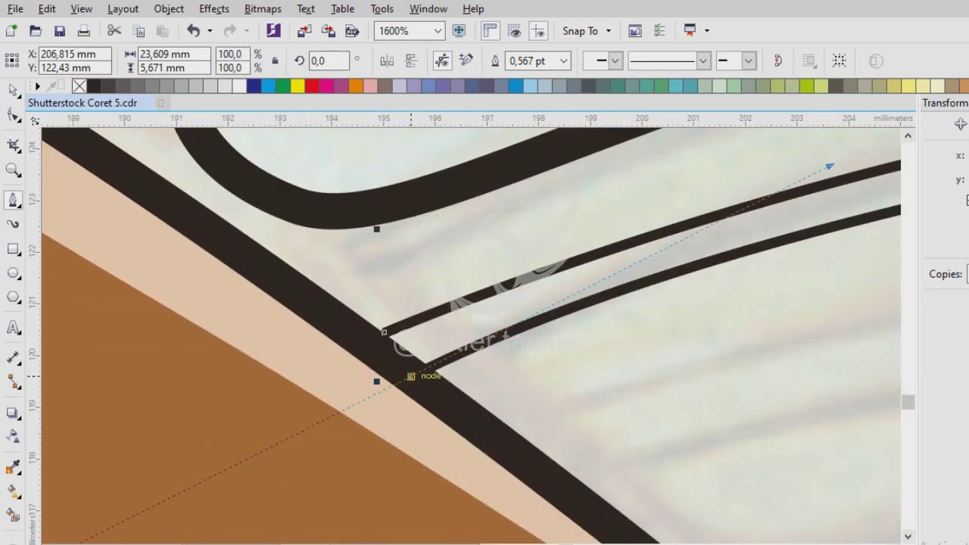
click(389, 361)
- Reshape the ray's curves by their nodes and handles so it narrows smoothly towards its outer tip
key(F10)
scroll(394, 340, down, 2)
scroll(401, 337, up, 1)
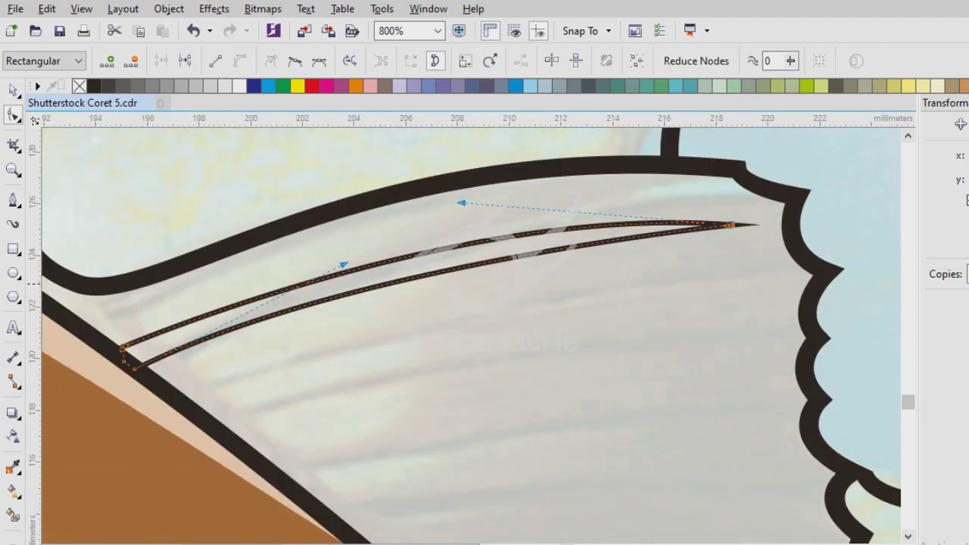
drag(380, 246, 465, 219)
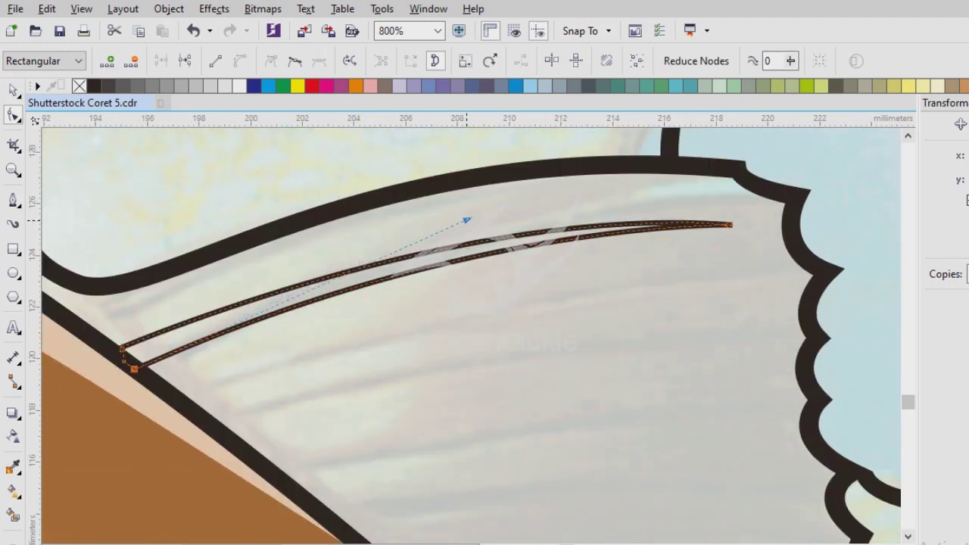
- Fill the ray dark brown with no outline and place a copy of it below the original
key(space)
drag(267, 316, 310, 437)
key(Escape)
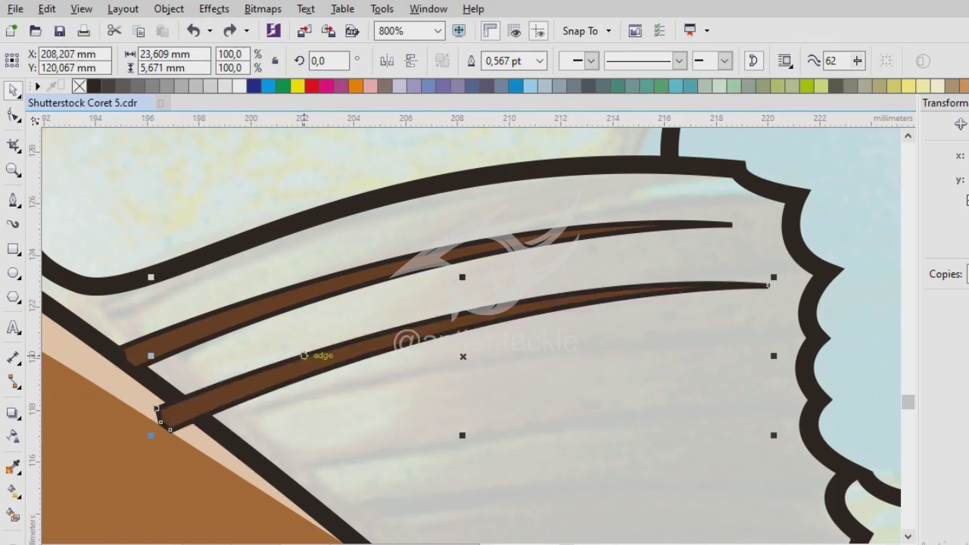
right_click(79, 86)
- Repeat the brown ray as further copies down to the fin's lower edge and adjust their positions within the fin
mouse_move(163, 423)
mouse_down()
mouse_move(172, 500)
mouse_move(157, 489)
mouse_move(163, 496)
mouse_up()
scroll(485, 333, down, 3)
drag(61, 303, 64, 428)
drag(64, 428, 72, 534)
scroll(71, 534, down, 2)
drag(142, 448, 143, 493)
drag(468, 382, 495, 382)
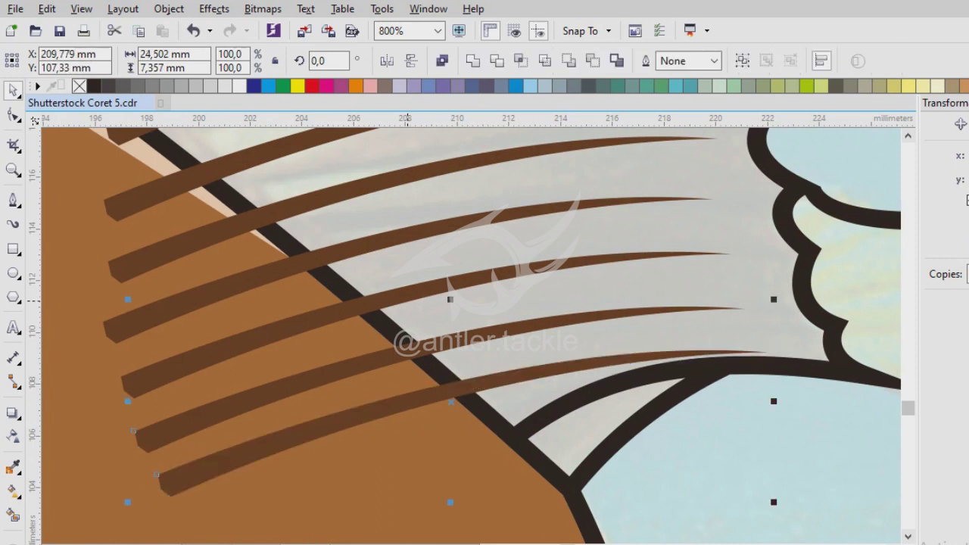
- Try to cut off the end of the fin's uppermost ray along the body outline
scroll(470, 333, down, 1)
scroll(469, 333, up, 1)
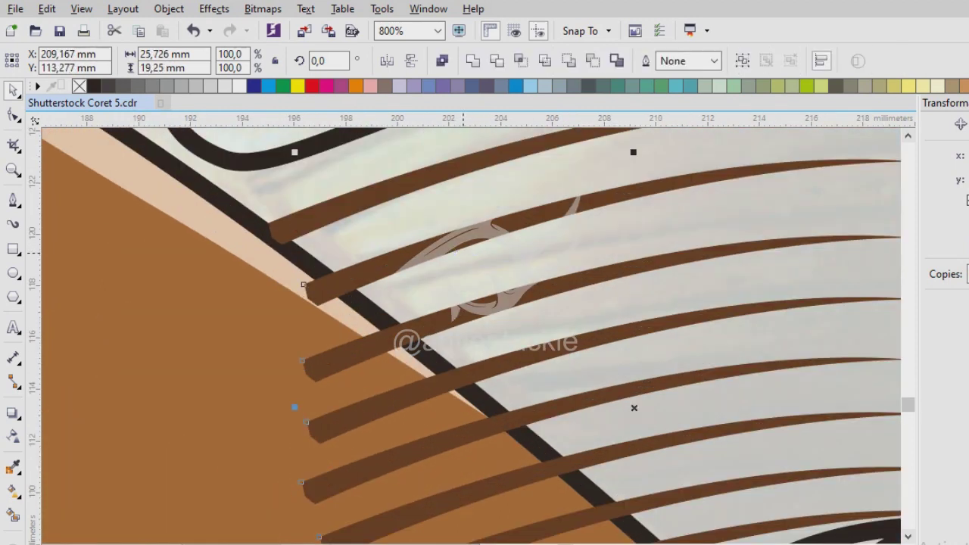
key(F5)
click(576, 199)
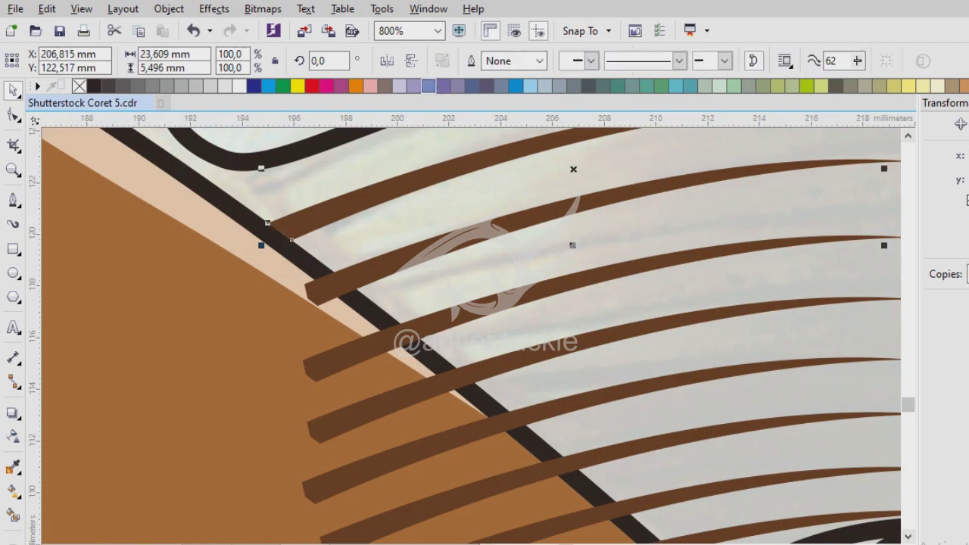
key(ctrl+z)
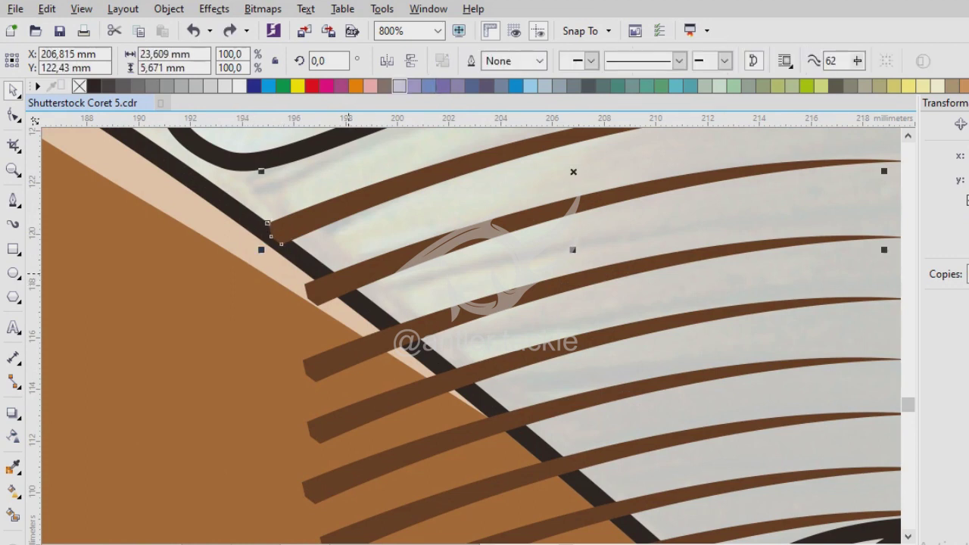
- Trim the overhanging brown ray stripes of the rear fin flush with the body's dark upper outline
key(ctrl+z)
key(ctrl+shift+z)
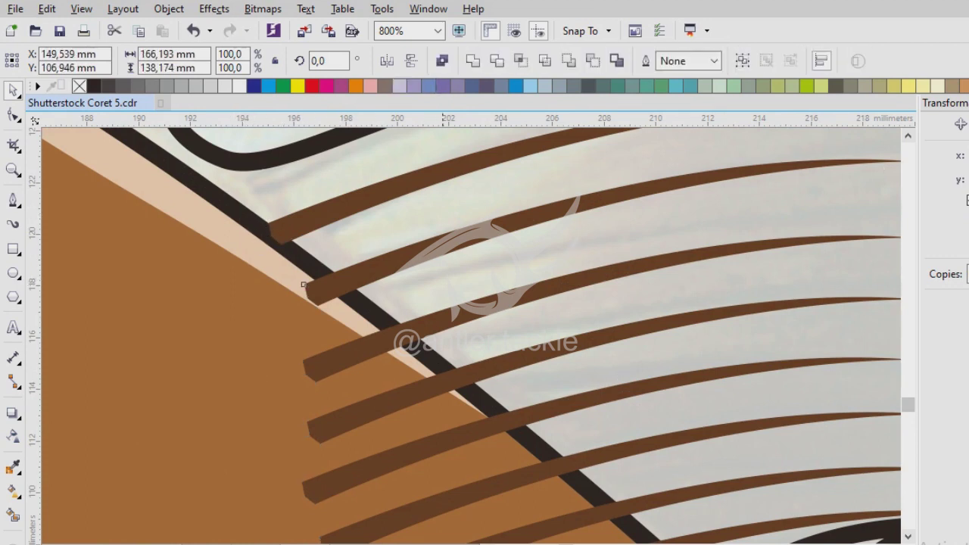
key(ctrl+z)
key(ctrl+shift+z)
key(ctrl+z)
key(ctrl+z)
key(ctrl+z)
key(ctrl+z)
key(ctrl+z)
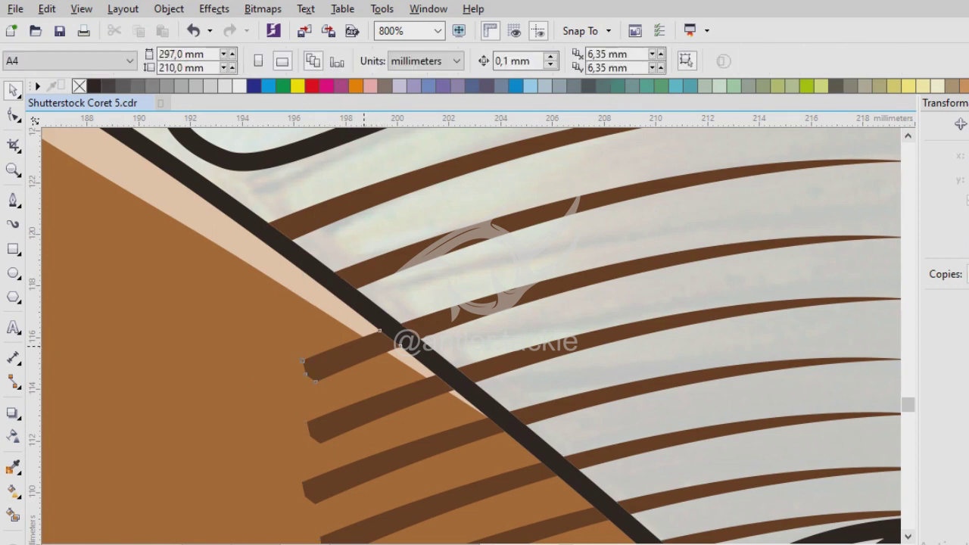
scroll(476, 286, down, 2)
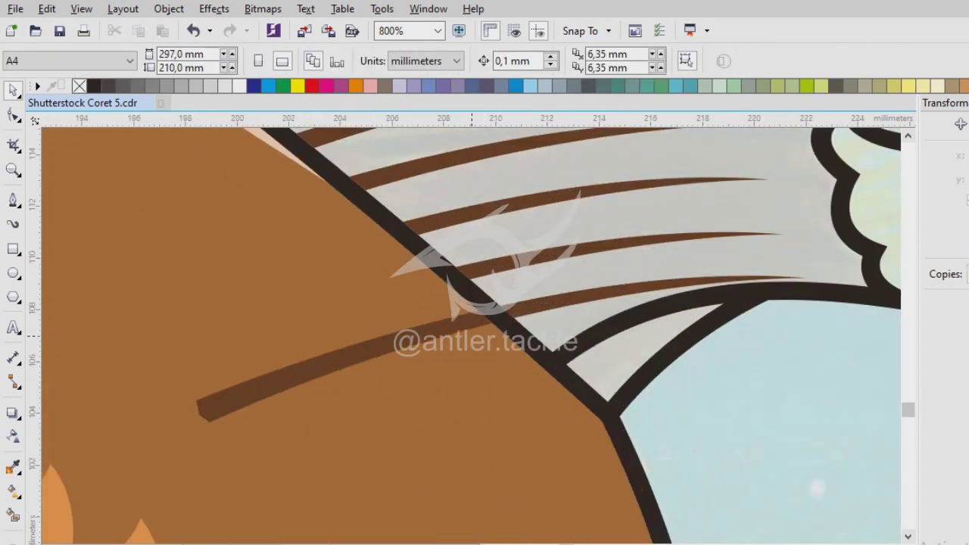
key(ctrl+z)
scroll(476, 286, down, 2)
- Start a jagged Pen tool line inside the front dorsal fin's scalloped edge, with zigzag notches from the fin tip downward
scroll(303, 212, up, 6)
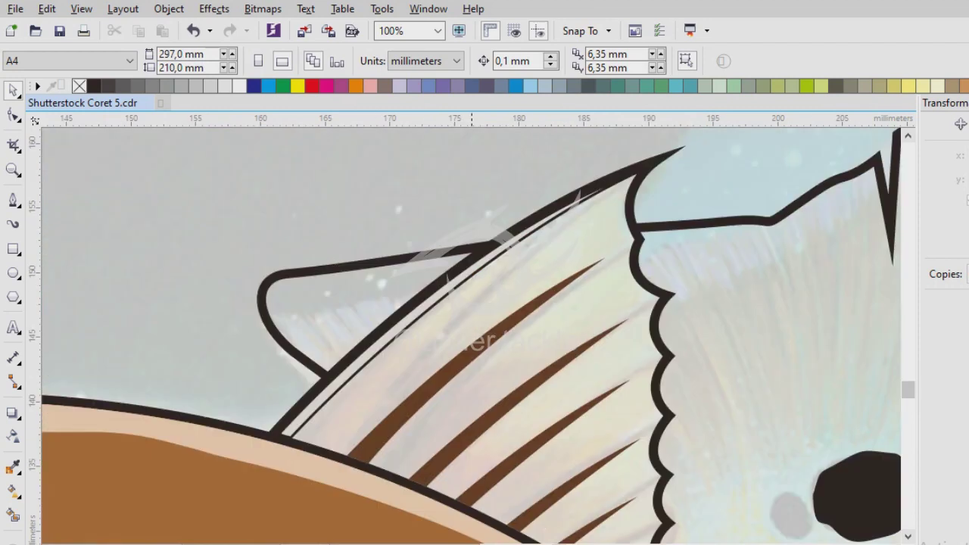
click(13, 200)
click(405, 289)
click(479, 303)
click(521, 352)
scroll(484, 303, down, 2)
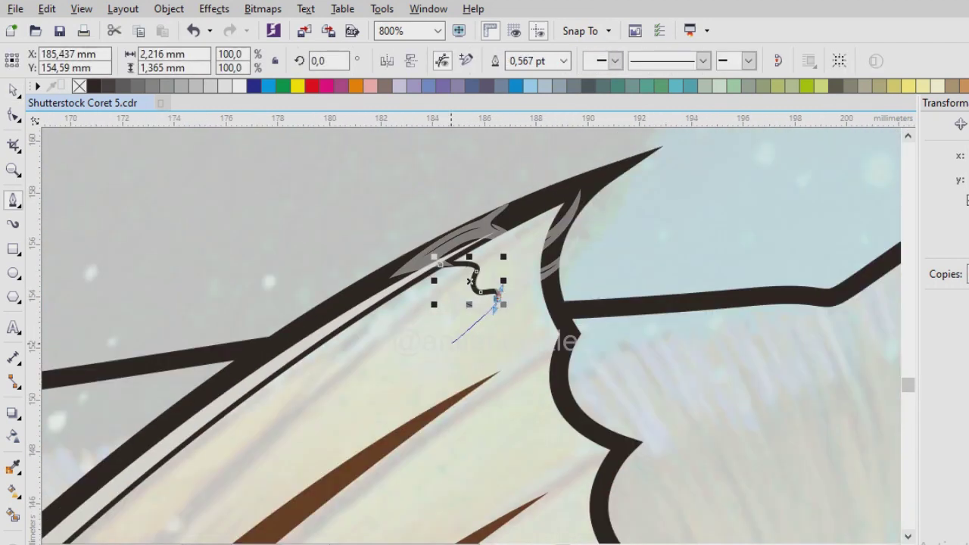
click(428, 354)
scroll(499, 324, up, 2)
click(490, 322)
click(511, 396)
click(531, 432)
scroll(466, 361, down, 2)
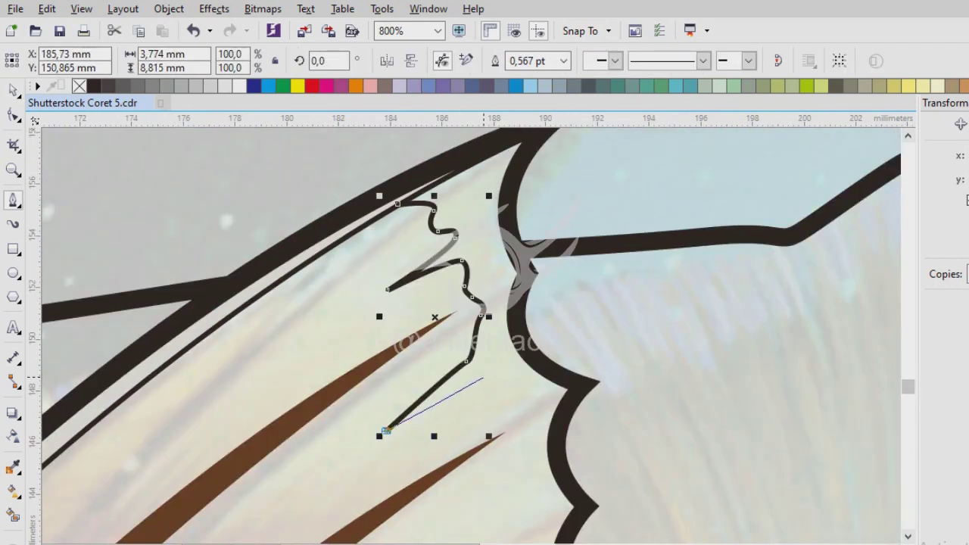
- Continue the jagged line along the upper part of the scalloped edge, cutting pointed notches between the brown rays
click(484, 377)
scroll(483, 376, up, 2)
click(496, 325)
click(508, 376)
click(493, 413)
scroll(493, 413, down, 1)
scroll(466, 313, up, 1)
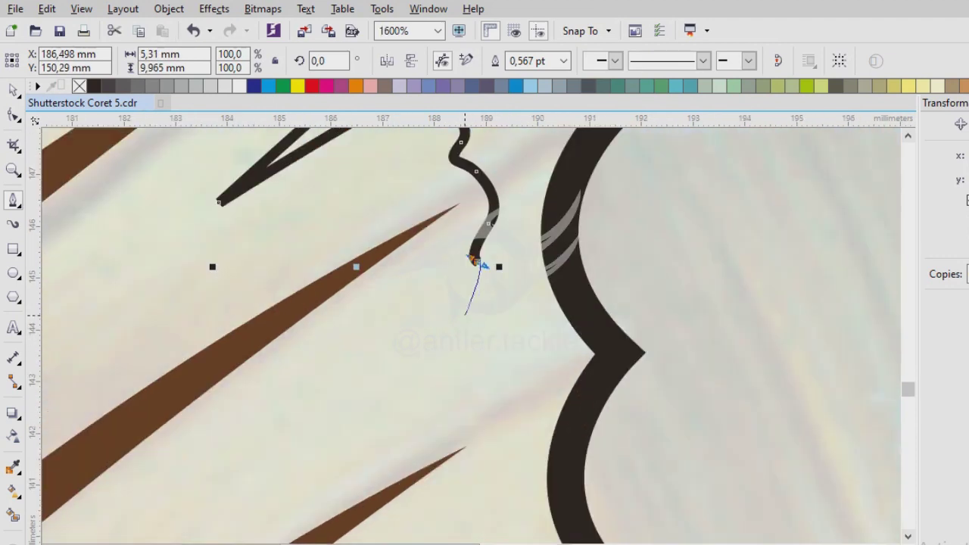
click(275, 445)
click(487, 346)
click(497, 472)
scroll(470, 303, down, 1)
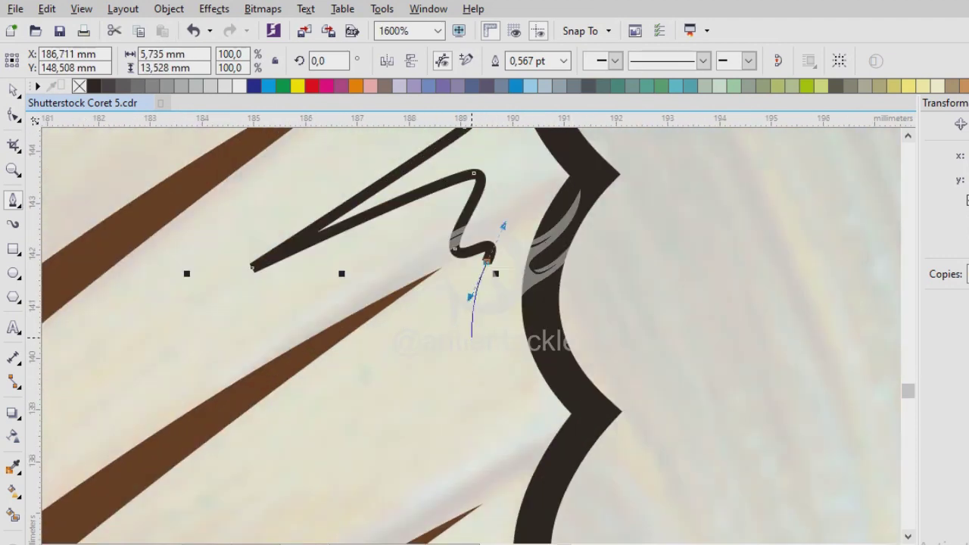
- Continue the wavy line past the middle scallops of the front dorsal fin, adding deep pointed notches between the rays
click(535, 306)
scroll(471, 336, up, 1)
click(499, 379)
click(515, 428)
click(484, 470)
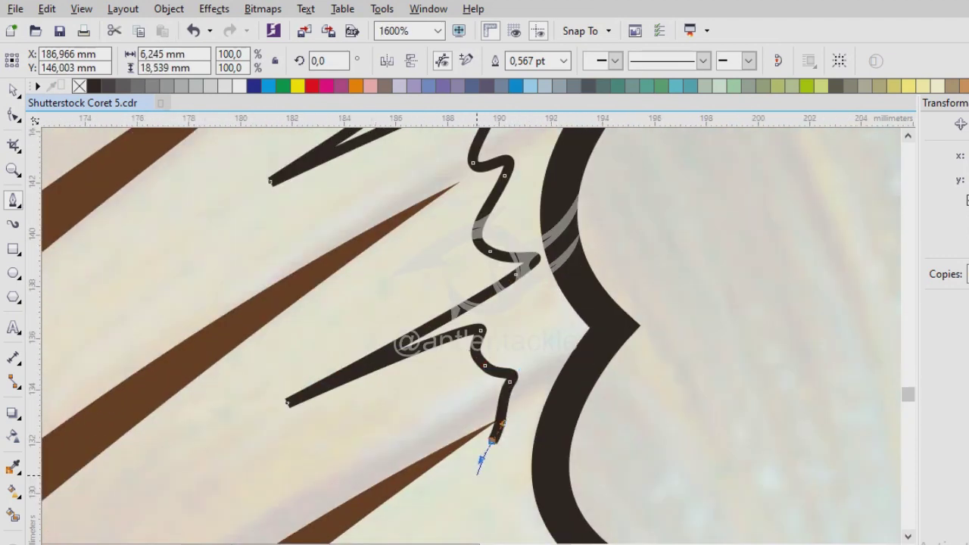
scroll(485, 470, down, 1)
scroll(527, 328, up, 1)
scroll(496, 413, down, 1)
scroll(524, 183, up, 1)
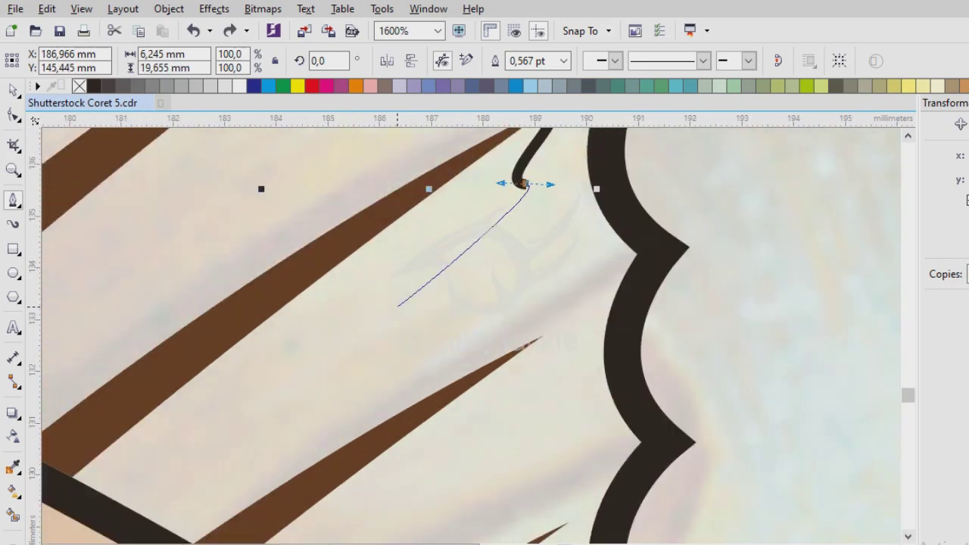
- Add the lower zigzag notches of the jagged line between the last brown rays near the fin's base
click(398, 306)
click(547, 228)
drag(558, 280, 571, 320)
drag(439, 493, 458, 491)
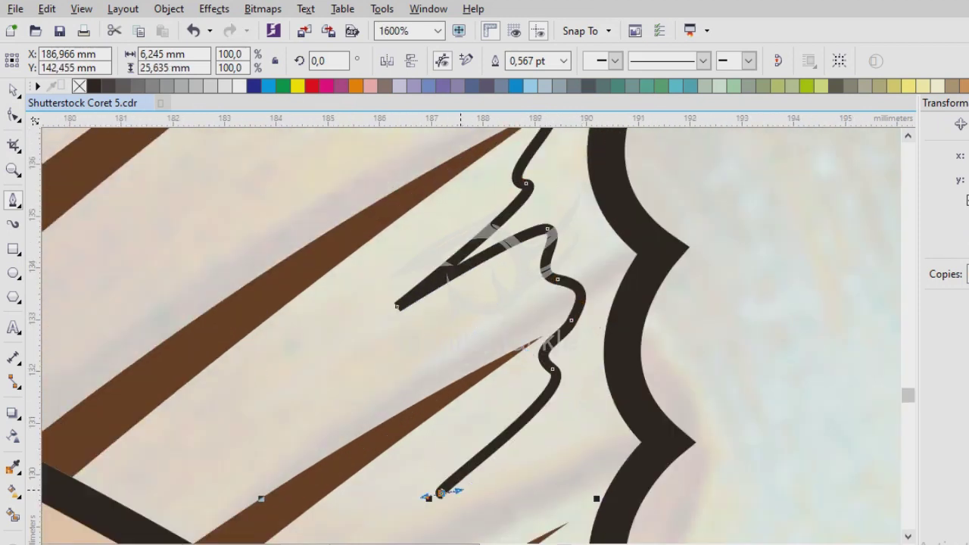
scroll(562, 441, down, 1)
scroll(504, 326, up, 1)
drag(493, 411, 502, 443)
scroll(502, 444, down, 1)
scroll(475, 274, up, 1)
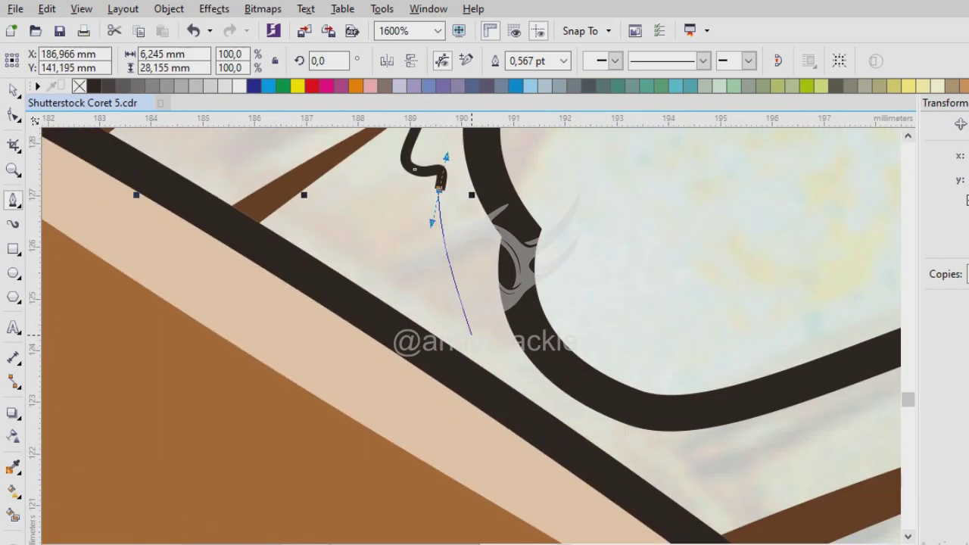
- Run the jagged line down to the fin's base and close it into a shape around the scalloped edge and fin tip
drag(475, 275, 447, 308)
drag(501, 339, 483, 366)
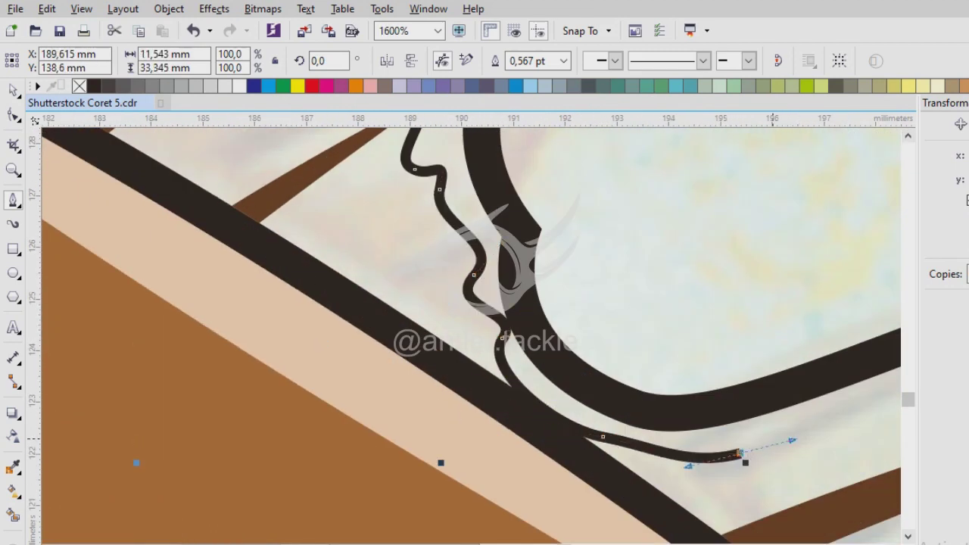
scroll(487, 356, down, 3)
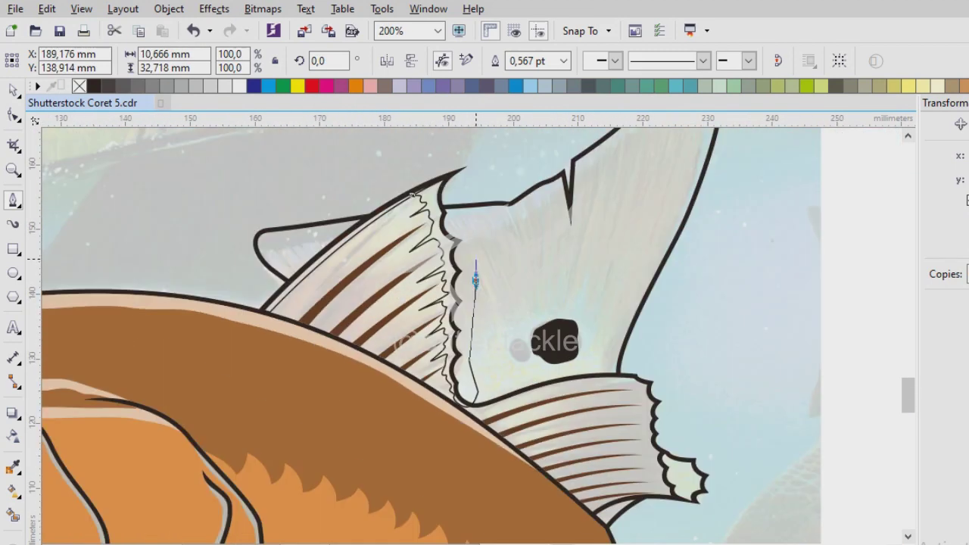
scroll(408, 144, up, 2)
scroll(538, 327, up, 1)
click(537, 327)
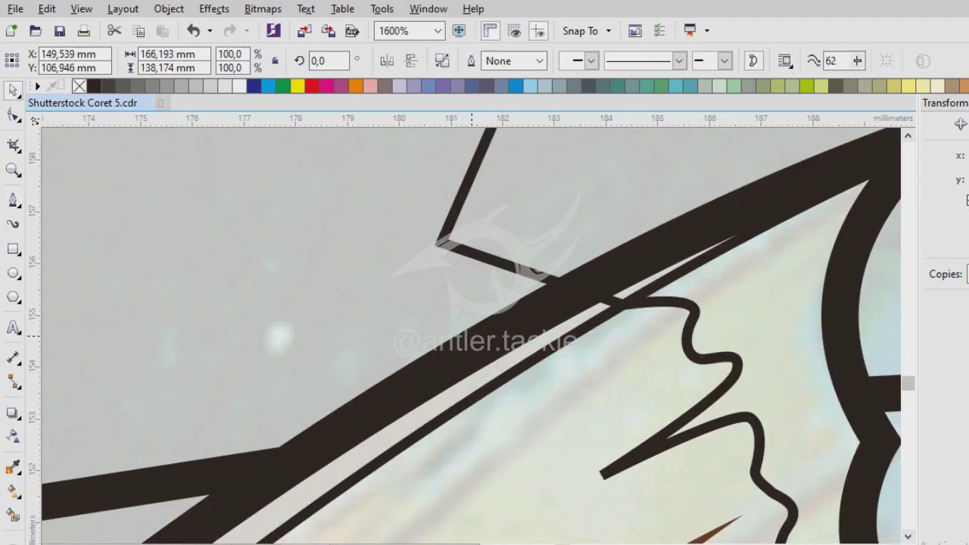
- Trim the closed jagged shape to the front dorsal fin's outline and fill it with the body's light peach colour
key(space)
scroll(381, 159, down, 2)
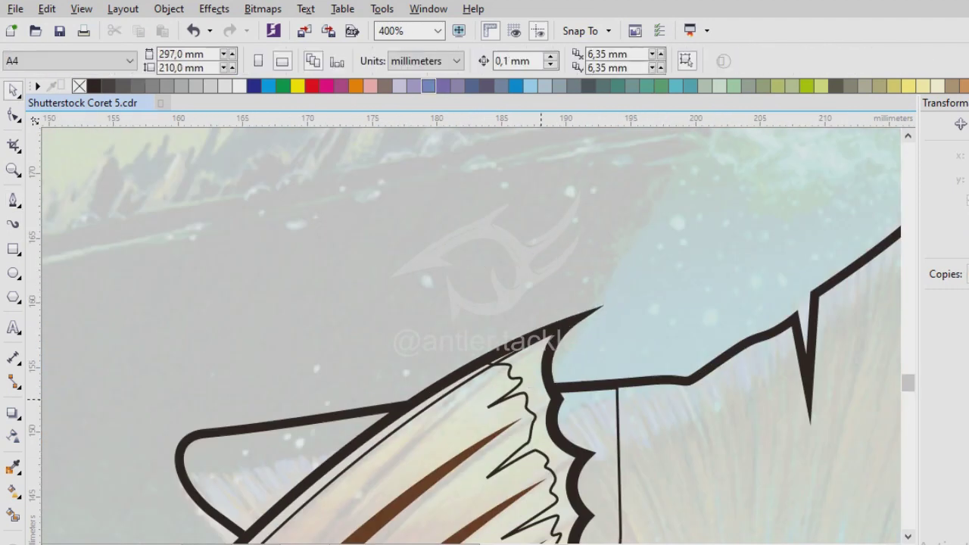
scroll(381, 159, down, 2)
scroll(381, 159, up, 2)
click(457, 241)
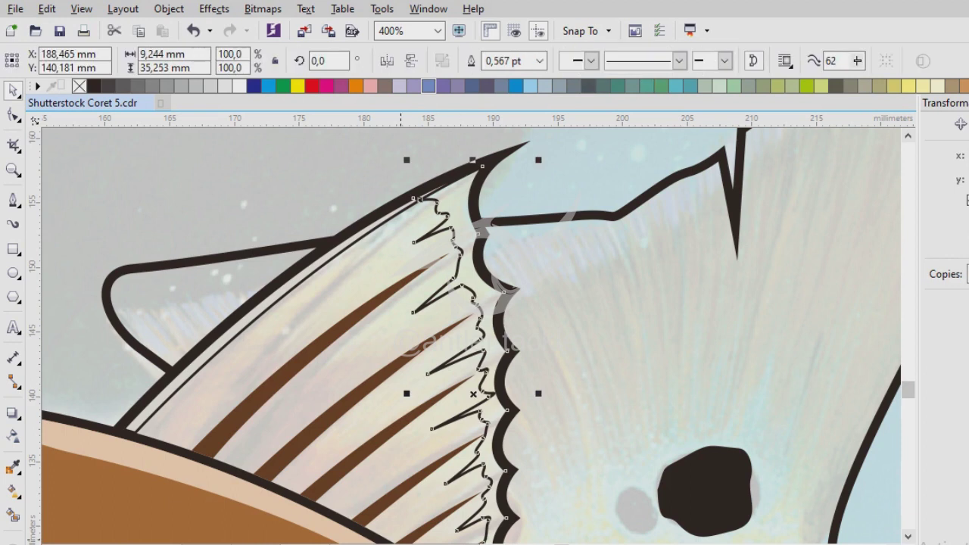
click(262, 489)
click(429, 222)
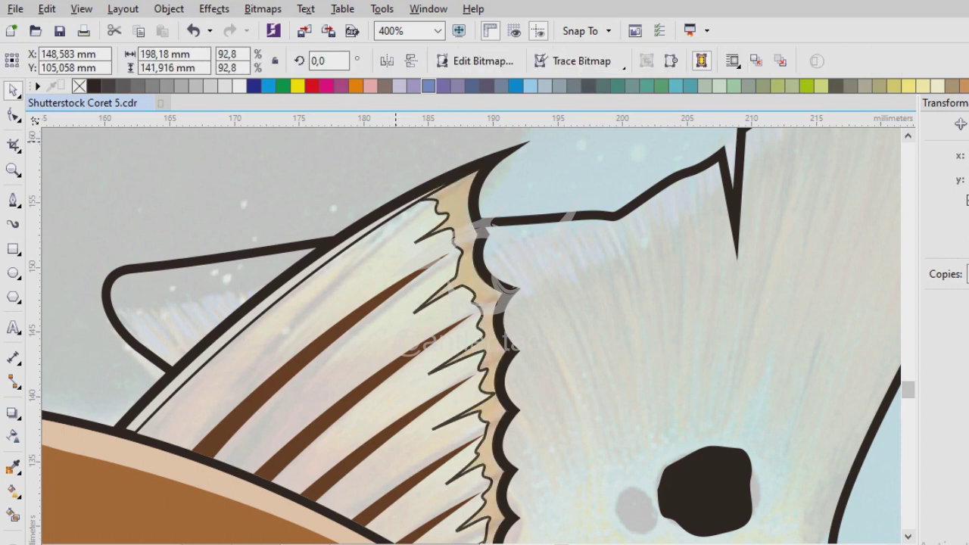
key(F5)
scroll(326, 265, up, 2)
mouse_move(459, 306)
mouse_down()
mouse_move(530, 325)
mouse_move(548, 382)
mouse_up()
drag(598, 439, 588, 464)
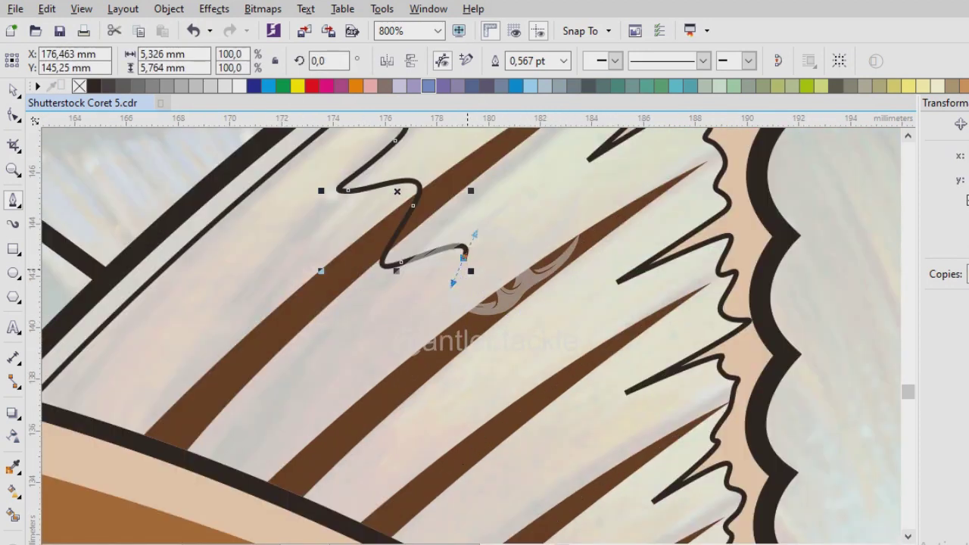
scroll(469, 333, down, 2)
scroll(469, 333, up, 2)
key(ctrl+z)
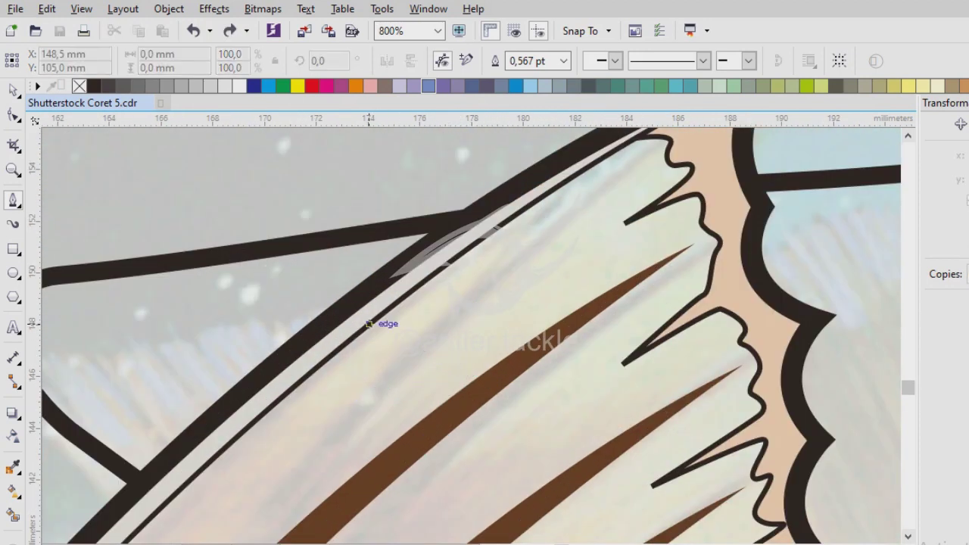
- Start a second jagged Pen tool line across the middle of the front dorsal fin, with long notches between the upper rays
click(445, 346)
drag(322, 450, 282, 504)
click(460, 366)
click(487, 419)
click(485, 457)
scroll(489, 440, down, 1)
click(418, 371)
scroll(471, 337, up, 1)
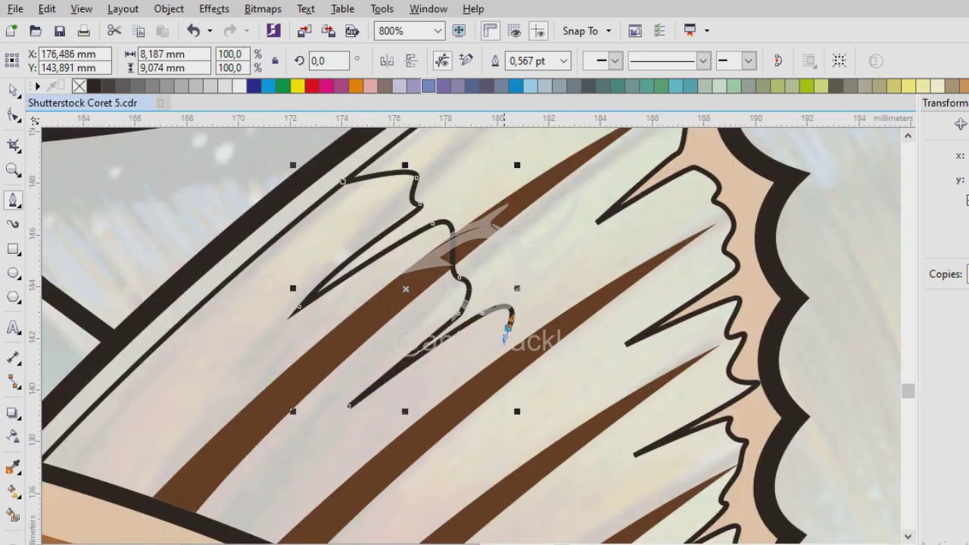
- Continue the second jagged line diagonally across the middle rays with pointed notches parallel to the peach edge
click(567, 396)
scroll(567, 396, down, 1)
scroll(606, 447, up, 1)
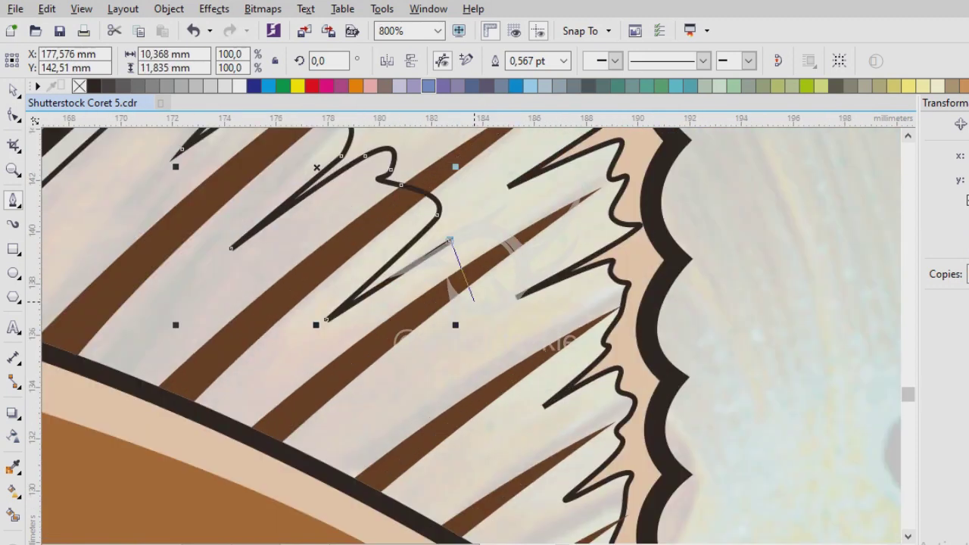
scroll(482, 359, up, 1)
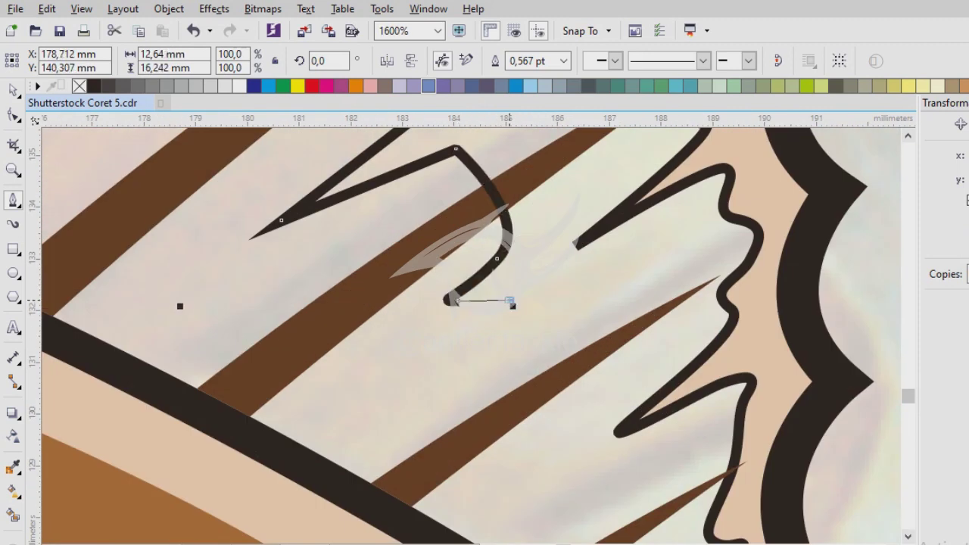
click(515, 324)
scroll(515, 324, down, 1)
scroll(506, 295, up, 1)
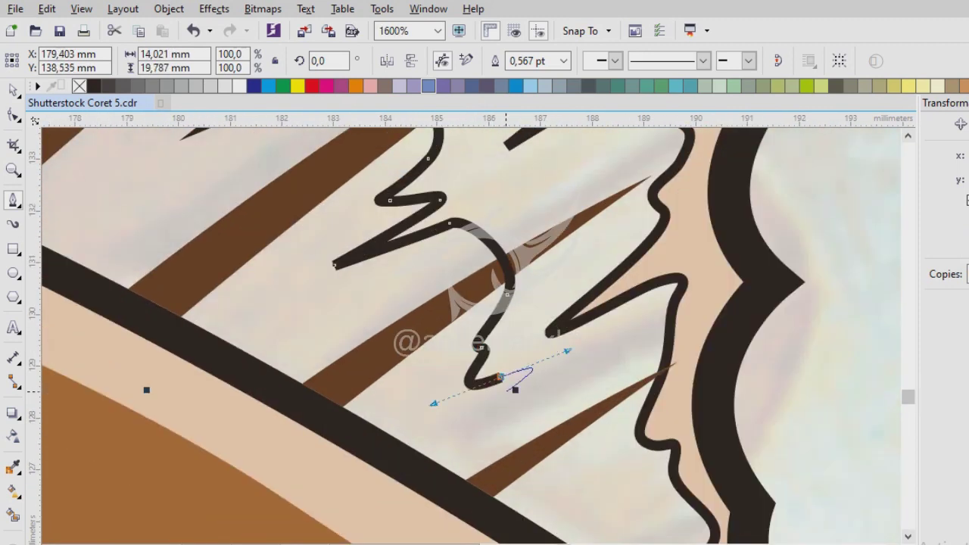
- Bring the second jagged line down to the body outline and close it around the fin's outer edge and tip
scroll(537, 437, down, 1)
scroll(469, 288, up, 1)
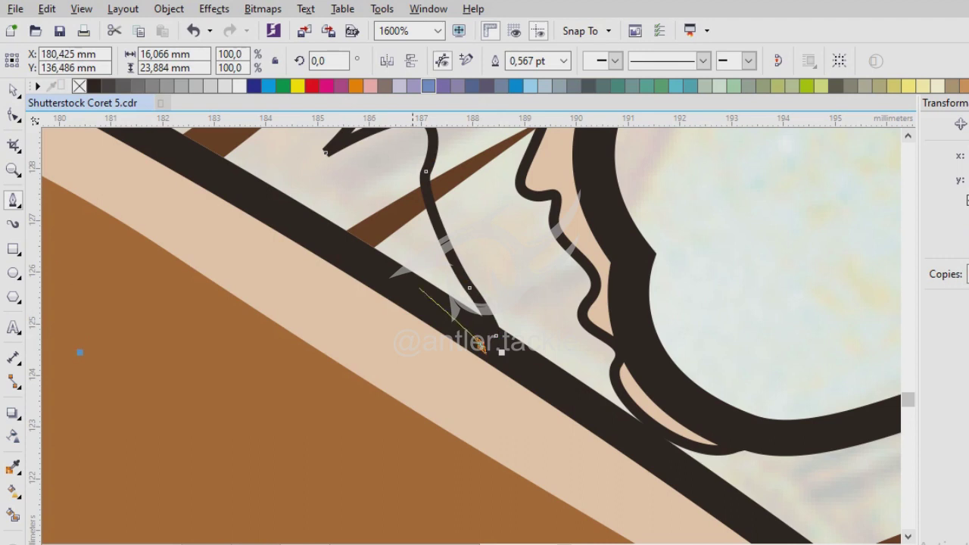
scroll(481, 345, down, 2)
scroll(482, 344, up, 2)
scroll(477, 333, down, 4)
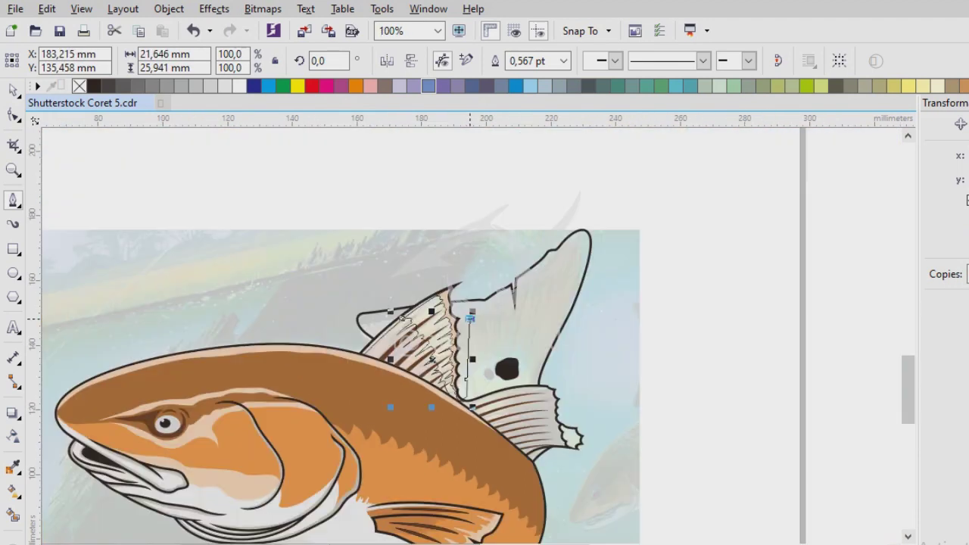
scroll(425, 279, up, 3)
- Trim the second closed jagged shape to the front dorsal fin's outline
key(space)
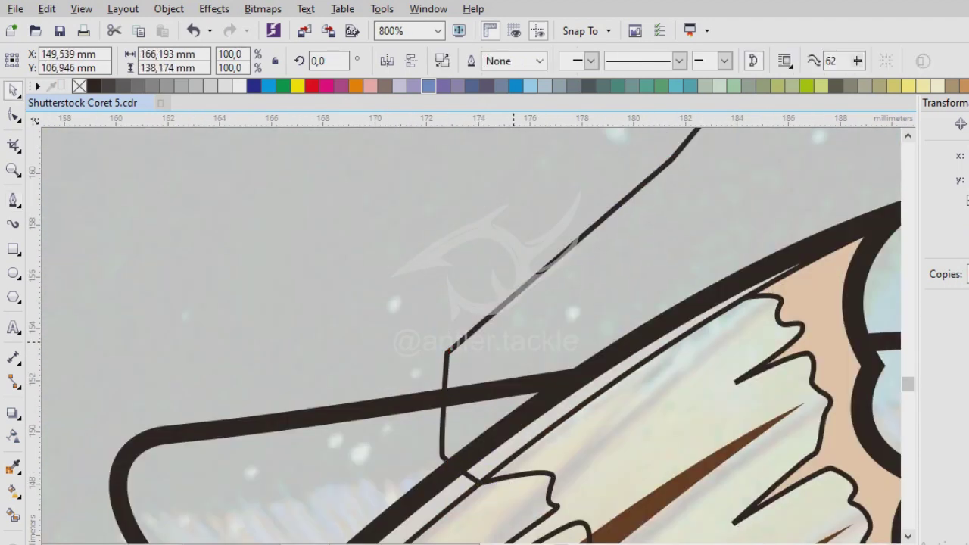
key(Escape)
scroll(495, 337, down, 2)
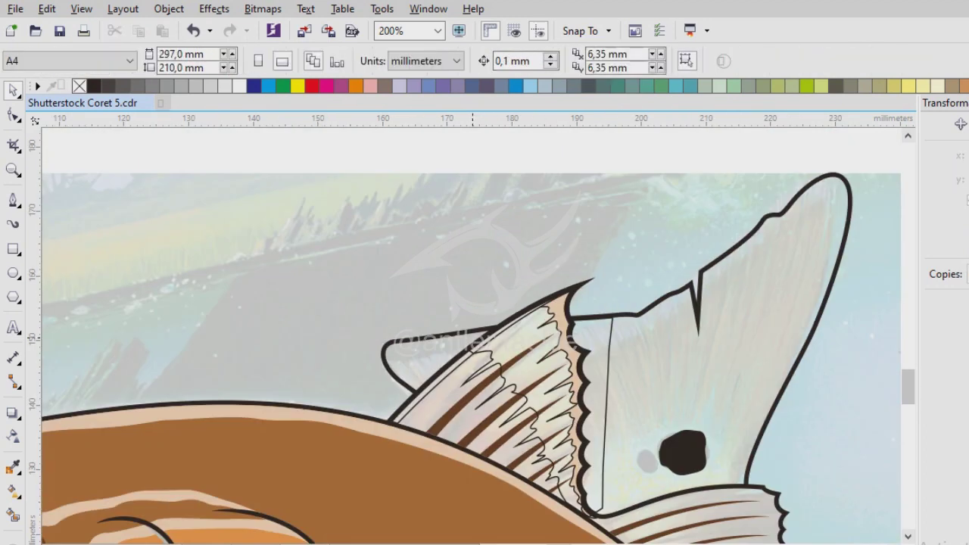
- Fill the trimmed second jagged shape with orange and move it behind the peach edge and the brown rays
click(521, 353)
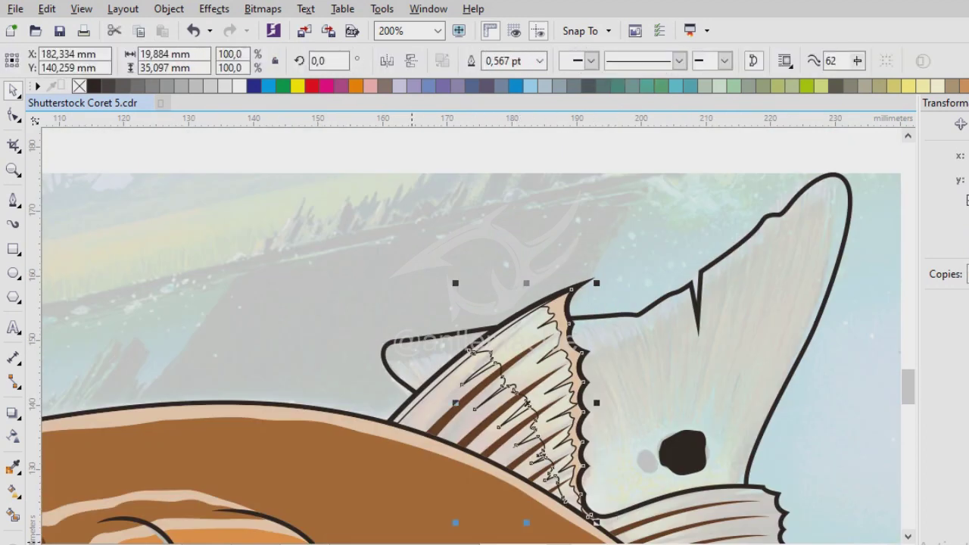
click(355, 85)
key(ctrl+Page_Down)
click(608, 247)
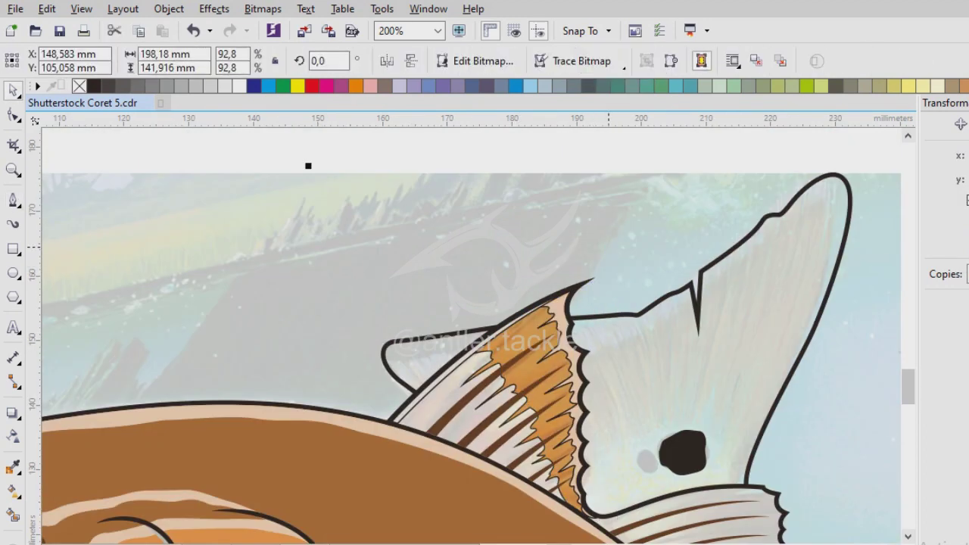
- Draw a closed Pen tool shape around the inner part of the front dorsal fin, curving through the orange area and over the body
scroll(583, 492, up, 1)
click(13, 199)
click(371, 148)
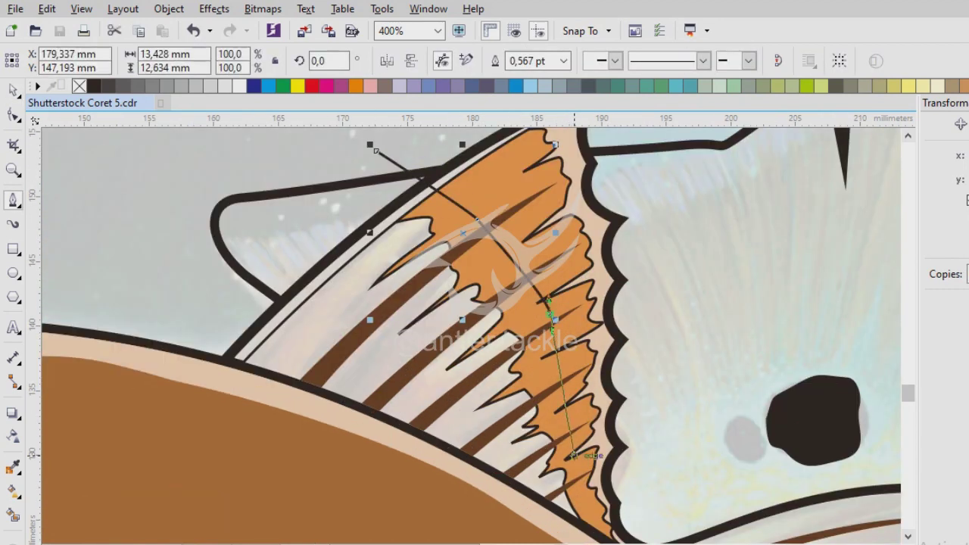
scroll(502, 473, up, 2)
click(501, 472)
scroll(480, 353, down, 3)
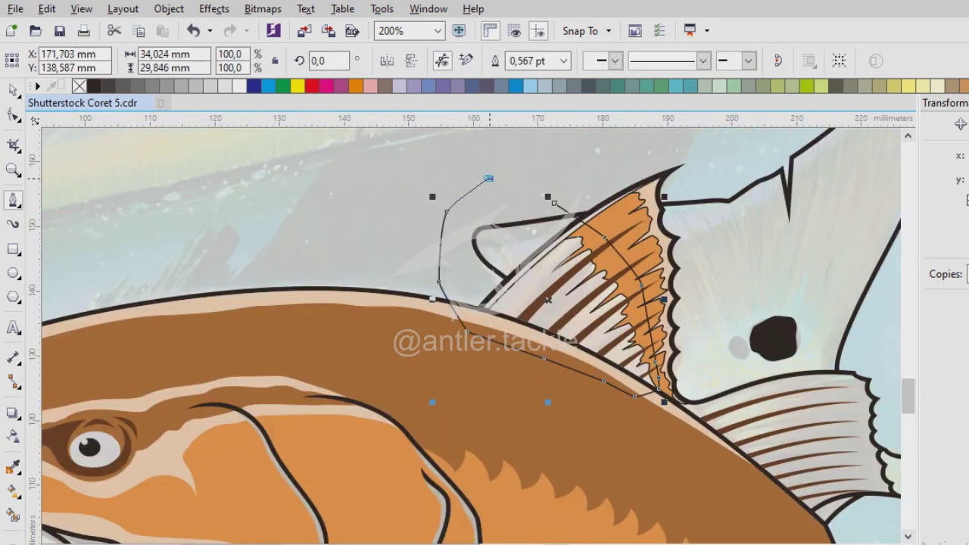
scroll(564, 207, up, 2)
click(568, 213)
- Trim the inner shape to the front dorsal fin's outline and fill it with medium brown behind the orange area and rays
key(space)
key(Escape)
scroll(470, 333, down, 3)
scroll(469, 333, up, 1)
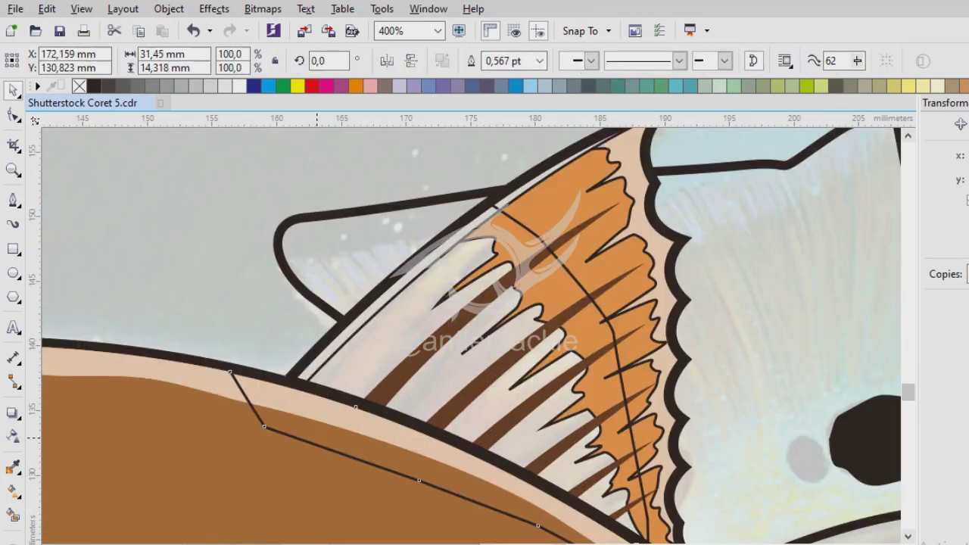
click(471, 373)
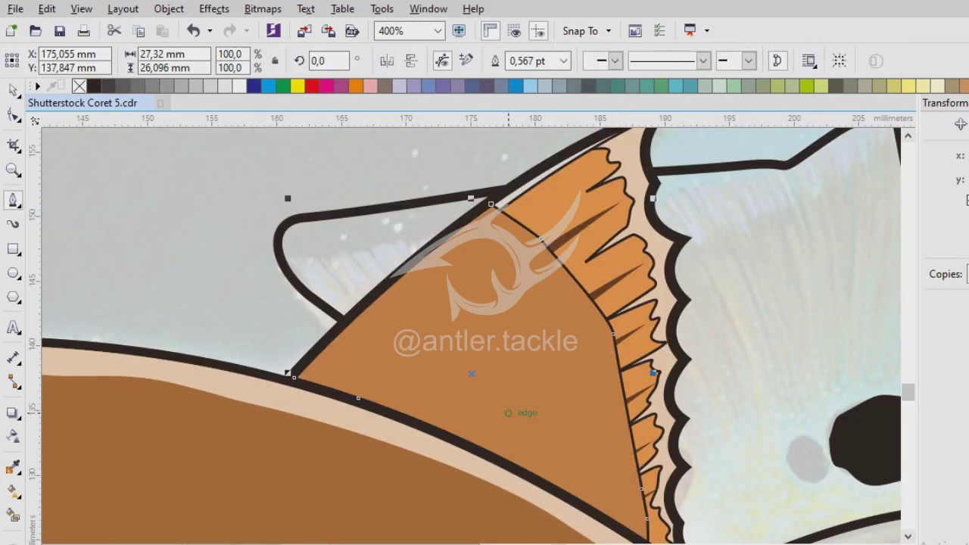
key(Tab)
scroll(490, 310, down, 3)
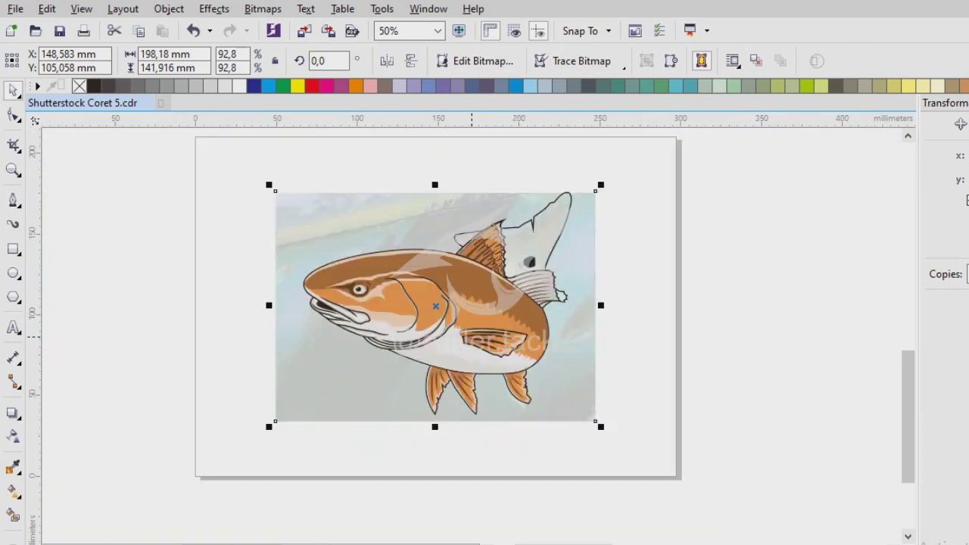
- Remove the outlines from the jagged peach, orange and brown shading shapes on the front dorsal fin
scroll(490, 311, up, 3)
key(i)
click(491, 311)
scroll(491, 311, down, 2)
scroll(491, 310, up, 3)
key(space)
scroll(491, 310, down, 4)
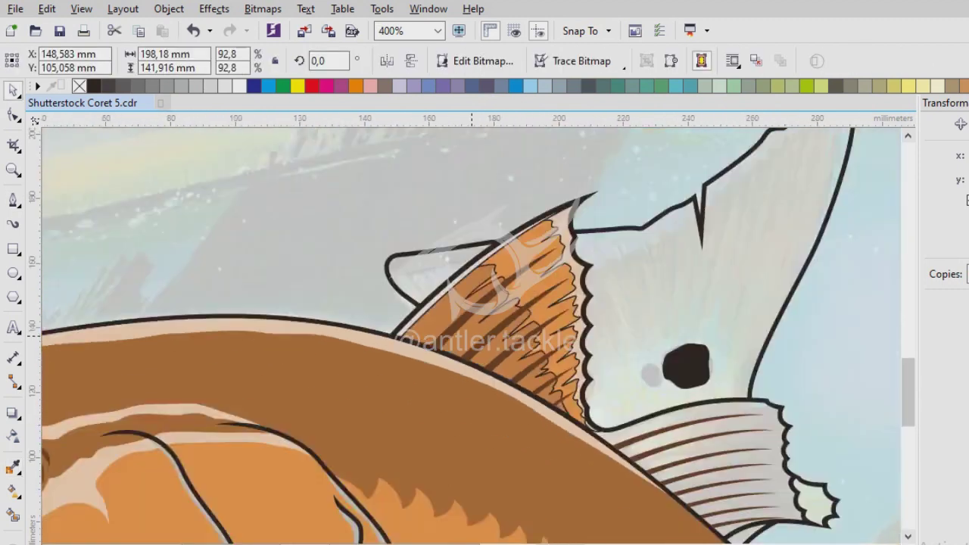
key(Escape)
click(475, 321)
scroll(519, 357, up, 2)
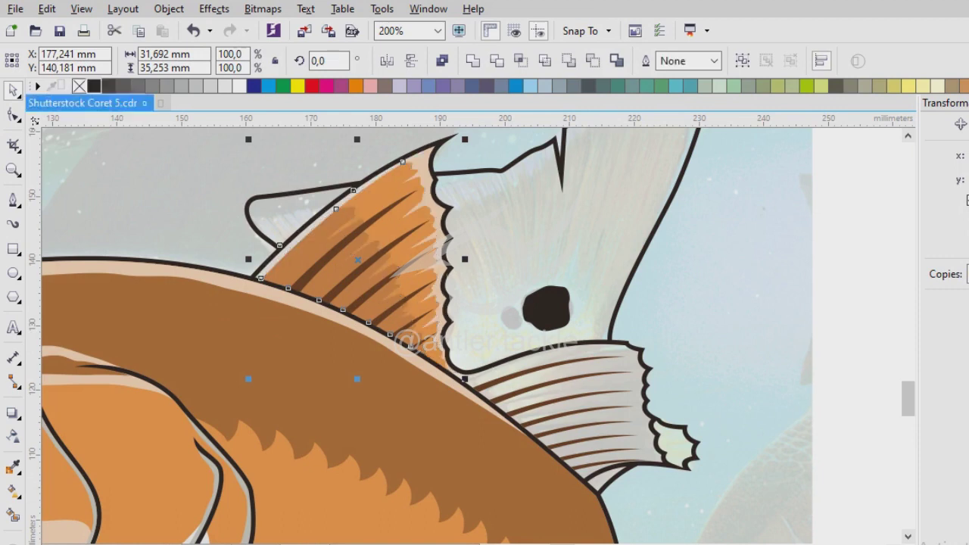
key(Escape)
- Draw a closed Pen tool shape about 29 mm wide that curves just inside the rear dorsal fin's upper edge and closes above it
key(F5)
scroll(476, 315, up, 3)
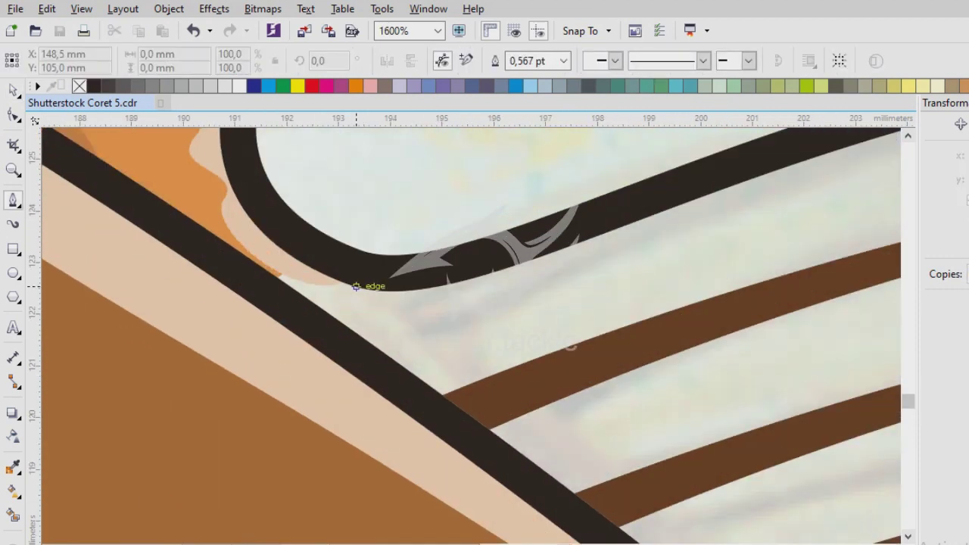
scroll(596, 270, down, 1)
drag(671, 296, 875, 329)
click(705, 171)
click(205, 282)
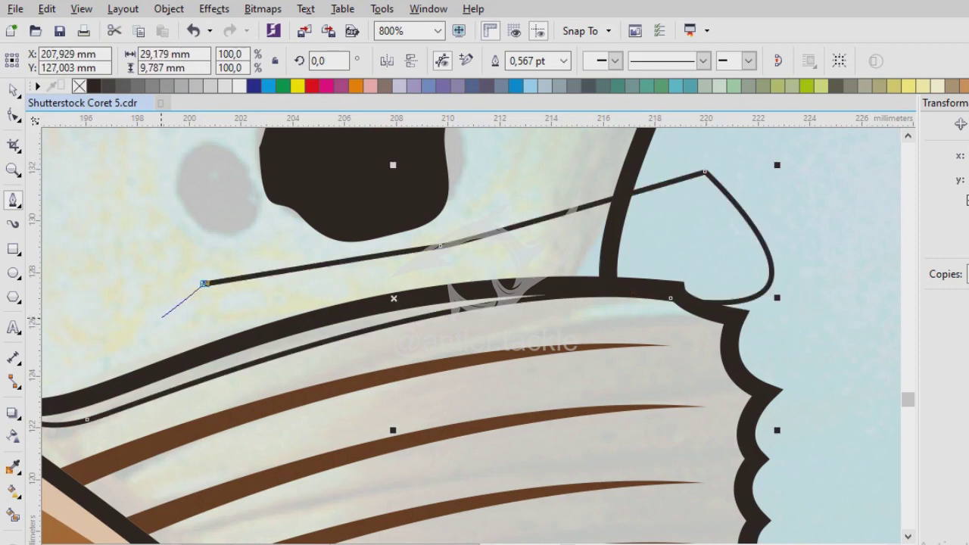
click(83, 362)
scroll(61, 386, up, 1)
click(380, 390)
key(space)
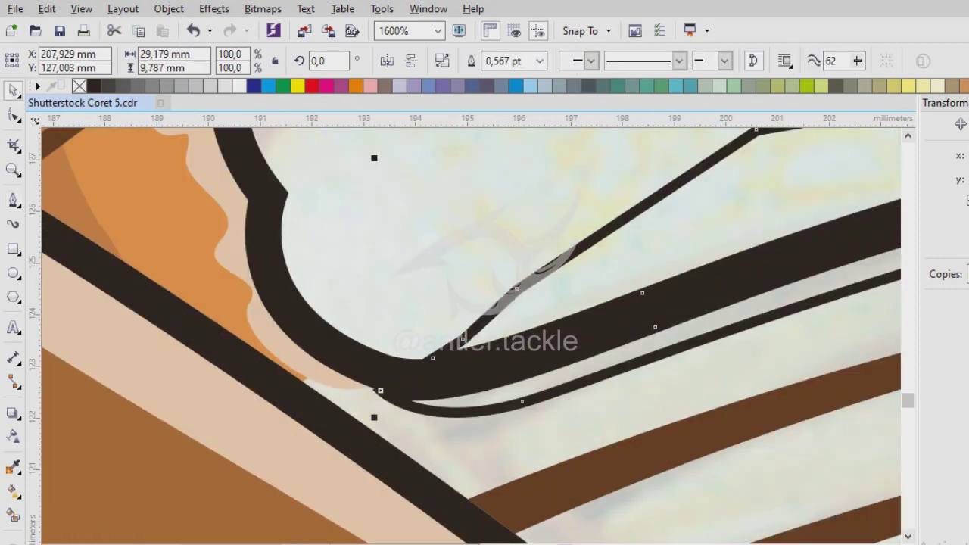
- Trim the closed upper-edge shape to a thin strip inside the rear dorsal fin's outline
scroll(410, 367, down, 2)
click(765, 278)
scroll(474, 326, up, 2)
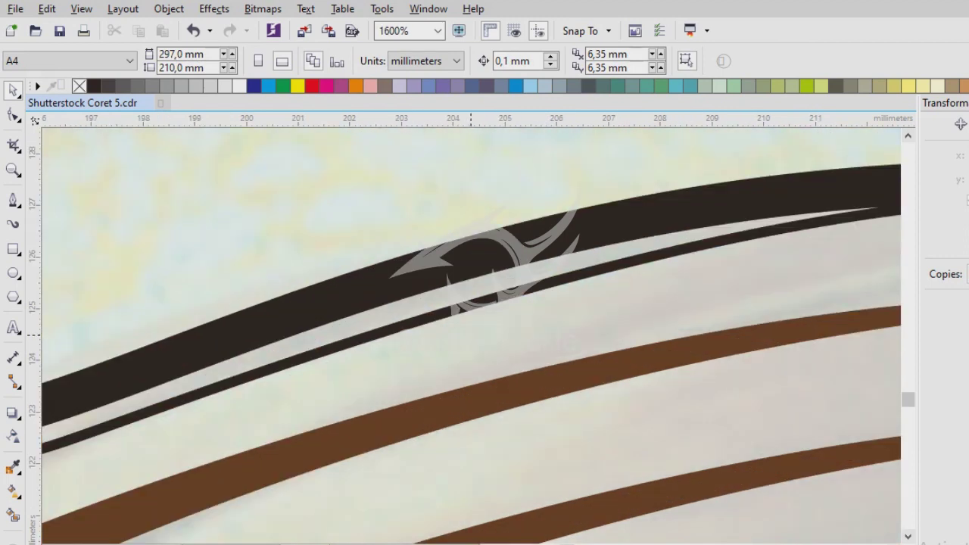
scroll(473, 326, down, 2)
click(473, 331)
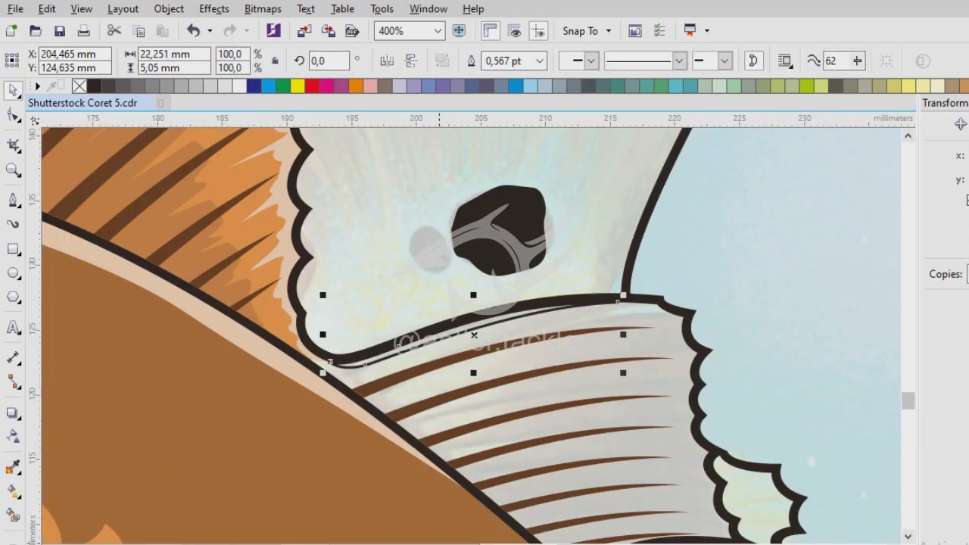
- Start a jagged Pen tool outline at the rear dorsal fin's upper edge, zigzagging around the tips of the first rays
scroll(474, 333, up, 1)
key(space)
scroll(558, 269, up, 1)
click(545, 269)
drag(668, 288, 687, 303)
click(548, 314)
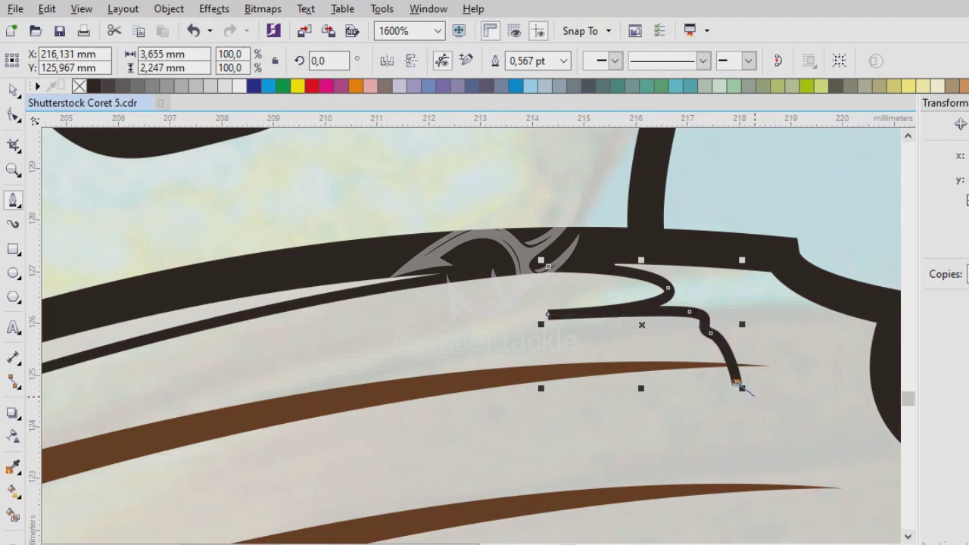
click(770, 409)
click(553, 428)
click(774, 437)
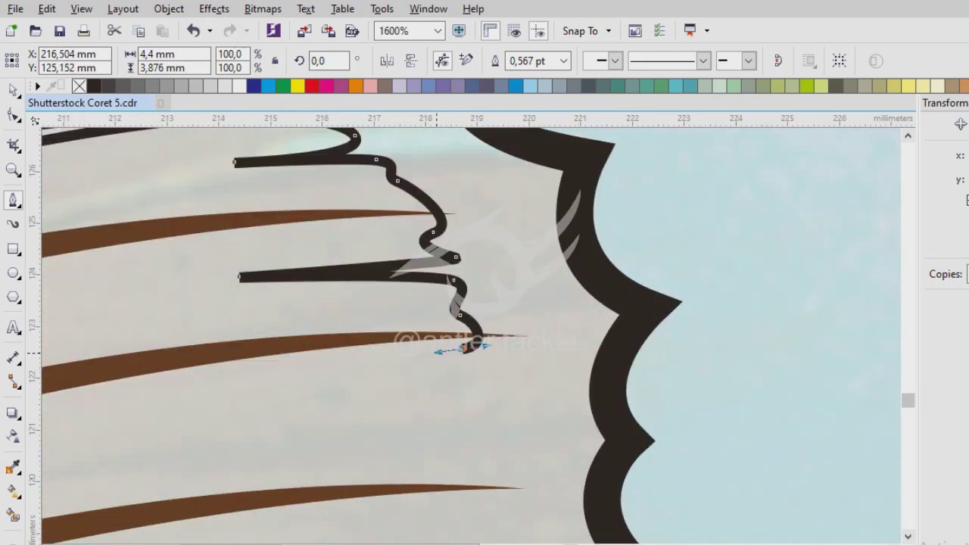
click(231, 417)
- Continue the jagged outline down around the tips of the rear dorsal fin's middle rays
scroll(449, 232, down, 1)
click(456, 325)
scroll(469, 303, up, 2)
click(580, 275)
click(510, 308)
click(504, 399)
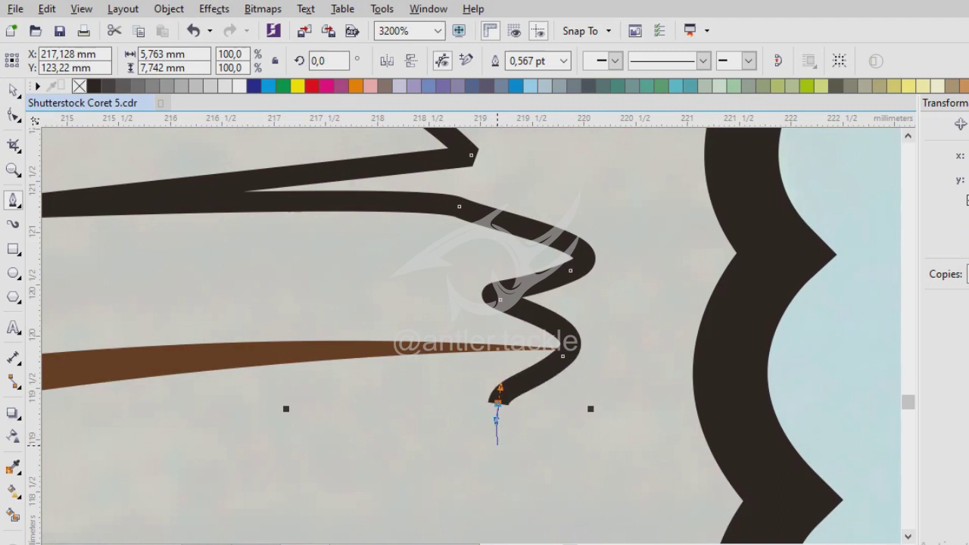
scroll(498, 412, down, 1)
click(337, 337)
drag(492, 349, 471, 334)
drag(465, 374, 472, 417)
scroll(471, 417, up, 1)
drag(480, 372, 520, 412)
scroll(470, 318, down, 1)
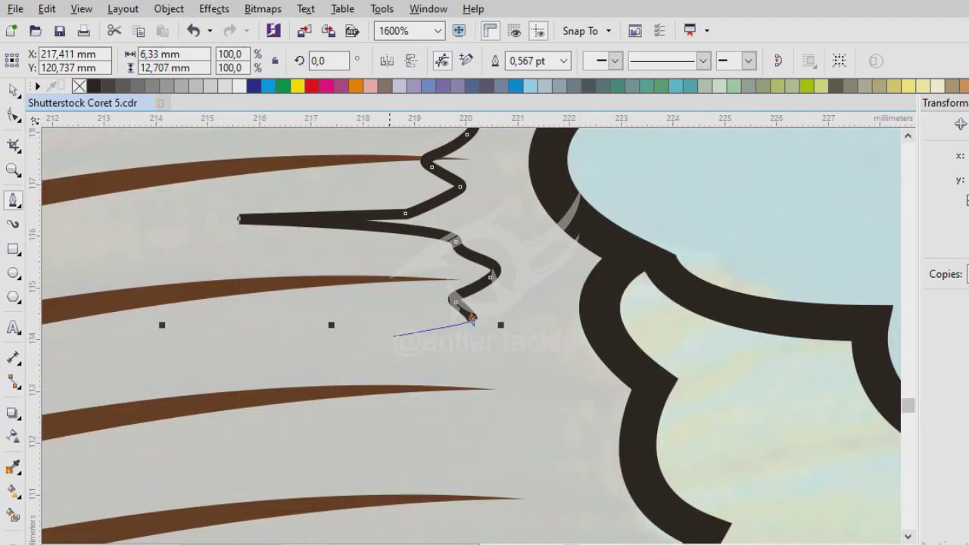
- Extend the jagged outline past the rear dorsal fin's lowest ray tips to its lower edge
click(507, 456)
scroll(507, 456, down, 2)
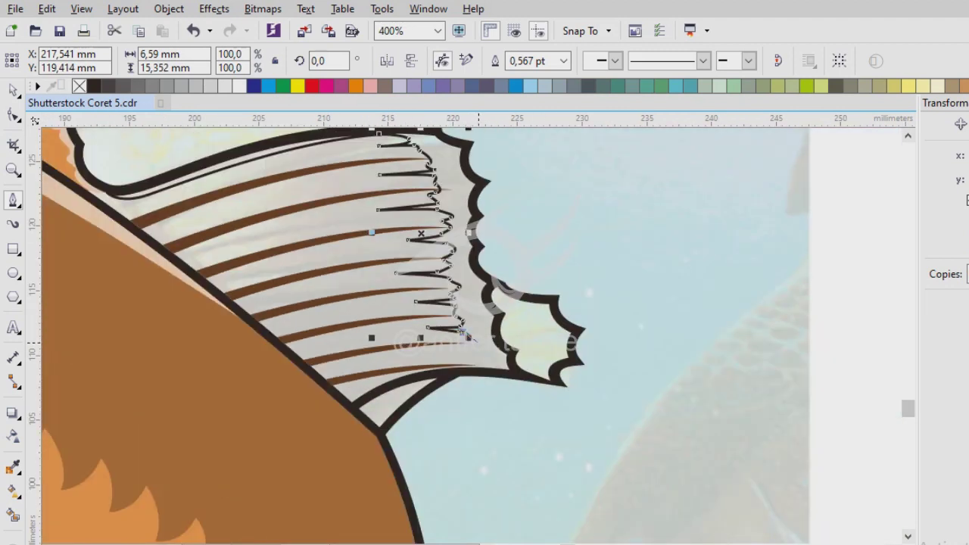
scroll(539, 509, up, 2)
click(471, 335)
click(442, 363)
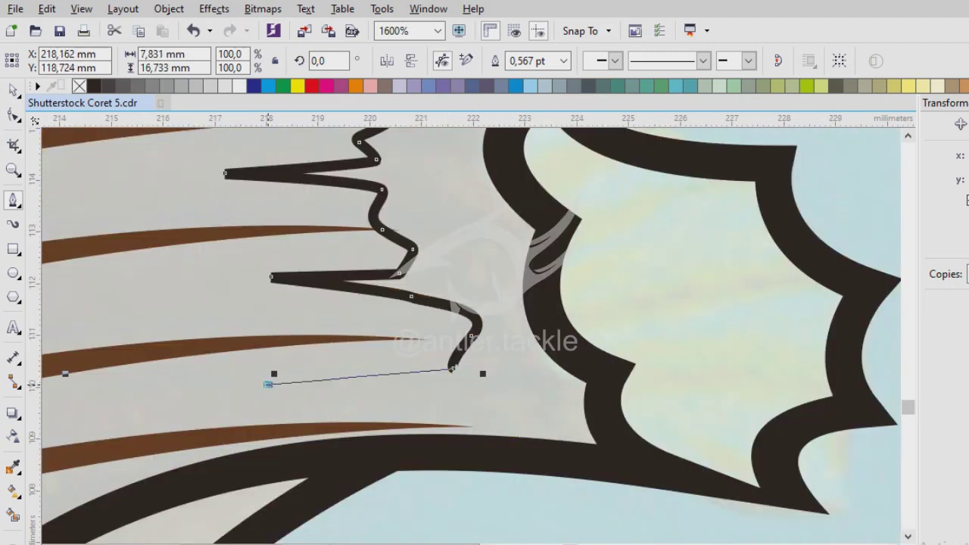
click(267, 384)
click(448, 390)
drag(473, 428, 512, 425)
- Close the jagged shape around the outer side of the rear dorsal fin's scalloped edge, about 12 by 22 mm overall
scroll(596, 460, down, 2)
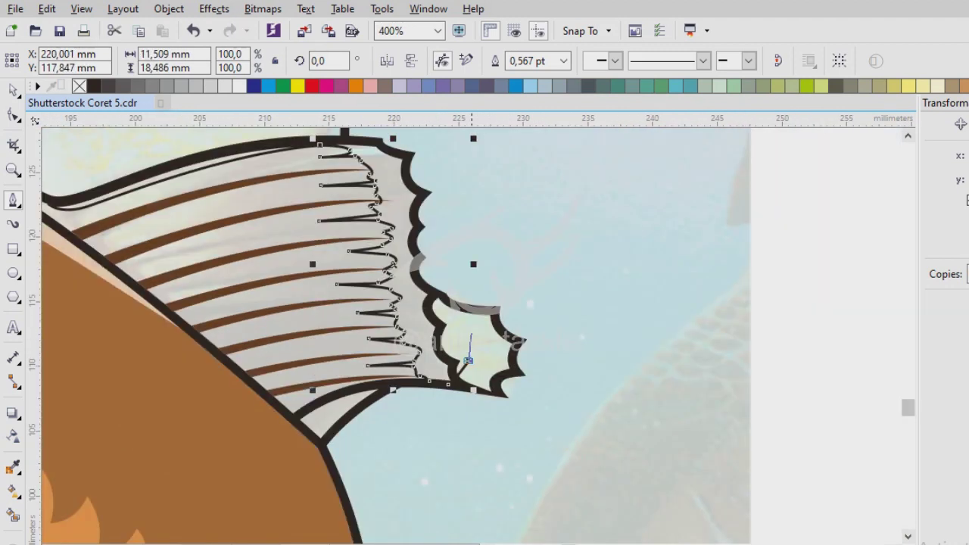
scroll(530, 444, up, 1)
click(531, 446)
click(471, 276)
click(369, 221)
scroll(235, 297, up, 2)
click(237, 301)
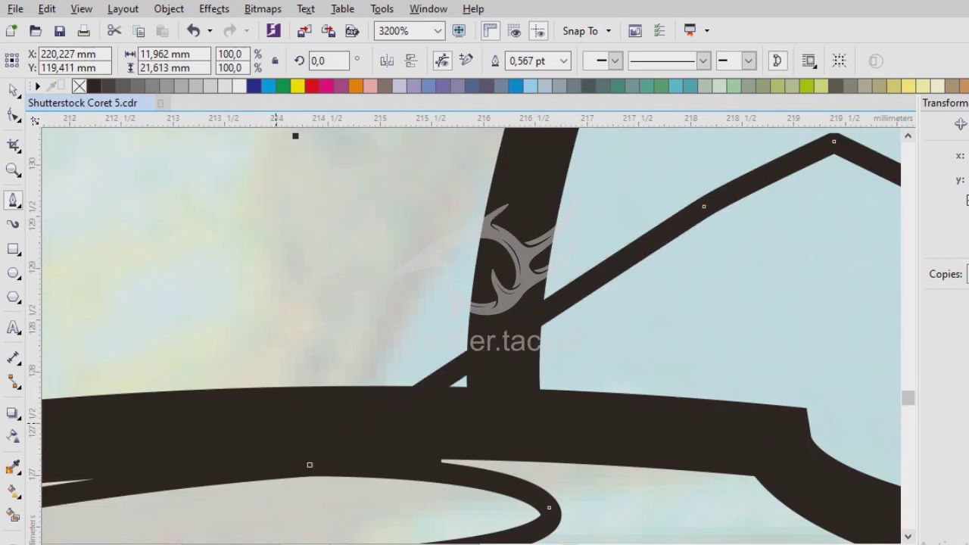
- Trim the jagged shape to the rear dorsal fin's outline and fill it with peach behind the black linework
key(Escape)
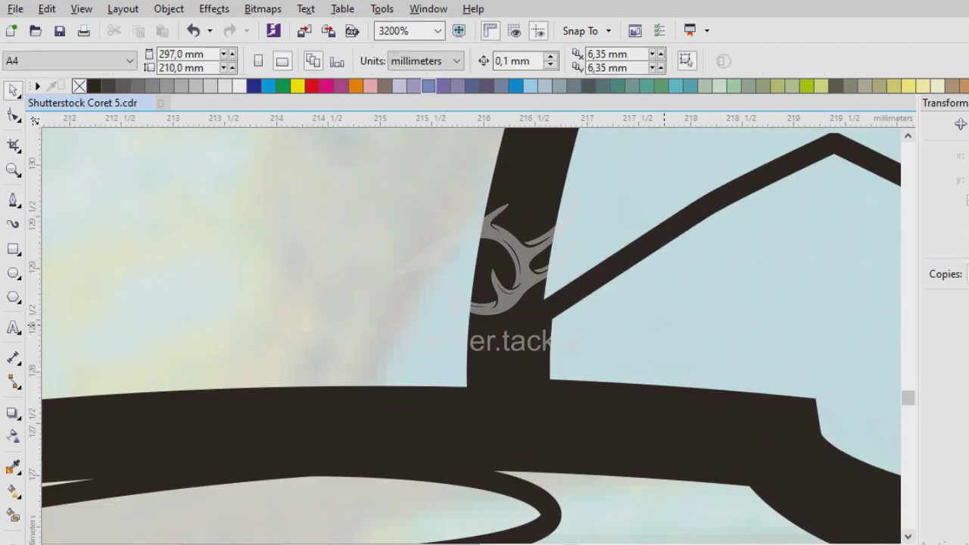
scroll(471, 334, down, 2)
scroll(471, 333, up, 1)
click(507, 288)
key(Escape)
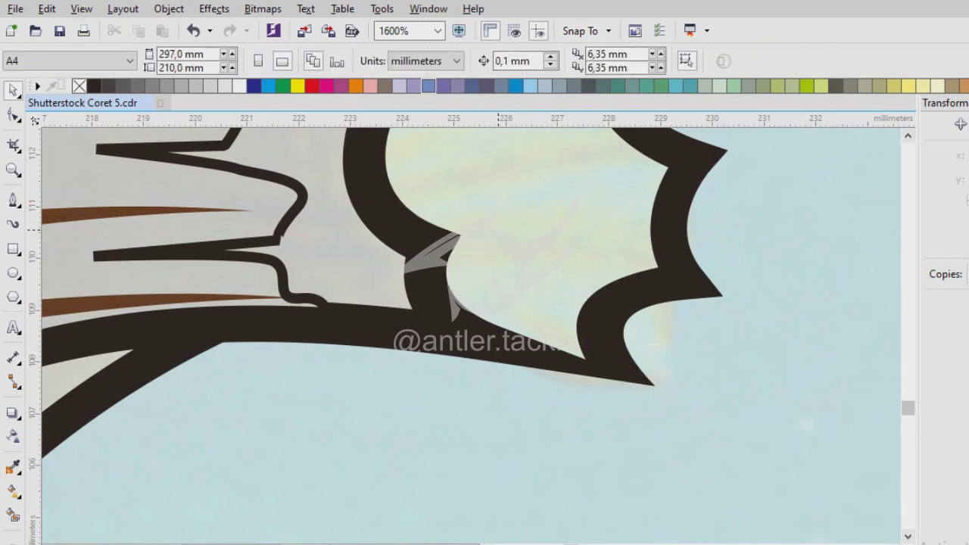
scroll(507, 287, down, 2)
click(430, 265)
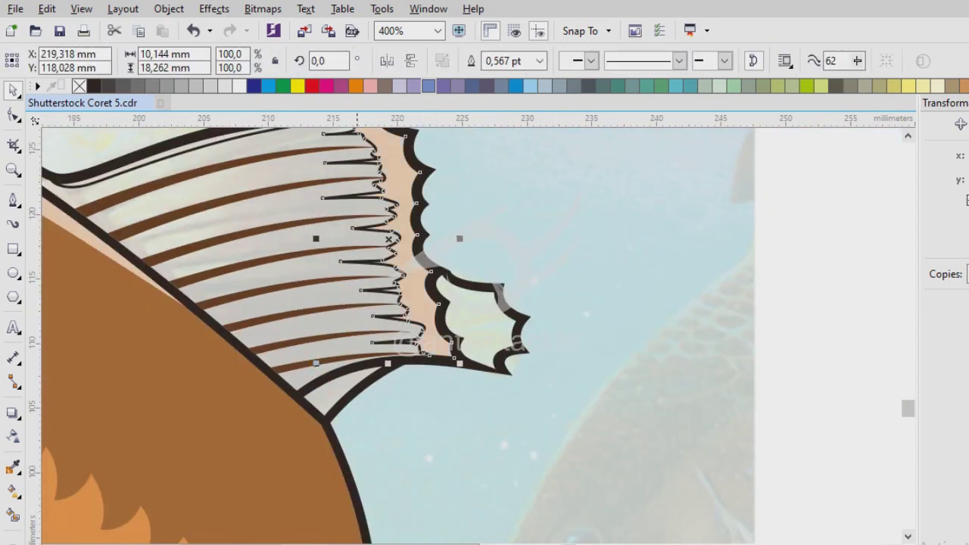
- Start a second jagged Pen tool outline across the rear dorsal fin's upper rays, nearer the middle of the fin
scroll(431, 202, up, 1)
click(219, 242)
click(273, 260)
click(252, 274)
drag(303, 298, 318, 294)
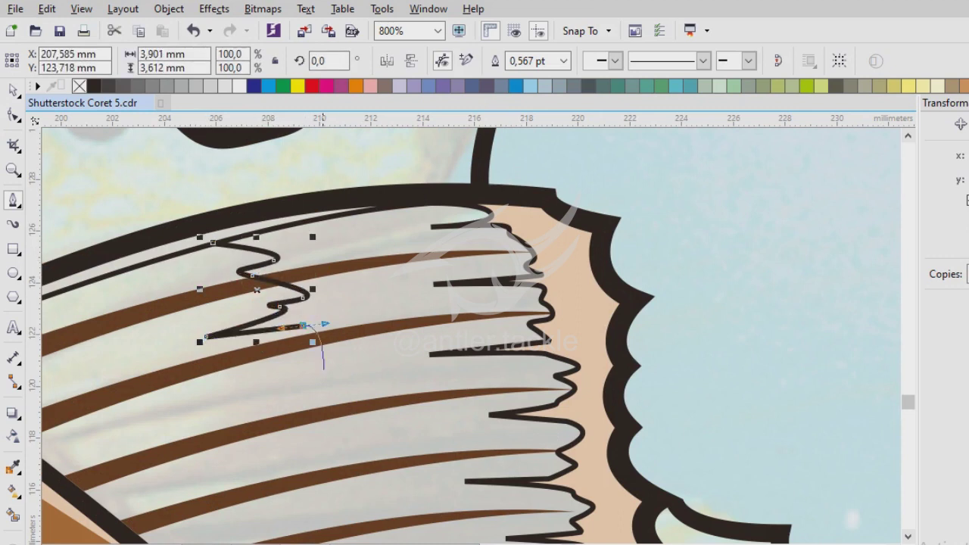
scroll(323, 368, up, 1)
click(326, 360)
drag(477, 344, 498, 348)
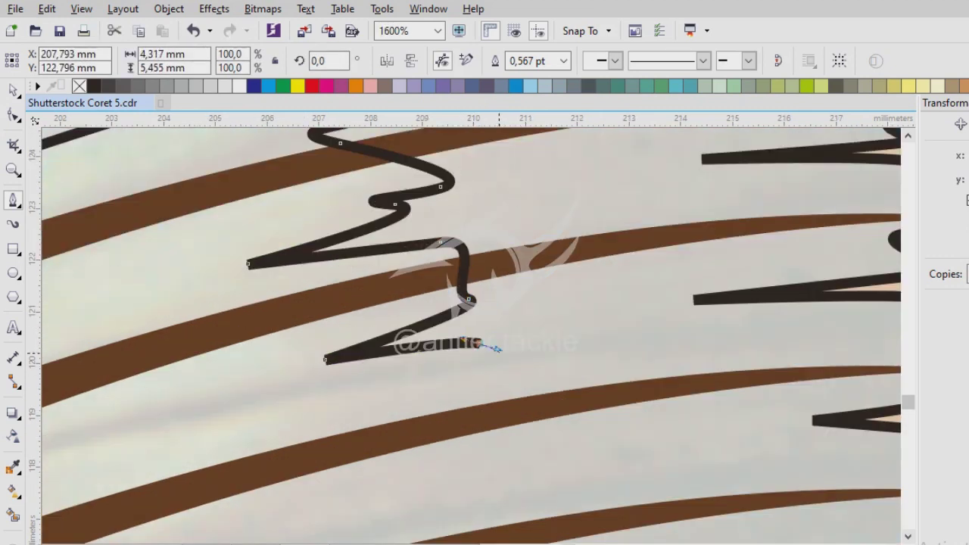
- Continue the second jagged outline down across the middle rays of the rear dorsal fin
scroll(406, 335, down, 3)
drag(362, 339, 320, 362)
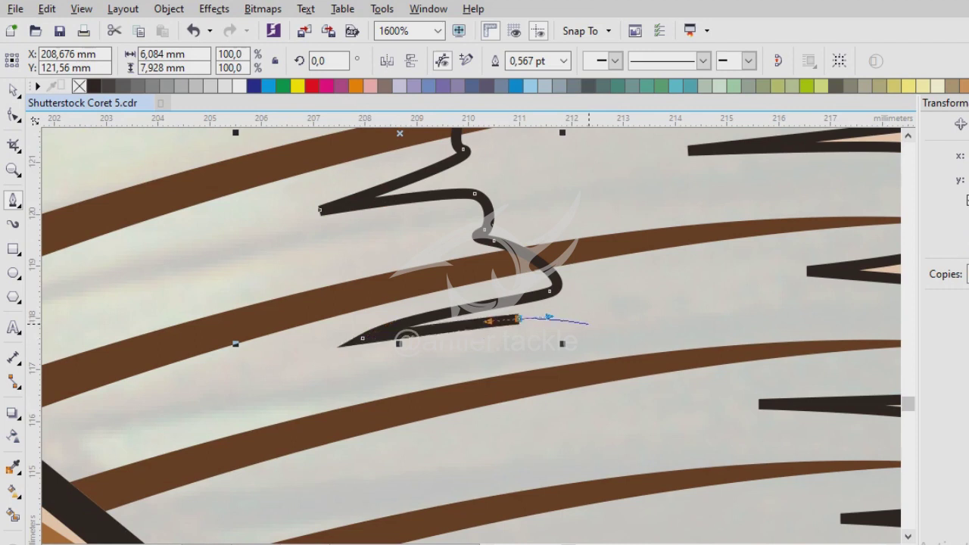
drag(549, 317, 552, 317)
click(588, 326)
drag(604, 383, 576, 401)
click(444, 449)
drag(605, 435, 638, 428)
scroll(450, 324, down, 3)
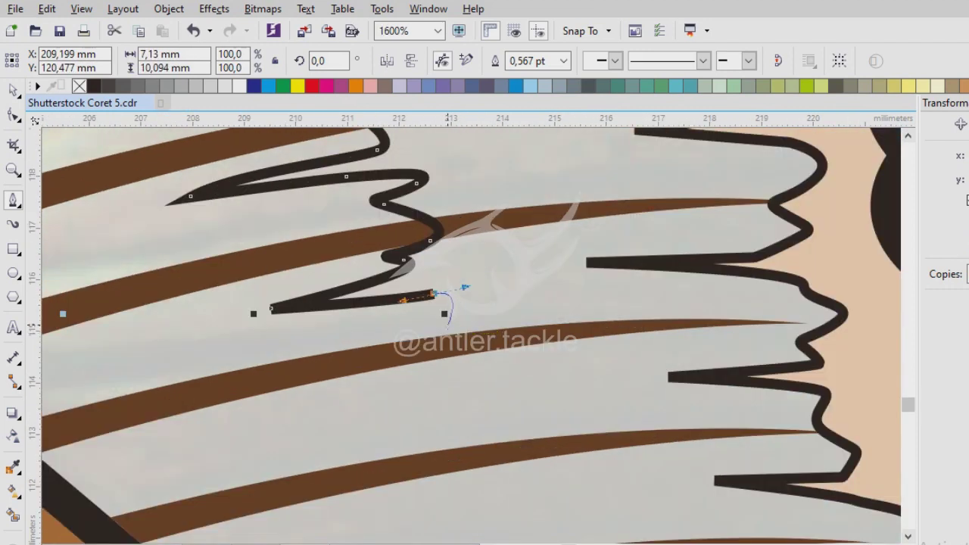
click(357, 404)
scroll(497, 396, down, 2)
drag(493, 396, 533, 390)
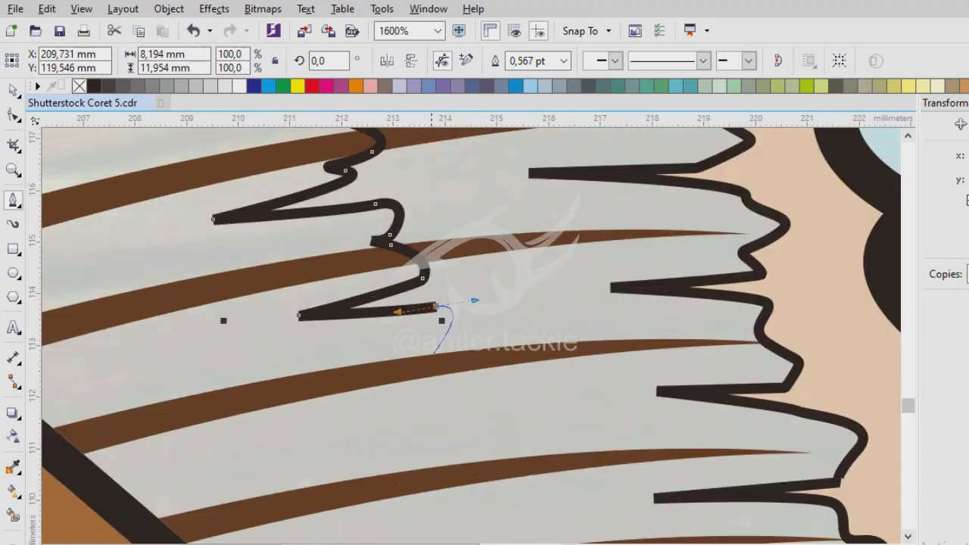
- Extend the second jagged outline across the lowest rays to the rear dorsal fin's lower edge
scroll(339, 432, up, 2)
scroll(454, 326, down, 2)
click(352, 286)
click(482, 288)
drag(507, 304, 517, 319)
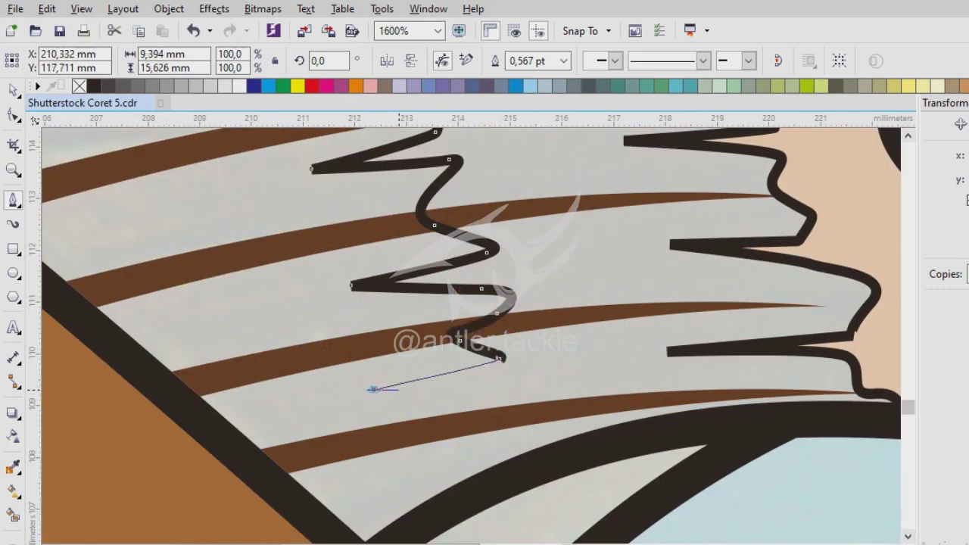
click(373, 389)
scroll(373, 389, down, 2)
drag(473, 275, 507, 274)
drag(485, 338, 468, 339)
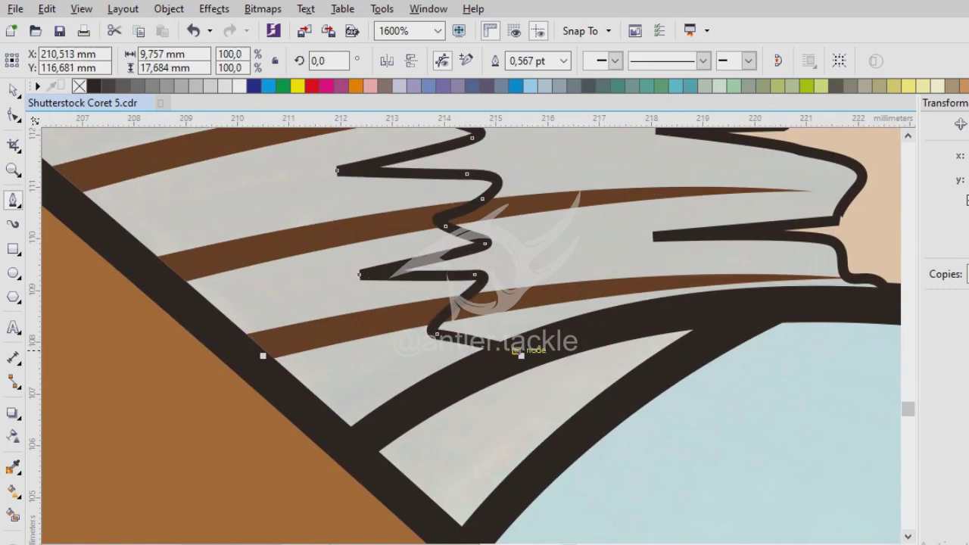
- Close the second jagged shape around the outer side of the rear dorsal fin, back to its start at the upper edge
scroll(702, 402, down, 2)
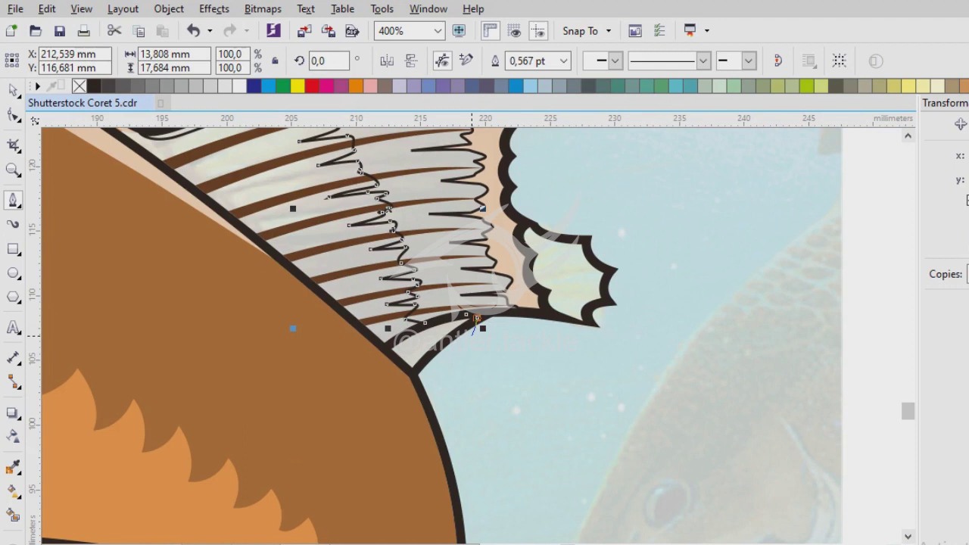
scroll(606, 365, down, 1)
scroll(487, 205, up, 2)
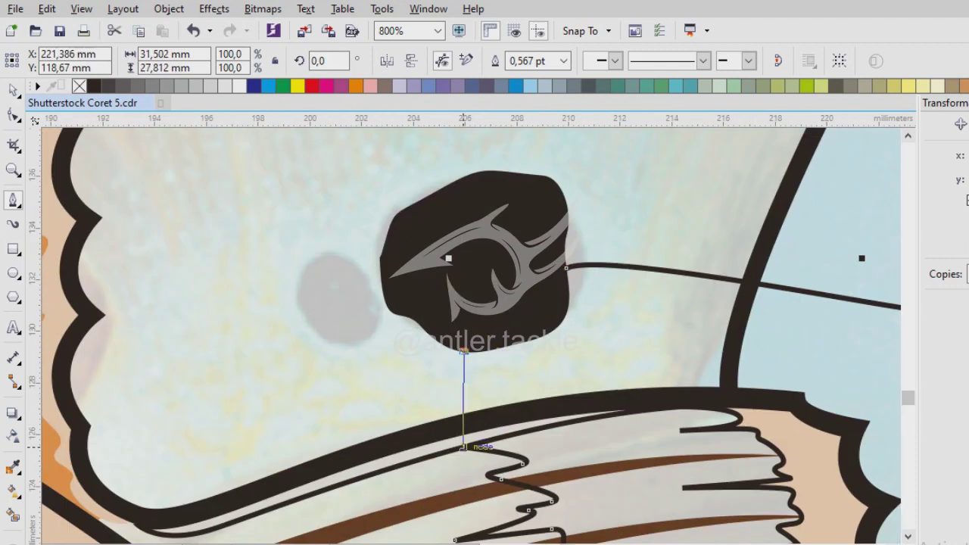
click(463, 447)
scroll(463, 446, up, 1)
- Trim the second jagged shape to the rear dorsal fin's outline and fill it with orange, without an outline, behind the rays and peach edge
key(space)
scroll(463, 447, down, 2)
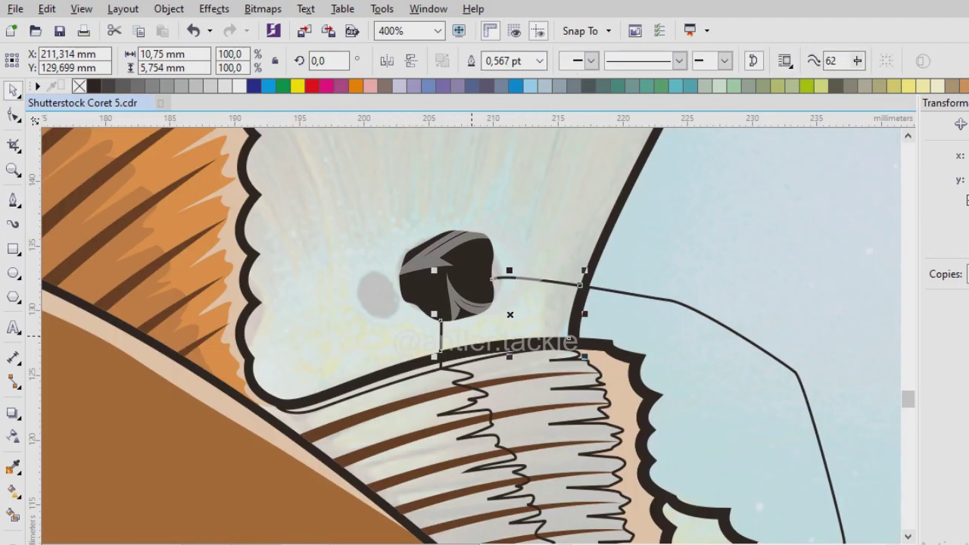
key(Escape)
scroll(303, 379, down, 1)
scroll(512, 316, up, 1)
click(512, 316)
scroll(513, 317, up, 1)
drag(579, 311, 580, 307)
key(ctrl+z)
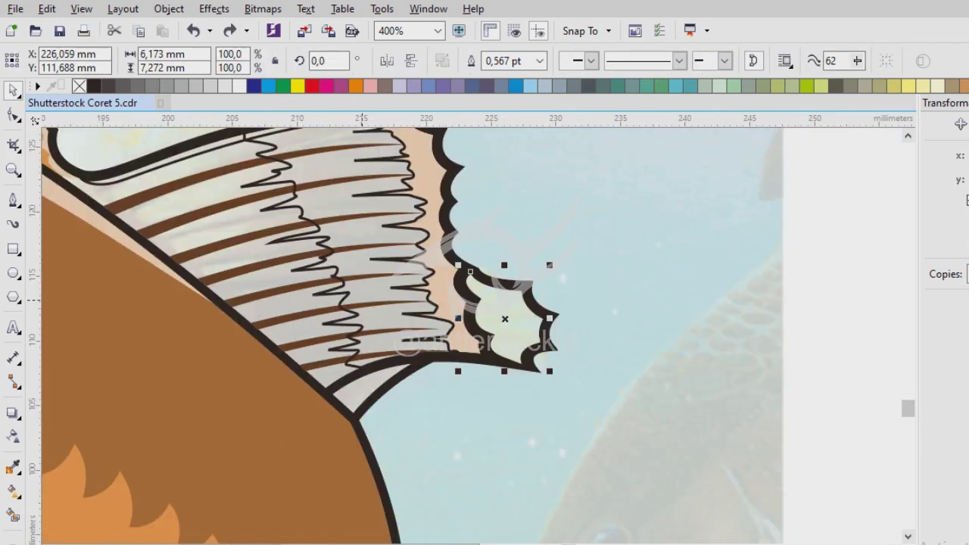
key(ctrl+shift+z)
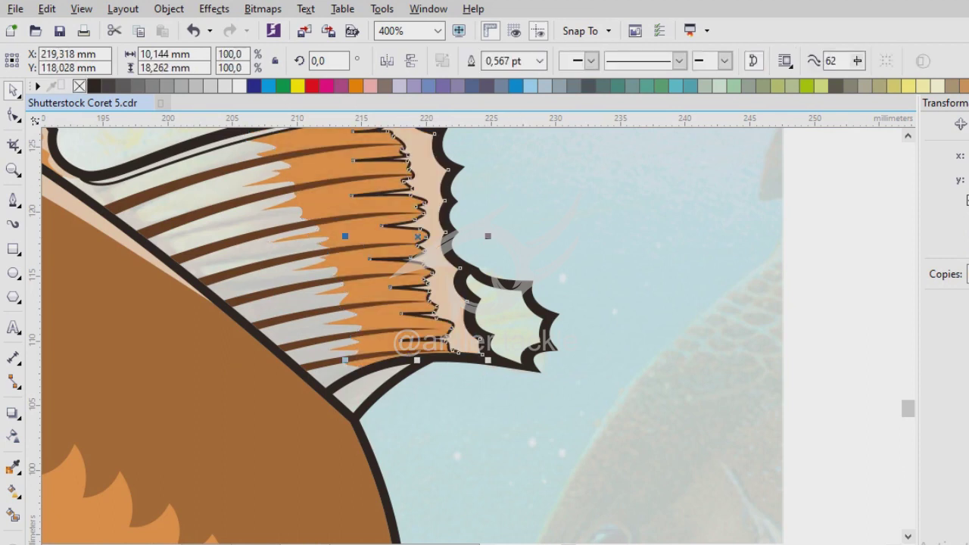
- Draw a closed Pen tool shape about 31 by 25 mm around the rear dorsal fin's inner part, through the orange area and over the body
scroll(484, 333, up, 4)
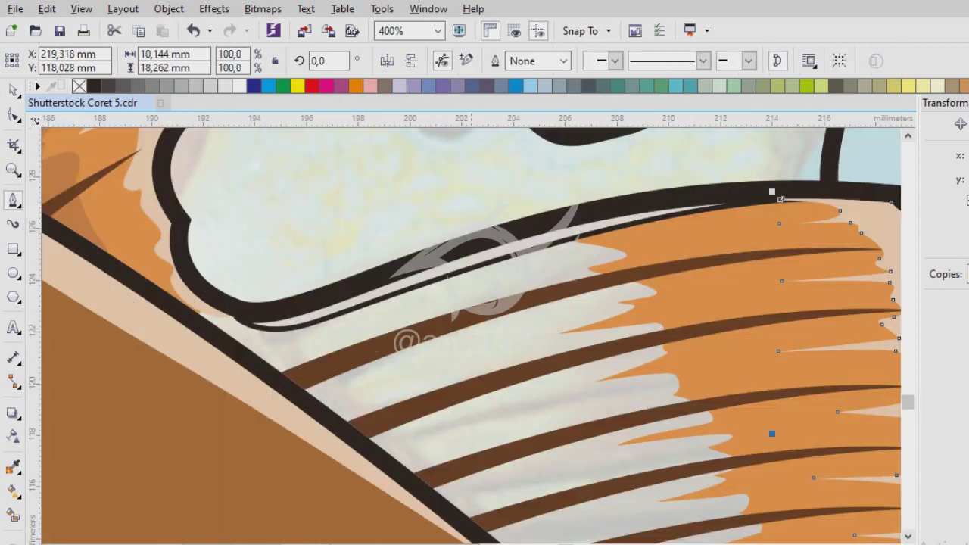
scroll(484, 333, down, 1)
click(432, 329)
scroll(484, 333, down, 1)
click(440, 334)
scroll(454, 324, down, 1)
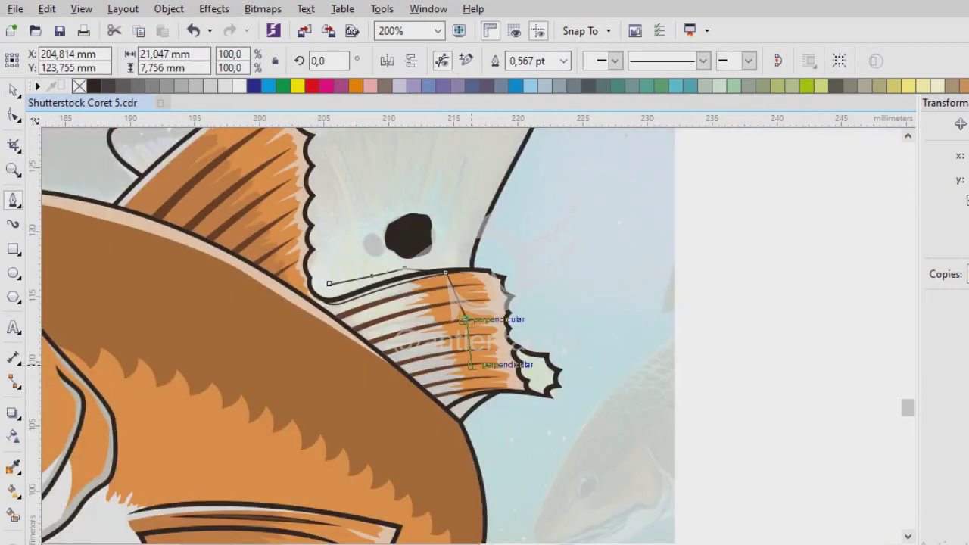
scroll(465, 281, up, 1)
click(540, 404)
scroll(447, 465, down, 1)
click(597, 373)
click(527, 367)
scroll(417, 294, up, 1)
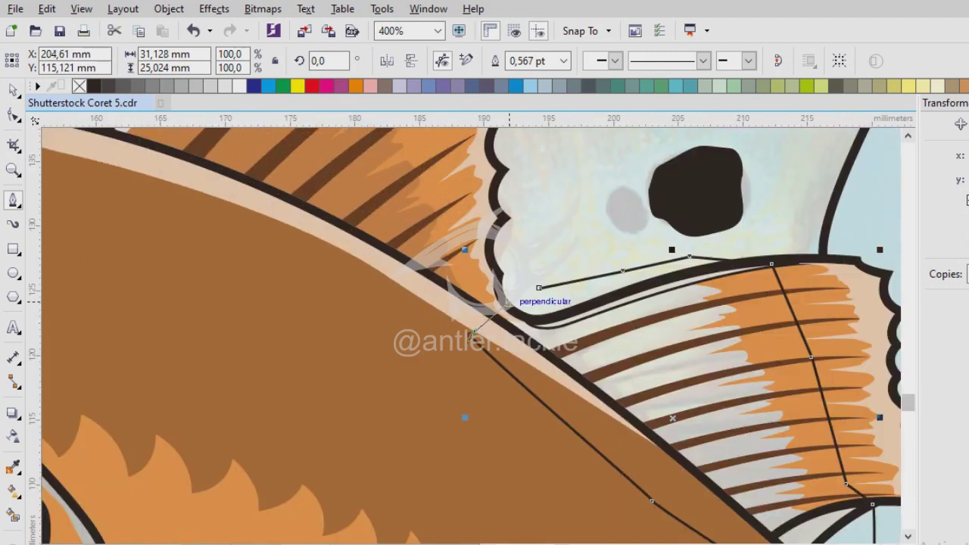
scroll(535, 275, up, 2)
key(space)
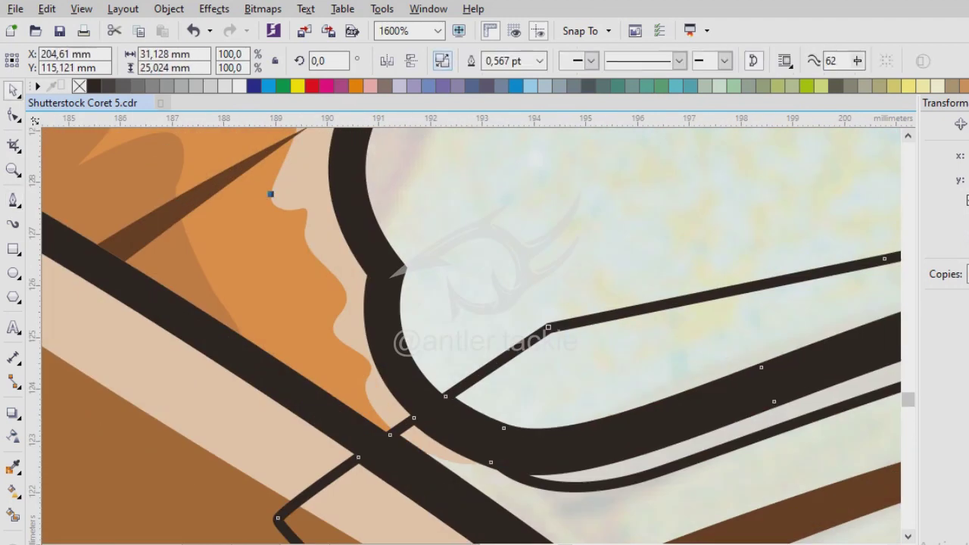
- Trim the closed shape to the rear dorsal fin's inner part and fill it with the front fin's darker orange, without an outline
key(Escape)
scroll(470, 333, down, 1)
scroll(470, 333, down, 1)
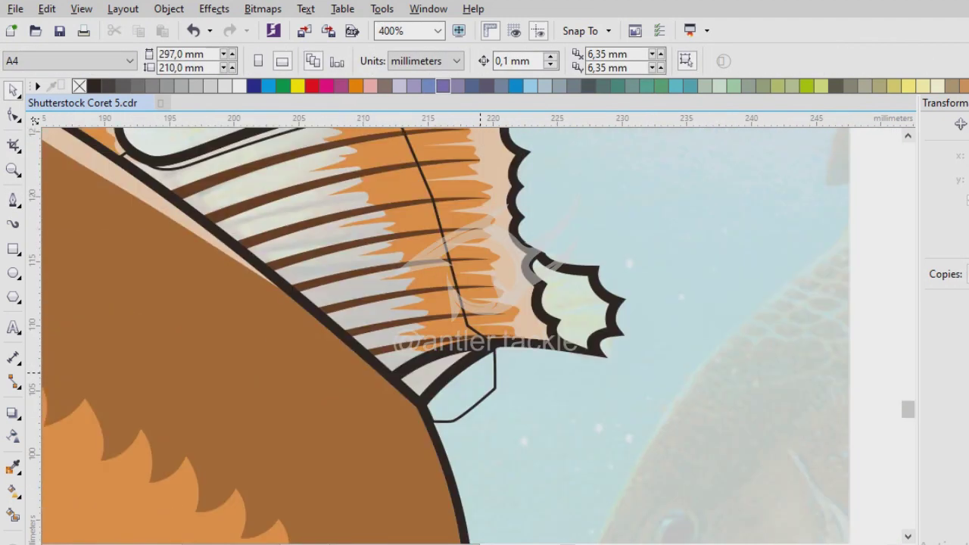
scroll(570, 476, down, 1)
scroll(410, 274, up, 1)
key(i)
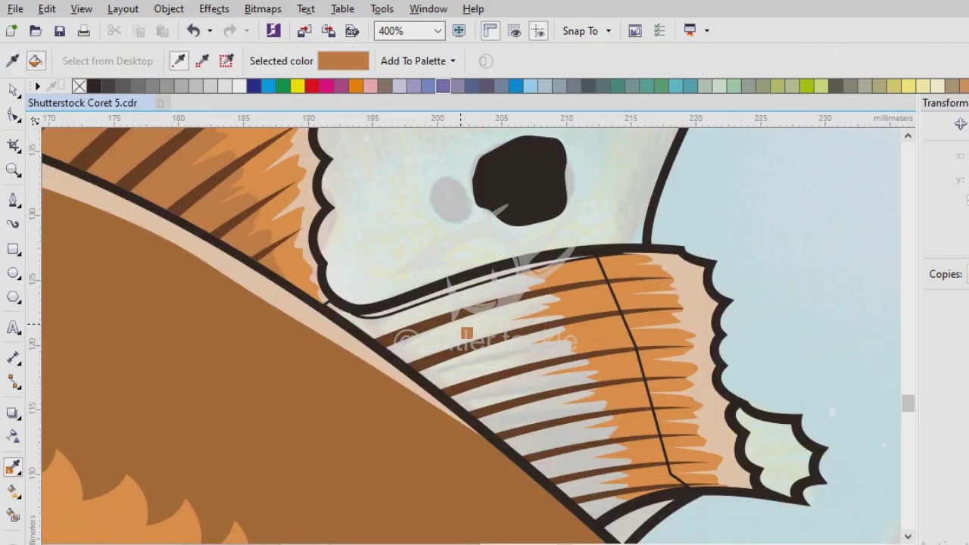
click(467, 333)
key(space)
click(468, 333)
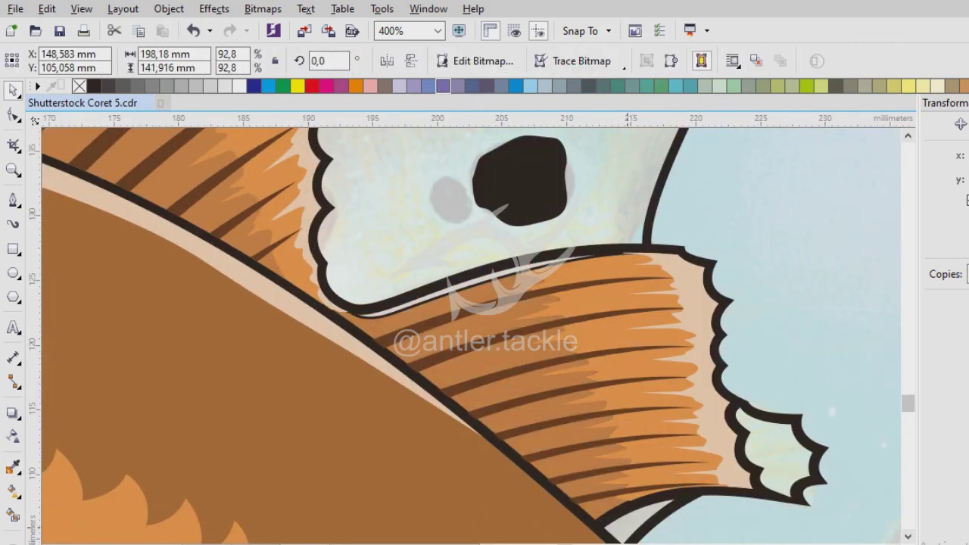
- Fill the narrow strip under the rear dorsal fin's lower edge with darker orange and the scalloped tip lobe with lighter orange
scroll(502, 349, up, 1)
key(i)
scroll(502, 348, down, 2)
scroll(502, 348, up, 2)
key(space)
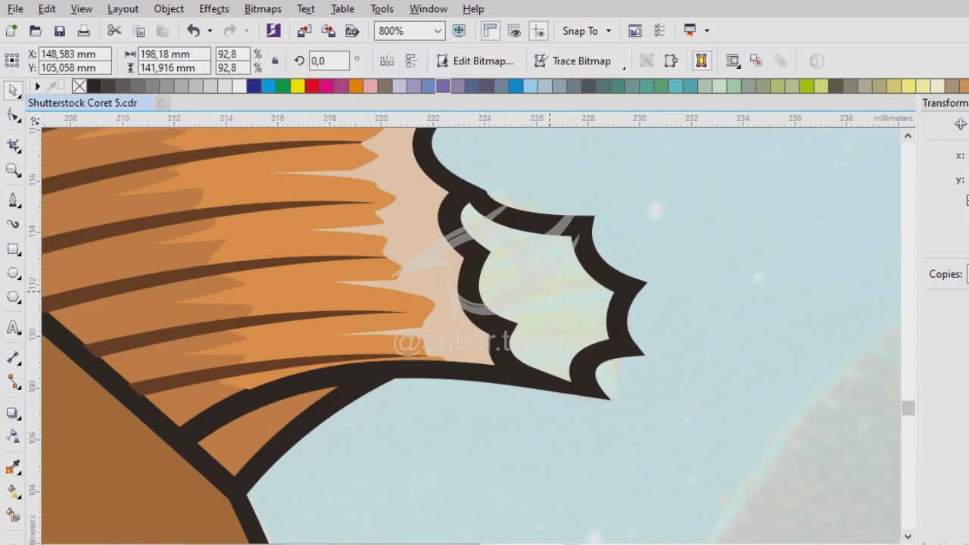
key(i)
scroll(552, 275, down, 2)
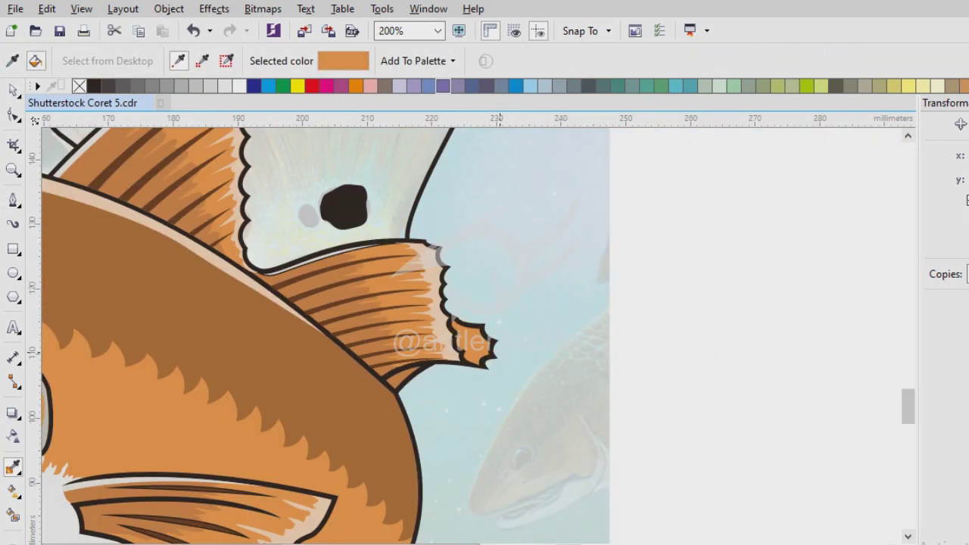
key(space)
scroll(463, 333, up, 3)
- Draw a closed Pen tool shape with a jagged inner edge across the scalloped tip lobe and around its outer side
key(F5)
mouse_move(482, 285)
mouse_down()
mouse_move(625, 429)
mouse_move(562, 454)
mouse_move(589, 475)
mouse_move(550, 499)
mouse_up()
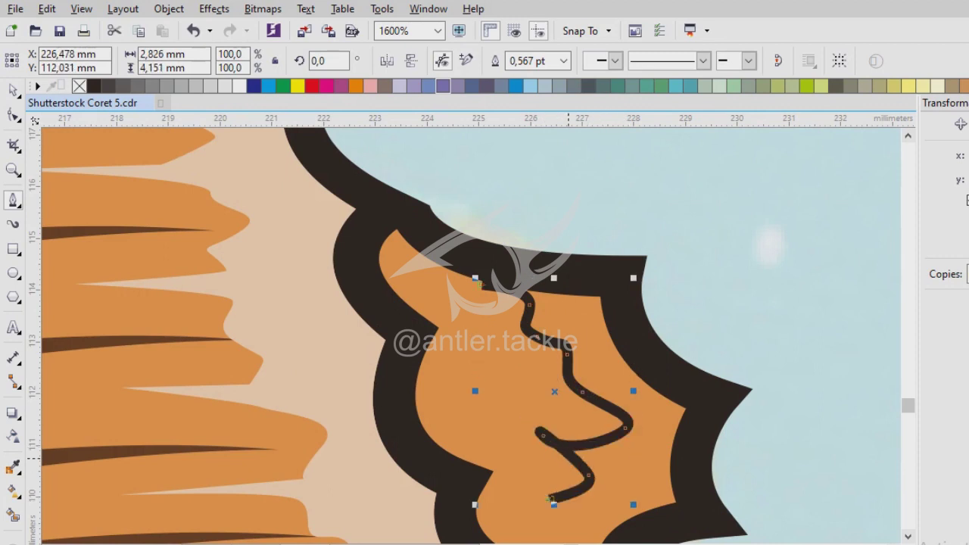
scroll(635, 421, up, 1)
mouse_move(633, 433)
mouse_down()
mouse_move(595, 451)
mouse_move(580, 506)
mouse_up()
scroll(695, 324, down, 1)
drag(747, 427, 779, 385)
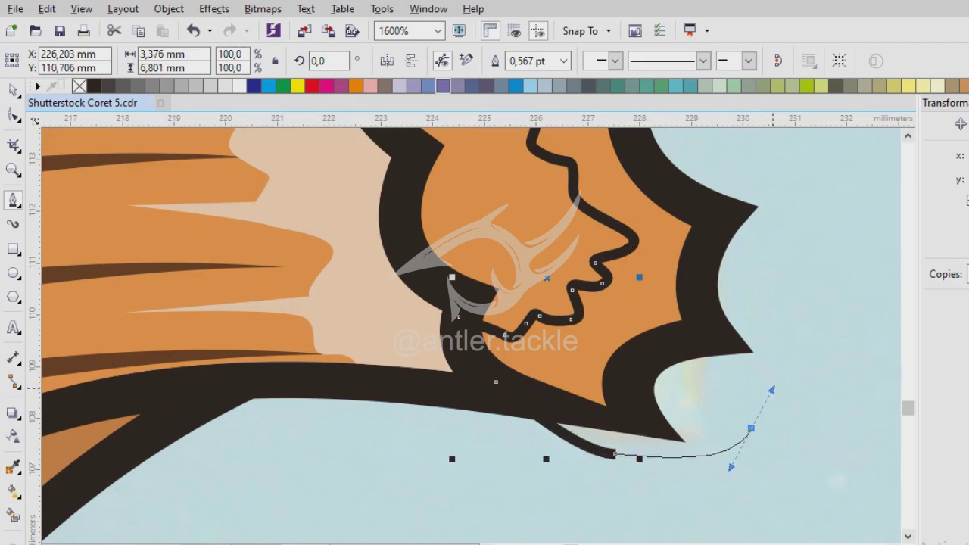
scroll(779, 386, down, 1)
scroll(460, 193, up, 2)
drag(460, 193, 421, 369)
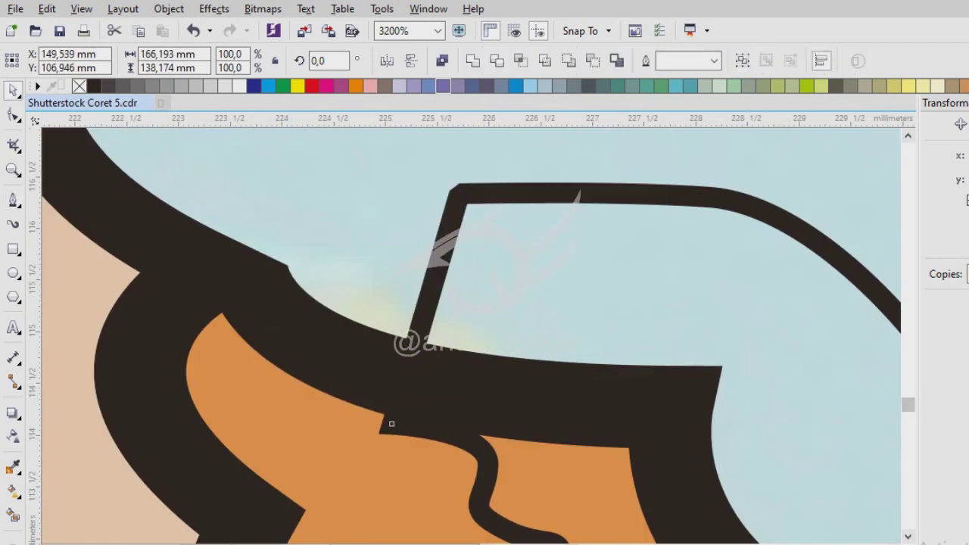
- Trim the jagged shape to the tip lobe's outline and fill it with sampled peach (C6 M23 Y30 K0), without an outline
scroll(466, 337, down, 2)
scroll(485, 333, down, 1)
key(i)
scroll(505, 353, up, 1)
click(504, 352)
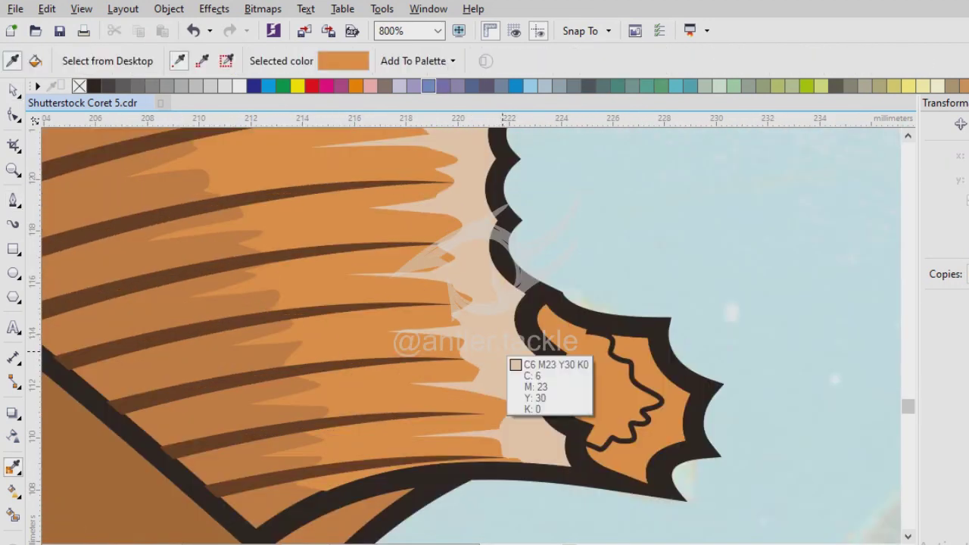
scroll(530, 356, up, 2)
click(530, 356)
scroll(469, 328, down, 3)
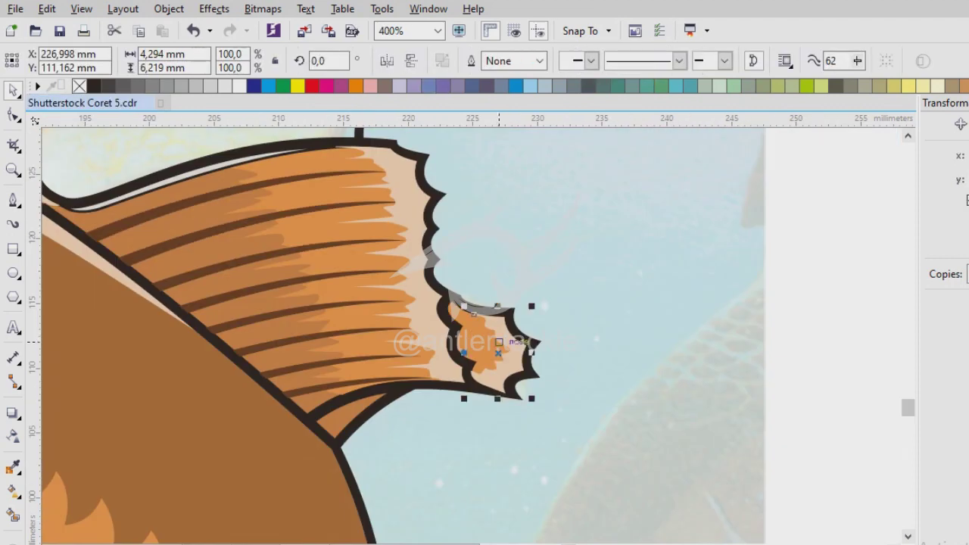
key(Escape)
- Trace a Pen tool curve just inside the spotted tail fin's rear edge, from its base up towards the tip
scroll(469, 328, down, 2)
scroll(371, 231, up, 2)
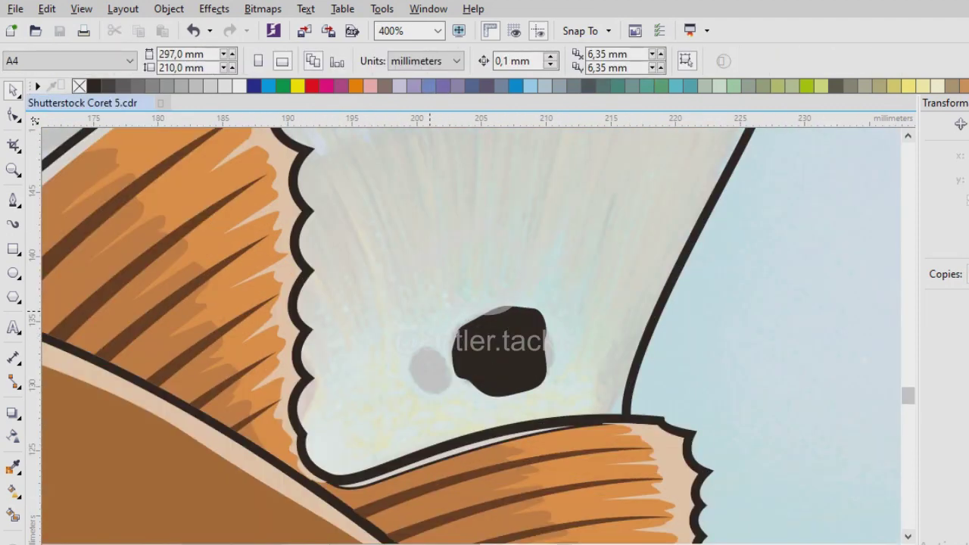
scroll(489, 341, down, 3)
scroll(473, 329, up, 1)
scroll(462, 341, up, 1)
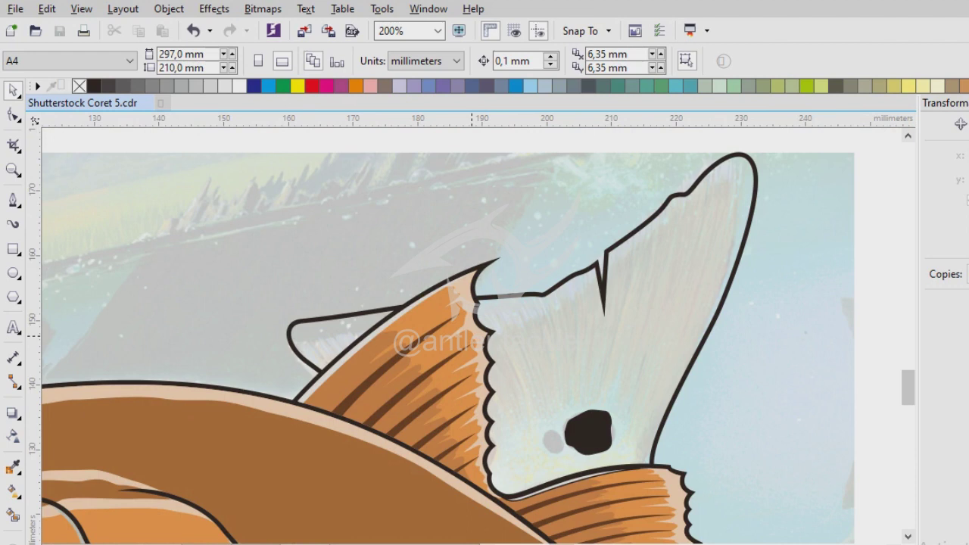
key(F5)
scroll(430, 377, up, 2)
scroll(418, 370, down, 3)
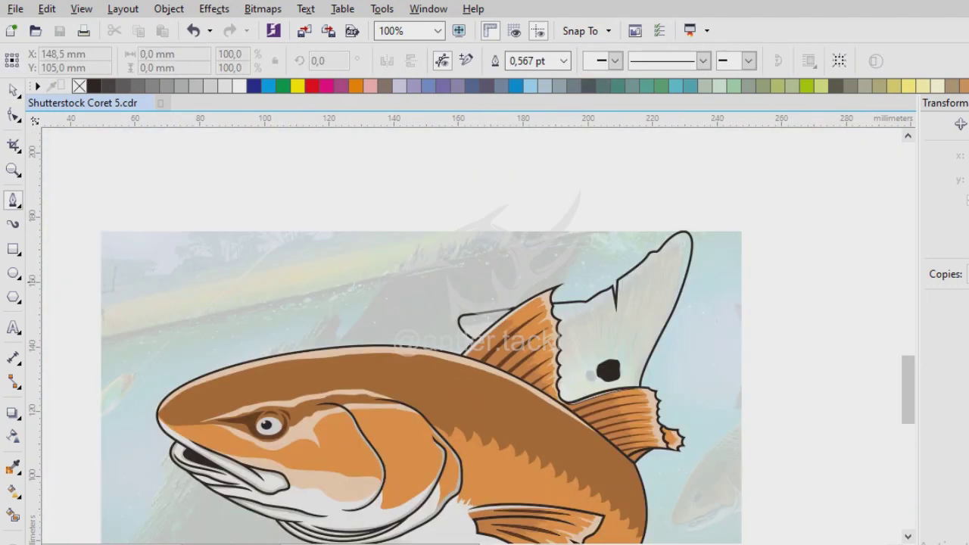
scroll(454, 378, up, 2)
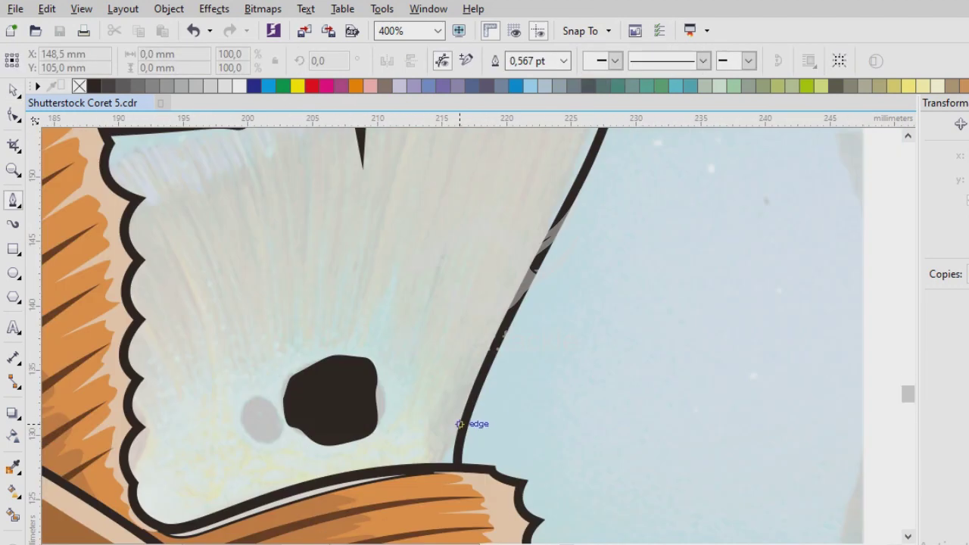
scroll(459, 424, up, 1)
scroll(459, 424, up, 1)
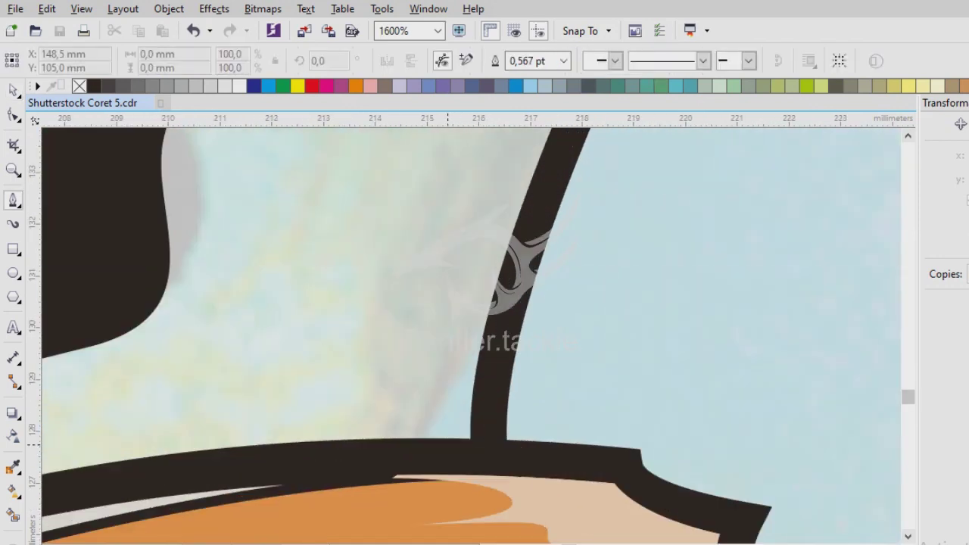
scroll(495, 340, down, 1)
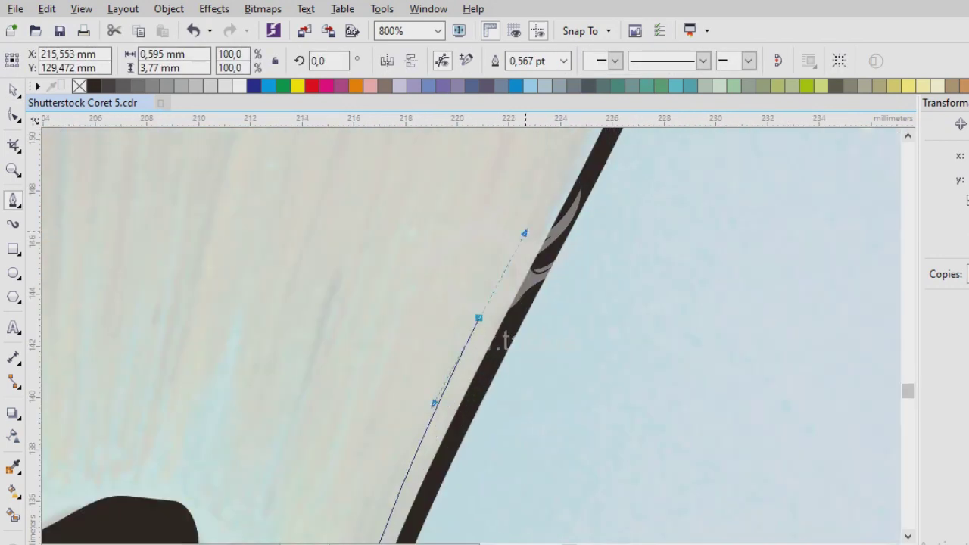
scroll(500, 340, down, 1)
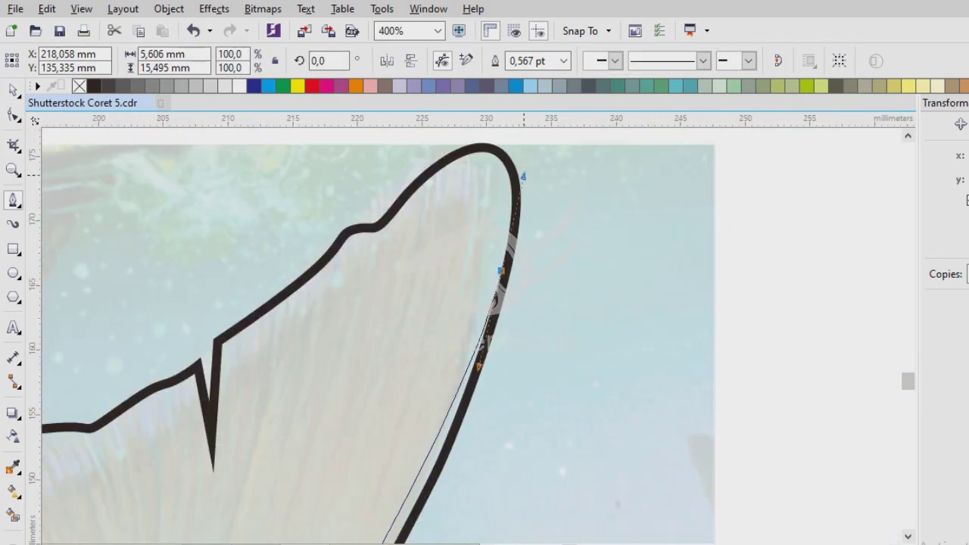
- Close the curve around the outside of the tail fin's rear edge, about 23 by 42 mm, and trim it with the fin outline
scroll(494, 302, down, 1)
scroll(476, 260, up, 1)
scroll(465, 335, up, 1)
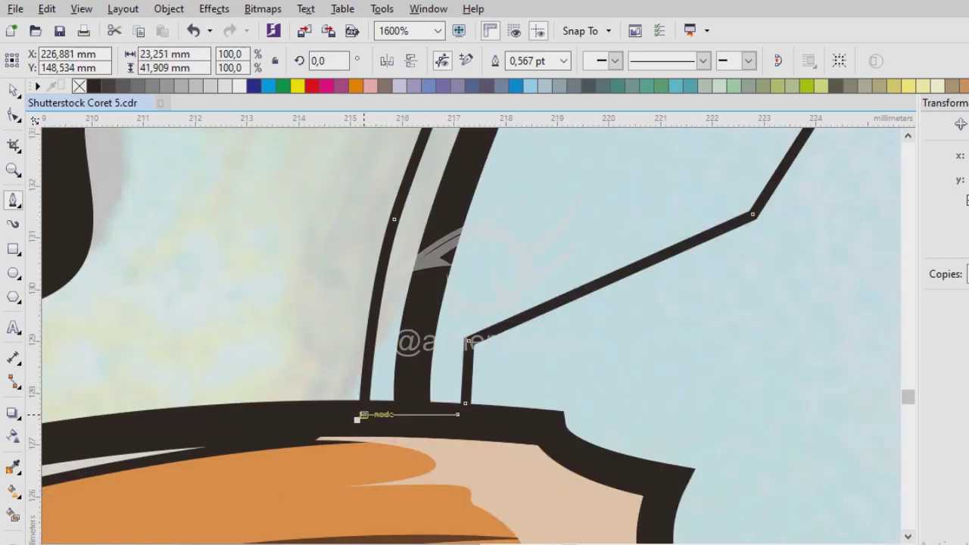
click(358, 417)
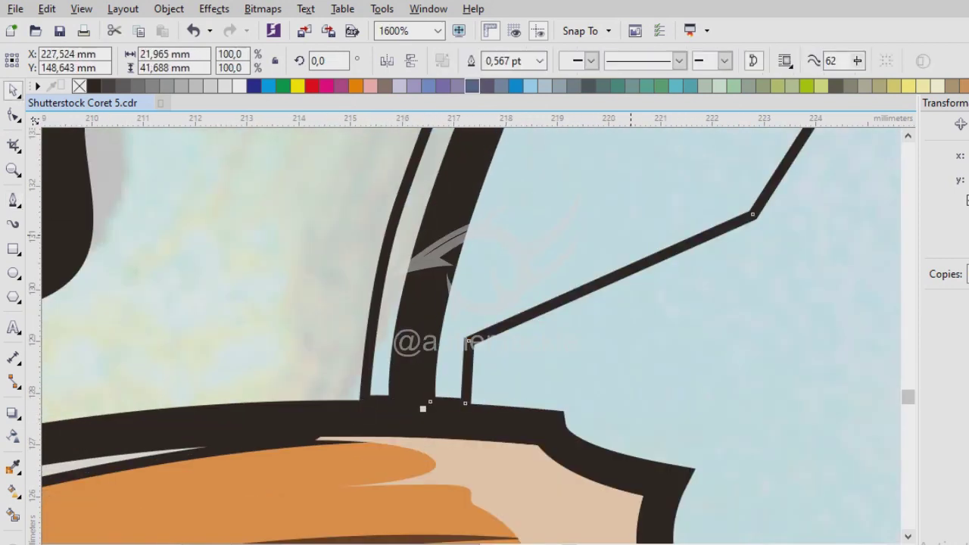
key(Escape)
scroll(424, 364, down, 1)
scroll(424, 356, up, 1)
- Sample the light grey (C13 M10 Y13 K0) of the rear fin's upper strip and apply it to the front dorsal fin's upper edge strip
key(i)
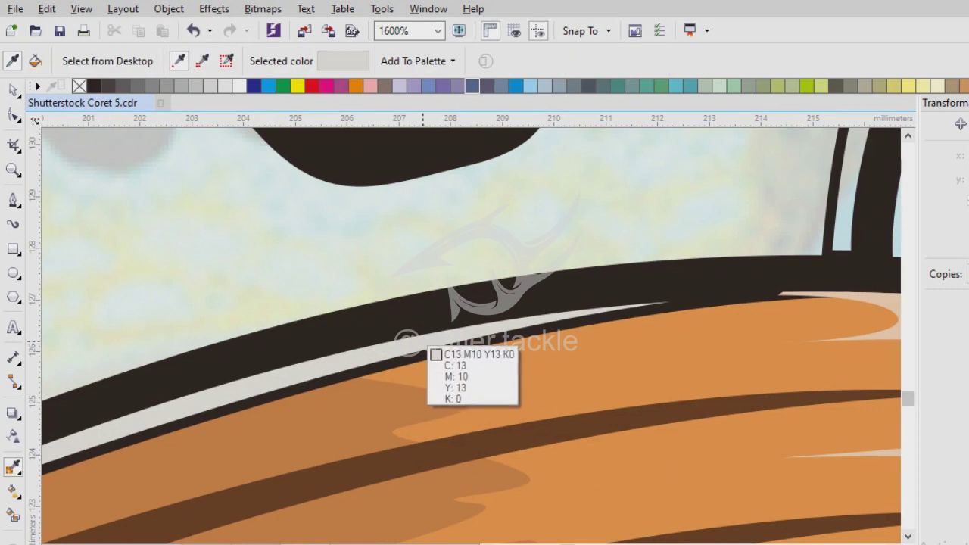
scroll(472, 322, up, 1)
scroll(472, 323, down, 5)
key(space)
scroll(472, 322, up, 1)
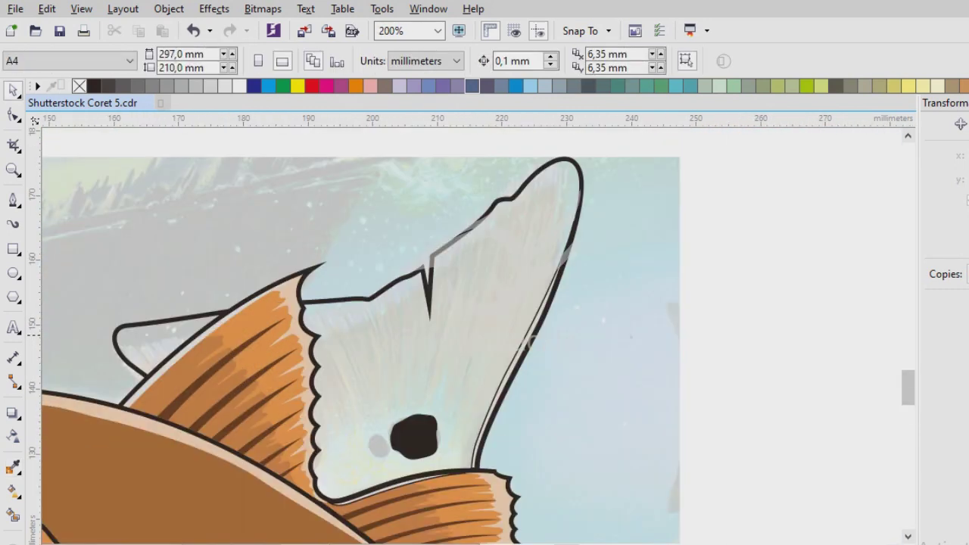
key(space)
scroll(43, 356, up, 2)
drag(452, 327, 476, 320)
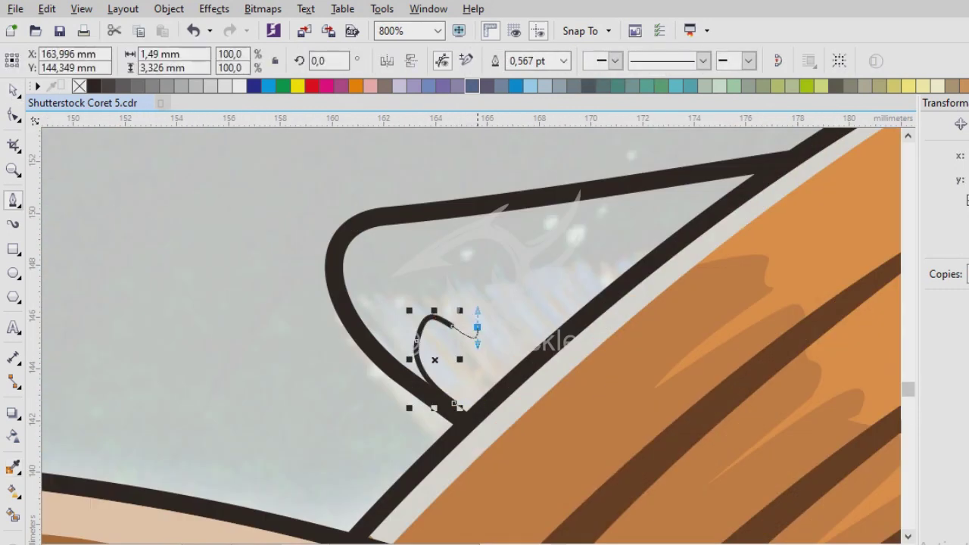
drag(478, 286, 529, 317)
click(537, 345)
scroll(538, 345, up, 2)
scroll(530, 356, down, 1)
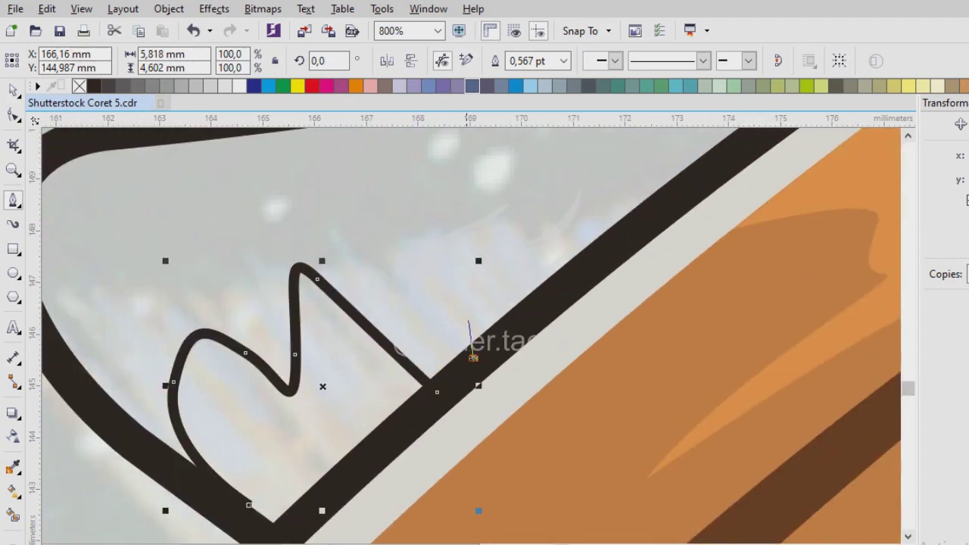
click(543, 253)
scroll(577, 220, down, 2)
scroll(606, 298, up, 1)
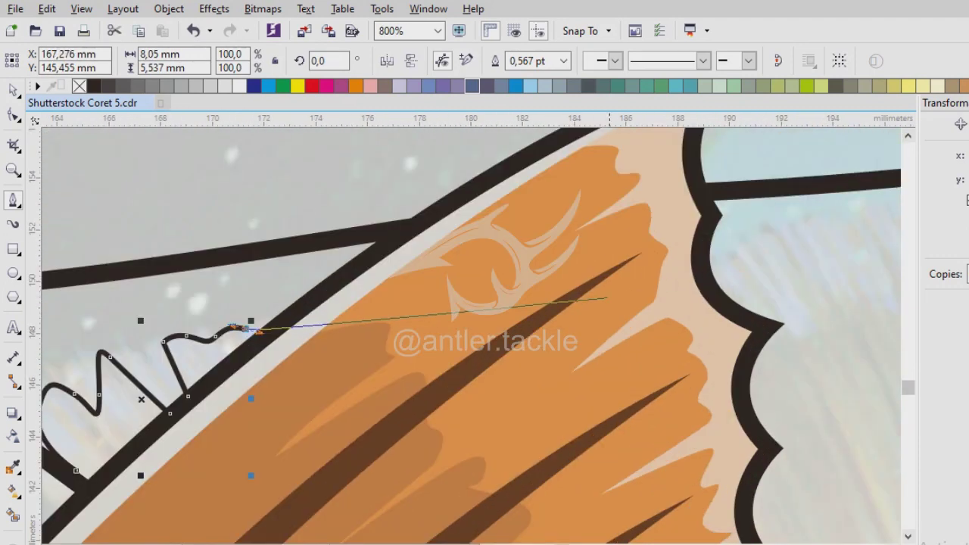
click(702, 279)
scroll(702, 278, up, 1)
drag(475, 311, 493, 290)
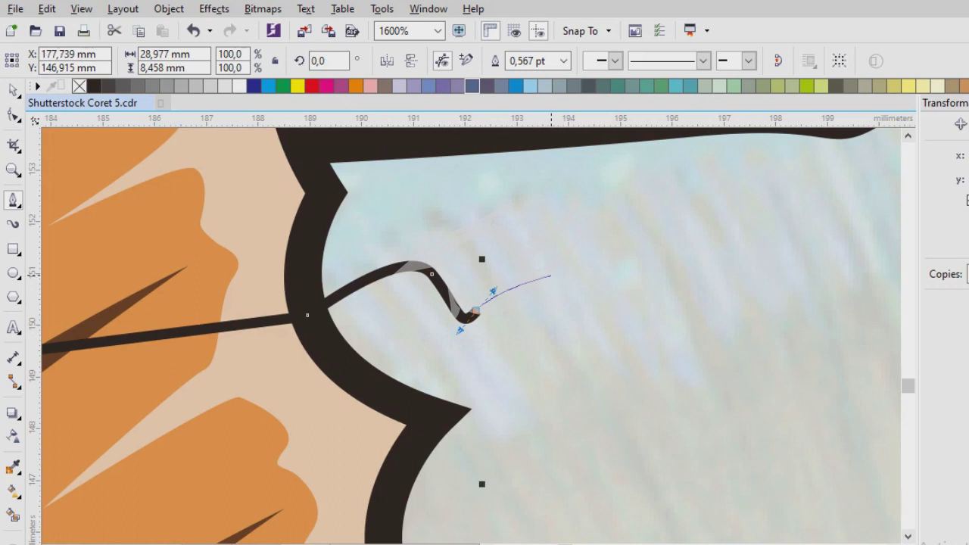
scroll(475, 312, down, 2)
key(Escape)
- Draw a long, thin closed Pen tool ray about 14 by 30 mm through the rear part of the spotted tail fin
scroll(470, 333, right, 3)
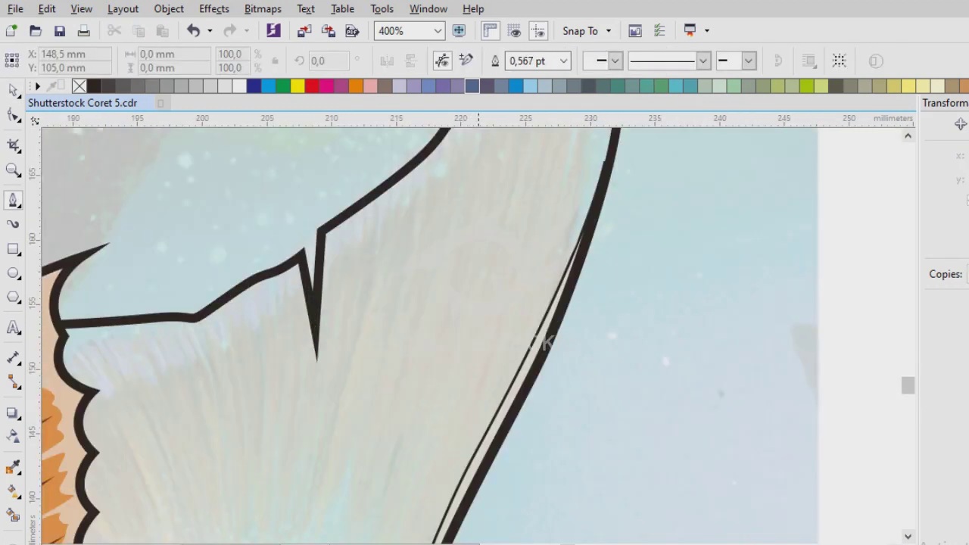
scroll(514, 265, down, 2)
scroll(454, 348, left, 1)
drag(360, 466, 330, 502)
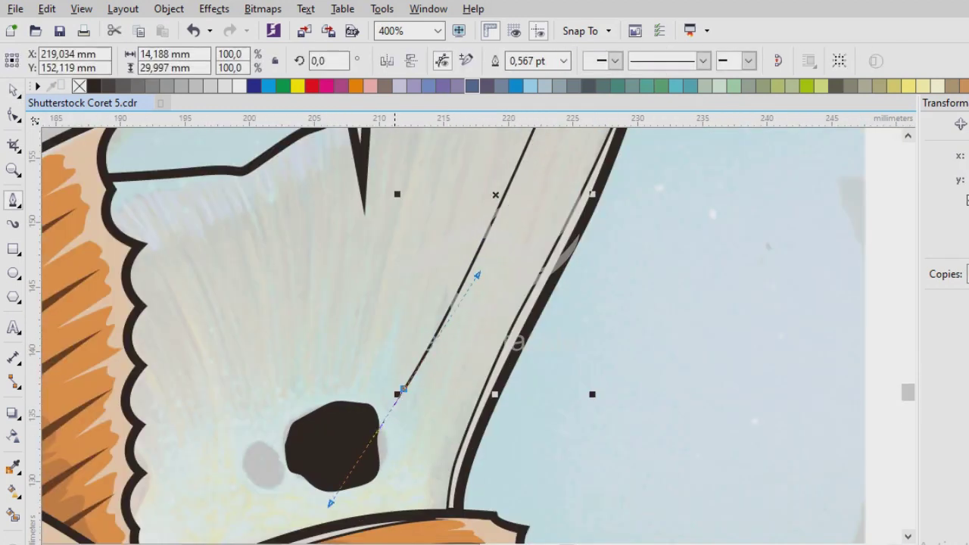
scroll(413, 318, up, 2)
scroll(530, 227, left, 1)
click(616, 134)
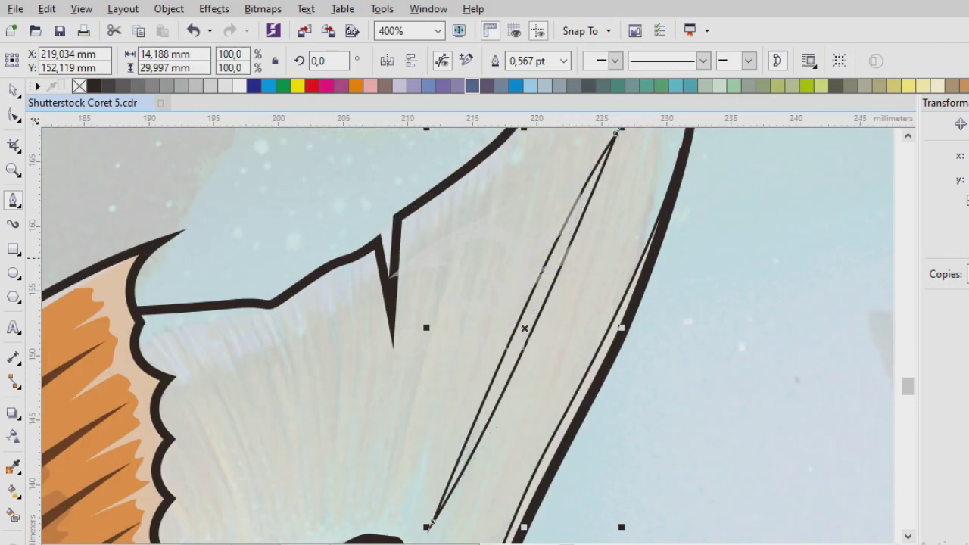
- Draw two more closed tail rays: one about 7 by 23 mm beside the first, and one about 0.8 by 11 mm below the notch
click(502, 201)
scroll(411, 497, down, 1)
drag(409, 455, 386, 523)
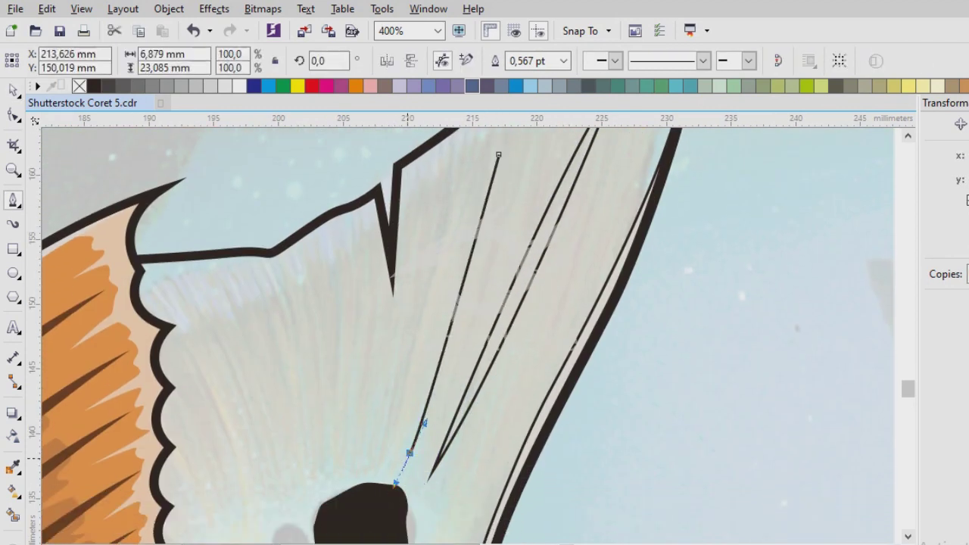
scroll(436, 275, up, 1)
click(392, 314)
key(space)
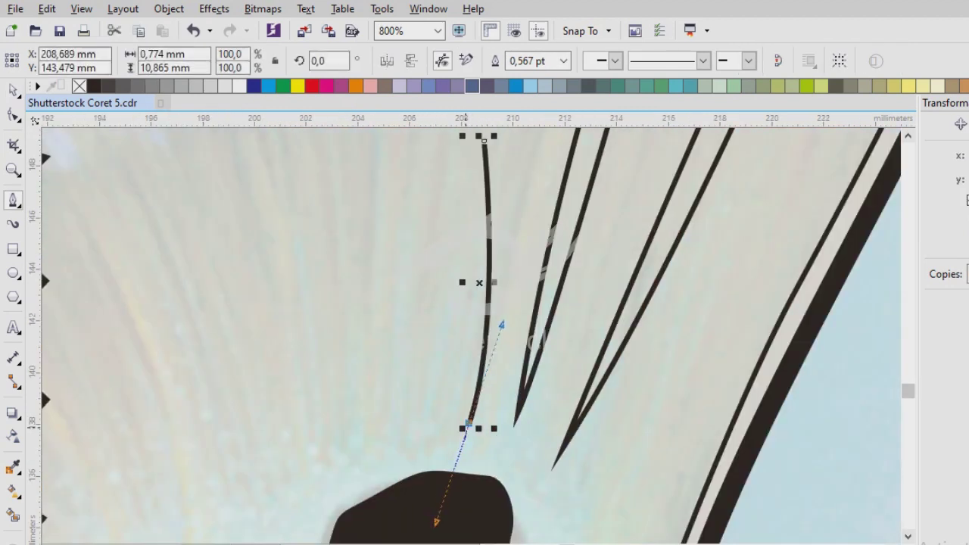
scroll(440, 392, up, 3)
click(528, 268)
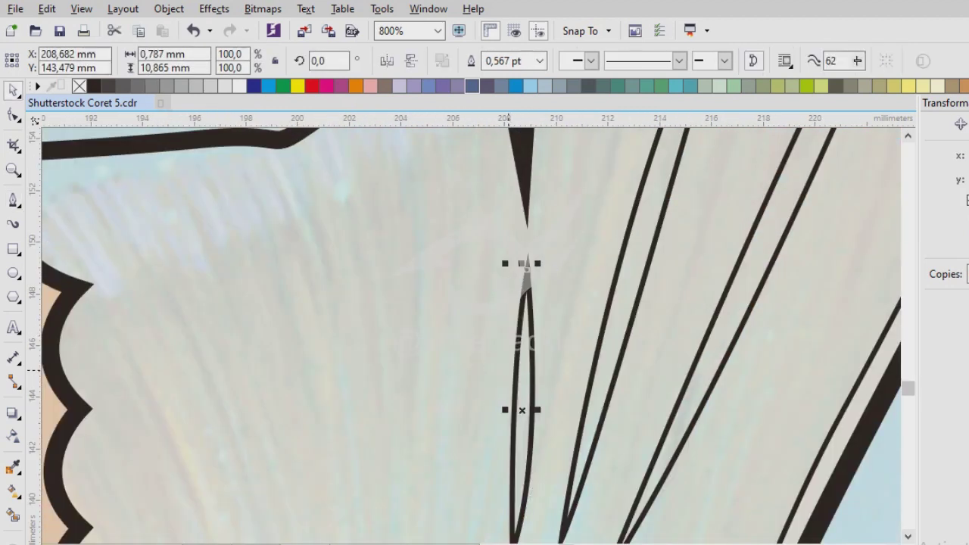
- Draw two closed rays about 2 by 14 mm and 4 by 14 mm on the front side of the tail notch, above the dark spot
scroll(449, 143, down, 3)
scroll(447, 153, down, 1)
click(448, 152)
drag(470, 338, 465, 450)
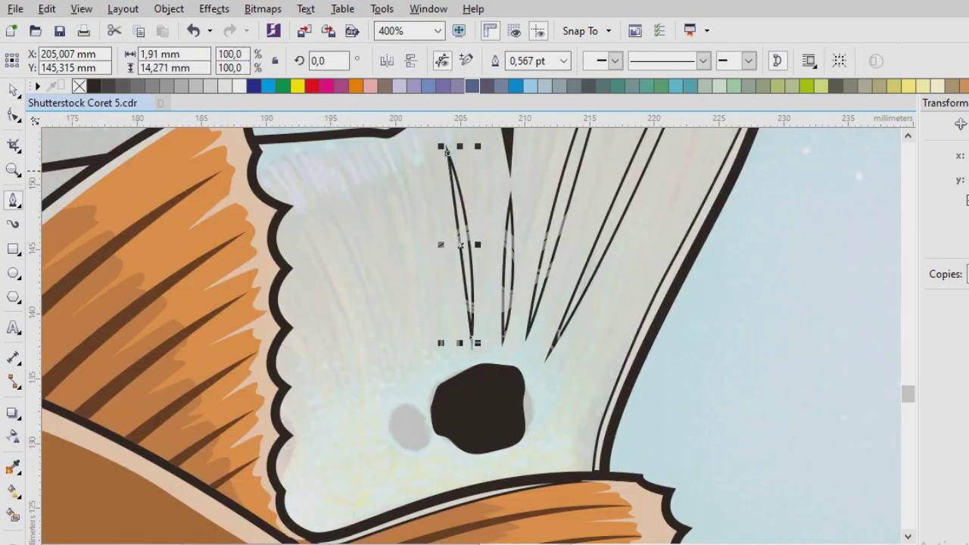
click(391, 164)
drag(444, 463, 444, 464)
scroll(315, 171, up, 2)
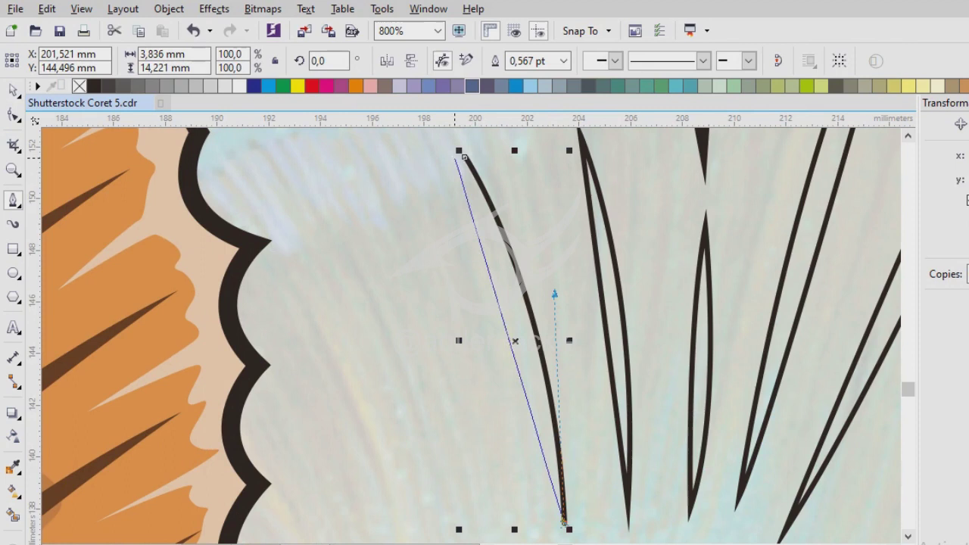
click(466, 156)
- Draw a slanted closed ray about 7 by 14 mm near the tail fin's scalloped front edge
scroll(484, 303, down, 4)
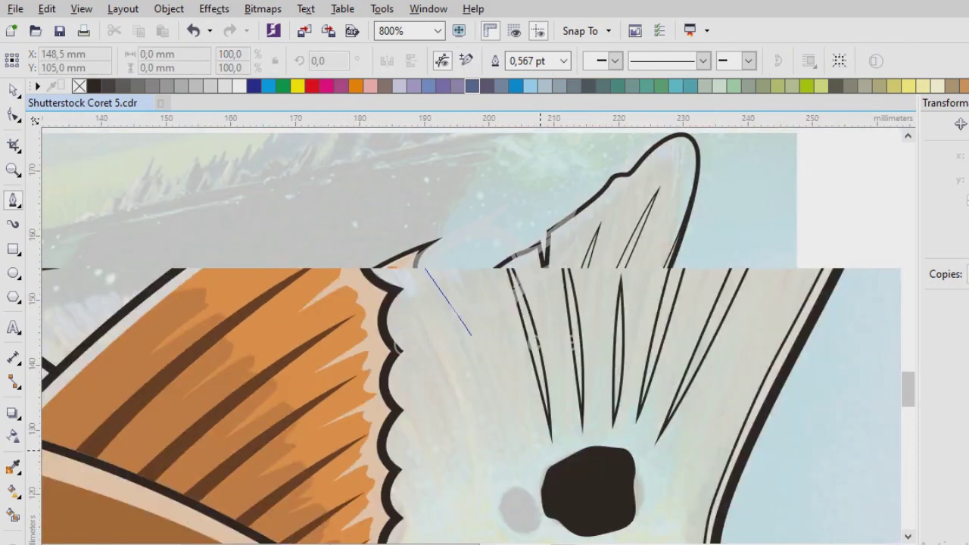
click(498, 320)
drag(497, 320, 651, 488)
double_click(594, 491)
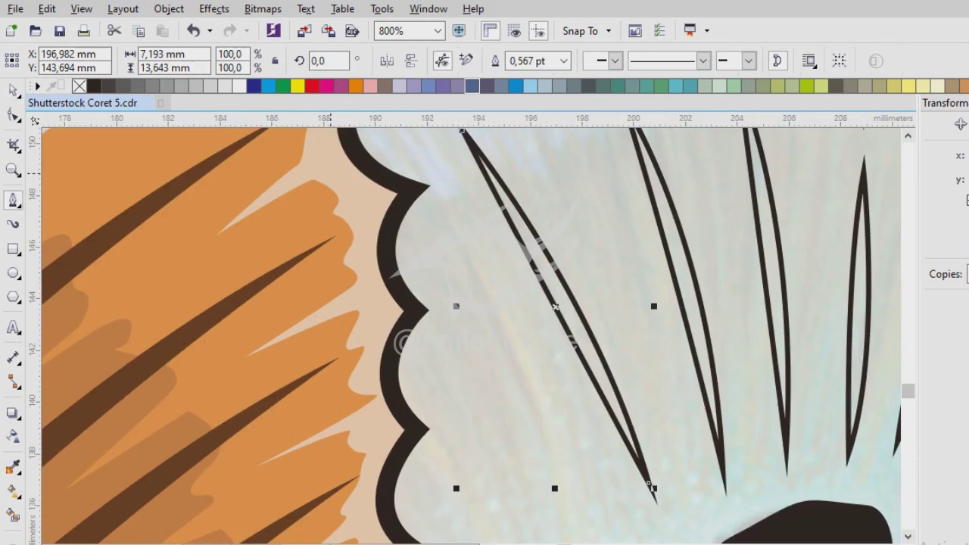
- Draw a closed Pen tool ray about 9 by 13 mm crossing the tail fin's scalloped front edge
click(425, 306)
drag(560, 503, 475, 338)
scroll(498, 346, down, 2)
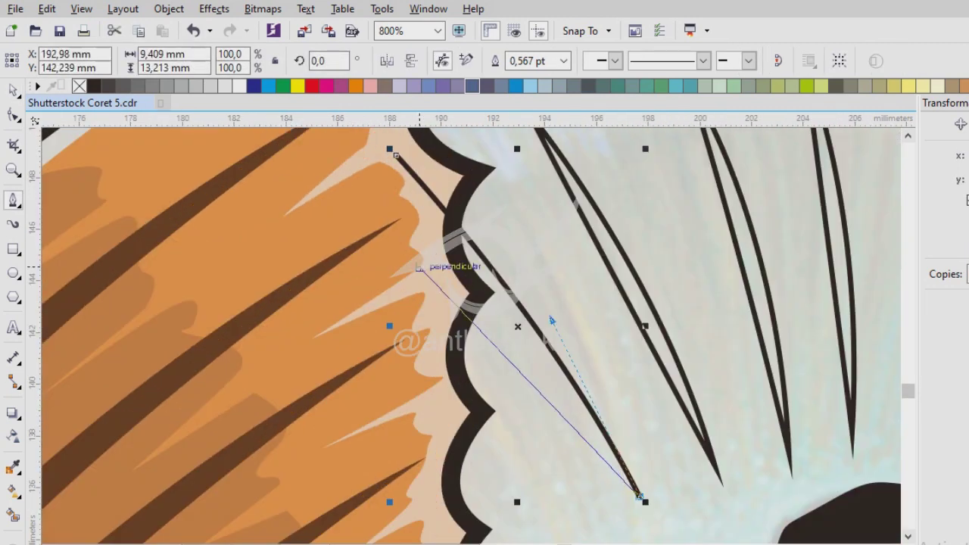
click(396, 154)
scroll(633, 269, down, 1)
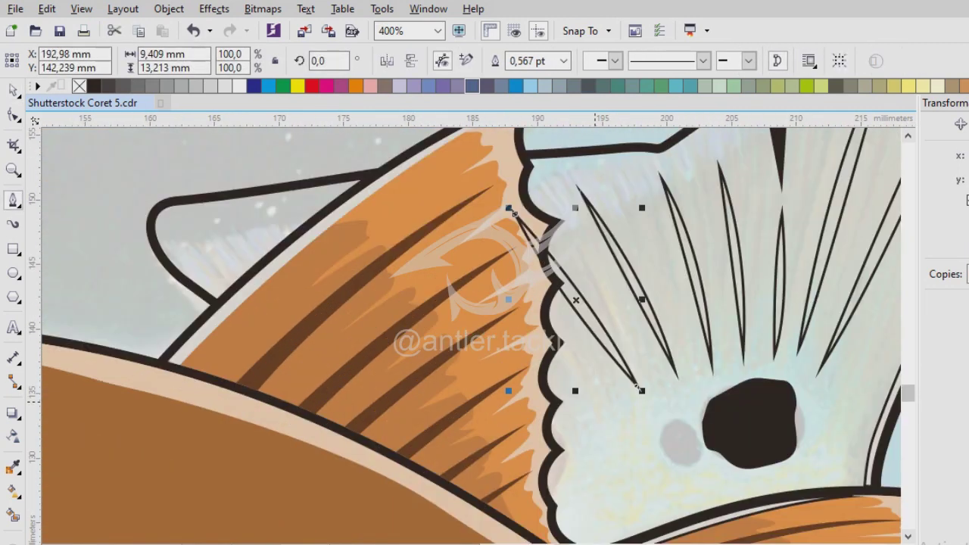
- Draw a closed ray about 16 by 15 mm below the previous one, extending from the tail fin across the orange fin
click(575, 391)
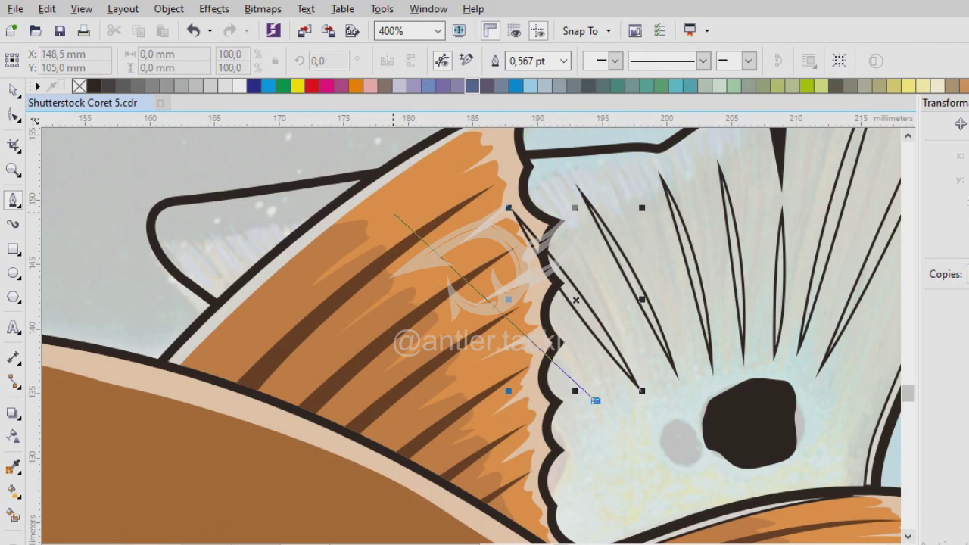
click(390, 210)
scroll(584, 421, up, 1)
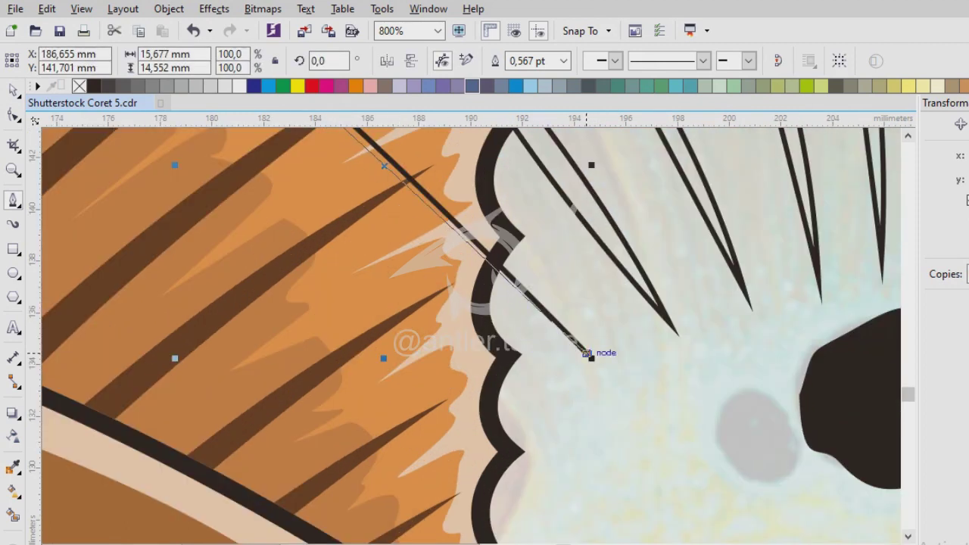
scroll(576, 303, down, 1)
click(400, 340)
scroll(526, 342, down, 1)
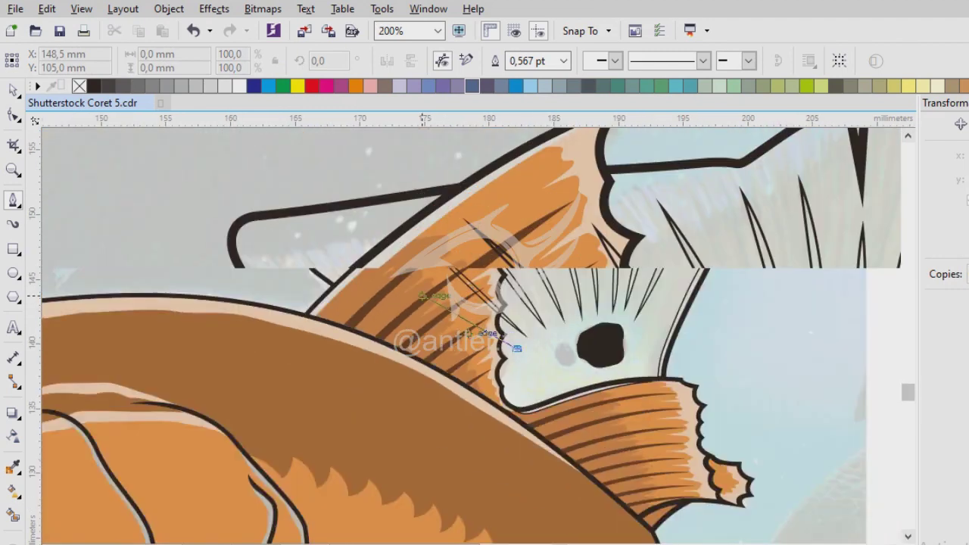
- Draw a longer, flatter closed ray about 26 by 15 mm under it, also extending across the orange fin
scroll(516, 348, up, 1)
click(663, 445)
scroll(663, 445, up, 1)
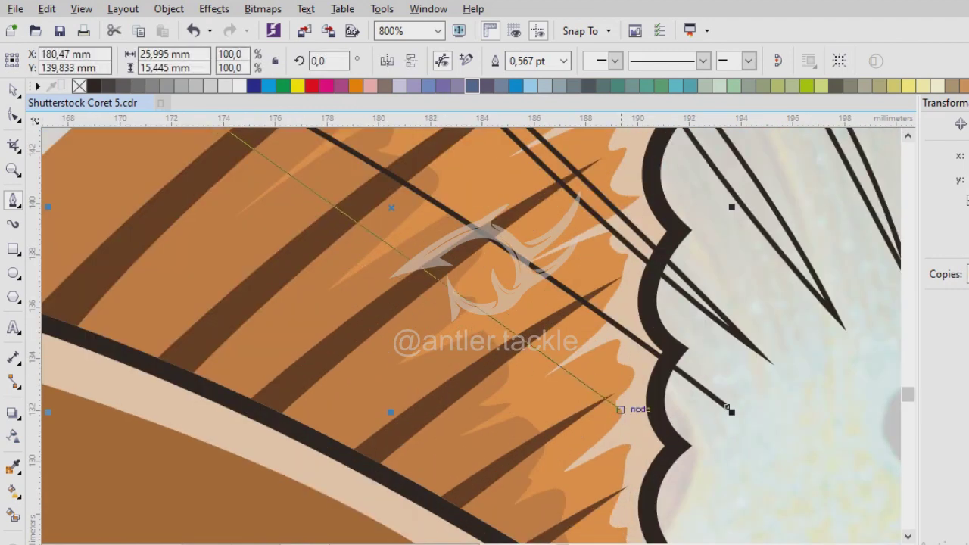
scroll(729, 409, down, 1)
scroll(681, 409, up, 1)
- Combine the tail rays into one object, filled with the fin stripes' dark brown and without an outline
key(space)
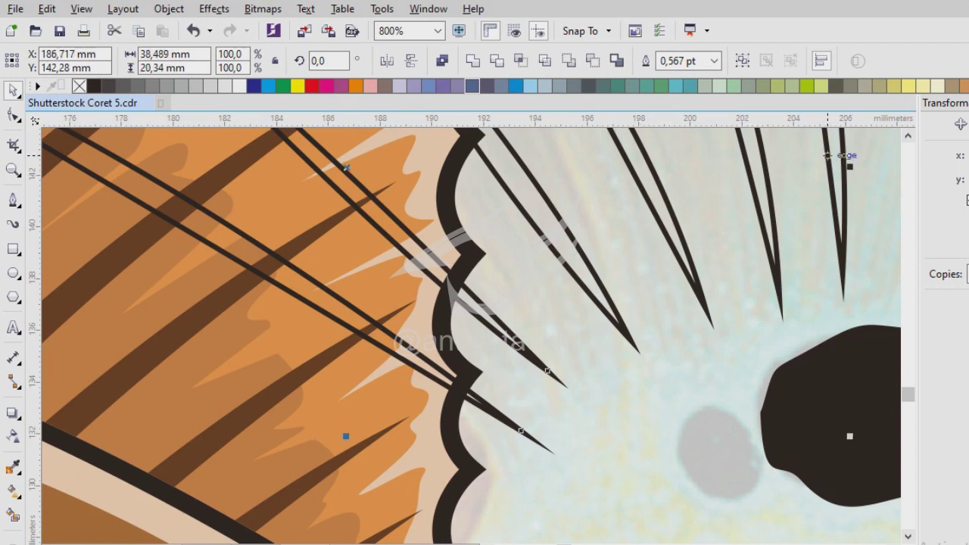
drag(828, 155, 381, 320)
click(371, 85)
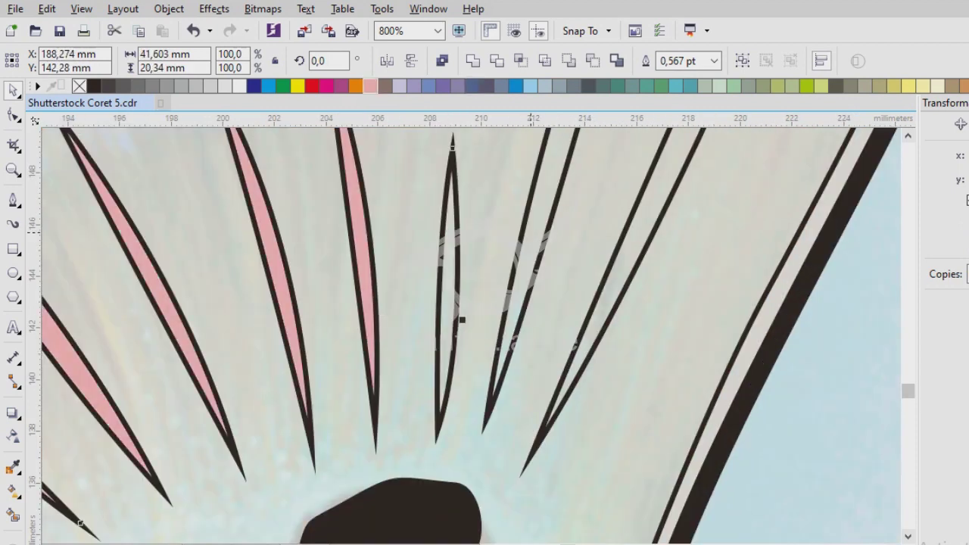
click(386, 86)
right_click(78, 86)
scroll(467, 345, down, 1)
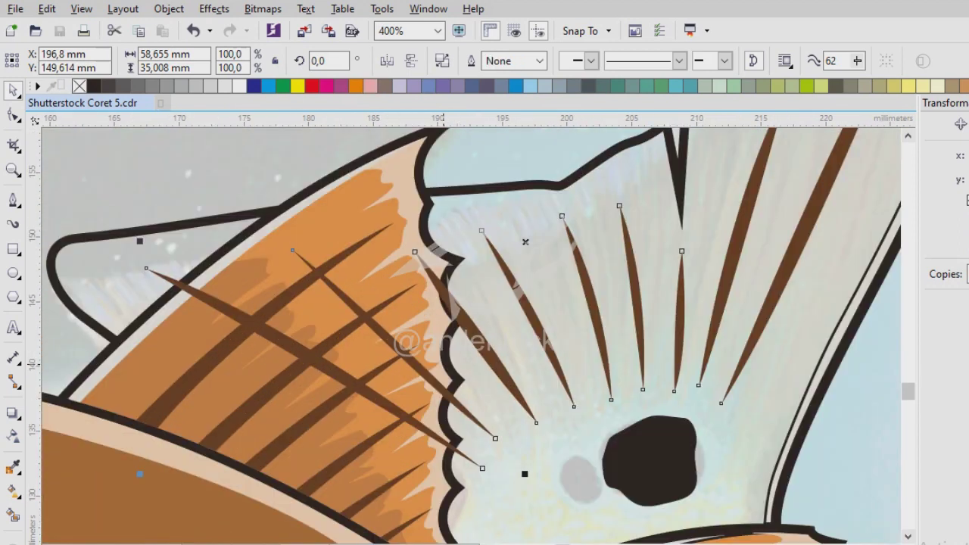
key(Delete)
- Start a Pen tool shading outline with jagged peaks inside the small pale fin tip in front of the orange fin
click(603, 208)
click(13, 199)
scroll(46, 296, up, 2)
click(528, 435)
click(457, 310)
click(475, 274)
click(432, 204)
click(612, 340)
drag(541, 214, 649, 238)
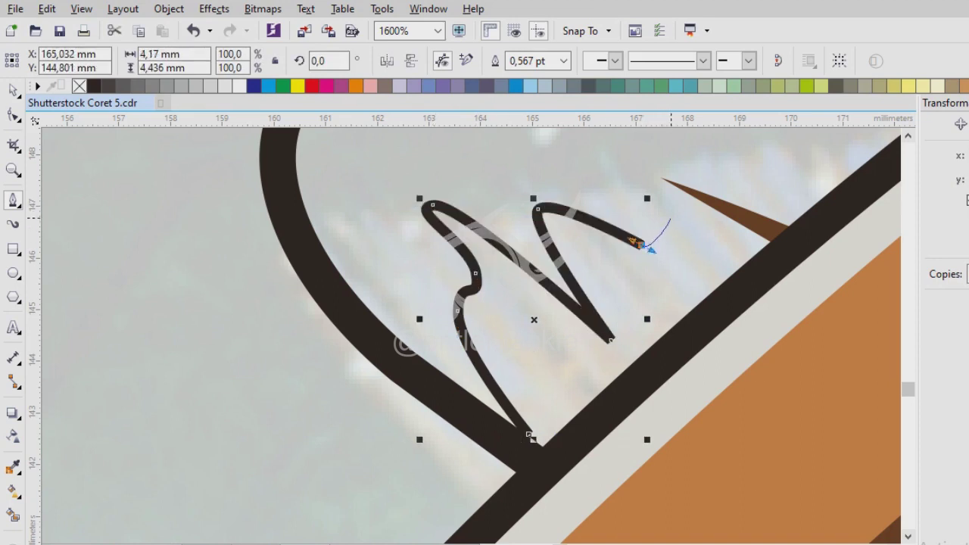
drag(411, 372, 448, 270)
drag(460, 307, 552, 281)
drag(637, 309, 680, 271)
scroll(637, 308, down, 1)
- Continue the outline across the orange fin and into jagged points along the tail's upper edge, about 38 by 10 mm overall
drag(623, 340, 461, 327)
click(443, 324)
drag(444, 271, 497, 288)
drag(580, 234, 703, 400)
scroll(498, 389, down, 1)
click(495, 390)
click(453, 242)
drag(501, 242, 532, 224)
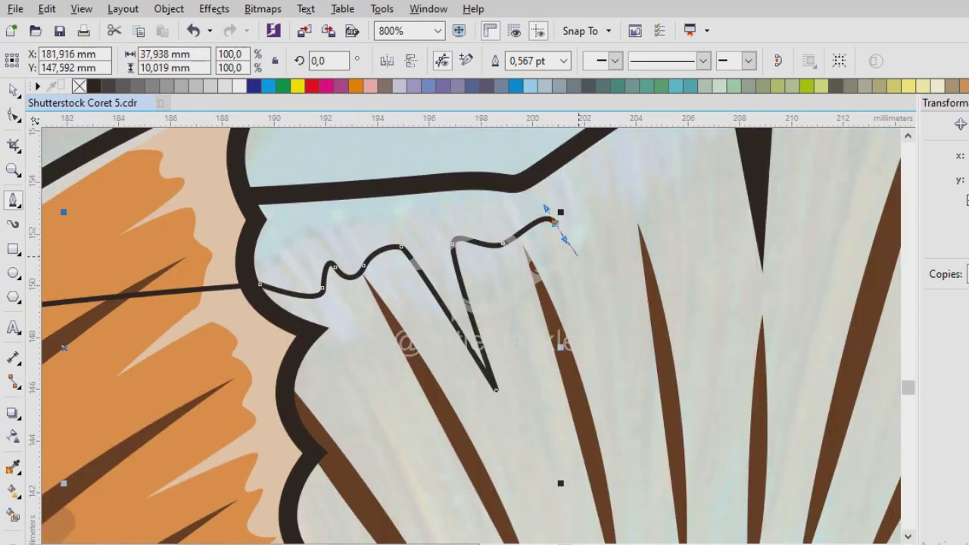
drag(613, 351, 615, 383)
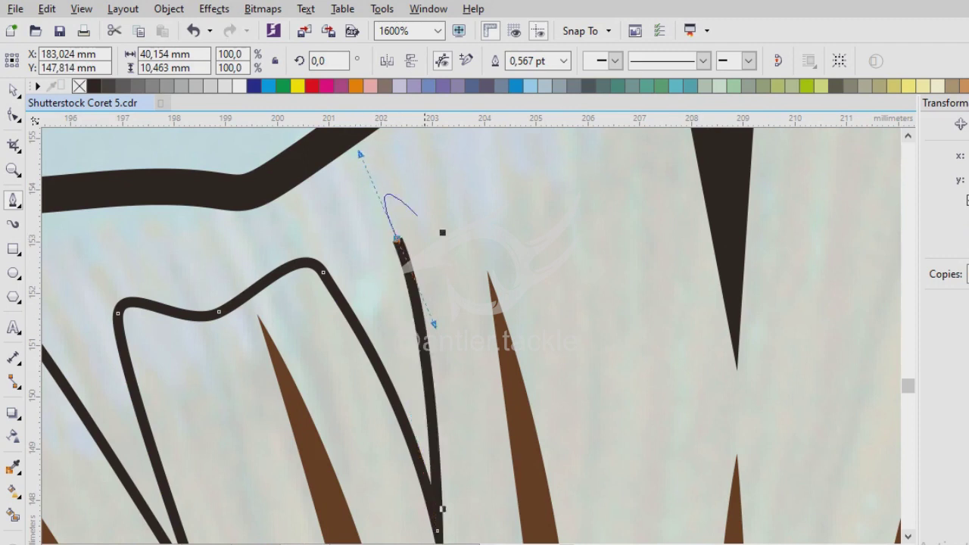
- Extend the jagged outline between the rays and past the tail notch, about 48 by 15 mm overall
click(476, 220)
click(512, 211)
drag(555, 205, 555, 255)
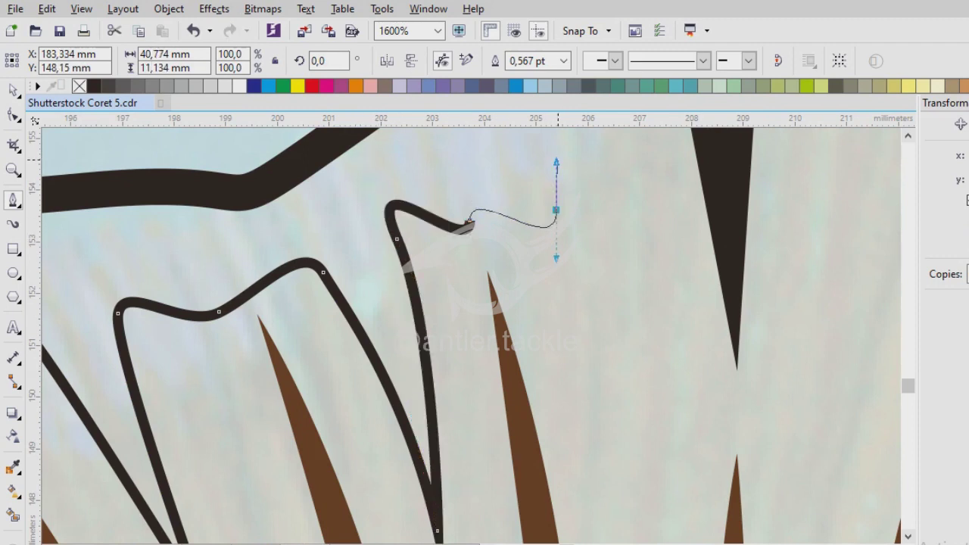
scroll(487, 451, down, 1)
scroll(493, 429, up, 1)
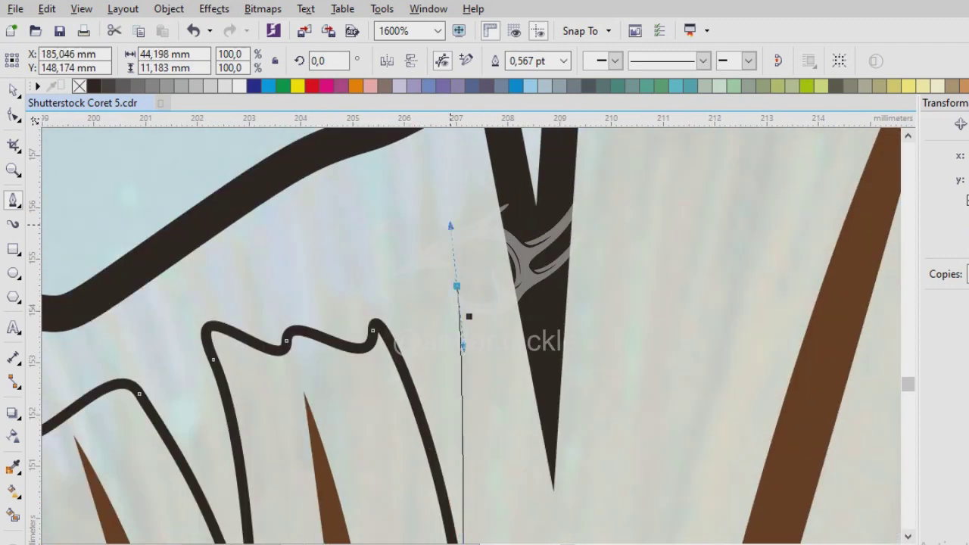
scroll(580, 227, up, 3)
scroll(468, 296, down, 1)
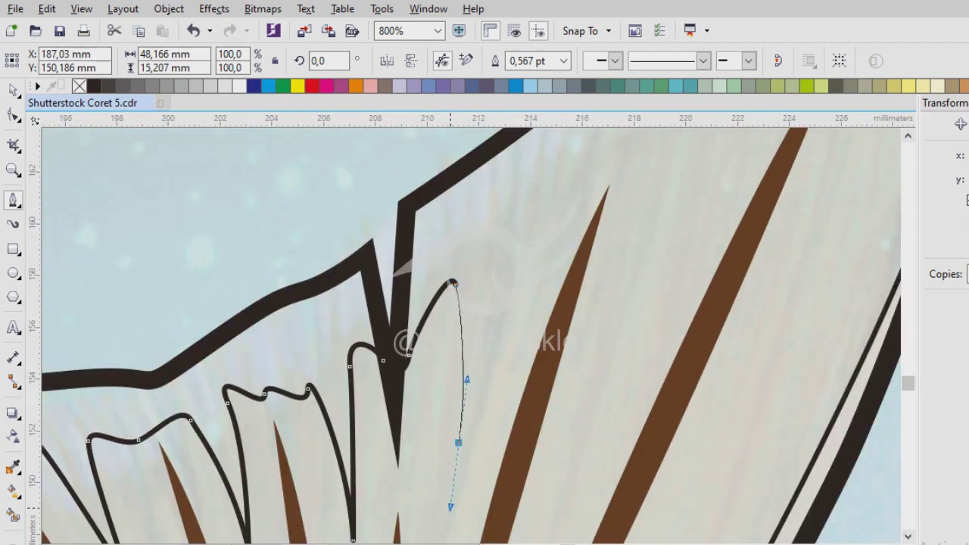
- Continue the jagged outline around the long ray tips up the rear tail lobe, about 65 by 26 mm overall
drag(477, 405, 485, 378)
click(540, 208)
click(569, 201)
scroll(568, 200, down, 1)
click(468, 261)
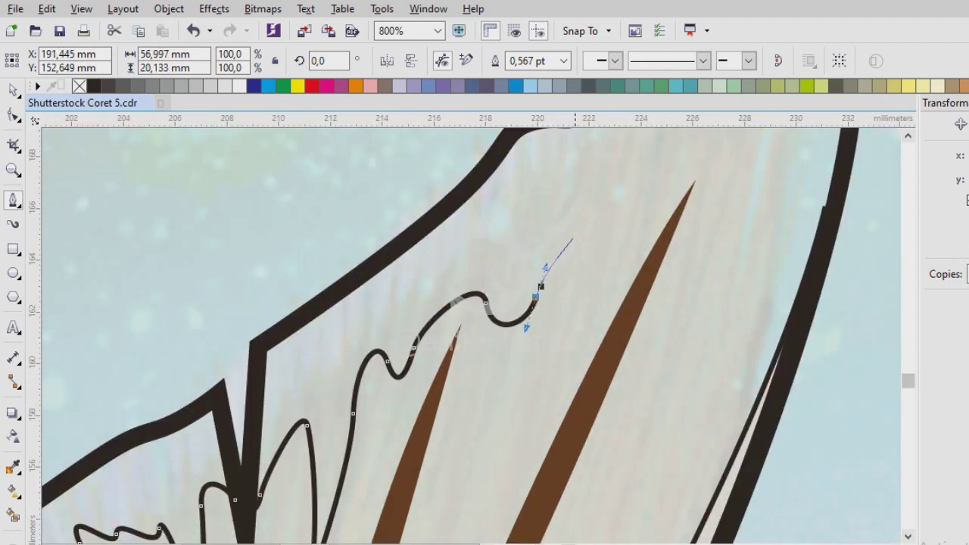
drag(491, 259, 469, 350)
scroll(470, 351, up, 1)
scroll(459, 404, down, 1)
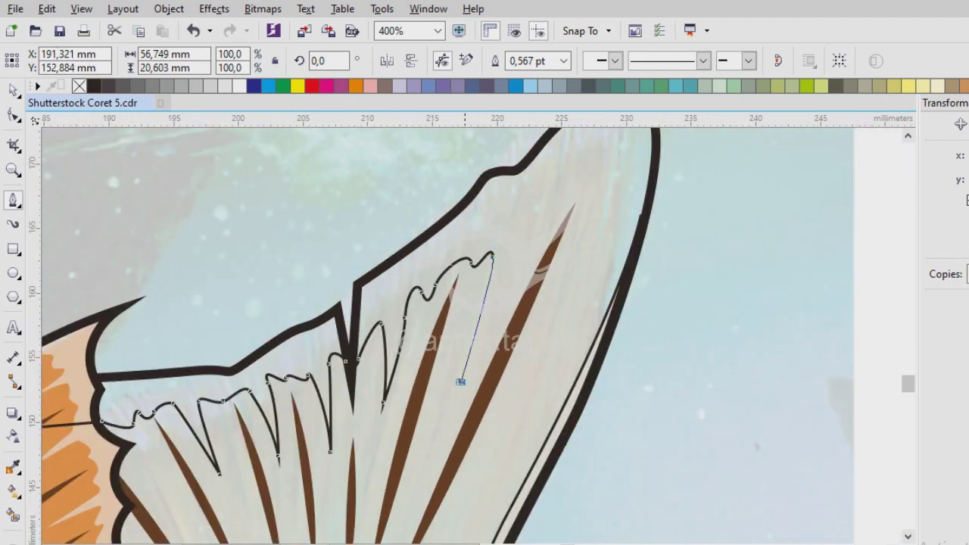
scroll(460, 381, up, 1)
scroll(470, 345, down, 1)
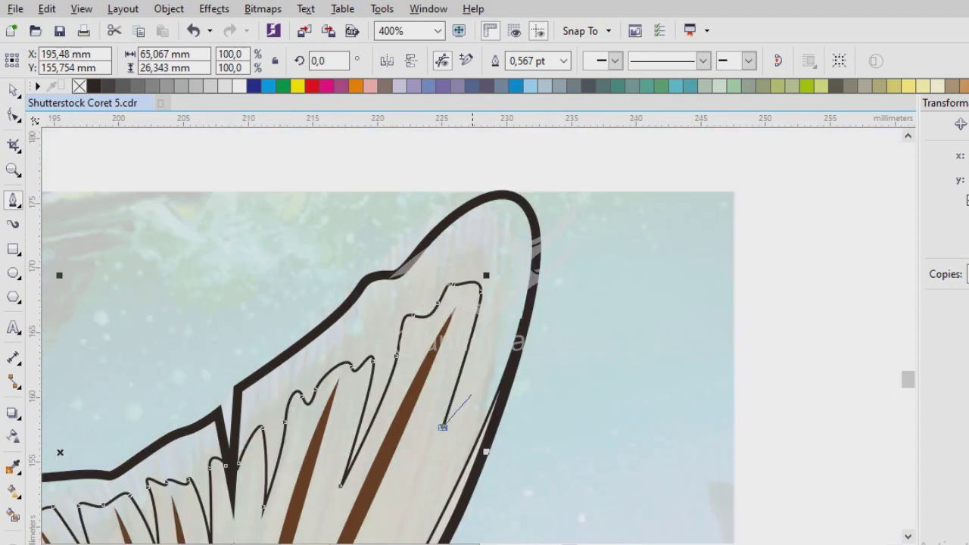
- Finish the last points near the tail tip and close the outline loosely outside the fins, about 82 by 37 mm overall
scroll(471, 395, up, 1)
click(500, 301)
scroll(467, 348, down, 1)
click(537, 375)
scroll(355, 168, down, 1)
scroll(474, 339, up, 1)
click(472, 247)
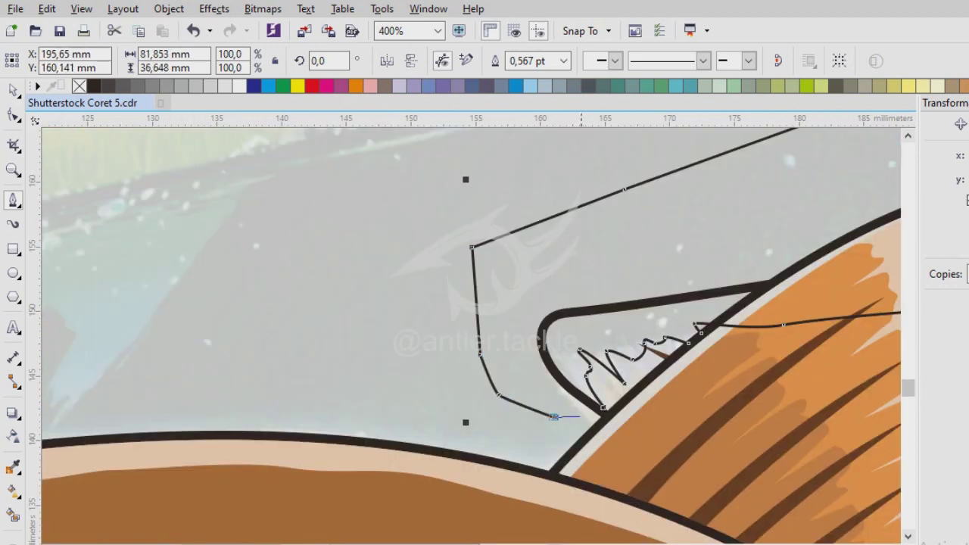
click(593, 406)
- Cut the upper lobe's jagged edge area from the closed outline along the tail contour and fill it light tan
scroll(599, 407, up, 1)
scroll(601, 405, up, 1)
key(space)
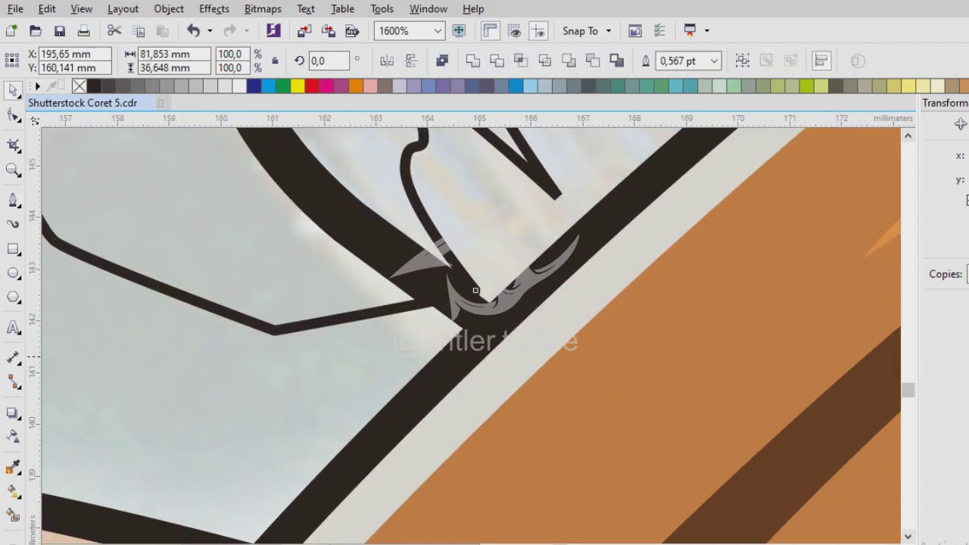
scroll(476, 290, down, 2)
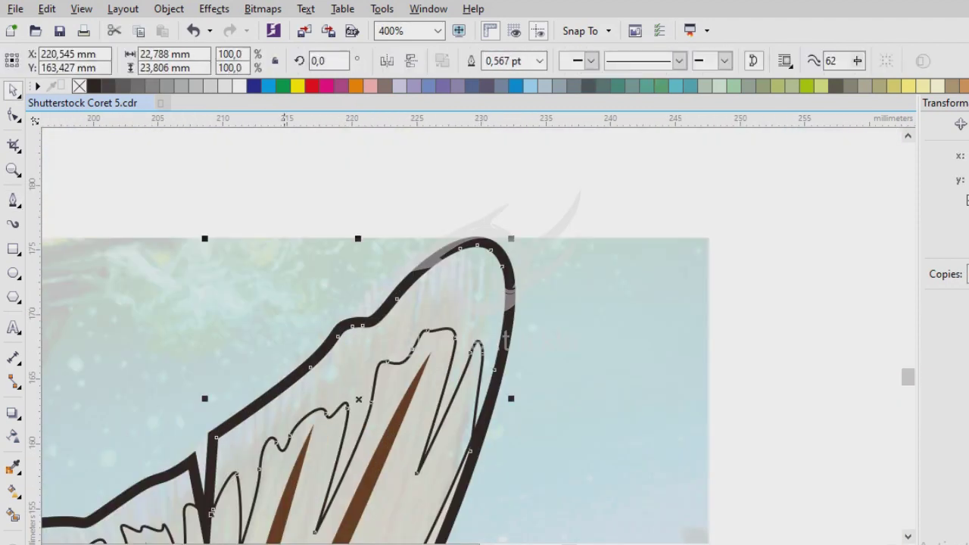
key(Escape)
key(space)
- Draw a wavy Freehand line about 2.4 by 6.5 mm from the tail fin's lower edge up through the grey spot
scroll(445, 338, down, 2)
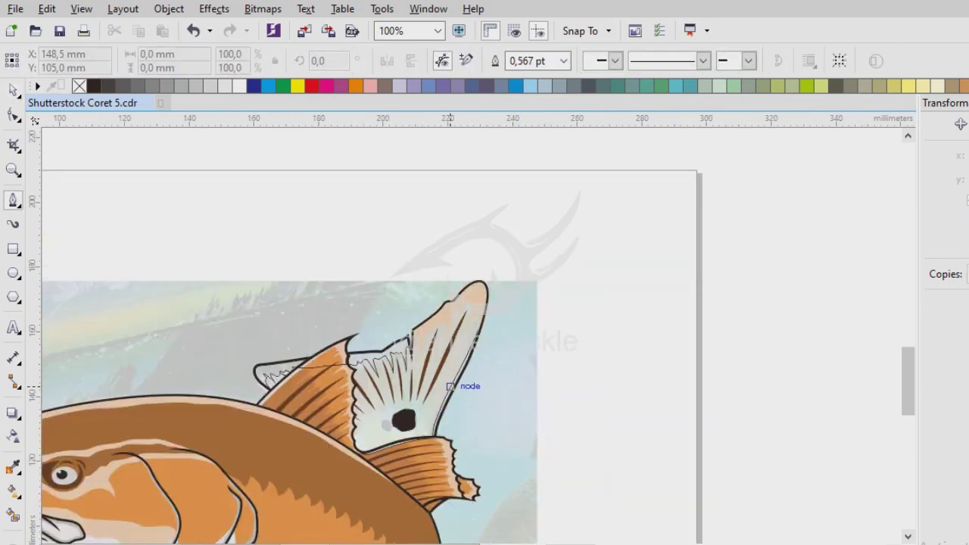
scroll(445, 338, up, 1)
scroll(445, 338, down, 1)
scroll(445, 338, up, 3)
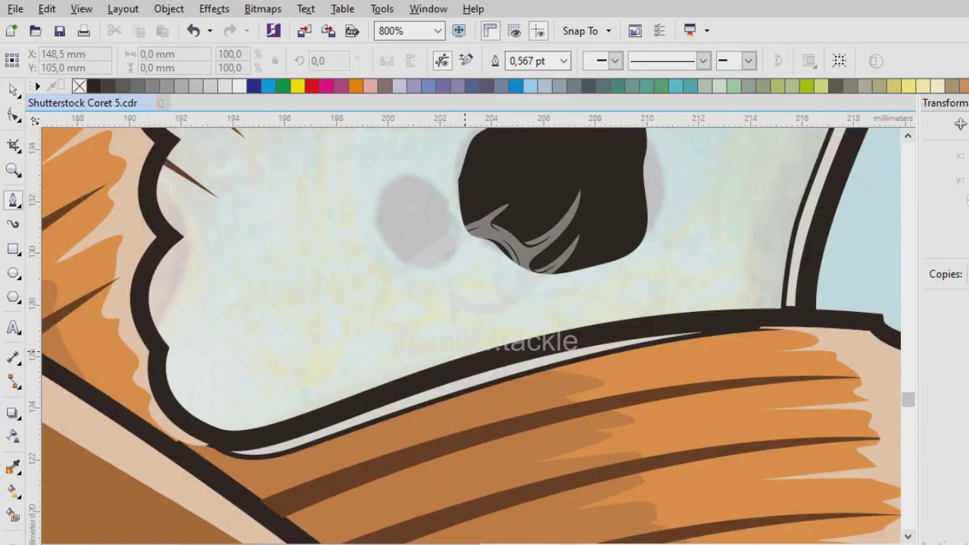
key(F5)
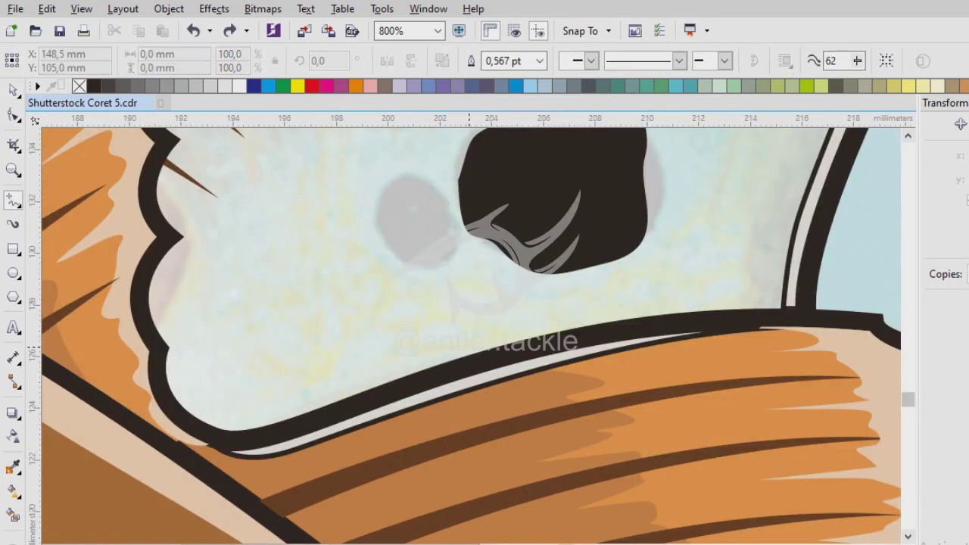
scroll(456, 368, up, 1)
drag(423, 335, 474, 353)
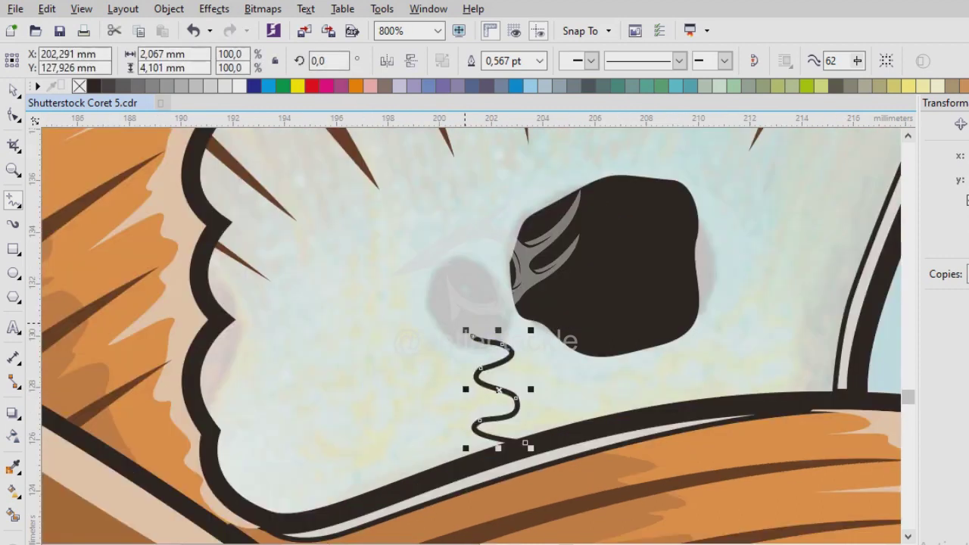
scroll(487, 363, up, 1)
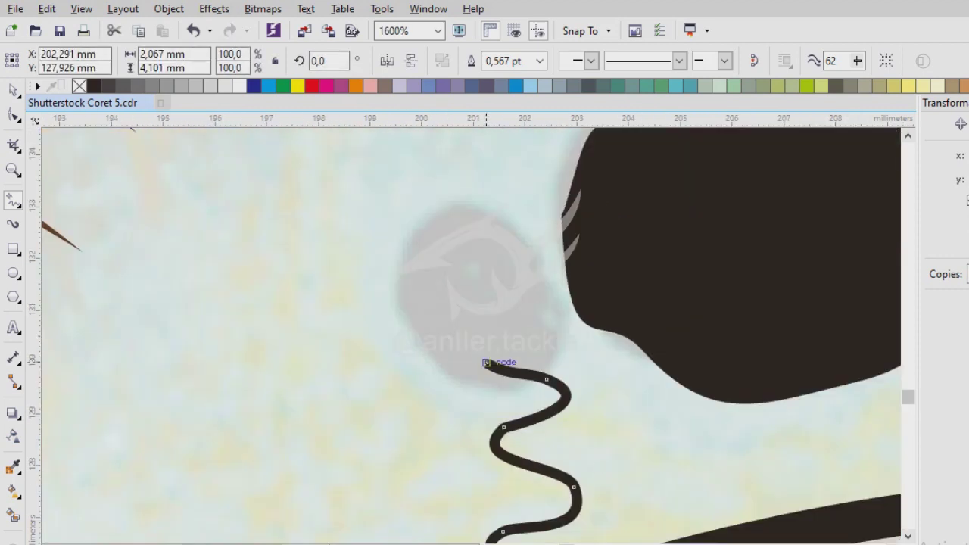
scroll(484, 333, down, 2)
scroll(485, 333, up, 1)
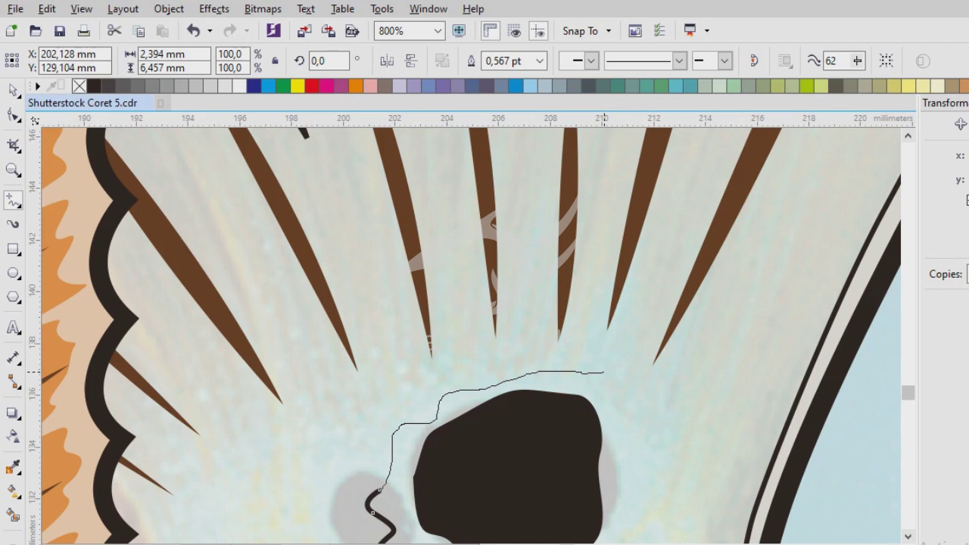
drag(604, 372, 610, 368)
scroll(468, 334, down, 1)
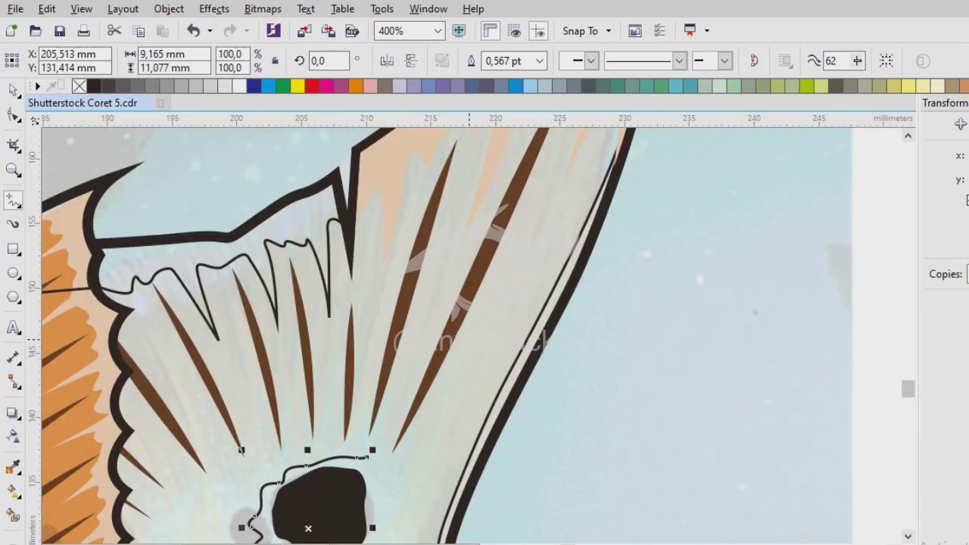
scroll(469, 339, down, 1)
- Extend the wavy freehand line from the grey spot to the tail's scalloped front edge, about 14 by 8.5 mm overall
scroll(454, 333, up, 2)
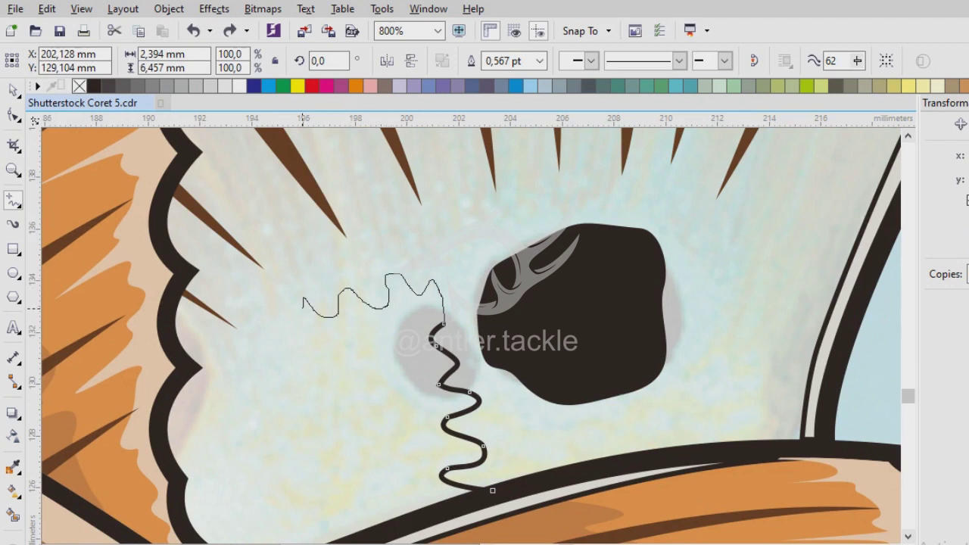
scroll(466, 337, down, 2)
scroll(500, 355, up, 2)
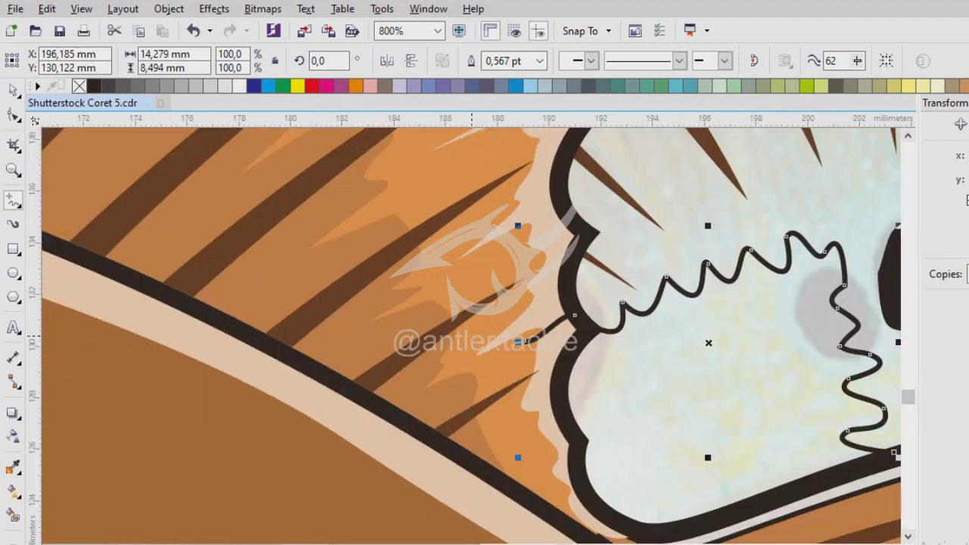
- Close the wavy line with Pen tool segments loosely around the whole tail, about 84 by 71 mm overall
scroll(522, 342, down, 2)
scroll(629, 388, up, 1)
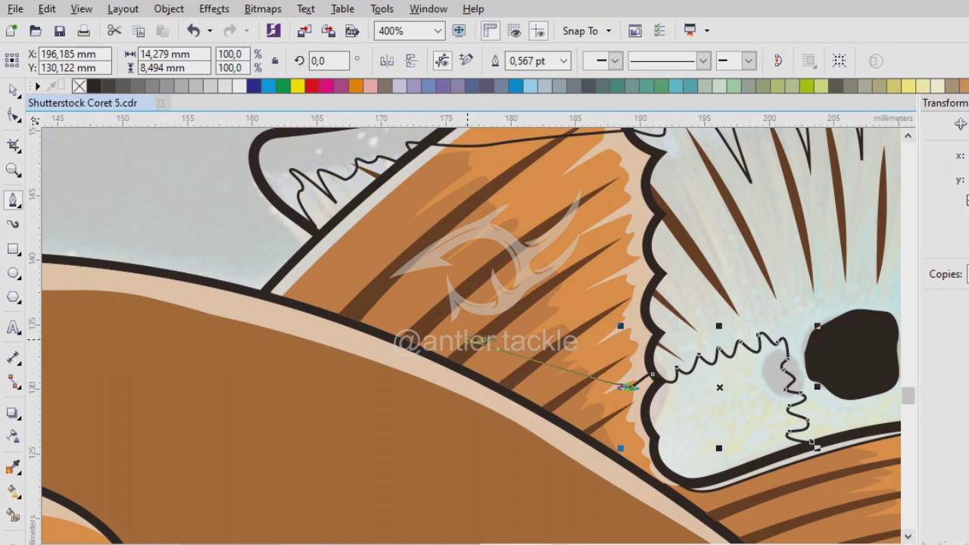
scroll(467, 353, down, 1)
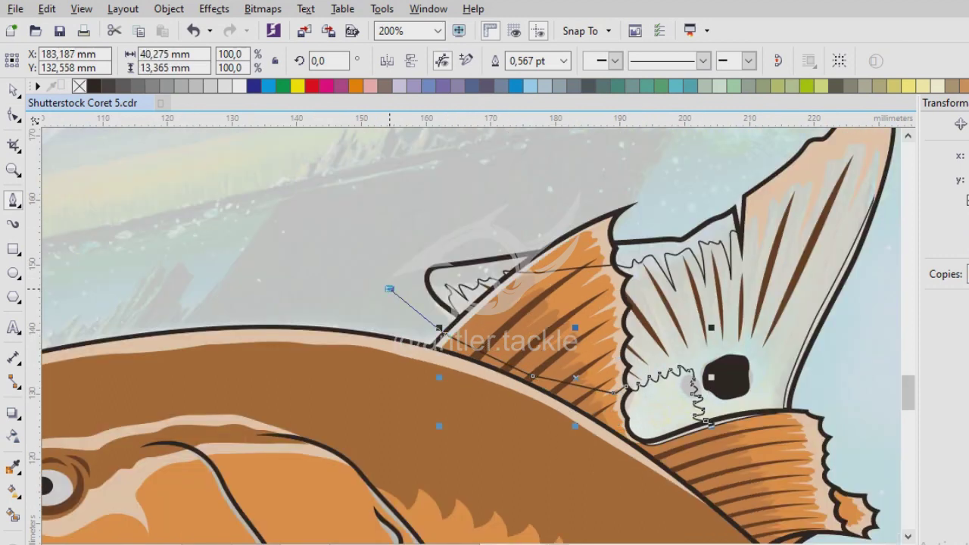
scroll(628, 253, down, 1)
scroll(703, 443, up, 2)
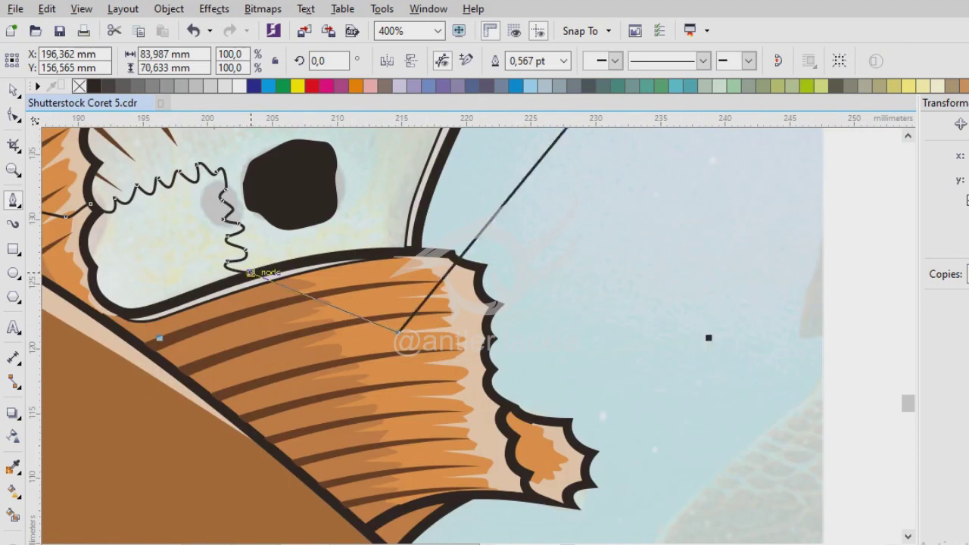
scroll(193, 280, up, 2)
- Cut the tail fin's ray area from the closed outline along the tail contour and fill it brown
key(space)
scroll(447, 394, down, 2)
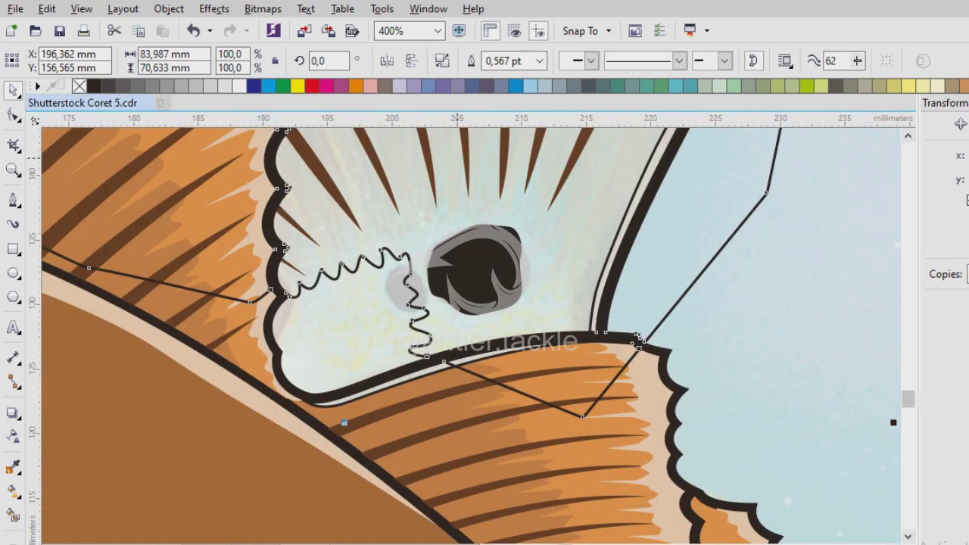
click(696, 225)
key(Tab)
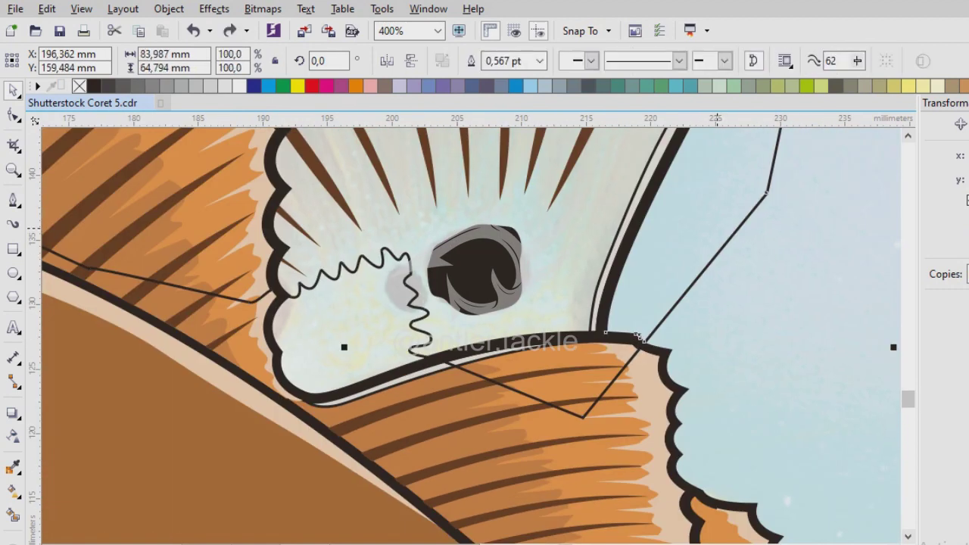
key(Escape)
key(Tab)
key(Escape)
scroll(484, 333, down, 2)
scroll(350, 300, up, 2)
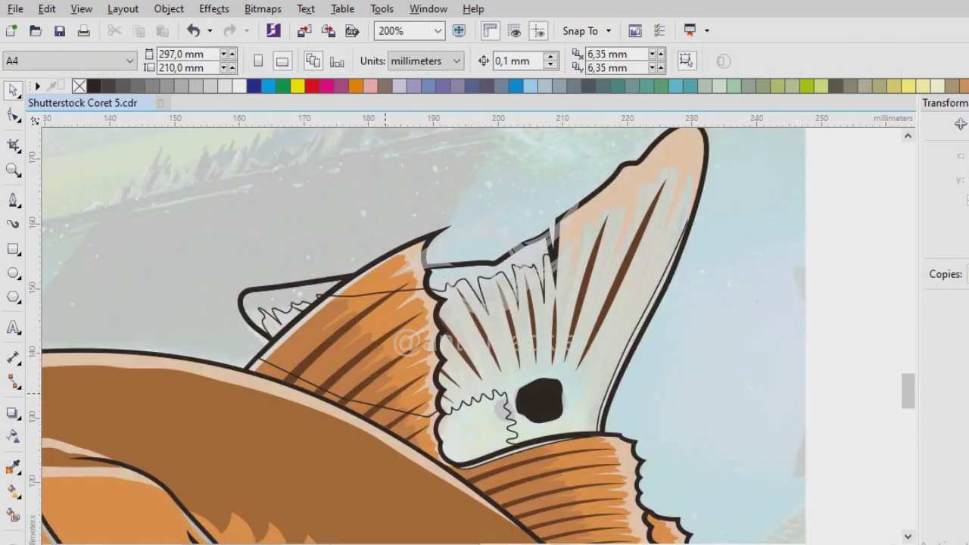
key(Tab)
key(Escape)
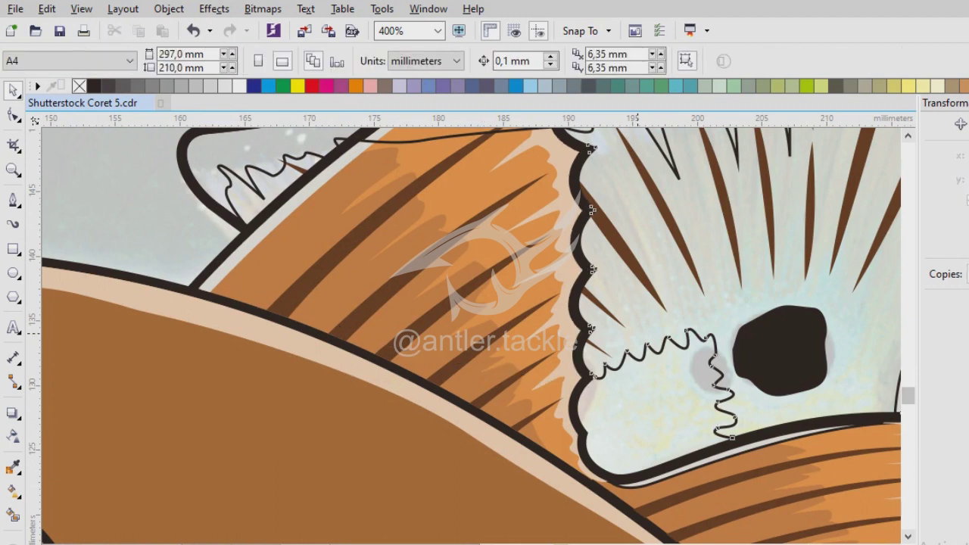
key(i)
click(640, 332)
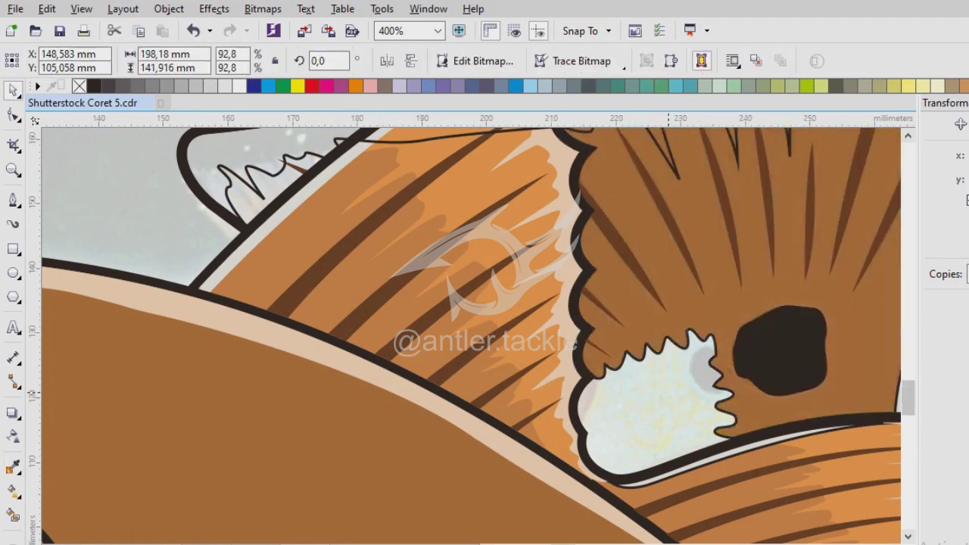
key(Escape)
- Try filling the small left lobe's area above the jagged line with light tan, and save the drawing
scroll(374, 351, down, 2)
scroll(374, 350, up, 2)
key(i)
scroll(374, 351, down, 1)
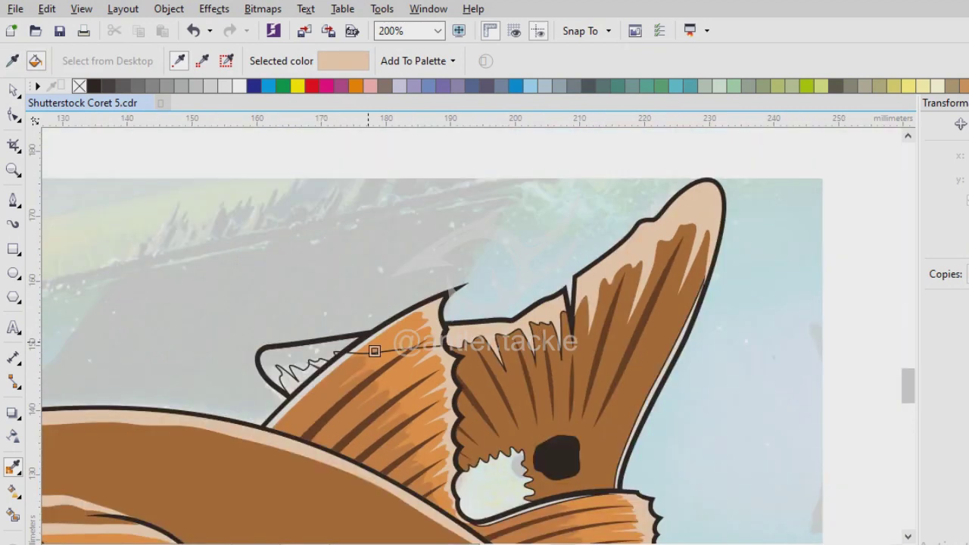
scroll(374, 350, up, 1)
scroll(506, 363, up, 1)
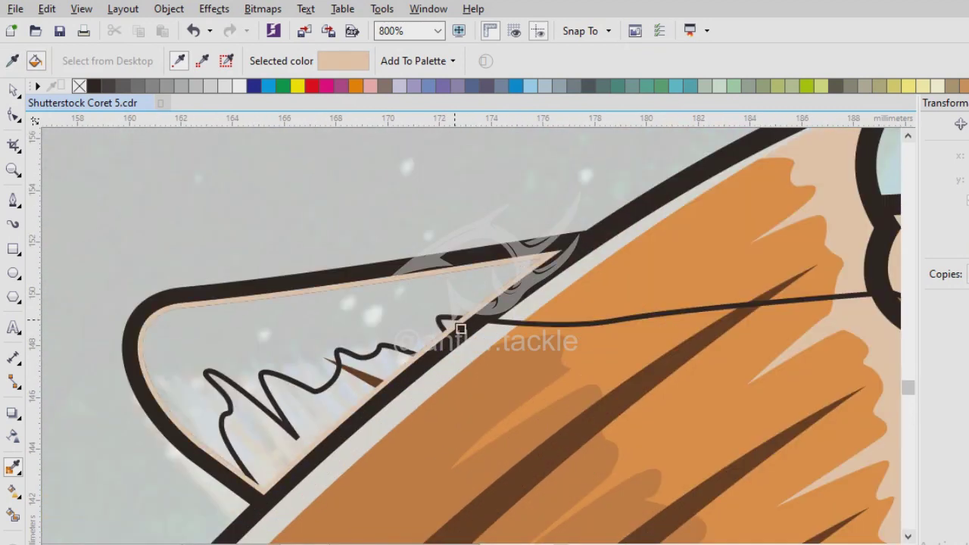
key(space)
scroll(530, 345, down, 1)
key(space)
scroll(530, 344, up, 1)
click(378, 303)
scroll(530, 345, down, 1)
key(space)
key(Escape)
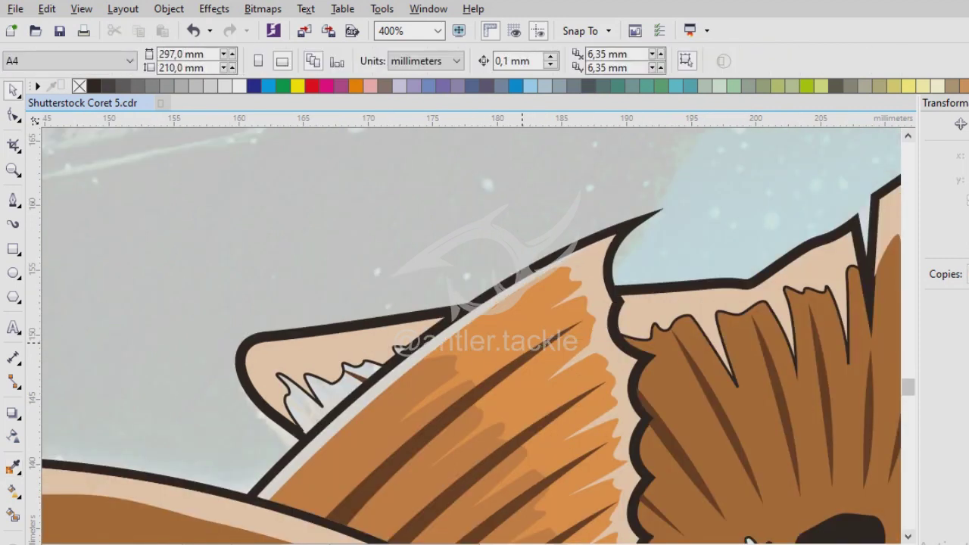
key(ctrl+s)
- Undo the small left lobe's fill, then cut its jagged edge area along the contour again and fill it light tan
key(f5)
scroll(522, 342, down, 1)
scroll(522, 342, up, 1)
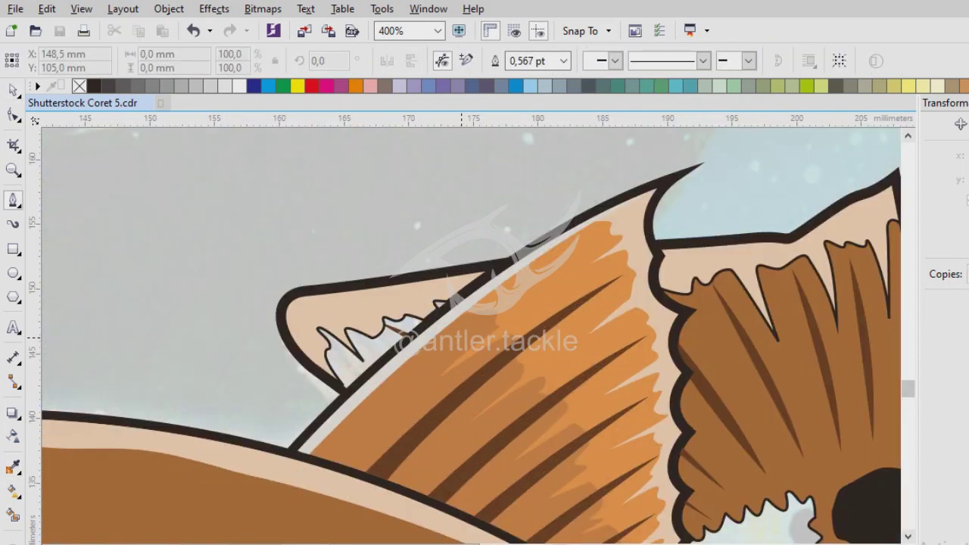
scroll(471, 337, up, 1)
drag(448, 265, 898, 239)
key(space)
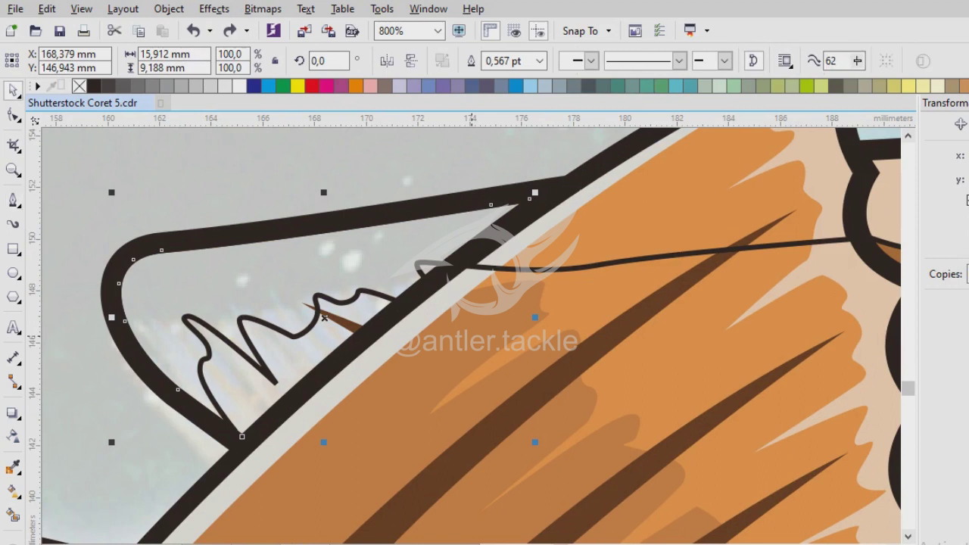
click(471, 339)
scroll(471, 338, down, 1)
key(i)
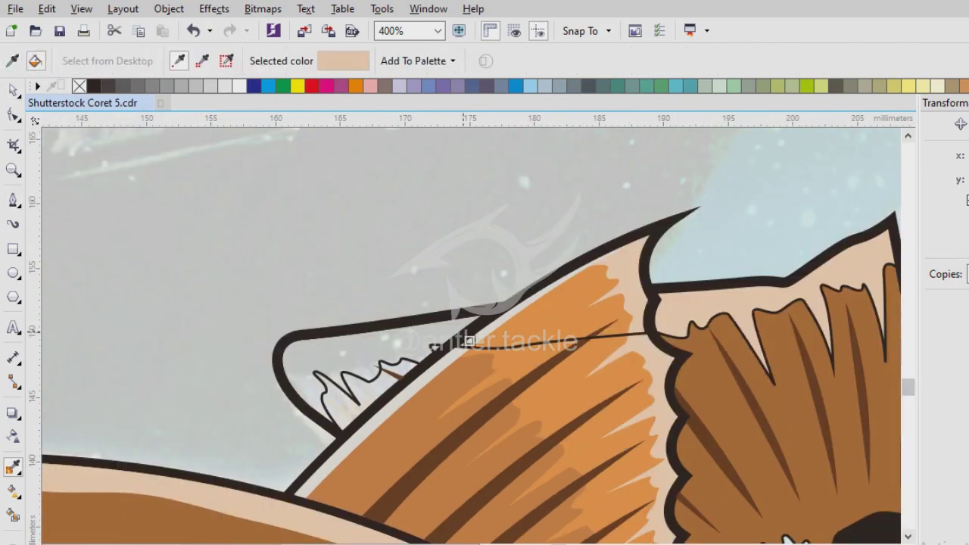
click(435, 347)
key(Escape)
- Fill the small left lobe's area below the jagged edge with the sampled brown
key(i)
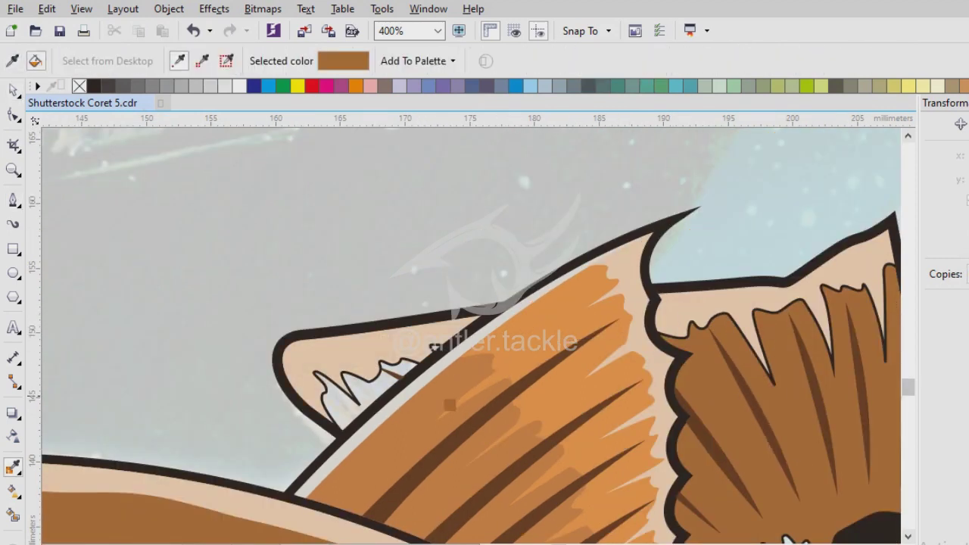
scroll(386, 413, up, 2)
scroll(469, 333, down, 3)
key(space)
- Draw a jagged Pen line from the orange fin base across the tail's left rays, about 33 by 9.9 mm
key(F5)
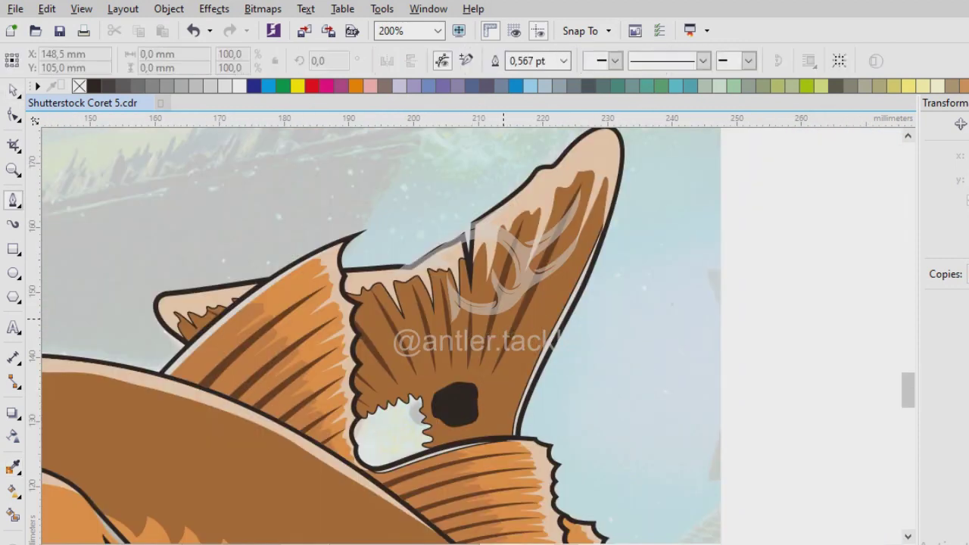
scroll(617, 293, up, 1)
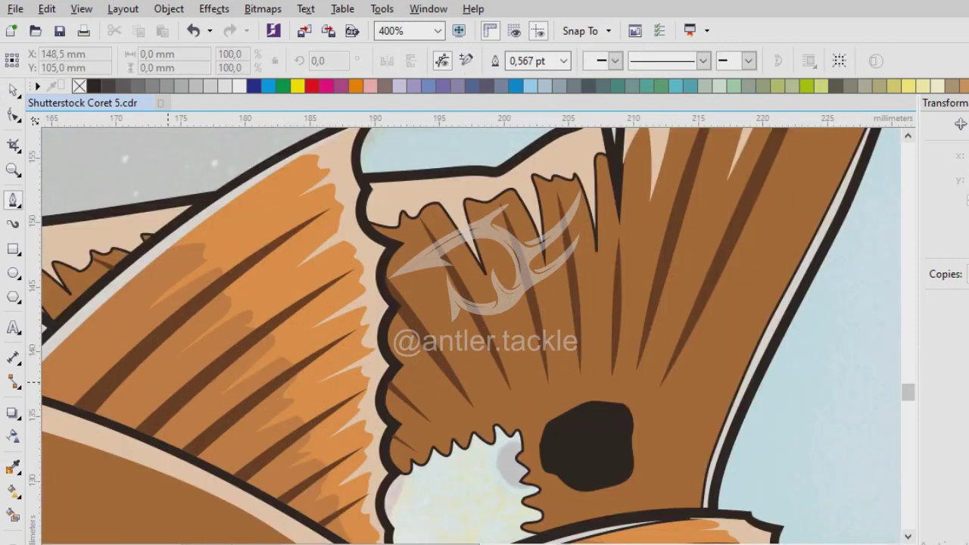
click(191, 363)
click(318, 326)
scroll(318, 326, up, 2)
click(423, 385)
click(399, 343)
click(422, 304)
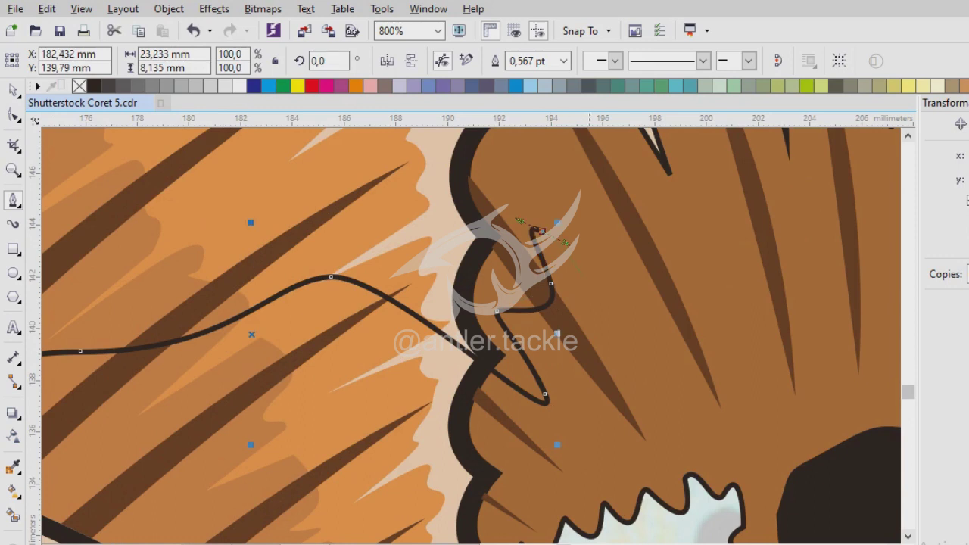
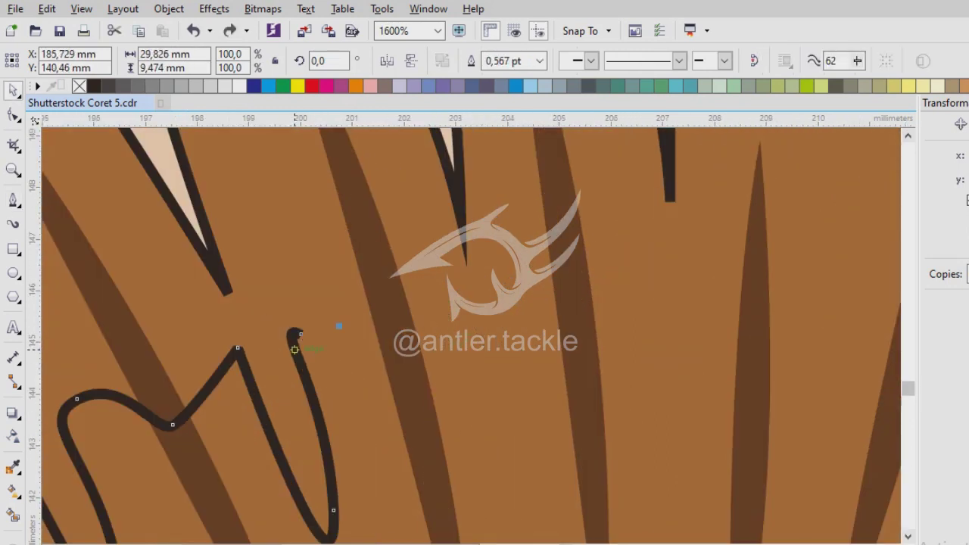
click(358, 337)
click(441, 317)
scroll(474, 299, down, 1)
click(505, 310)
click(494, 477)
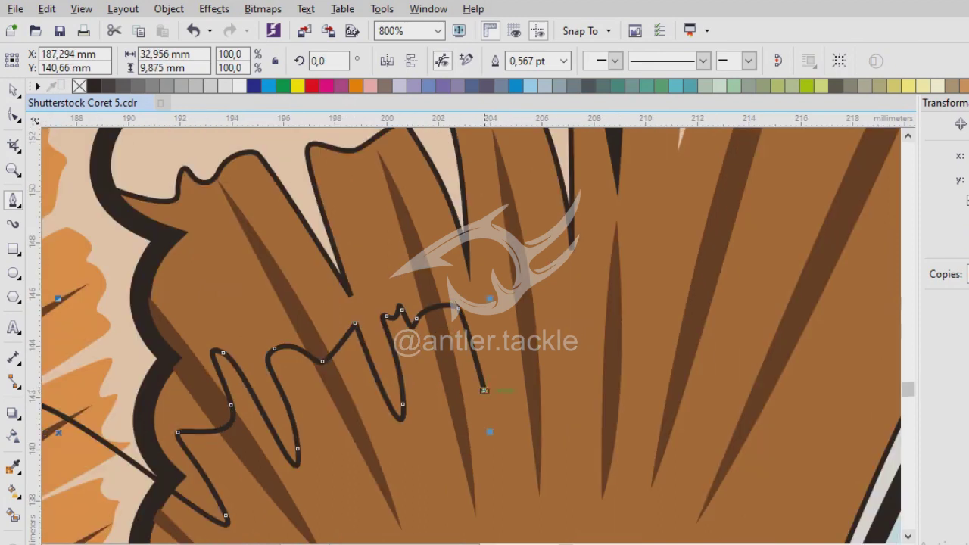
- Extend the jagged line with sharp peaks across the tail's middle rays, about 44 by 13 mm overall
drag(558, 334, 583, 322)
click(566, 375)
click(583, 291)
click(606, 302)
click(621, 301)
click(650, 243)
click(645, 352)
click(668, 271)
scroll(667, 271, right, 5)
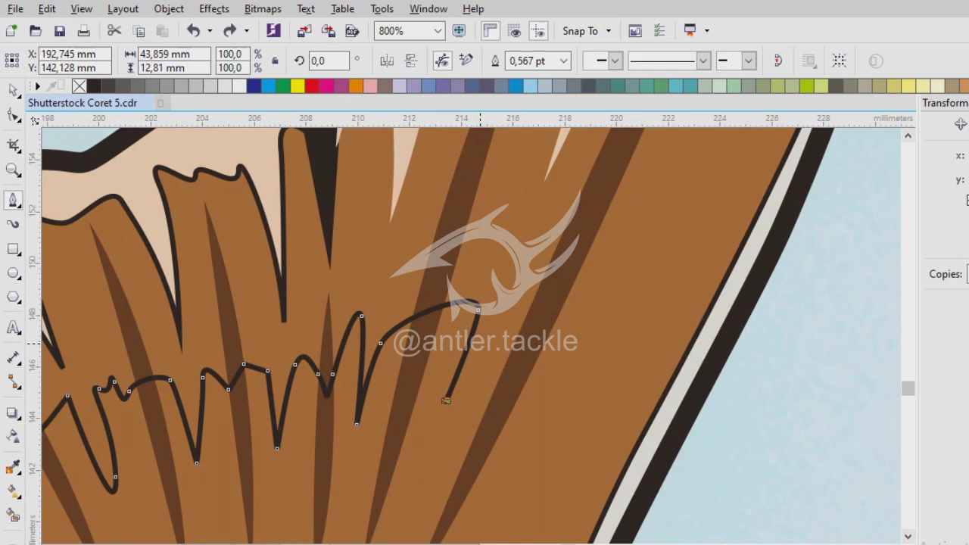
- Continue the jagged line over the right-hand rays towards the tail's rear edge, about 52 by 14 mm overall
scroll(415, 352, up, 1)
click(419, 328)
click(447, 325)
drag(455, 343, 446, 361)
scroll(479, 368, down, 1)
click(506, 323)
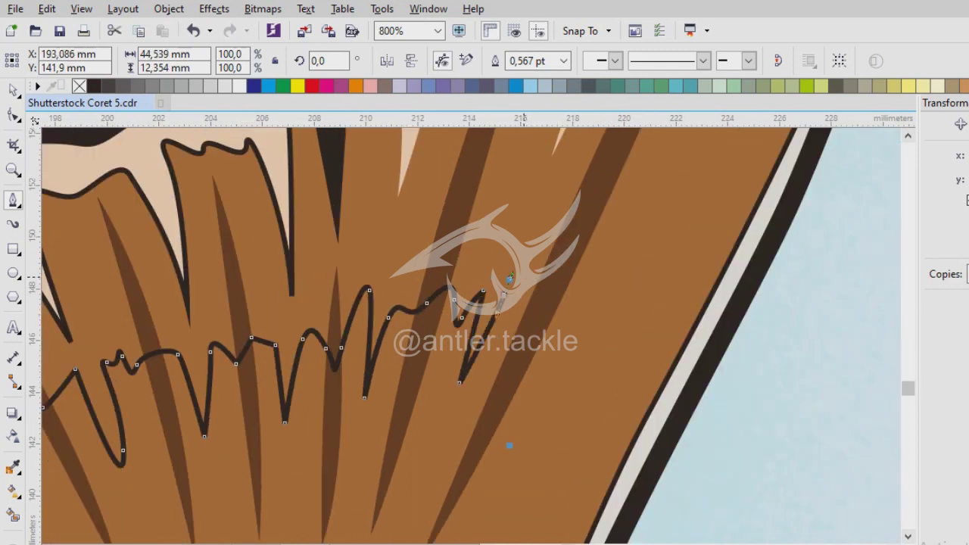
scroll(506, 323, right, 2)
click(505, 327)
drag(550, 313, 557, 348)
click(530, 428)
click(600, 333)
click(636, 297)
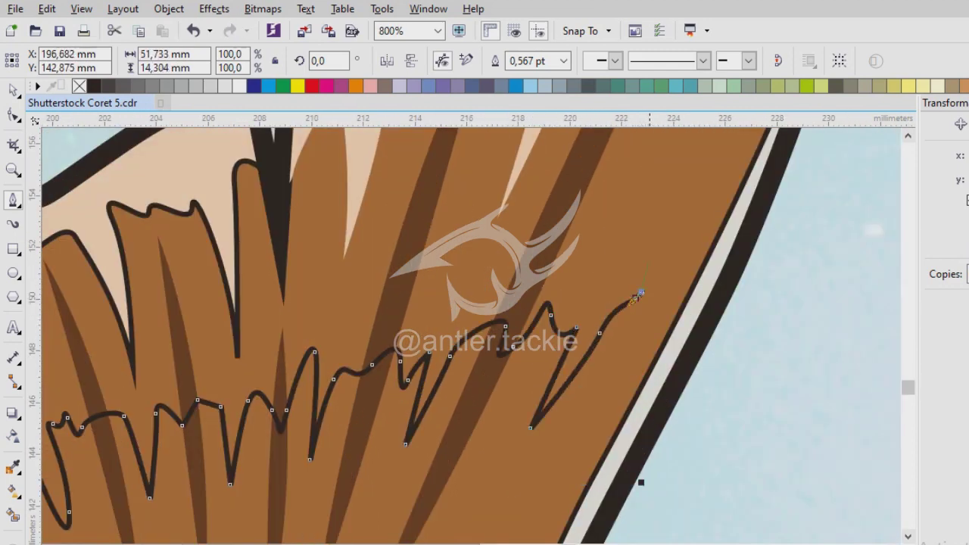
- Redraw the line's last peak at the rear edge and close the outline loosely around the upper tail, about 88 by 53 mm overall
click(651, 248)
click(657, 333)
key(ctrl+z)
key(ctrl+z)
click(688, 189)
drag(652, 325, 659, 382)
scroll(659, 383, down, 2)
scroll(477, 333, down, 2)
drag(220, 310, 221, 320)
scroll(196, 356, up, 2)
click(460, 338)
key(space)
scroll(460, 338, down, 1)
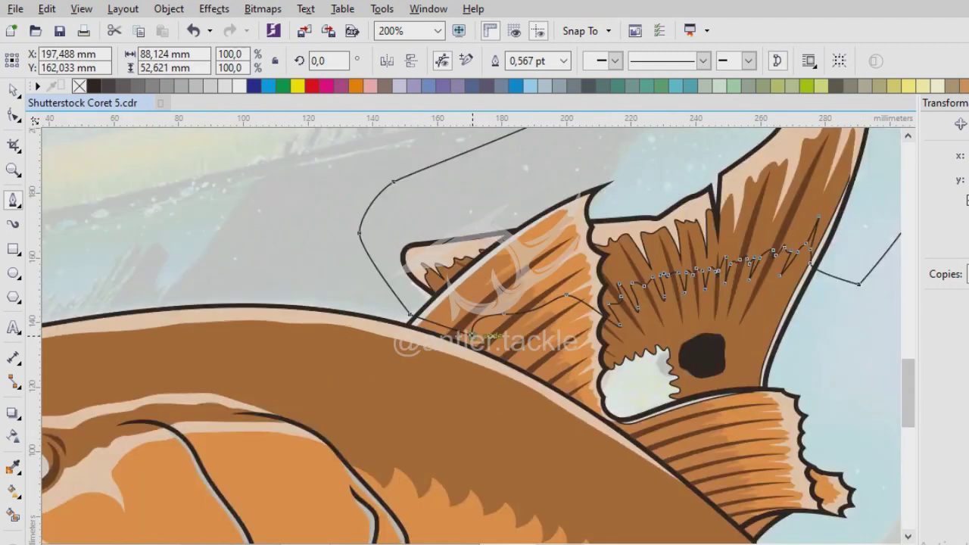
scroll(485, 333, up, 1)
scroll(485, 333, down, 1)
click(471, 336)
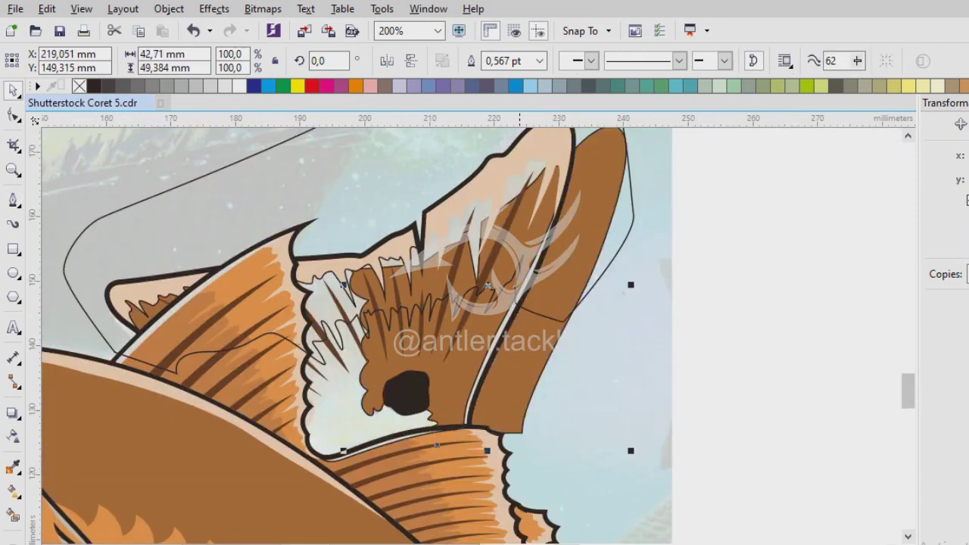
scroll(471, 335, up, 1)
key(Tab)
key(Tab)
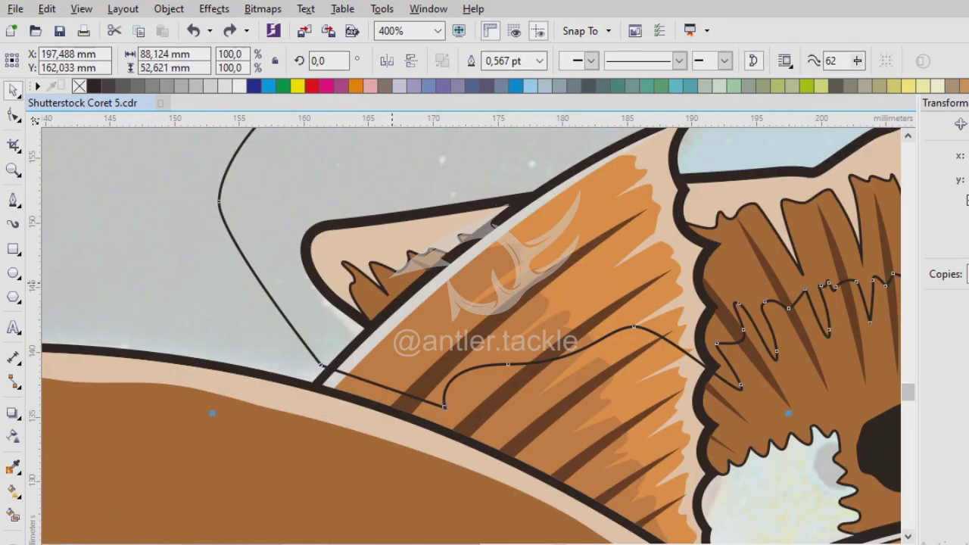
key(ctrl+Page_Down)
key(Tab)
key(Tab)
key(Tab)
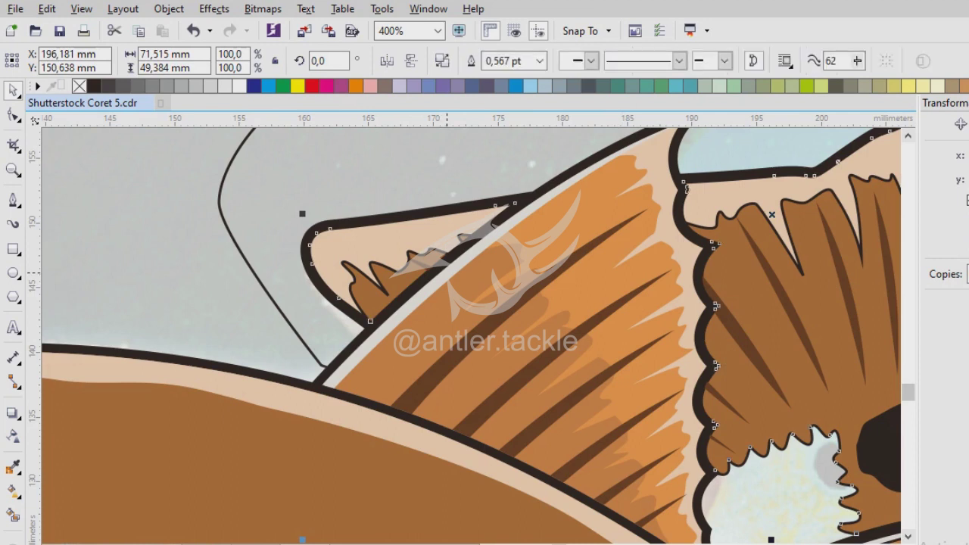
scroll(604, 318, down, 1)
key(Tab)
key(ctrl+z)
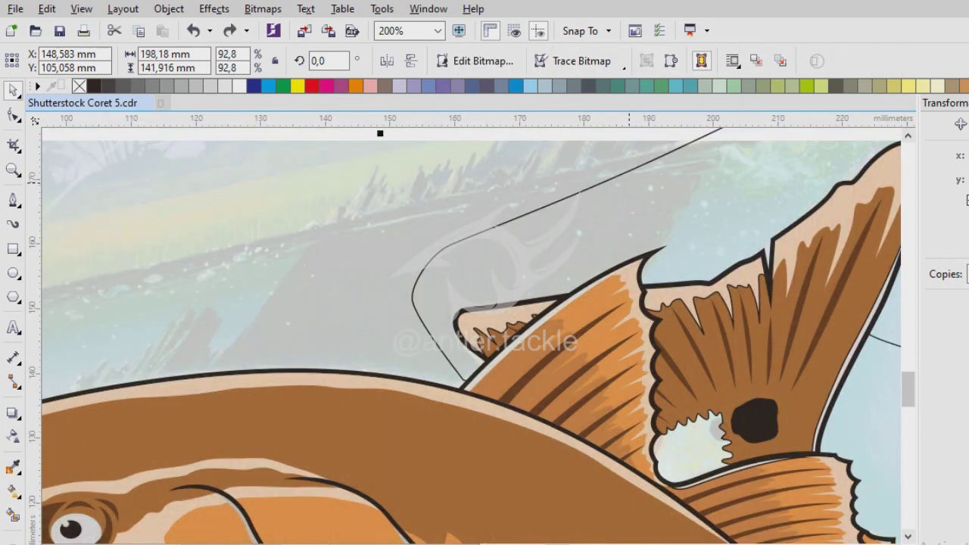
- Cut the tail's upper ray area from the closed outline along the brown shape and fill it orange
scroll(275, 451, down, 1)
key(Tab)
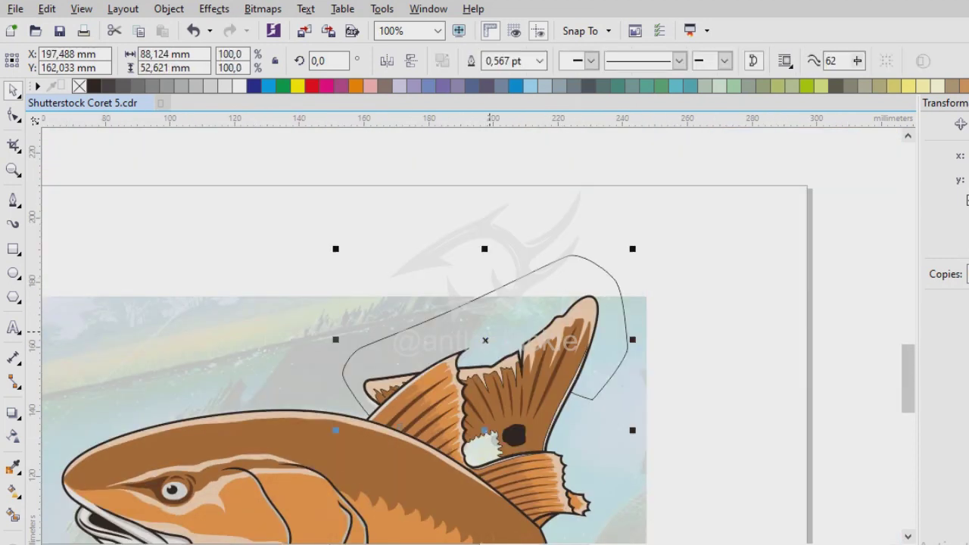
shift+click(522, 394)
scroll(588, 428, up, 2)
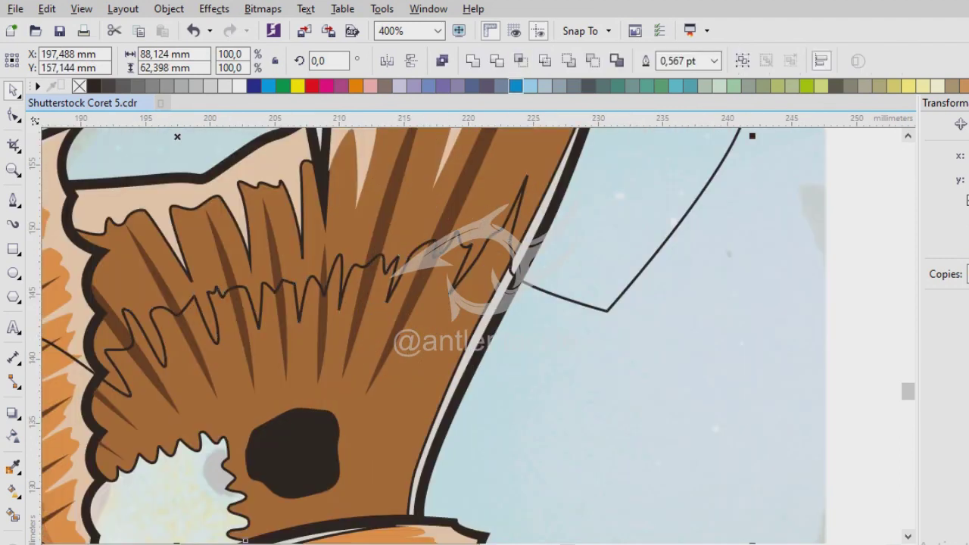
key(Escape)
scroll(672, 250, down, 1)
key(i)
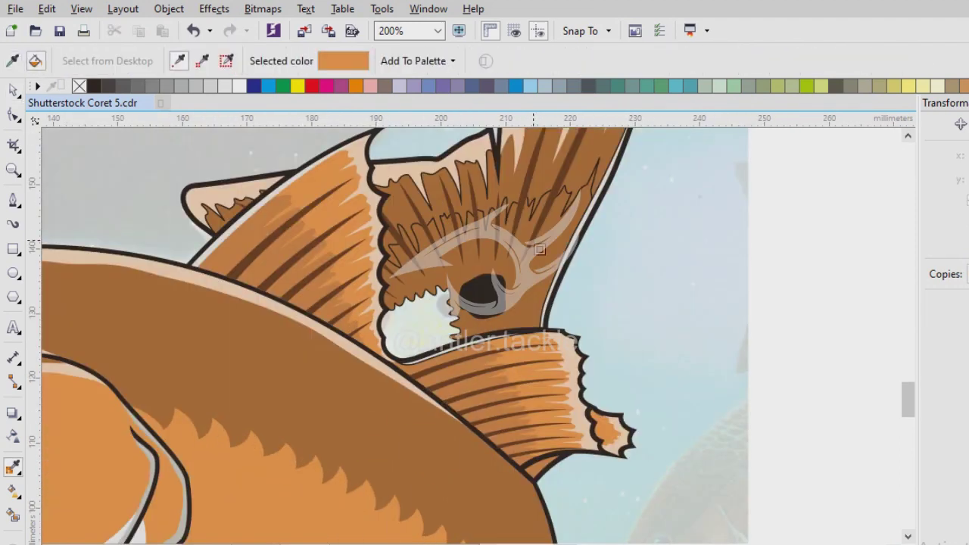
scroll(539, 249, up, 1)
scroll(448, 385, down, 2)
key(space)
drag(695, 462, 695, 462)
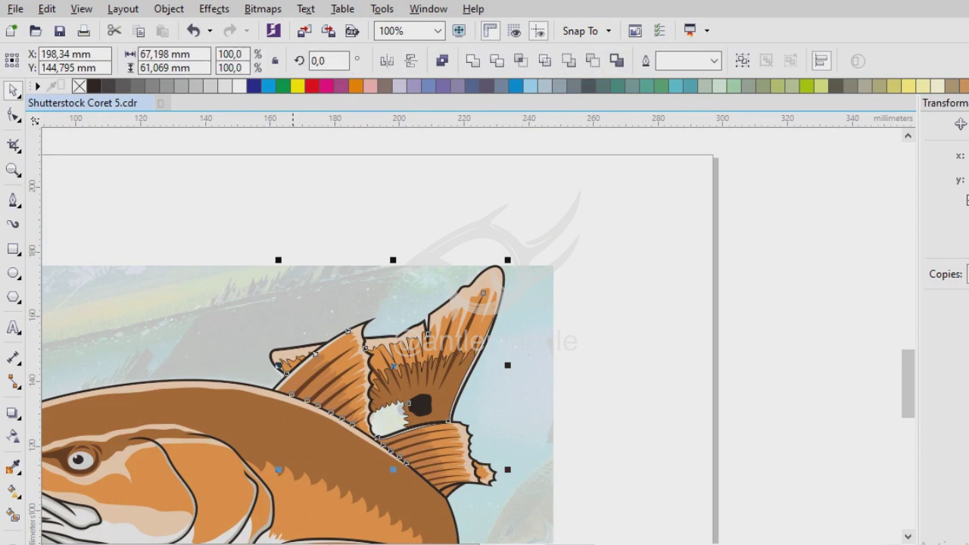
key(Escape)
- Draw a closed Pen shape loosely around the unfilled area at the tail's lower front corner, about 17.4 by 16.8 mm
scroll(345, 446, up, 2)
key(F5)
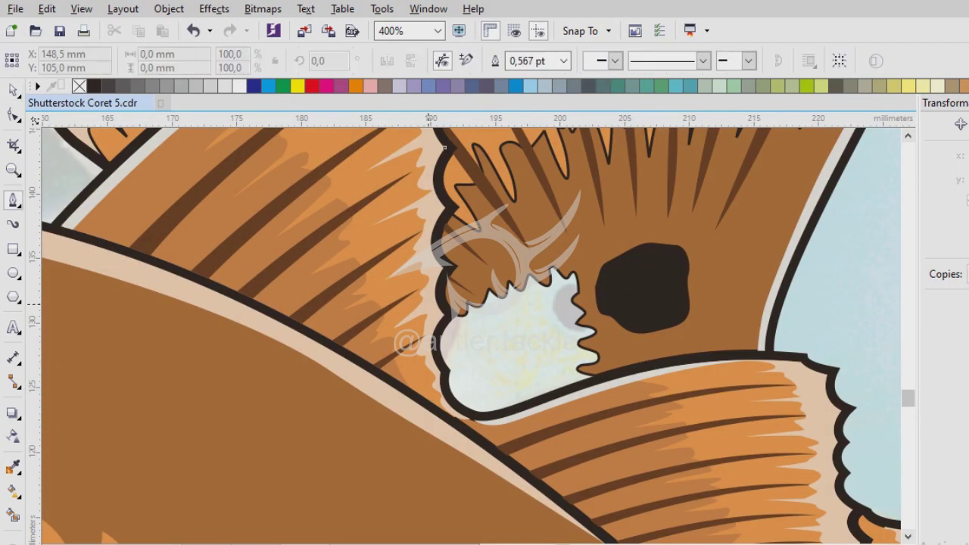
click(426, 304)
drag(602, 266, 598, 287)
mouse_move(525, 461)
mouse_down()
mouse_move(625, 465)
mouse_move(505, 465)
mouse_up()
scroll(504, 465, down, 3)
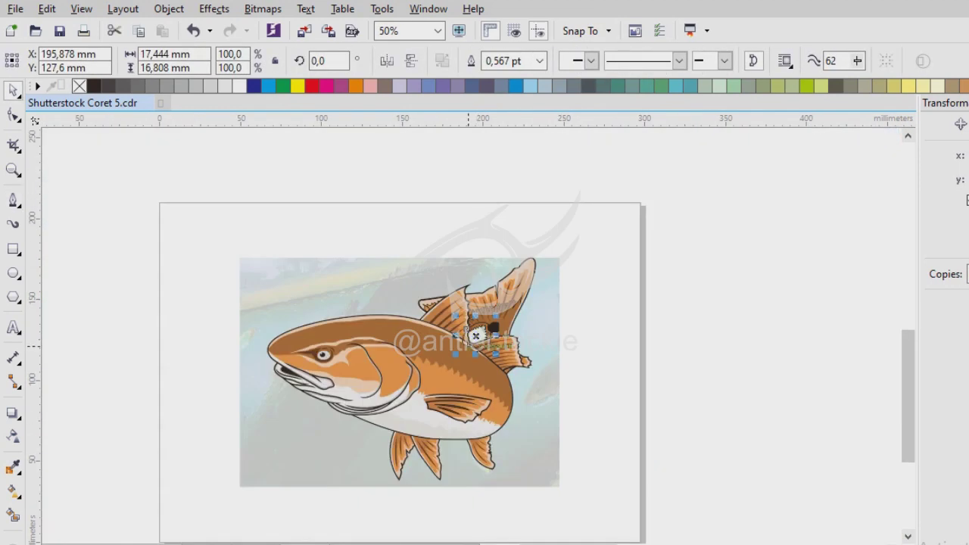
- Fill the closed shape at the tail's lower front corner with light grey and fit it behind the wavy contour
key(i)
scroll(371, 443, up, 1)
click(371, 443)
scroll(496, 284, up, 2)
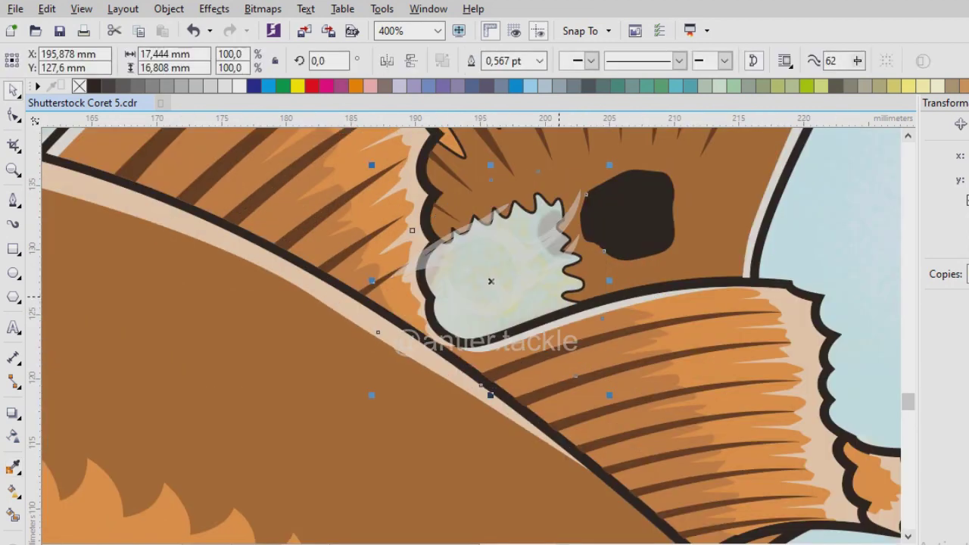
scroll(485, 334, down, 2)
scroll(484, 333, up, 3)
- Draw a closed Pen shape with a wavy front edge over the light grey corner area, about 11.7 by 12.8 mm
key(F5)
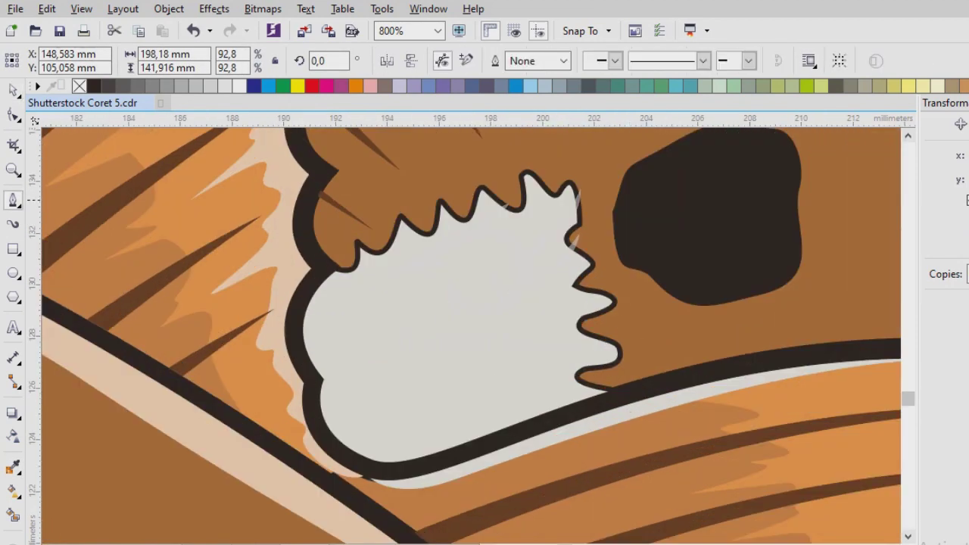
scroll(367, 207, up, 1)
drag(399, 276, 395, 302)
click(366, 207)
click(419, 370)
click(461, 457)
click(579, 449)
click(667, 396)
click(622, 182)
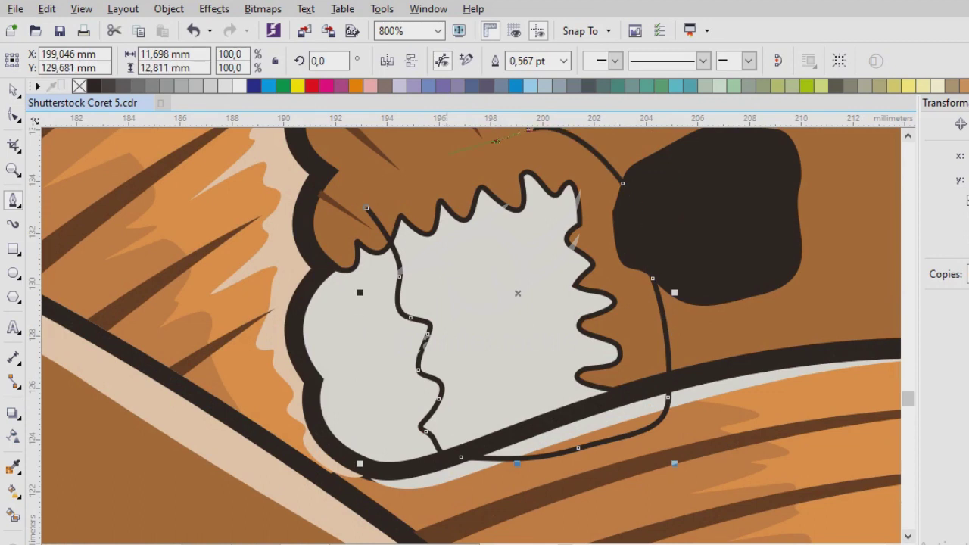
click(529, 129)
click(434, 161)
click(366, 207)
key(F10)
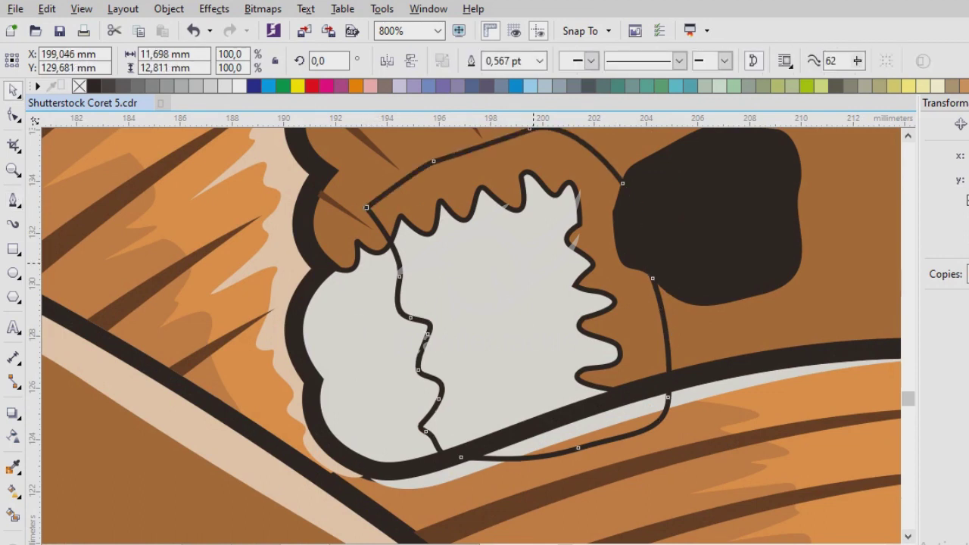
- Sample the light belly colour (C13 M10 Y13 K0) and fit the wavy-fronted tail shape behind the dark contour
key(Escape)
scroll(470, 333, down, 6)
key(i)
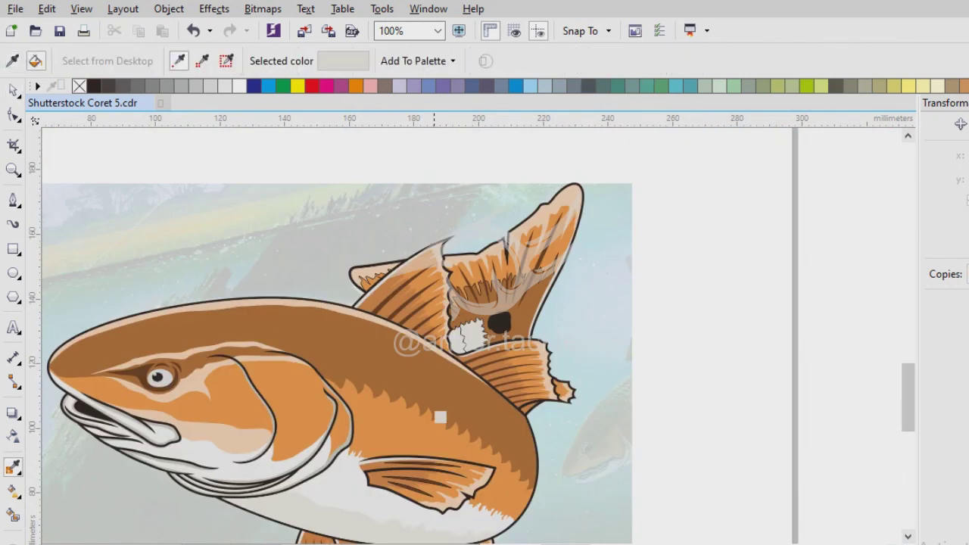
scroll(485, 303, up, 4)
scroll(466, 378, down, 4)
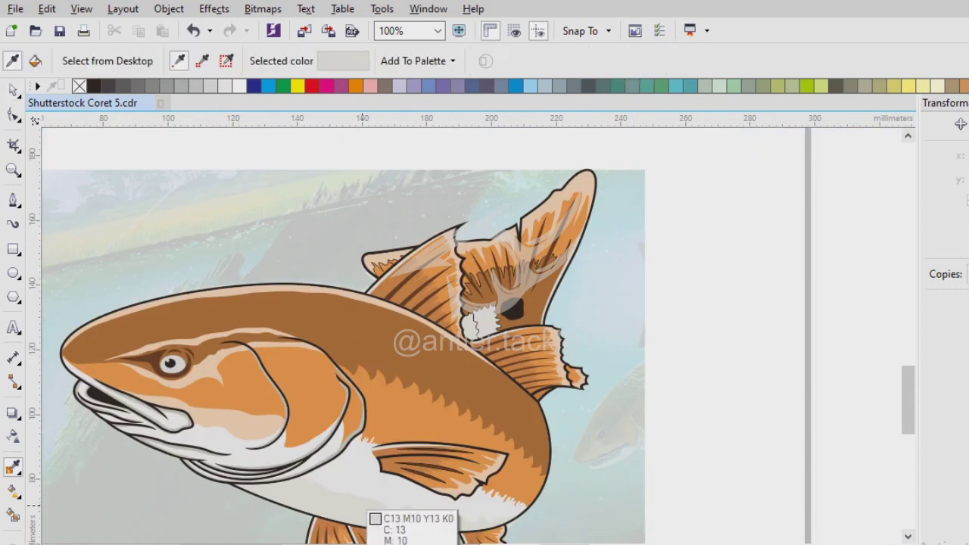
scroll(454, 409, up, 6)
key(space)
click(454, 318)
key(Escape)
click(454, 318)
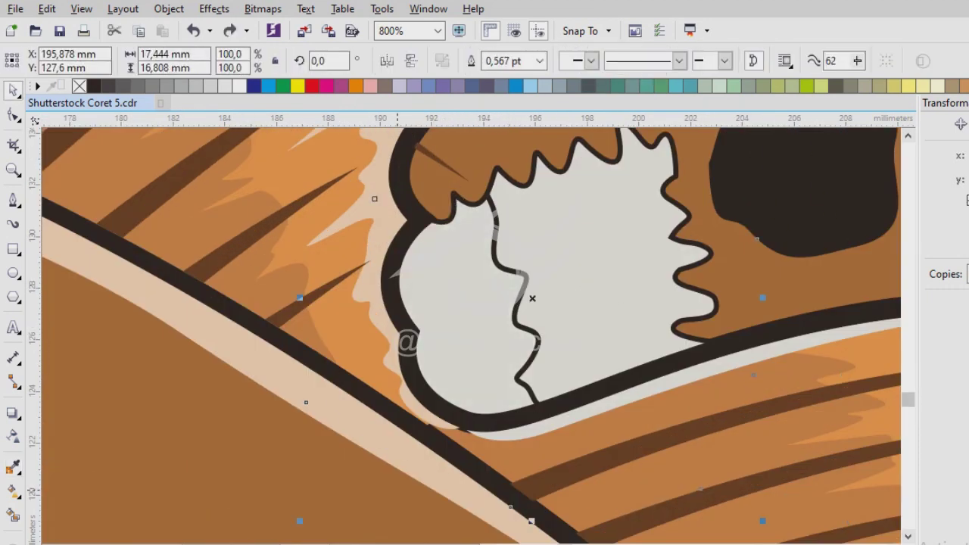
- Fill the wavy-fronted shape at the tail's lower corner with the belly's off-white, leaving the narrow front strip light grey
key(ctrl+shift+z)
key(ctrl+z)
click(610, 244)
scroll(670, 389, down, 4)
key(Escape)
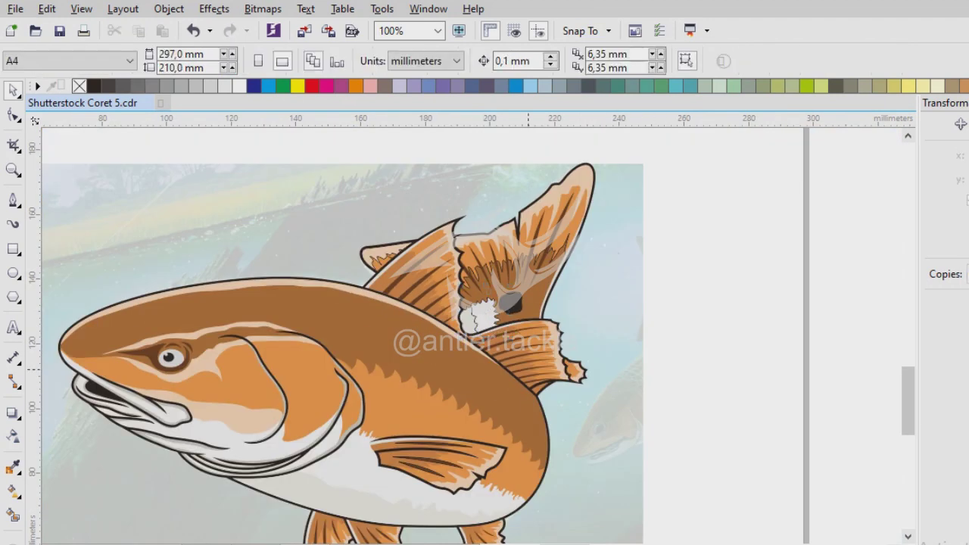
scroll(436, 492, up, 2)
key(i)
scroll(551, 159, up, 4)
key(space)
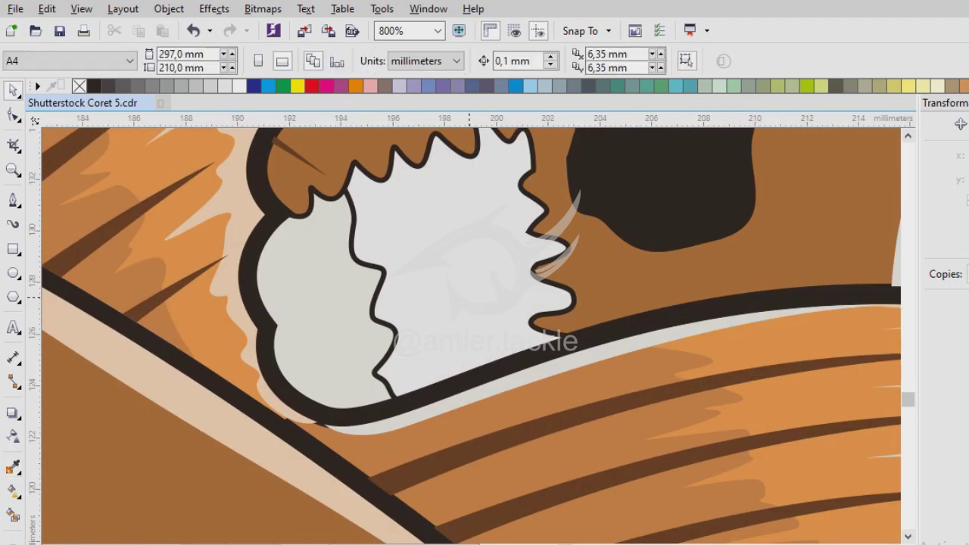
click(472, 332)
- Draw three small closed freehand spots on the white area just behind the gill cover, the last about 0.8 by 1 mm
scroll(472, 332, down, 8)
drag(460, 271, 660, 379)
key(Escape)
scroll(396, 407, up, 5)
key(F5)
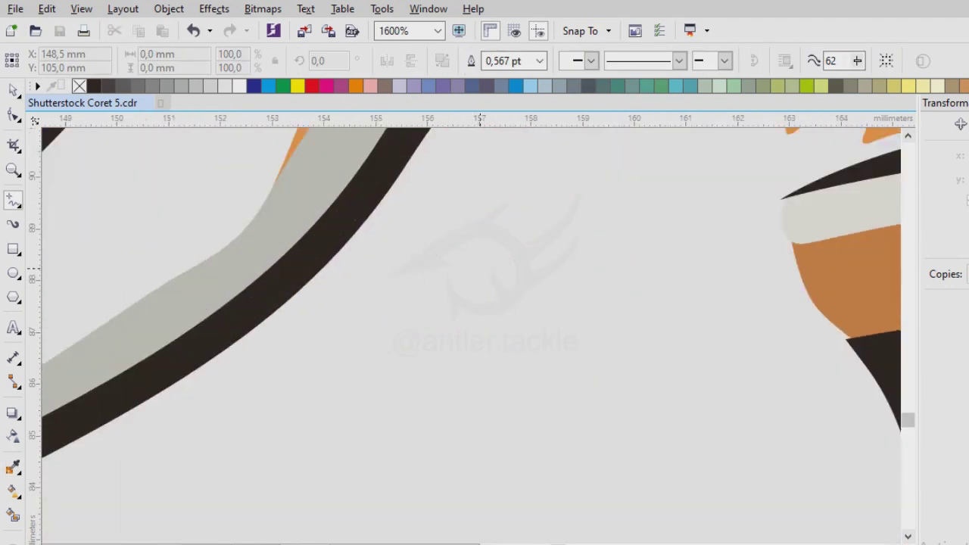
scroll(396, 407, down, 1)
mouse_move(515, 277)
mouse_down()
mouse_move(503, 263)
mouse_move(470, 360)
mouse_up()
scroll(590, 274, up, 1)
drag(495, 286, 494, 289)
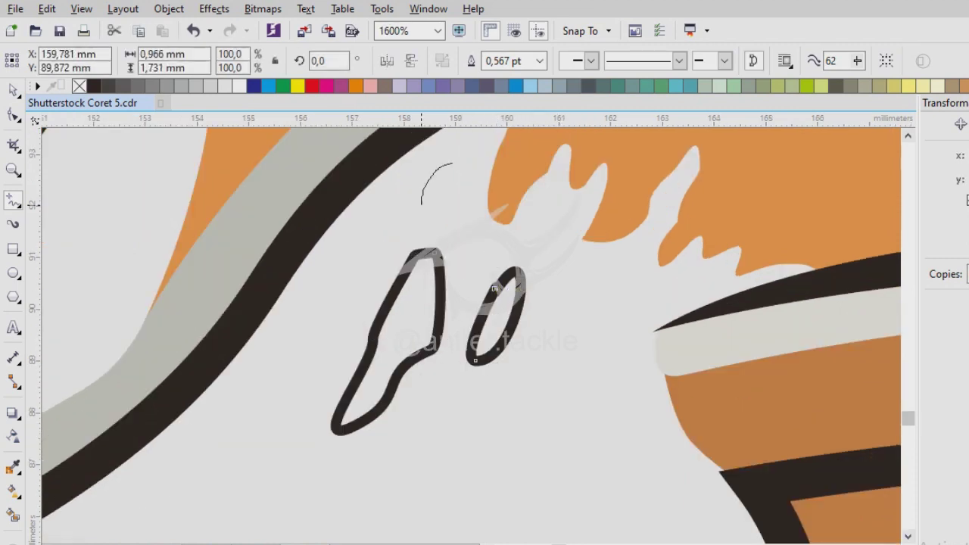
drag(453, 164, 452, 163)
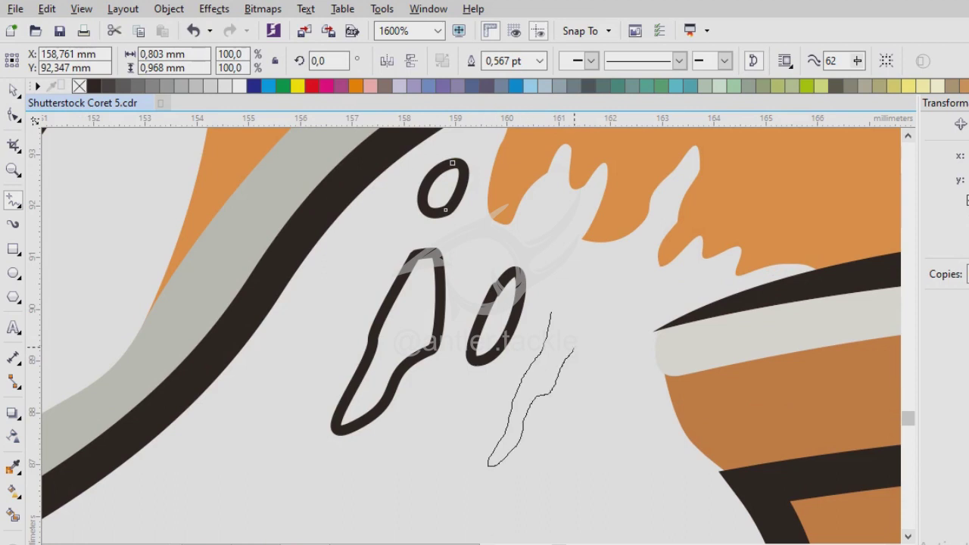
- Draw three more closed freehand spots between the first spots and the pectoral fin's base, the last about 0.75 by 1.3 mm
scroll(568, 318, up, 2)
scroll(439, 356, down, 1)
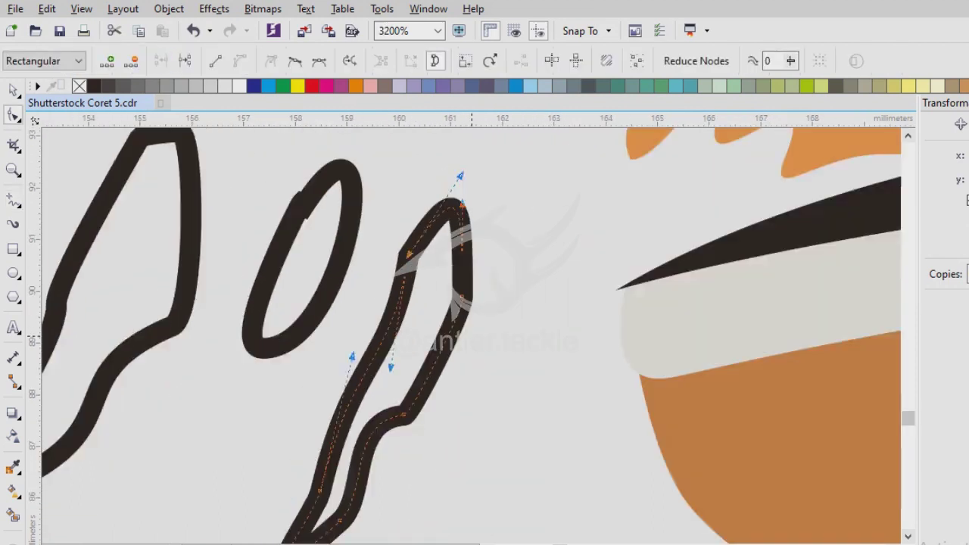
scroll(451, 368, down, 1)
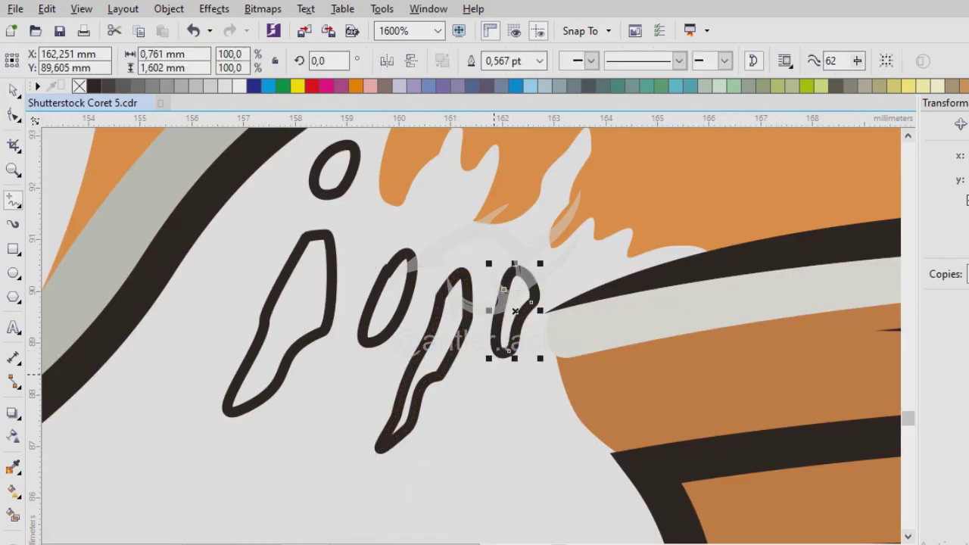
scroll(494, 458, up, 1)
drag(464, 306, 453, 379)
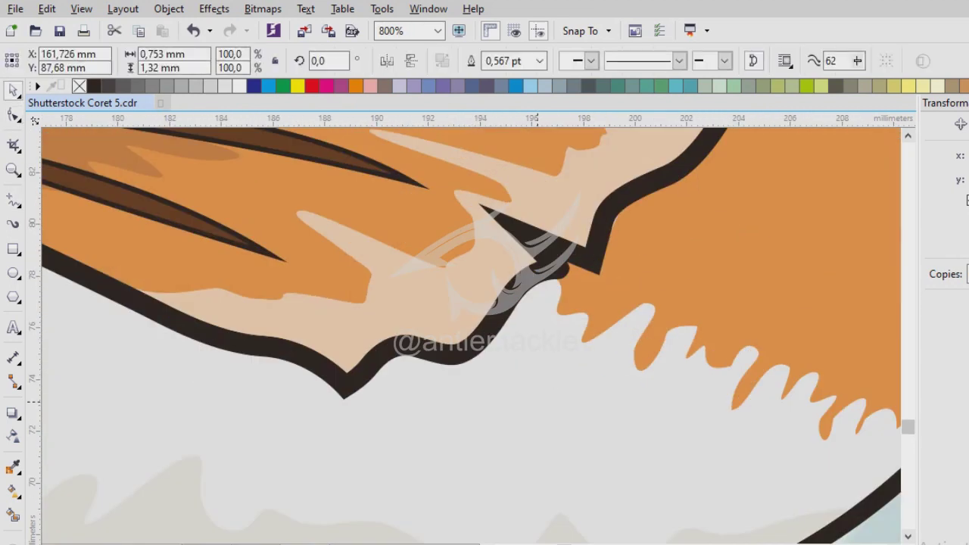
- Draw five closed freehand spots on the white belly below the pectoral fin's tip, the first about 1.4 by 2.1 mm
scroll(610, 464, up, 1)
key(s)
drag(522, 233, 513, 296)
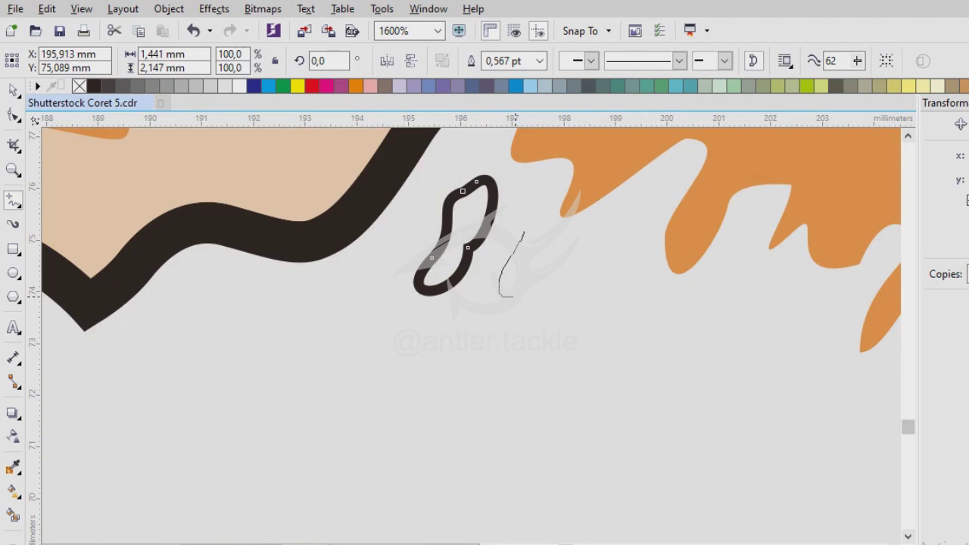
drag(598, 227, 570, 303)
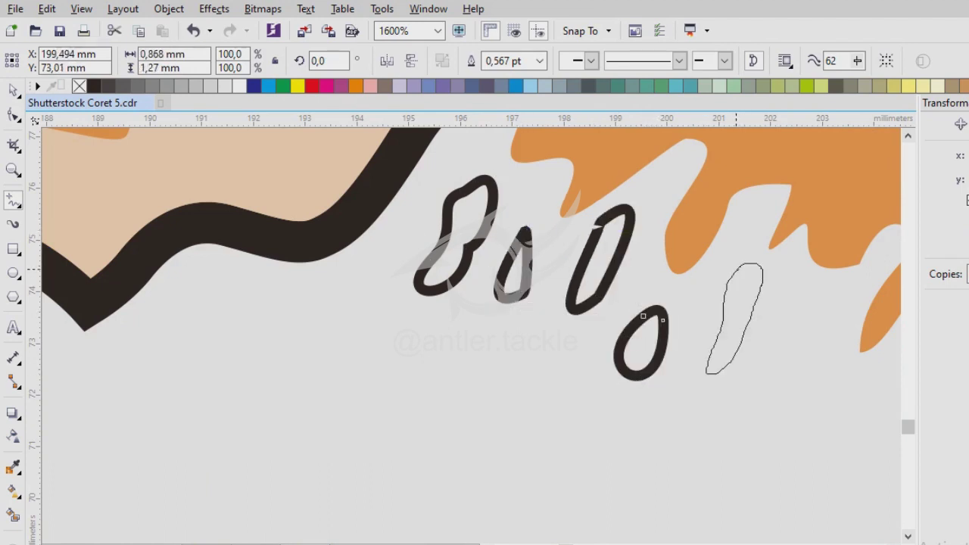
scroll(485, 303, up, 2)
scroll(484, 302, down, 2)
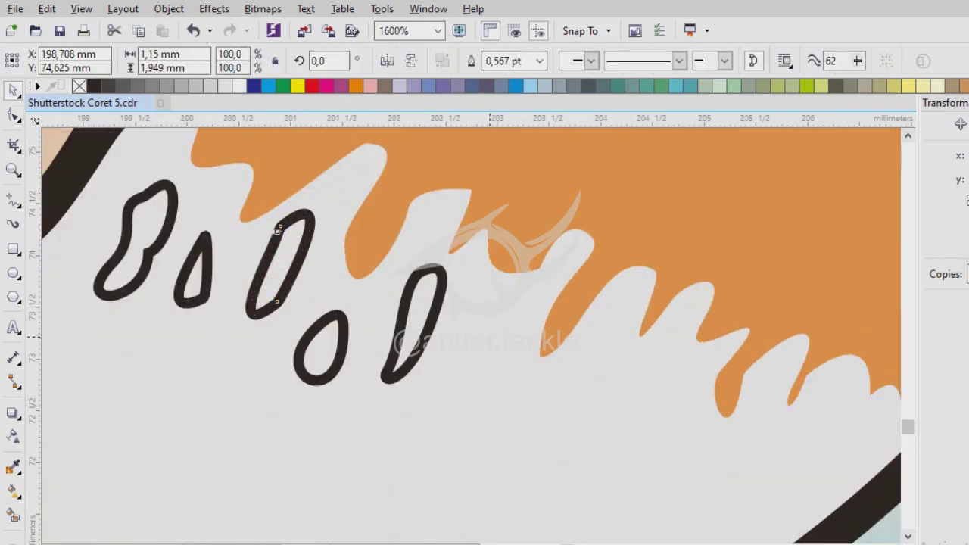
- Continue the row of closed freehand spots rearward beneath the jagged orange belly edge, with shapes about 1.1 to 2.1 mm tall
scroll(507, 340, up, 1)
drag(483, 246, 450, 294)
drag(509, 261, 483, 245)
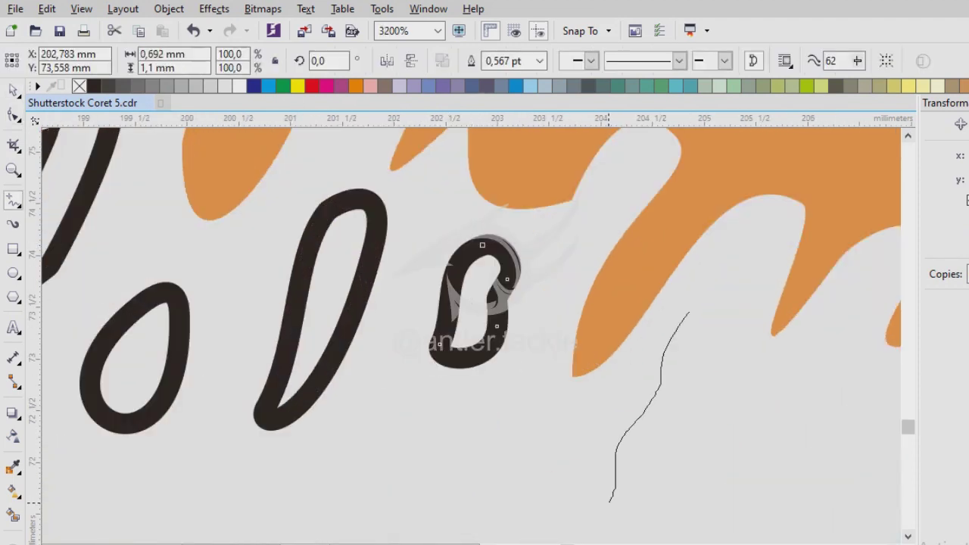
scroll(286, 175, down, 2)
scroll(286, 175, right, 4)
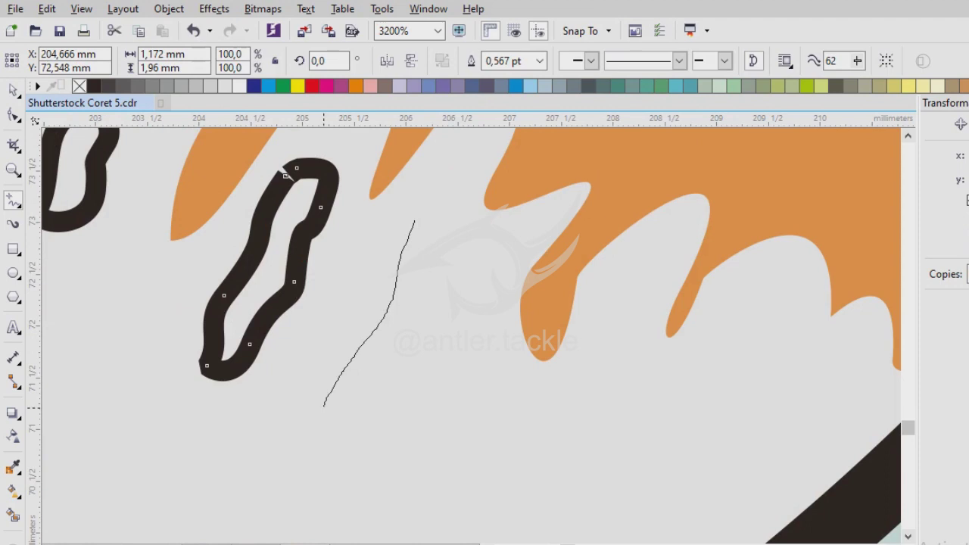
drag(461, 216, 422, 207)
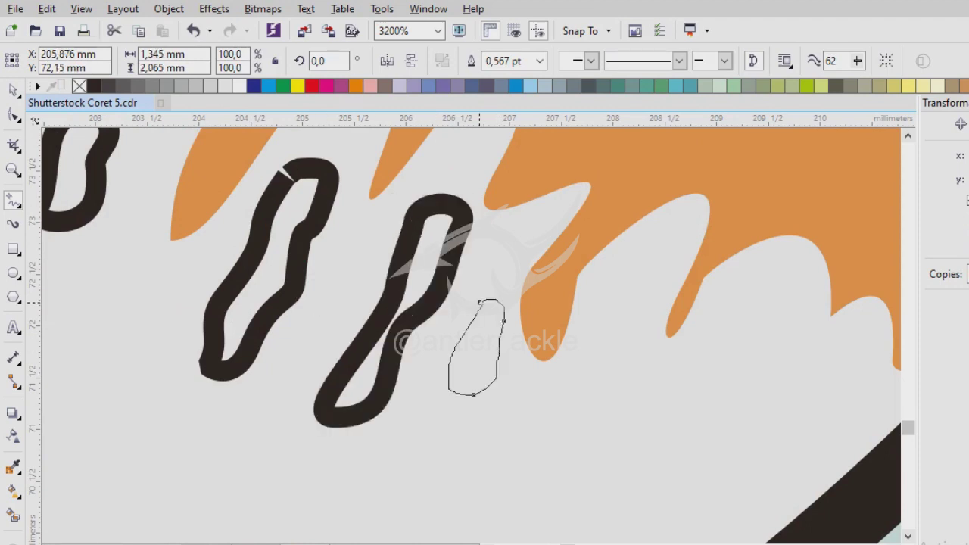
drag(624, 297, 590, 426)
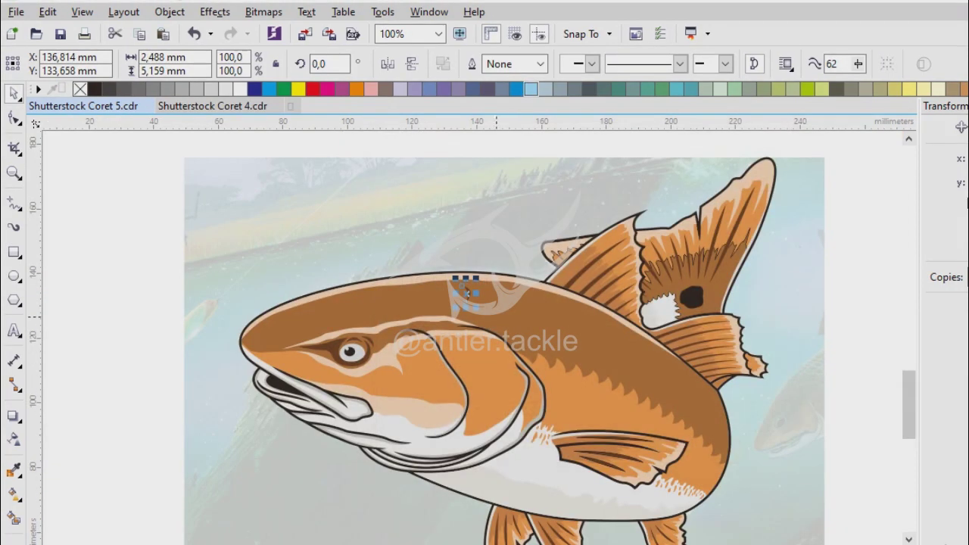
- Place copies of the dark brown crescent scale along the upper back behind the head, tilting the rearmost to about 352°
scroll(485, 333, up, 5)
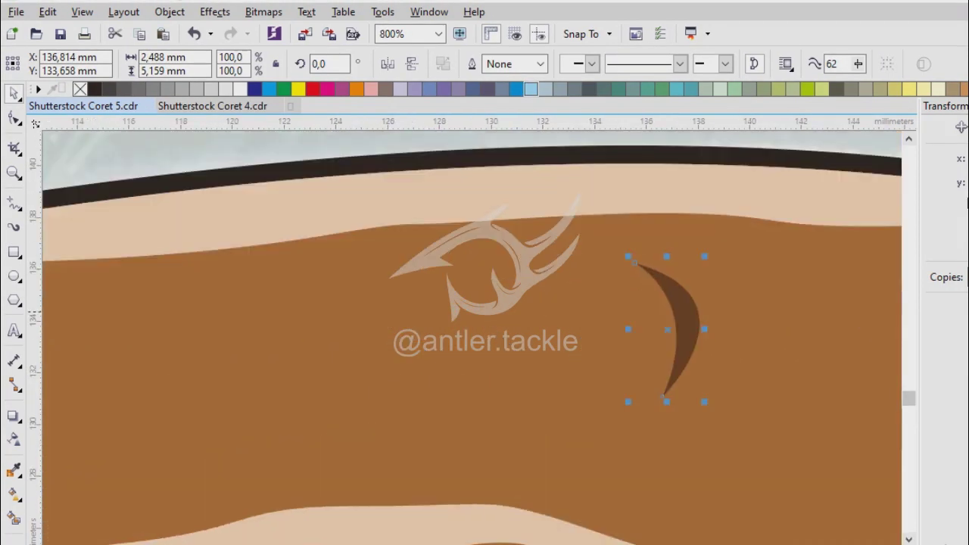
scroll(484, 334, down, 2)
scroll(599, 349, up, 2)
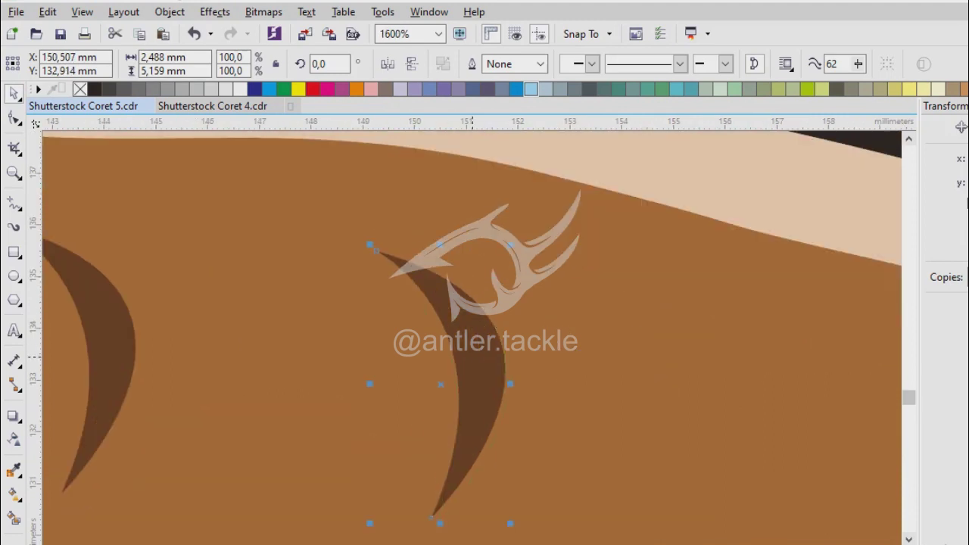
scroll(95, 328, down, 1)
key(ctrl+d)
scroll(300, 328, down, 1)
drag(629, 382, 954, 484)
scroll(954, 485, up, 1)
scroll(954, 484, up, 1)
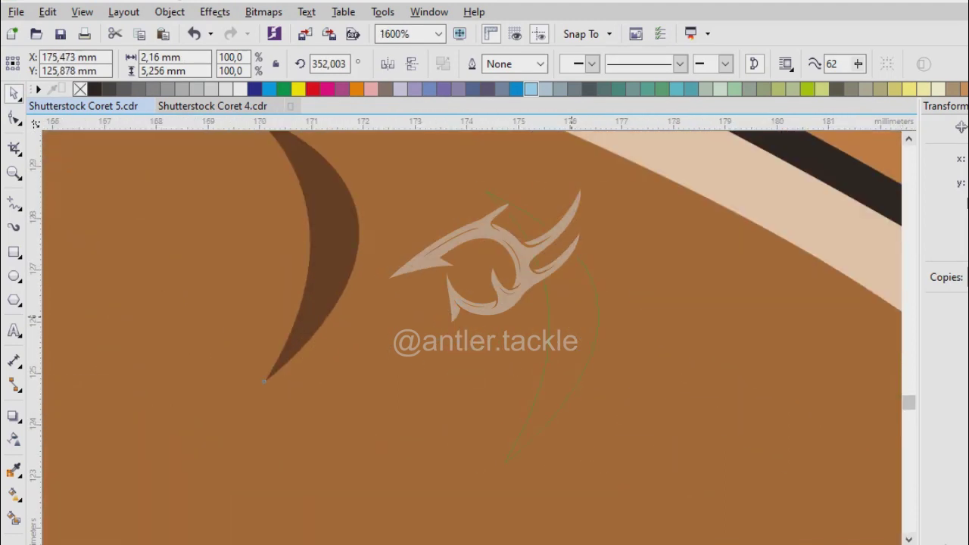
- Continue the top row of crescents down the back toward the tail base, tilting the copies progressively from about 344° to 323°
scroll(542, 325, down, 2)
scroll(541, 326, up, 1)
drag(541, 326, 809, 475)
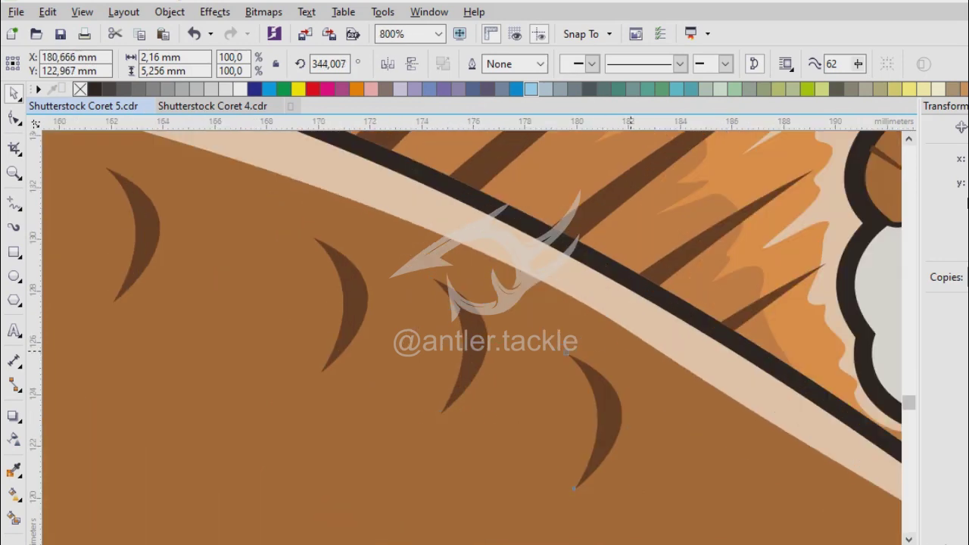
scroll(386, 242, down, 1)
scroll(575, 421, up, 1)
drag(480, 396, 424, 364)
scroll(424, 364, down, 1)
scroll(493, 407, up, 1)
drag(493, 407, 557, 445)
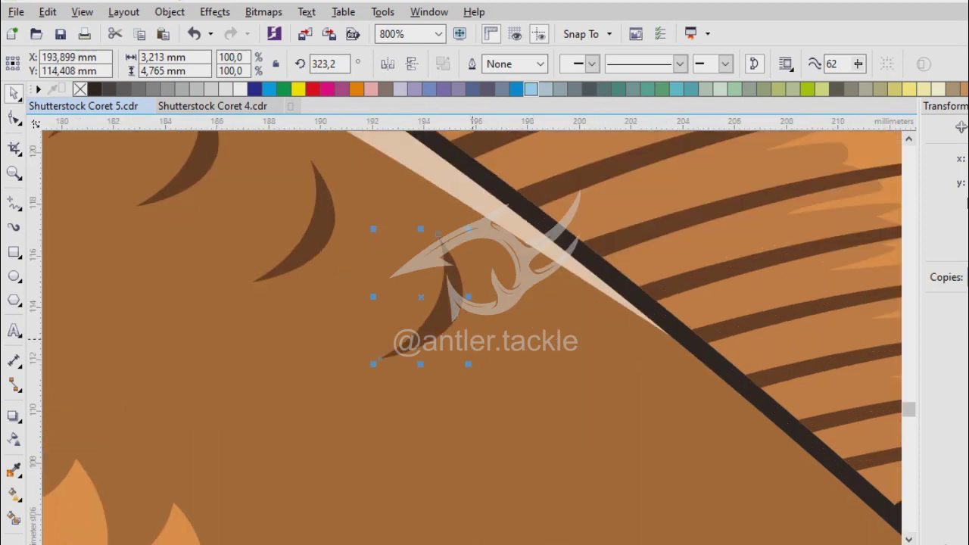
- Extend the top row of crescents past the tail base along the rear back edge, tilting the last copies to about 313°
drag(534, 349, 649, 449)
scroll(424, 303, down, 1)
scroll(713, 530, up, 1)
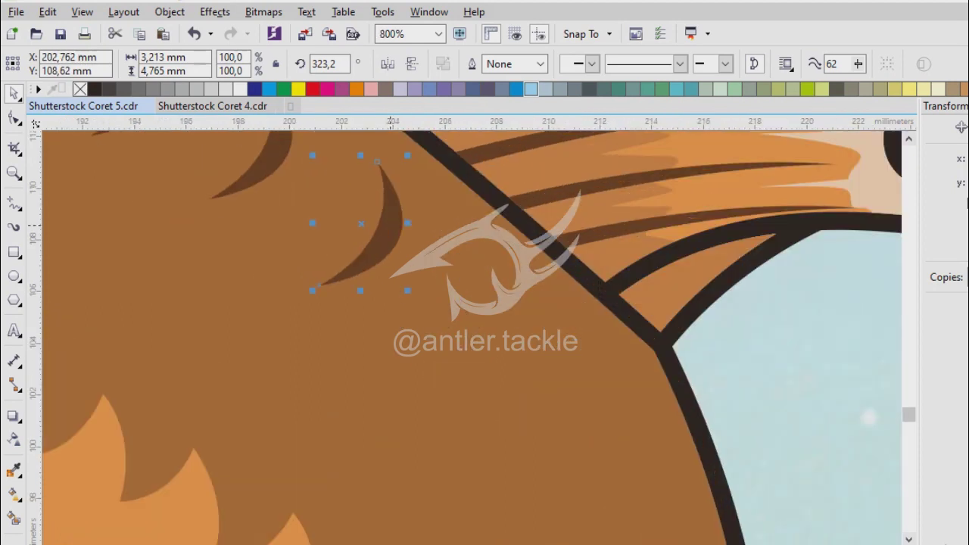
key(ctrl+d)
key(ctrl+d)
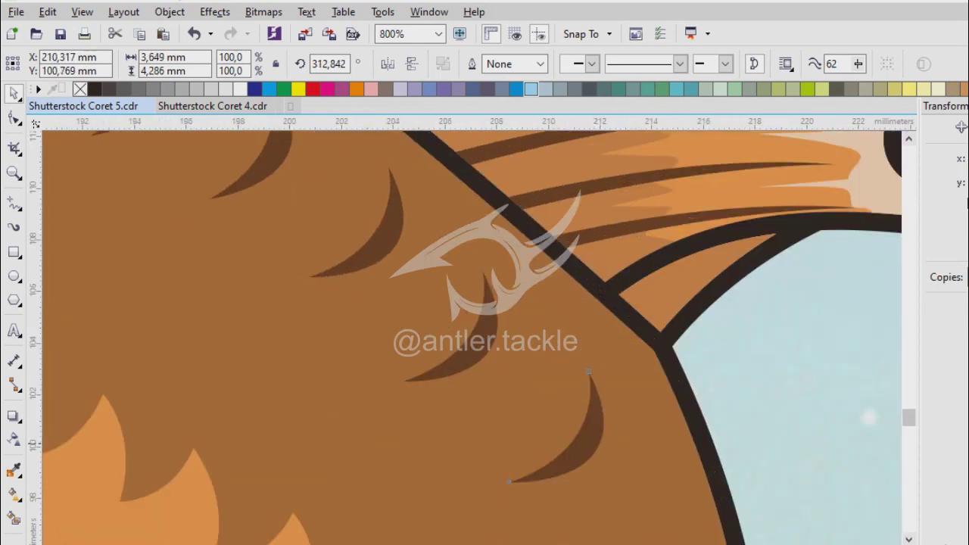
scroll(485, 333, down, 2)
scroll(485, 334, right, 2)
- Start a second, staggered row of crescents below the first at the rear, copying the 313° scale forward along the back
key(ctrl+d)
key(ctrl+d)
key(ctrl+d)
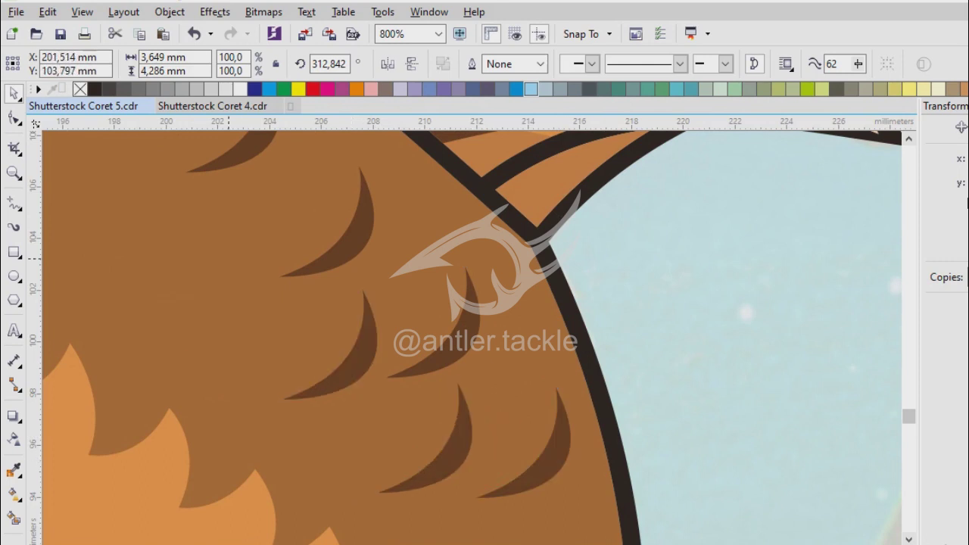
key(ctrl+d)
scroll(485, 333, up, 2)
scroll(485, 333, left, 2)
key(ctrl+d)
scroll(485, 333, up, 2)
scroll(484, 333, left, 2)
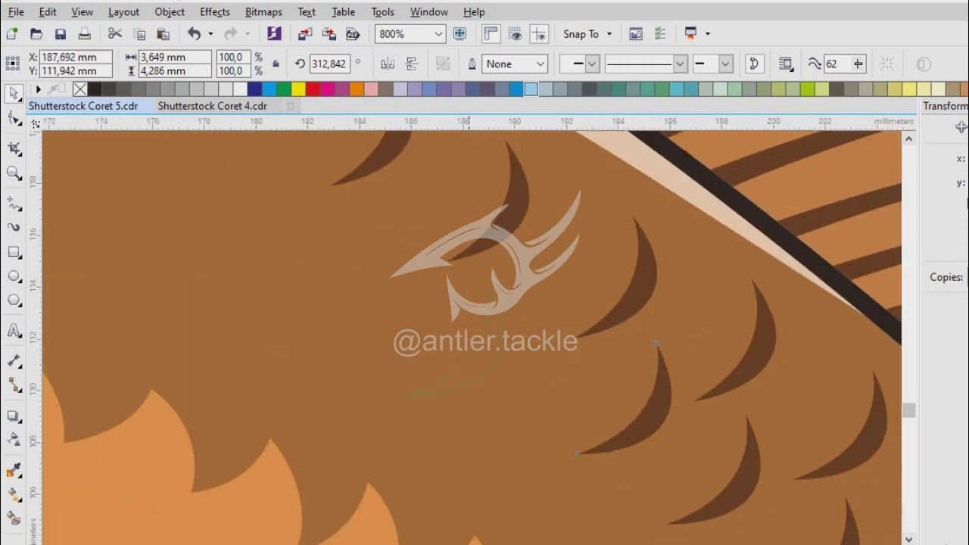
- Continue the second crescent row forward along the mid-back, tilting the copies progressively to about 326° and 334°
drag(506, 288, 547, 261)
drag(454, 372, 338, 298)
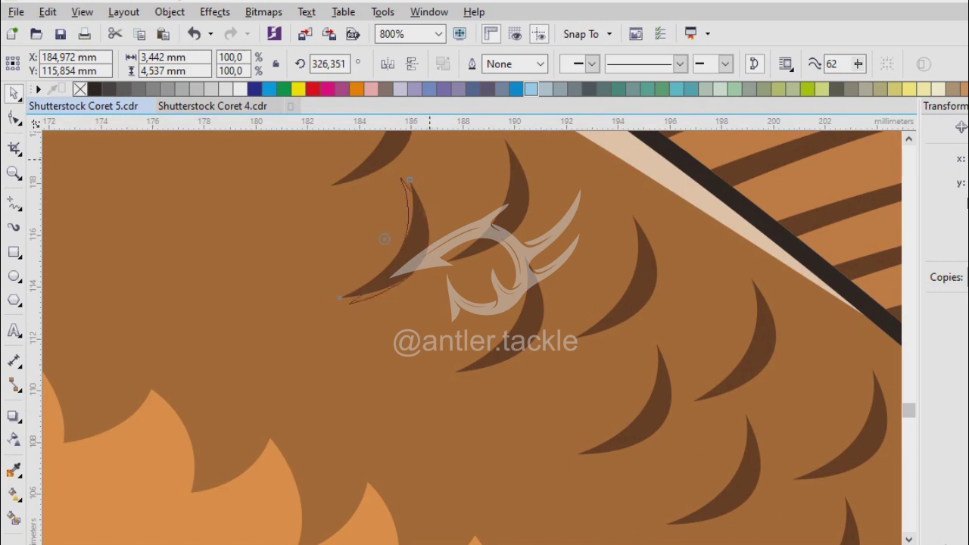
scroll(484, 334, up, 2)
drag(581, 400, 373, 238)
scroll(473, 336, down, 1)
scroll(338, 295, up, 1)
scroll(373, 239, up, 2)
drag(617, 364, 258, 274)
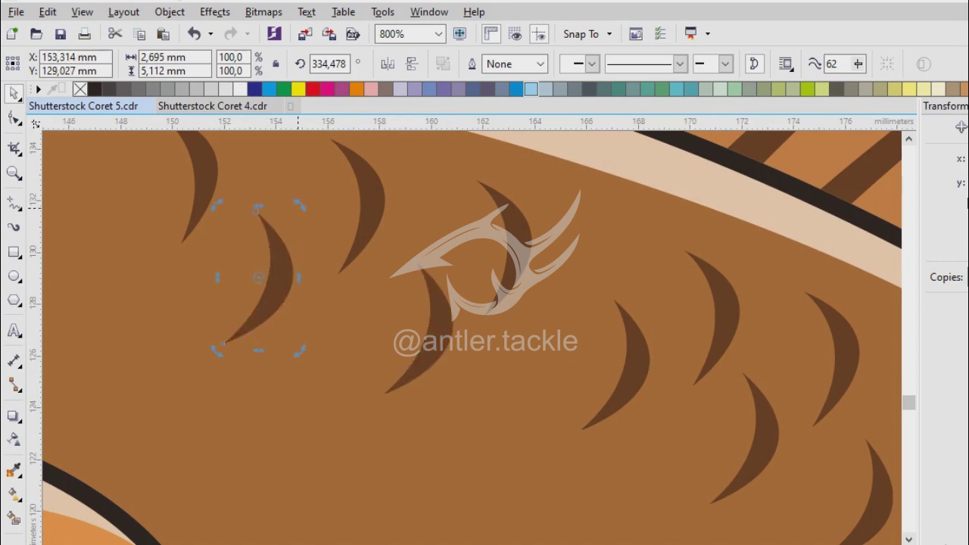
- Finish the front of the second crescent row above the gill cover with a copy tilted to about 340°
drag(265, 211, 256, 206)
scroll(763, 498, down, 1)
scroll(442, 386, up, 1)
drag(432, 365, 250, 371)
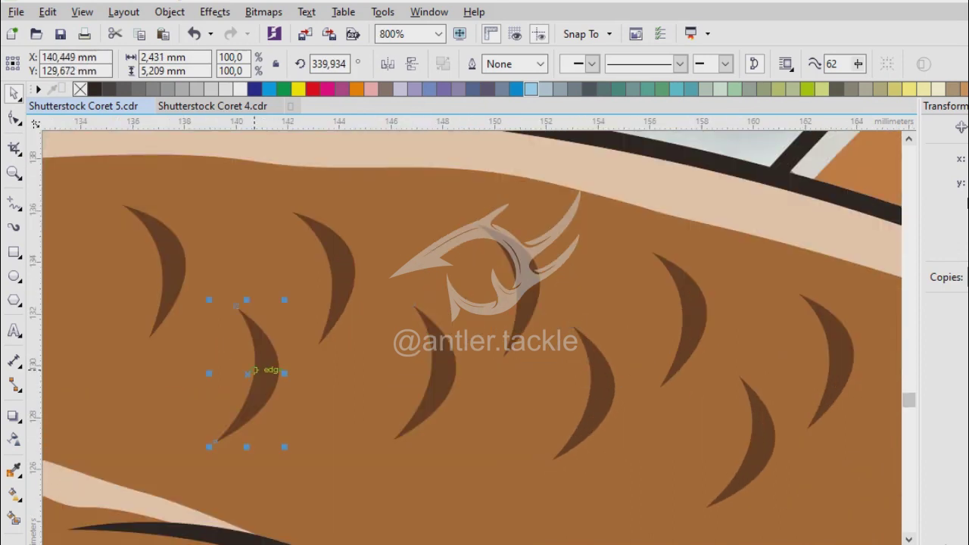
scroll(249, 371, down, 1)
scroll(303, 394, up, 1)
- Start a third row of crescents behind the gill cover, tilting the copies progressively from about 332° to 321°
drag(303, 393, 477, 340)
drag(438, 390, 434, 384)
drag(466, 349, 781, 423)
scroll(780, 422, down, 1)
scroll(447, 299, up, 1)
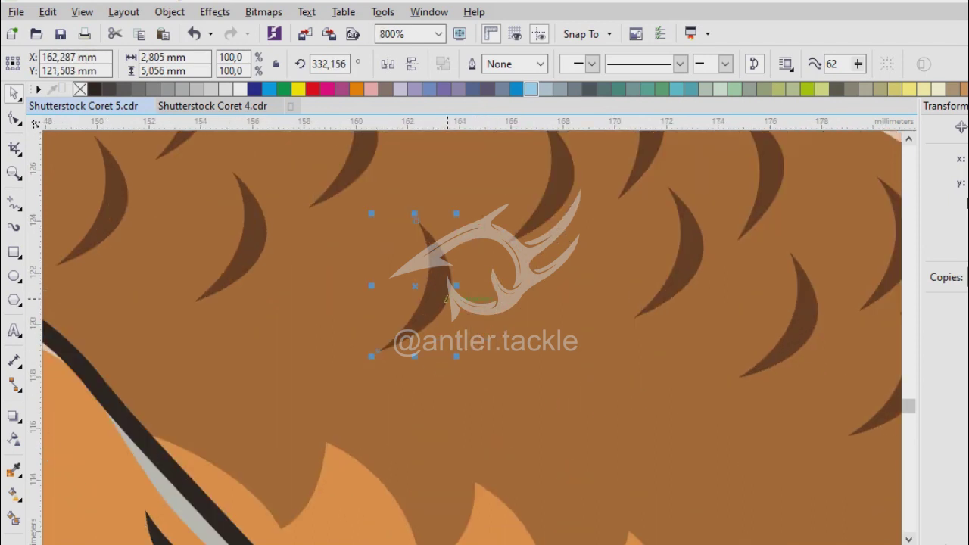
key(ctrl+d)
key(ctrl+d)
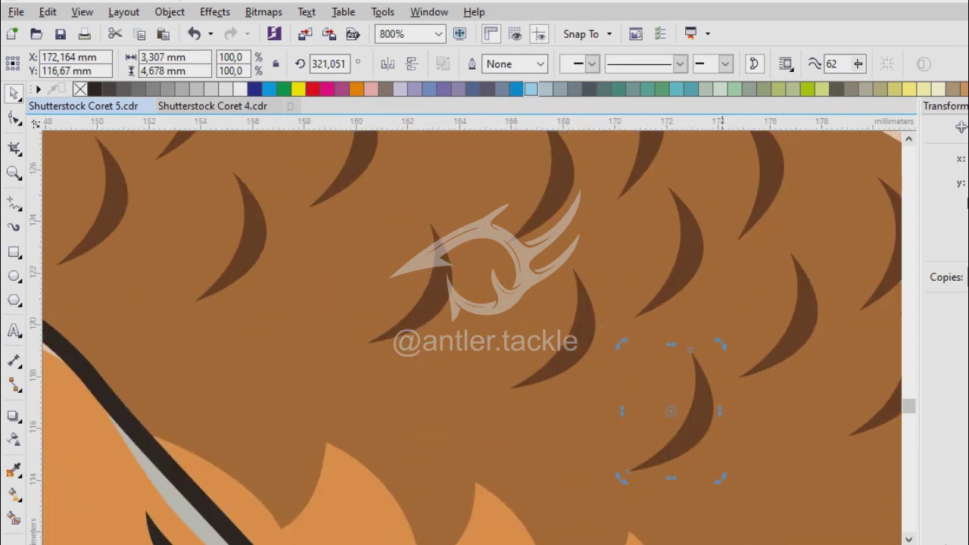
- Continue the third crescent row rearward above the jagged orange edge, tilting the copies progressively from about 313° to 305°
scroll(303, 265, down, 1)
scroll(671, 440, up, 1)
key(ctrl+d)
key(ctrl+d)
key(ctrl+d)
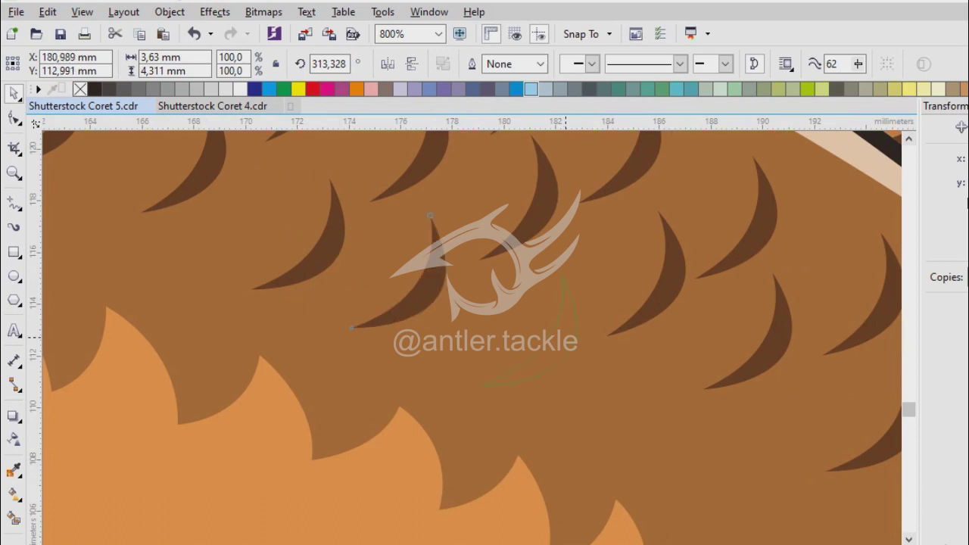
scroll(303, 250, down, 1)
scroll(621, 409, up, 1)
key(ctrl+d)
key(ctrl+d)
scroll(642, 388, up, 1)
drag(505, 205, 521, 222)
scroll(356, 231, down, 1)
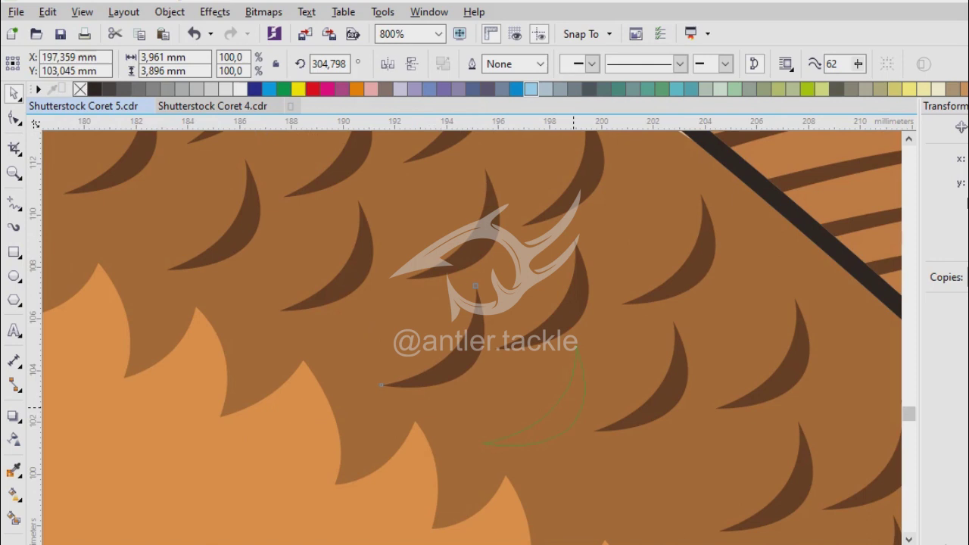
- Fill the rear end of the brown back with further crescents, scaling the lowest copy to 73.3% and tilting it about 291°
scroll(484, 303, down, 1)
scroll(356, 231, up, 1)
key(ctrl+d)
drag(628, 349, 621, 356)
scroll(620, 356, up, 1)
scroll(341, 204, down, 1)
scroll(476, 288, up, 1)
drag(476, 287, 439, 288)
scroll(503, 325, down, 1)
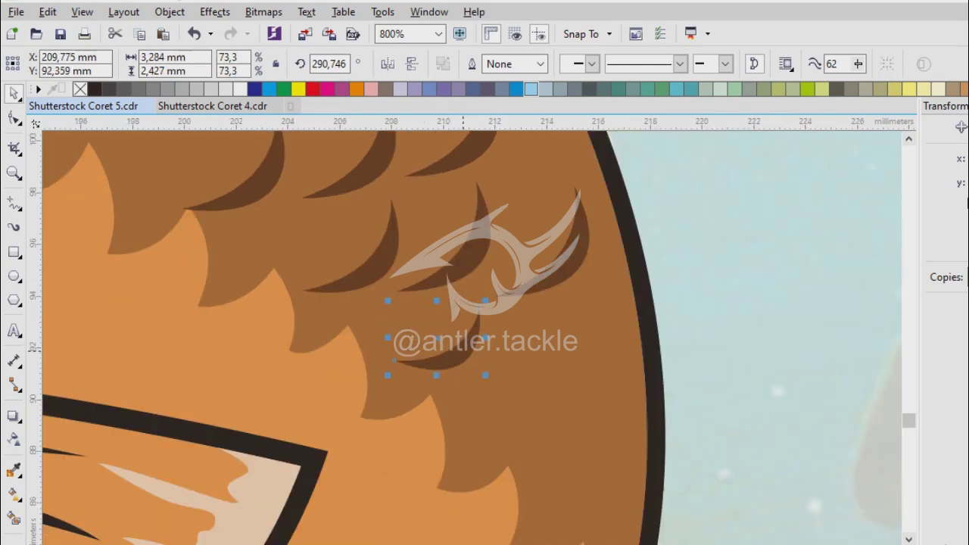
- Extend the crescents down the rear end of the brown back with further 73.3% copies tilted about 291°
scroll(485, 326, down, 1)
drag(431, 250, 469, 386)
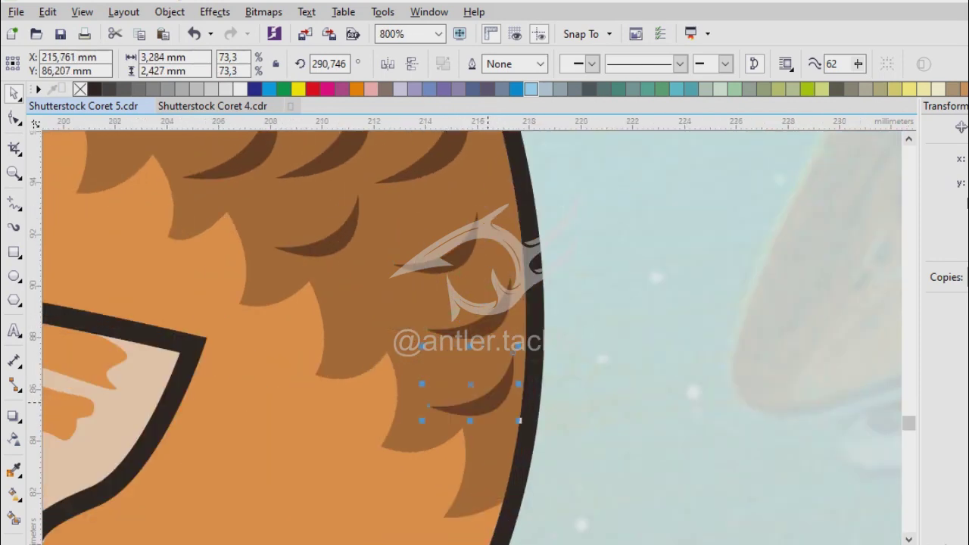
scroll(470, 386, down, 2)
scroll(271, 236, up, 2)
- Start another crescent row beside the gill cover, placing copies along the front jagged orange edge tilted up to about 343°
click(272, 235)
scroll(269, 243, up, 1)
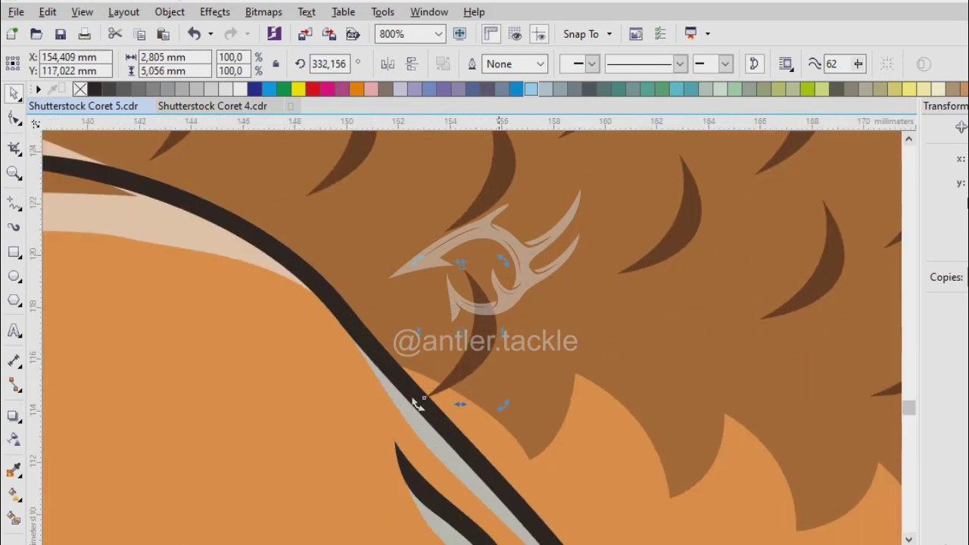
drag(269, 244, 269, 244)
drag(456, 388, 396, 348)
drag(476, 325, 557, 371)
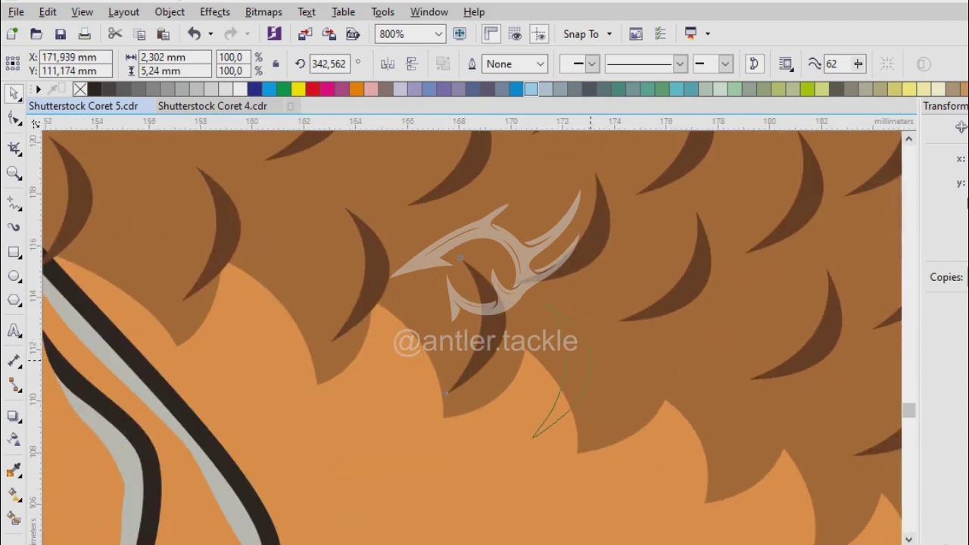
- Continue the crescent row rearward over the jagged edge, tilting the copies progressively from about 324° to 308°
click(558, 371)
drag(530, 444, 512, 432)
drag(629, 465, 627, 465)
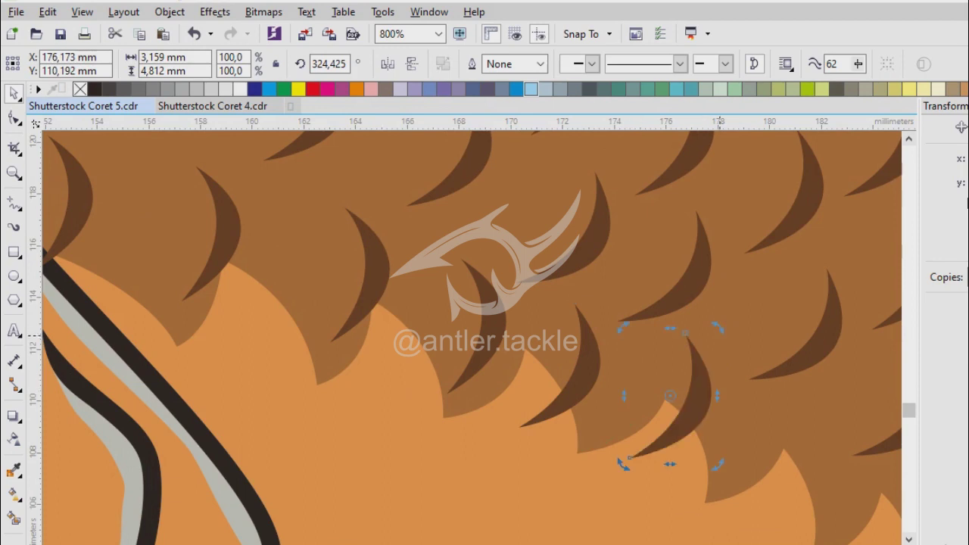
scroll(454, 363, down, 1)
scroll(470, 424, up, 1)
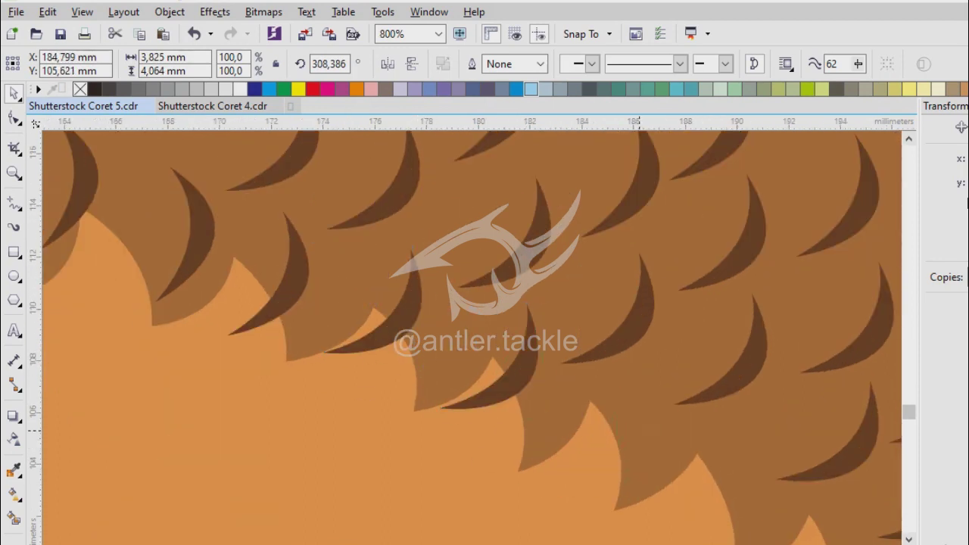
- Place more crescents over the middle scallops of the jagged edge, tilting the copies to about 301°
scroll(526, 362, up, 1)
click(424, 303)
drag(475, 219, 629, 363)
scroll(447, 242, down, 1)
scroll(439, 246, up, 1)
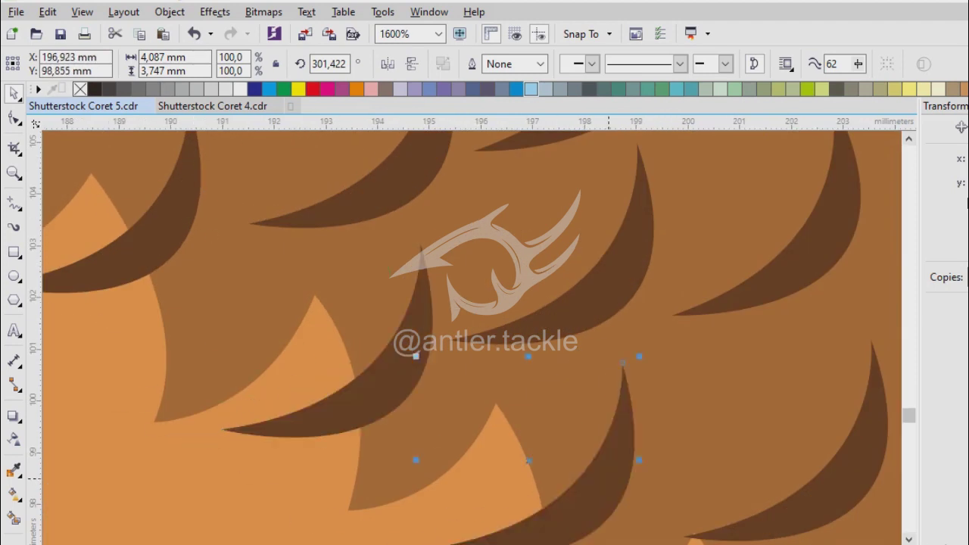
scroll(628, 363, down, 1)
scroll(575, 341, up, 1)
scroll(473, 281, down, 1)
- Finish the lowest crescent row over the rear scallops of the jagged edge and deselect the last copy
drag(473, 282, 771, 397)
scroll(612, 365, down, 2)
scroll(443, 281, up, 2)
scroll(771, 397, down, 3)
scroll(771, 398, up, 1)
key(Escape)
scroll(352, 259, up, 2)
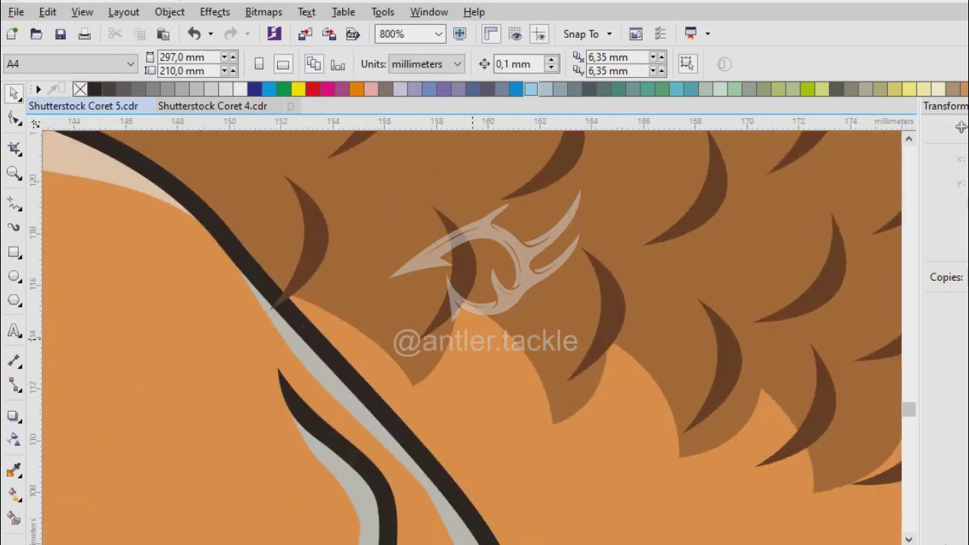
- Reshape the front scallops of the brown back by moving their tip and notch nodes to fit the crescents
scroll(353, 259, up, 1)
click(352, 259)
key(F10)
click(409, 352)
drag(750, 433, 684, 430)
scroll(519, 337, right, 5)
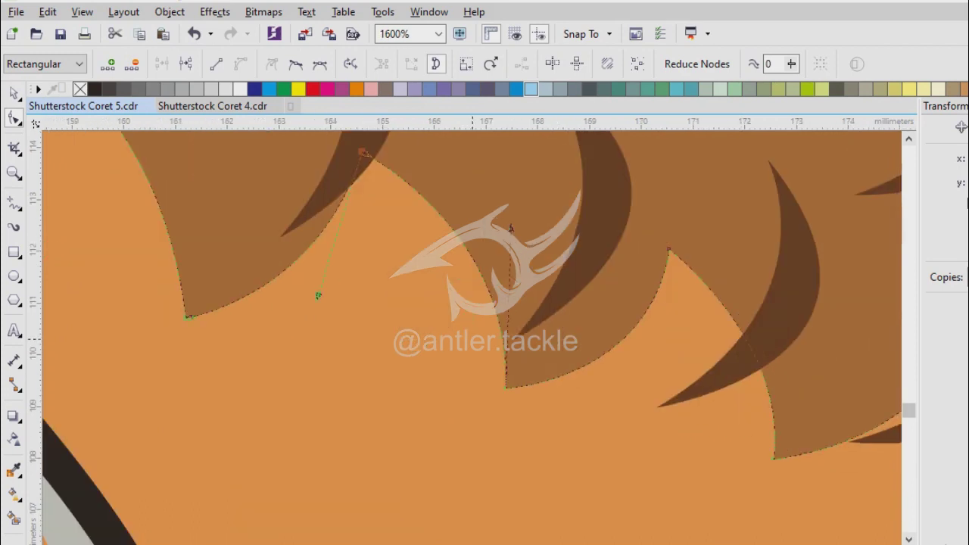
drag(506, 386, 430, 385)
drag(669, 248, 645, 240)
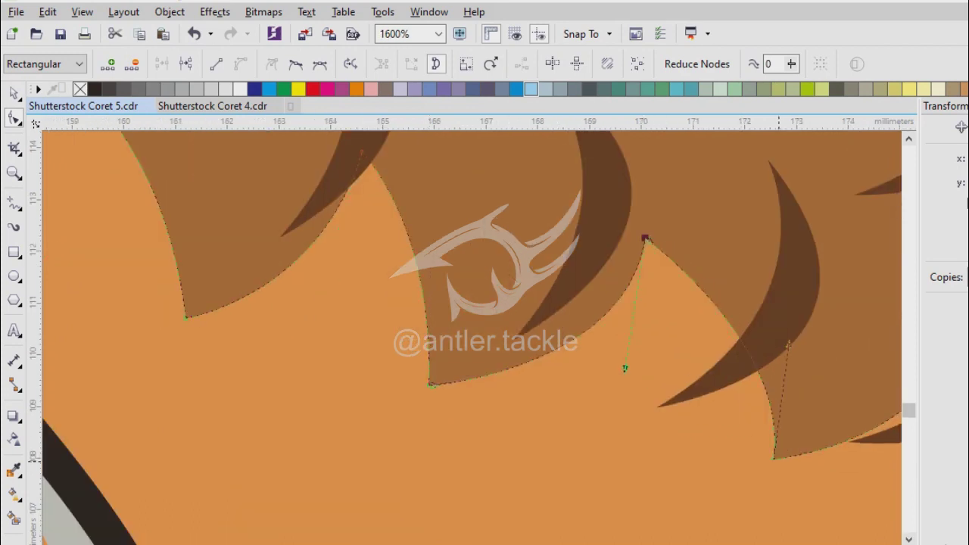
drag(695, 463, 696, 458)
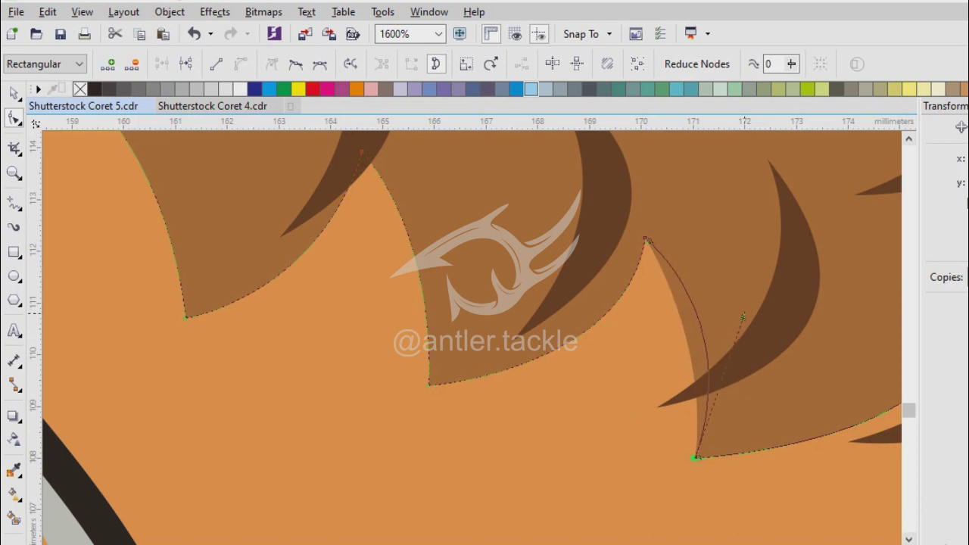
- Move the nodes of the middle scallops forward so the brown edge follows the crescents above the pectoral fin
scroll(470, 333, right, 5)
scroll(462, 390, down, 2)
scroll(435, 346, up, 2)
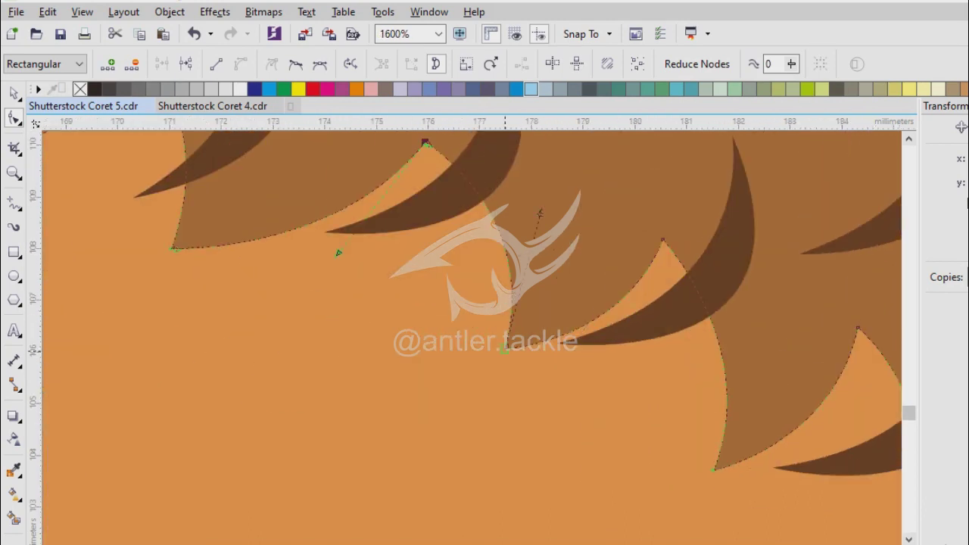
scroll(530, 303, down, 2)
scroll(636, 243, up, 2)
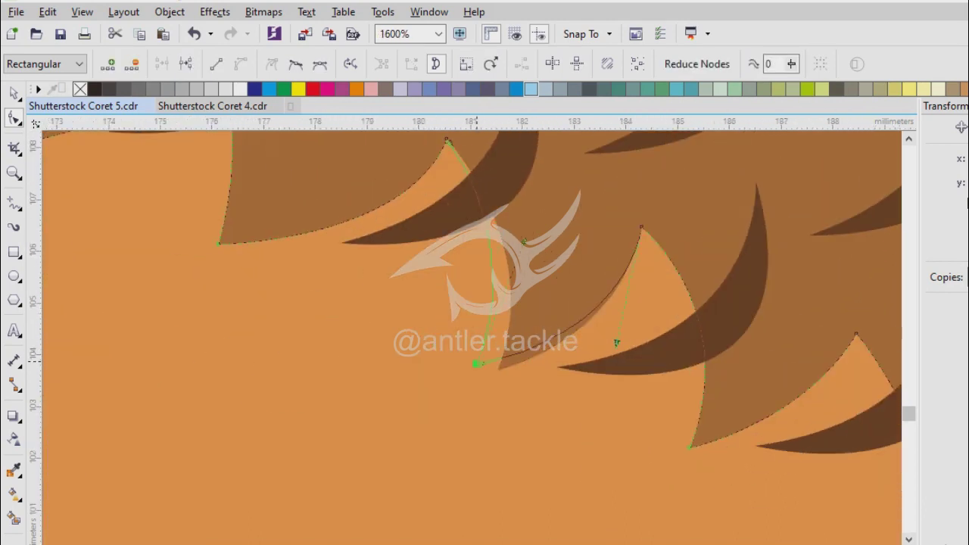
click(642, 227)
scroll(469, 333, down, 2)
scroll(682, 409, up, 2)
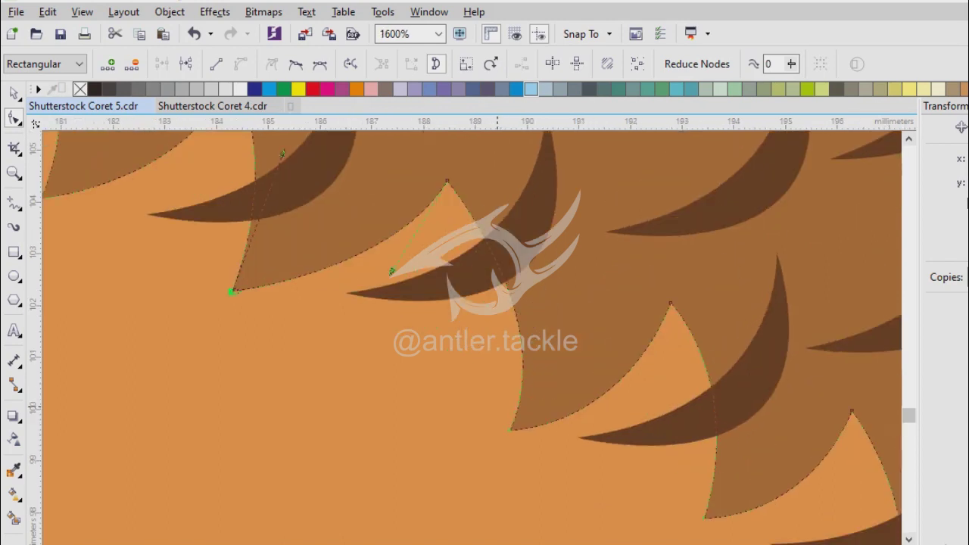
scroll(484, 318, down, 2)
scroll(530, 303, up, 2)
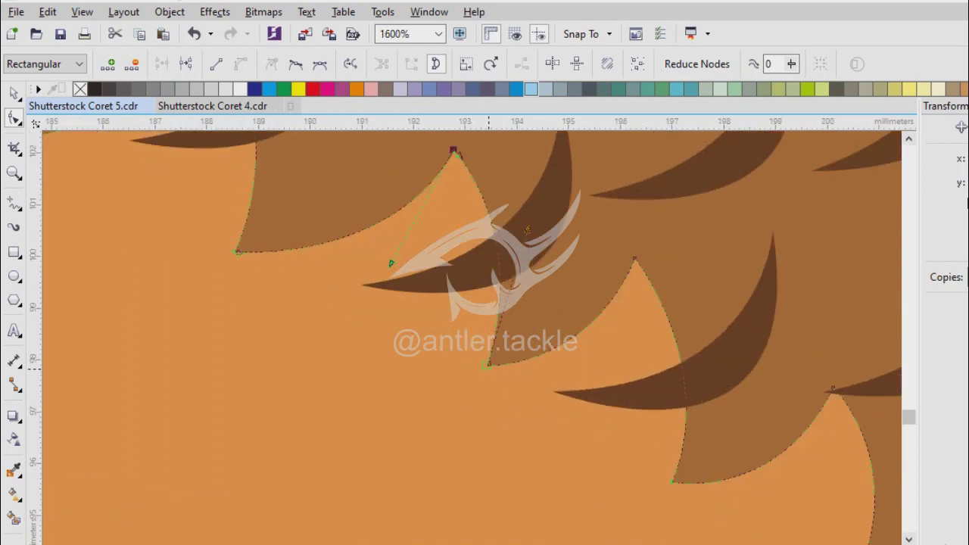
- Adjust the nodes of the rear scallops down to the body outline so the brown edge follows the lowest crescents
click(634, 260)
scroll(485, 333, down, 1)
scroll(681, 424, up, 1)
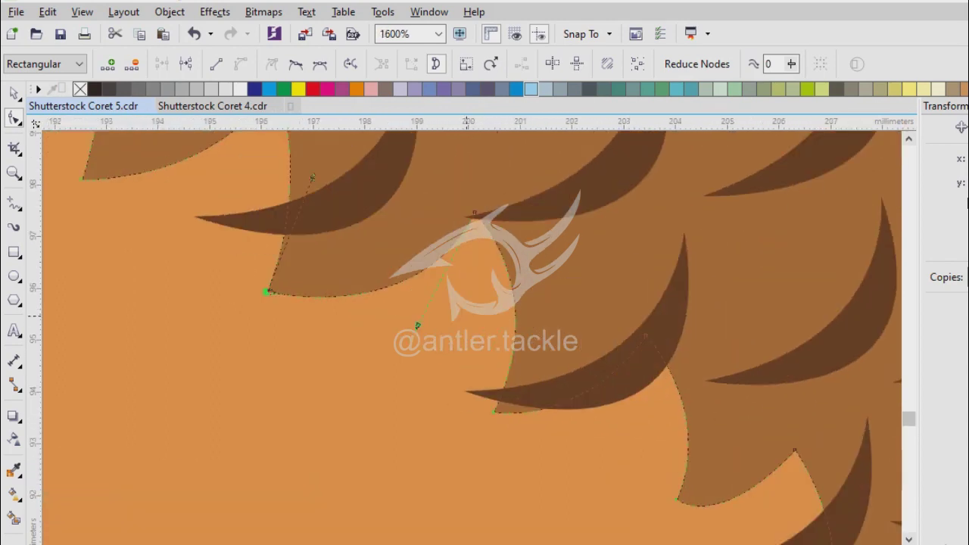
scroll(583, 427, down, 1)
scroll(356, 234, up, 1)
click(595, 441)
scroll(356, 250, down, 1)
scroll(664, 490, up, 1)
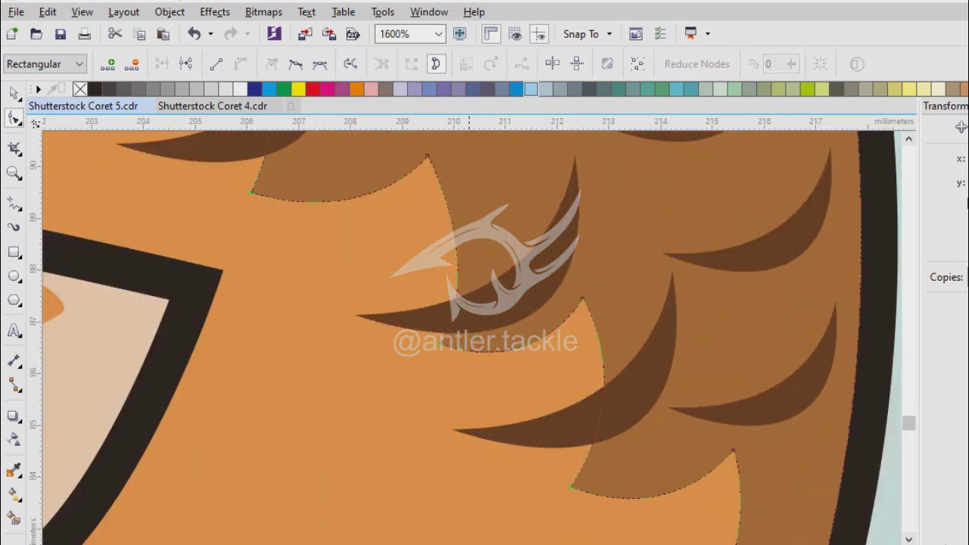
drag(456, 306, 392, 311)
scroll(379, 227, down, 1)
scroll(573, 453, up, 1)
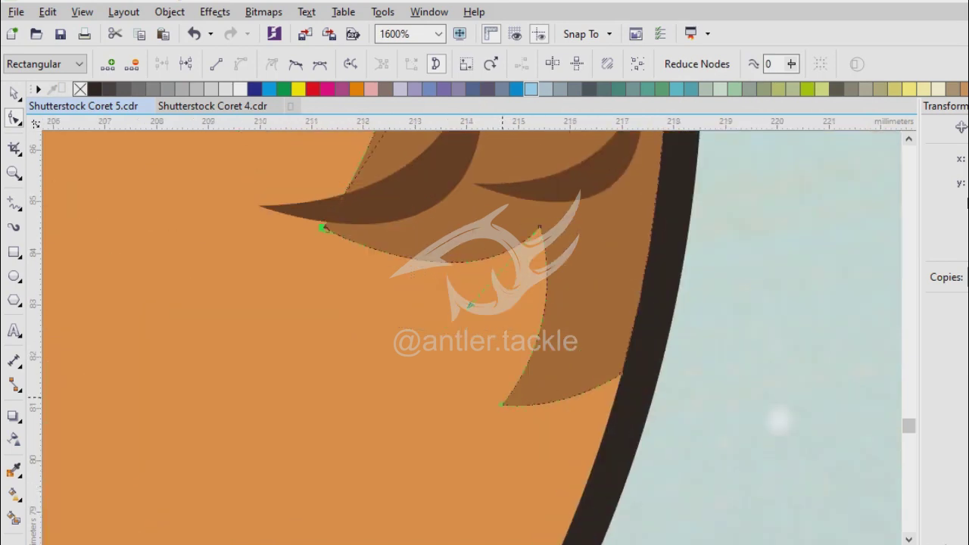
- Add a crescent near the rear tip of the brown back, scaled to 91.2% and tilted about 320°
key(space)
scroll(502, 346, down, 3)
scroll(502, 346, up, 2)
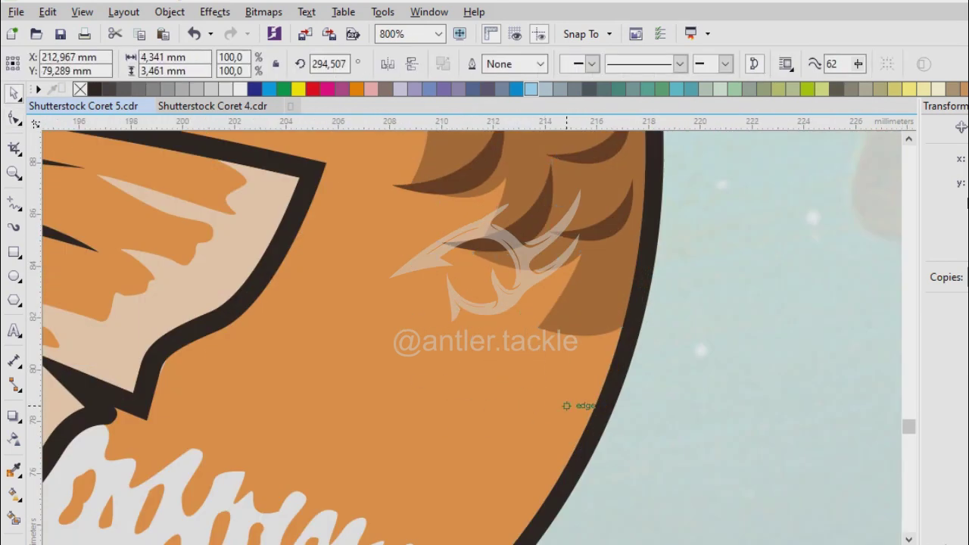
scroll(567, 401, up, 1)
click(424, 333)
drag(497, 214, 454, 189)
scroll(455, 303, down, 4)
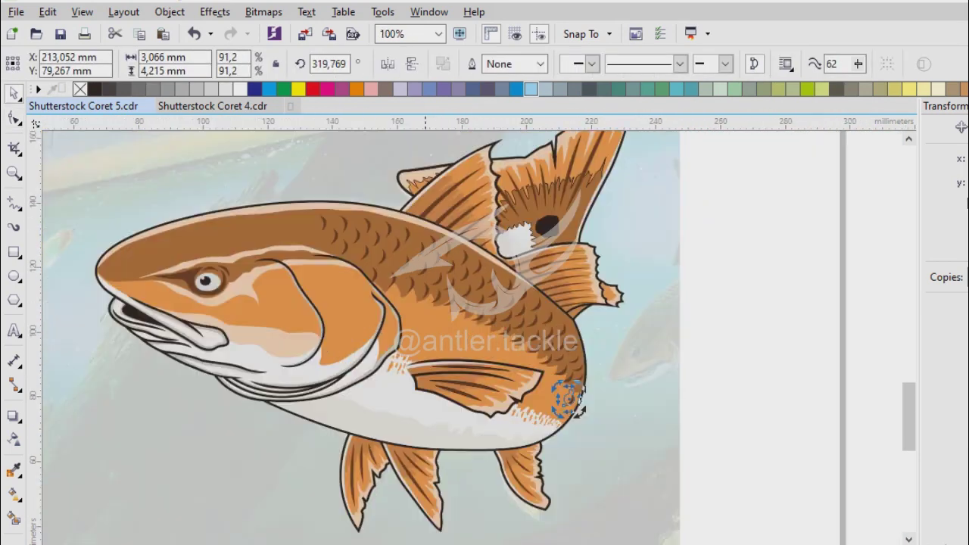
- Paste a crescent onto the orange flank behind the gill cover, tilt it about 351° and recolour it with the back's brown
scroll(455, 303, up, 2)
key(ctrl+v)
scroll(571, 447, up, 1)
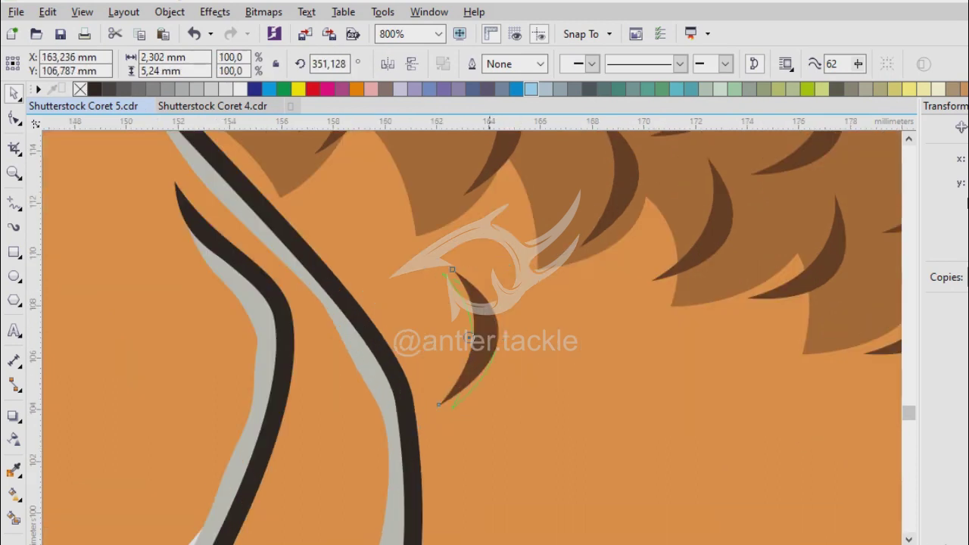
drag(452, 270, 441, 271)
scroll(553, 375, down, 1)
scroll(504, 363, up, 2)
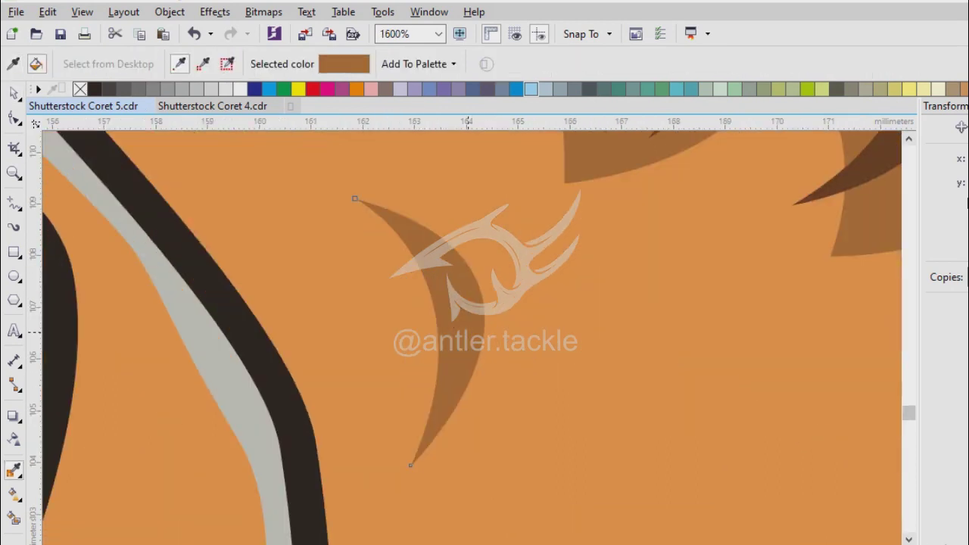
scroll(503, 363, down, 2)
- Copy the lighter brown crescent down the front of the orange flank, tilting a copy about 339°
key(space)
click(480, 428)
scroll(480, 428, up, 1)
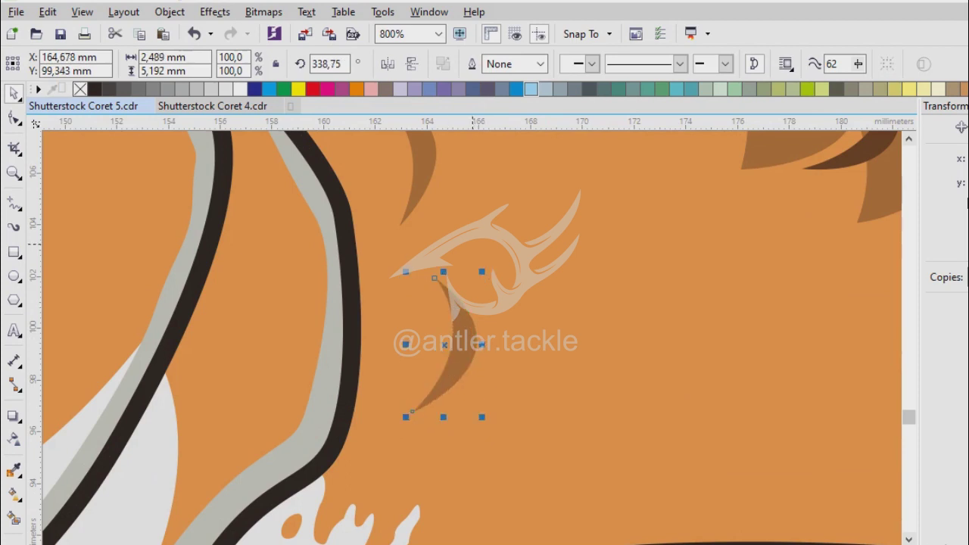
scroll(479, 379, down, 1)
scroll(485, 424, up, 1)
drag(484, 492, 590, 341)
click(589, 356)
- Continue the flank crescents rearward above the pectoral fin, tilting copies from about 341° to 308°
scroll(337, 301, down, 1)
drag(461, 336, 621, 400)
scroll(621, 401, up, 1)
drag(303, 174, 470, 227)
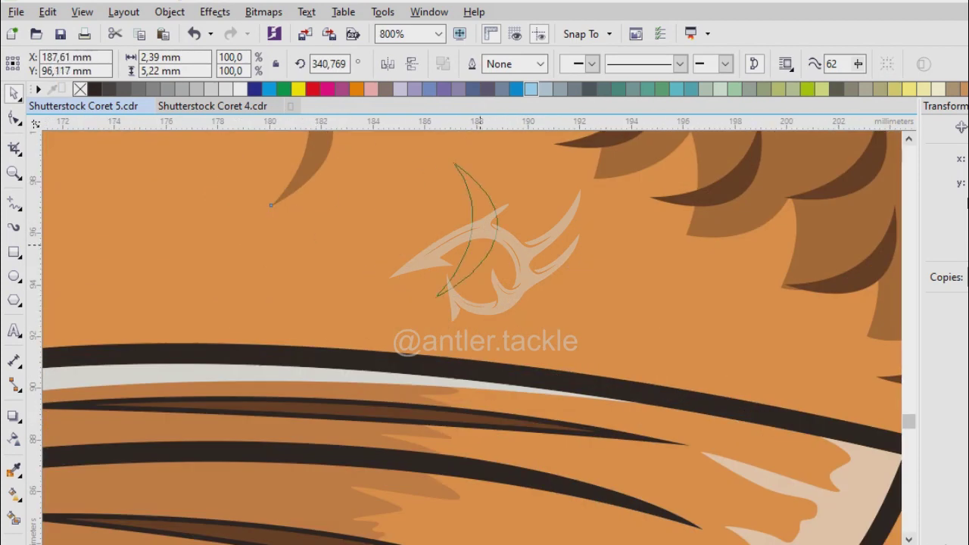
click(468, 227)
drag(434, 301, 547, 349)
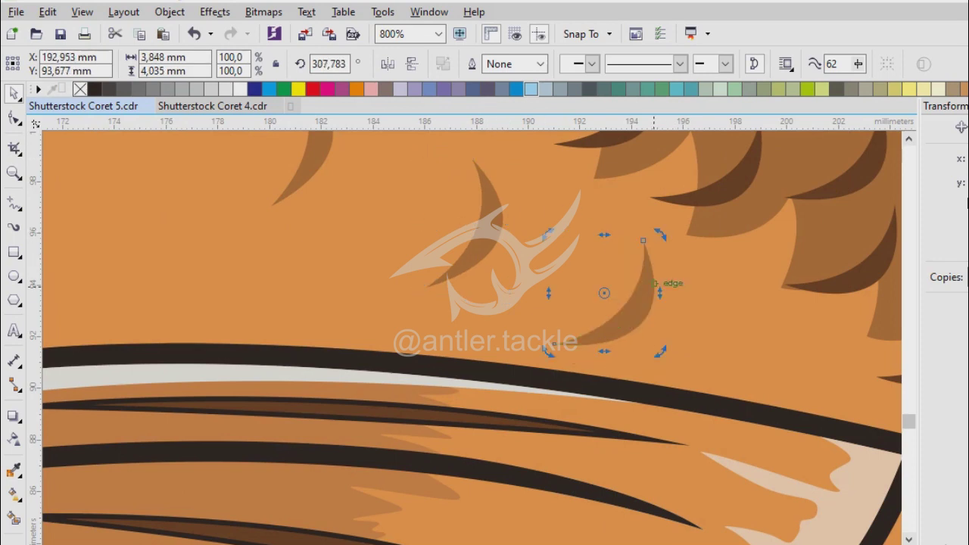
- Fill the orange area behind the pectoral fin with lighter brown crescents tilted about 308°
scroll(401, 326, down, 2)
scroll(452, 319, up, 2)
drag(453, 320, 318, 402)
scroll(600, 404, down, 2)
scroll(601, 404, up, 1)
scroll(447, 360, up, 1)
scroll(513, 318, down, 2)
scroll(242, 219, up, 2)
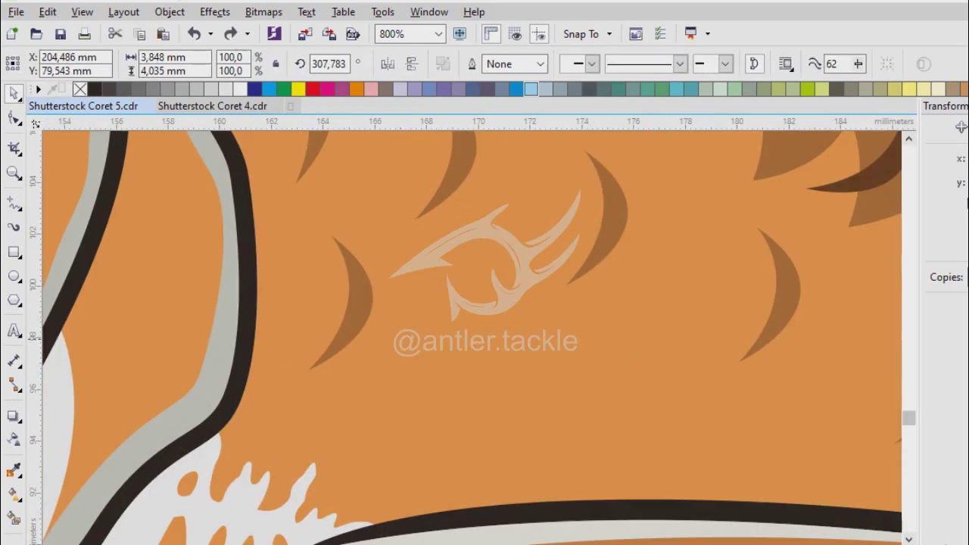
- Fill the remaining gaps above the pectoral fin with crescents tilted about 329° and 321°
click(243, 213)
drag(255, 192, 248, 206)
mouse_move(511, 294)
mouse_down()
mouse_move(661, 318)
mouse_move(863, 447)
mouse_move(469, 281)
mouse_move(525, 294)
mouse_up()
scroll(527, 295, down, 1)
scroll(485, 318, up, 1)
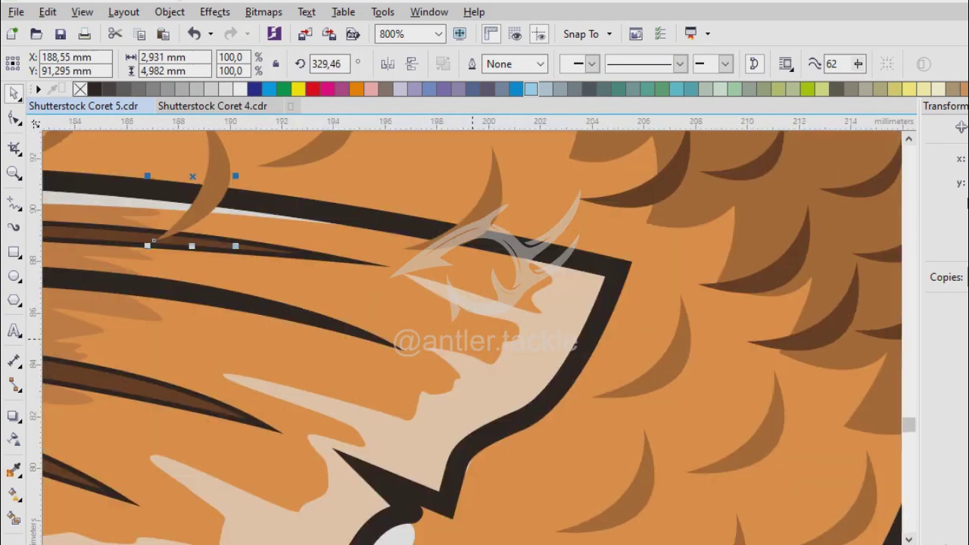
scroll(470, 325, down, 1)
scroll(455, 333, up, 1)
drag(454, 333, 567, 417)
scroll(484, 318, down, 3)
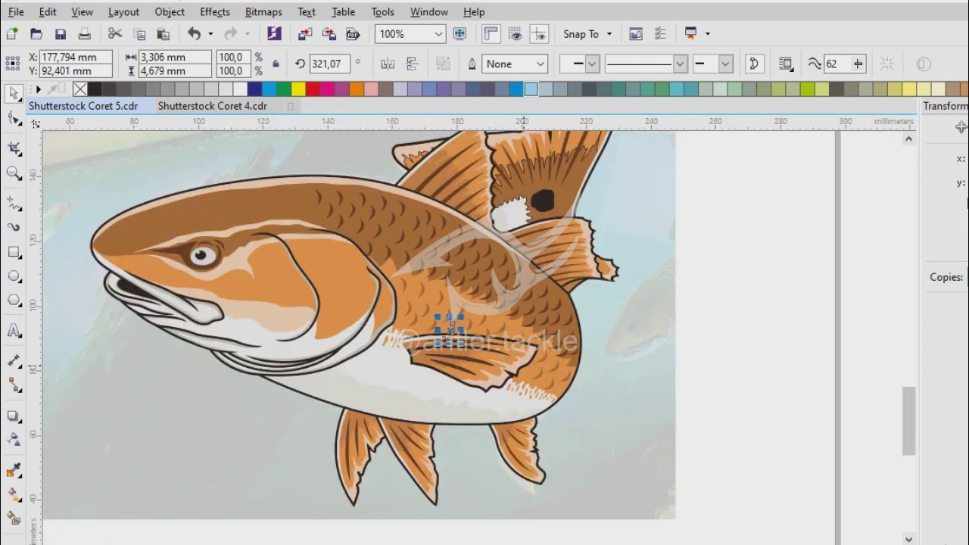
- Save the drawing and put the front crescent overlapping the pectoral fin behind the fin
key(Escape)
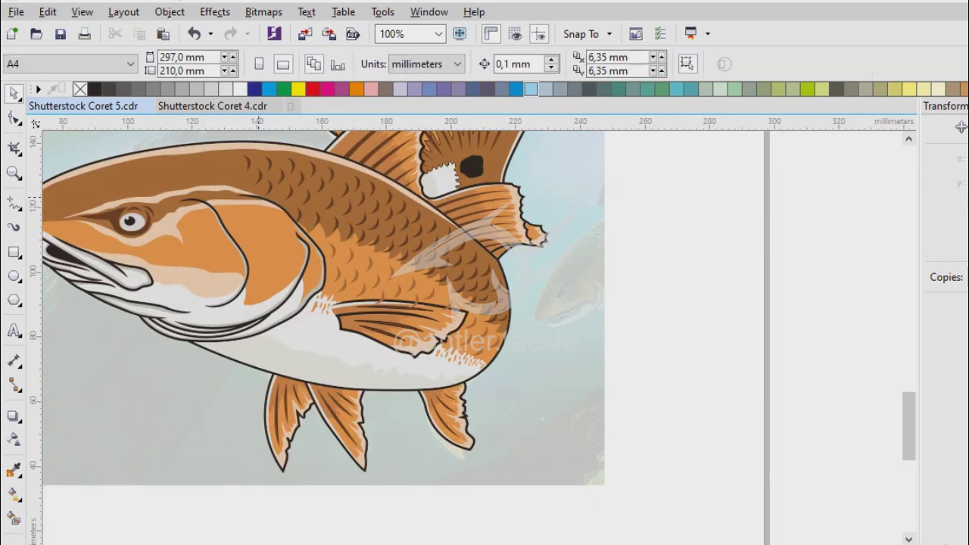
key(ctrl+s)
scroll(412, 315, up, 3)
click(190, 258)
click(189, 258)
click(189, 257)
scroll(189, 258, up, 1)
click(189, 373)
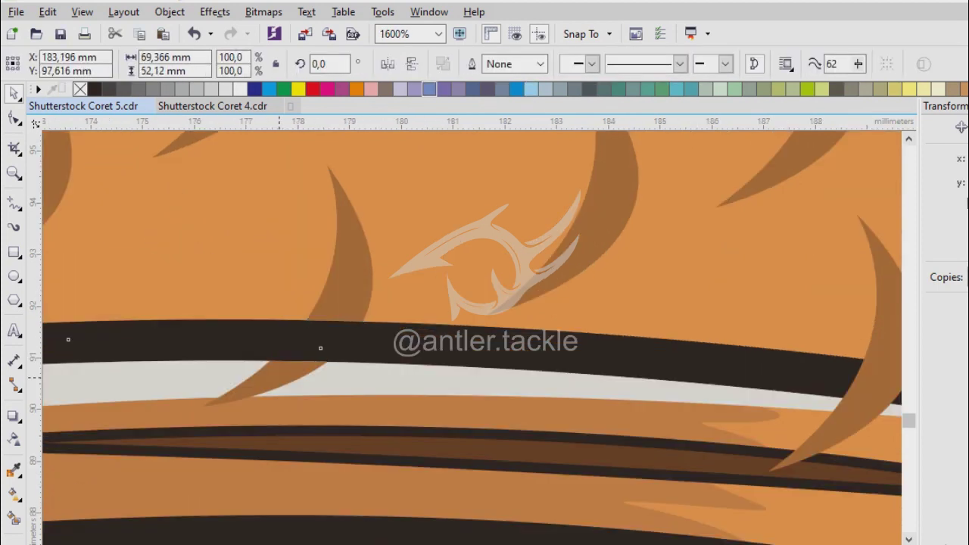
- Put the remaining crescents that cross the pectoral fin's upper outline behind the fin
key(Escape)
scroll(525, 182, right, 5)
click(525, 181)
click(525, 181)
click(654, 353)
click(435, 440)
scroll(530, 303, right, 5)
scroll(530, 303, down, 1)
click(530, 303)
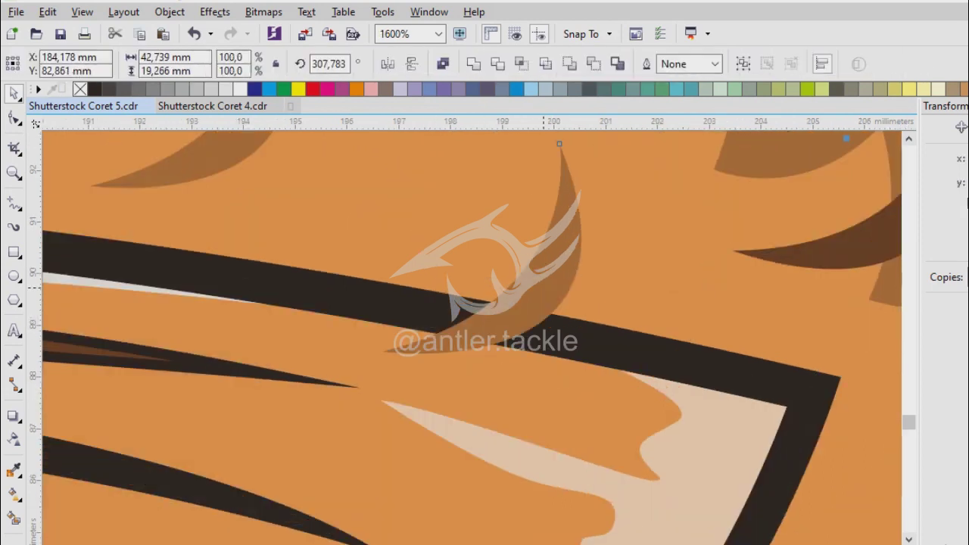
click(530, 303)
click(530, 302)
key(Escape)
scroll(469, 333, down, 5)
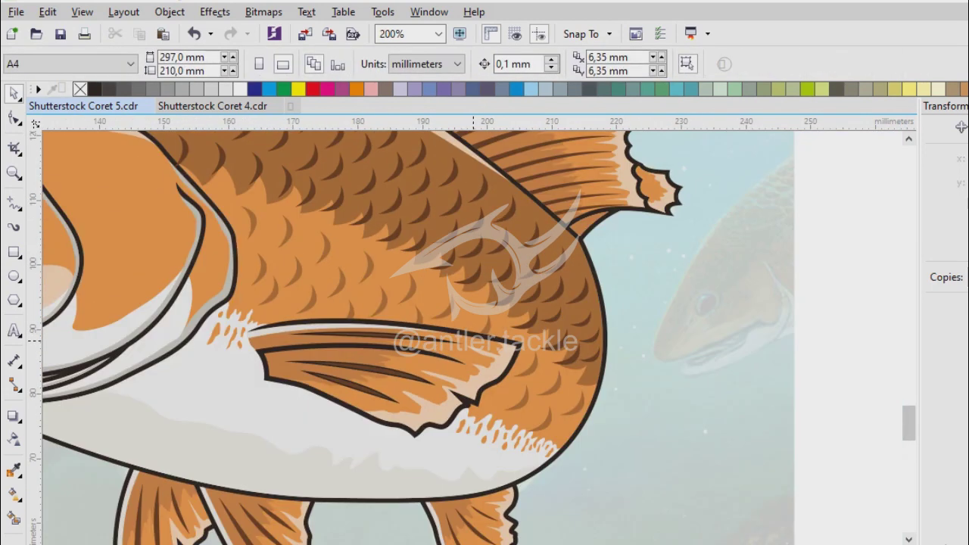
- Recolour the white patch at the base of the tail with the orange sampled from the neighbouring fin
scroll(452, 325, down, 1)
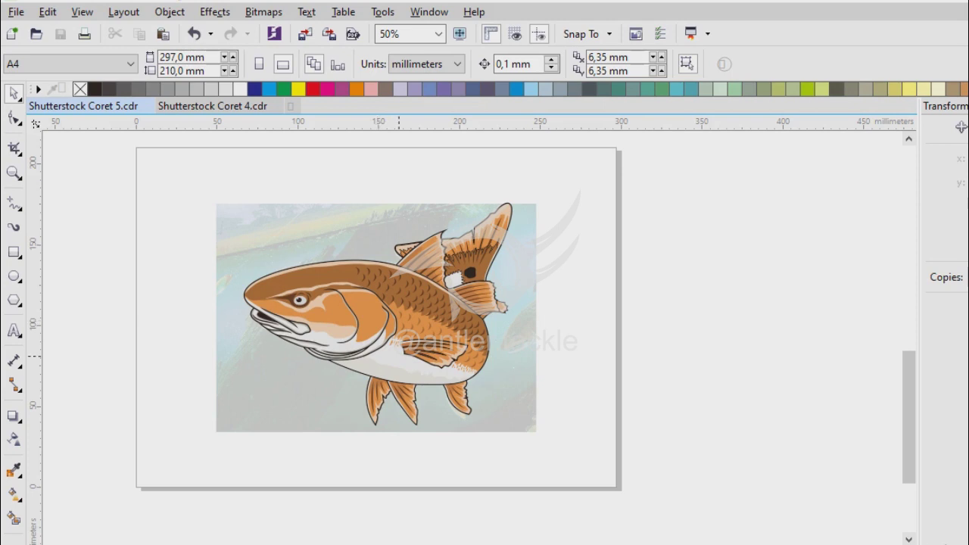
scroll(462, 277, up, 2)
click(465, 271)
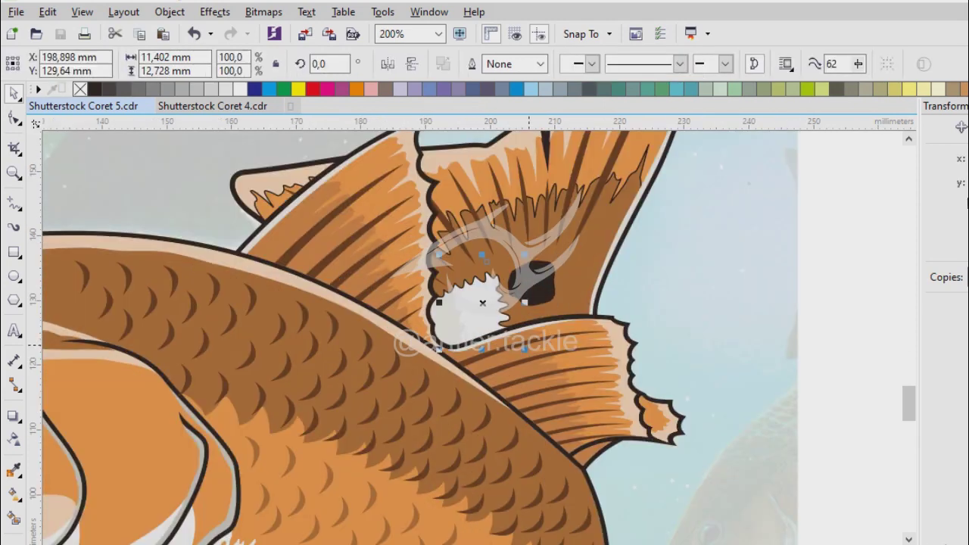
key(i)
scroll(589, 335, up, 1)
click(575, 333)
click(386, 288)
key(space)
scroll(512, 308, down, 2)
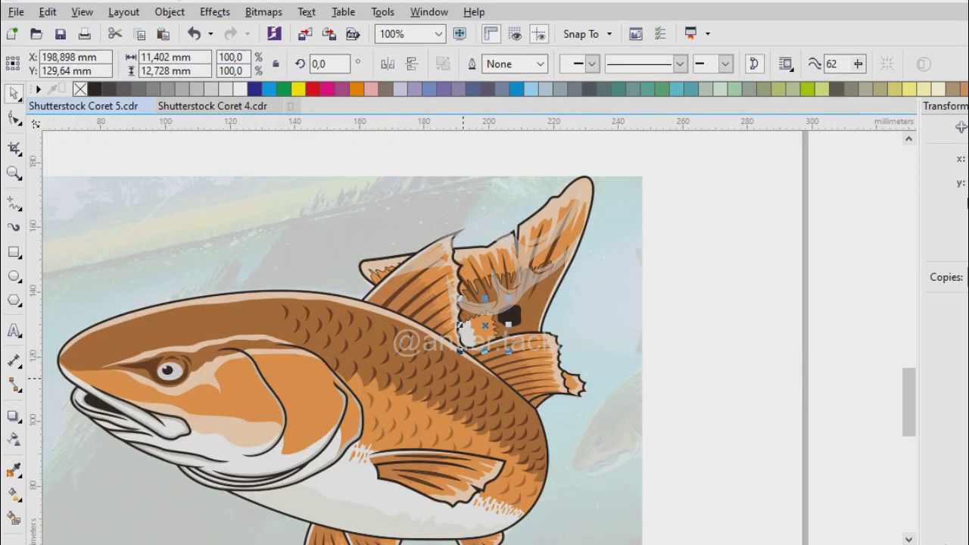
- Recolour the remaining light part of the tail-base patch and select all the fish artwork
scroll(512, 308, up, 1)
key(space)
click(512, 308)
scroll(512, 308, down, 2)
key(space)
scroll(591, 287, up, 3)
scroll(605, 292, down, 3)
key(Tab)
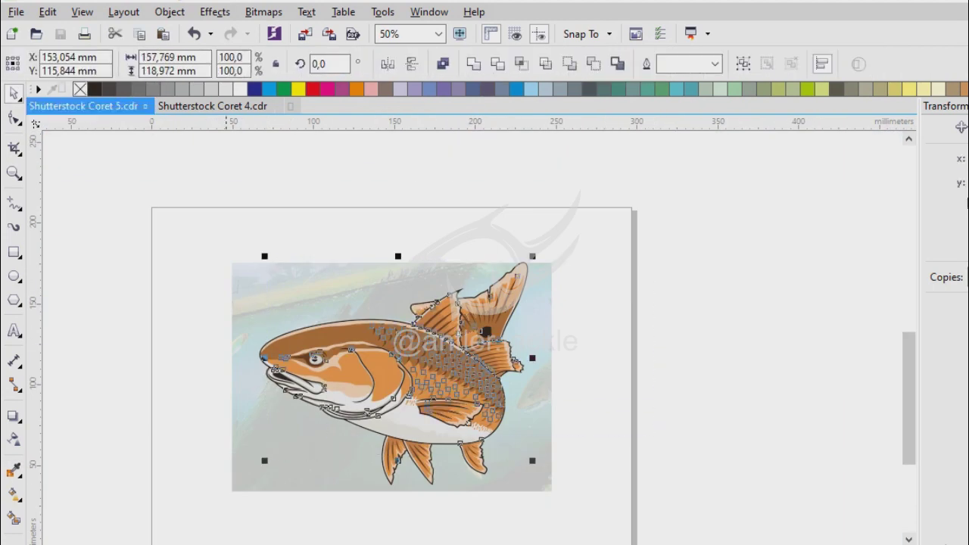
- Delete the reference photo behind the fish, leaving only the vector artwork on the page
key(Escape)
scroll(475, 339, up, 1)
scroll(474, 338, down, 1)
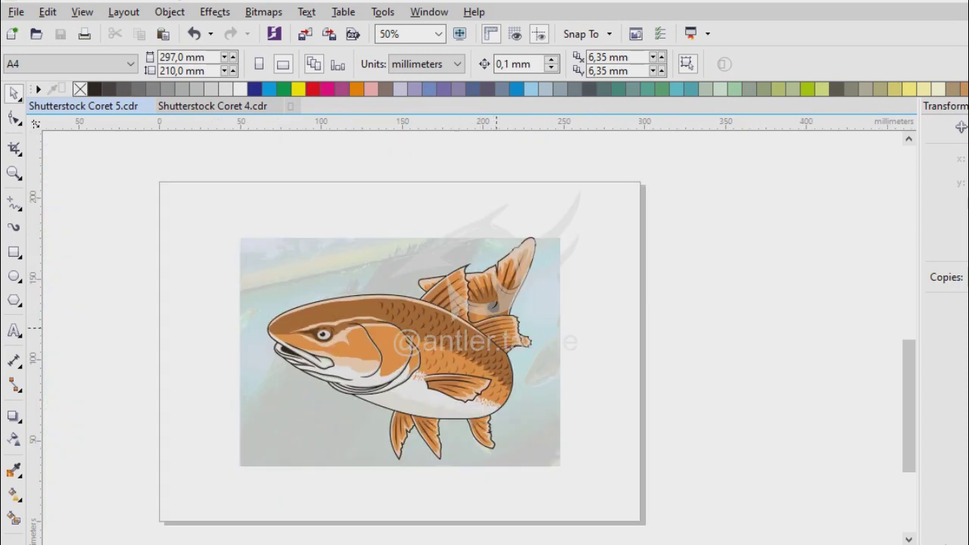
drag(293, 464, 278, 461)
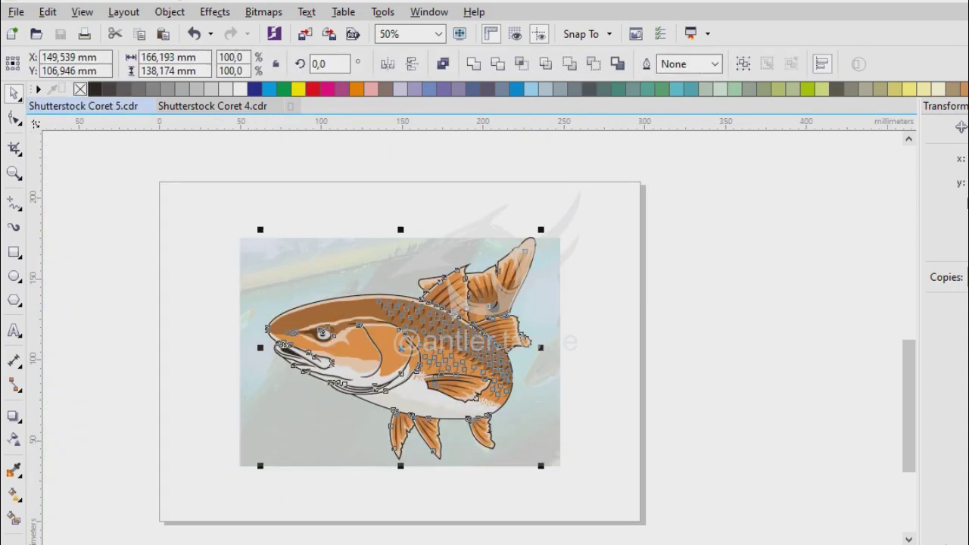
key(Escape)
click(546, 439)
key(Delete)
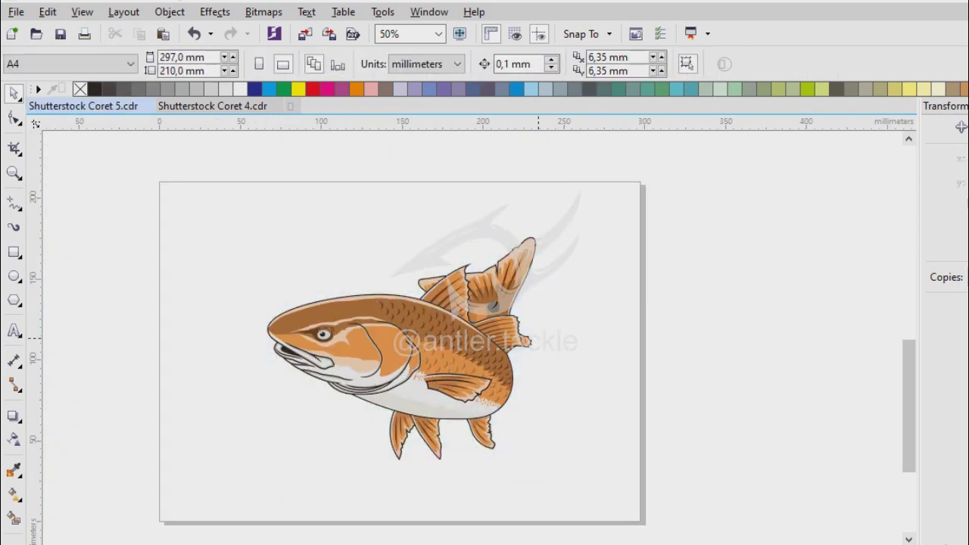
- Draw two freehand highlight bands along the brown back, the rear one about 73 mm wide and a short one in front
scroll(474, 340, up, 3)
key(F5)
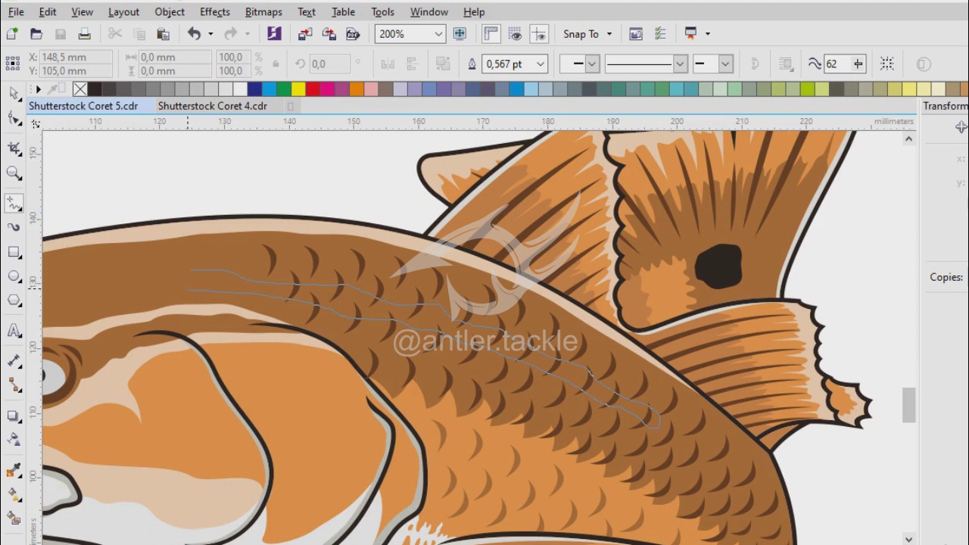
drag(191, 274, 182, 269)
scroll(181, 269, up, 2)
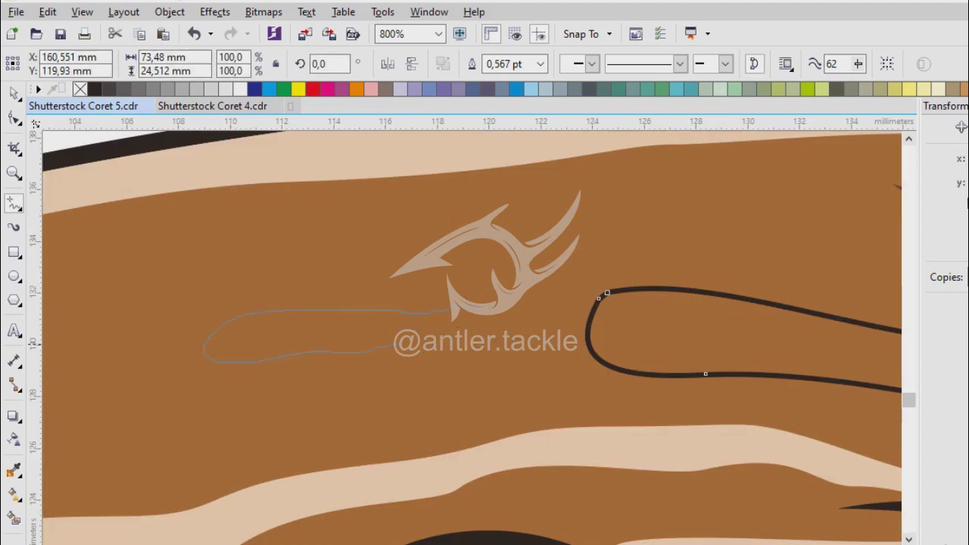
drag(500, 311, 501, 311)
- Fill both back highlights with the sampled beige C6 M23 Y30 K0, without outlines, and give them uniform transparency
key(ctrl+a)
key(i)
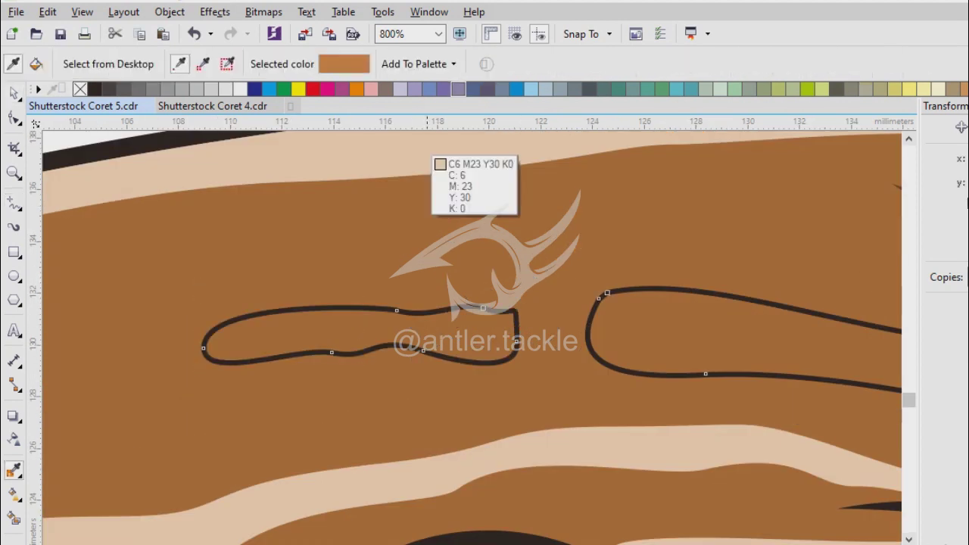
click(428, 157)
click(457, 327)
click(14, 439)
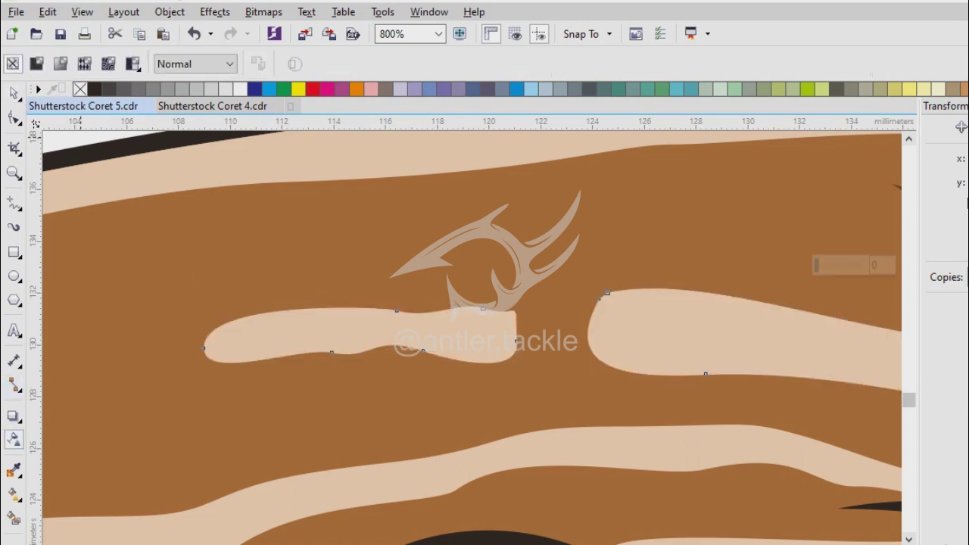
click(35, 64)
- Draw a third wavy highlight band about 26 mm wide on the rear brown scales, below the end of the long highlight
key(F5)
scroll(535, 344, down, 3)
scroll(535, 345, up, 1)
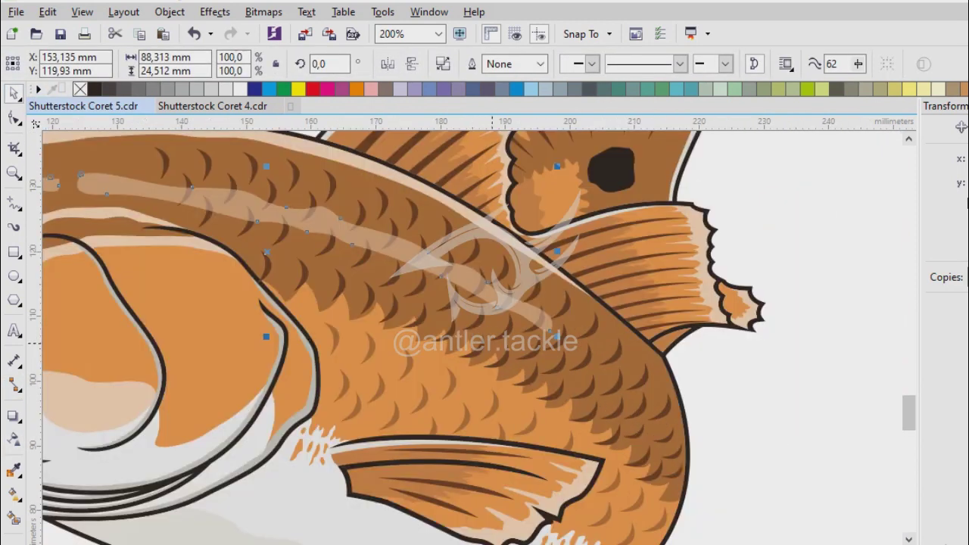
scroll(536, 345, up, 1)
scroll(535, 344, down, 1)
scroll(535, 343, up, 1)
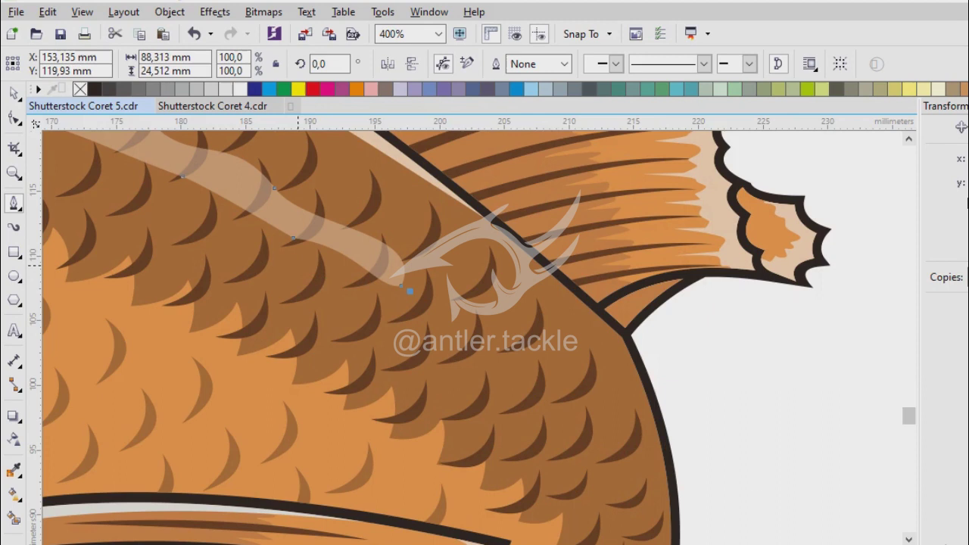
key(Escape)
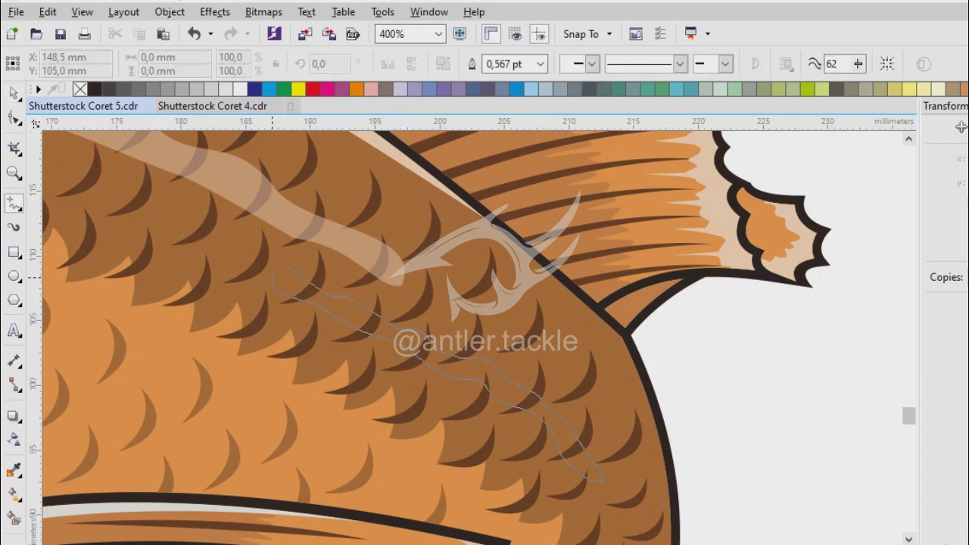
scroll(485, 333, up, 1)
scroll(485, 334, down, 2)
scroll(506, 426, up, 2)
- Fill the third highlight band with the sampled light beige, remove its outline and make it uniformly transparent
key(i)
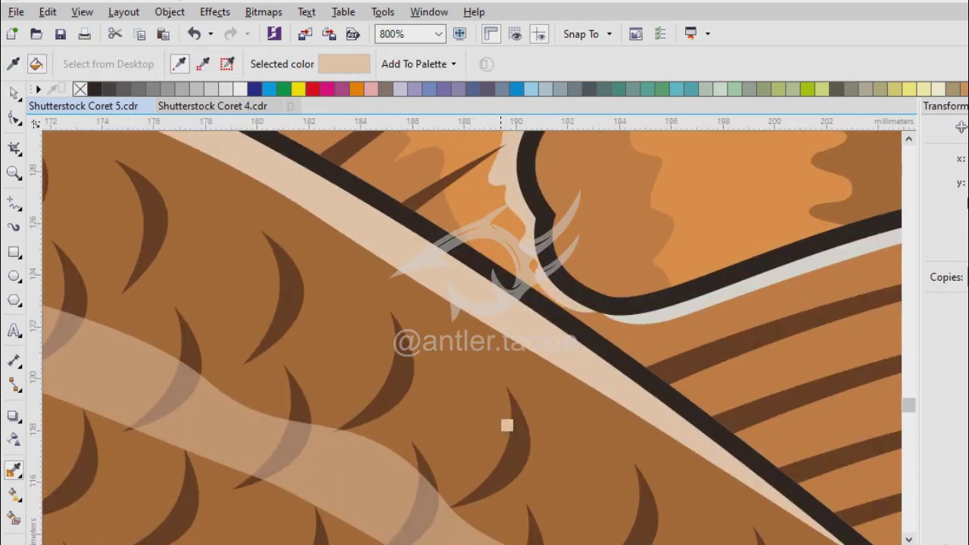
scroll(507, 425, down, 1)
scroll(495, 396, up, 1)
click(495, 382)
right_click(79, 89)
key(g)
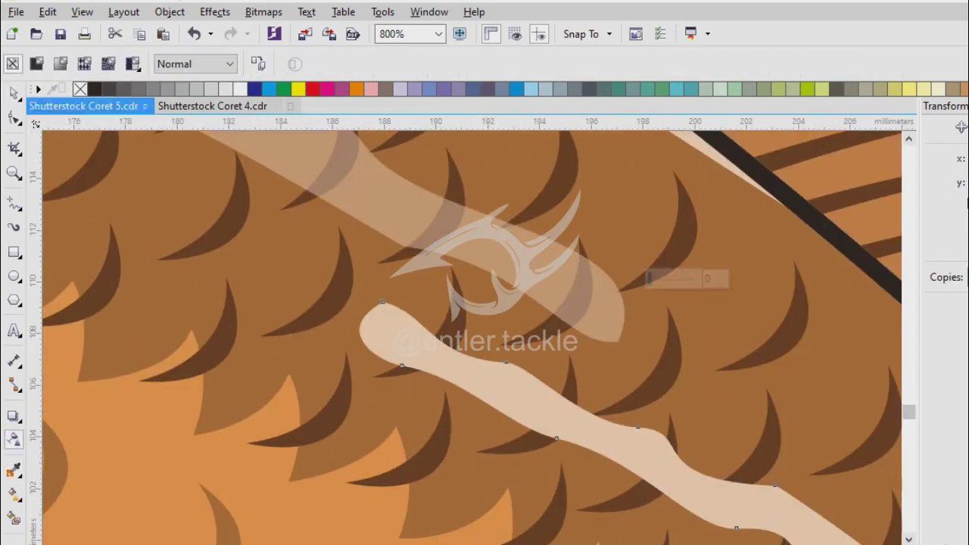
key(space)
scroll(484, 333, down, 3)
key(Escape)
- Draw three slanted wavy stripe outlines on the white belly behind the gill cover, the longest about 13.6 mm wide
scroll(485, 333, up, 1)
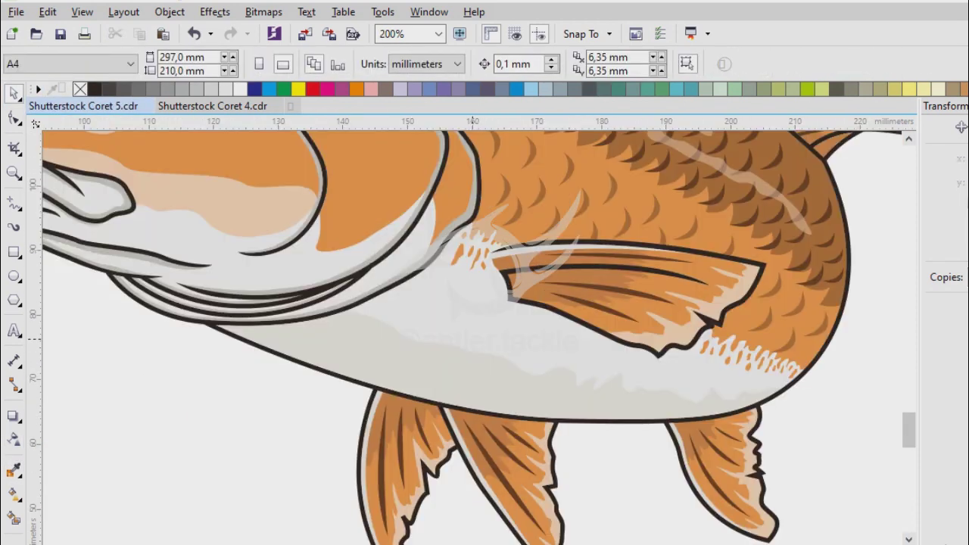
key(F5)
scroll(485, 333, up, 1)
scroll(508, 287, up, 1)
scroll(509, 288, down, 2)
scroll(508, 288, up, 1)
mouse_move(508, 288)
mouse_down()
mouse_move(485, 331)
mouse_move(347, 413)
mouse_up()
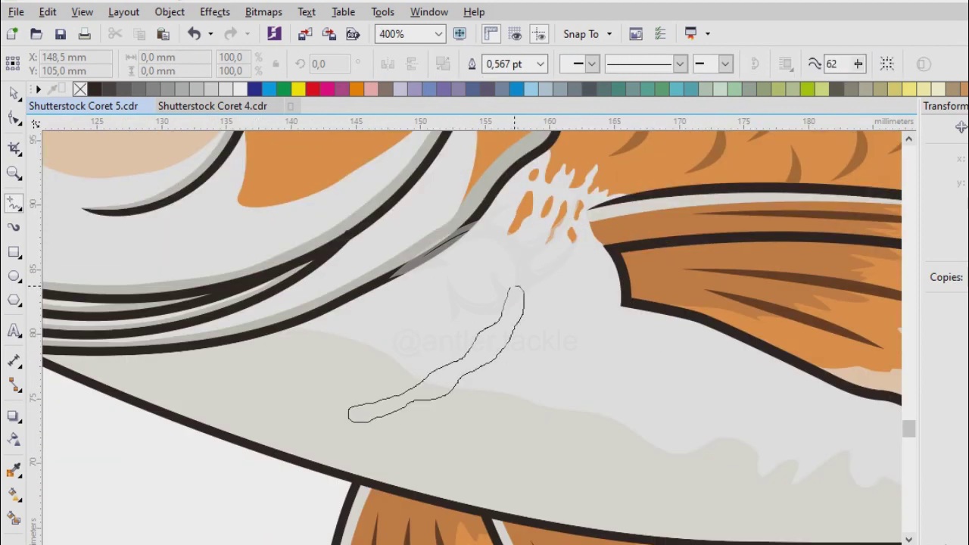
drag(515, 288, 513, 287)
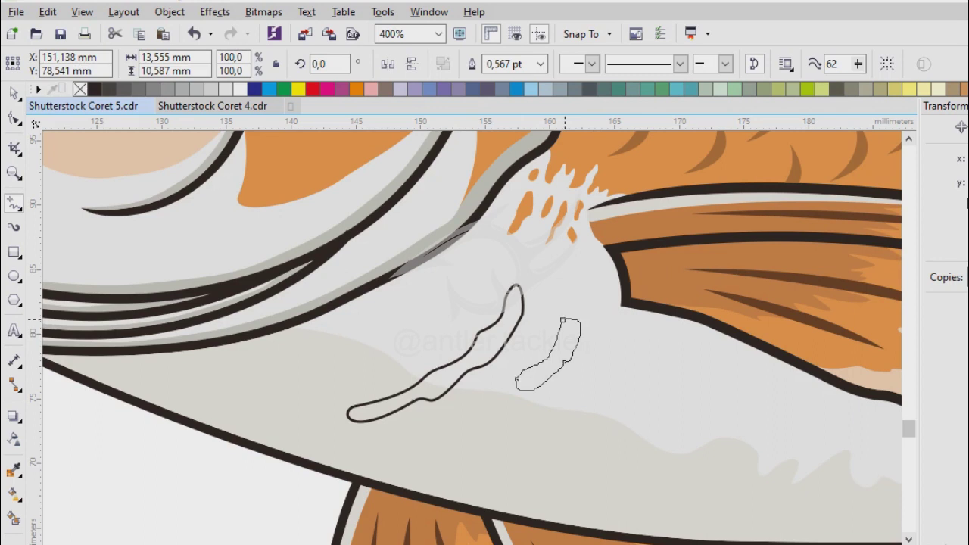
drag(515, 378, 516, 379)
scroll(516, 379, up, 1)
scroll(357, 374, down, 1)
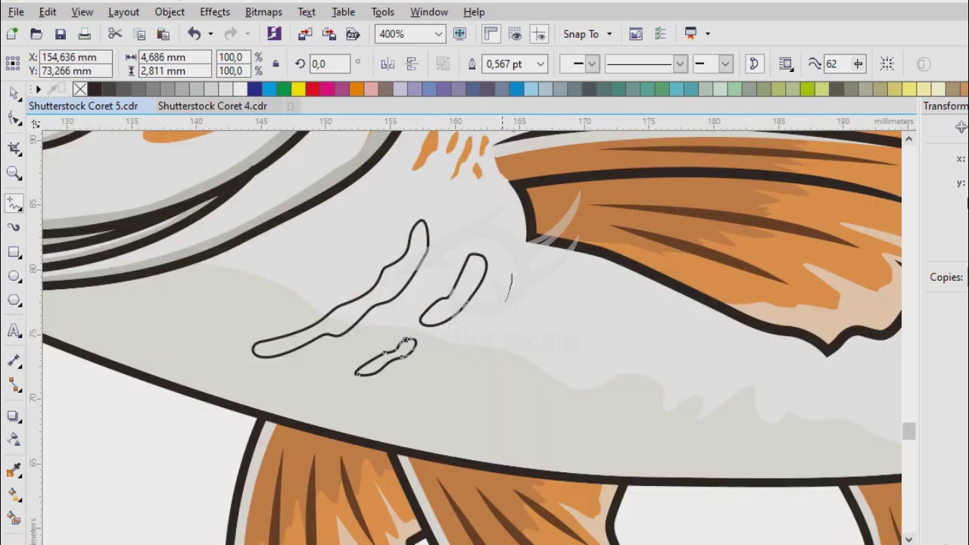
- Continue the row of freehand belly stripes beneath the pectoral fin, starting about 9 mm tall, and add small drops below them
drag(528, 281, 513, 274)
drag(564, 299, 513, 368)
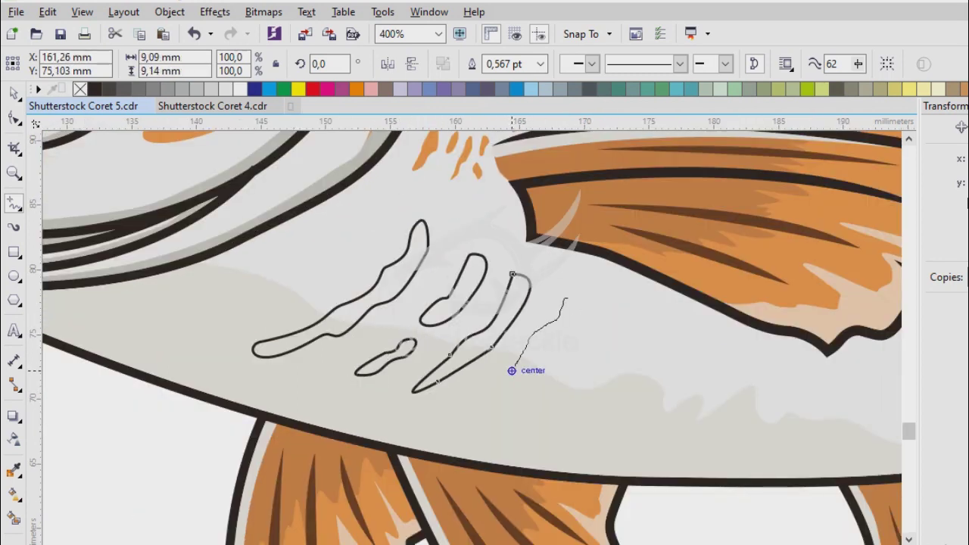
mouse_move(602, 316)
mouse_down()
mouse_move(589, 346)
mouse_move(603, 316)
mouse_up()
drag(668, 346, 653, 319)
mouse_move(704, 339)
mouse_down()
mouse_move(676, 406)
mouse_move(704, 341)
mouse_up()
drag(505, 379, 483, 405)
scroll(771, 519, up, 1)
key(ctrl+z)
drag(230, 242, 199, 290)
mouse_move(573, 339)
mouse_down()
mouse_move(580, 356)
mouse_move(569, 341)
mouse_up()
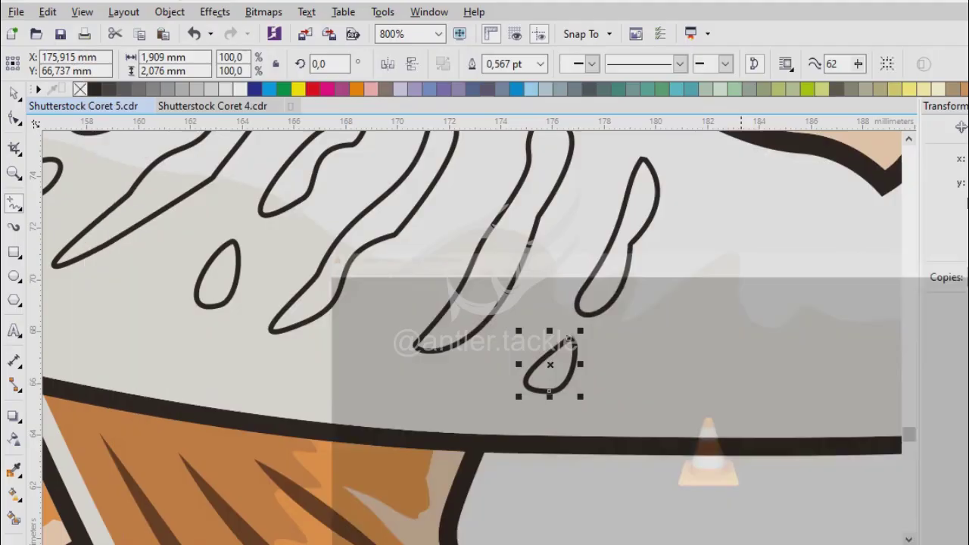
- Draw further narrow freehand stripes on the belly below and just behind the pectoral fin's tip
scroll(570, 340, down, 1)
drag(445, 295, 425, 369)
mouse_move(458, 318)
mouse_down()
mouse_move(445, 297)
mouse_move(464, 402)
mouse_up()
scroll(485, 310, up, 1)
drag(500, 309, 492, 306)
drag(578, 328, 544, 430)
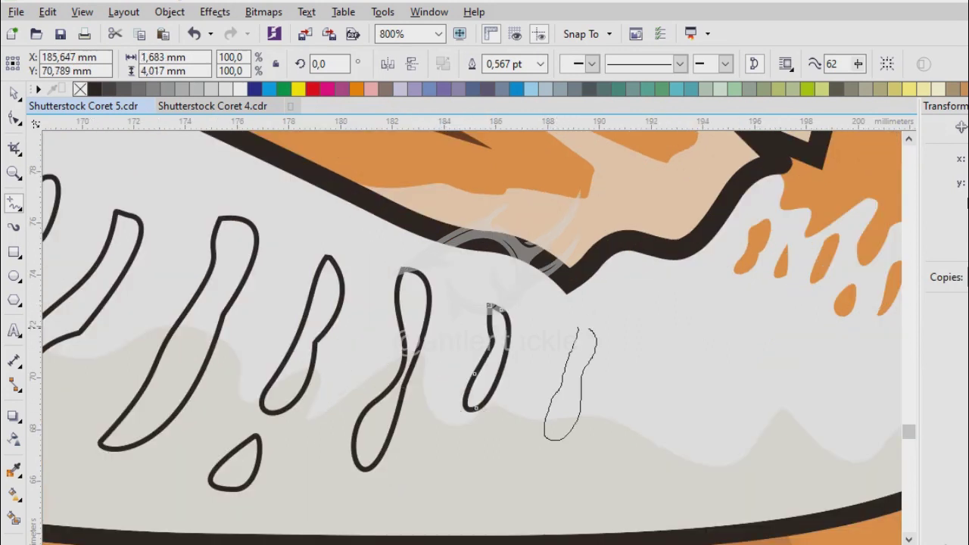
drag(580, 331, 579, 328)
drag(642, 306, 620, 363)
drag(642, 312, 641, 307)
drag(711, 354, 670, 473)
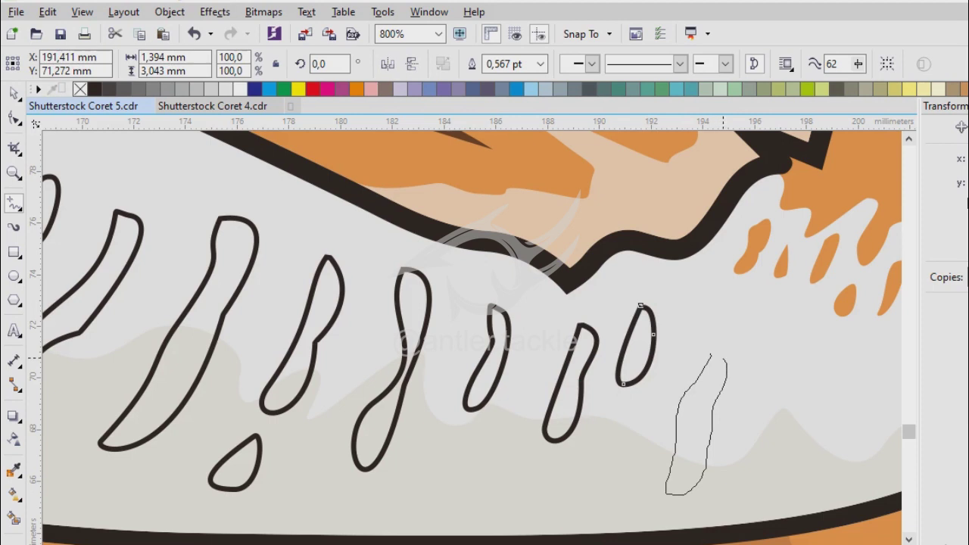
drag(726, 361, 712, 355)
- Draw the stripes below the jagged orange edge of the rear belly, redrawing the first one about 6 mm tall
mouse_move(466, 258)
mouse_down()
mouse_move(445, 383)
mouse_move(464, 253)
mouse_up()
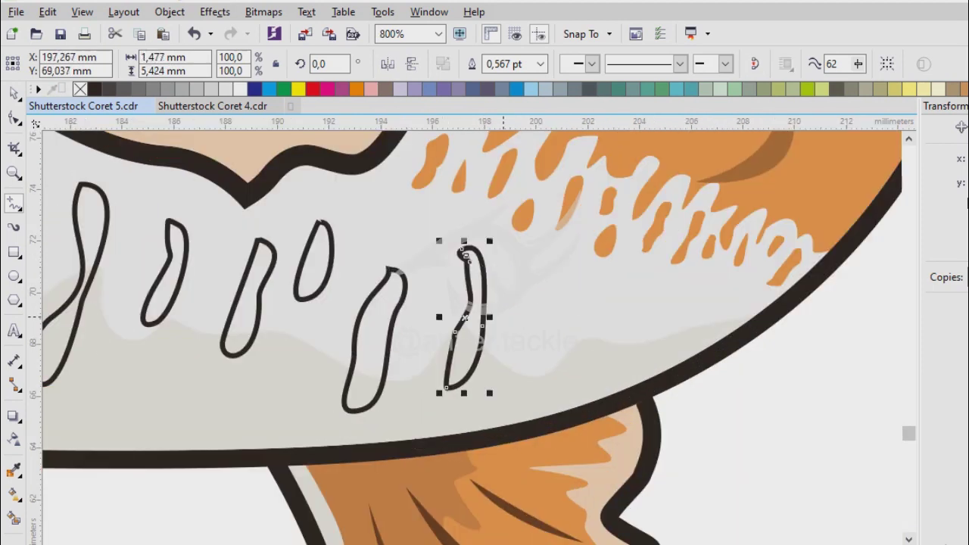
scroll(528, 297, up, 2)
key(ctrl+z)
drag(418, 215, 418, 354)
drag(418, 216, 421, 215)
drag(503, 231, 475, 381)
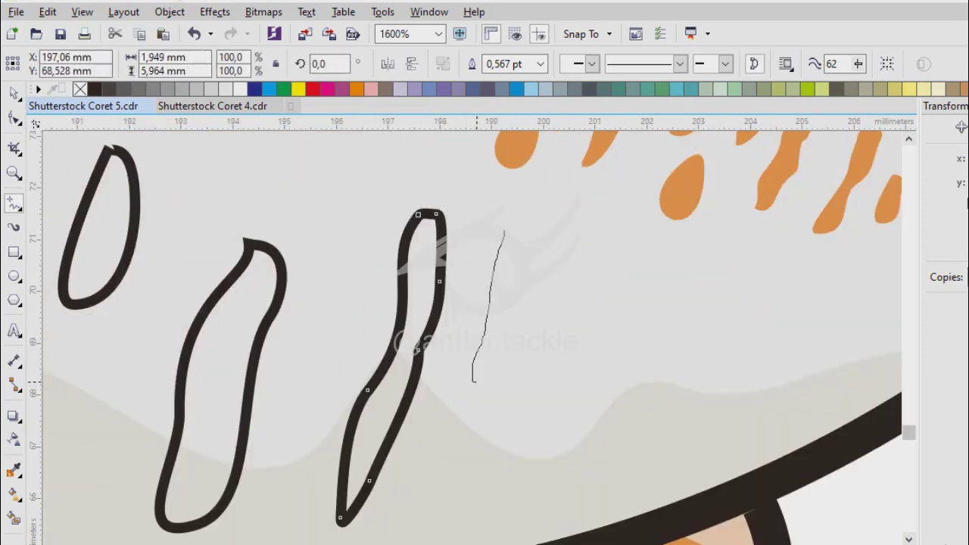
drag(526, 225, 505, 229)
mouse_move(453, 435)
mouse_down()
mouse_move(433, 521)
mouse_move(453, 435)
mouse_up()
drag(600, 248, 559, 481)
drag(598, 250, 600, 248)
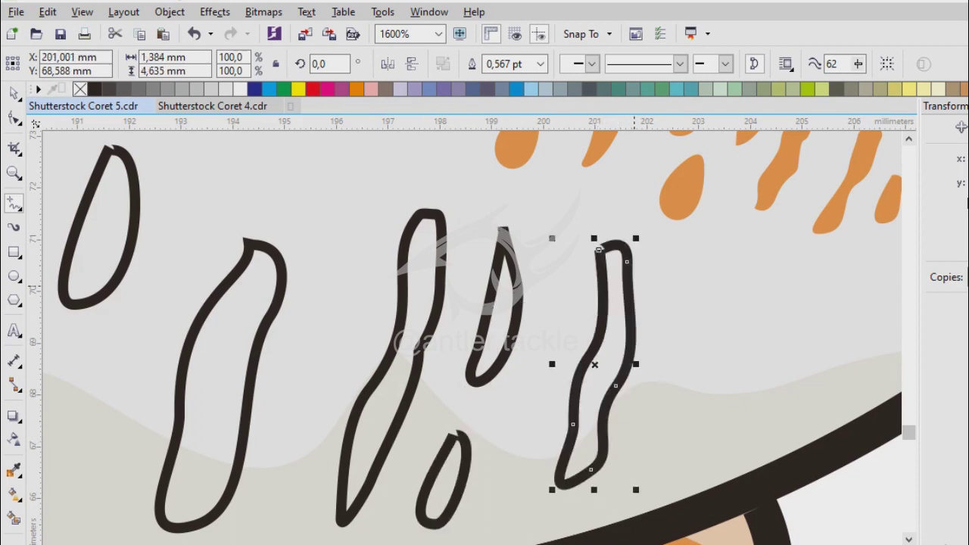
- Finish the belly stripe row with progressively smaller stripes and drops up to the body's rear outline
scroll(643, 275, up, 1)
scroll(575, 436, down, 2)
scroll(575, 436, up, 1)
key(F5)
drag(466, 236, 454, 345)
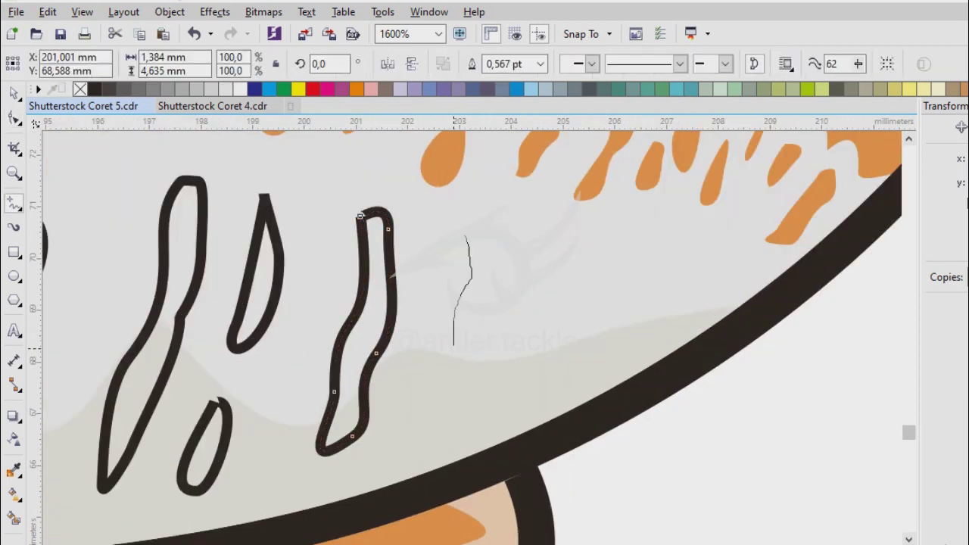
drag(543, 246, 517, 390)
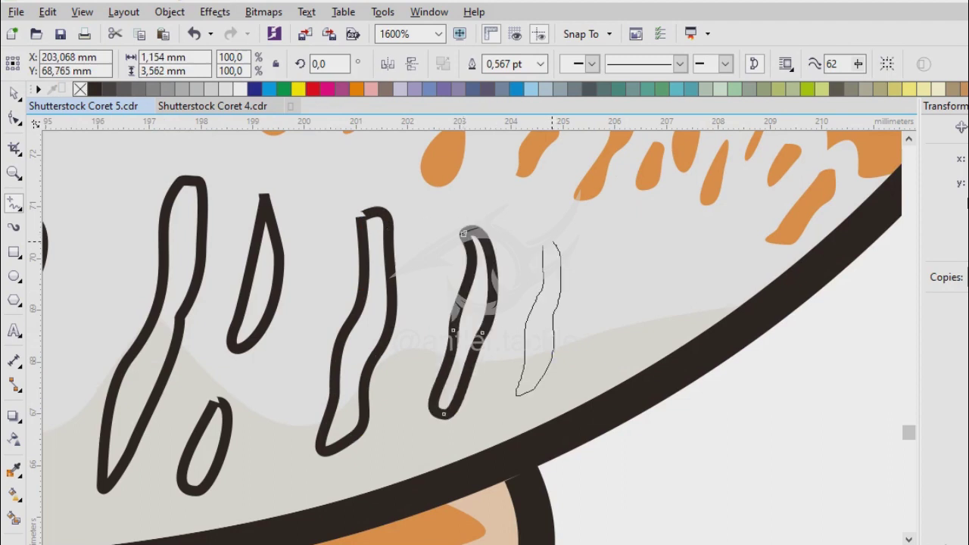
drag(604, 244, 604, 278)
drag(602, 241, 604, 242)
drag(603, 337, 602, 338)
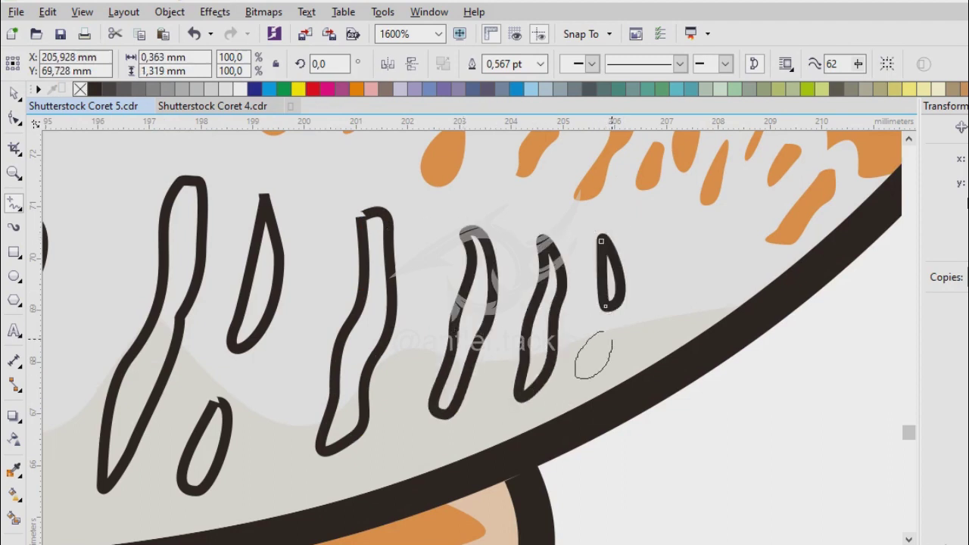
scroll(485, 326, down, 1)
scroll(485, 325, up, 2)
drag(507, 280, 481, 405)
scroll(481, 405, down, 4)
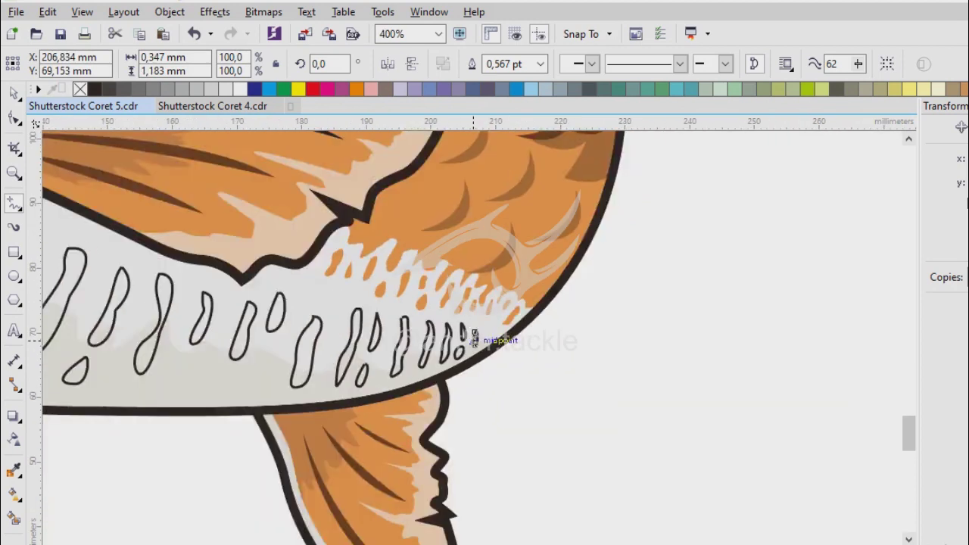
- Select all the belly stripes, fill them with the light beige and remove their outlines
key(space)
drag(64, 237, 504, 379)
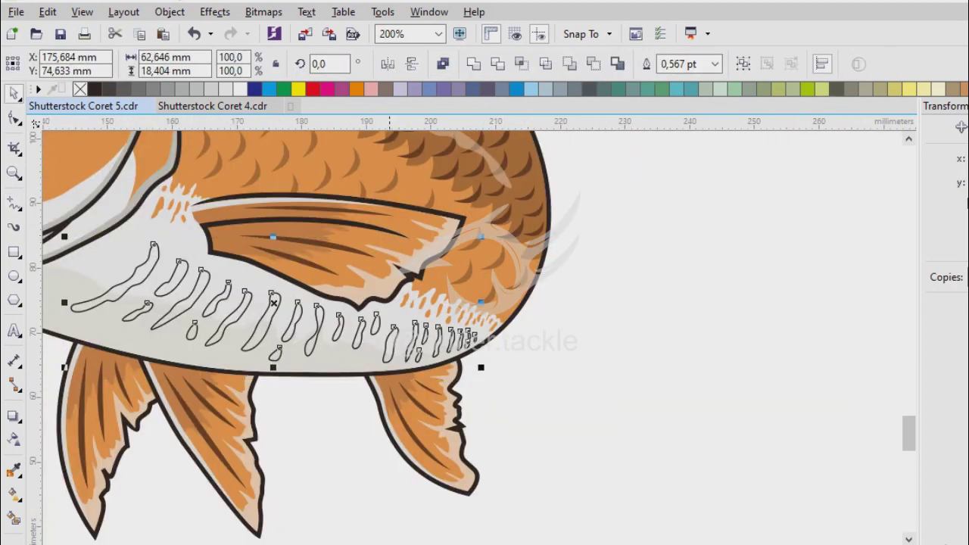
right_click(80, 88)
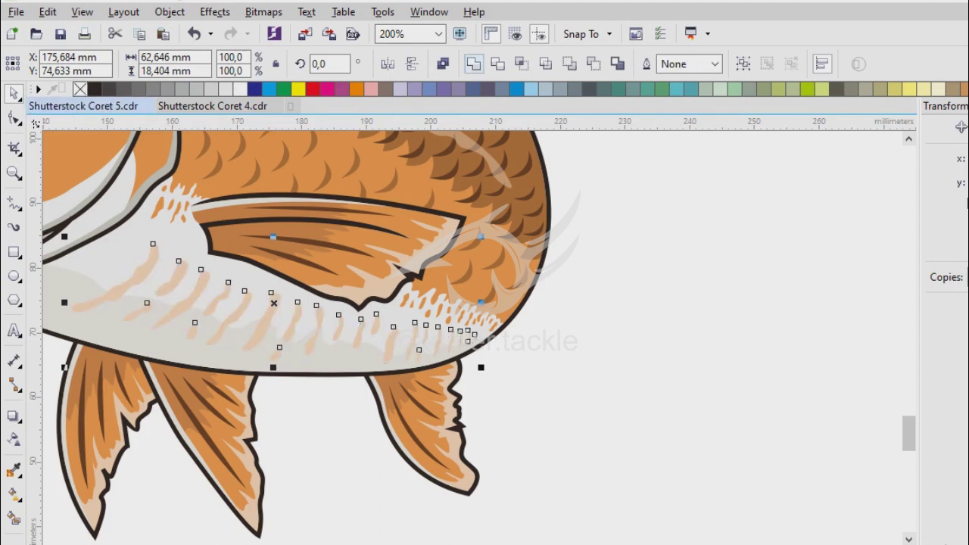
- Merge the belly stripes into one object and give it uniform transparency
click(13, 439)
click(55, 64)
key(space)
key(Escape)
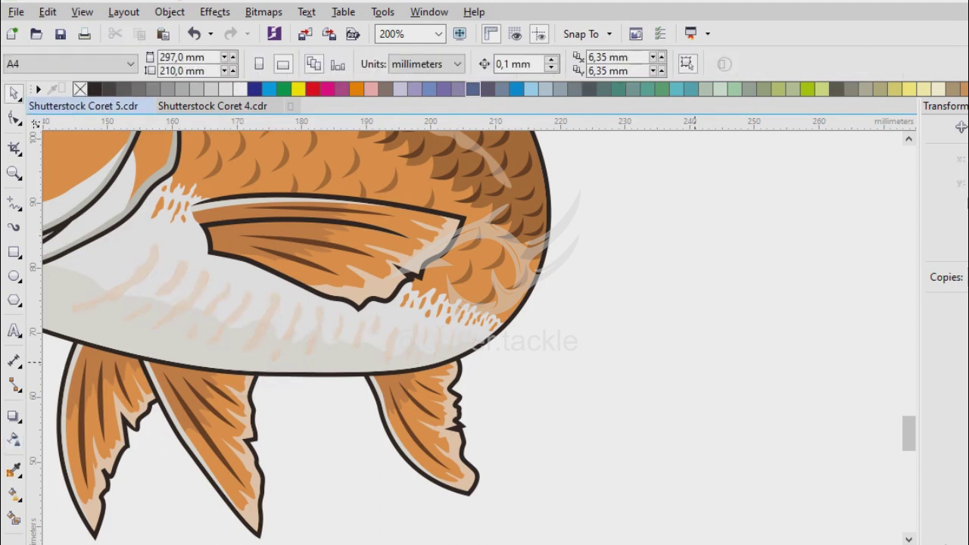
- Recolour the merged belly stripes with the orange palette colour
scroll(485, 333, down, 4)
scroll(403, 250, up, 4)
click(530, 356)
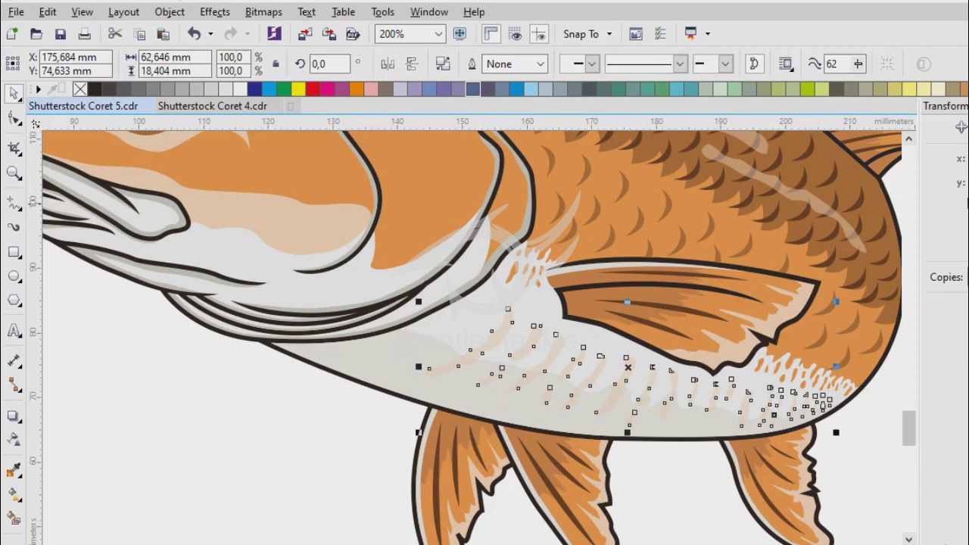
click(356, 89)
key(Escape)
scroll(484, 333, down, 4)
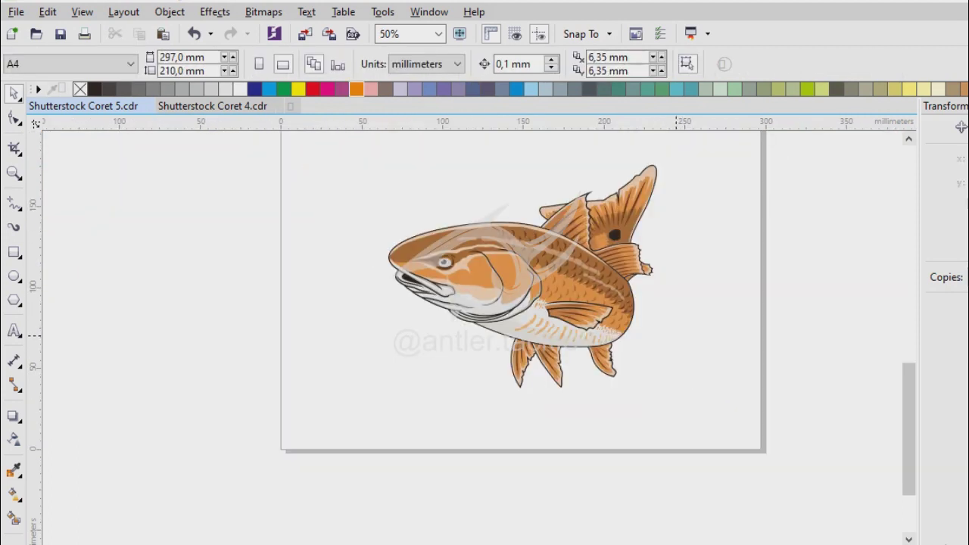
- Draw another long wavy stripe in front of the first belly stripe and combine it with the orange stripes
scroll(545, 330, up, 4)
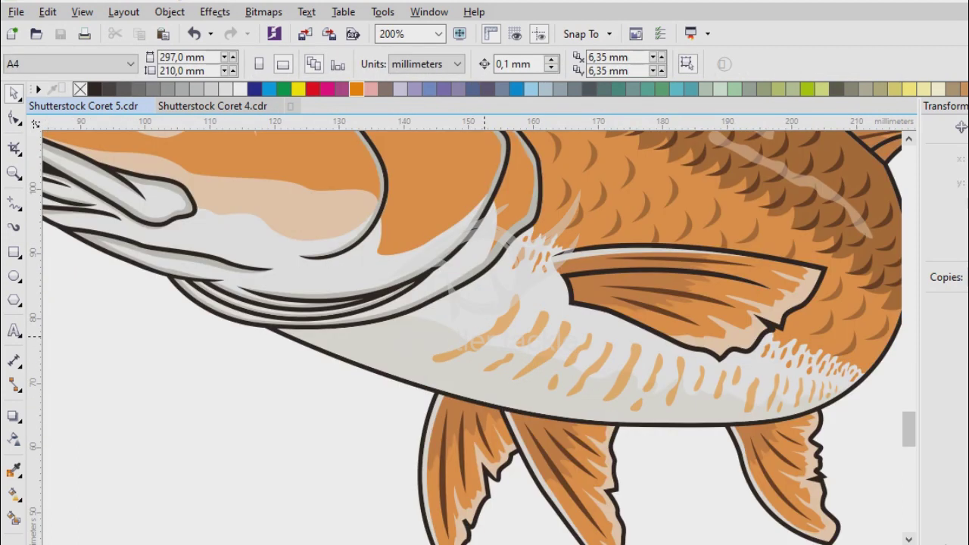
scroll(480, 333, up, 1)
key(F5)
key(space)
key(F5)
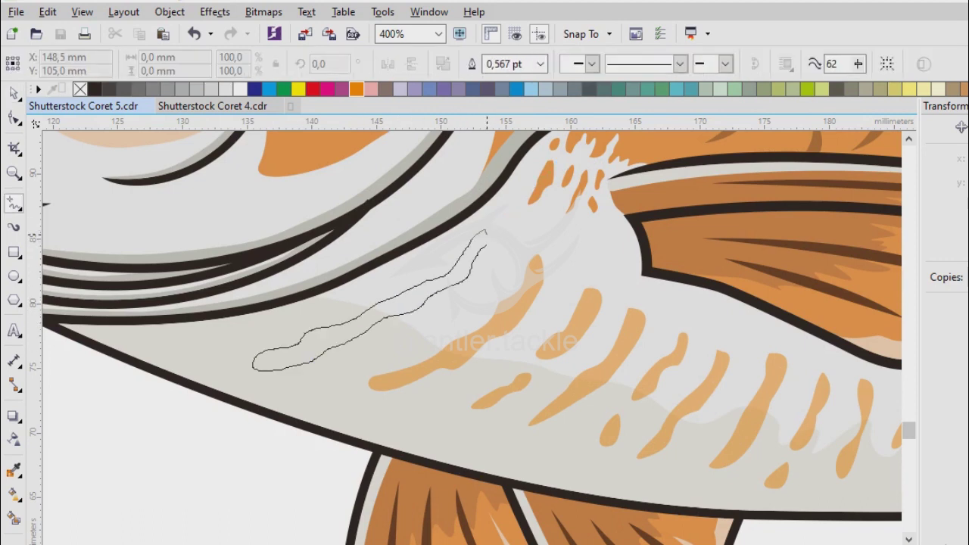
scroll(469, 333, up, 1)
key(ctrl+l)
scroll(470, 334, down, 3)
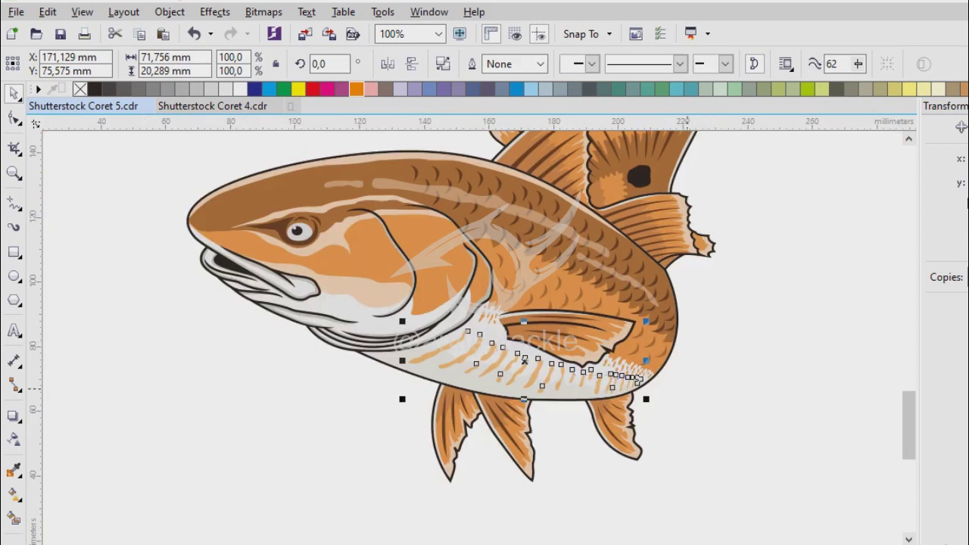
- Draw a large irregular wavy closed shape about 13 mm wide and 6 mm high on the orange gill cover
key(Escape)
scroll(470, 296, up, 3)
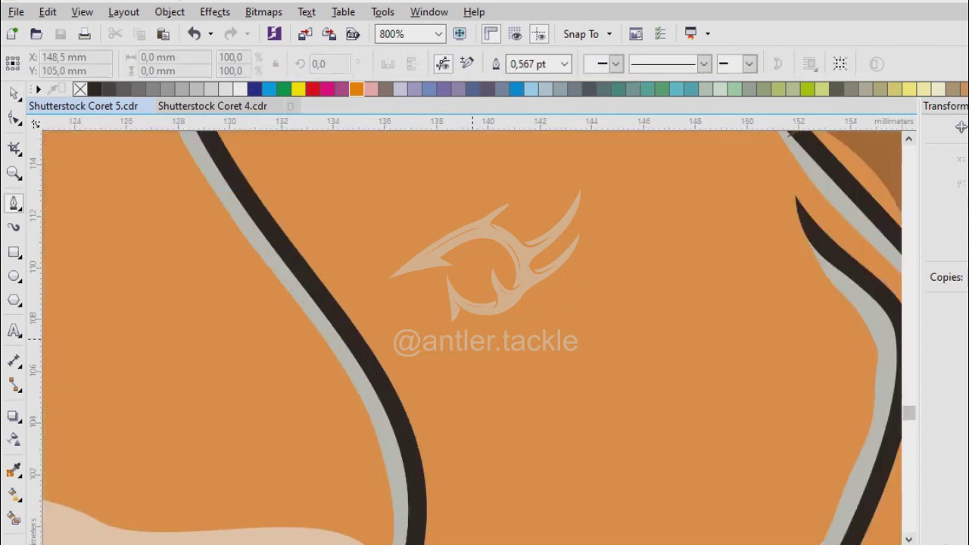
scroll(470, 296, down, 1)
click(460, 295)
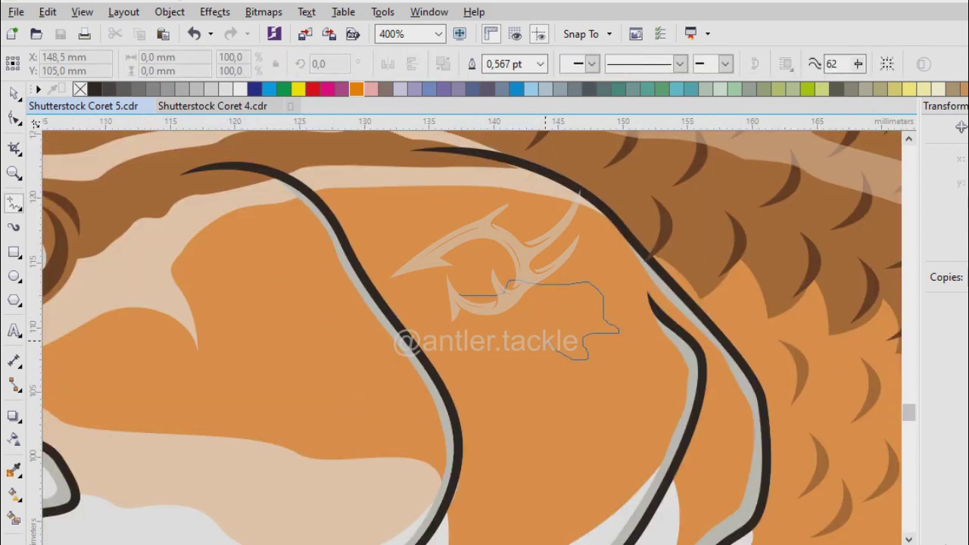
drag(453, 307, 458, 296)
- Draw five smaller closed shapes below the large gill-cover patch: two long wavy bands and three short rounded spots
scroll(639, 469, up, 1)
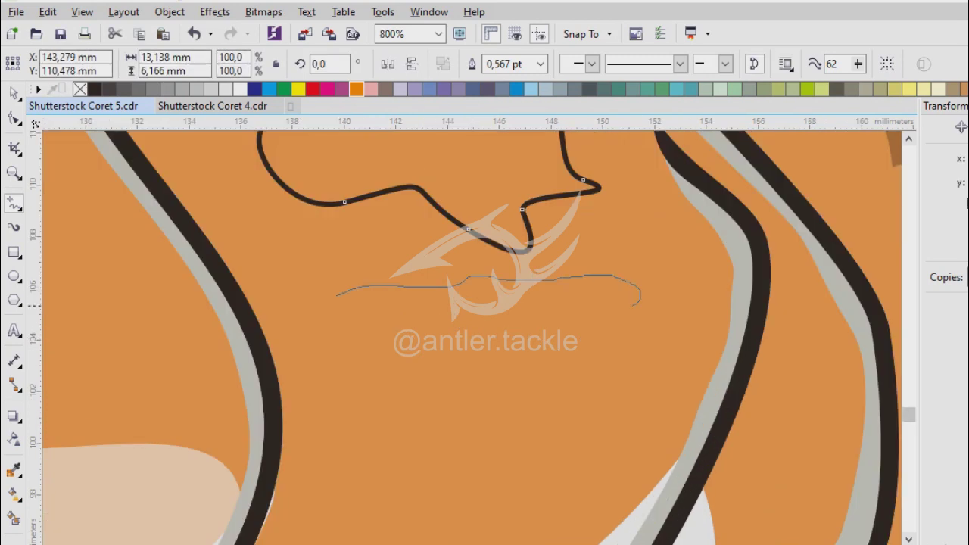
drag(349, 324, 334, 299)
drag(397, 225, 370, 260)
drag(395, 226, 397, 225)
mouse_move(602, 220)
mouse_down()
mouse_move(592, 247)
mouse_move(602, 219)
mouse_up()
drag(322, 324, 403, 324)
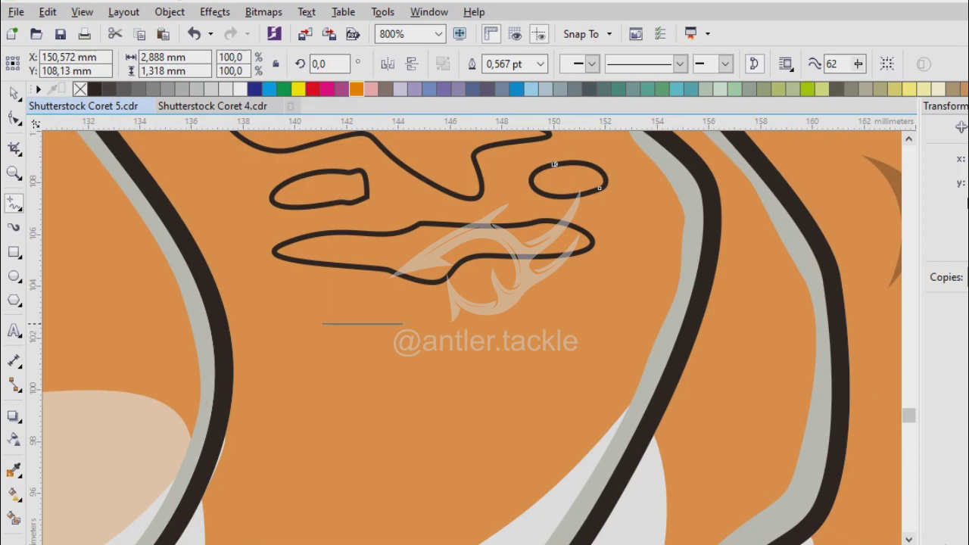
drag(318, 327, 321, 324)
mouse_move(369, 401)
mouse_down()
mouse_move(451, 419)
mouse_move(371, 400)
mouse_up()
- Combine all six gill-cover shapes into one object and fill it with the light beige sampled from the fish
key(space)
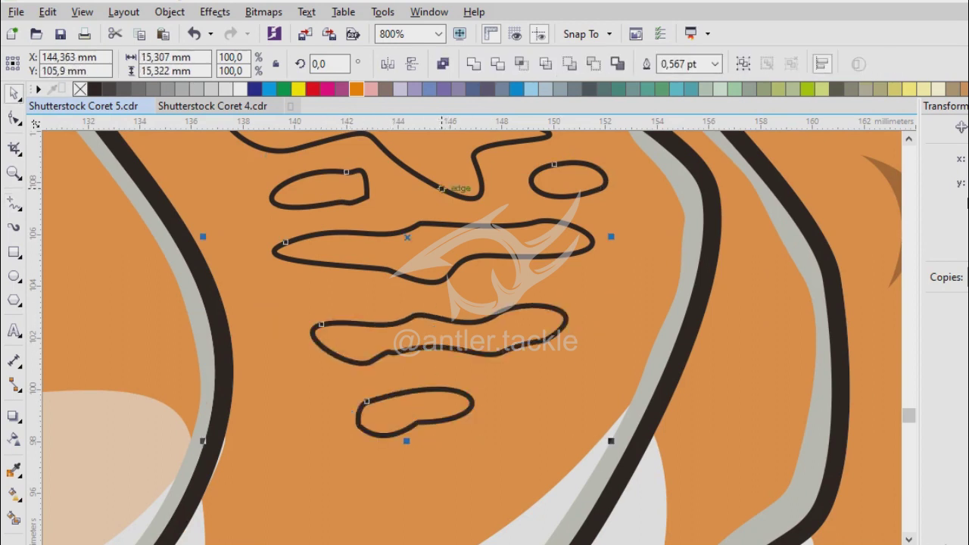
scroll(469, 334, down, 1)
key(space)
key(i)
click(325, 168)
click(439, 295)
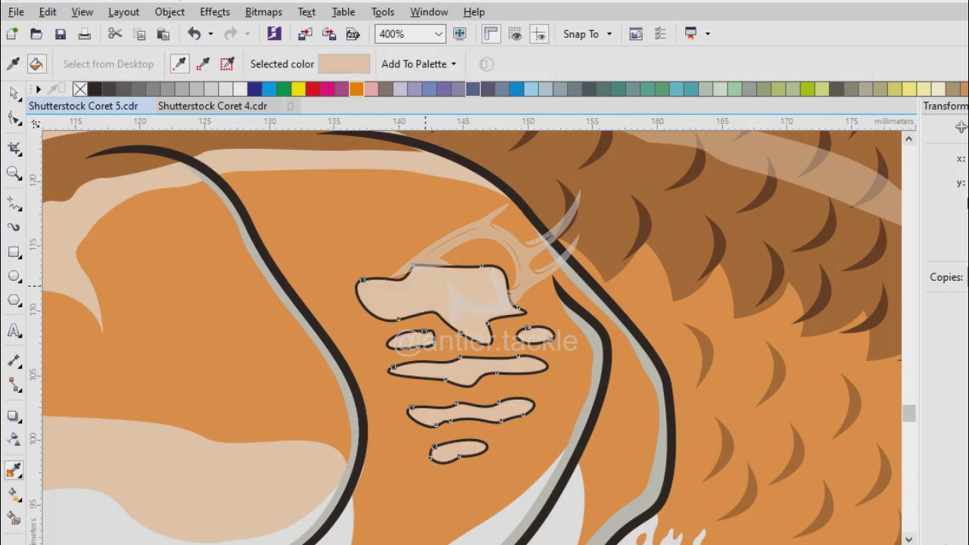
- Remove the outline from the beige gill-cover highlights
key(space)
right_click(79, 89)
scroll(479, 371, down, 2)
key(Escape)
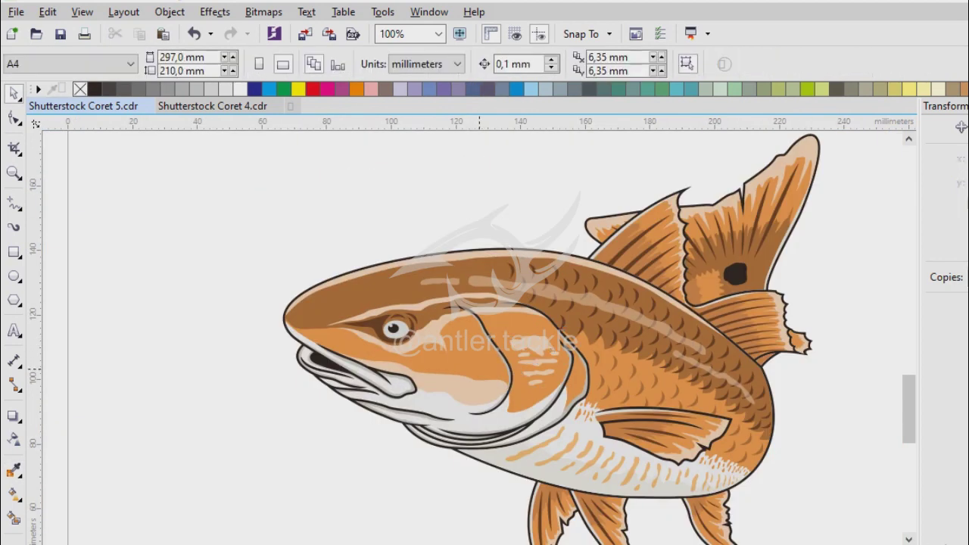
- Skew the combined gill-cover highlights slightly horizontally so that their lower end leans toward the head
scroll(521, 378, up, 2)
click(514, 253)
drag(515, 253, 487, 253)
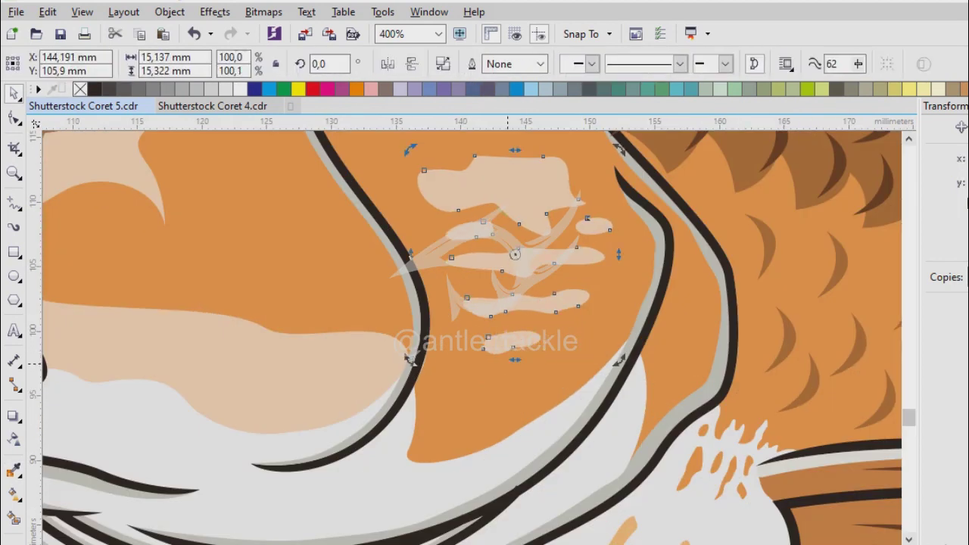
scroll(774, 381, down, 2)
key(Escape)
key(shift+F4)
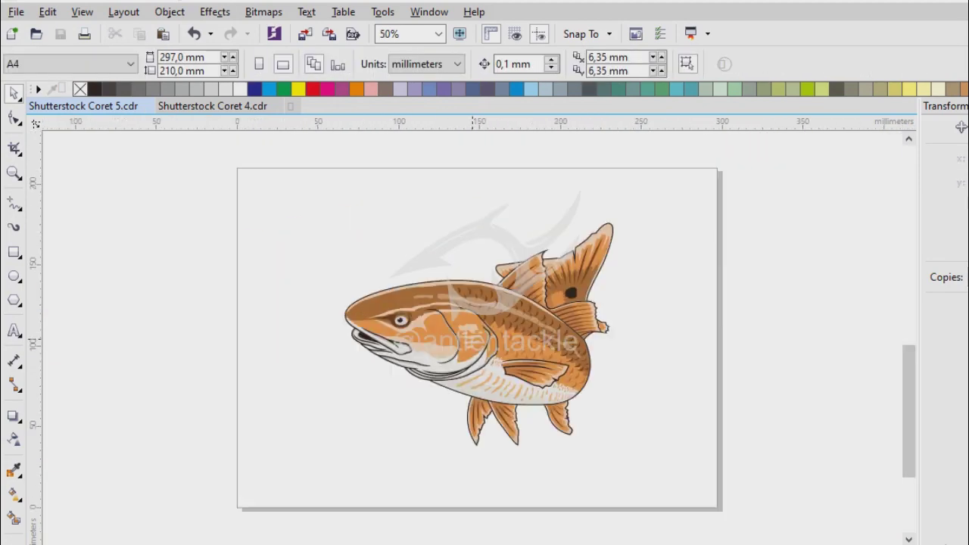